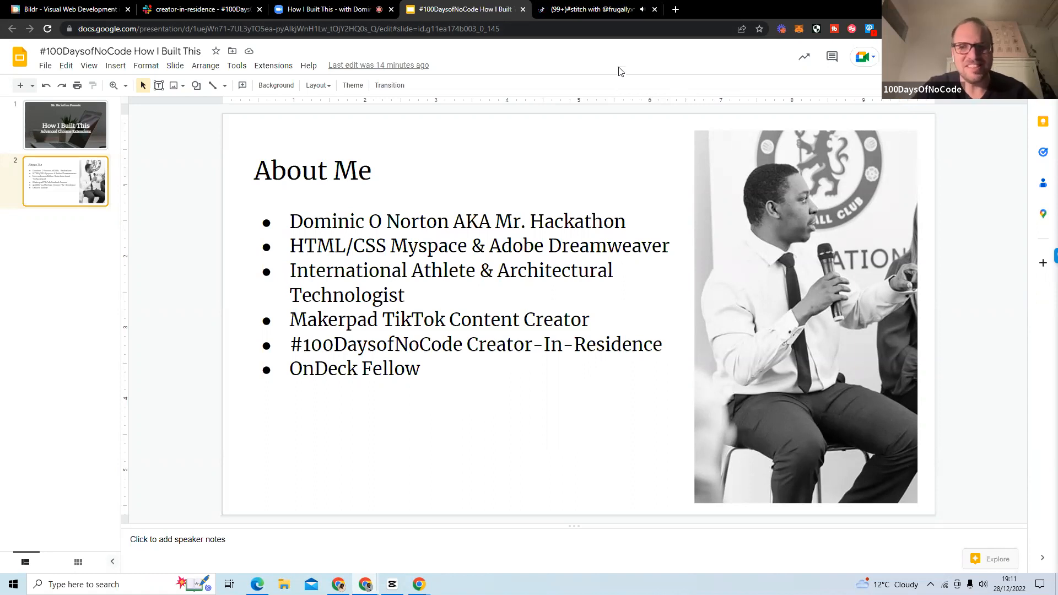
{"action": "left_click", "coordinate": [594, 10]}
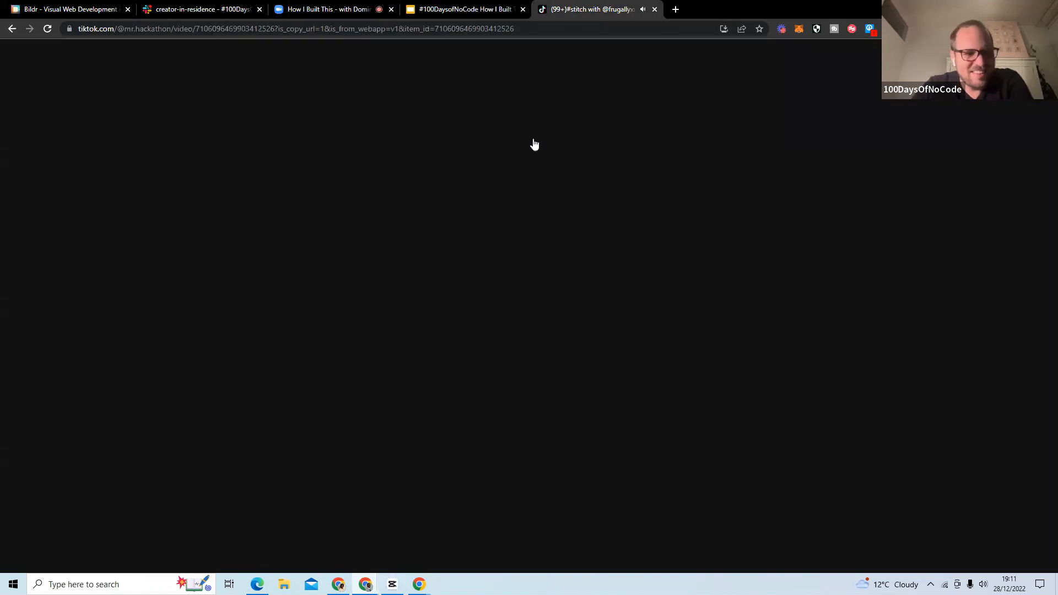
{"action": "left_click", "coordinate": [490, 10]}
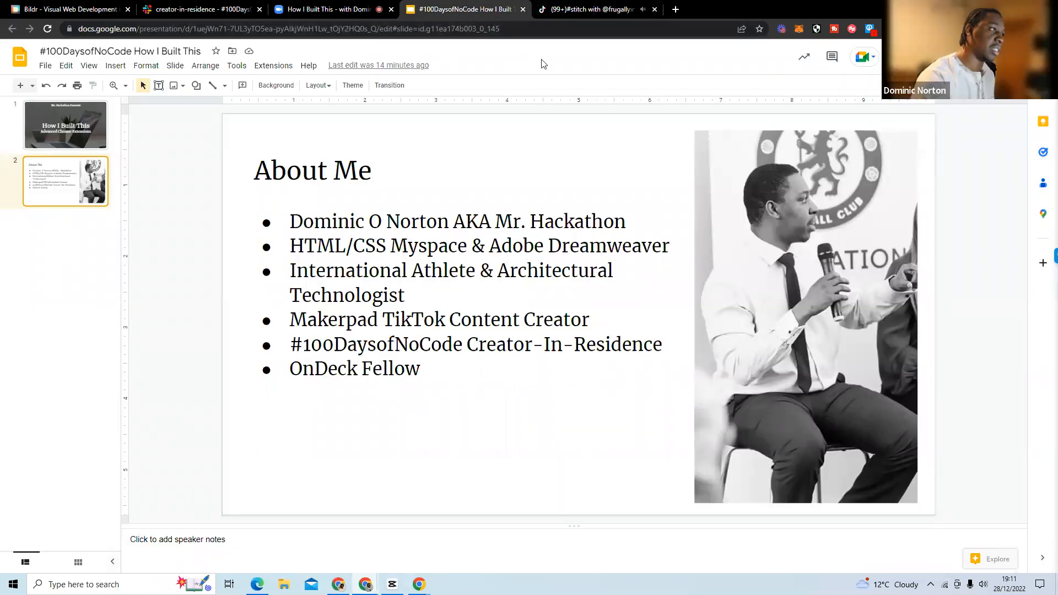
{"action": "left_click", "coordinate": [342, 11]}
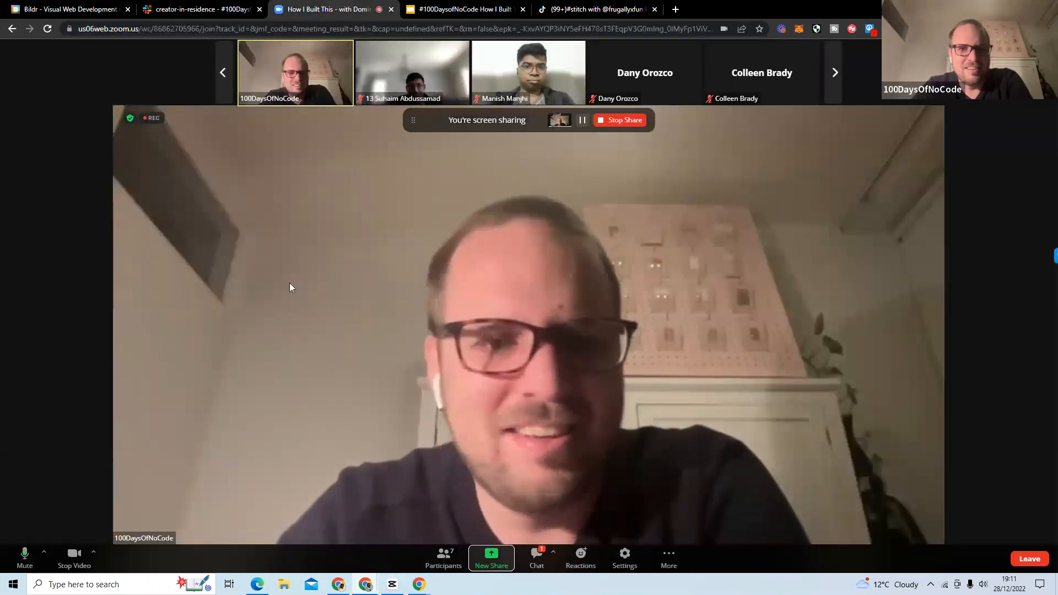
{"action": "left_click", "coordinate": [479, 11]}
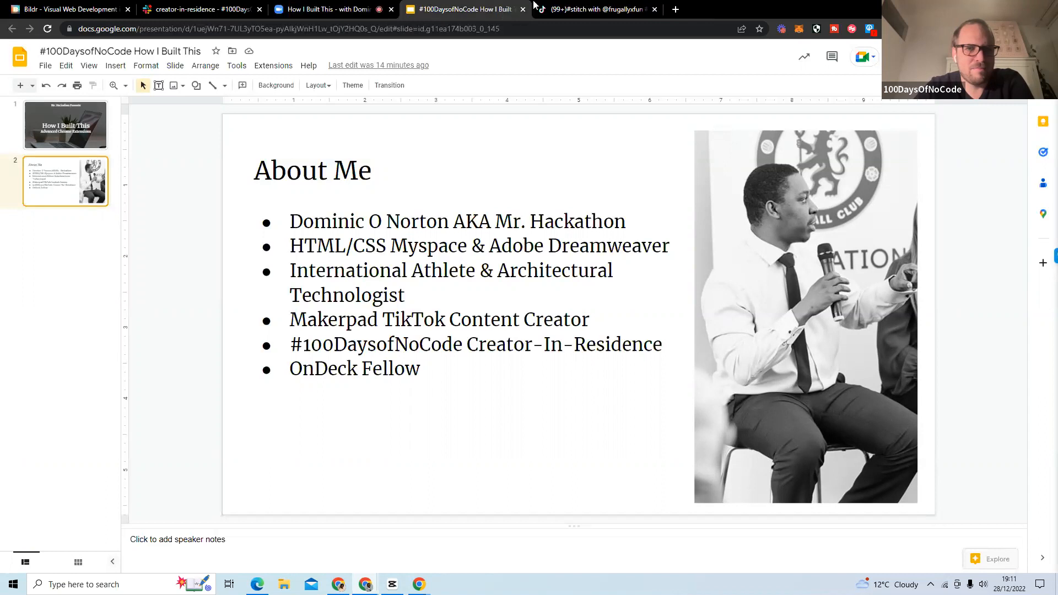
Open bitcoin.com in a new browser tab.
{"action": "left_click", "coordinate": [676, 9]}
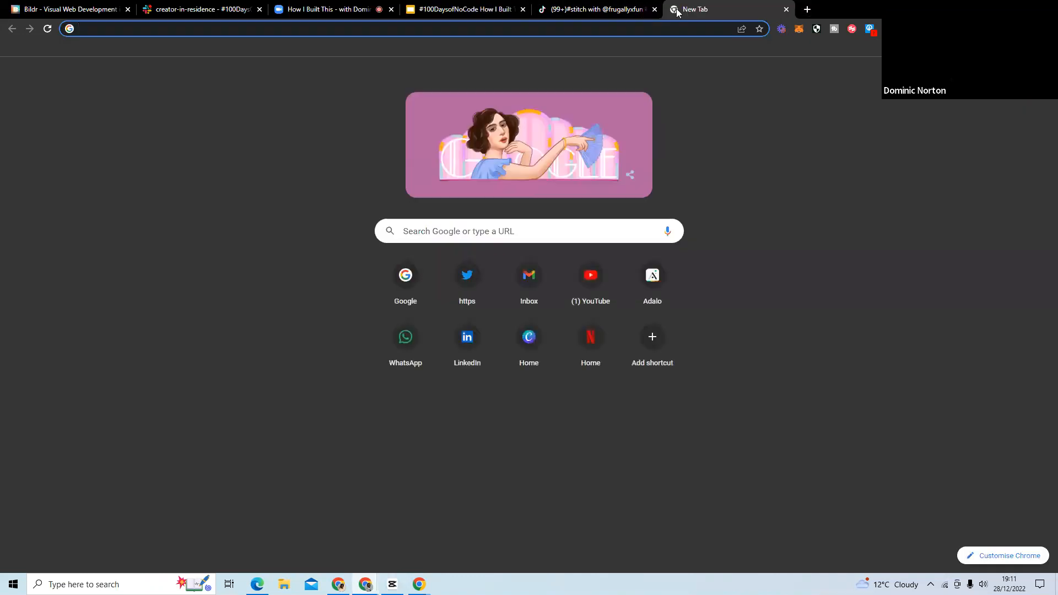
{"action": "type", "text": "b"}
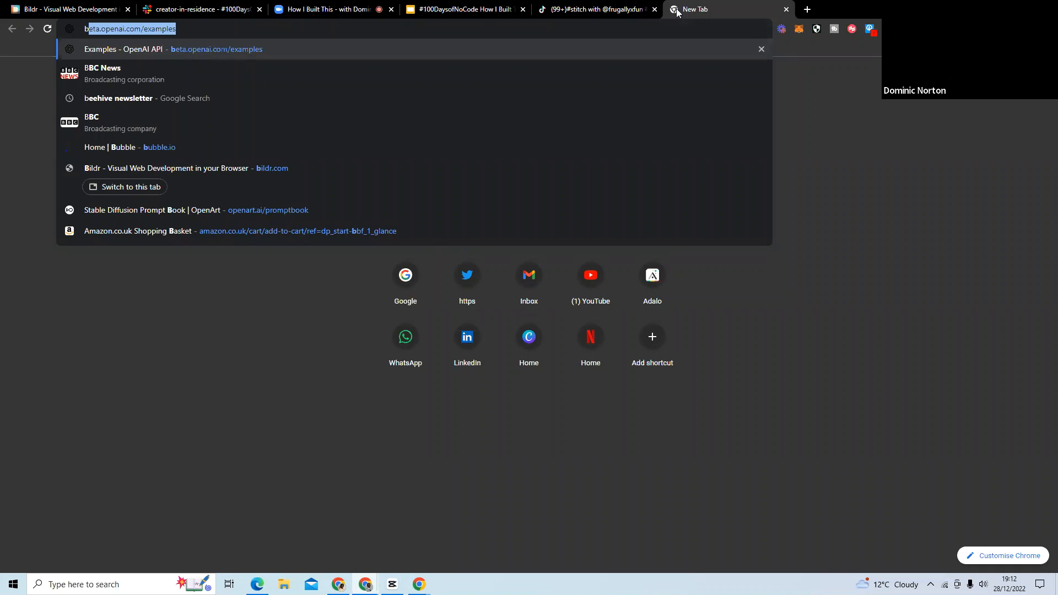
{"action": "type", "text": "itcoin.com"}
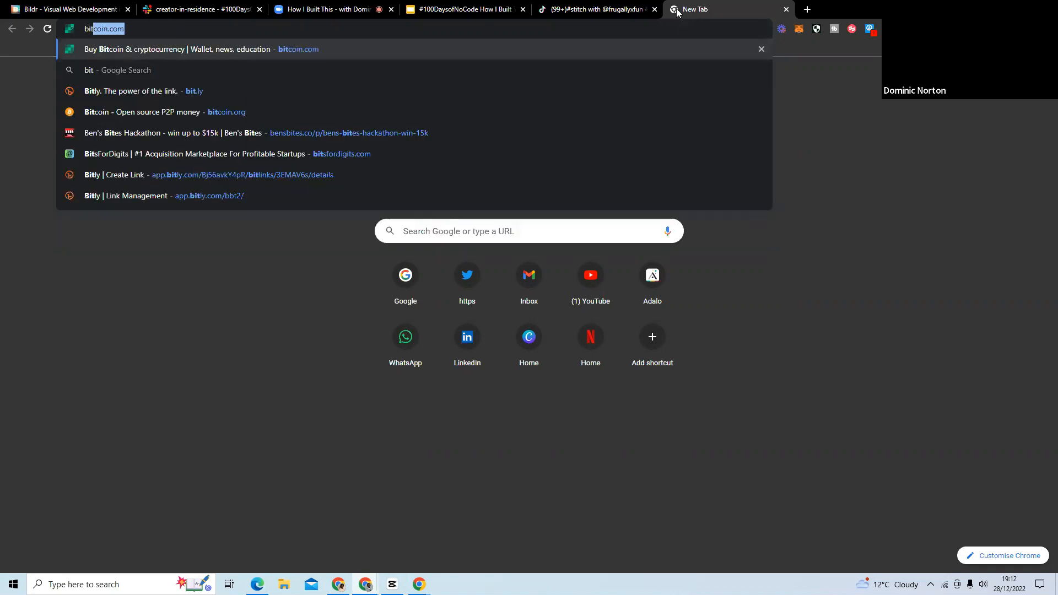
{"action": "key", "text": "Return"}
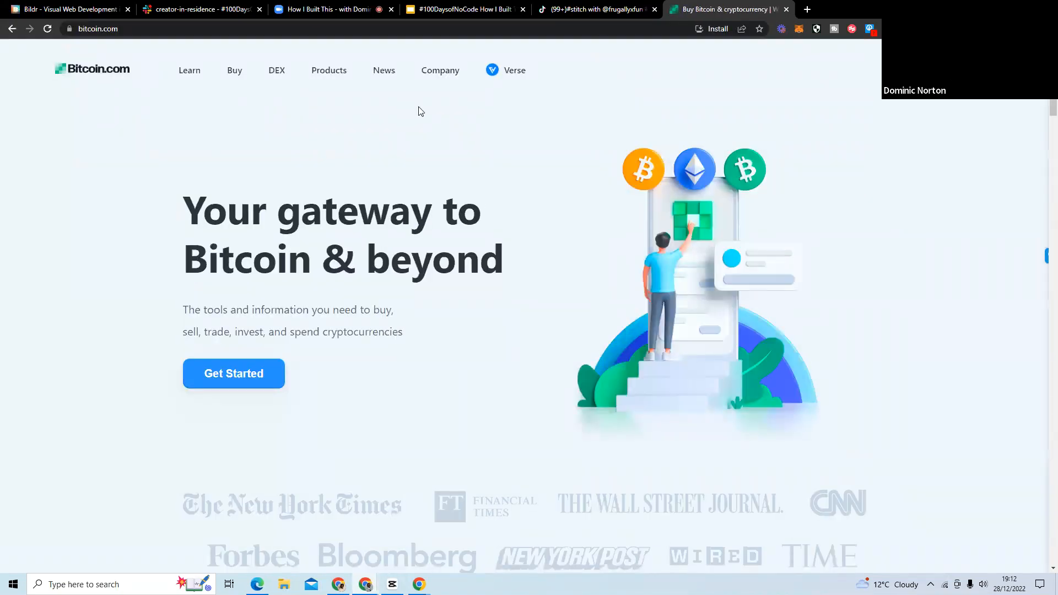
Look over the Bitcoin.com homepage and check the site with the shield website-verification extension.
{"action": "scroll", "coordinate": [568, 343], "scroll_direction": "down", "scroll_amount": 15}
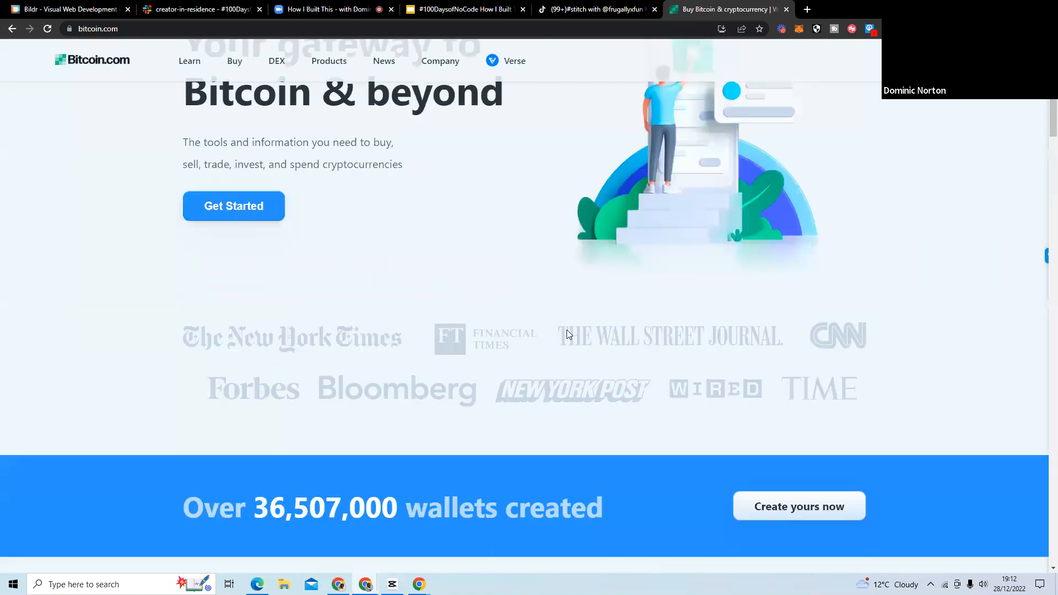
{"action": "scroll", "coordinate": [250, 293], "scroll_direction": "up", "scroll_amount": 3}
{"action": "scroll", "coordinate": [251, 298], "scroll_direction": "up", "scroll_amount": 12}
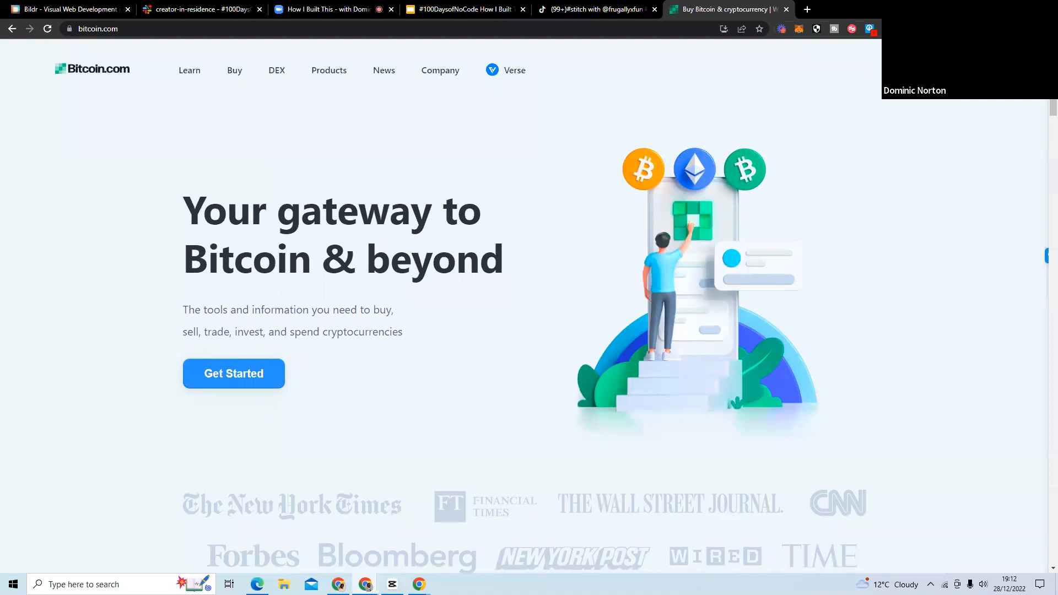
{"action": "left_click", "coordinate": [817, 29]}
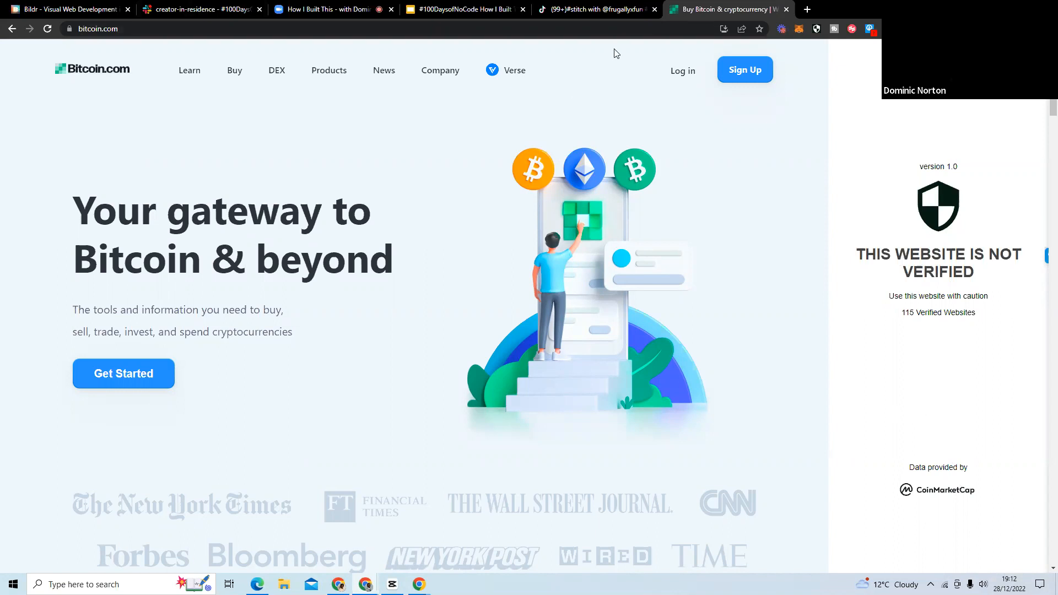
Open rightmove.co.uk in another new browser tab.
{"action": "left_click", "coordinate": [809, 9]}
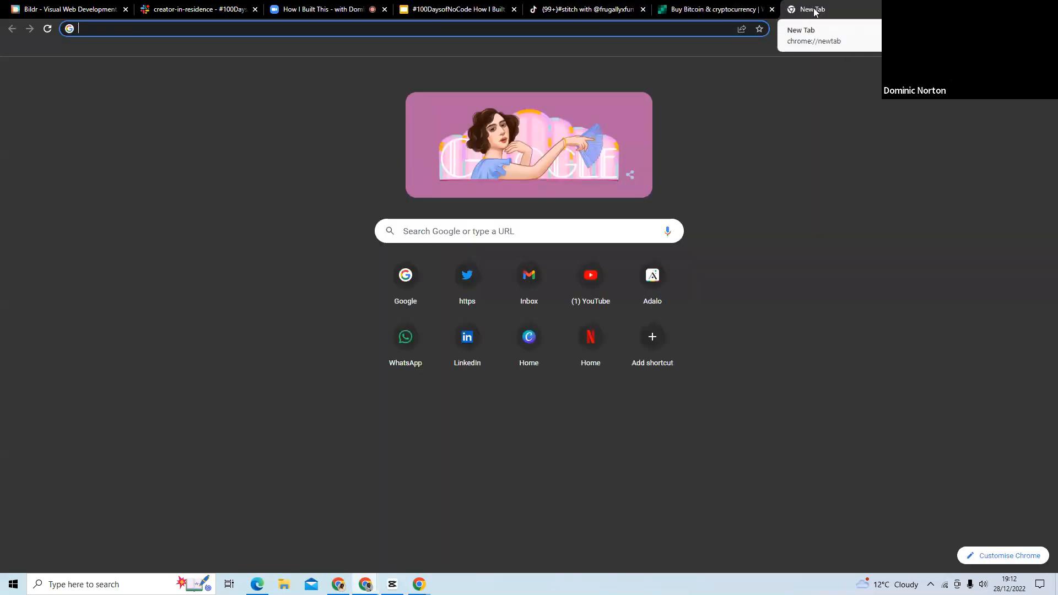
{"action": "type", "text": "righ"}
{"action": "key", "text": "Return"}
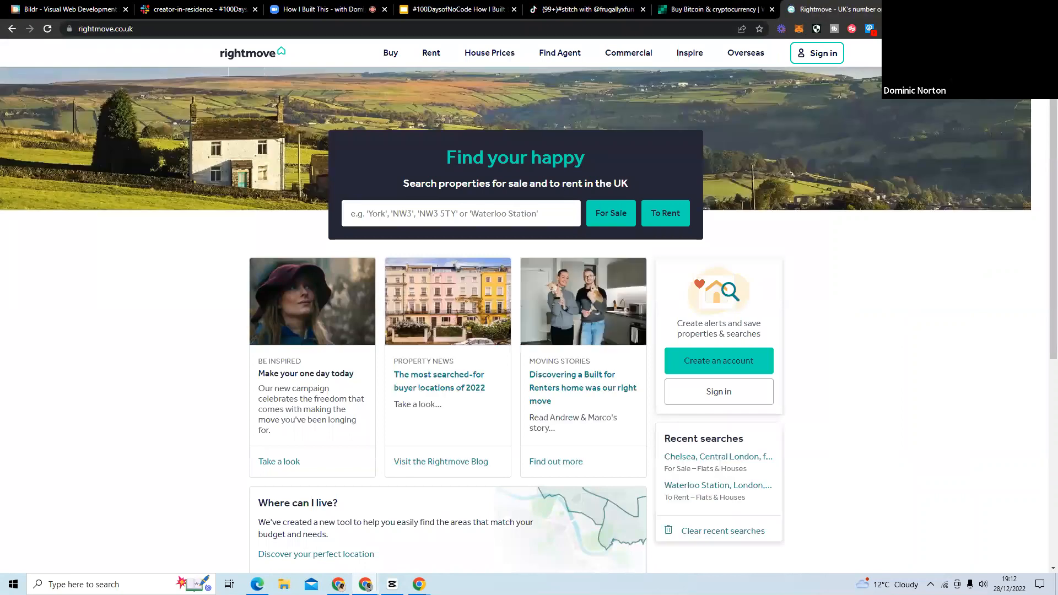
Search Rightmove for properties for sale in London, keeping London as the location and the default filters.
{"action": "left_click", "coordinate": [606, 218]}
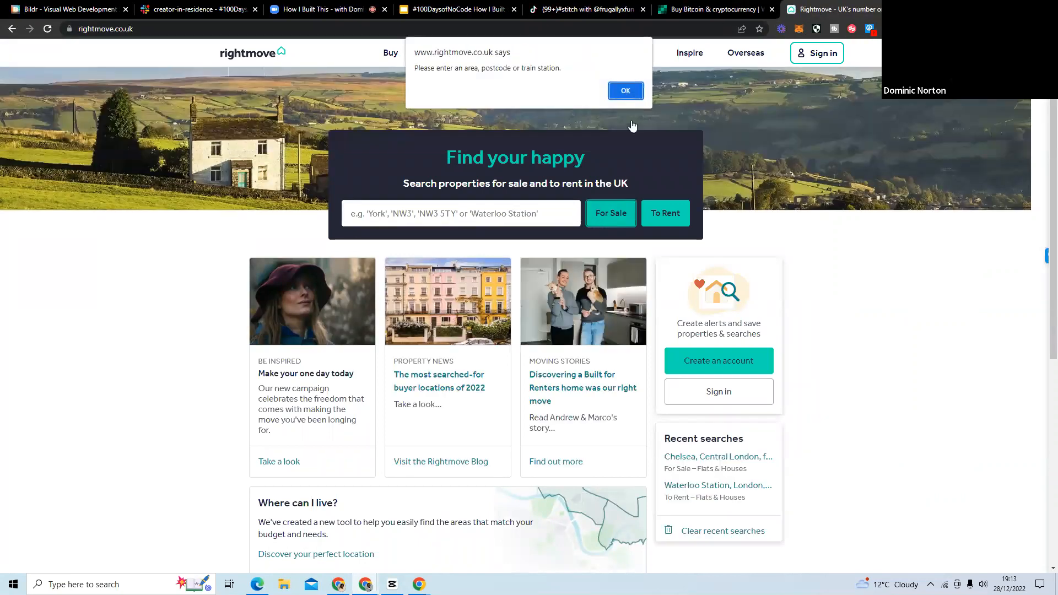
{"action": "left_click", "coordinate": [626, 89]}
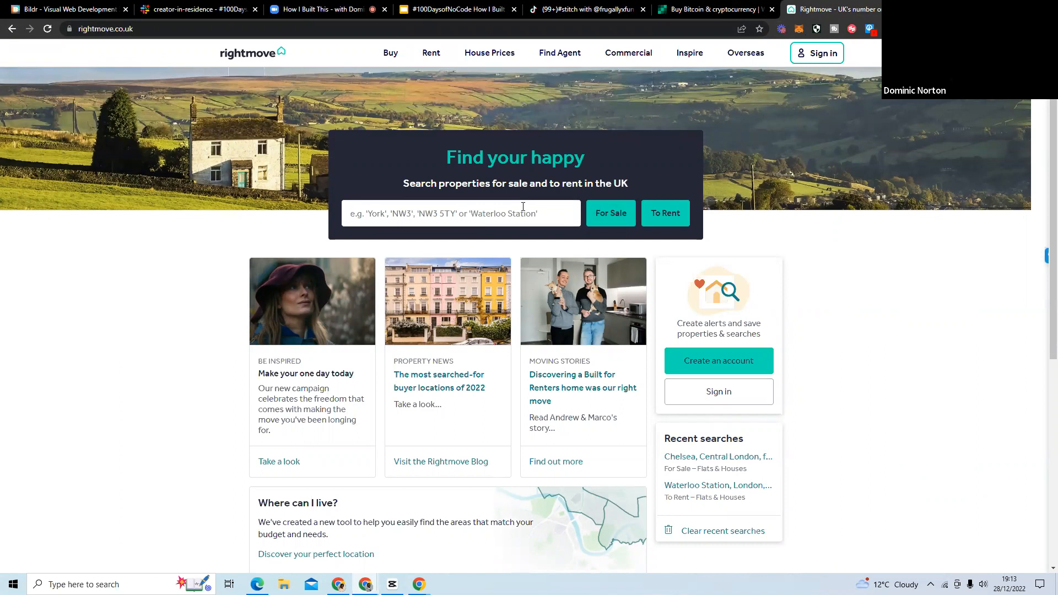
{"action": "type", "text": "lon"}
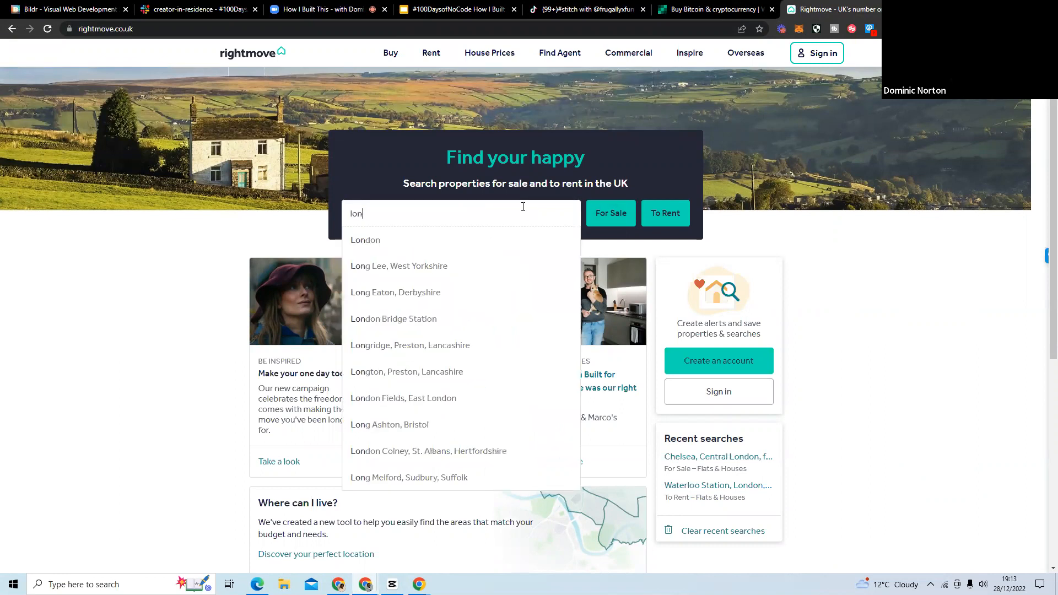
{"action": "type", "text": "don"}
{"action": "key", "text": "Return"}
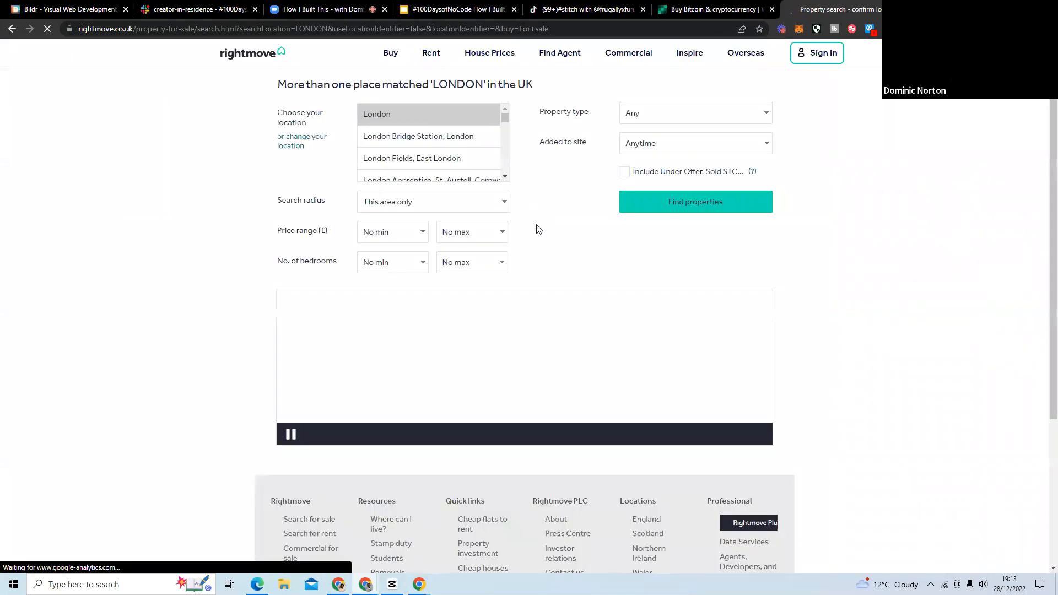
{"action": "left_click", "coordinate": [670, 204]}
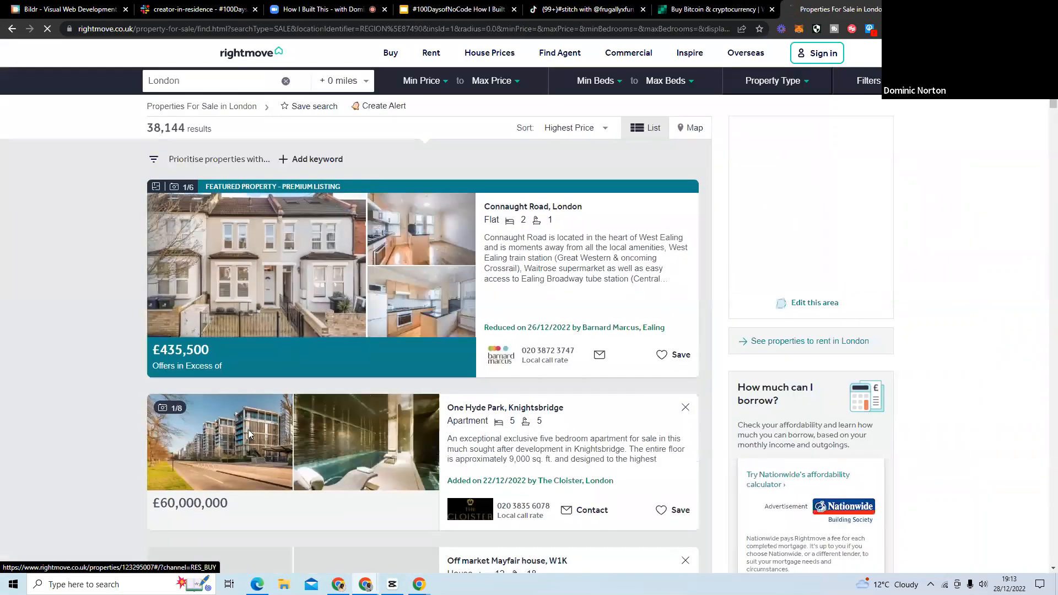
Open the £60,000,000 Knightsbridge apartment listing, review its details, and show the extension's anonymous comment form beside it.
{"action": "left_click", "coordinate": [249, 434]}
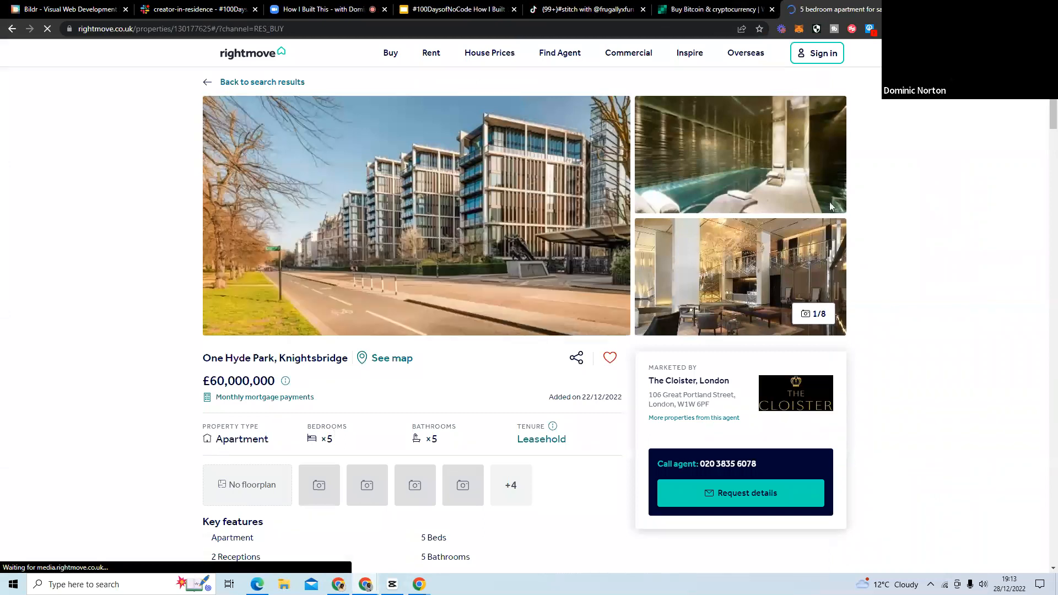
{"action": "scroll", "coordinate": [166, 287], "scroll_direction": "down", "scroll_amount": 2}
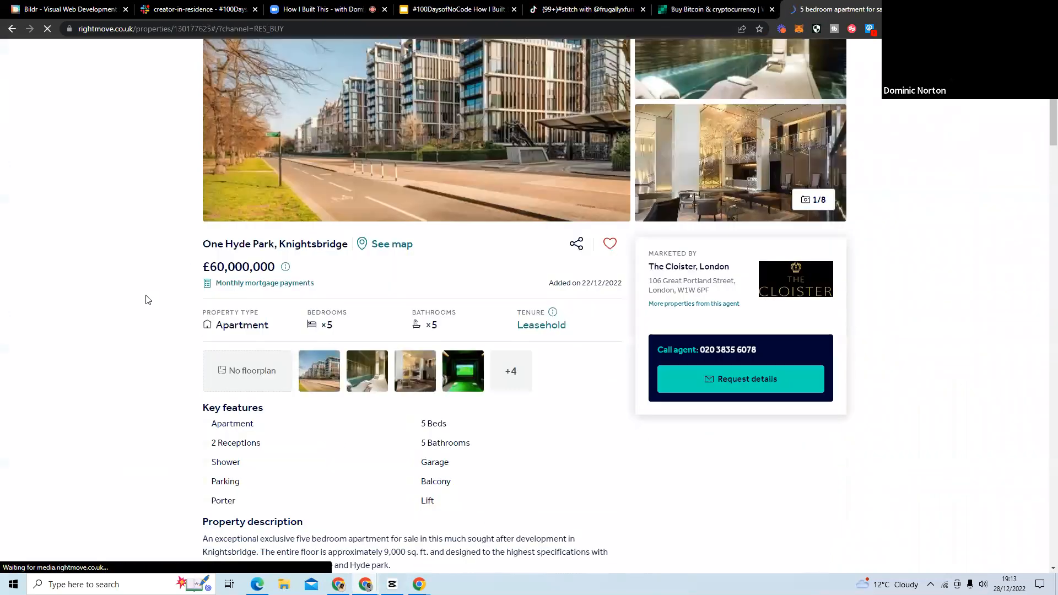
{"action": "scroll", "coordinate": [112, 270], "scroll_direction": "down", "scroll_amount": 14}
{"action": "scroll", "coordinate": [112, 269], "scroll_direction": "down", "scroll_amount": 20}
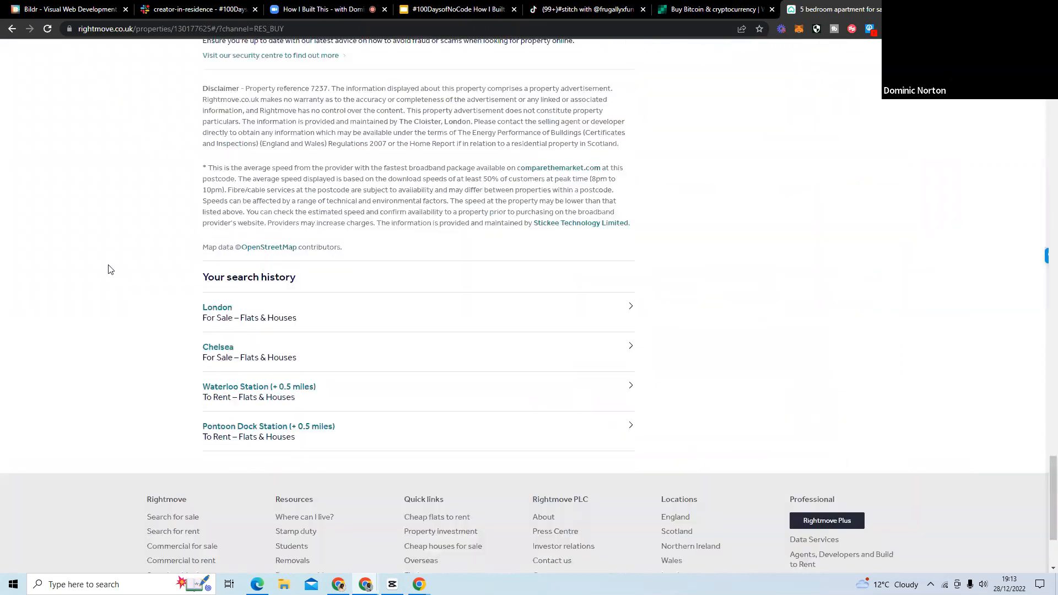
{"action": "scroll", "coordinate": [110, 270], "scroll_direction": "up", "scroll_amount": 9}
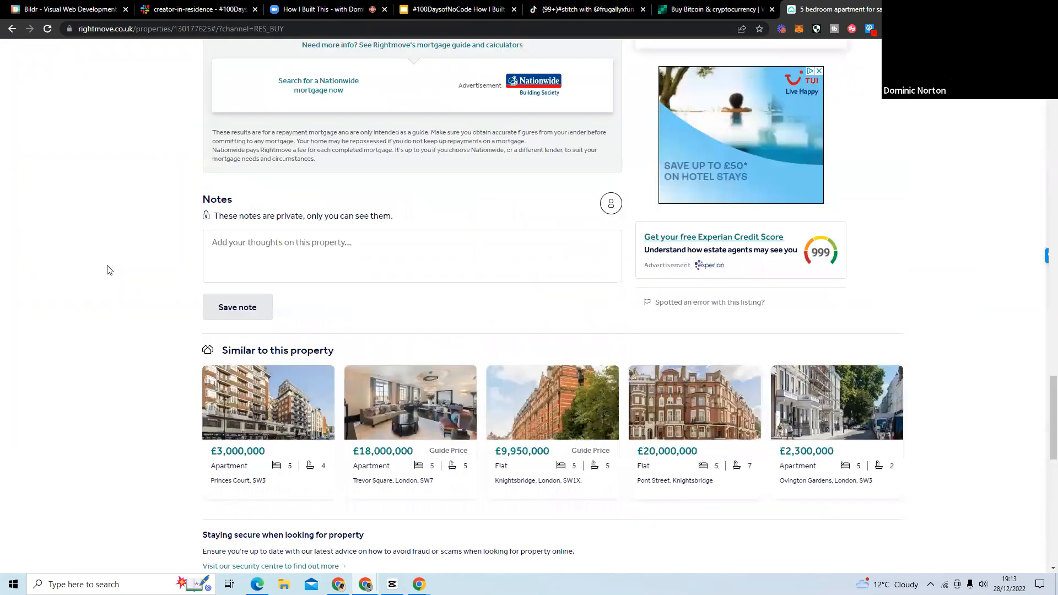
{"action": "scroll", "coordinate": [109, 269], "scroll_direction": "up", "scroll_amount": 20}
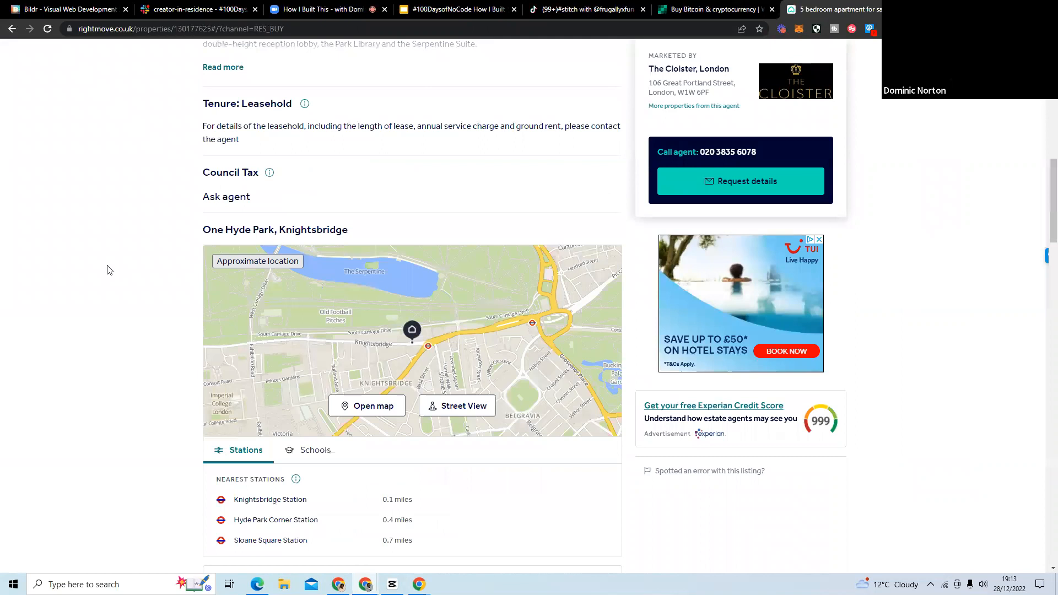
{"action": "scroll", "coordinate": [109, 269], "scroll_direction": "up", "scroll_amount": 12}
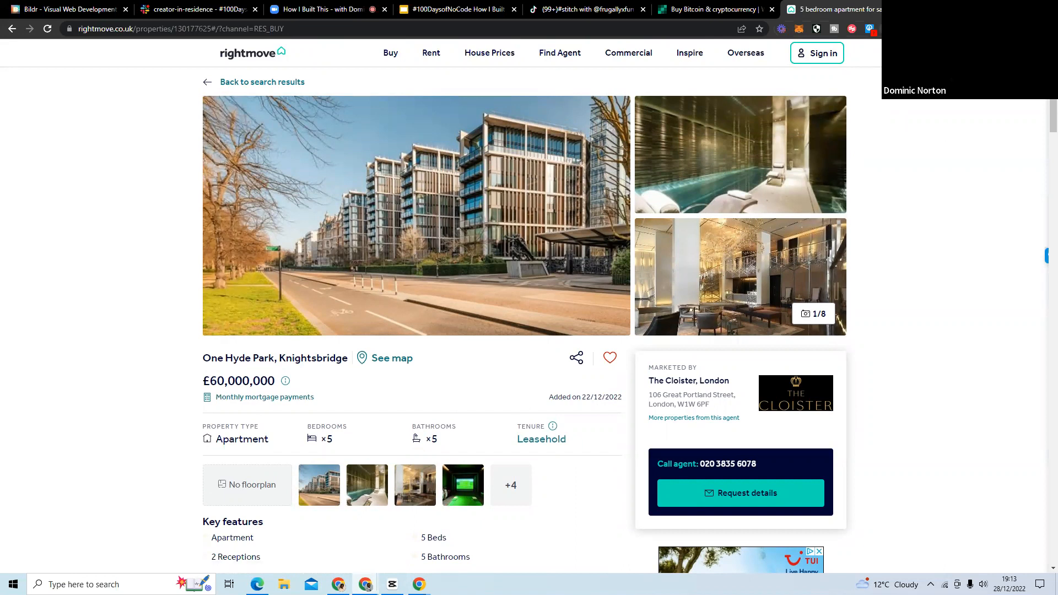
{"action": "left_click", "coordinate": [887, 29]}
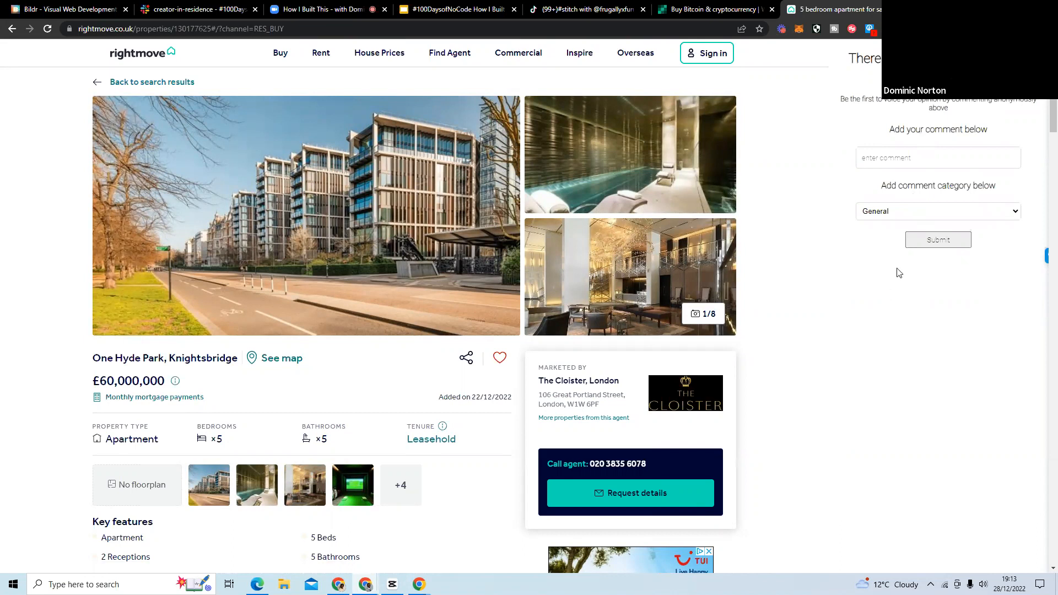
Return to the creator's TikTok profile and look through the video grid for the clips about the Rightmove comment extension.
{"action": "left_click", "coordinate": [567, 12]}
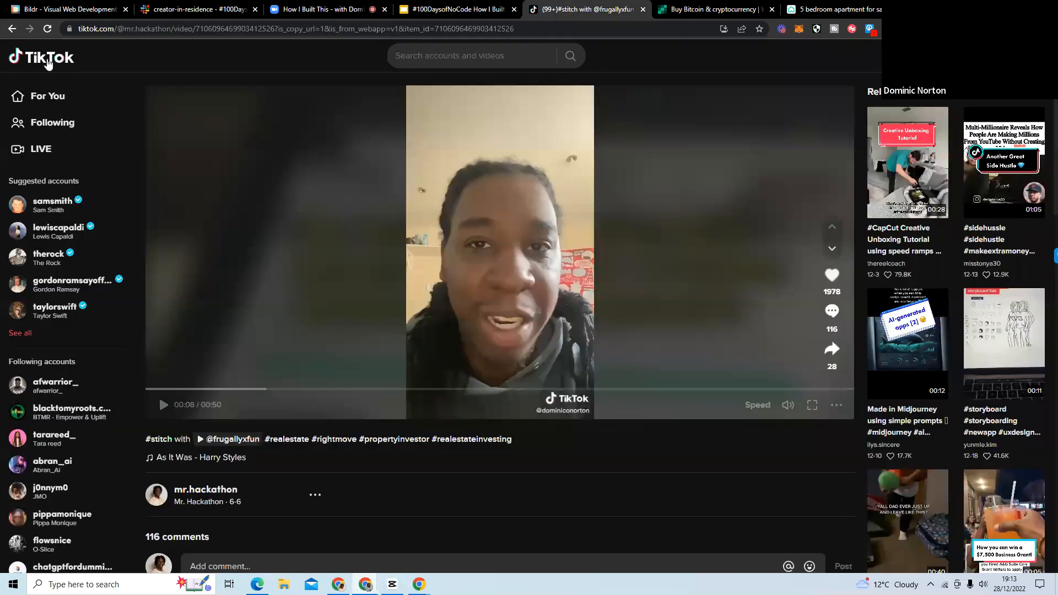
{"action": "left_click", "coordinate": [15, 32]}
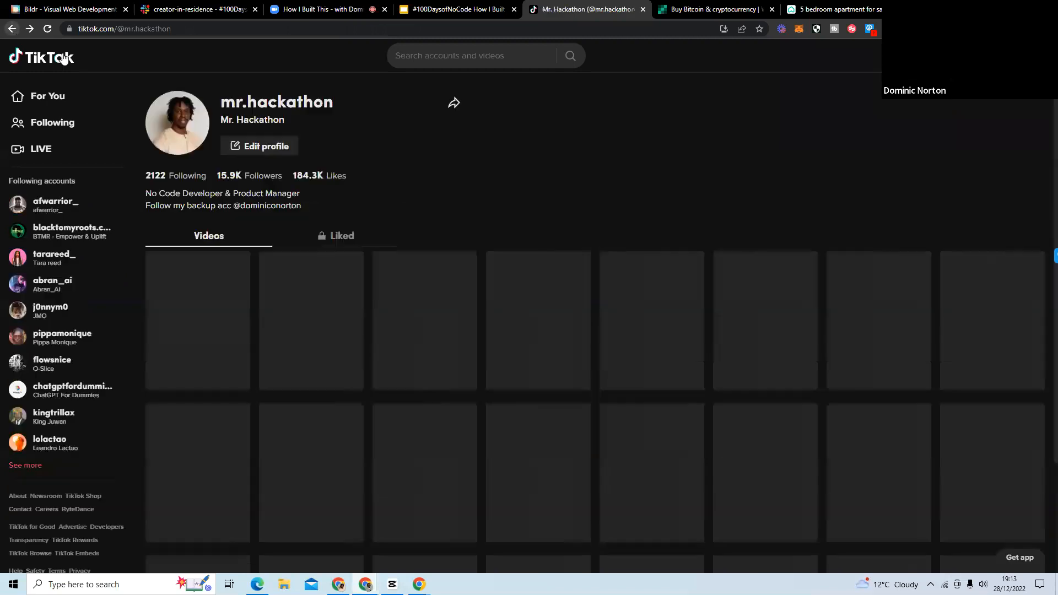
{"action": "scroll", "coordinate": [590, 260], "scroll_direction": "down", "scroll_amount": 3}
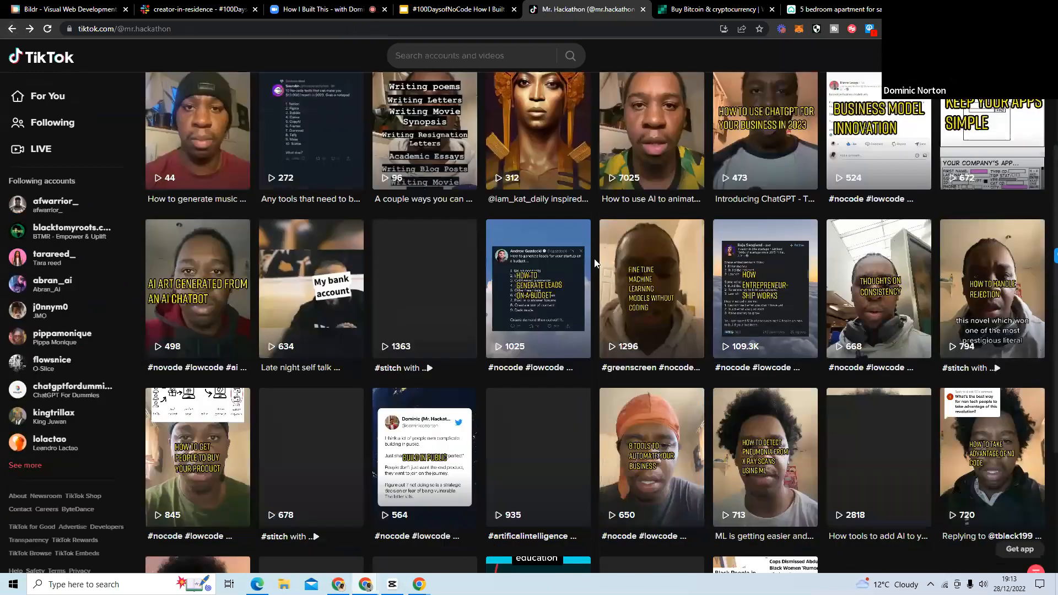
{"action": "scroll", "coordinate": [601, 256], "scroll_direction": "down", "scroll_amount": 3}
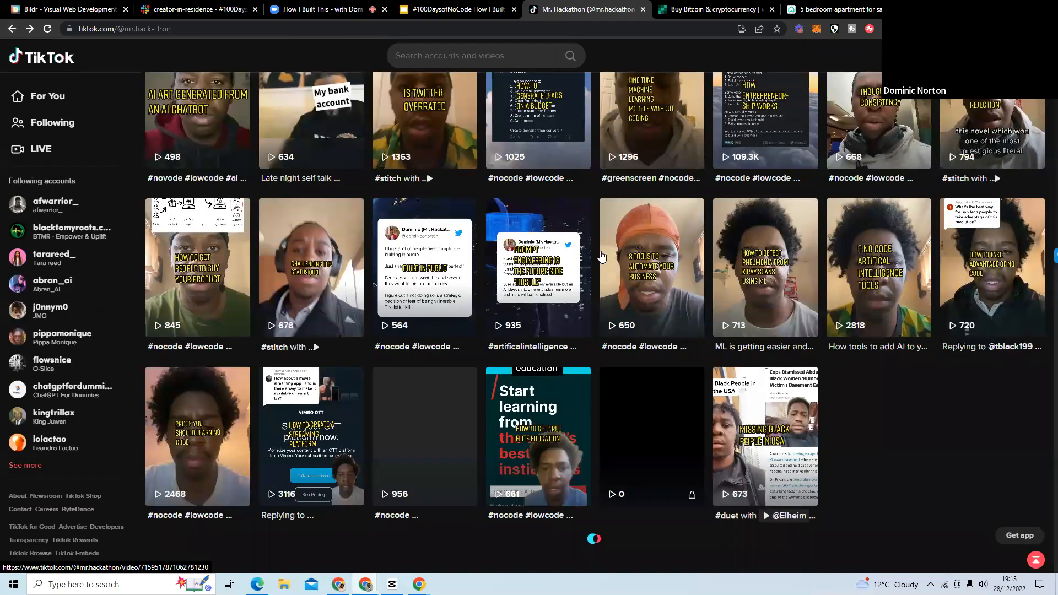
{"action": "scroll", "coordinate": [601, 256], "scroll_direction": "down", "scroll_amount": 15}
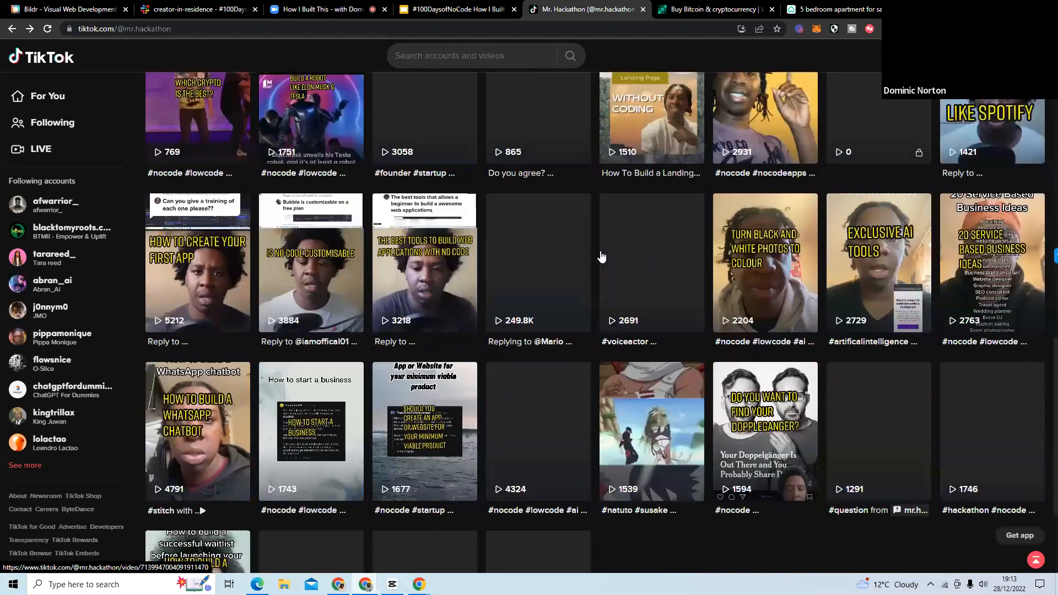
{"action": "scroll", "coordinate": [568, 218], "scroll_direction": "down", "scroll_amount": 6}
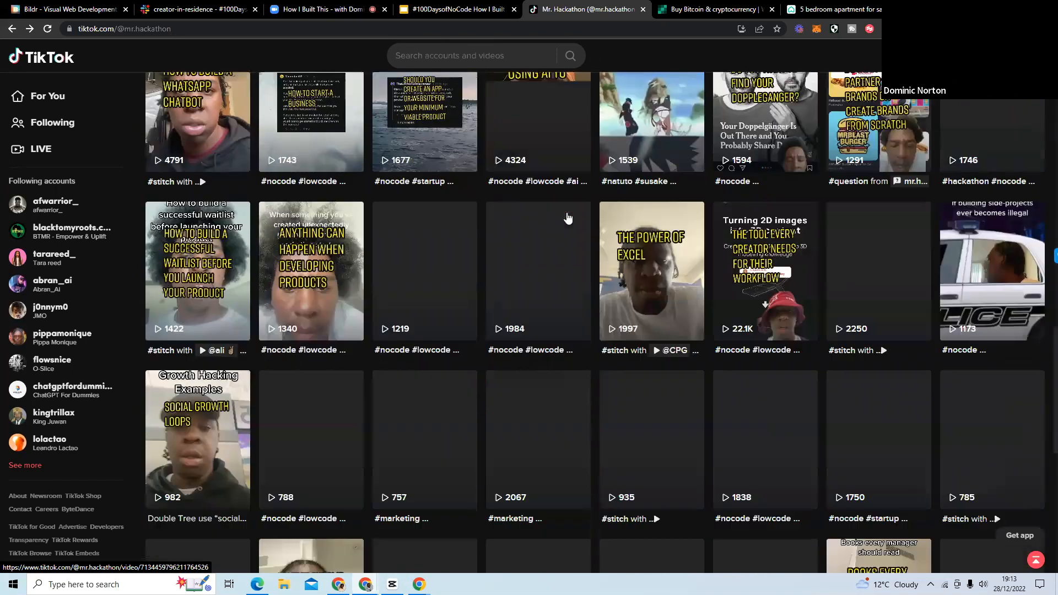
{"action": "scroll", "coordinate": [570, 219], "scroll_direction": "down", "scroll_amount": 4}
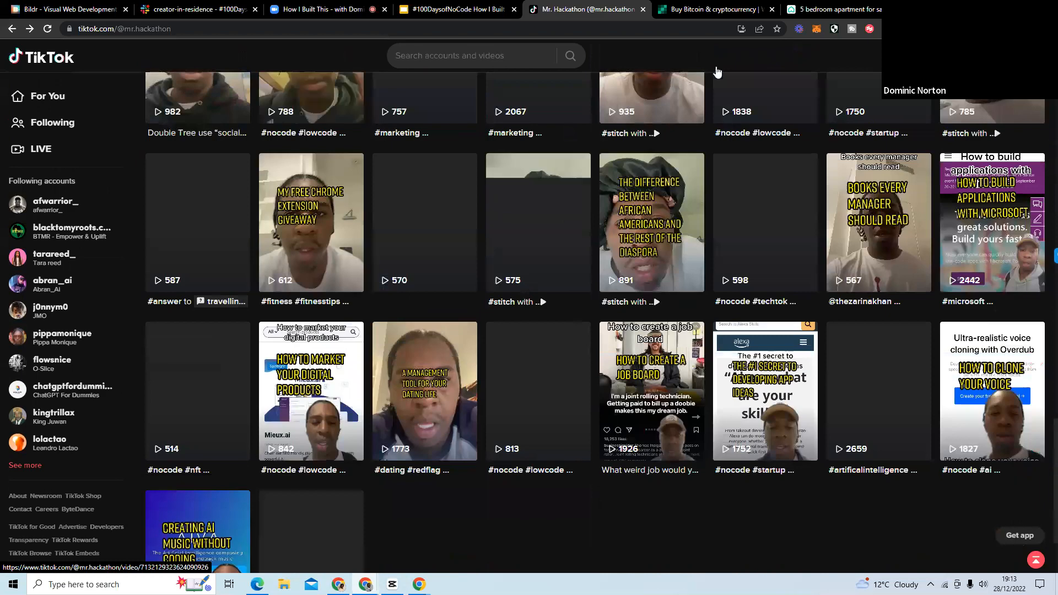
{"action": "scroll", "coordinate": [774, 219], "scroll_direction": "down", "scroll_amount": 12}
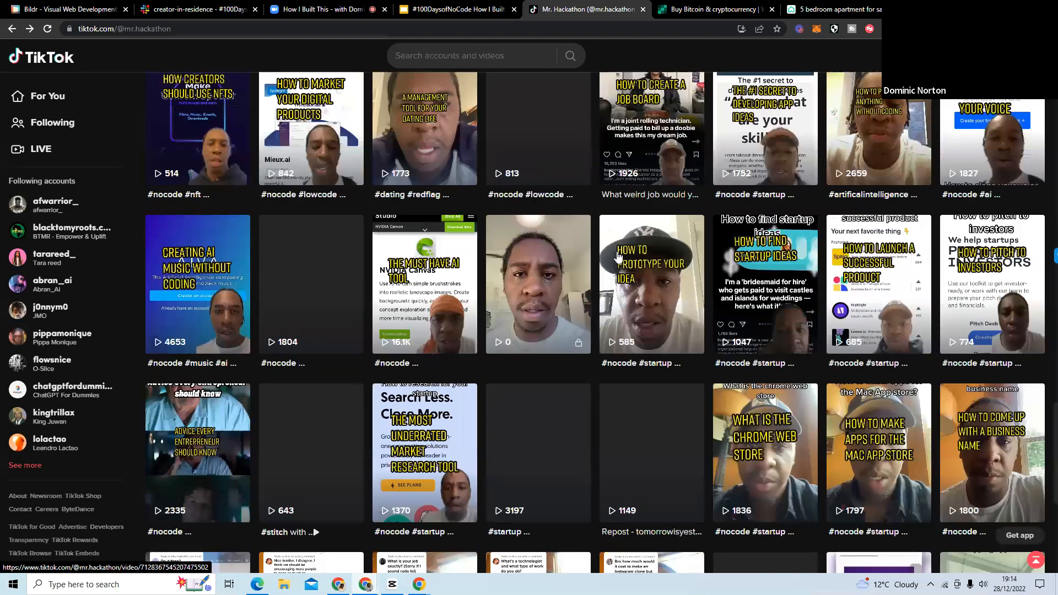
{"action": "scroll", "coordinate": [617, 256], "scroll_direction": "down", "scroll_amount": 8}
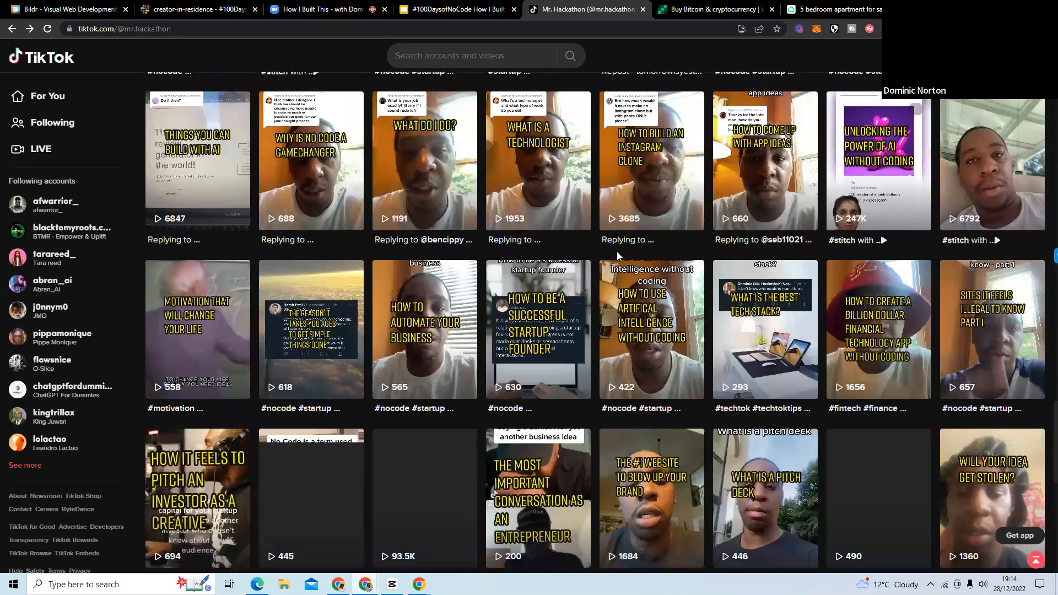
{"action": "scroll", "coordinate": [678, 255], "scroll_direction": "down", "scroll_amount": 7}
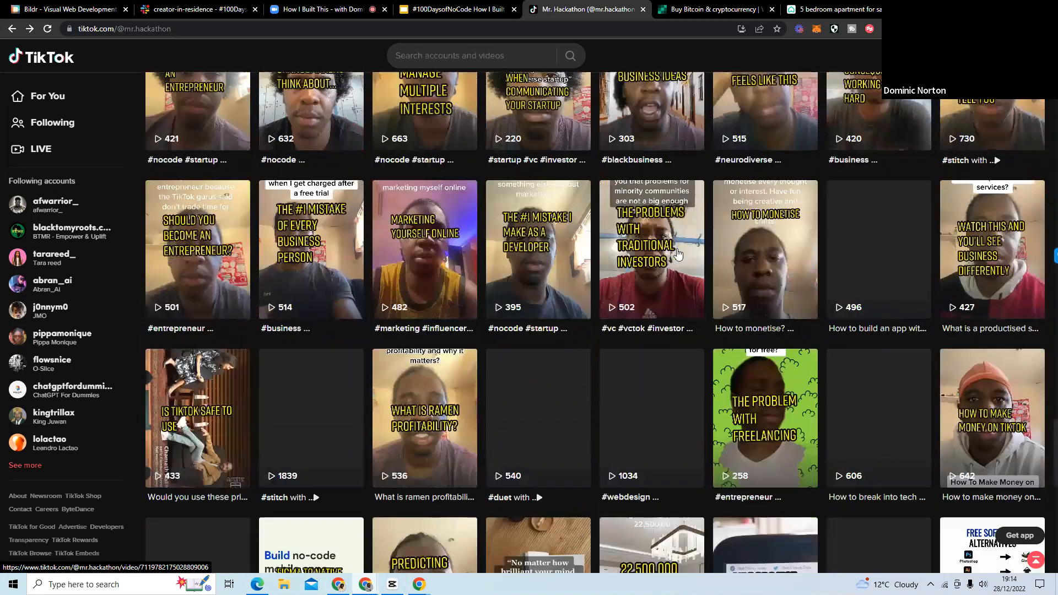
{"action": "scroll", "coordinate": [678, 254], "scroll_direction": "down", "scroll_amount": 4}
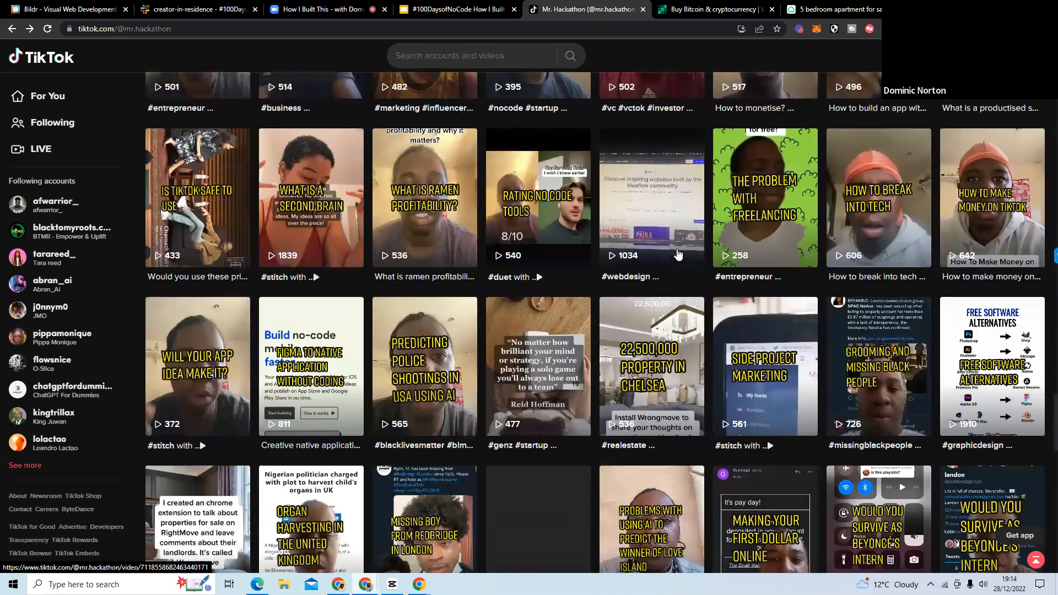
{"action": "scroll", "coordinate": [678, 254], "scroll_direction": "down", "scroll_amount": 1}
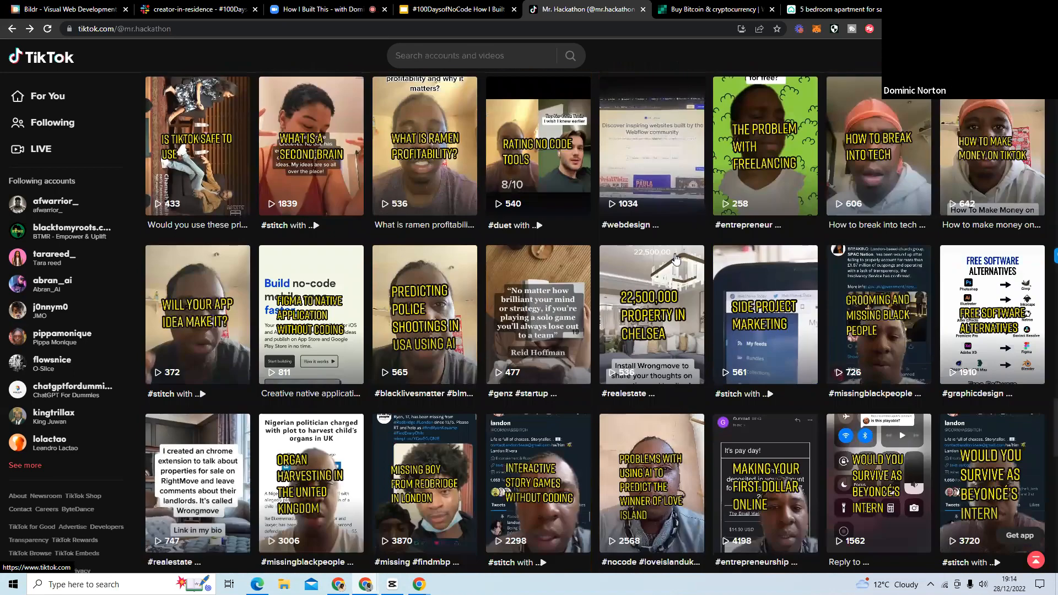
{"action": "scroll", "coordinate": [676, 258], "scroll_direction": "down", "scroll_amount": 5}
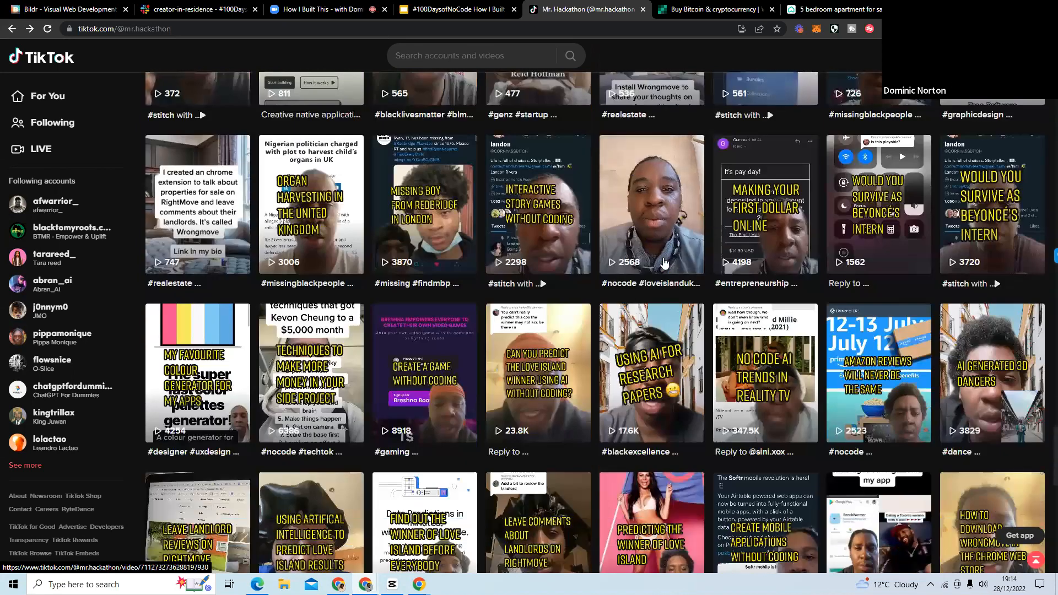
{"action": "scroll", "coordinate": [664, 258], "scroll_direction": "down", "scroll_amount": 5}
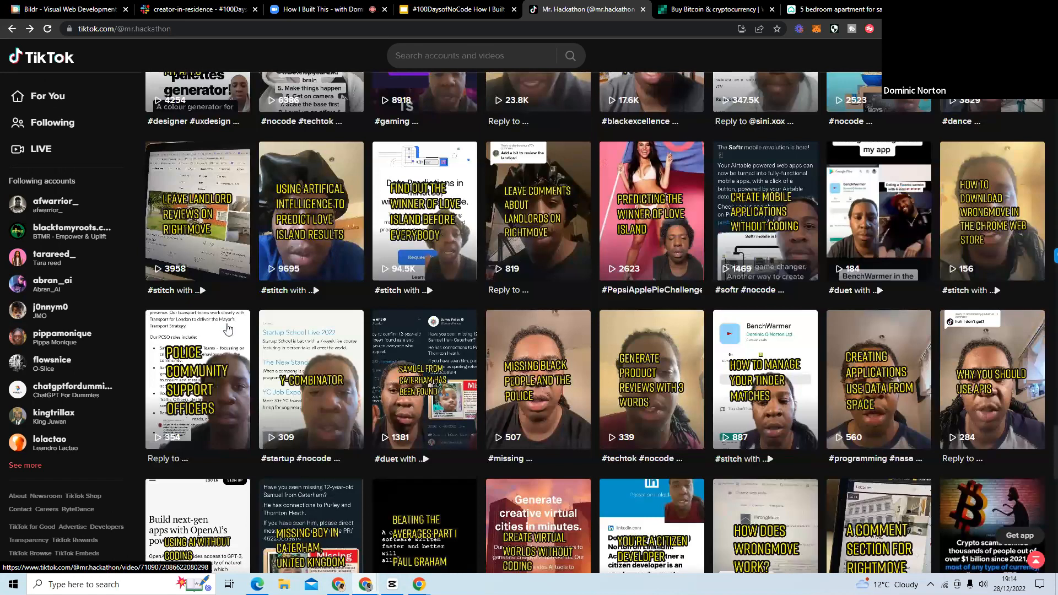
{"action": "scroll", "coordinate": [428, 324], "scroll_direction": "down", "scroll_amount": 1}
{"action": "scroll", "coordinate": [436, 314], "scroll_direction": "down", "scroll_amount": 4}
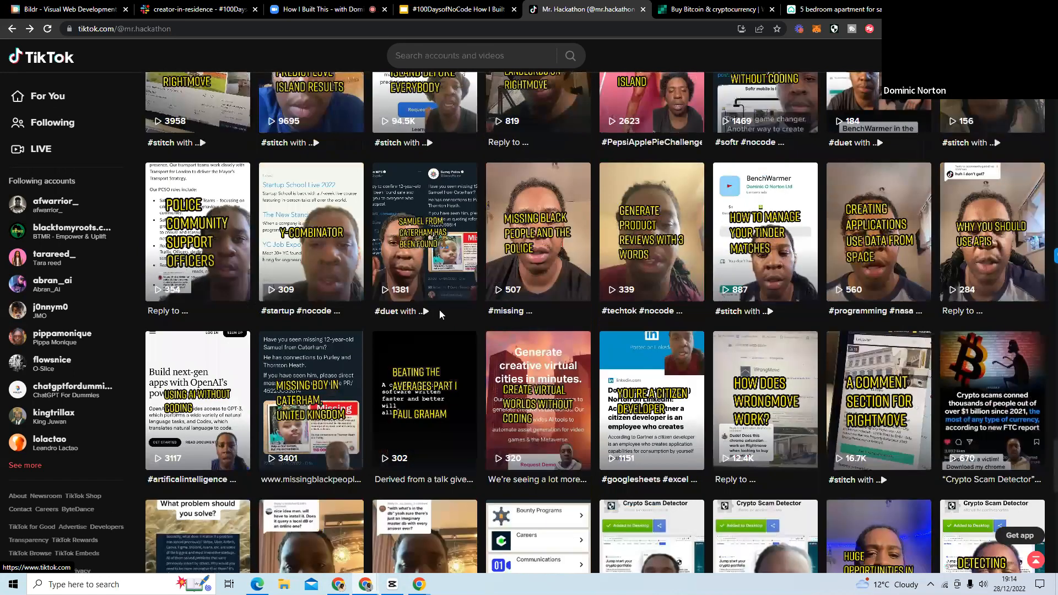
Open the "A comment section for Rightmove" video, pause it, and read through its viewer comments.
{"action": "left_click", "coordinate": [879, 325]}
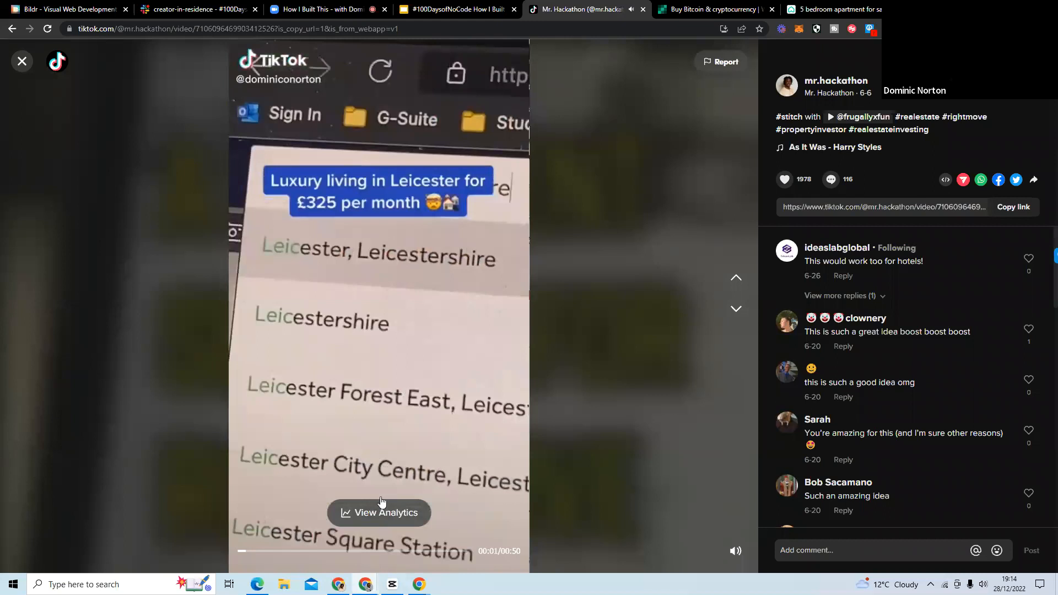
{"action": "left_click", "coordinate": [349, 363]}
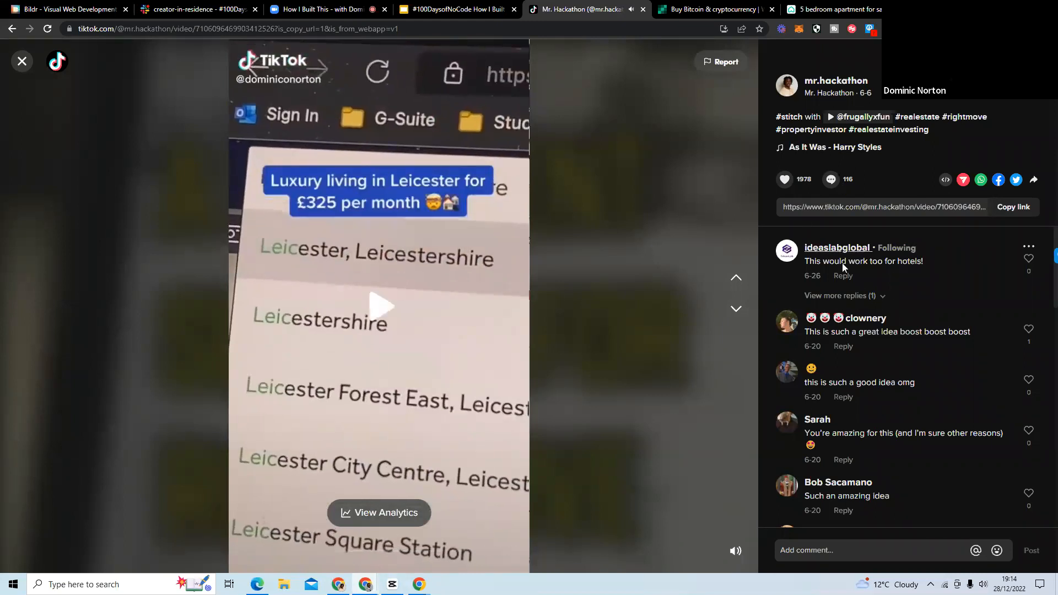
{"action": "scroll", "coordinate": [878, 358], "scroll_direction": "down", "scroll_amount": 6}
{"action": "scroll", "coordinate": [878, 358], "scroll_direction": "down", "scroll_amount": 10}
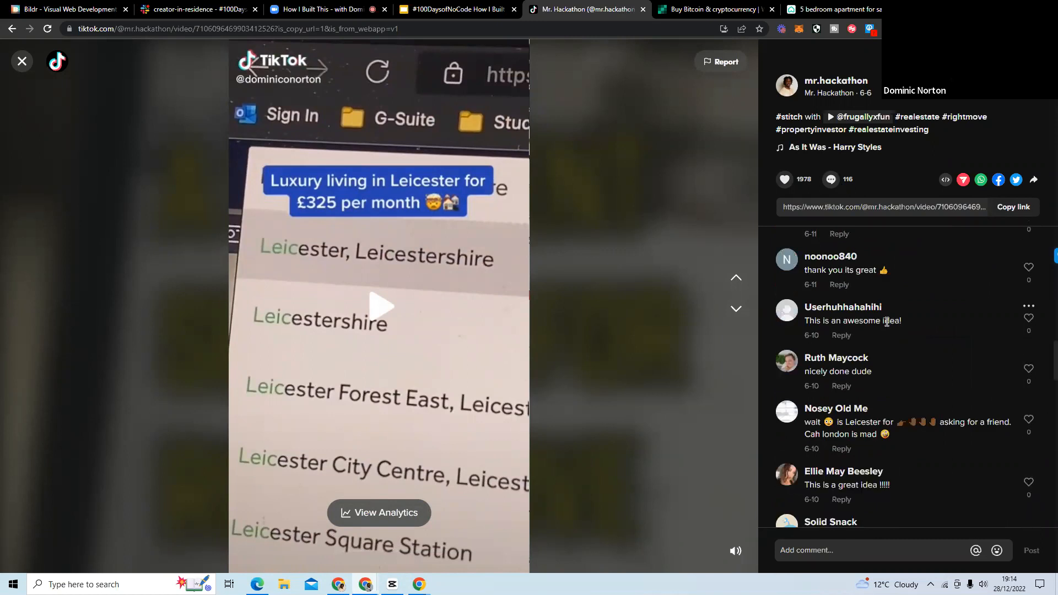
{"action": "scroll", "coordinate": [888, 333], "scroll_direction": "down", "scroll_amount": 8}
{"action": "scroll", "coordinate": [890, 337], "scroll_direction": "down", "scroll_amount": 4}
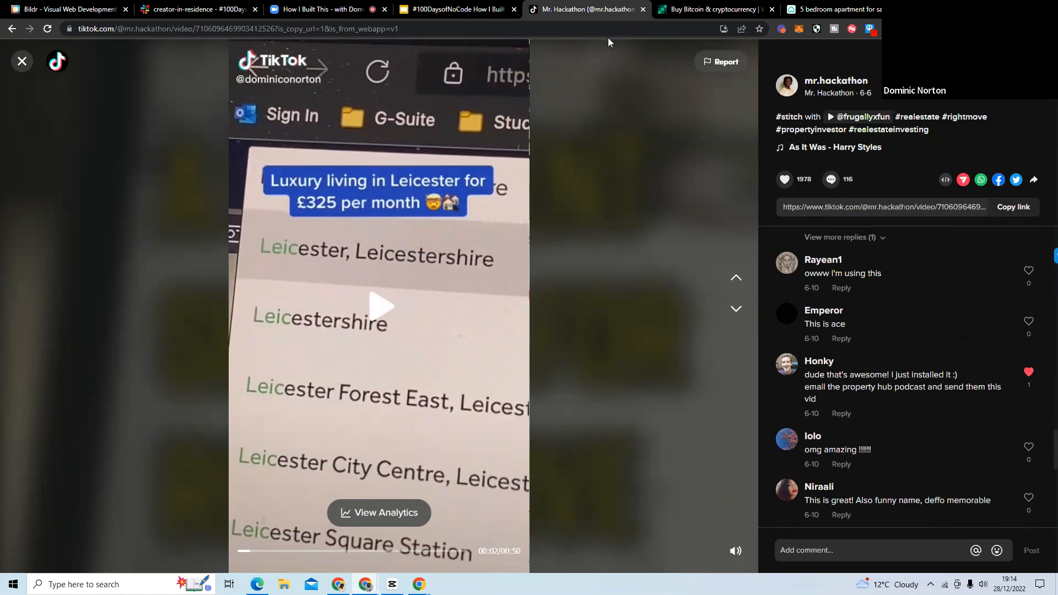
Switch to the browser window showing the Extensions page, maximize it, and look over the Investopedia market economy article open there.
{"action": "left_click", "coordinate": [1021, 8]}
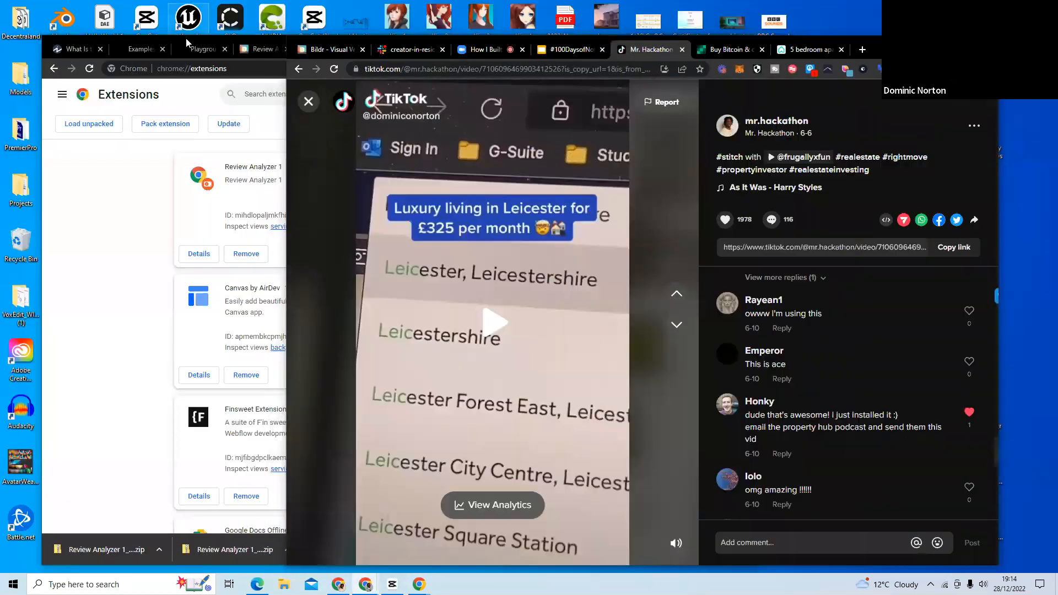
{"action": "left_click", "coordinate": [121, 182]}
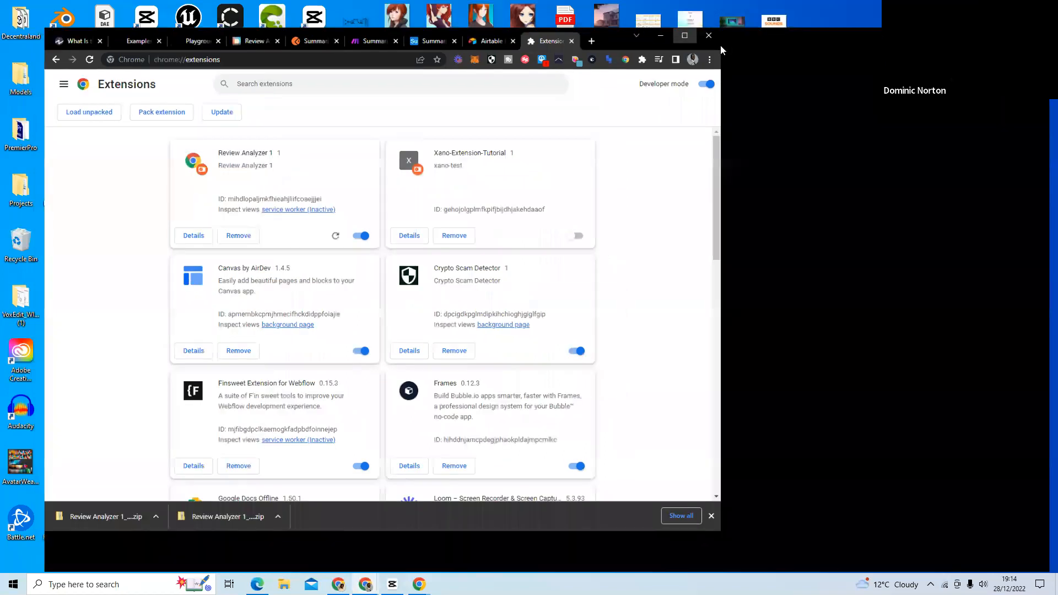
{"action": "left_click", "coordinate": [718, 44]}
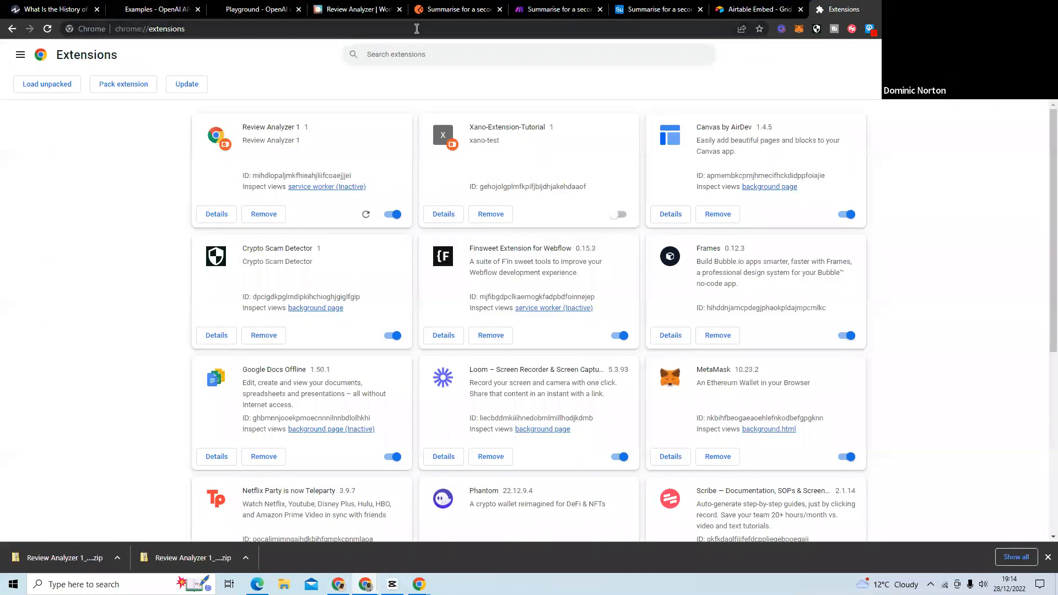
{"action": "left_click", "coordinate": [52, 10]}
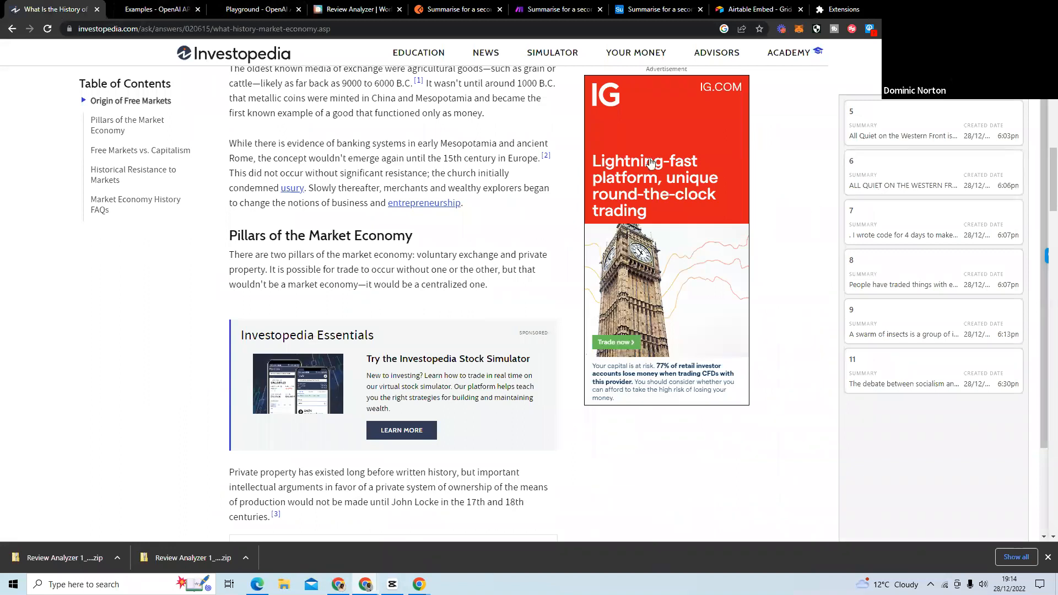
{"action": "scroll", "coordinate": [533, 232], "scroll_direction": "up", "scroll_amount": 5}
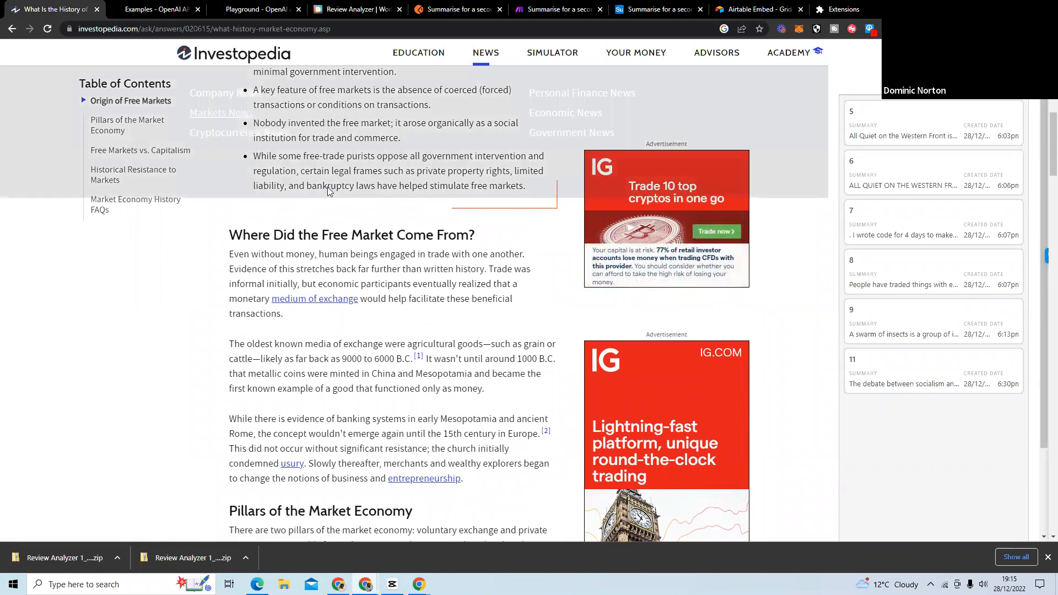
{"action": "scroll", "coordinate": [218, 315], "scroll_direction": "up", "scroll_amount": 8}
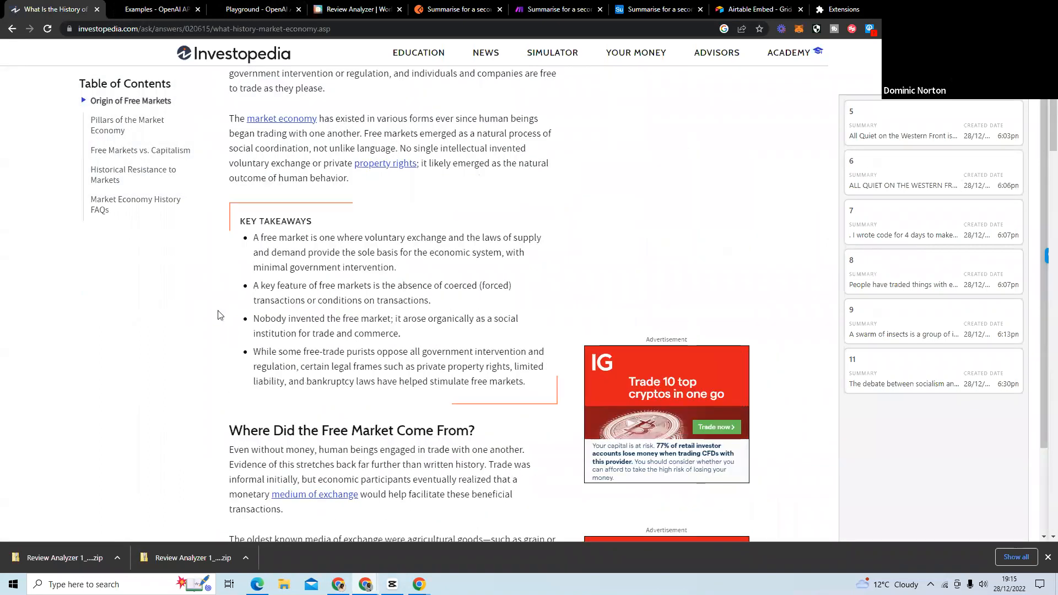
{"action": "scroll", "coordinate": [218, 314], "scroll_direction": "down", "scroll_amount": 9}
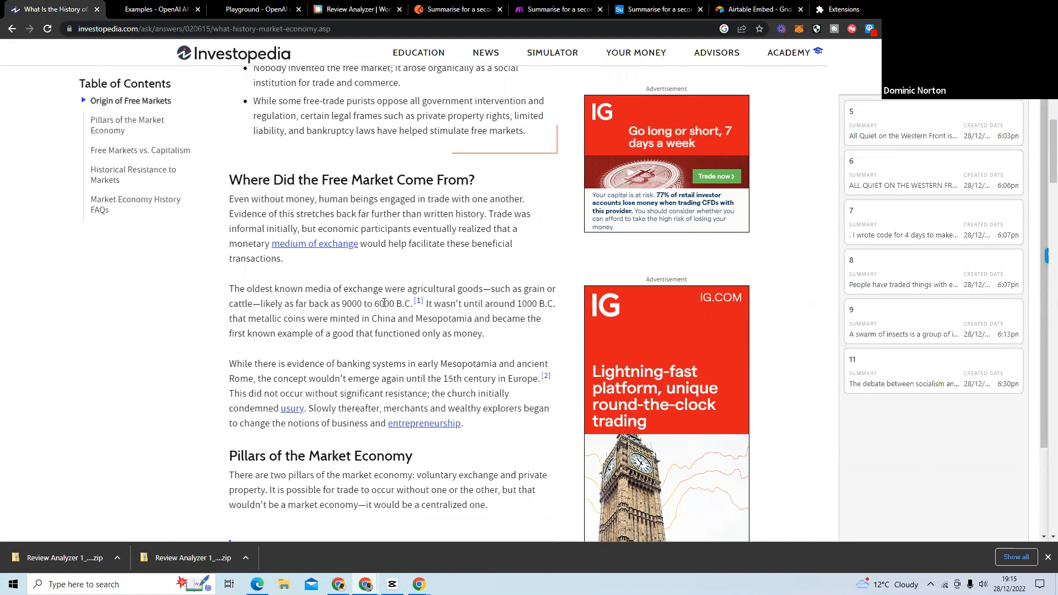
View the full text of summary record 5 in the extension's sidebar, then return to the list of saved summaries.
{"action": "left_click", "coordinate": [905, 137]}
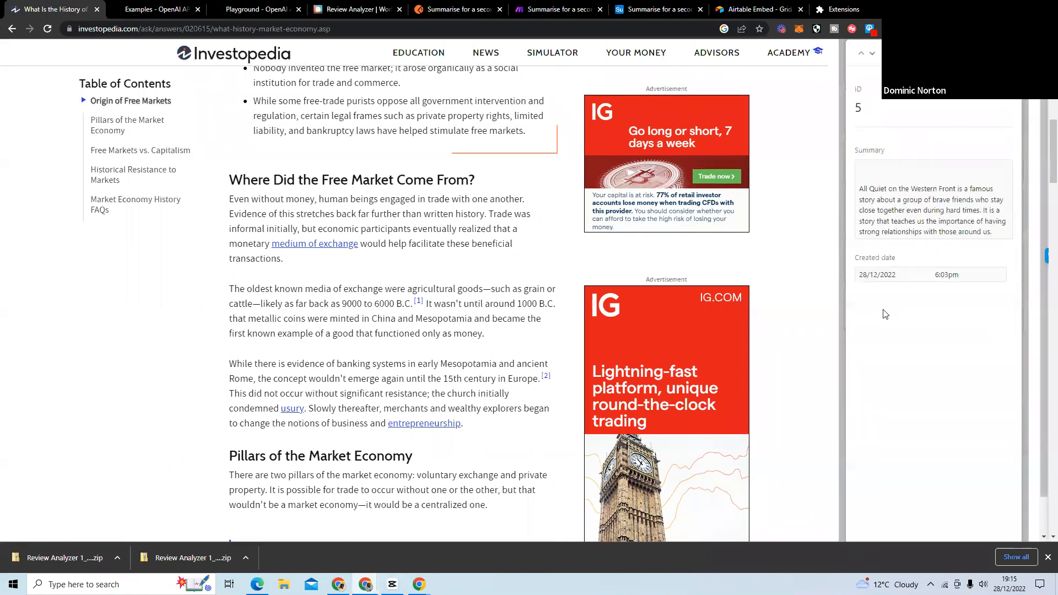
{"action": "scroll", "coordinate": [948, 171], "scroll_direction": "down", "scroll_amount": 2}
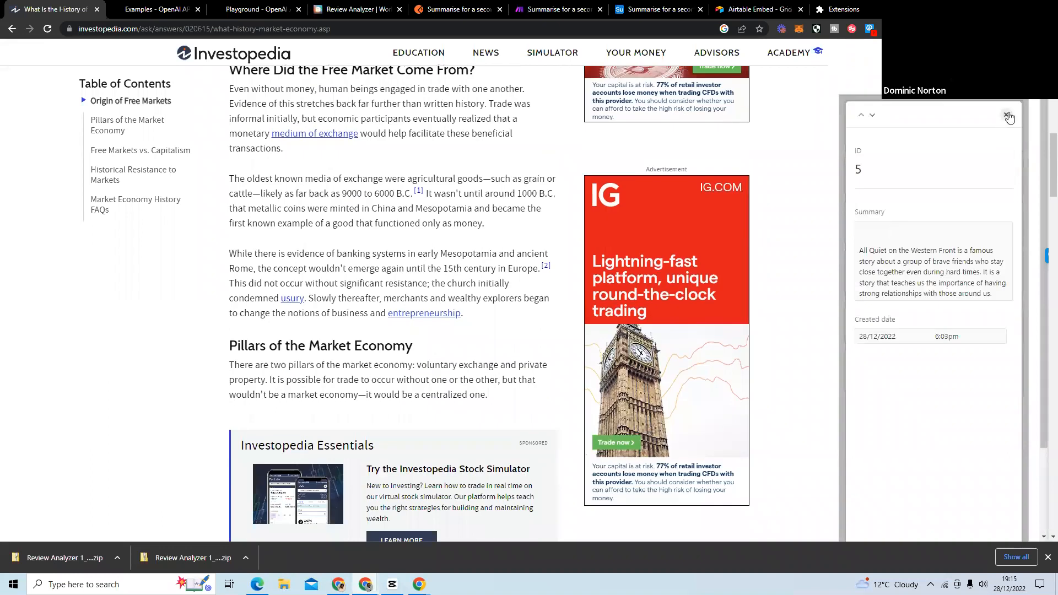
{"action": "left_click", "coordinate": [1006, 115]}
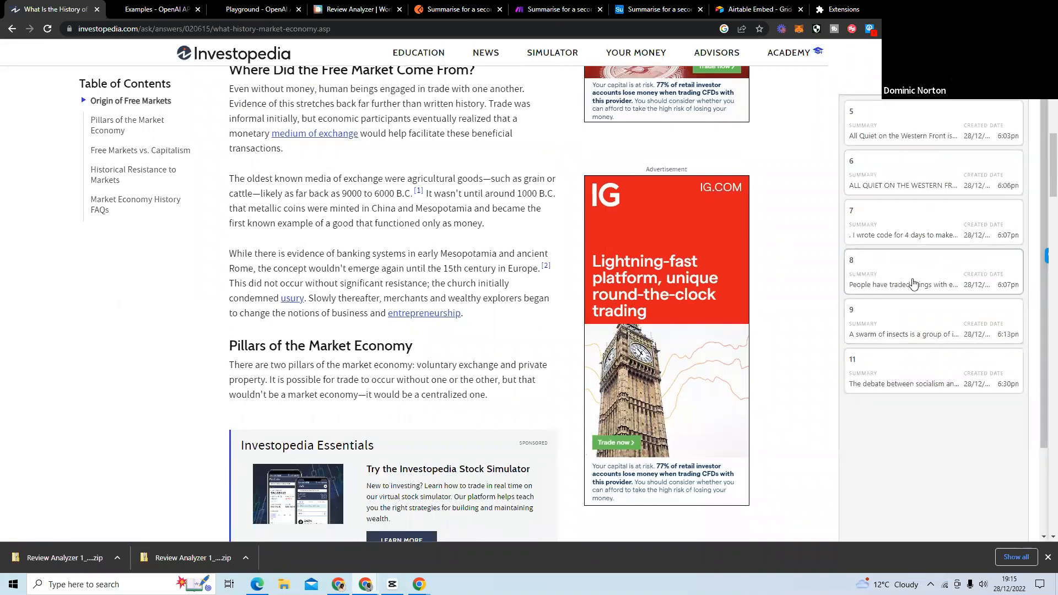
{"action": "scroll", "coordinate": [912, 283], "scroll_direction": "down", "scroll_amount": 2}
{"action": "scroll", "coordinate": [892, 316], "scroll_direction": "up", "scroll_amount": 2}
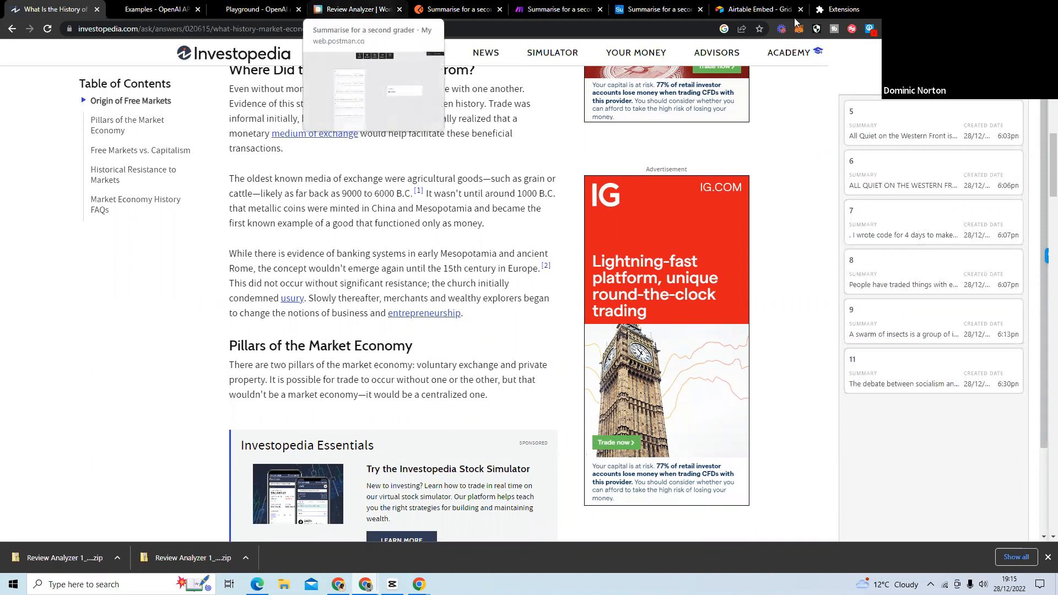
Return to the TikTok browser window, maximize it, and close the TikTok, Bitcoin and Rightmove tabs to get back to the slides.
{"action": "left_click", "coordinate": [1021, 8]}
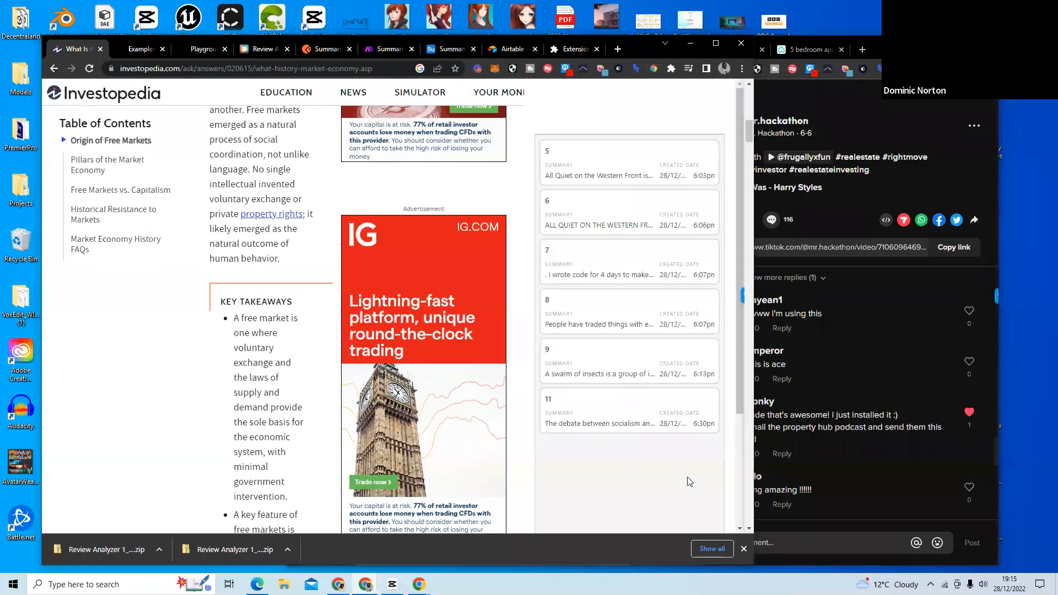
{"action": "mouse_move", "coordinate": [430, 586]}
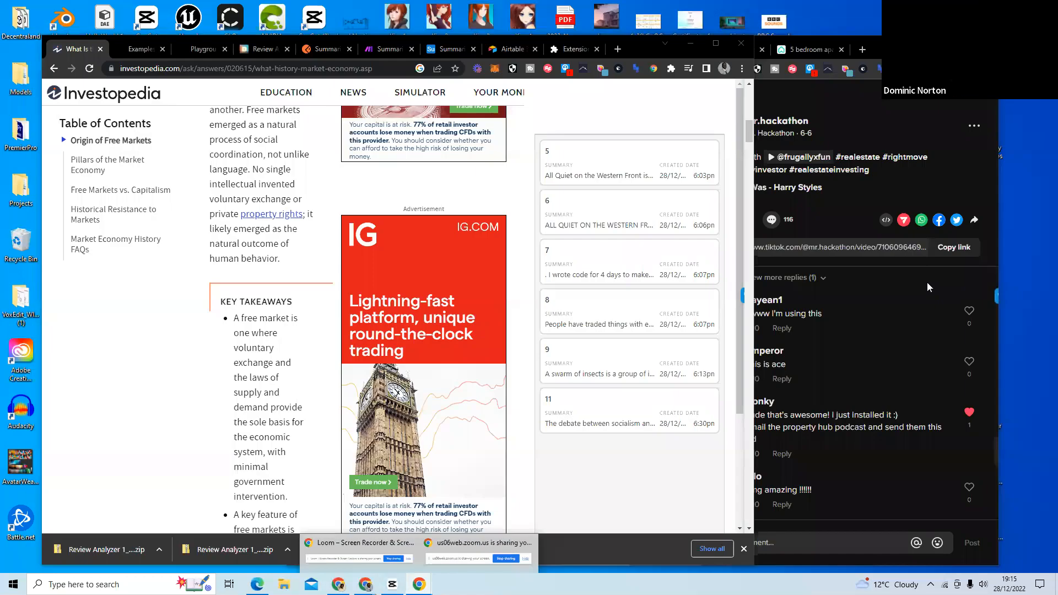
{"action": "left_click", "coordinate": [929, 286]}
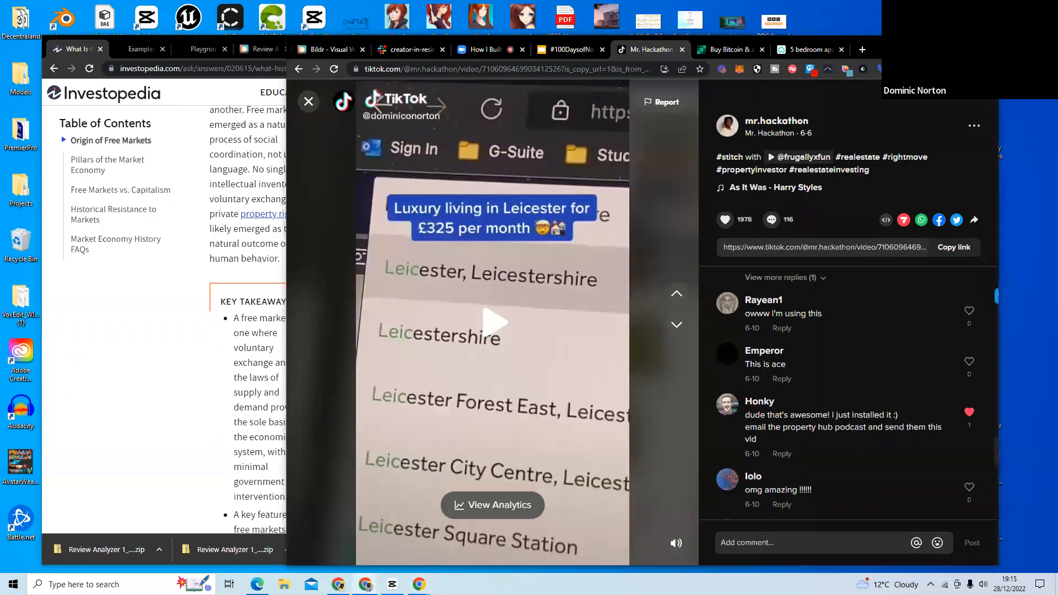
{"action": "left_click", "coordinate": [961, 43]}
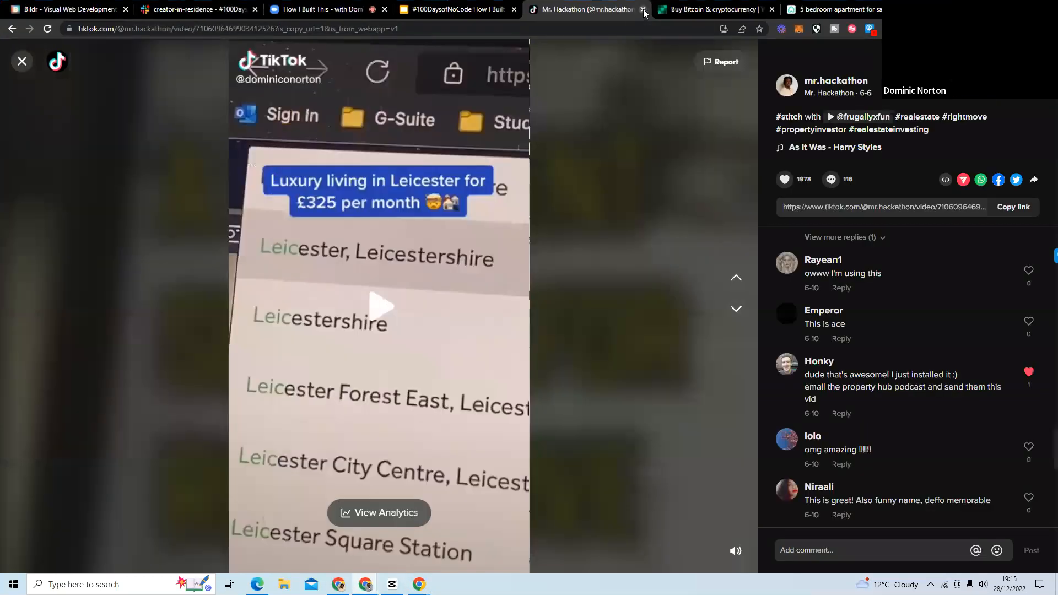
{"action": "left_click", "coordinate": [643, 10]}
{"action": "left_click", "coordinate": [644, 11]}
{"action": "left_click", "coordinate": [644, 13]}
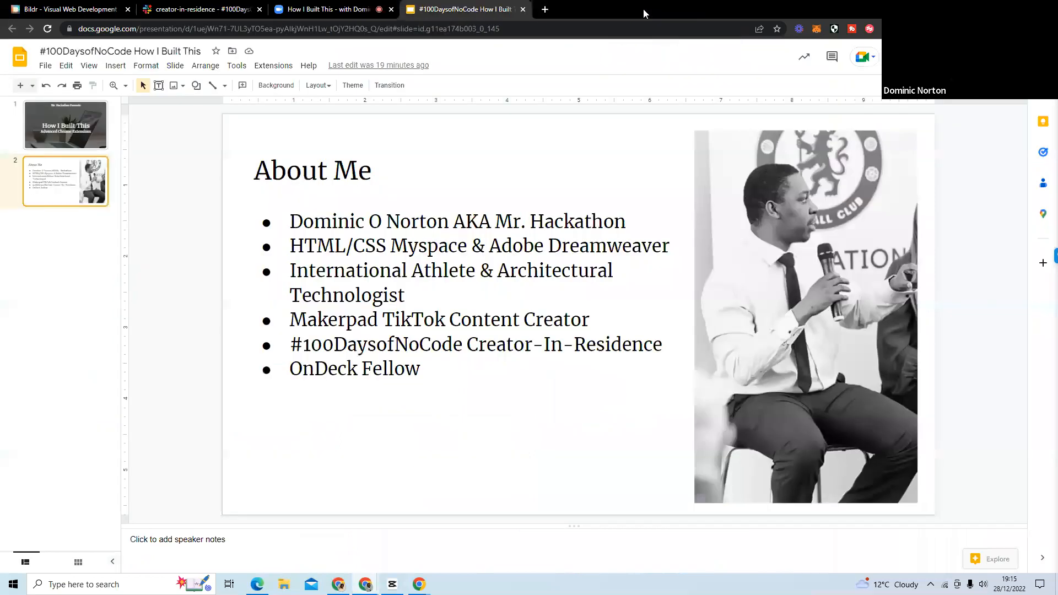
Close the presentation tab and open the Bildr and Make websites in separate new tabs.
{"action": "left_click", "coordinate": [524, 10]}
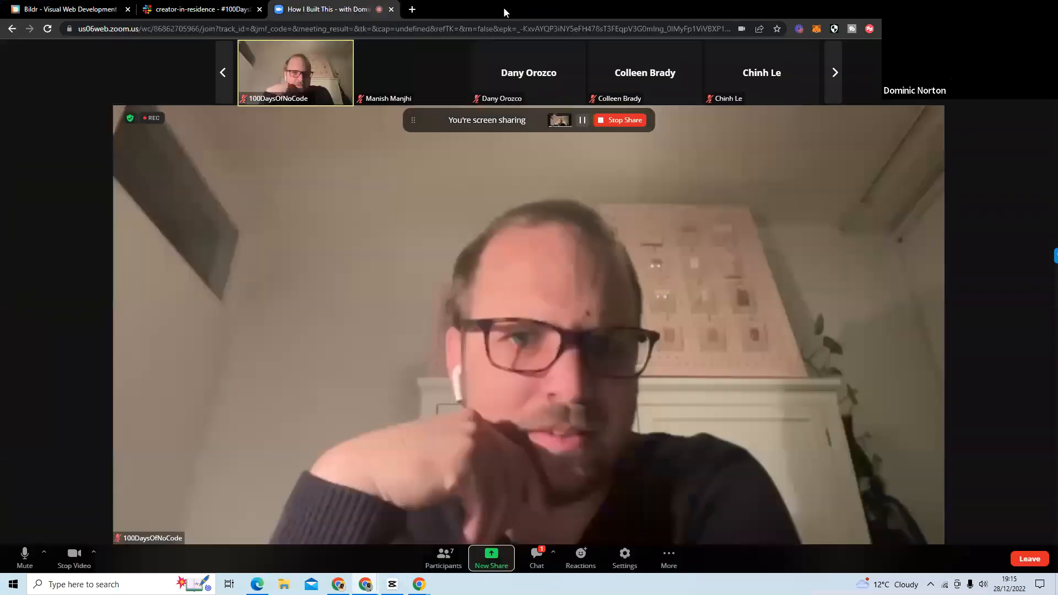
{"action": "left_click", "coordinate": [411, 10]}
{"action": "type", "text": "bildr.com"}
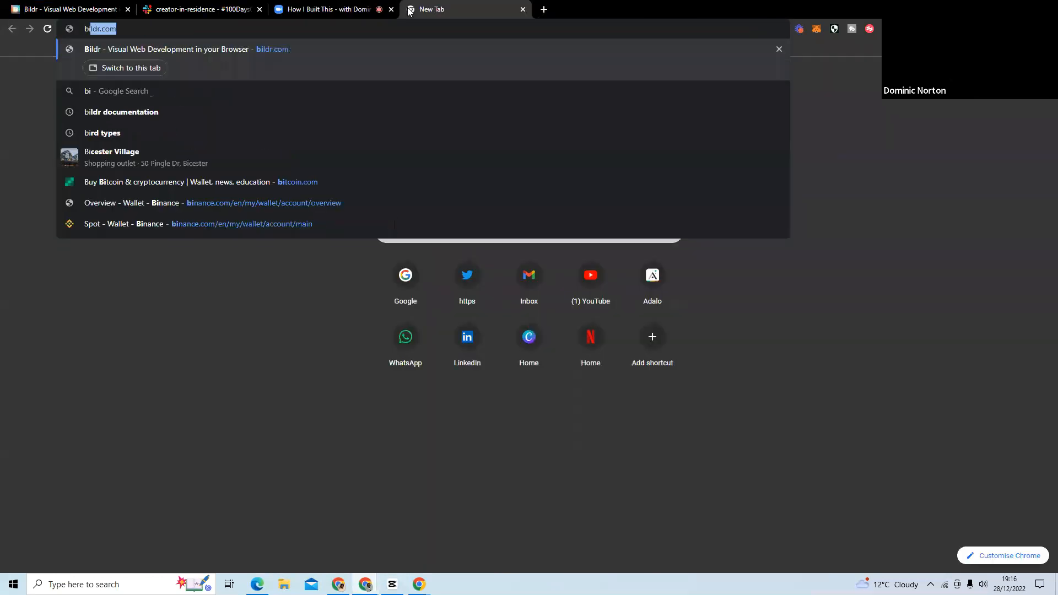
{"action": "key", "text": "Return"}
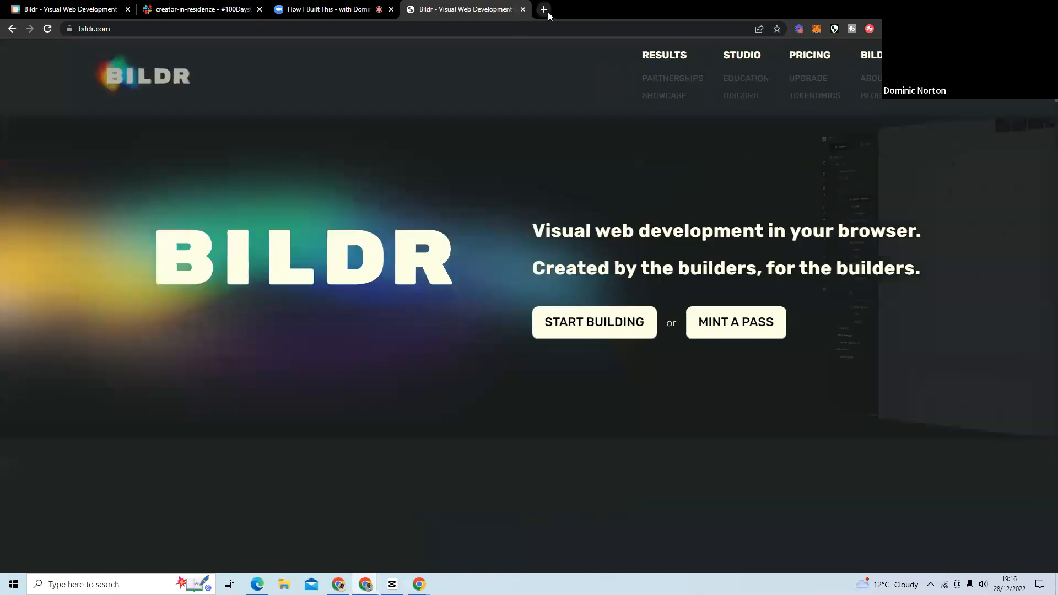
{"action": "left_click", "coordinate": [545, 11]}
{"action": "type", "text": "make"}
{"action": "key", "text": "Return"}
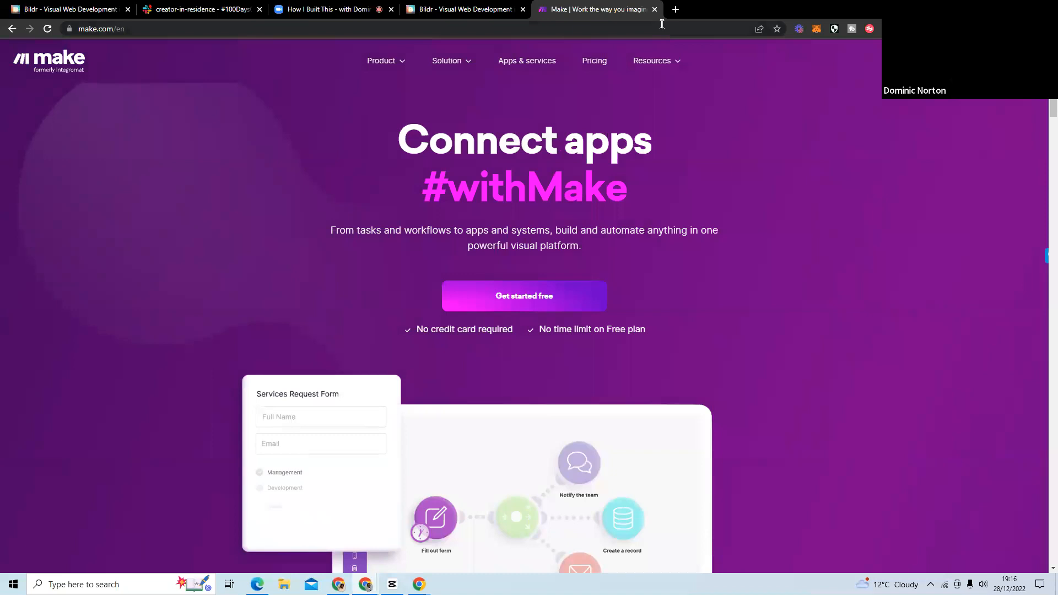
Open the OpenAI and Airtable websites in separate new tabs.
{"action": "left_click", "coordinate": [675, 10]}
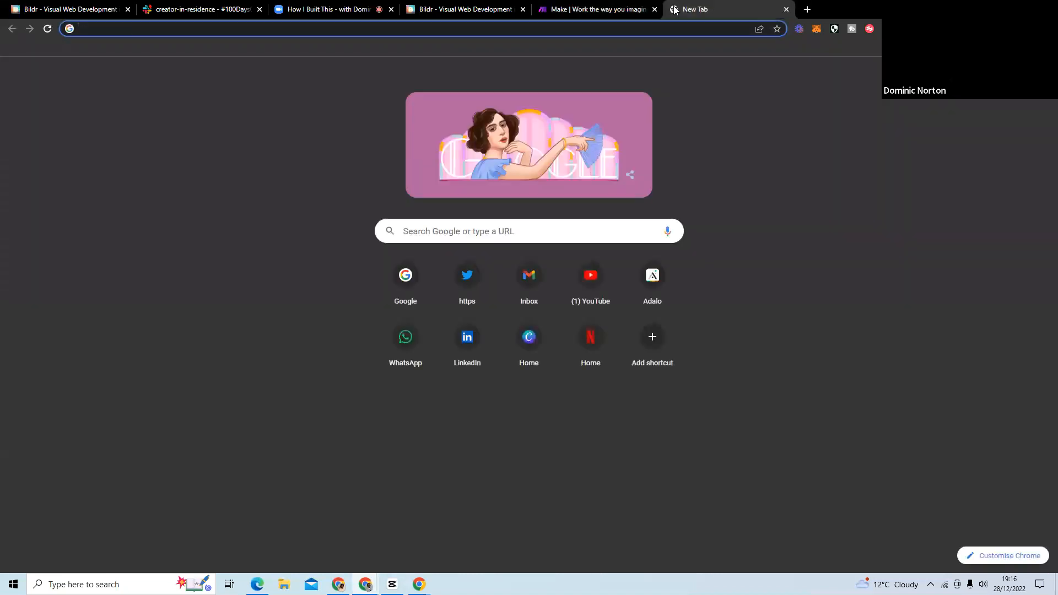
{"action": "type", "text": "open"}
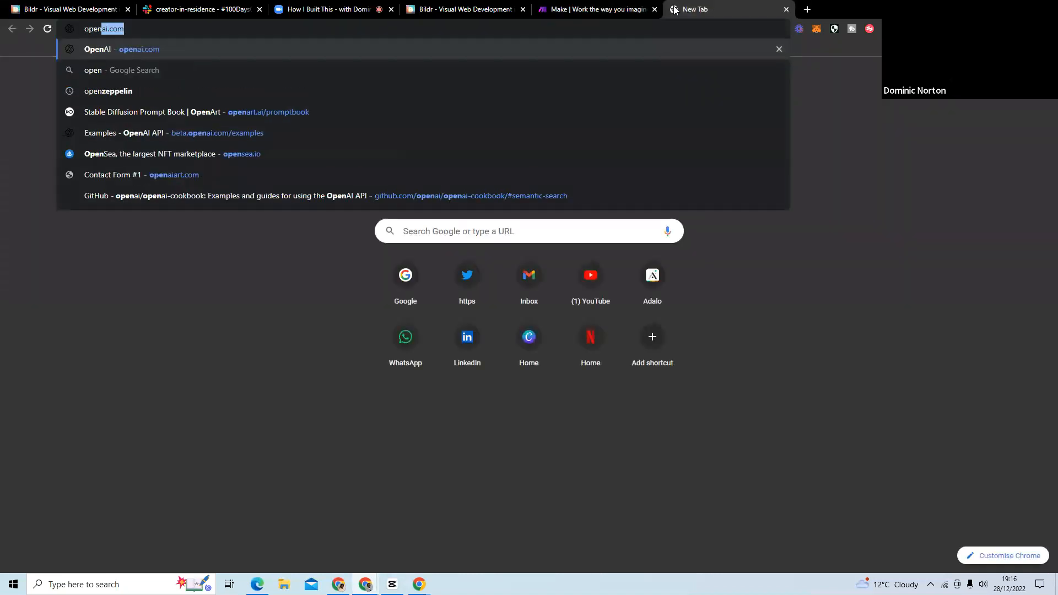
{"action": "key", "text": "Return"}
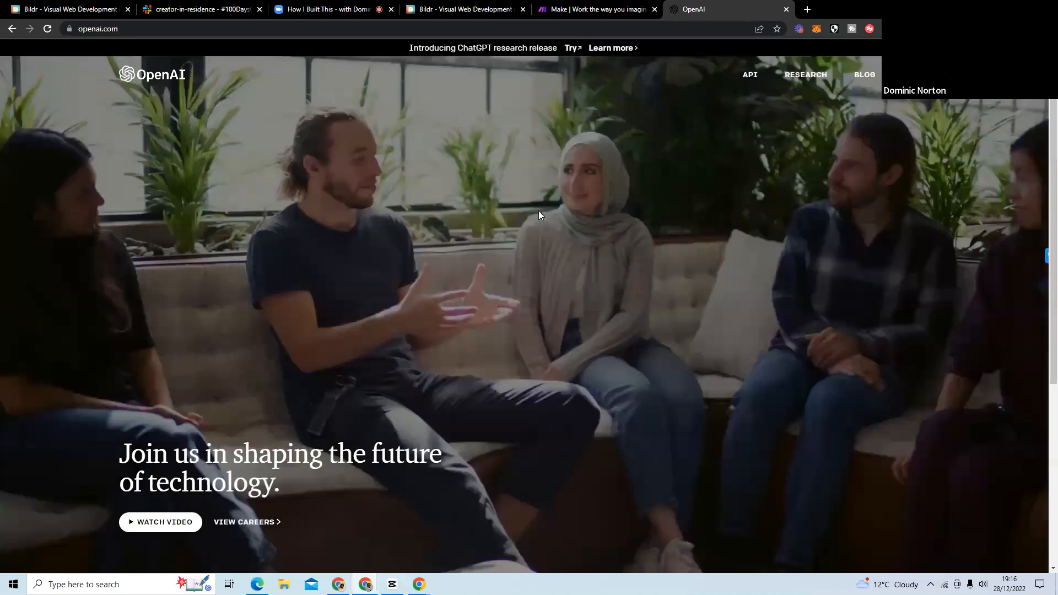
{"action": "left_click", "coordinate": [808, 10]}
{"action": "type", "text": "airt"}
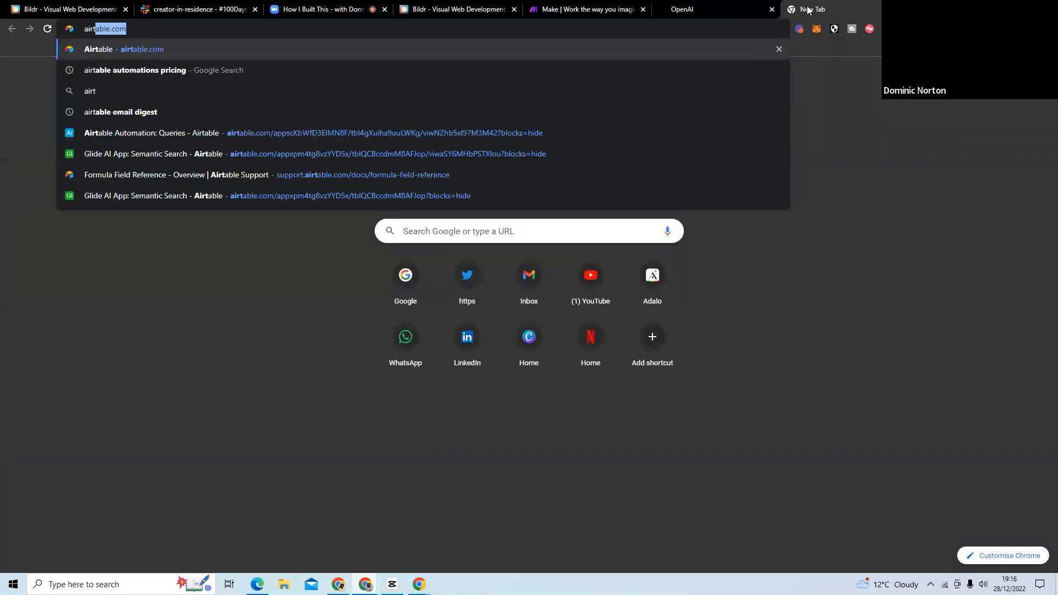
{"action": "key", "text": "Return"}
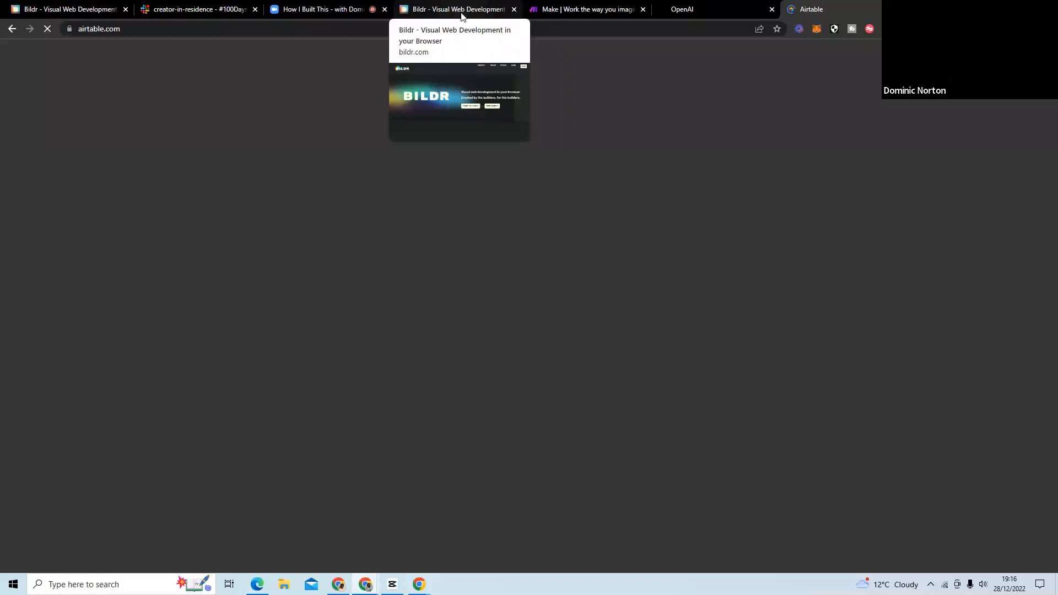
Return to Bildr and, in its studio, create a blank project named Summarise with the region set to Europe.
{"action": "left_click", "coordinate": [461, 11]}
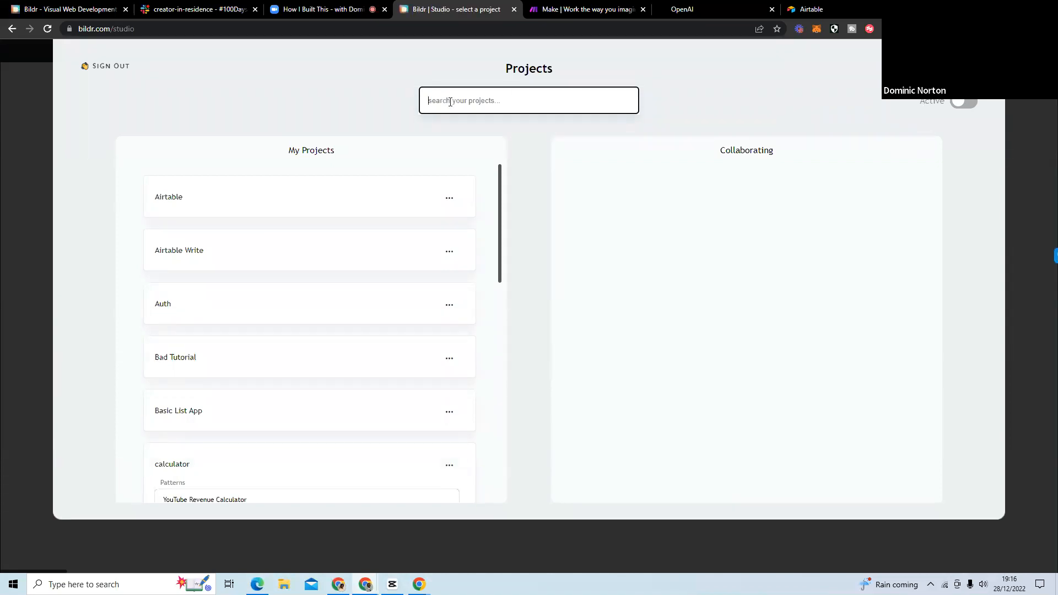
{"action": "left_click", "coordinate": [373, 81]}
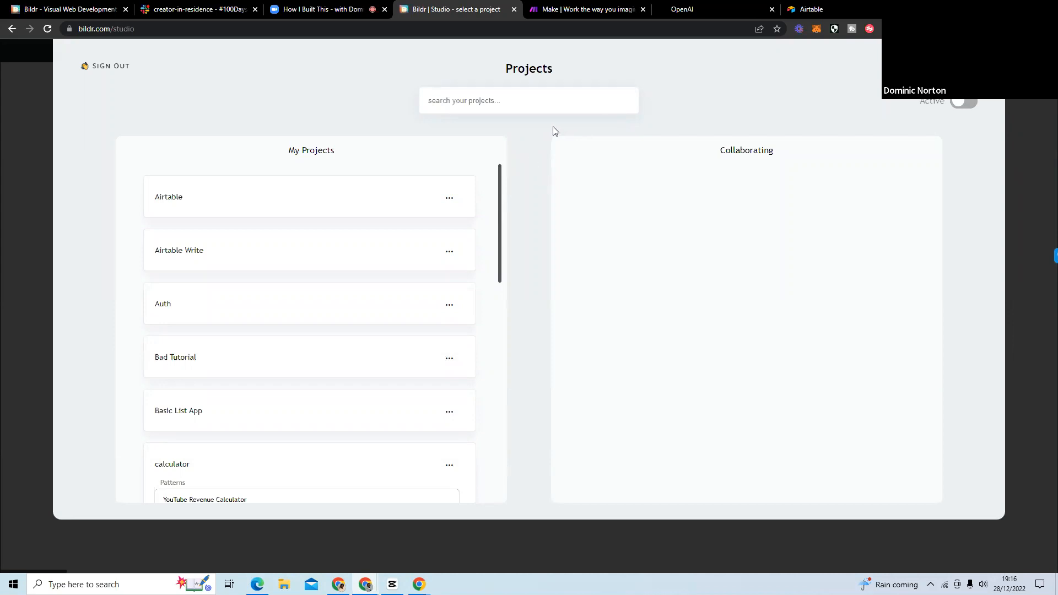
{"action": "left_click", "coordinate": [949, 67]}
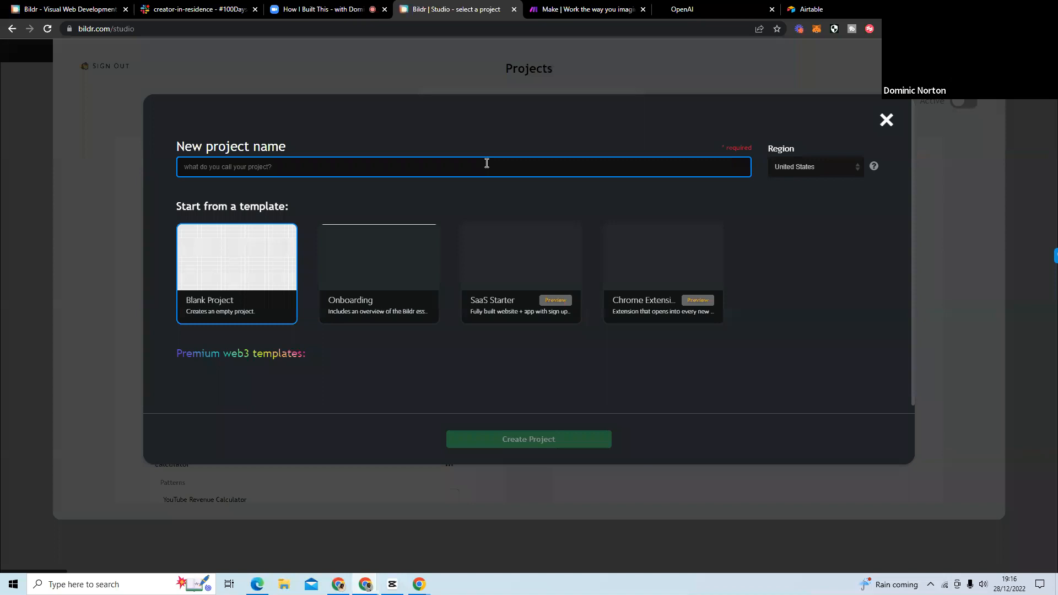
{"action": "type", "text": "su"}
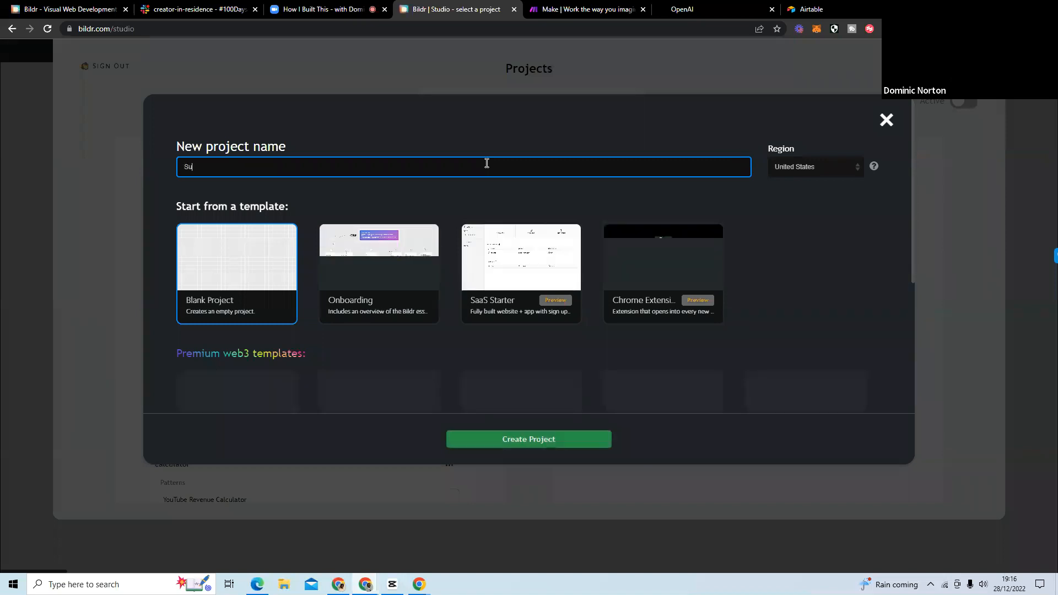
{"action": "type", "text": "mmarise"}
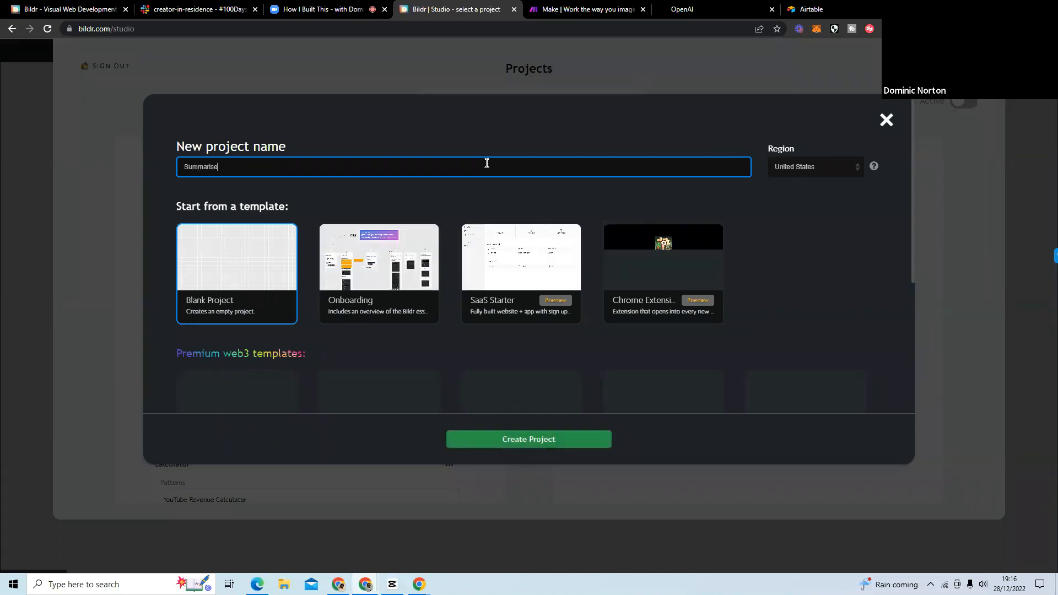
{"action": "left_click", "coordinate": [805, 166]}
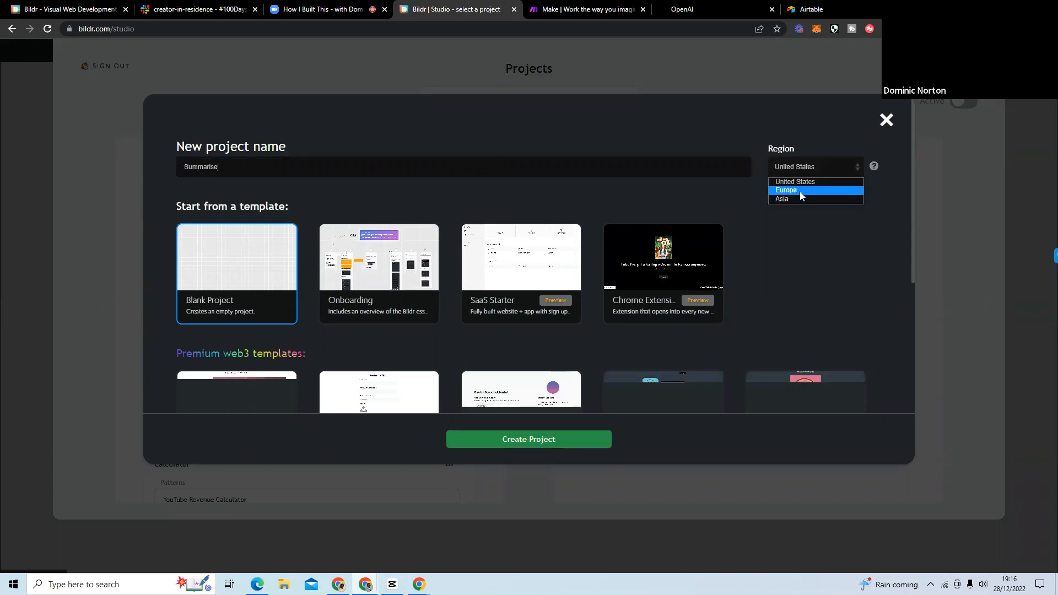
{"action": "left_click", "coordinate": [800, 191]}
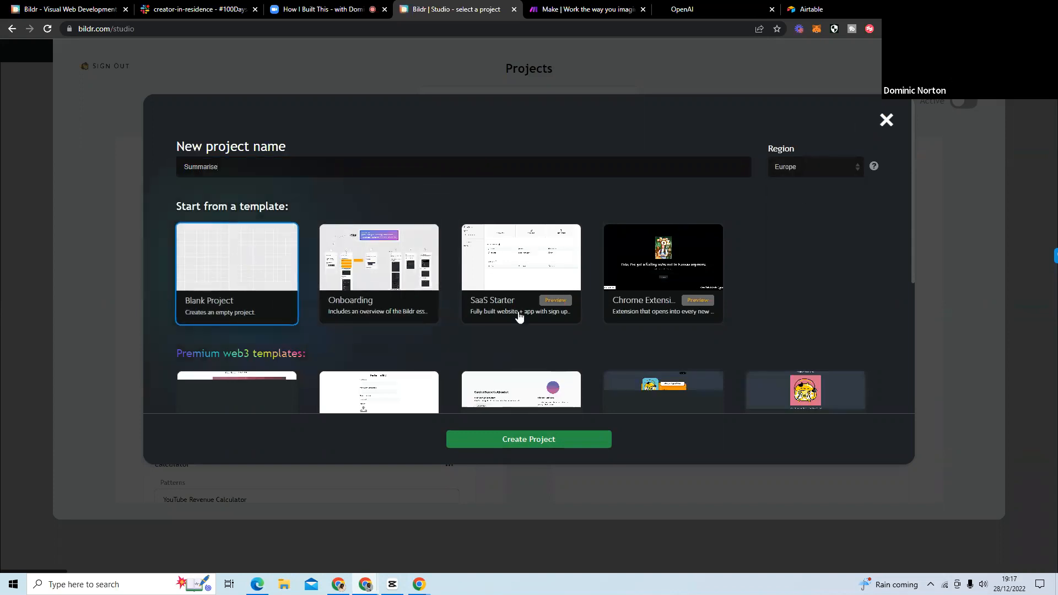
{"action": "left_click", "coordinate": [546, 443]}
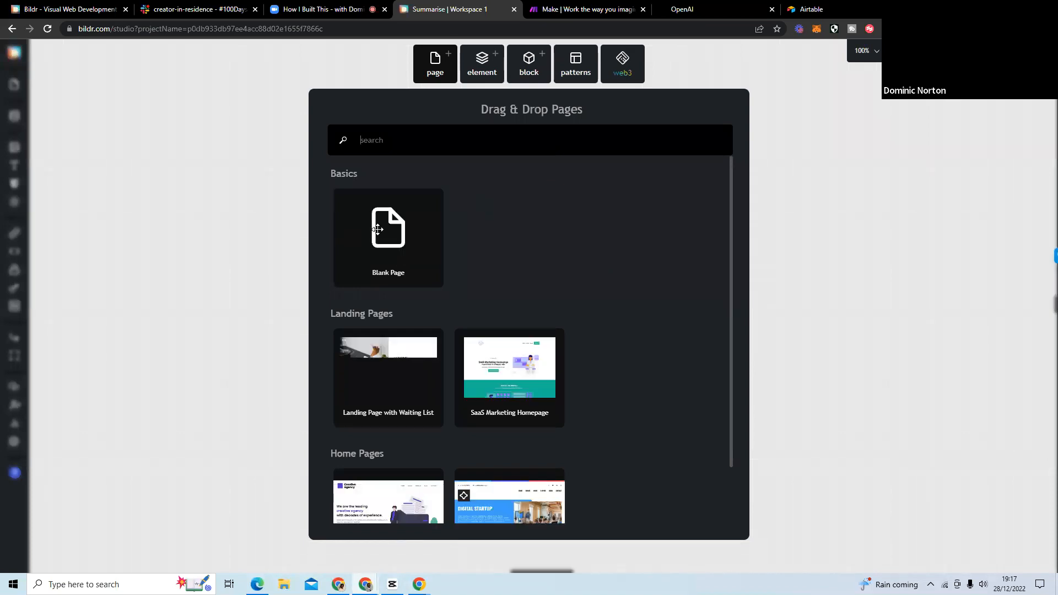
Look over the page templates and add a Blank Page to the workspace canvas.
{"action": "scroll", "coordinate": [485, 286], "scroll_direction": "down", "scroll_amount": 2}
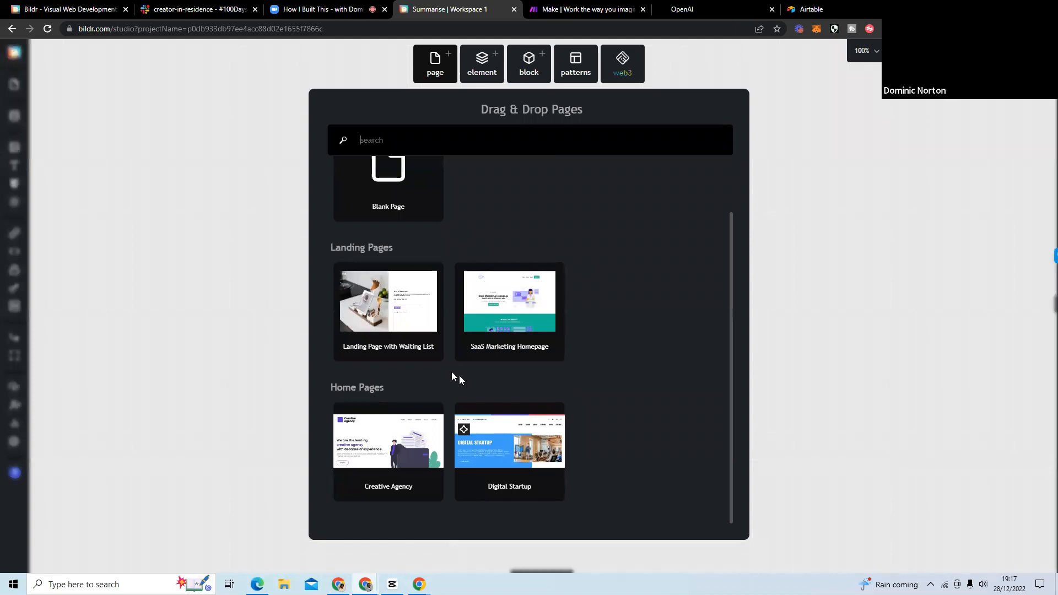
{"action": "scroll", "coordinate": [406, 295], "scroll_direction": "up", "scroll_amount": 1}
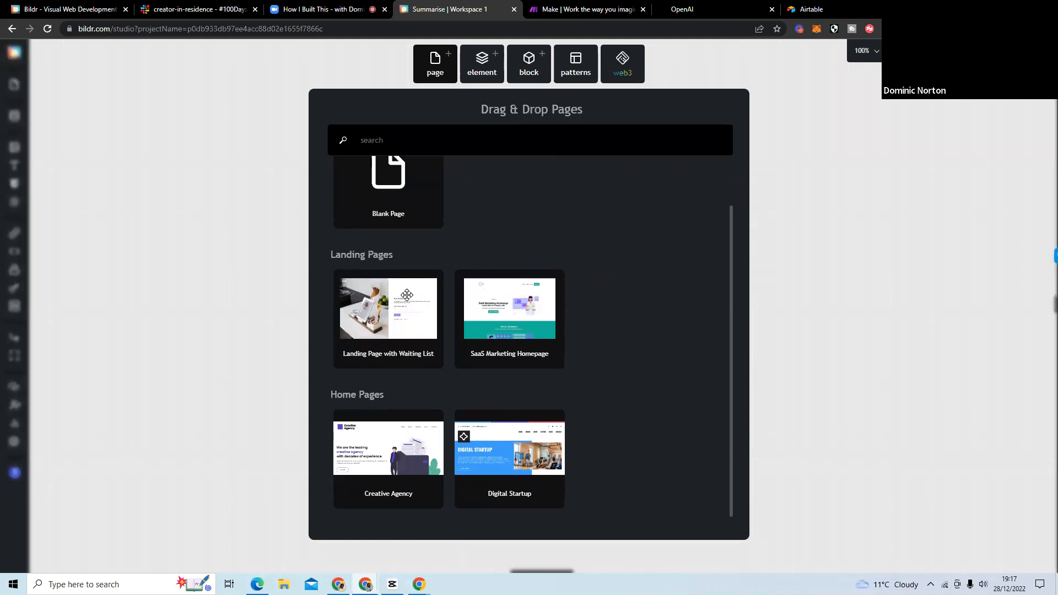
{"action": "scroll", "coordinate": [407, 295], "scroll_direction": "up", "scroll_amount": 2}
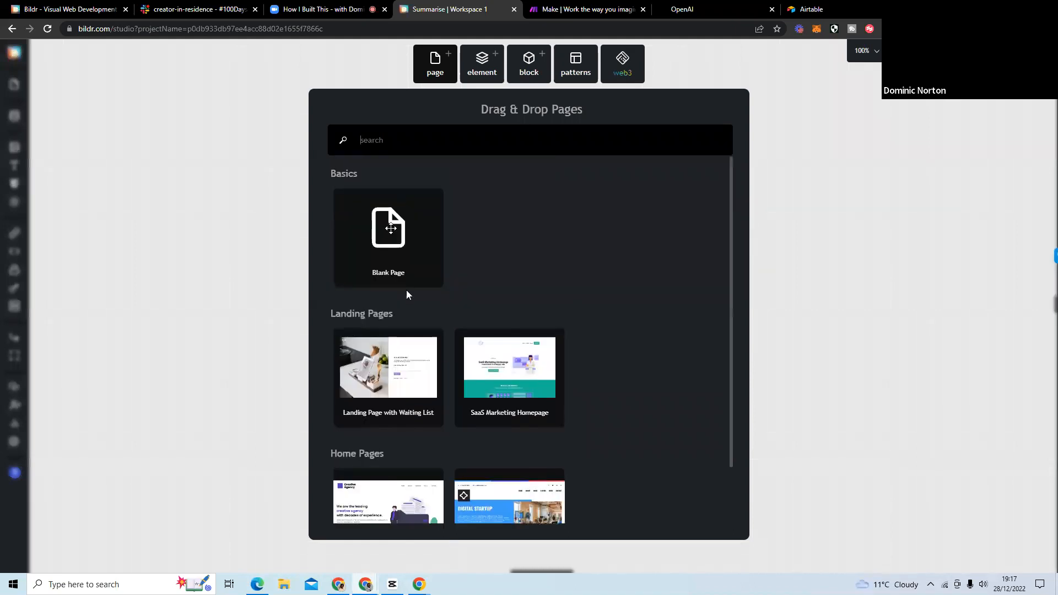
{"action": "left_click", "coordinate": [391, 227]}
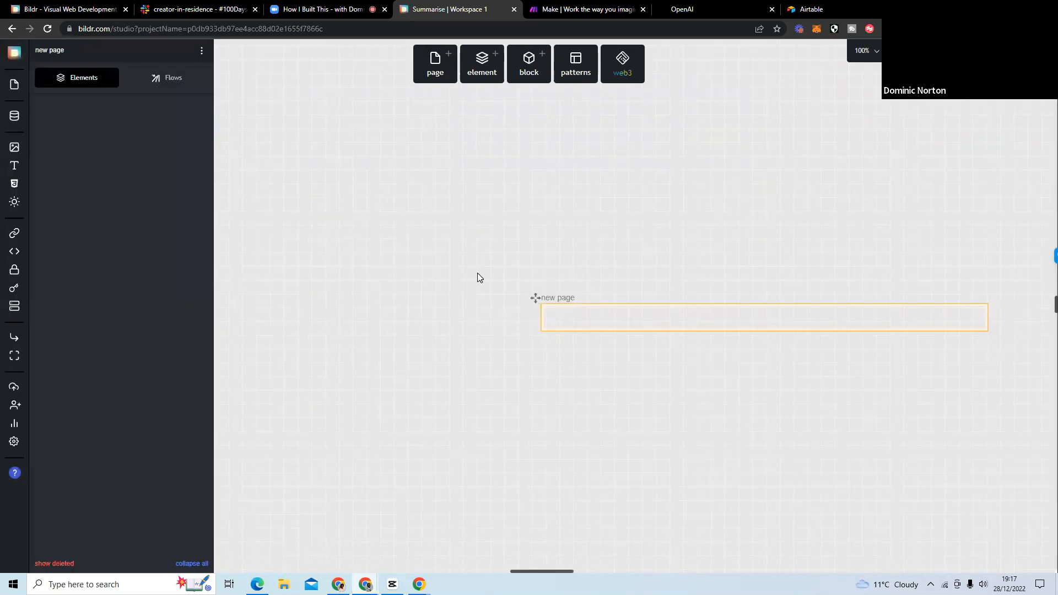
Rename the new page as index.
{"action": "left_click_drag", "start_coordinate": [714, 234], "coordinate": [541, 215]}
{"action": "left_click", "coordinate": [405, 294]}
{"action": "double_click", "coordinate": [402, 277]}
{"action": "left_click_drag", "start_coordinate": [409, 275], "coordinate": [381, 272]}
{"action": "key", "text": "BackSpace"}
{"action": "type", "text": "index"}
{"action": "key", "text": "Return"}
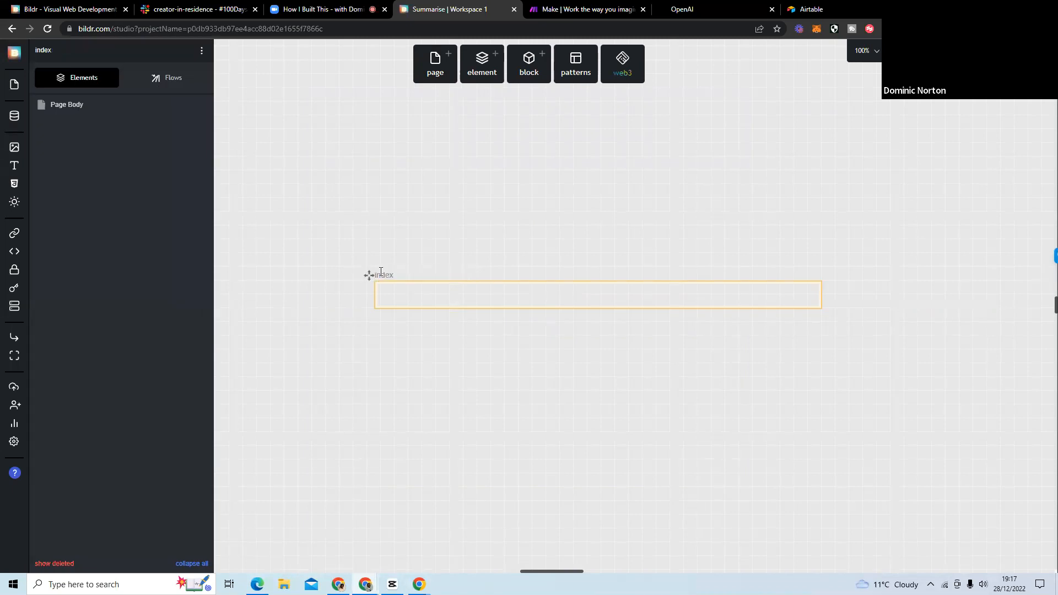
Set the index page's width to 400 px.
{"action": "left_click", "coordinate": [200, 52]}
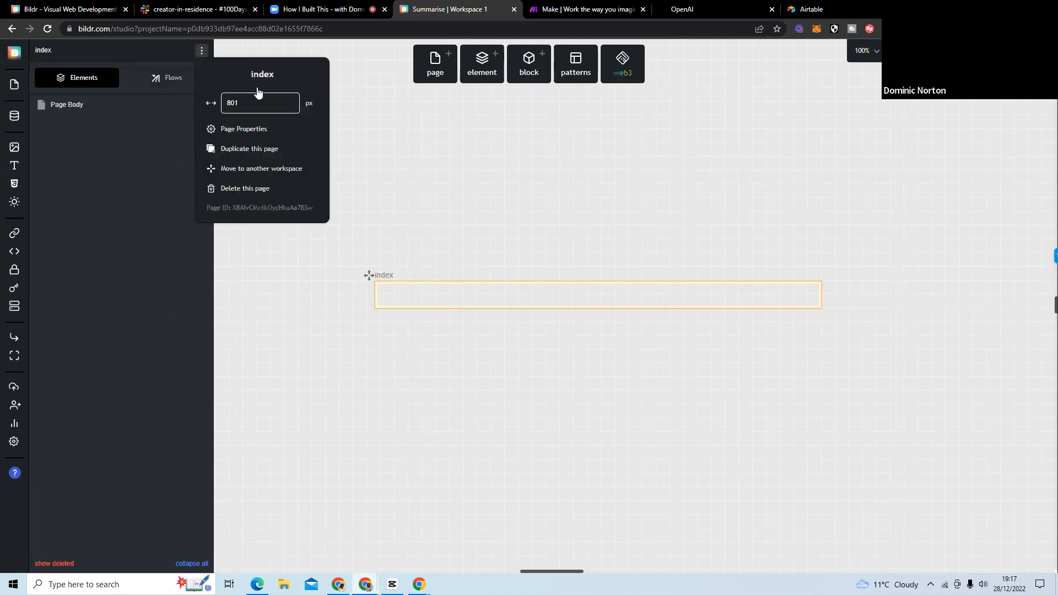
{"action": "double_click", "coordinate": [228, 100]}
{"action": "type", "text": "800"}
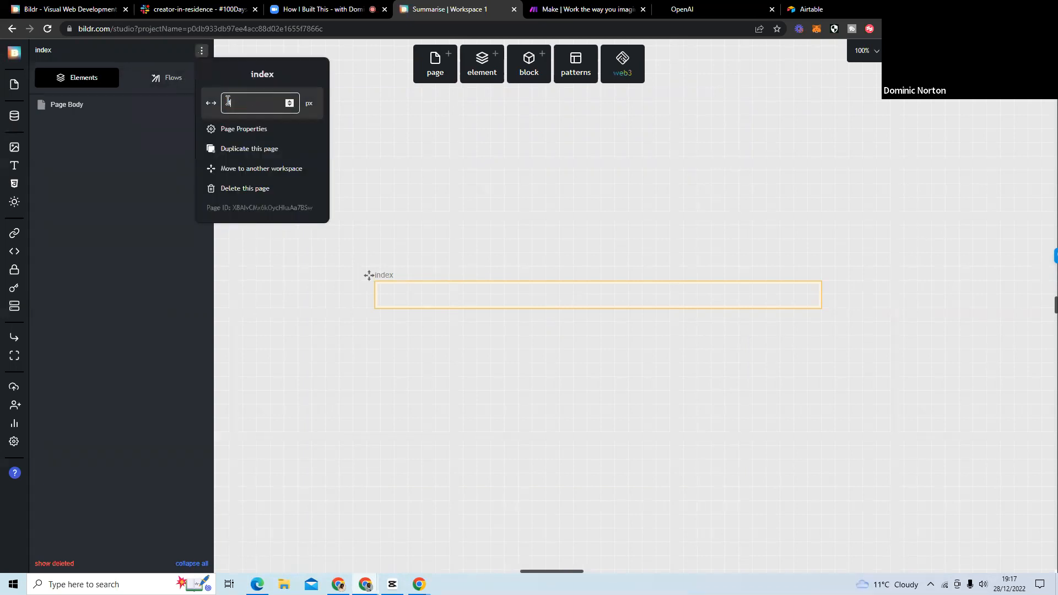
{"action": "left_click", "coordinate": [525, 246]}
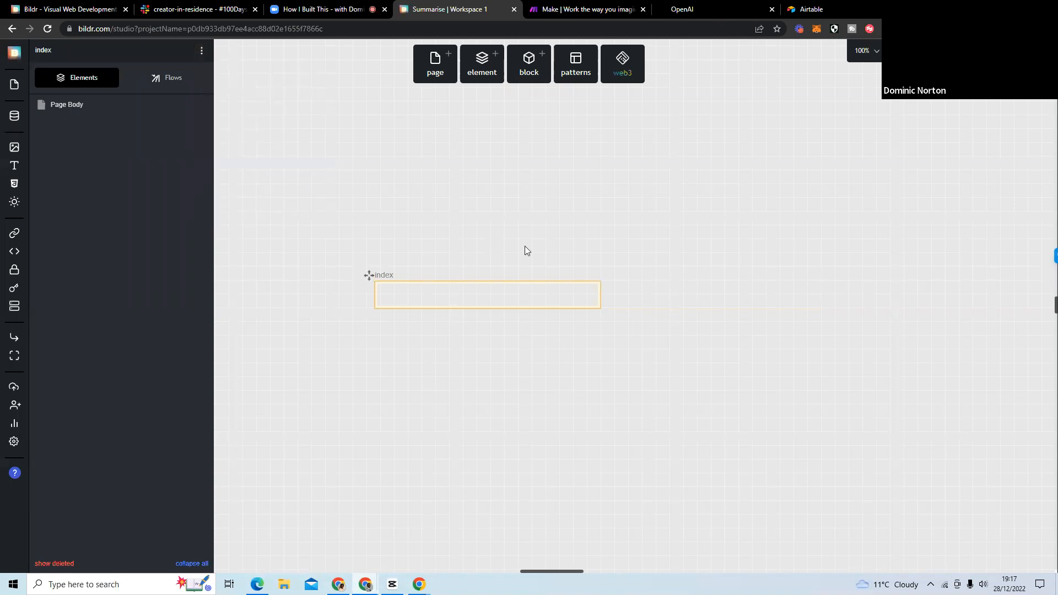
Add a Heading element inside the Page Body of the index page.
{"action": "left_click", "coordinate": [481, 297]}
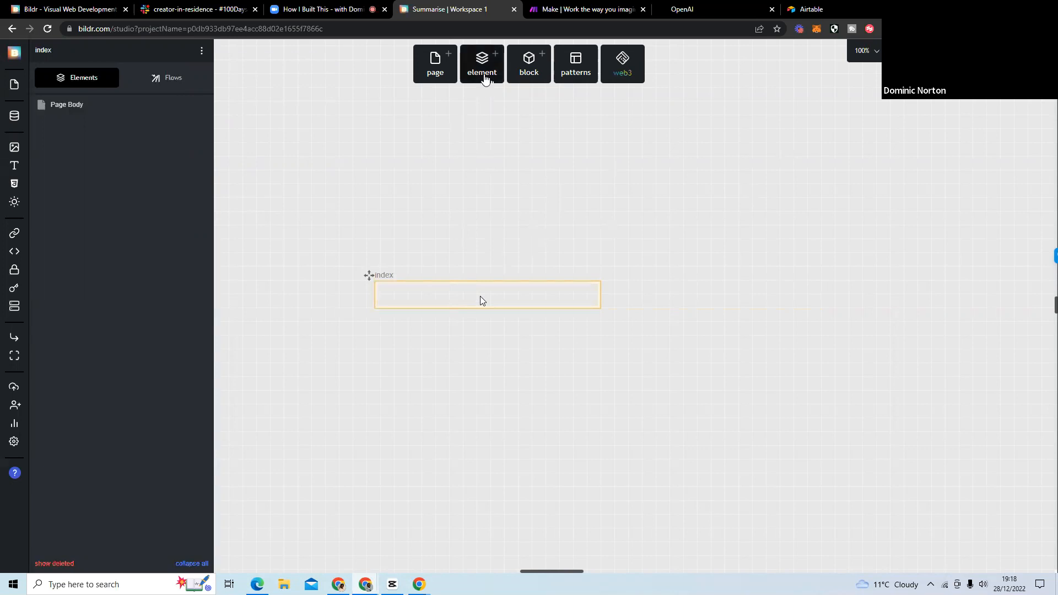
{"action": "left_click", "coordinate": [486, 69]}
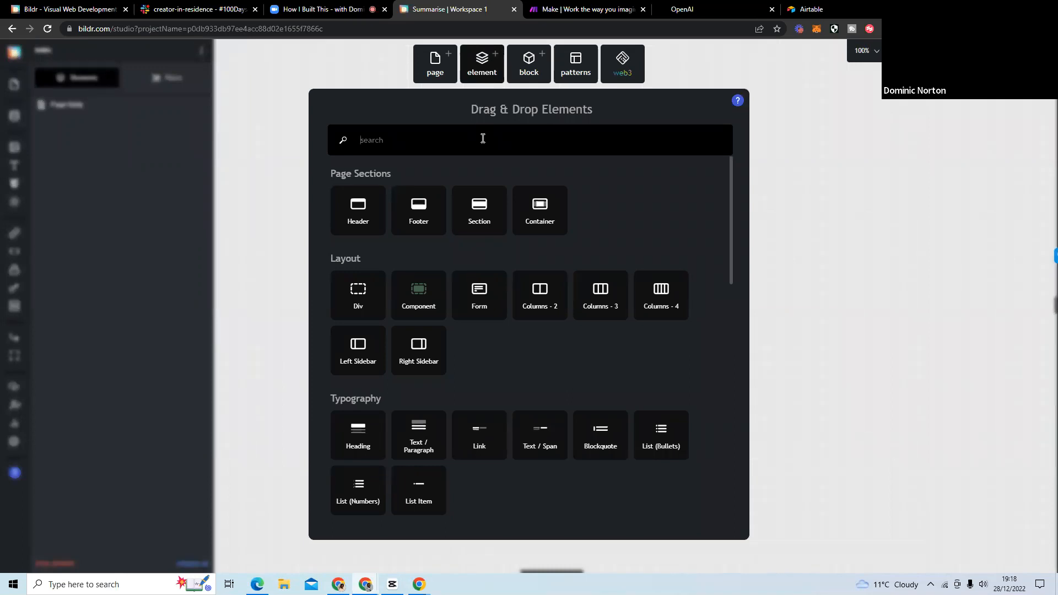
{"action": "left_click_drag", "start_coordinate": [361, 439], "coordinate": [138, 113]}
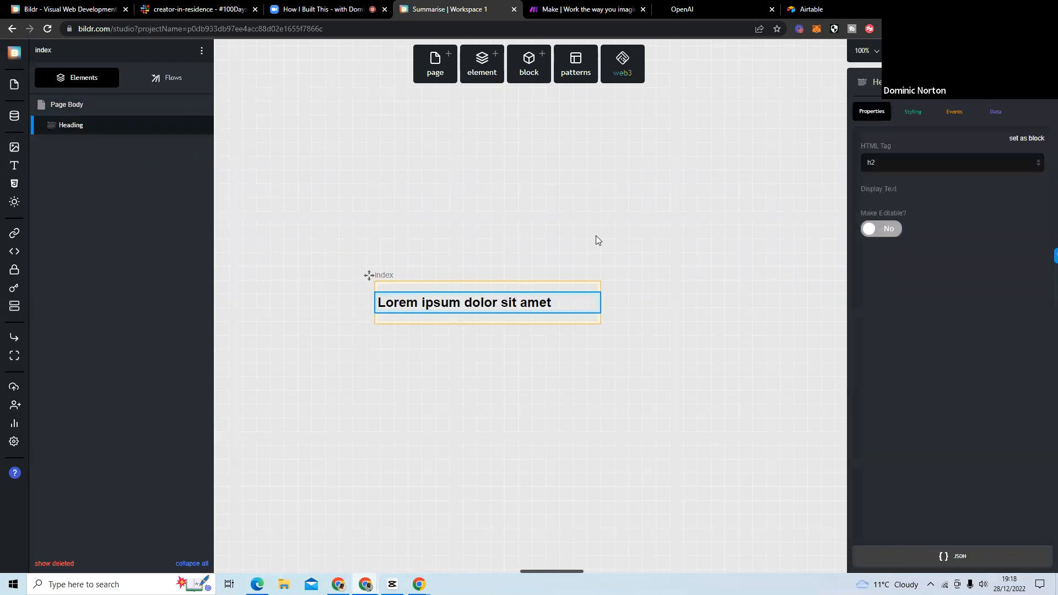
Create a new page flow named Get Domain on the index page.
{"action": "left_click", "coordinate": [168, 83]}
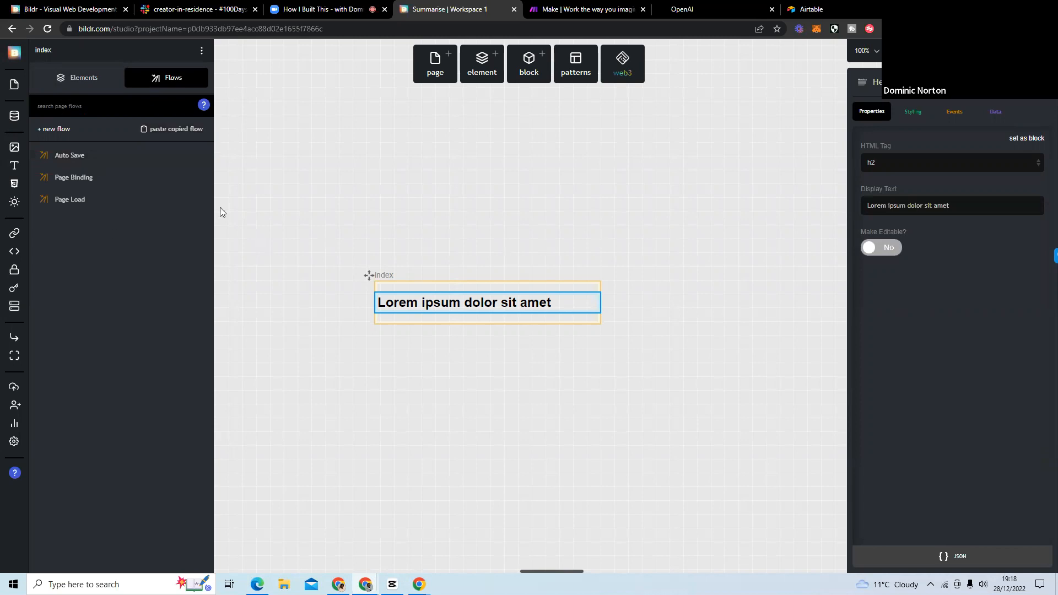
{"action": "left_click", "coordinate": [71, 133]}
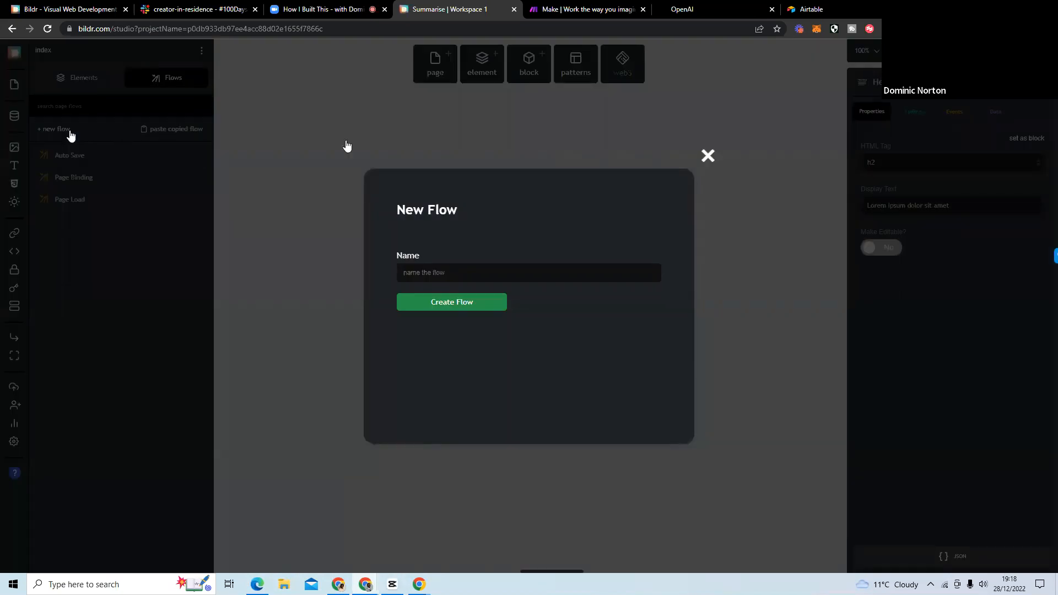
{"action": "type", "text": "Get Domain"}
{"action": "key", "text": "Return"}
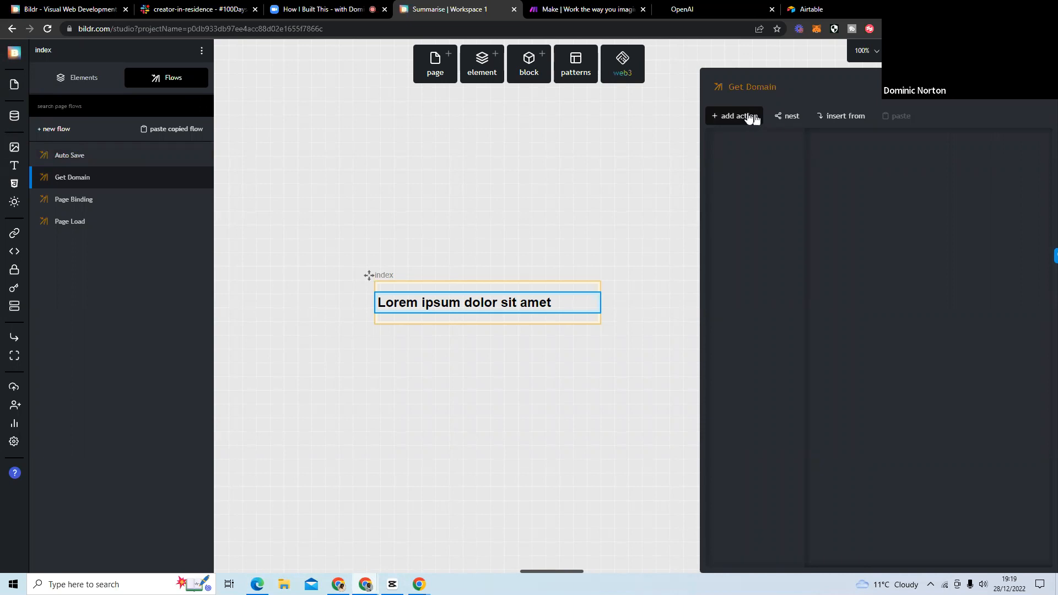
Browse the actions available for the Get Domain flow, from element and data actions through API, Stripe and user actions.
{"action": "left_click", "coordinate": [751, 117]}
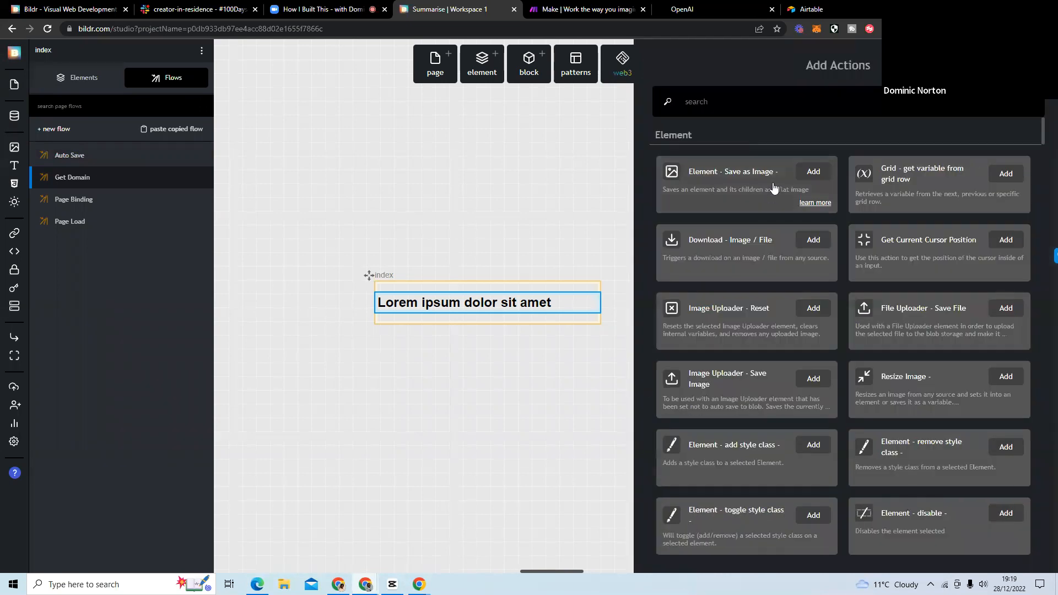
{"action": "scroll", "coordinate": [774, 188], "scroll_direction": "down", "scroll_amount": 10}
{"action": "scroll", "coordinate": [774, 187], "scroll_direction": "down", "scroll_amount": 15}
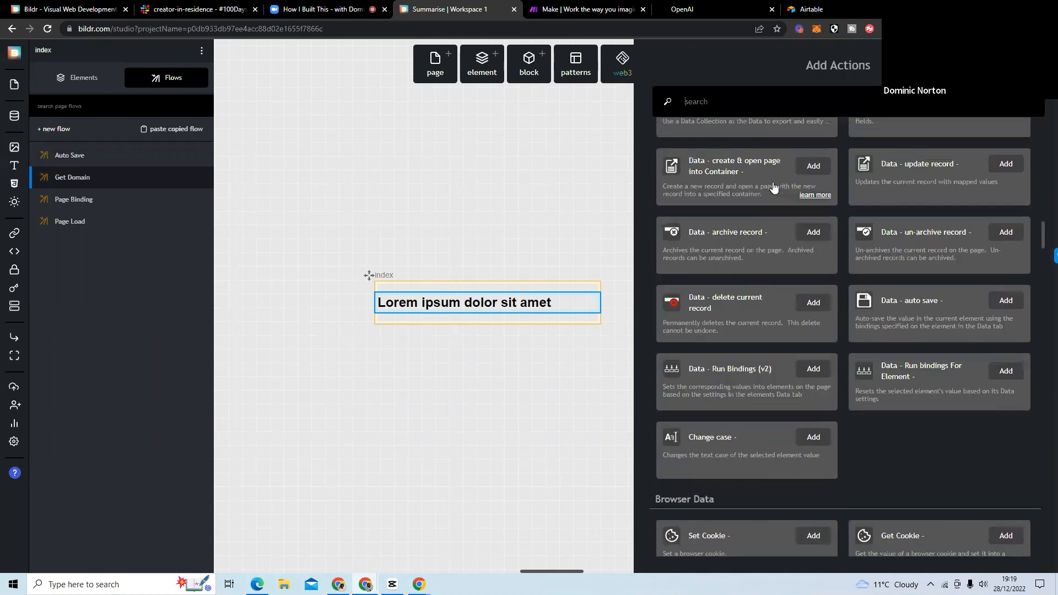
{"action": "scroll", "coordinate": [774, 188], "scroll_direction": "down", "scroll_amount": 10}
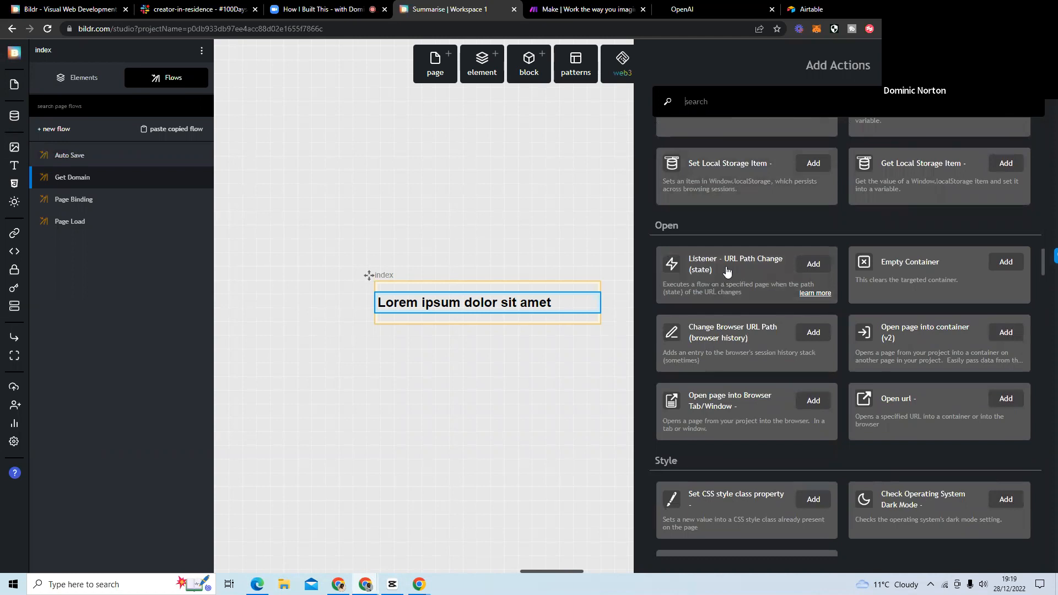
{"action": "scroll", "coordinate": [739, 267], "scroll_direction": "down", "scroll_amount": 5}
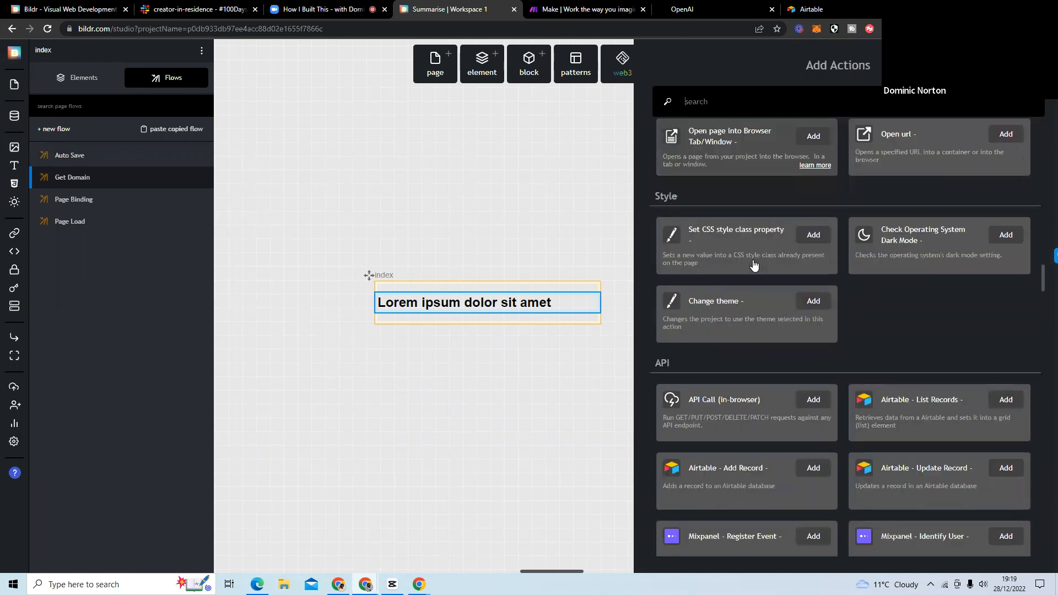
{"action": "scroll", "coordinate": [754, 265], "scroll_direction": "down", "scroll_amount": 6}
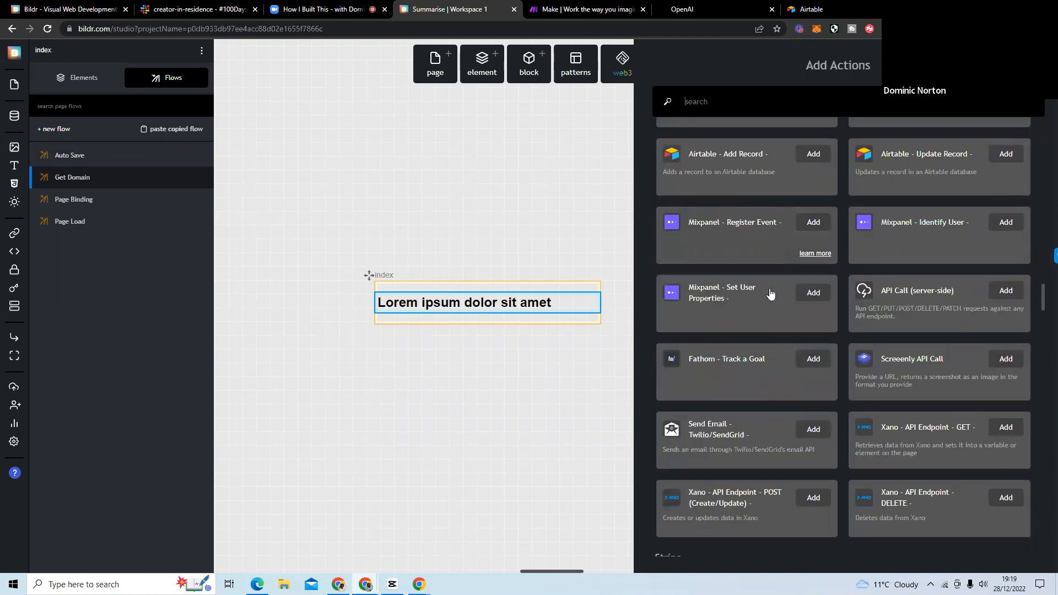
{"action": "scroll", "coordinate": [775, 298], "scroll_direction": "down", "scroll_amount": 2}
{"action": "scroll", "coordinate": [782, 297], "scroll_direction": "up", "scroll_amount": 3}
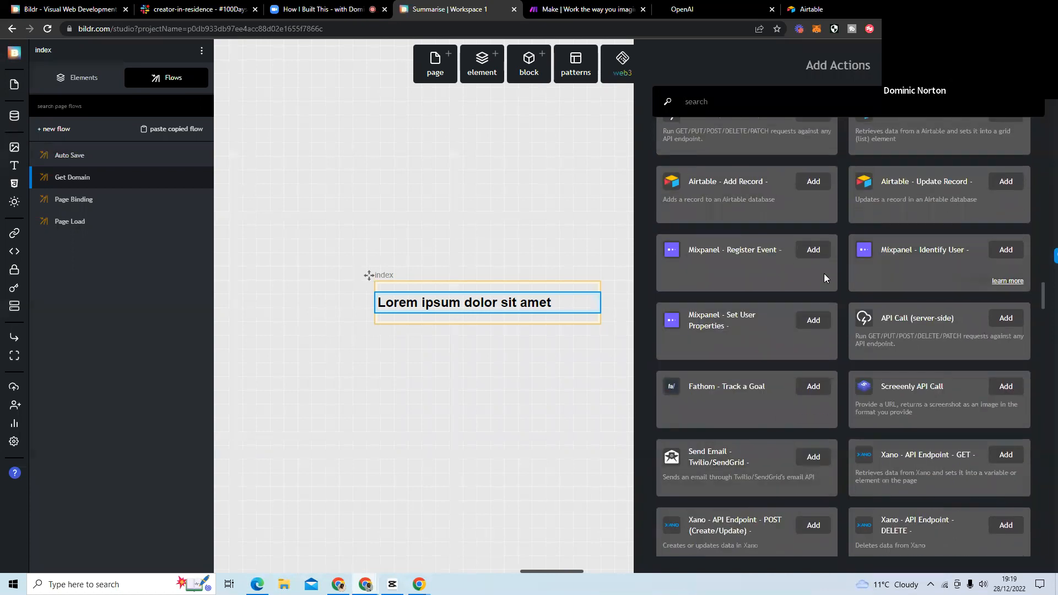
{"action": "scroll", "coordinate": [741, 351], "scroll_direction": "down", "scroll_amount": 6}
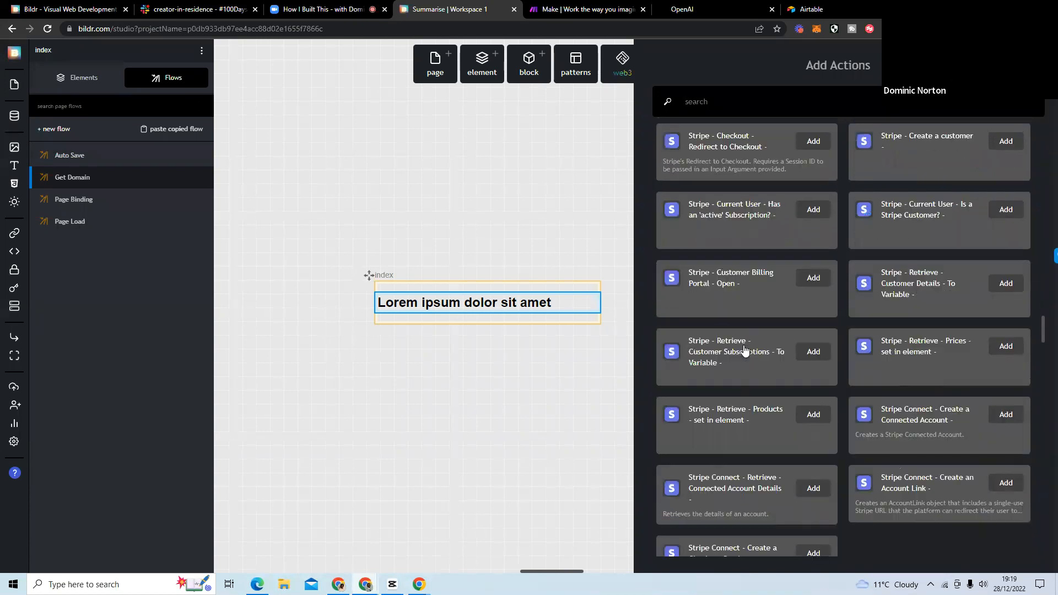
{"action": "scroll", "coordinate": [743, 341], "scroll_direction": "down", "scroll_amount": 5}
{"action": "scroll", "coordinate": [741, 243], "scroll_direction": "up", "scroll_amount": 2}
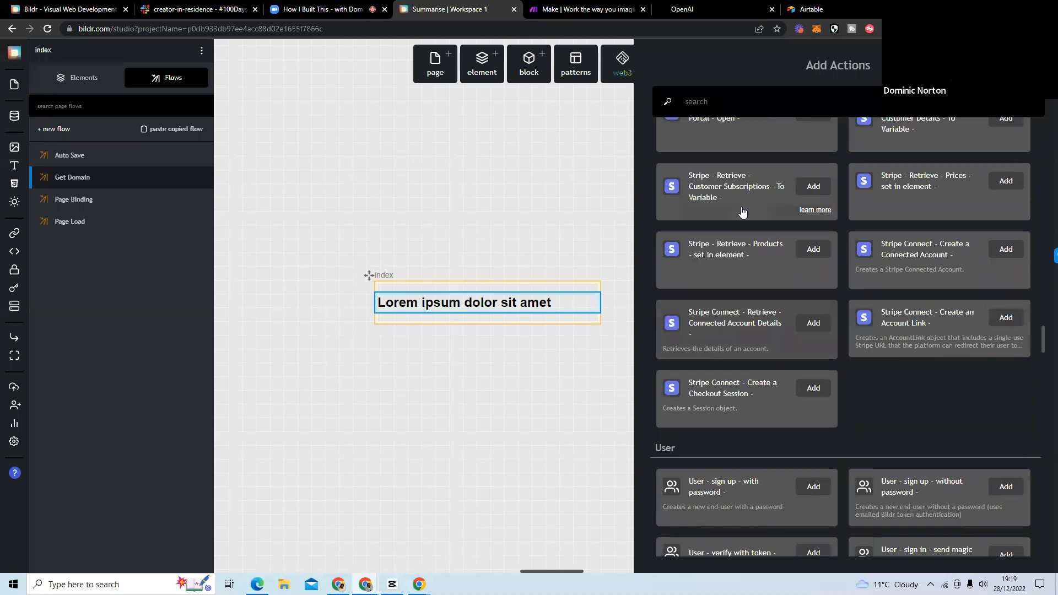
{"action": "scroll", "coordinate": [696, 417], "scroll_direction": "down", "scroll_amount": 3}
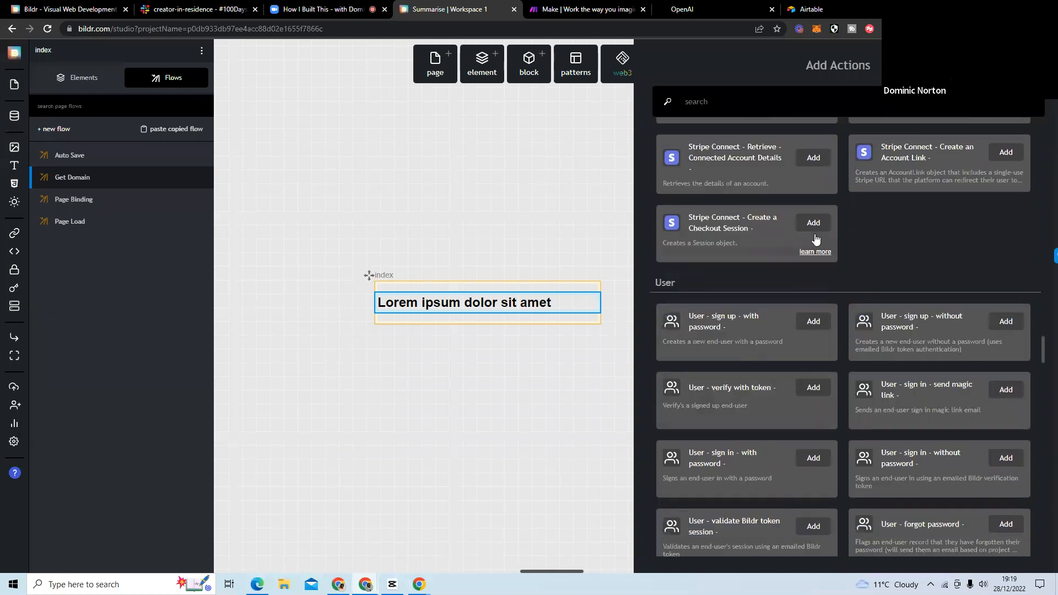
{"action": "scroll", "coordinate": [736, 319], "scroll_direction": "up", "scroll_amount": 5}
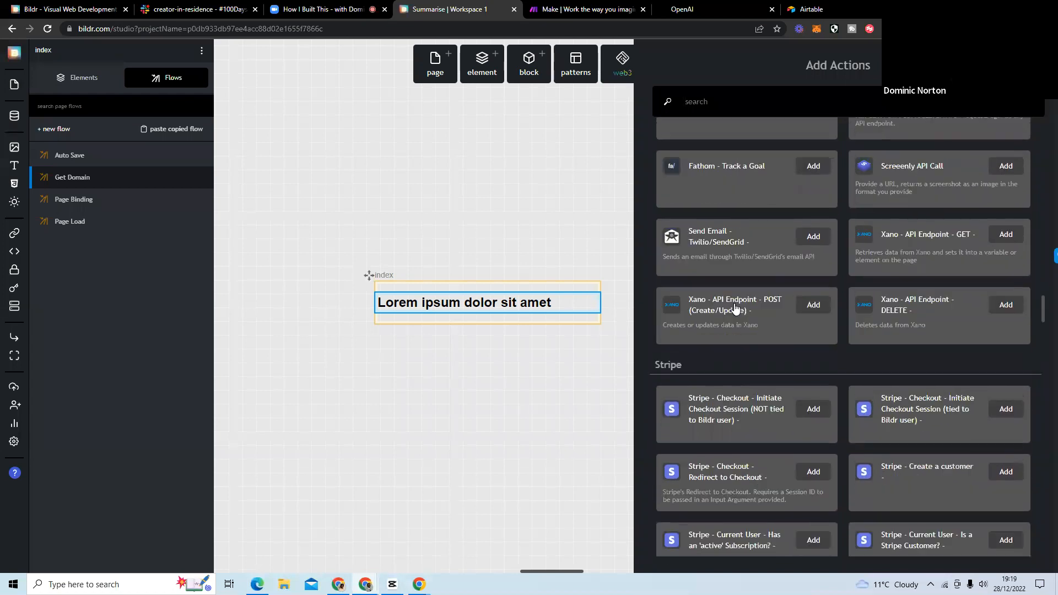
Add the Chrome Extension - Get - Info from Browser (v3) action to Get Domain, retrieving Domain Name into a variable named Domain.
{"action": "type", "text": "chrome"}
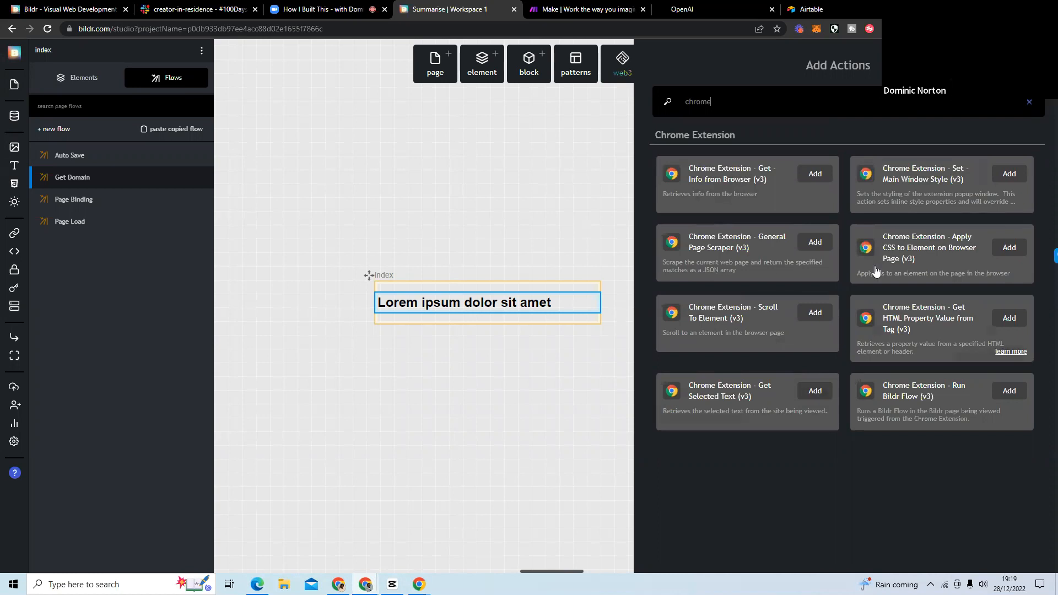
{"action": "left_click", "coordinate": [806, 175]}
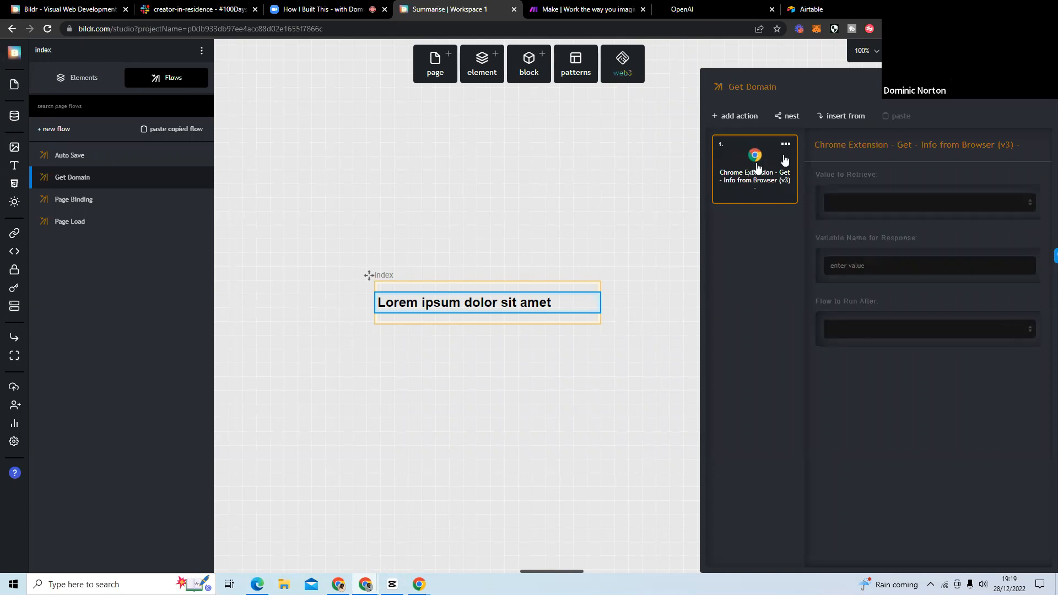
{"action": "left_click", "coordinate": [851, 202]}
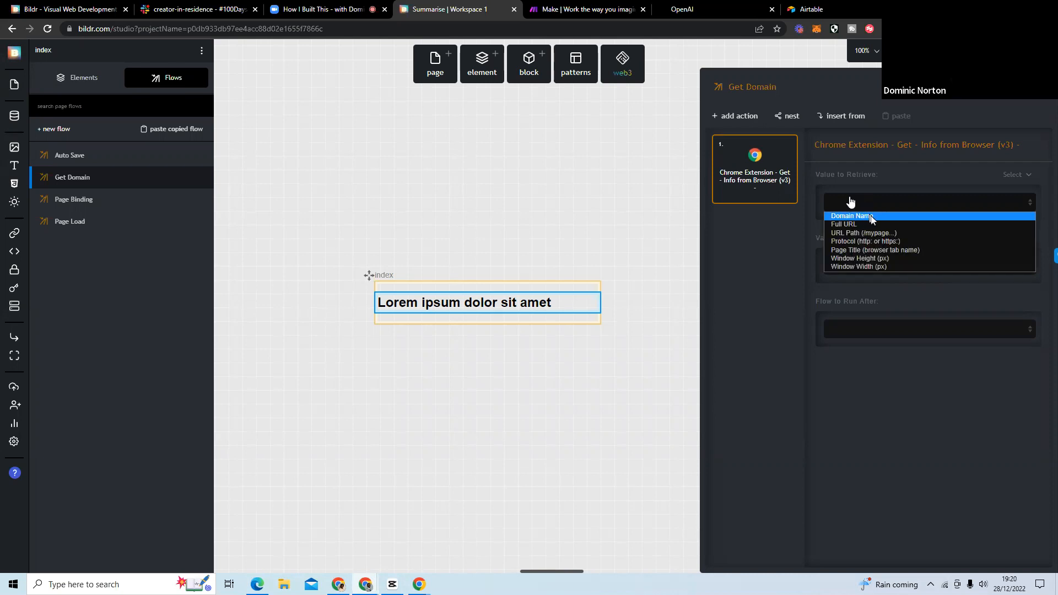
{"action": "left_click", "coordinate": [870, 216]}
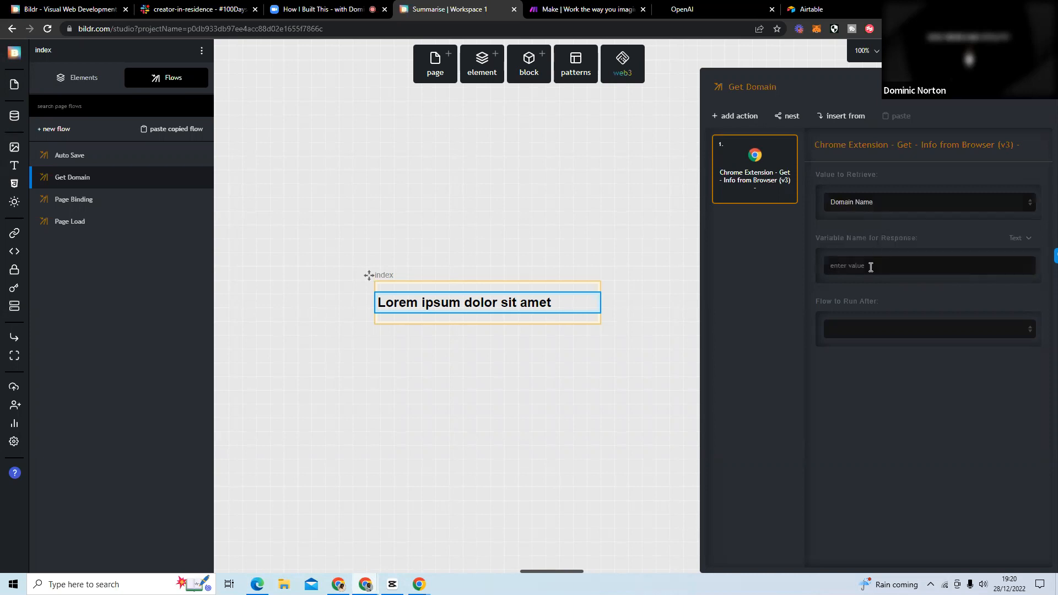
{"action": "type", "text": "Domain"}
{"action": "left_click", "coordinate": [110, 225]}
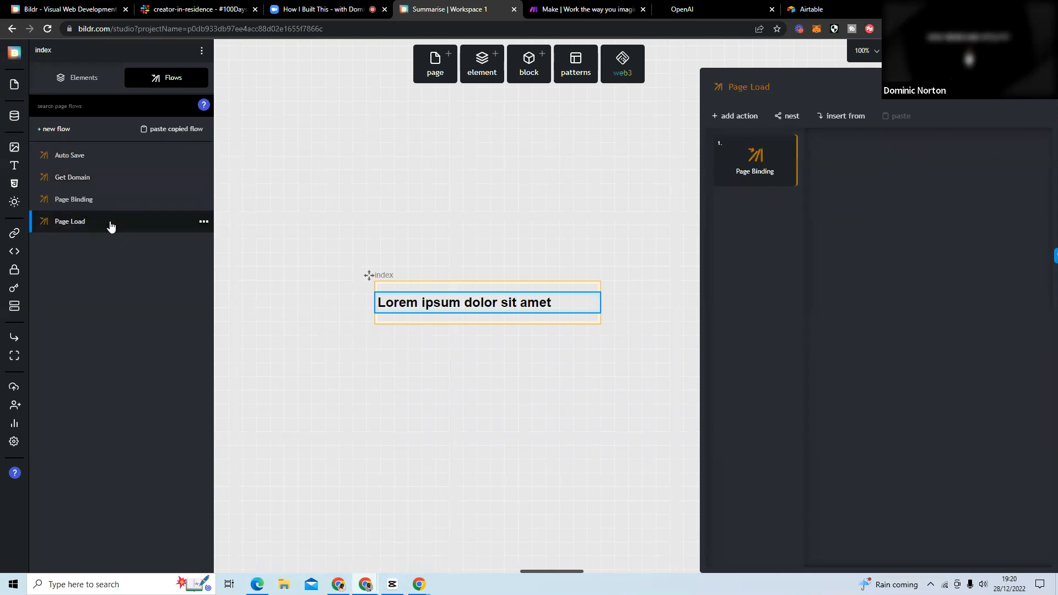
{"action": "left_click", "coordinate": [112, 184]}
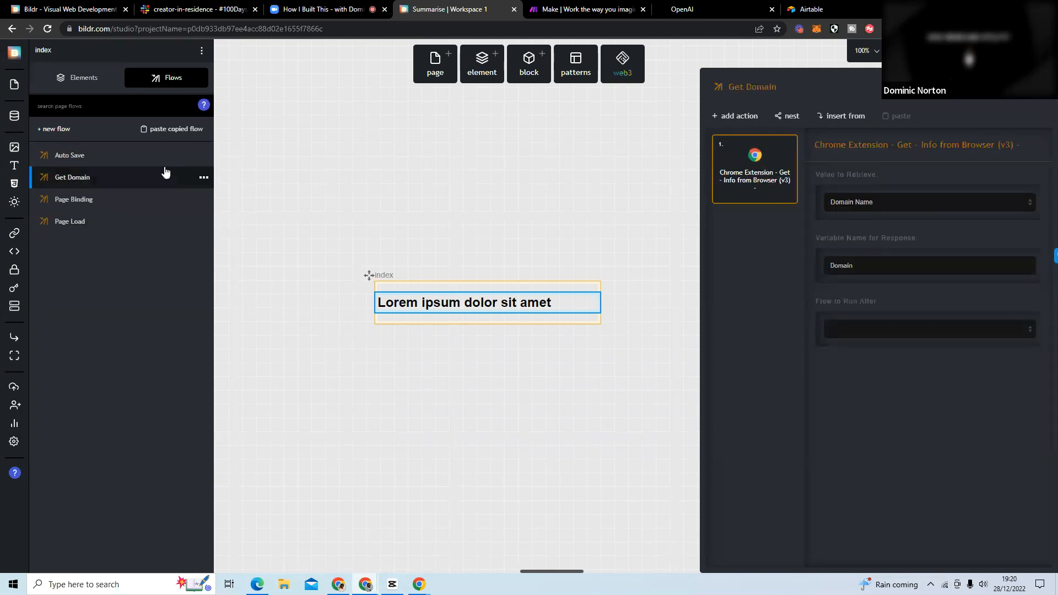
Create a new page flow named Set Domain on the index page.
{"action": "left_click", "coordinate": [59, 132]}
{"action": "type", "text": "S"}
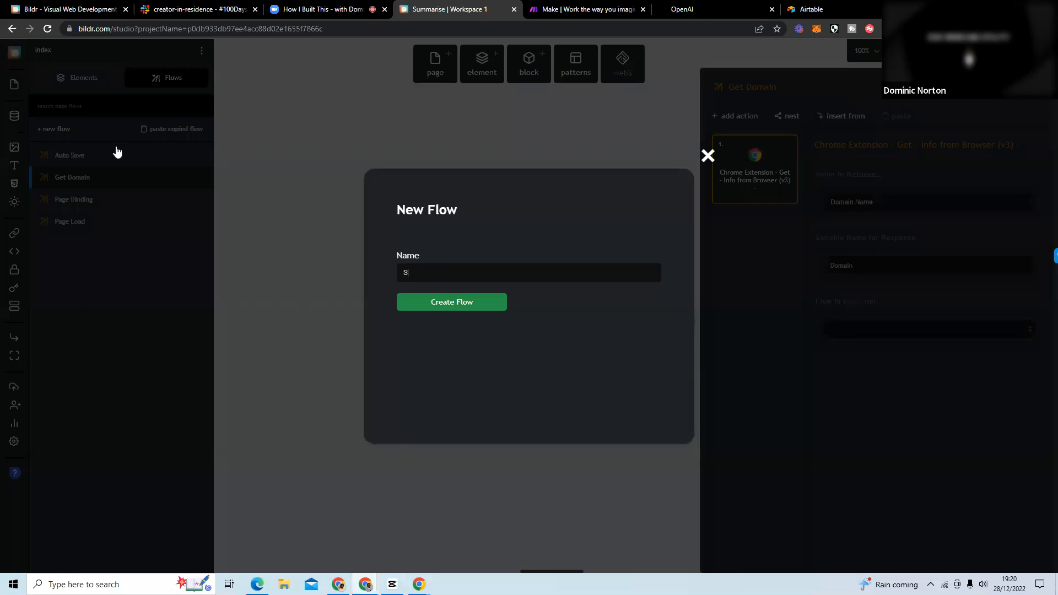
{"action": "type", "text": "et Domain"}
{"action": "left_click", "coordinate": [437, 305]}
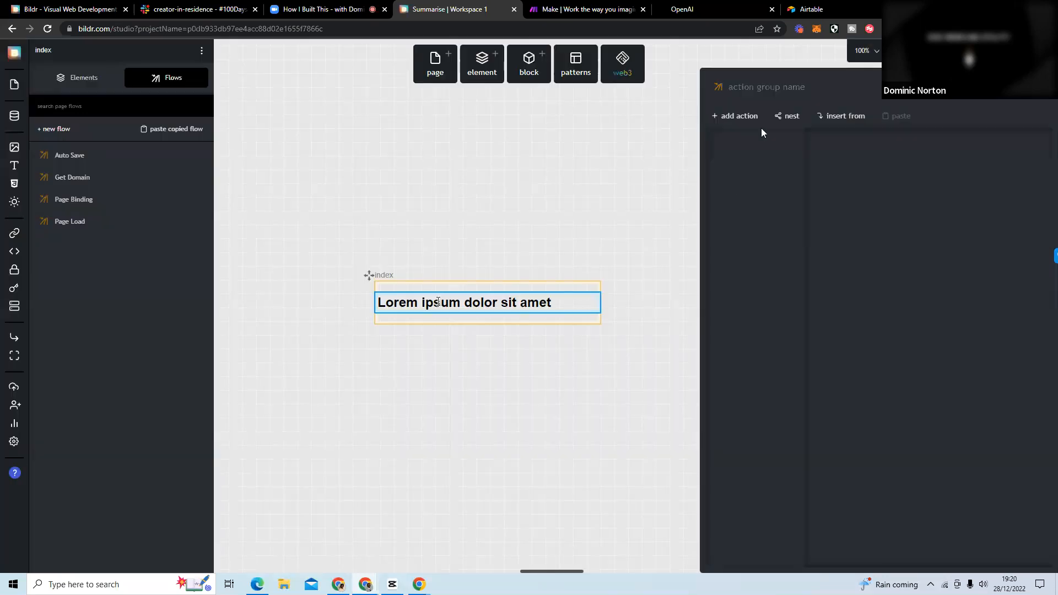
Add an Element - set value action to the Set Domain flow, targeting the Heading element.
{"action": "left_click", "coordinate": [739, 119]}
{"action": "type", "text": "set va"}
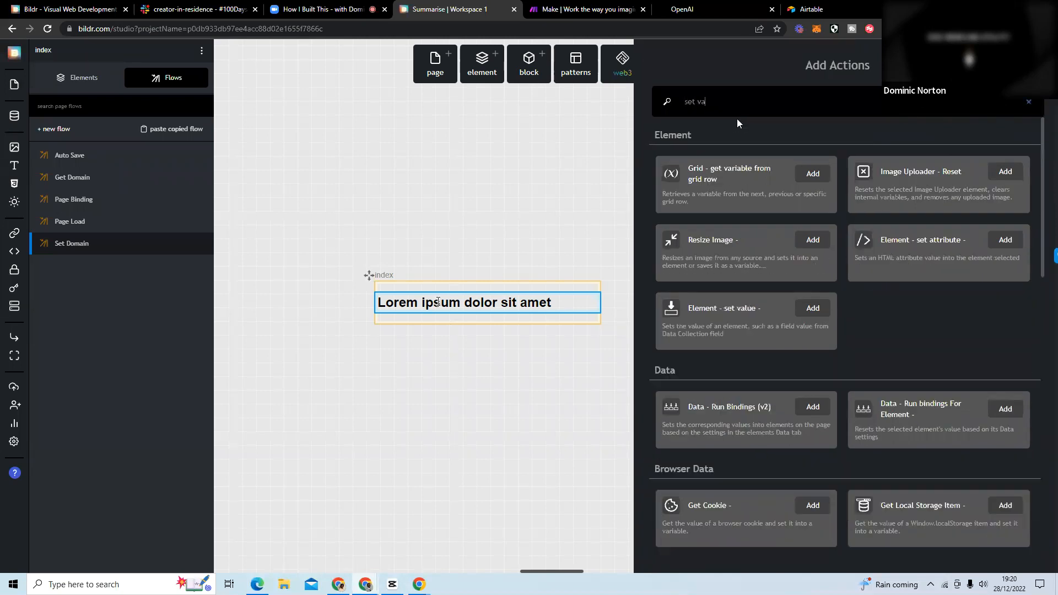
{"action": "type", "text": "l"}
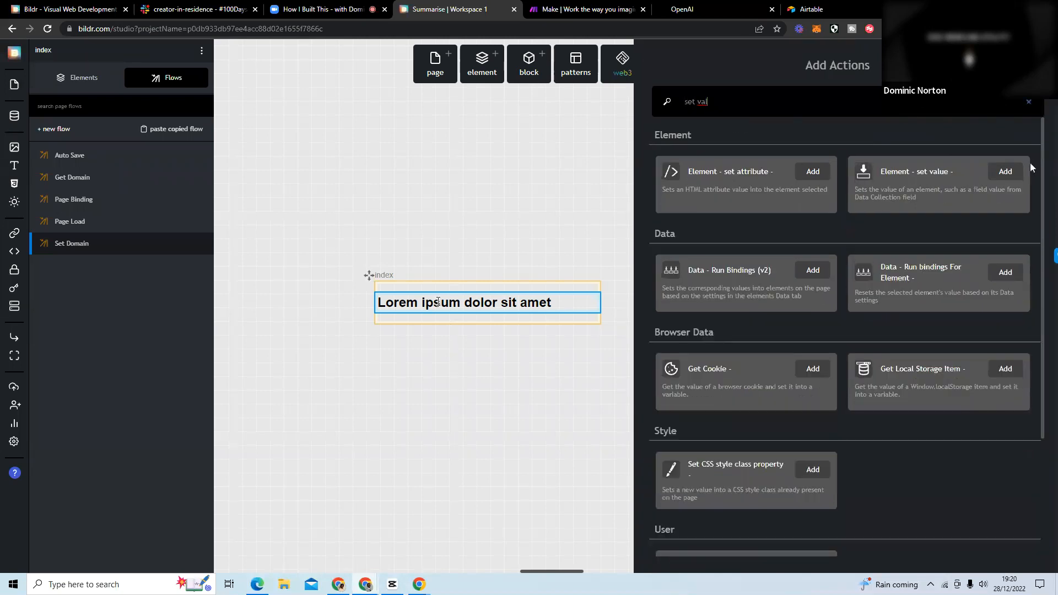
{"action": "left_click", "coordinate": [995, 175]}
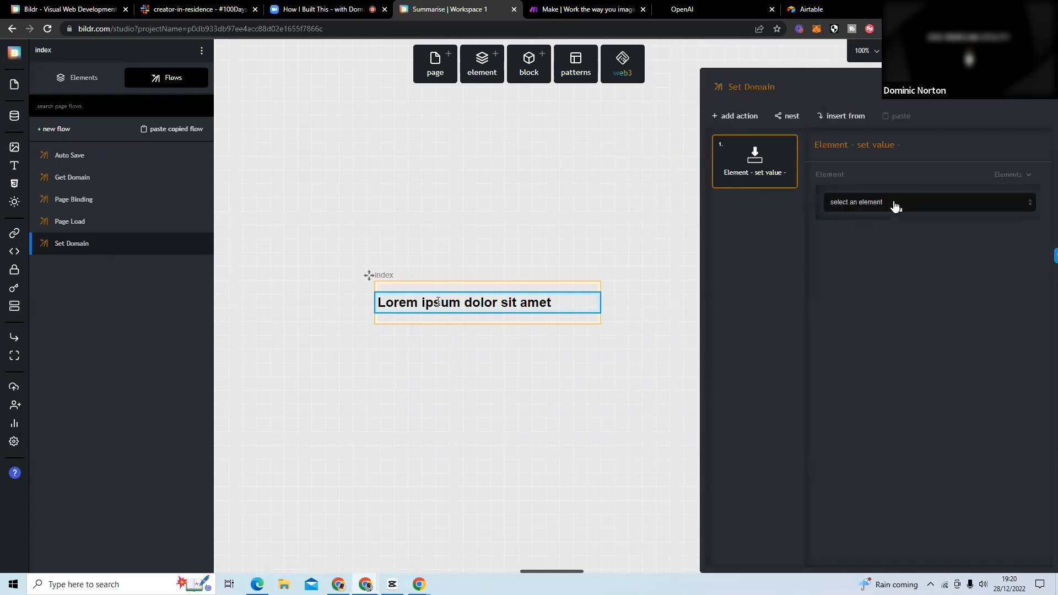
{"action": "left_click", "coordinate": [893, 204]}
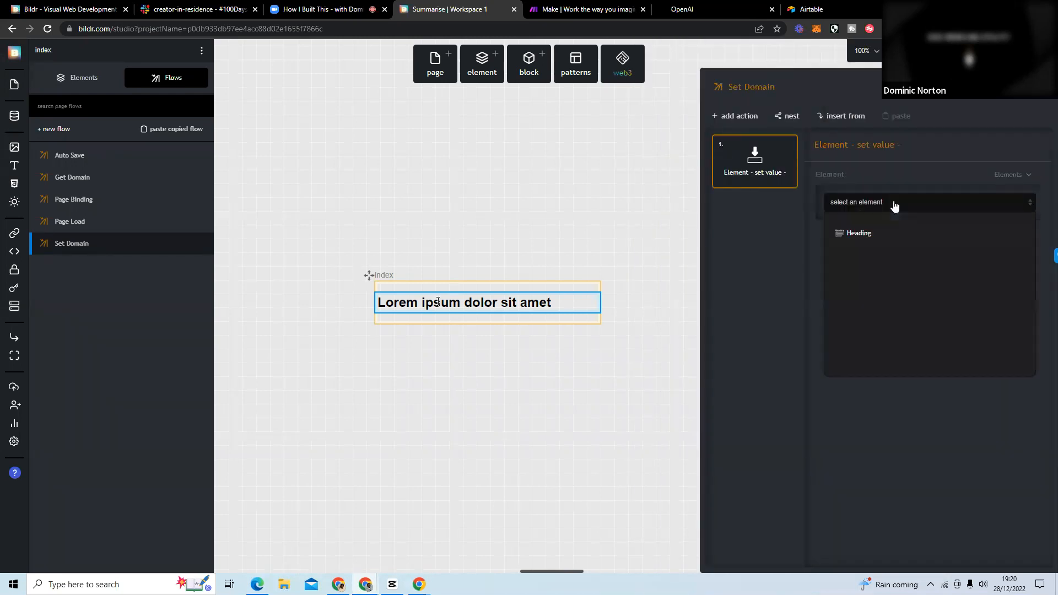
{"action": "left_click", "coordinate": [869, 238]}
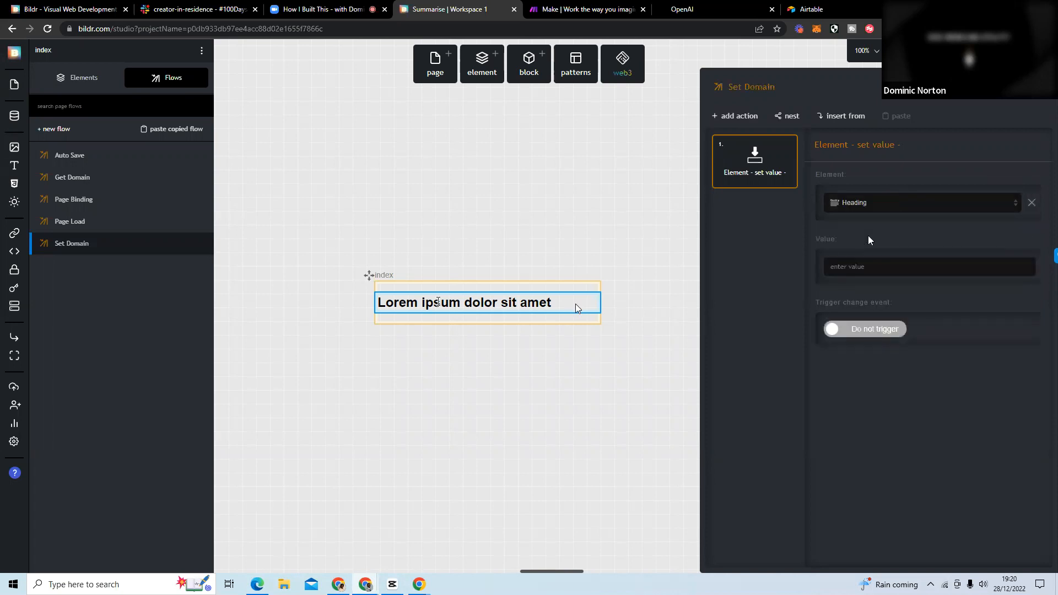
Set the action's value to come from the Domain variable on the current page.
{"action": "left_click", "coordinate": [1021, 239]}
{"action": "left_click", "coordinate": [963, 306]}
{"action": "left_click", "coordinate": [858, 312]}
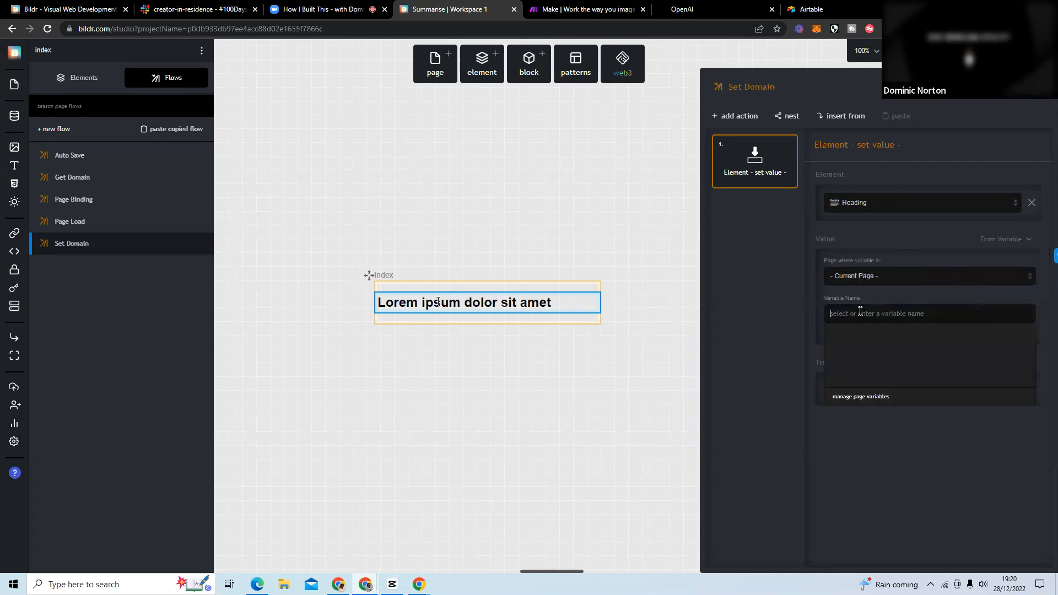
{"action": "left_click", "coordinate": [855, 332]}
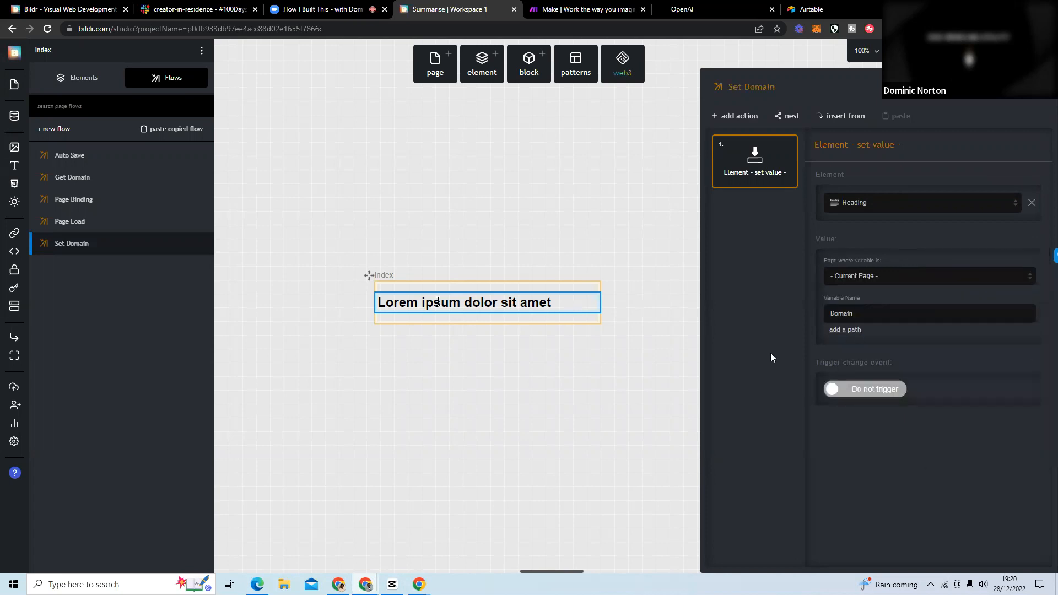
Set Set Domain as the flow to run after the browser info action in the Get Domain flow.
{"action": "left_click", "coordinate": [118, 188]}
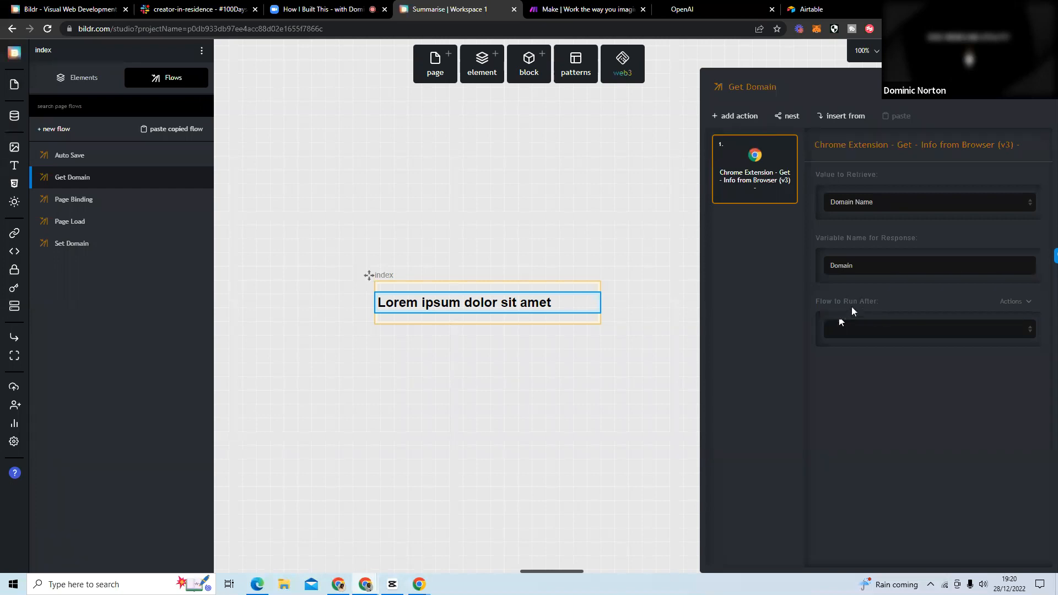
{"action": "left_click", "coordinate": [870, 326]}
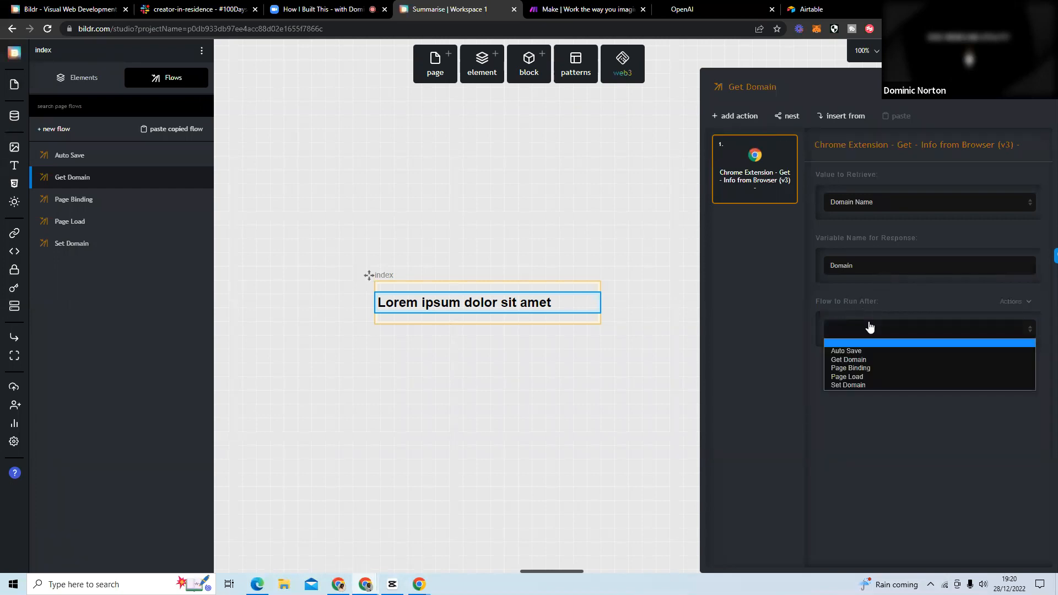
{"action": "left_click", "coordinate": [866, 385]}
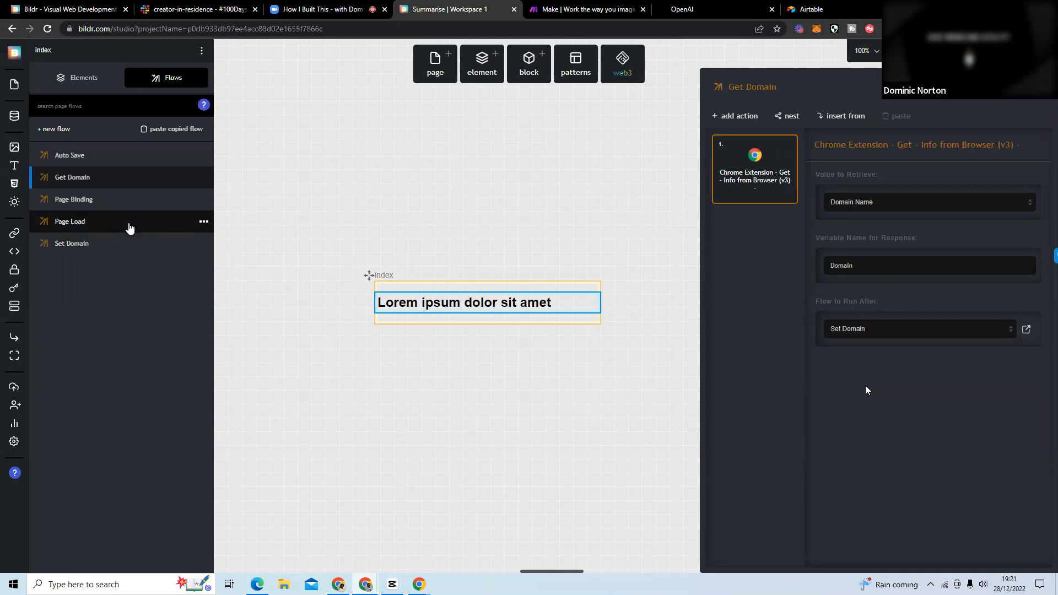
Add the Chrome Extension - Run Bildr Flow (v3) action to the Page Load flow.
{"action": "left_click", "coordinate": [130, 227]}
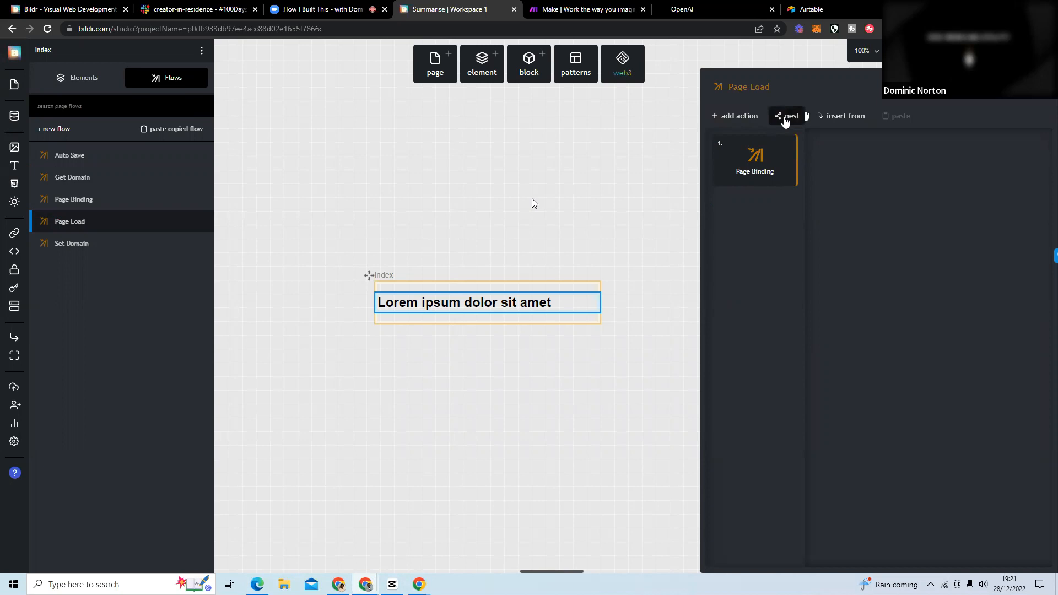
{"action": "left_click", "coordinate": [719, 117]}
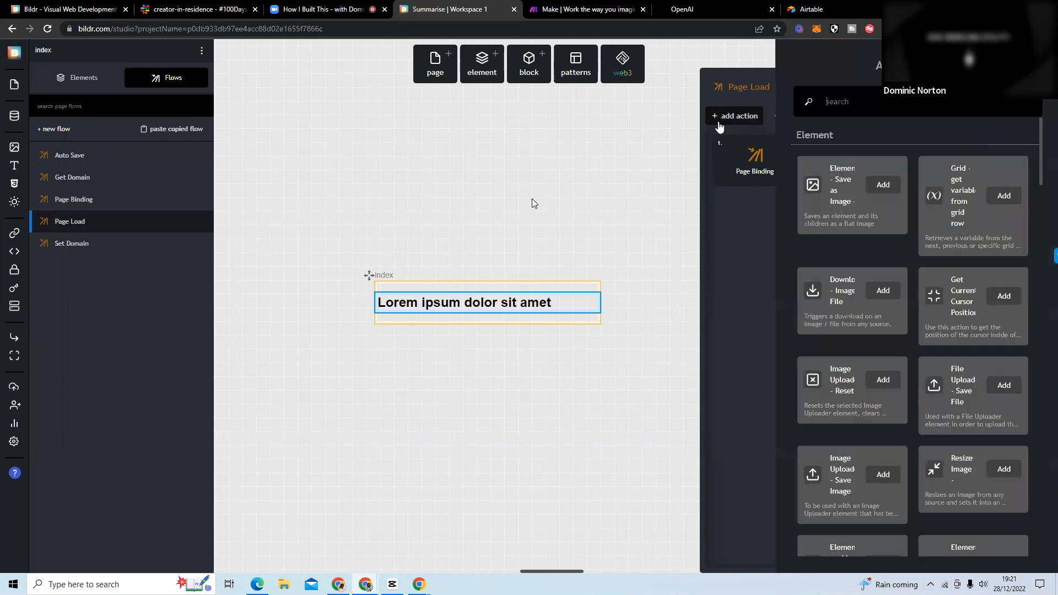
{"action": "type", "text": "chrome"}
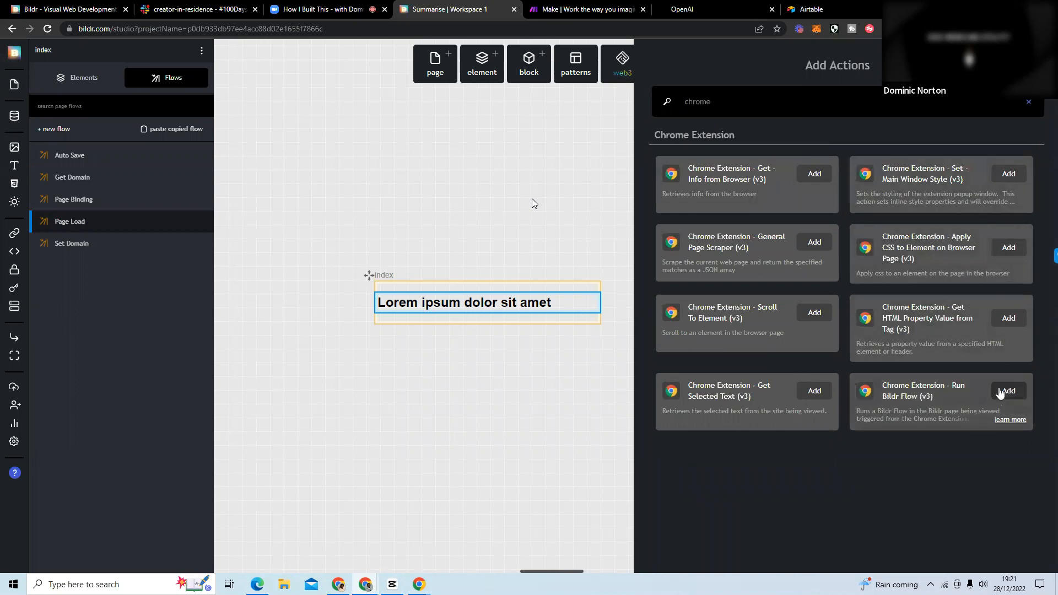
{"action": "left_click", "coordinate": [1000, 392]}
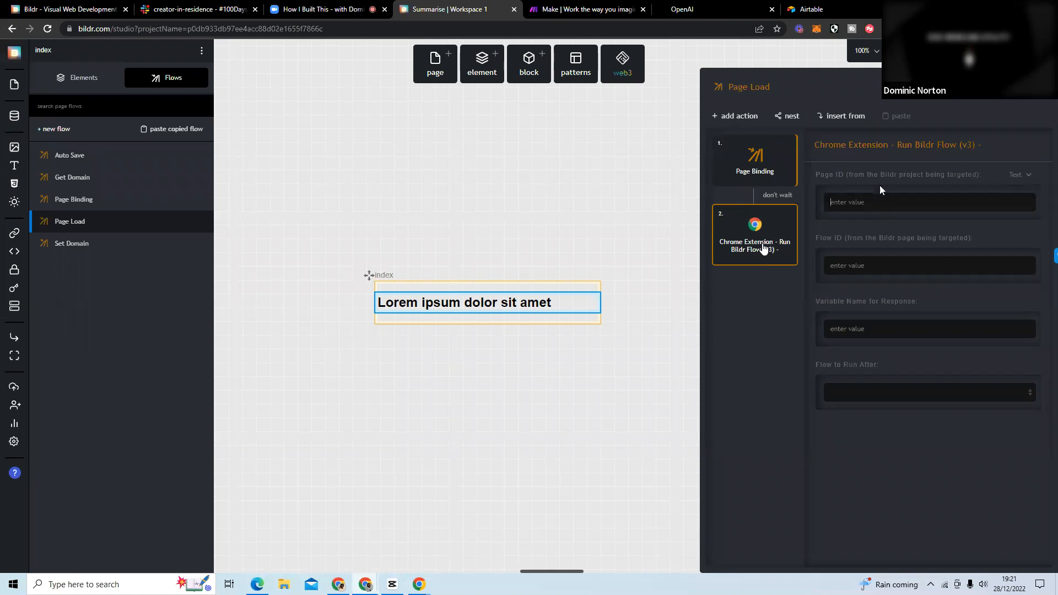
Switch to the finished Review Analyzer project in the other browser window and open its index page's flows for reference.
{"action": "left_click", "coordinate": [1020, 9]}
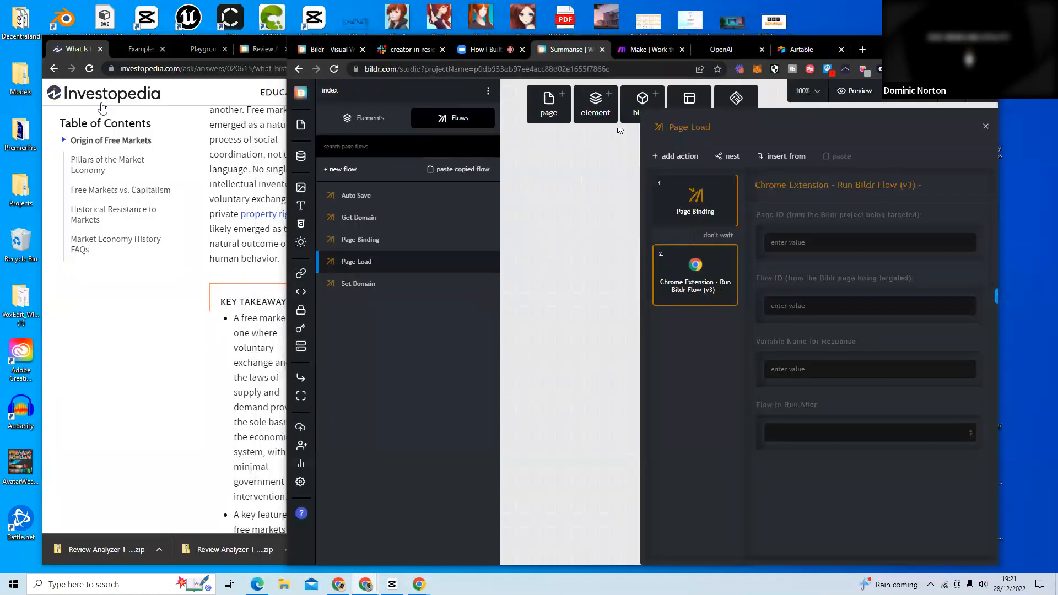
{"action": "left_click", "coordinate": [187, 256]}
{"action": "left_click", "coordinate": [279, 52]}
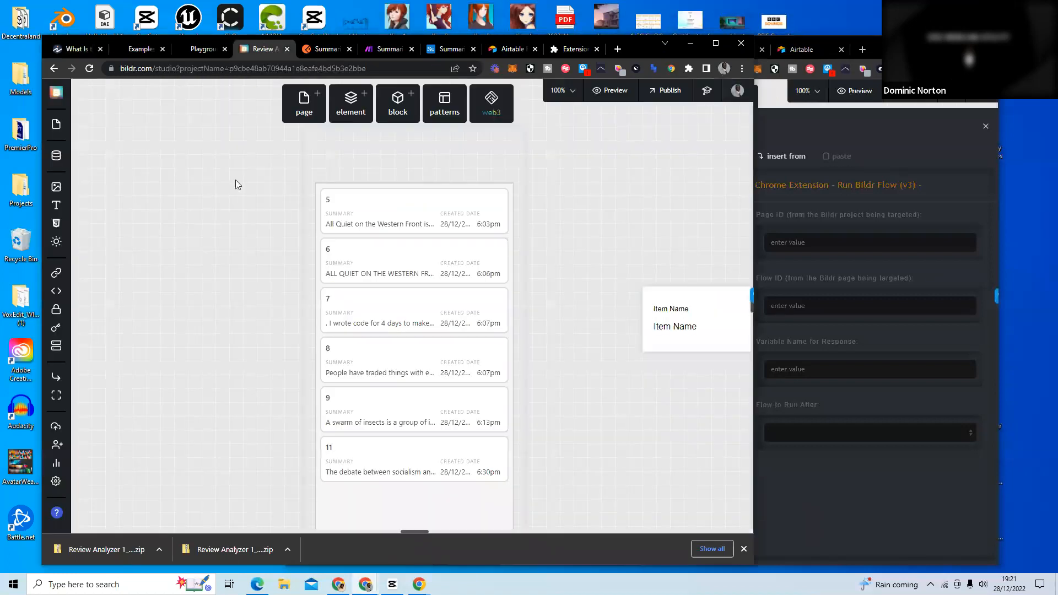
{"action": "left_click", "coordinate": [423, 162]}
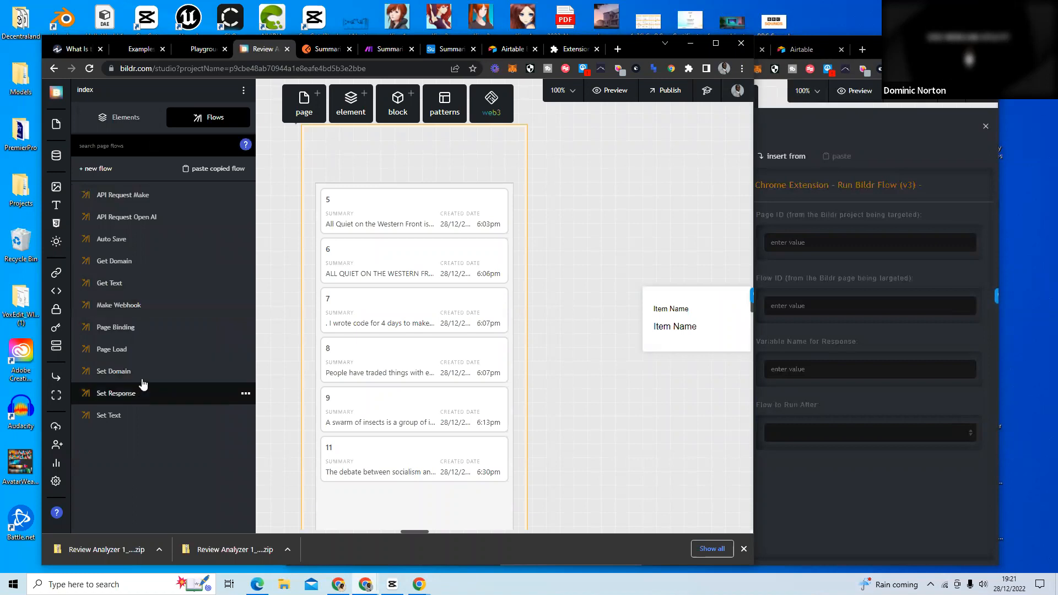
Open the reference project's Page Load flow and inspect its Run flow on page action.
{"action": "left_click", "coordinate": [141, 354]}
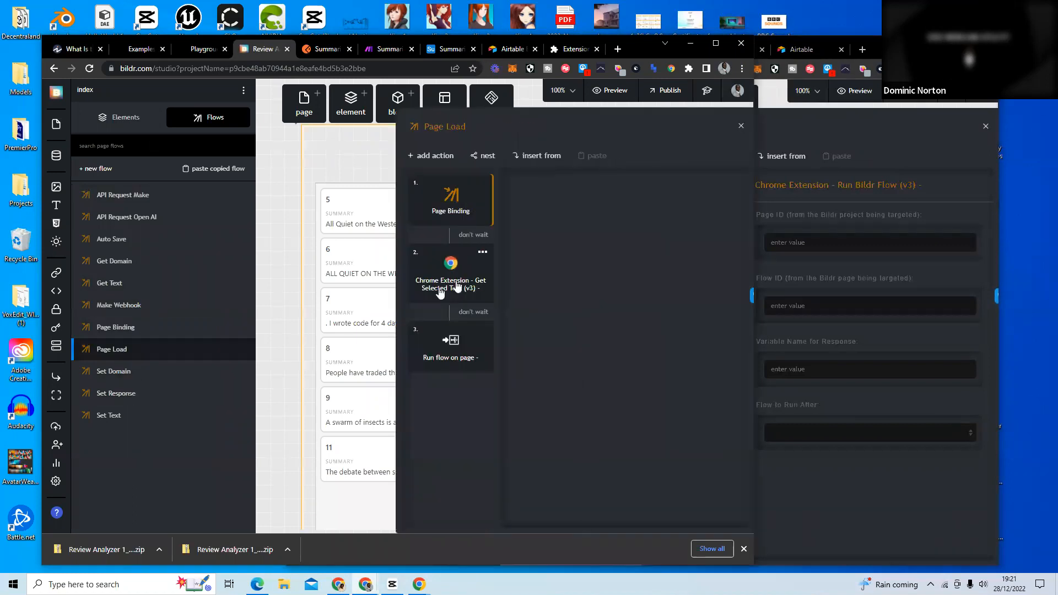
{"action": "left_click", "coordinate": [433, 349]}
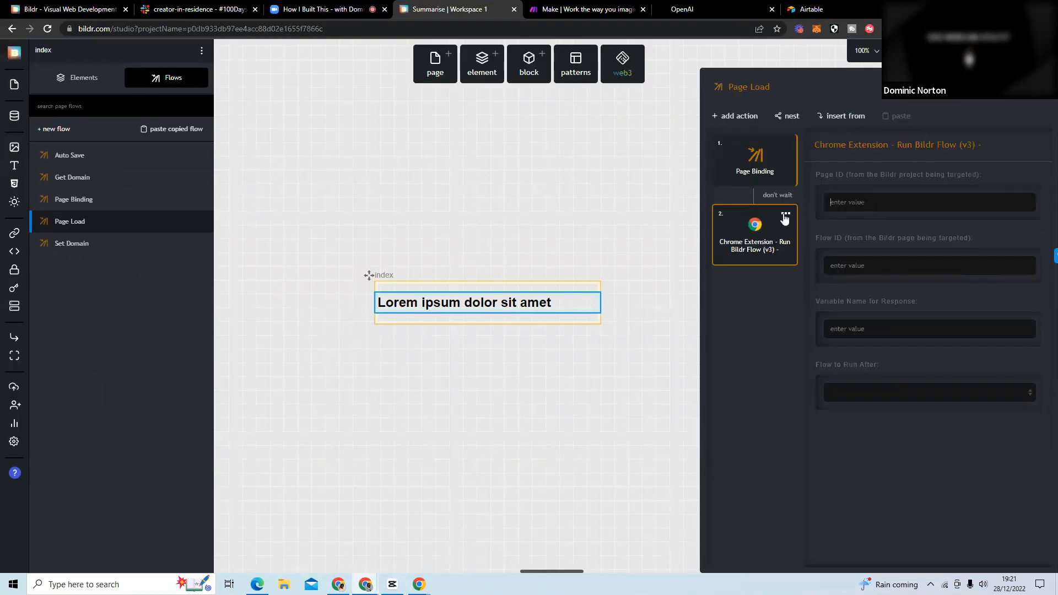
Replace the Chrome Extension - Run Bildr Flow (v3) action in the Summarise project's Page Load flow with a Run flow on page action.
{"action": "left_click", "coordinate": [786, 213]}
{"action": "left_click", "coordinate": [762, 336]}
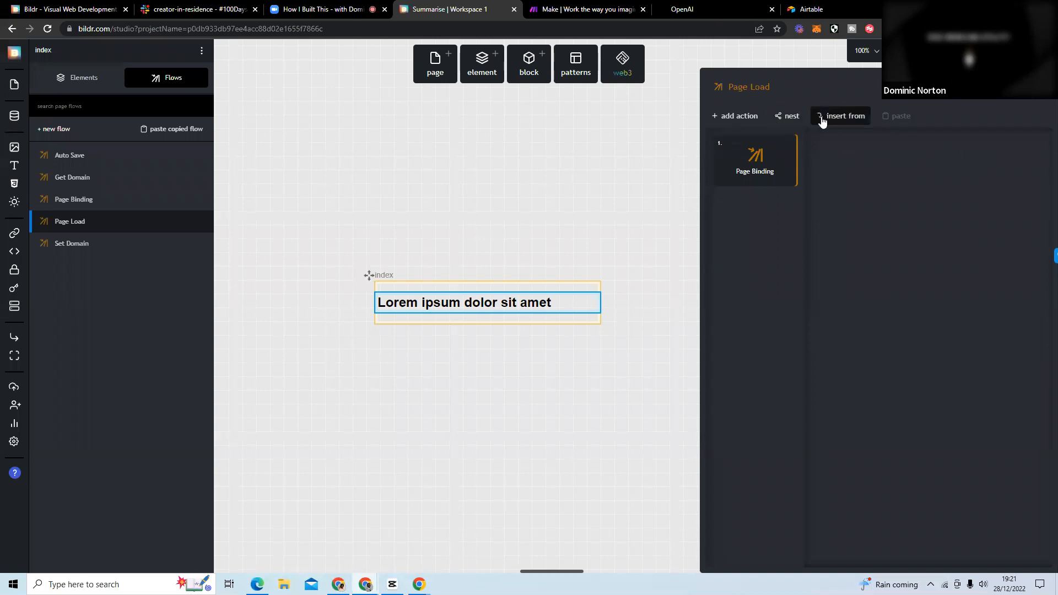
{"action": "left_click", "coordinate": [787, 116]}
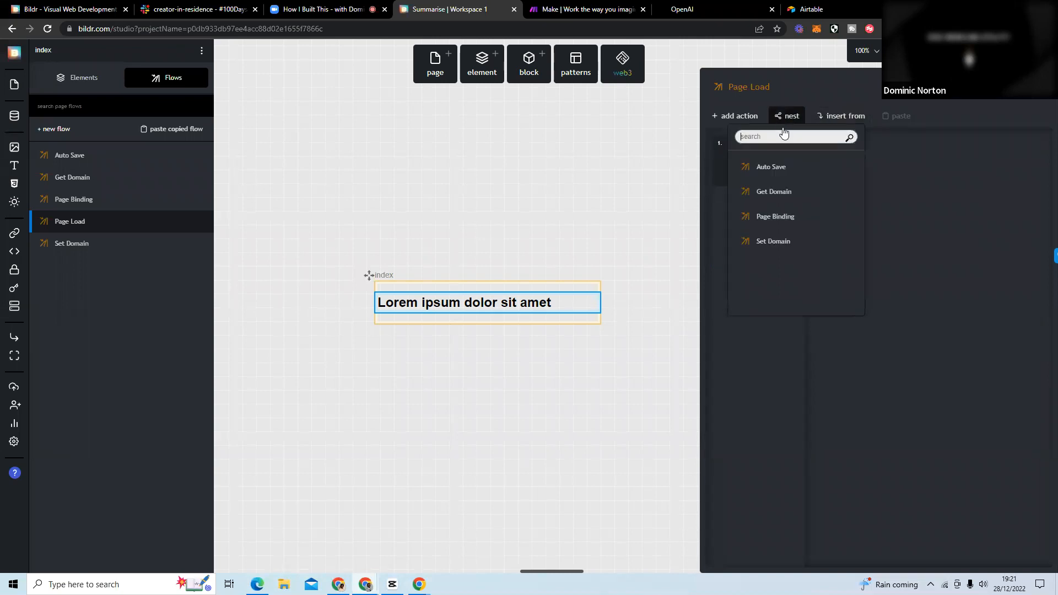
{"action": "left_click", "coordinate": [755, 124]}
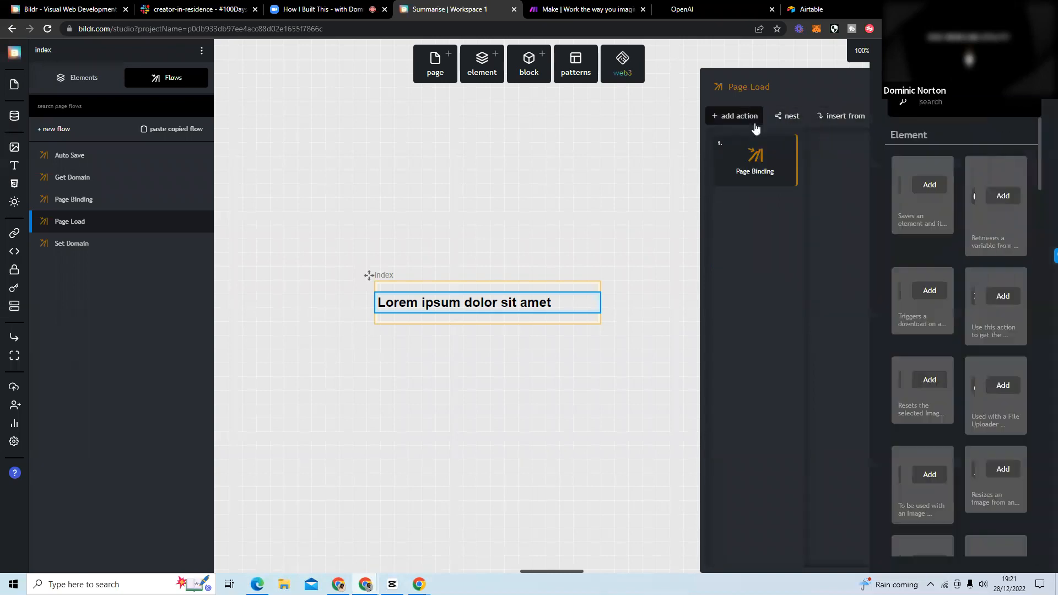
{"action": "type", "text": "run flow"}
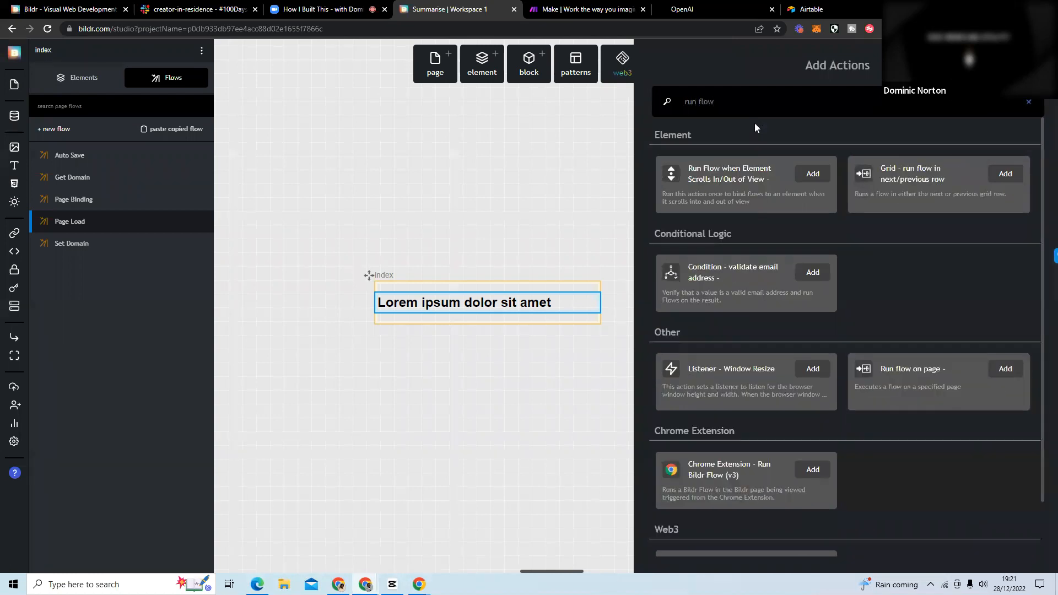
{"action": "left_click", "coordinate": [1009, 368]}
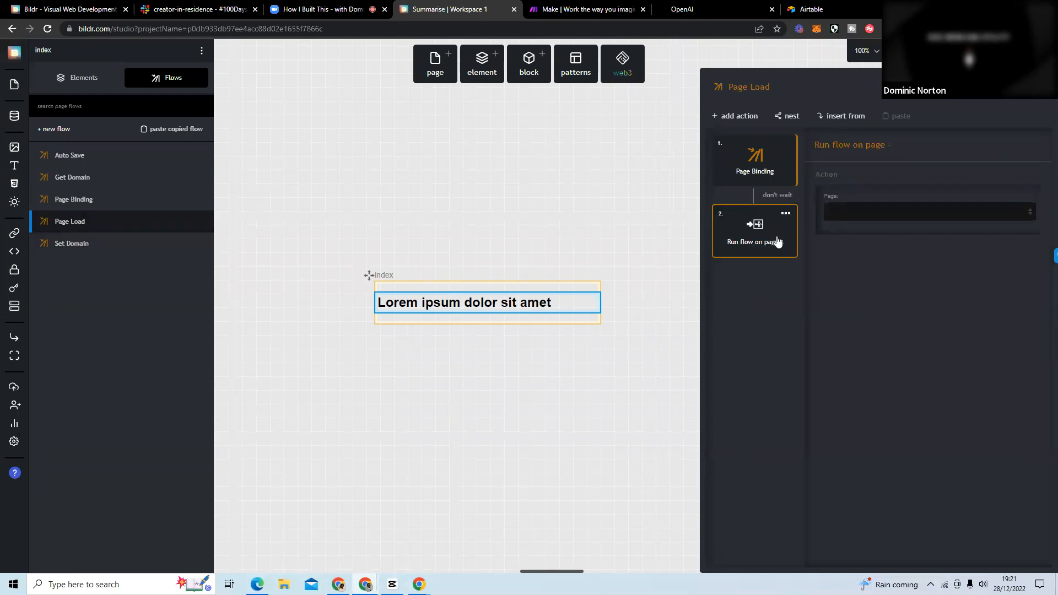
Set the Run flow on page action to run the Get Domain flow on the current page.
{"action": "left_click", "coordinate": [848, 216]}
{"action": "left_click", "coordinate": [873, 234]}
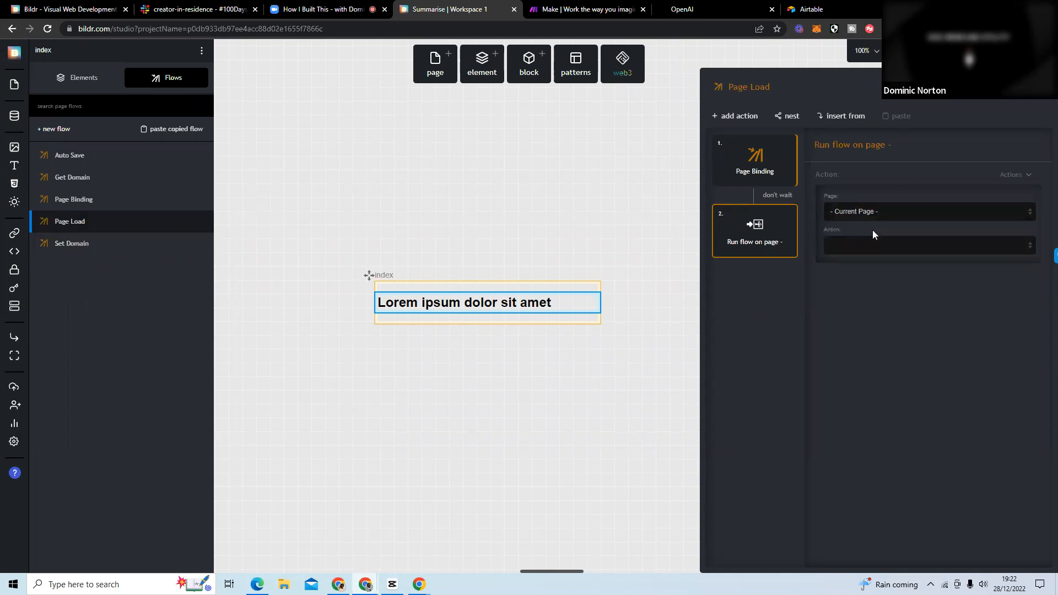
{"action": "left_click", "coordinate": [873, 244]}
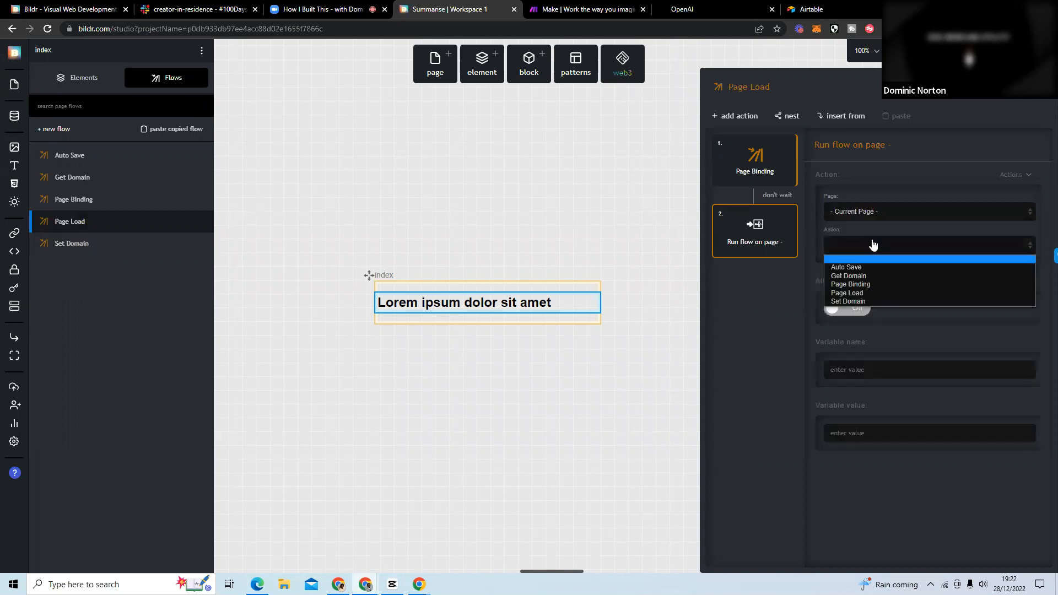
{"action": "left_click", "coordinate": [871, 276]}
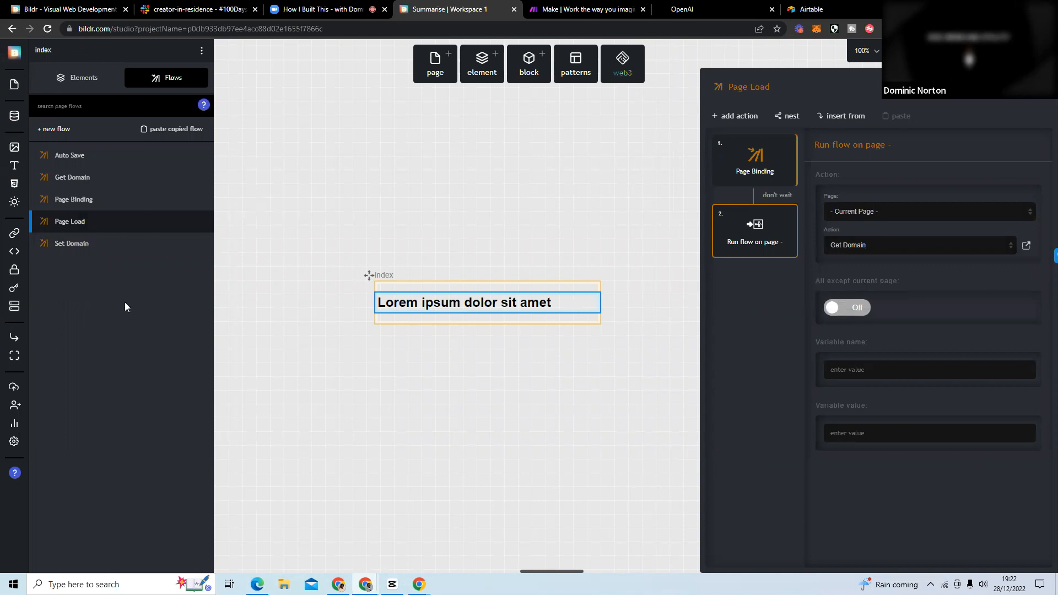
Review the actions in the Page Load, Get Domain and Set Domain flows, closing the flow view when finished.
{"action": "left_click", "coordinate": [93, 228]}
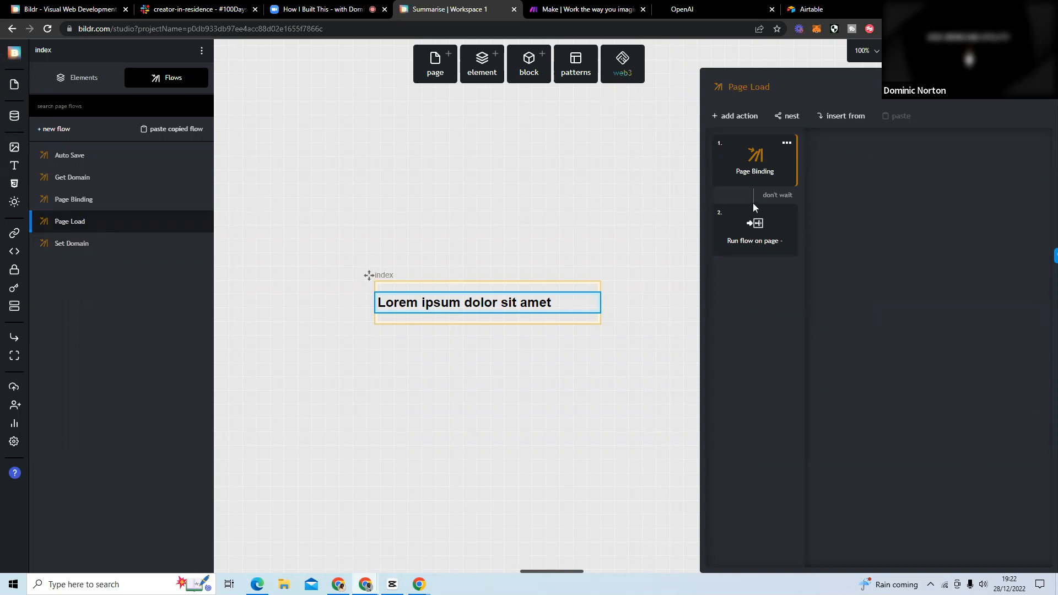
{"action": "left_click", "coordinate": [755, 226]}
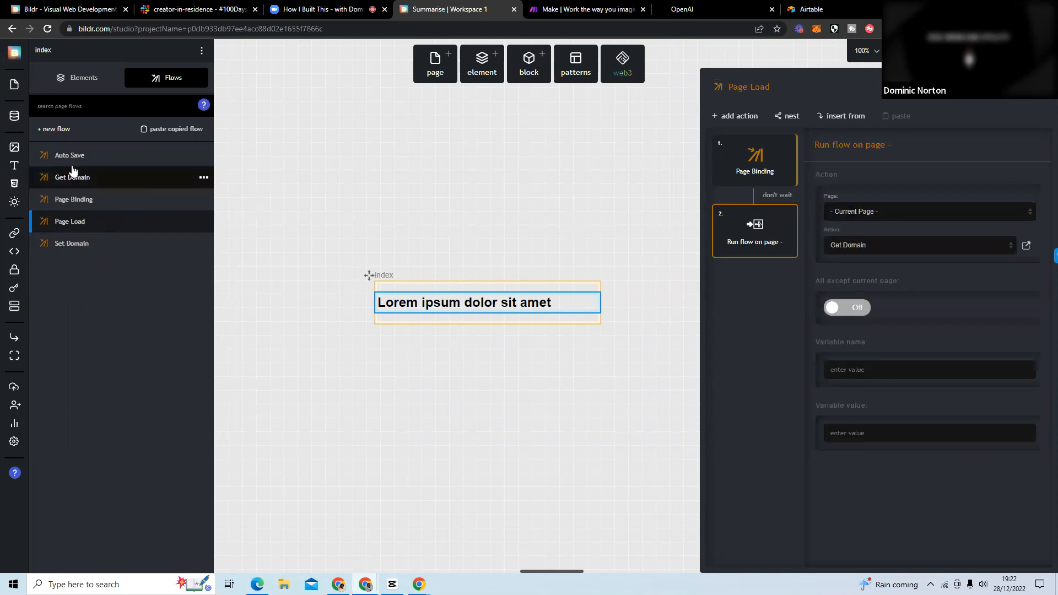
{"action": "left_click", "coordinate": [97, 177]}
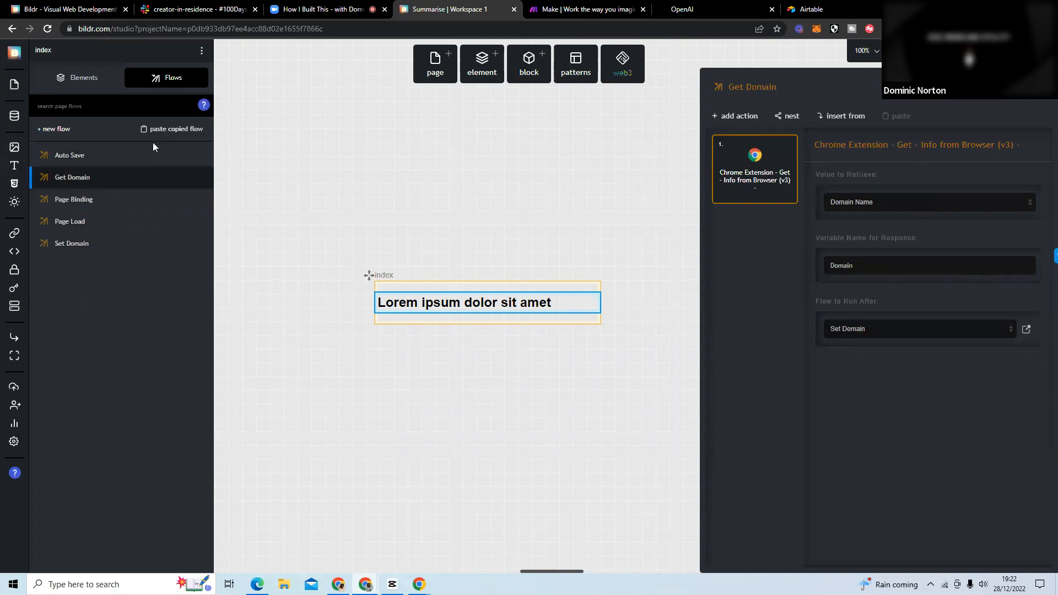
{"action": "left_click", "coordinate": [83, 244]}
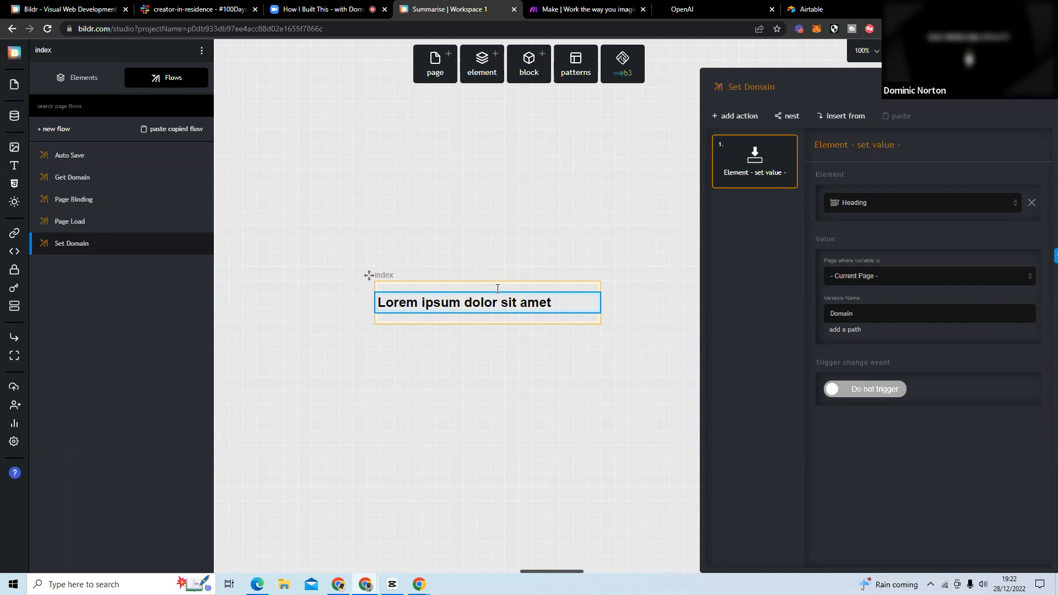
{"action": "left_click", "coordinate": [614, 175]}
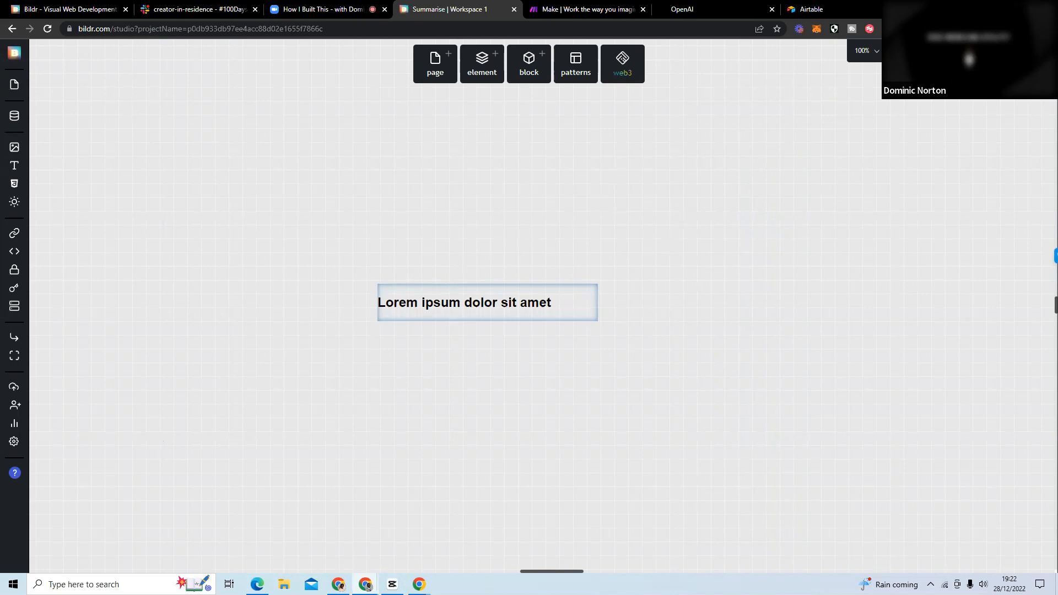
Set index as the project's root landing page and continue to publishing.
{"action": "left_click", "coordinate": [917, 51]}
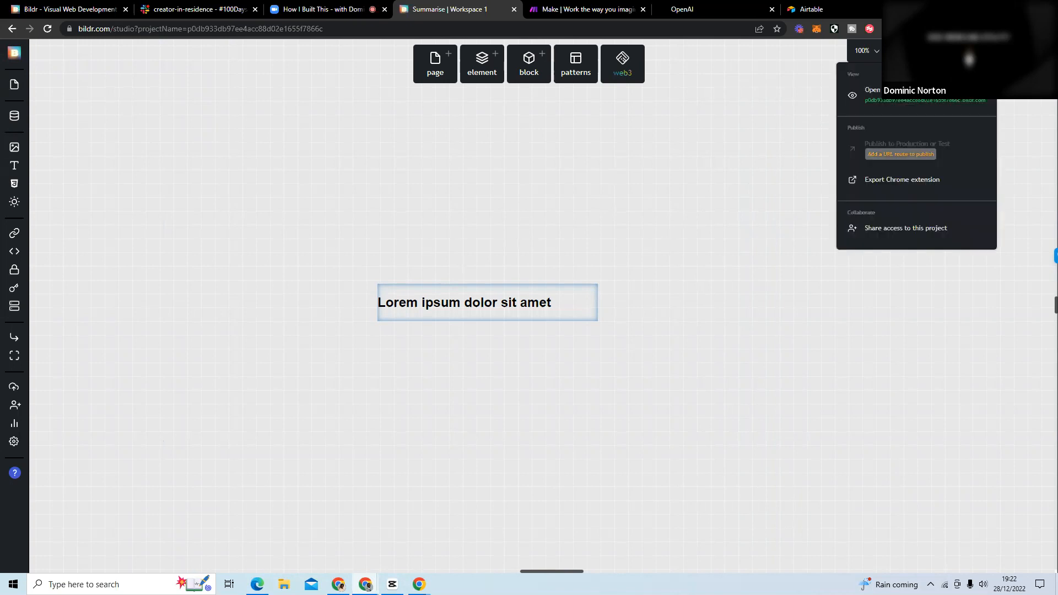
{"action": "left_click", "coordinate": [964, 159]}
{"action": "left_click", "coordinate": [489, 263]}
{"action": "left_click", "coordinate": [485, 282]}
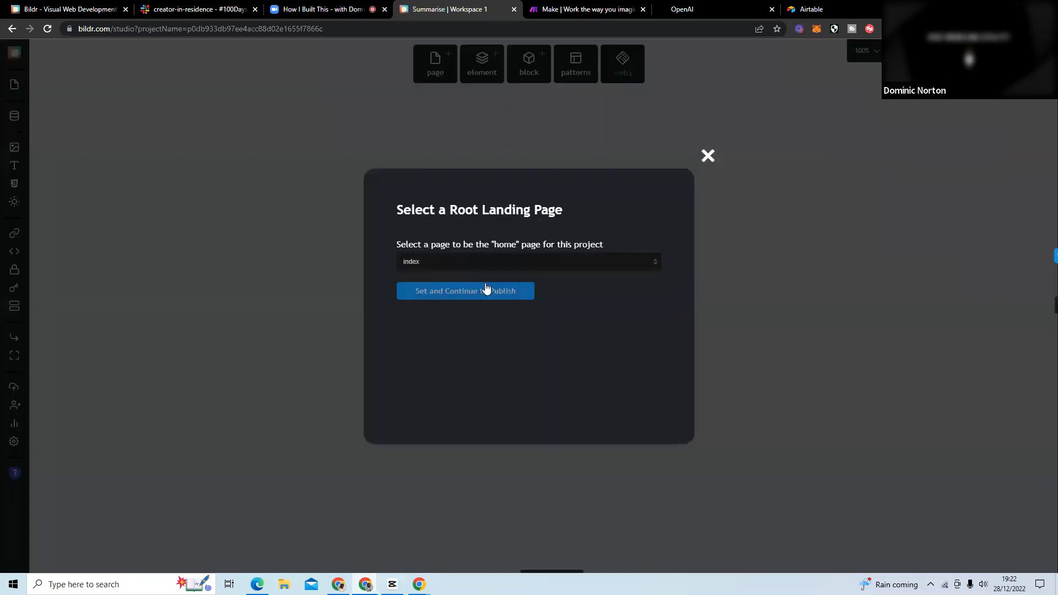
{"action": "left_click", "coordinate": [472, 296]}
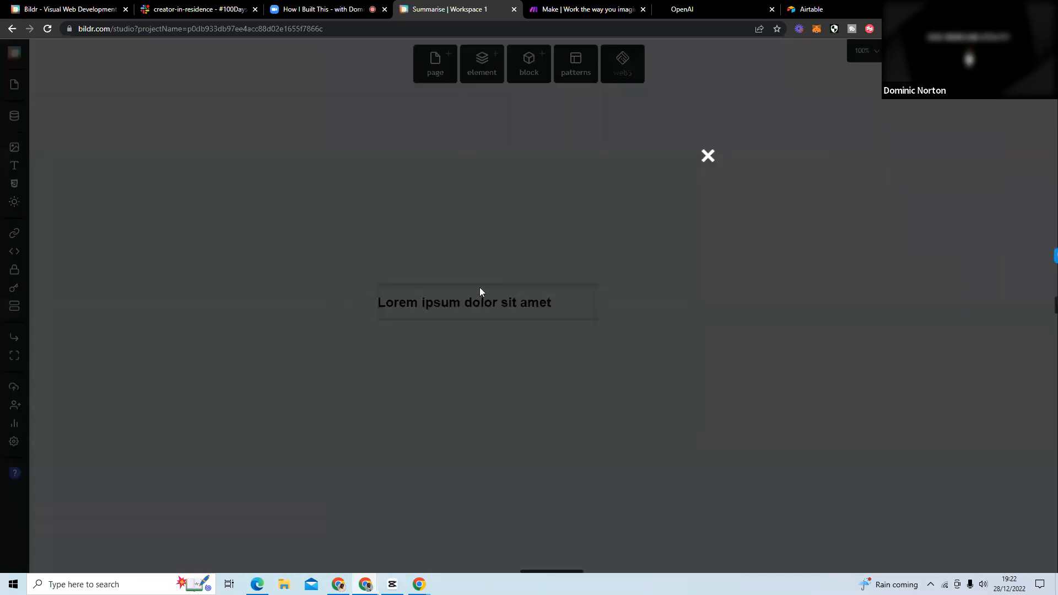
Publish the project from Development to Test on the Bildr subdomain howibuiltthis.
{"action": "left_click", "coordinate": [472, 219]}
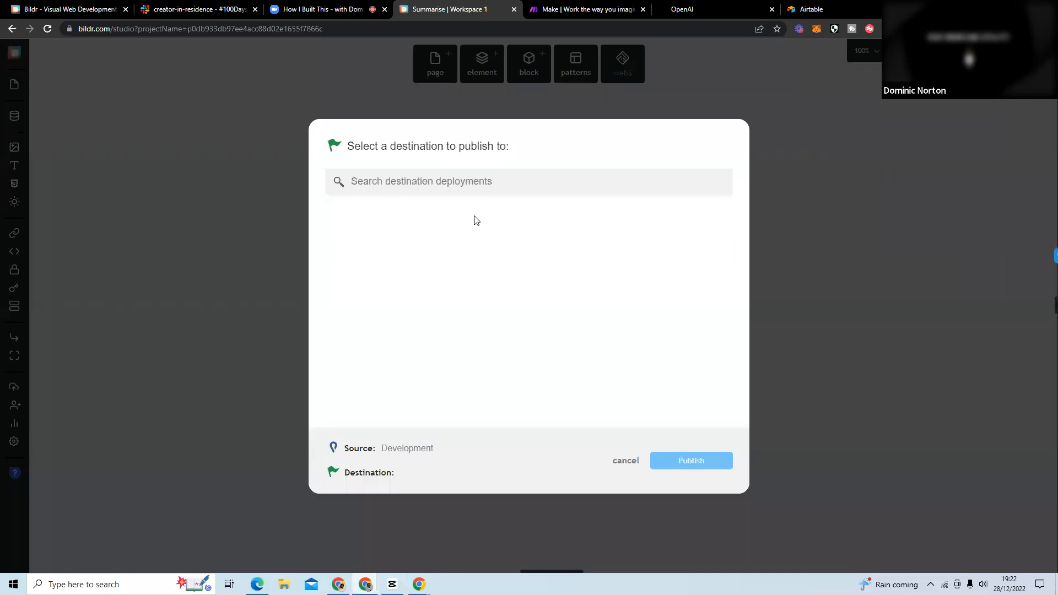
{"action": "left_click", "coordinate": [441, 221]}
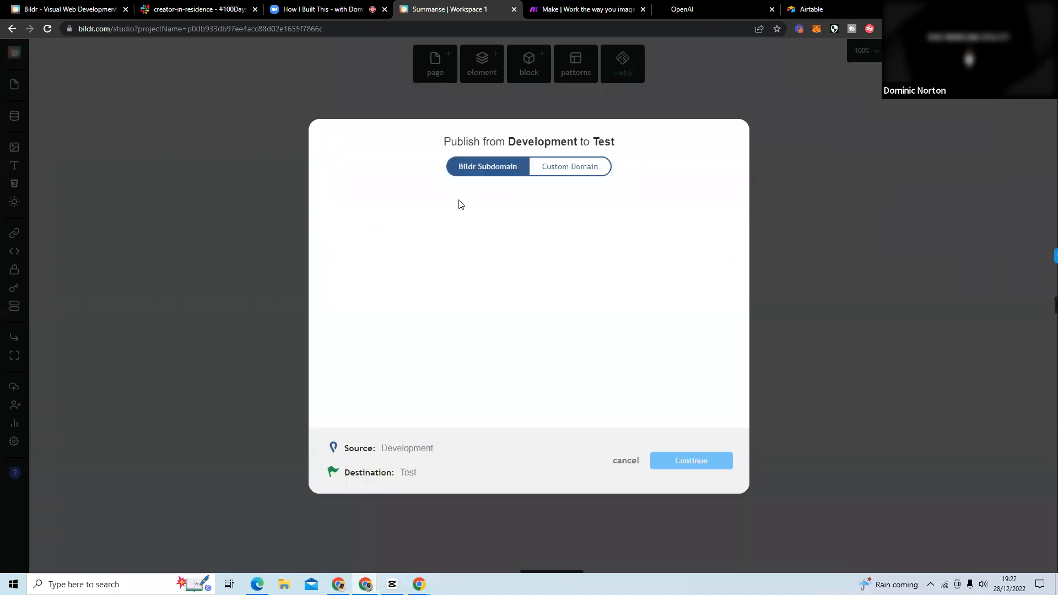
{"action": "type", "text": "h"}
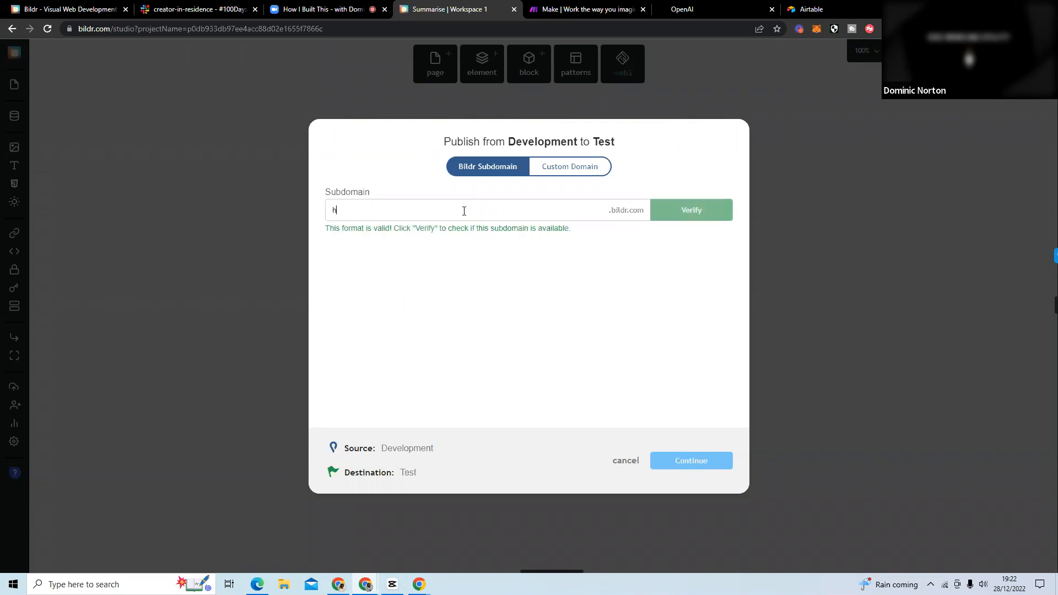
{"action": "type", "text": "owi"}
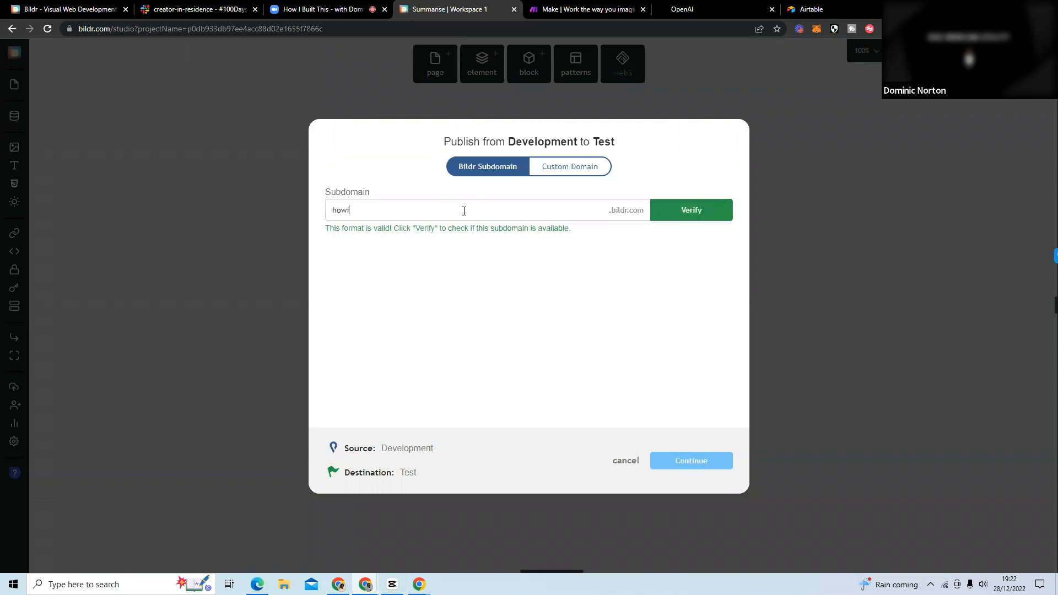
{"action": "type", "text": "builtthis"}
{"action": "left_click", "coordinate": [697, 212]}
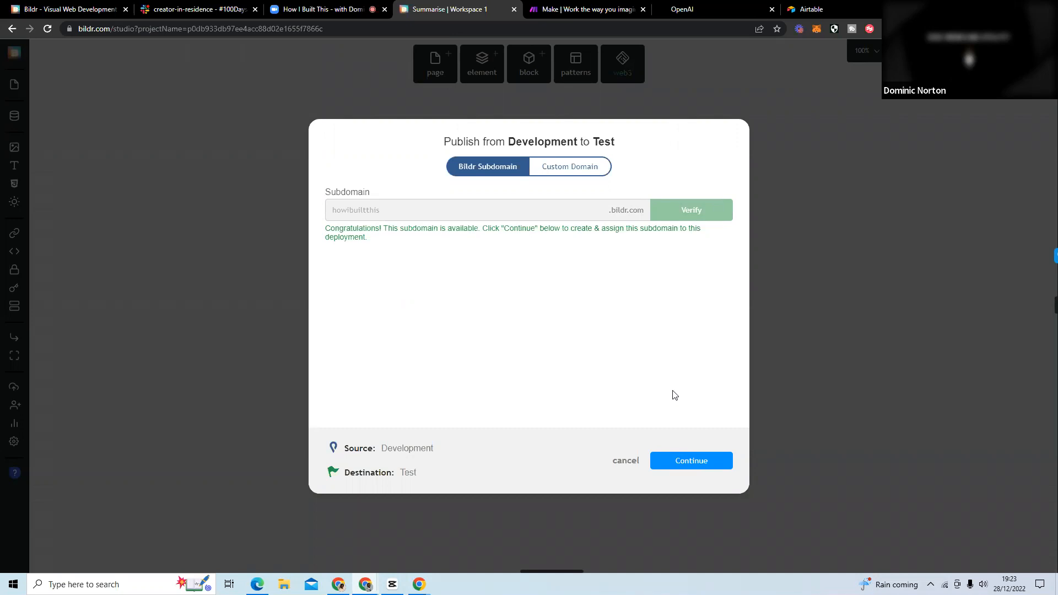
{"action": "left_click", "coordinate": [683, 463]}
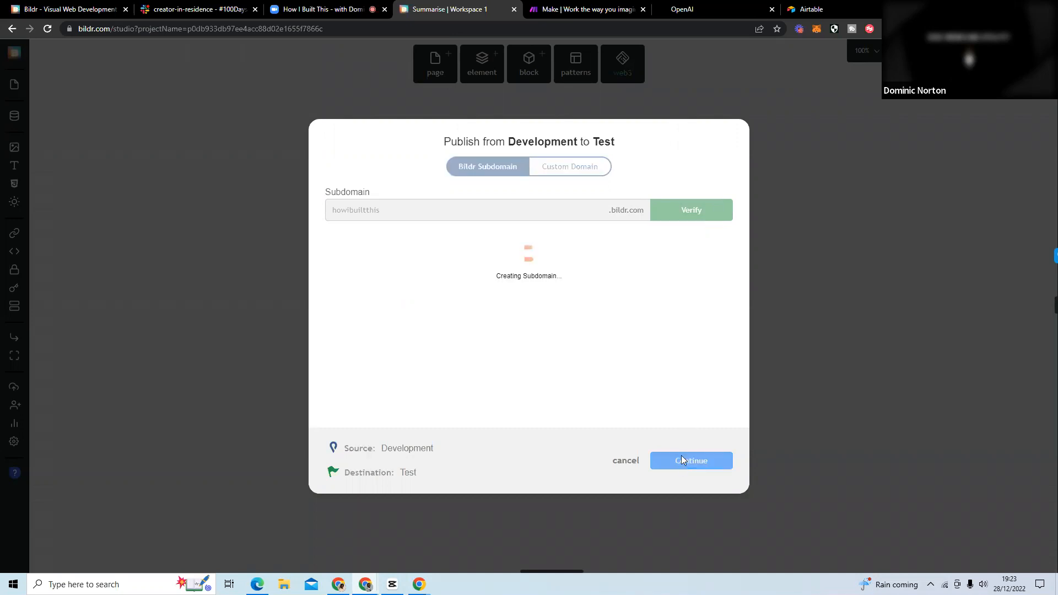
{"action": "left_click", "coordinate": [676, 462]}
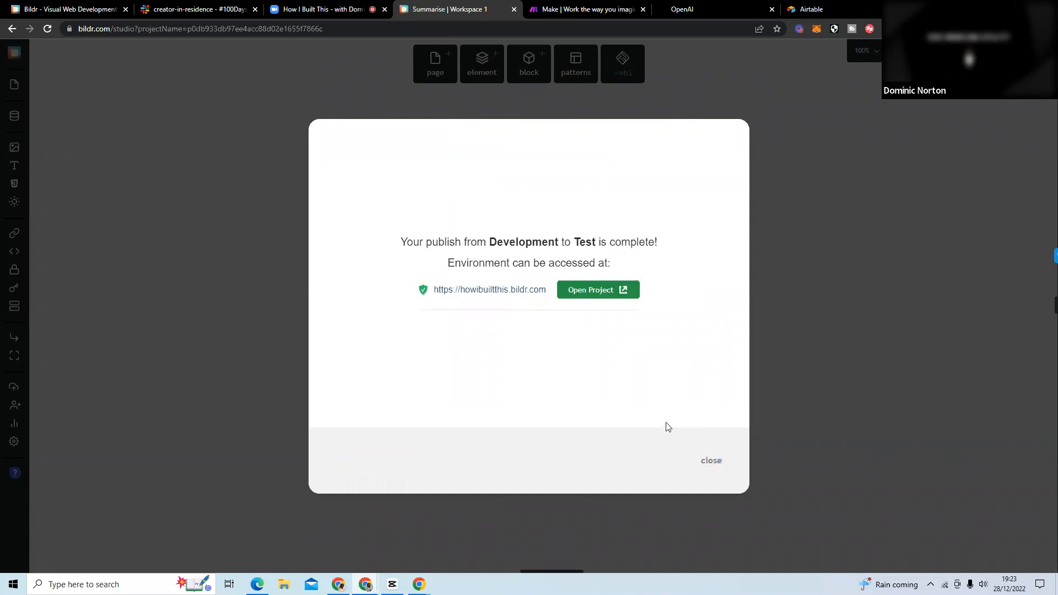
{"action": "left_click", "coordinate": [709, 462]}
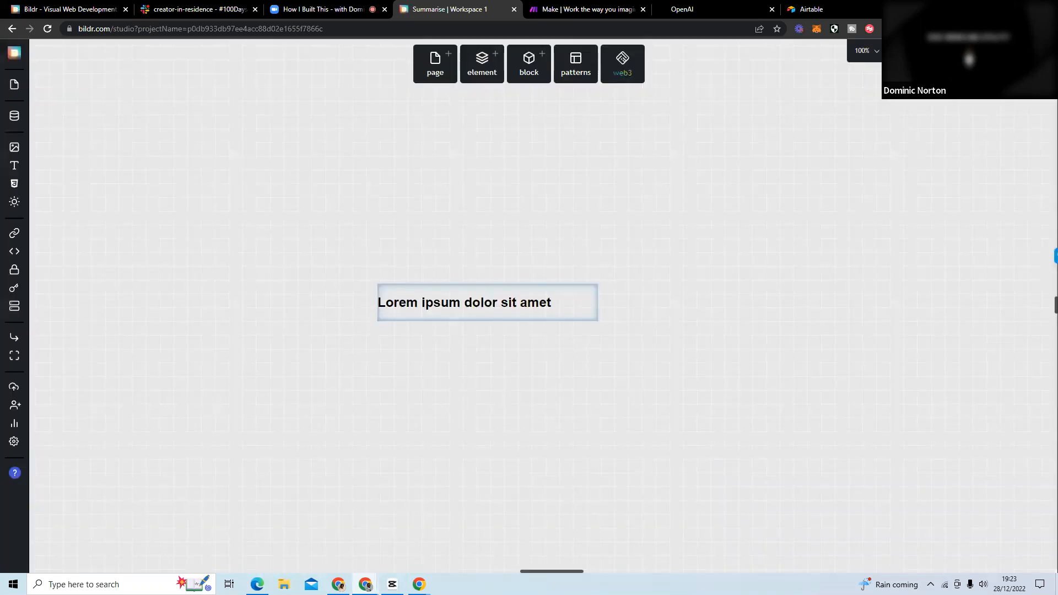
Start a new Chrome extension export and name it How I Built This.
{"action": "left_click", "coordinate": [981, 50]}
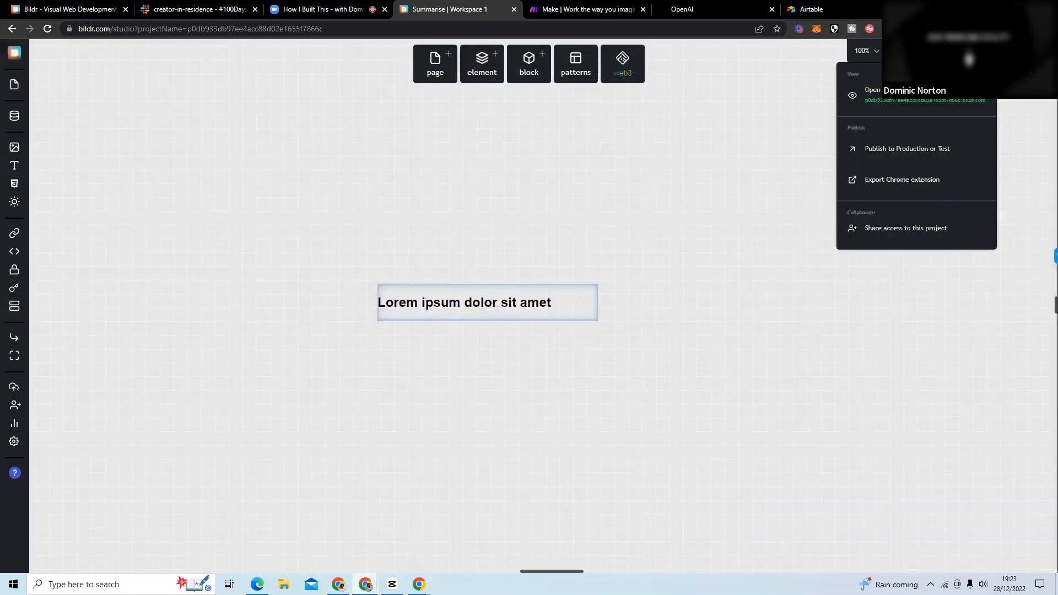
{"action": "left_click", "coordinate": [894, 191]}
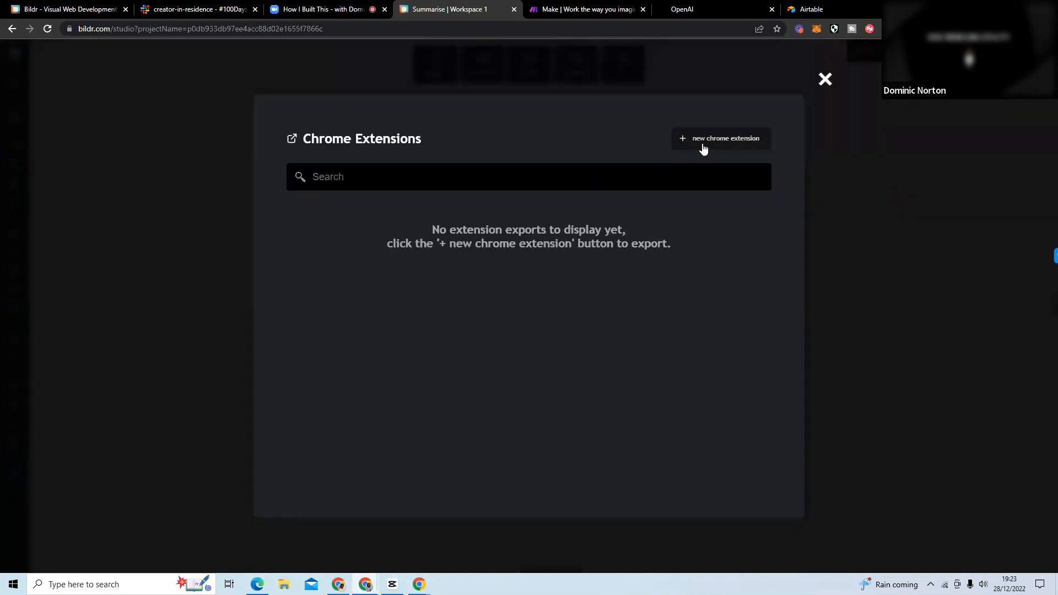
{"action": "left_click", "coordinate": [703, 144]}
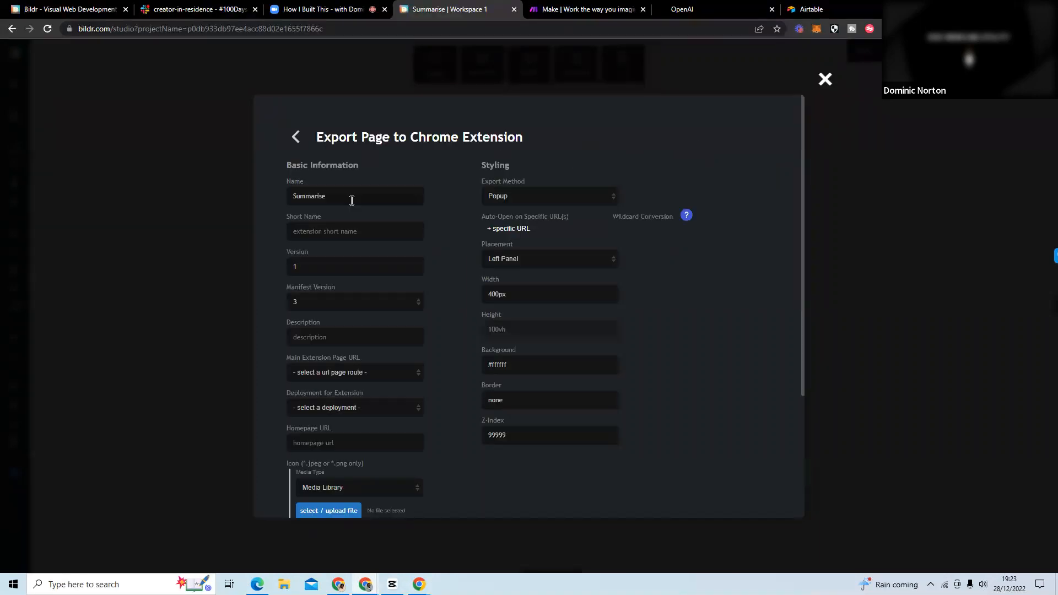
{"action": "left_click_drag", "start_coordinate": [339, 198], "coordinate": [289, 197]}
{"action": "type", "text": "How I BU"}
{"action": "key", "text": "BackSpace"}
{"action": "key", "text": "BackSpace"}
{"action": "key", "text": "BackSpace"}
{"action": "type", "text": "This"}
Set the extension's short name to HIBT and its description to How I Built This.
{"action": "left_click", "coordinate": [367, 235]}
{"action": "type", "text": "HIBT"}
{"action": "left_click", "coordinate": [397, 330]}
{"action": "type", "text": "How "}
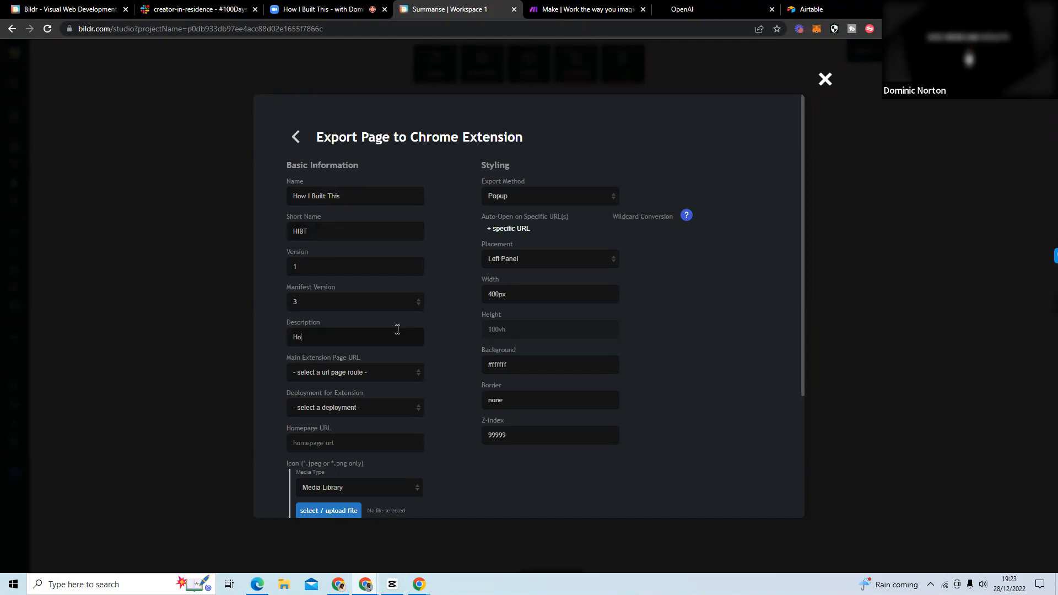
{"action": "type", "text": "I BuiltT"}
{"action": "key", "text": "BackSpace"}
{"action": "type", "text": "This"}
Set the main extension page URL to / and the extension's deployment to Test.
{"action": "scroll", "coordinate": [430, 329], "scroll_direction": "down", "scroll_amount": 3}
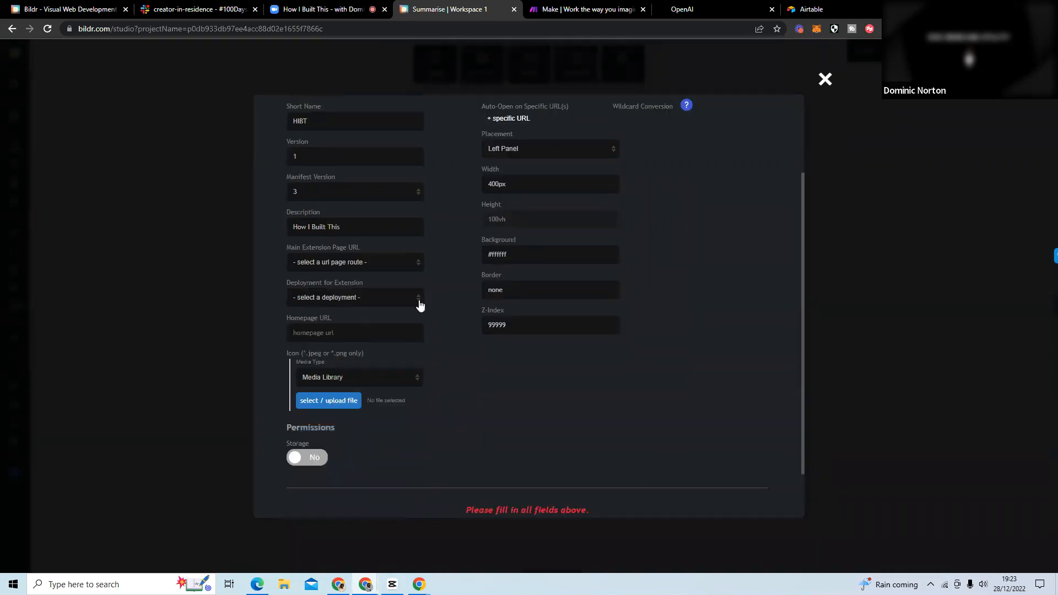
{"action": "left_click", "coordinate": [401, 267]}
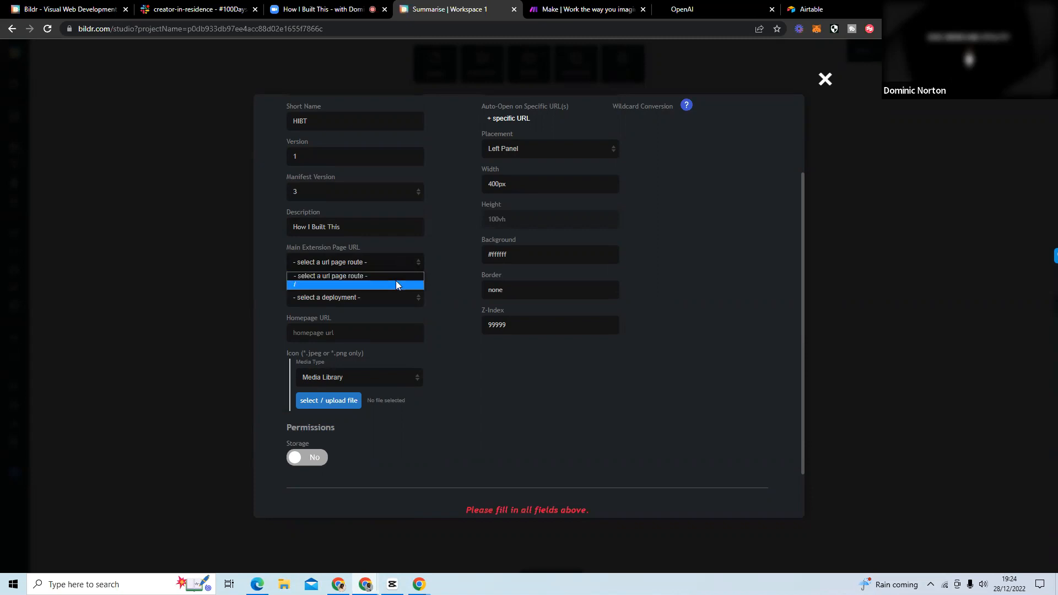
{"action": "left_click", "coordinate": [396, 284]}
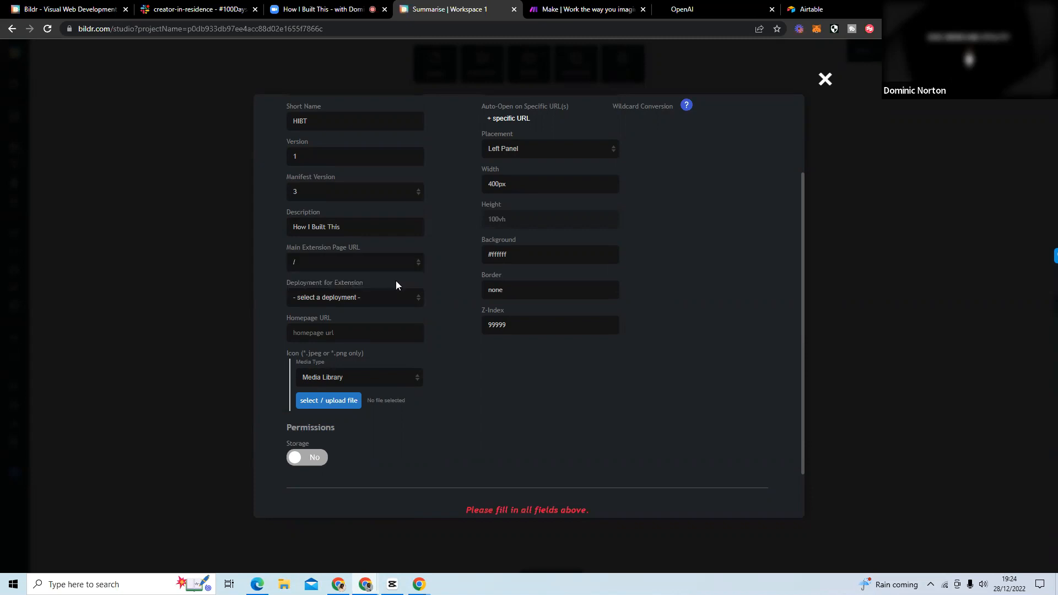
{"action": "left_click", "coordinate": [358, 300]}
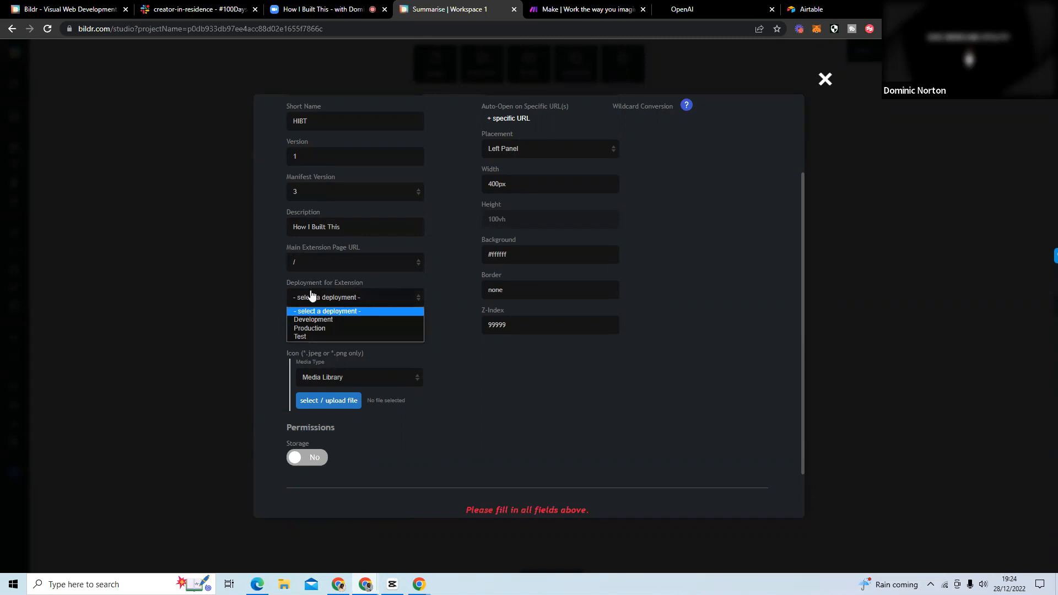
{"action": "left_click", "coordinate": [339, 333]}
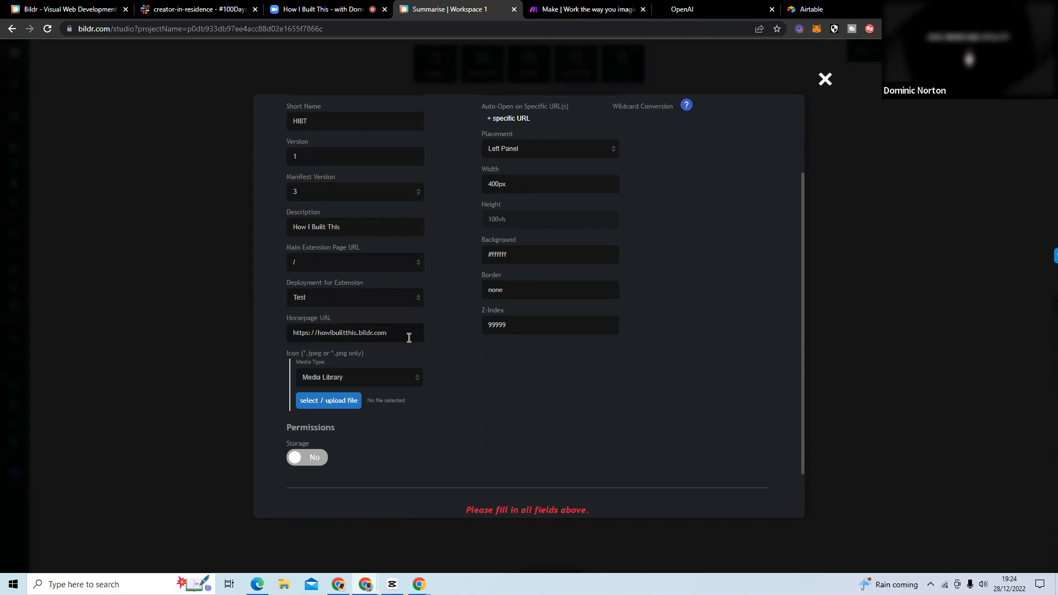
Use Chrome icon.png from the media library as the extension's icon and set its placement to Right Panel.
{"action": "left_click", "coordinate": [332, 402]}
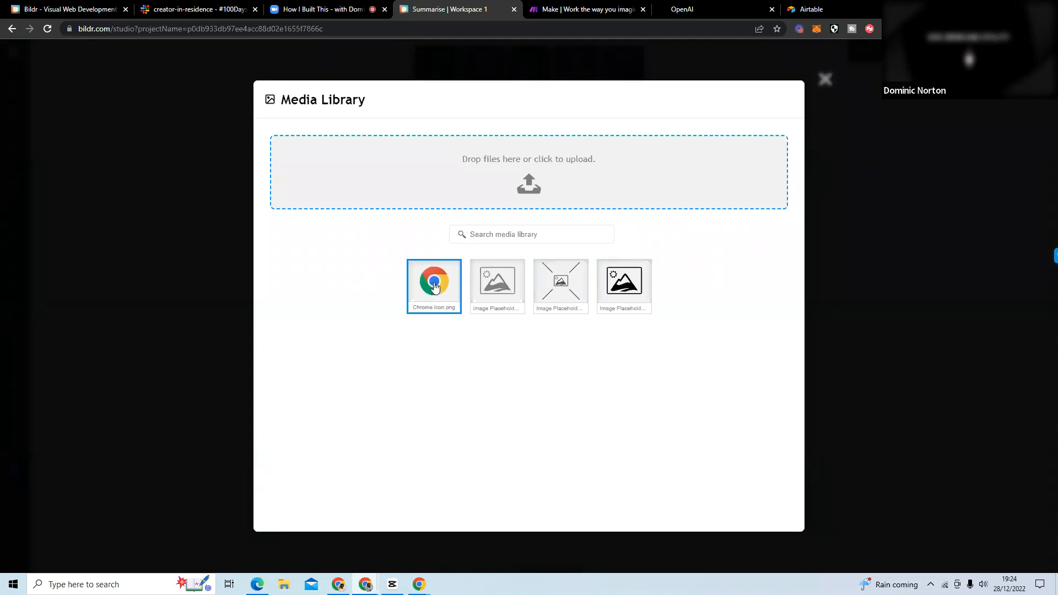
{"action": "left_click", "coordinate": [434, 284]}
{"action": "scroll", "coordinate": [451, 331], "scroll_direction": "up", "scroll_amount": 2}
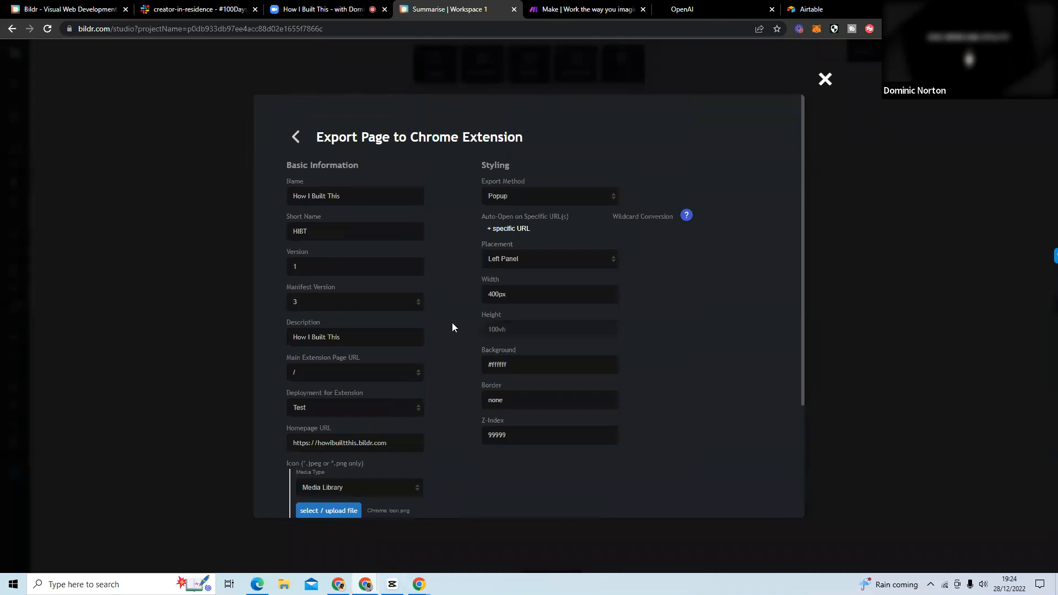
{"action": "left_click", "coordinate": [509, 261]}
{"action": "left_click", "coordinate": [514, 279]}
Export the Chrome extension and extract the downloaded How I Built This zip into its own folder in Downloads.
{"action": "scroll", "coordinate": [445, 278], "scroll_direction": "down", "scroll_amount": 3}
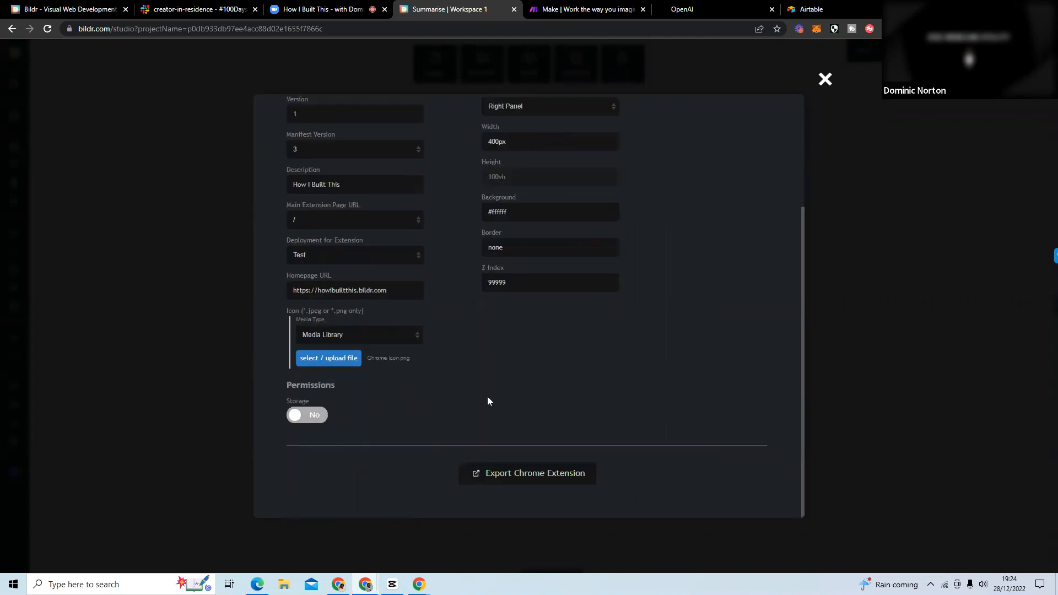
{"action": "left_click", "coordinate": [521, 477]}
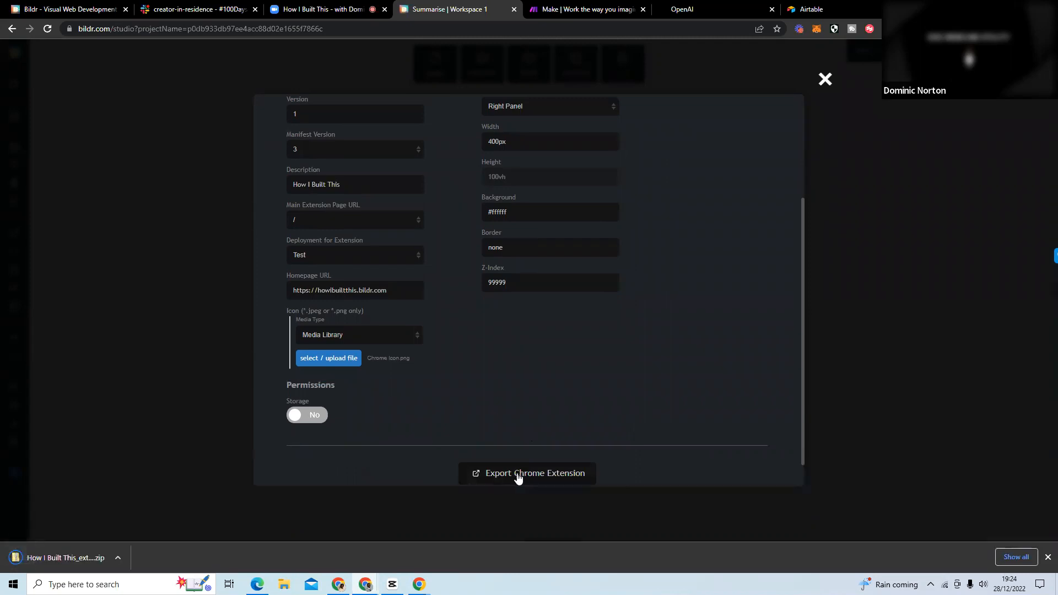
{"action": "left_click", "coordinate": [65, 553]}
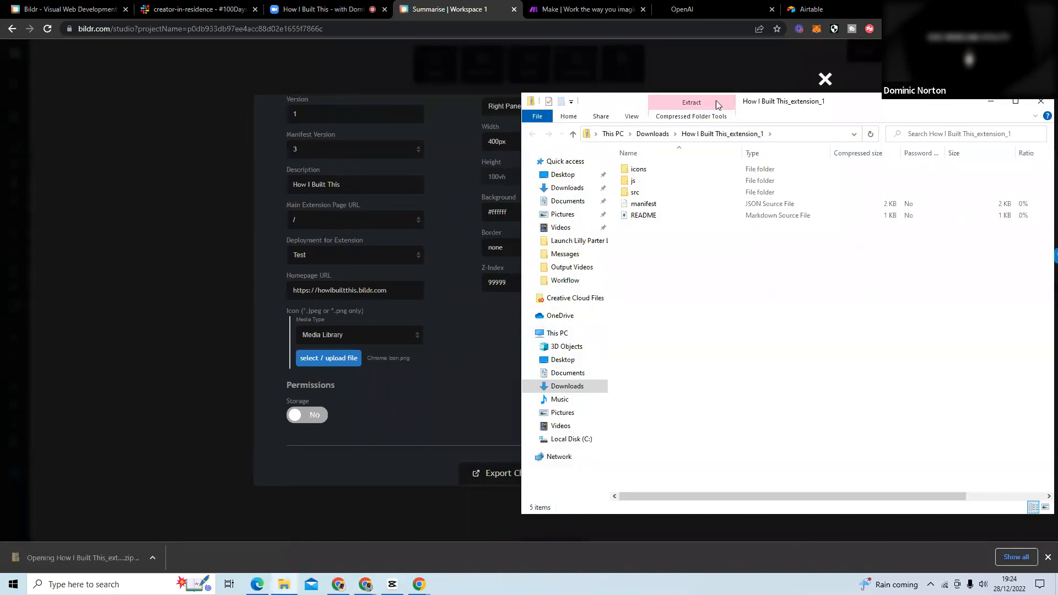
{"action": "left_click", "coordinate": [653, 134]}
{"action": "right_click", "coordinate": [649, 185]}
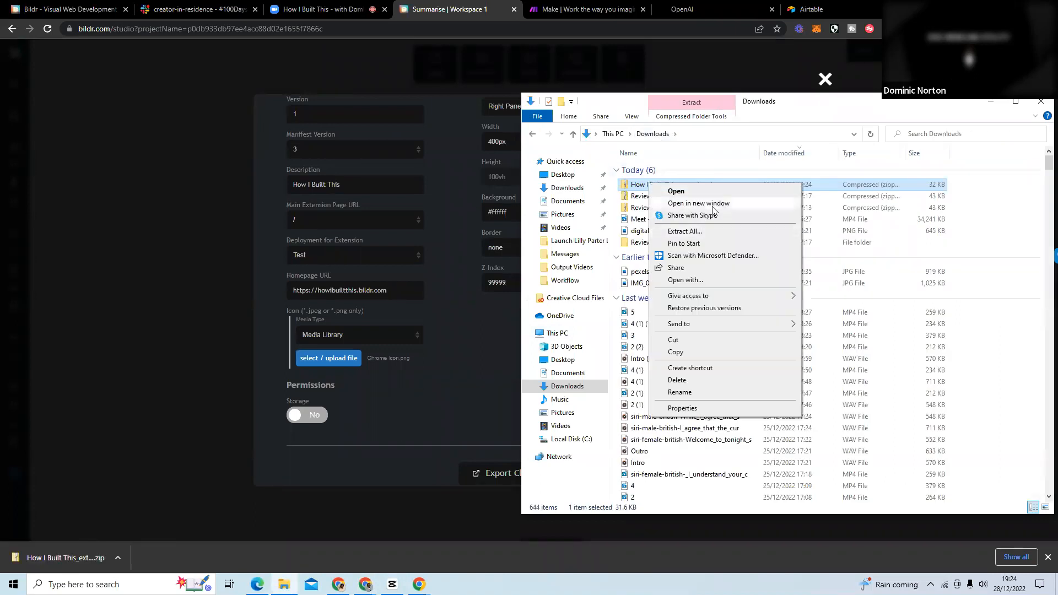
{"action": "left_click", "coordinate": [715, 232]}
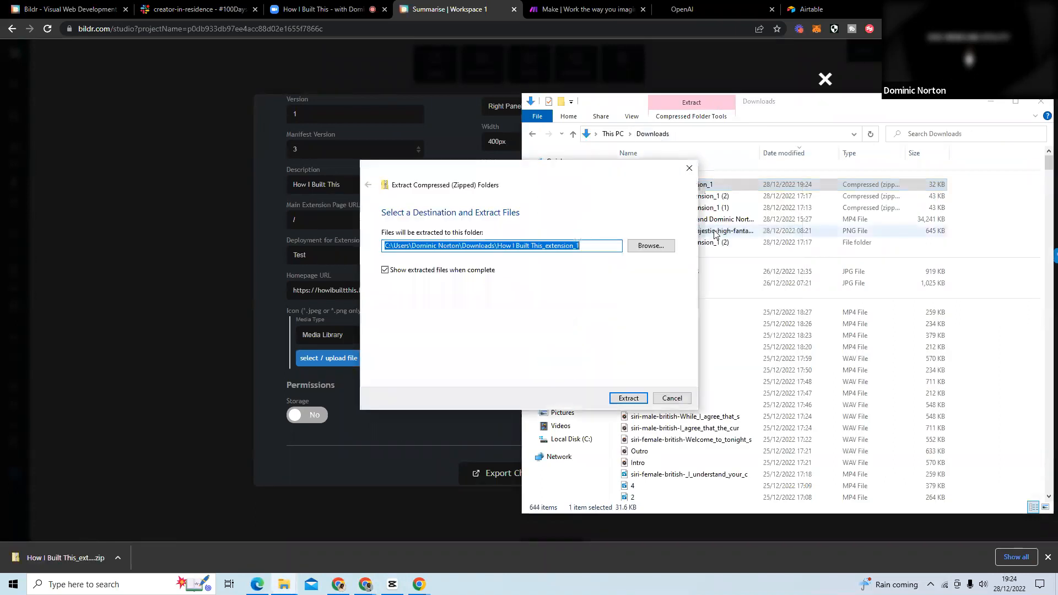
{"action": "left_click", "coordinate": [637, 395]}
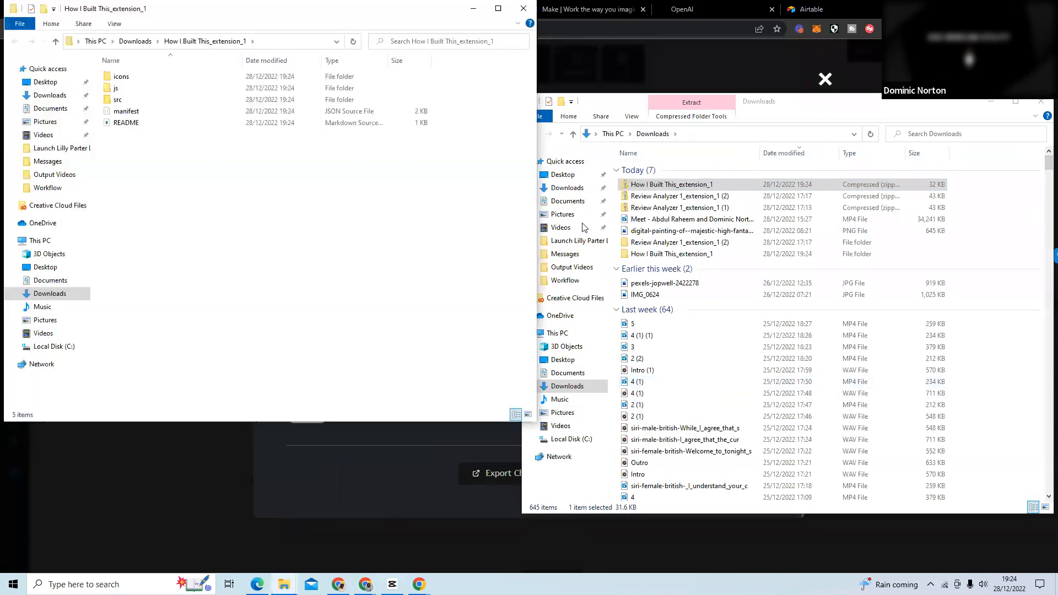
{"action": "left_click", "coordinate": [523, 8]}
{"action": "left_click", "coordinate": [1041, 101]}
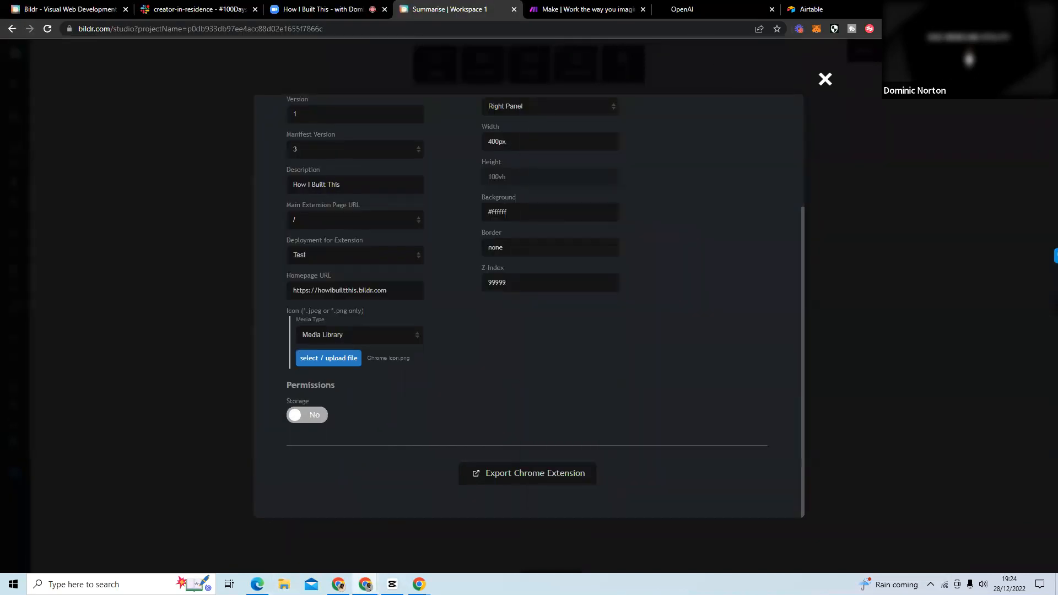
Open Chrome's extension management page in a new tab and disable the Review Analyzer 1 extension.
{"action": "key", "text": "ctrl+t"}
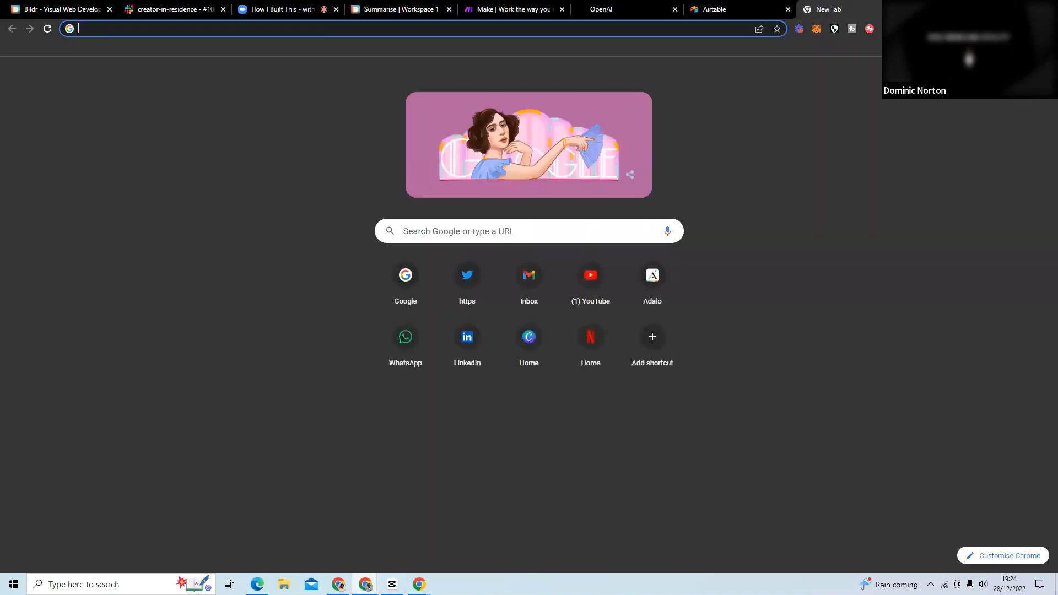
{"action": "left_click", "coordinate": [992, 29]}
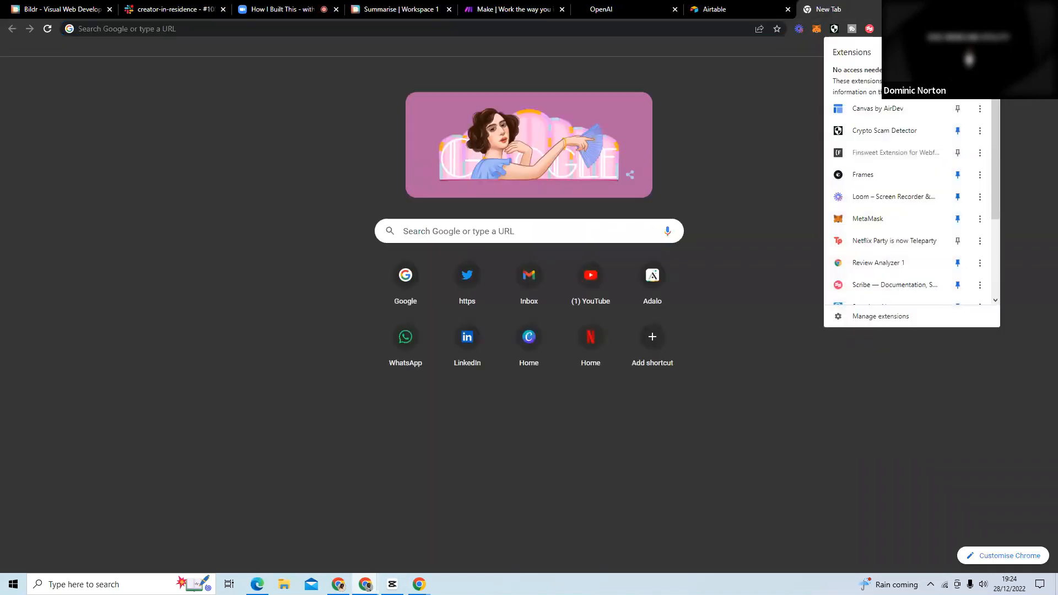
{"action": "left_click", "coordinate": [875, 318]}
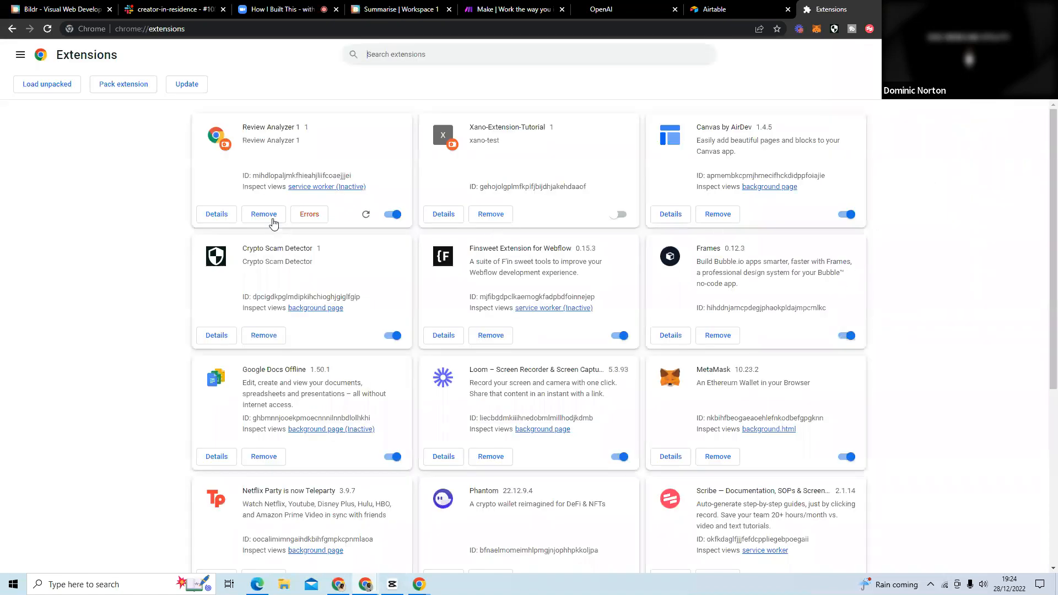
{"action": "left_click", "coordinate": [393, 215]}
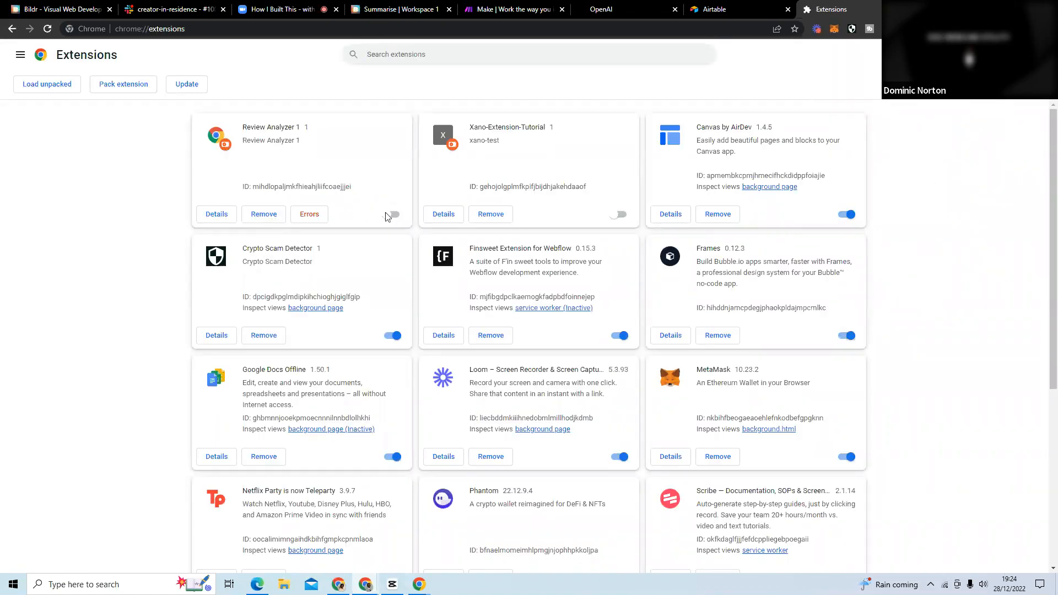
Load the unpacked extension from the How I Built This_extension_1 folder in Downloads.
{"action": "left_click", "coordinate": [36, 84]}
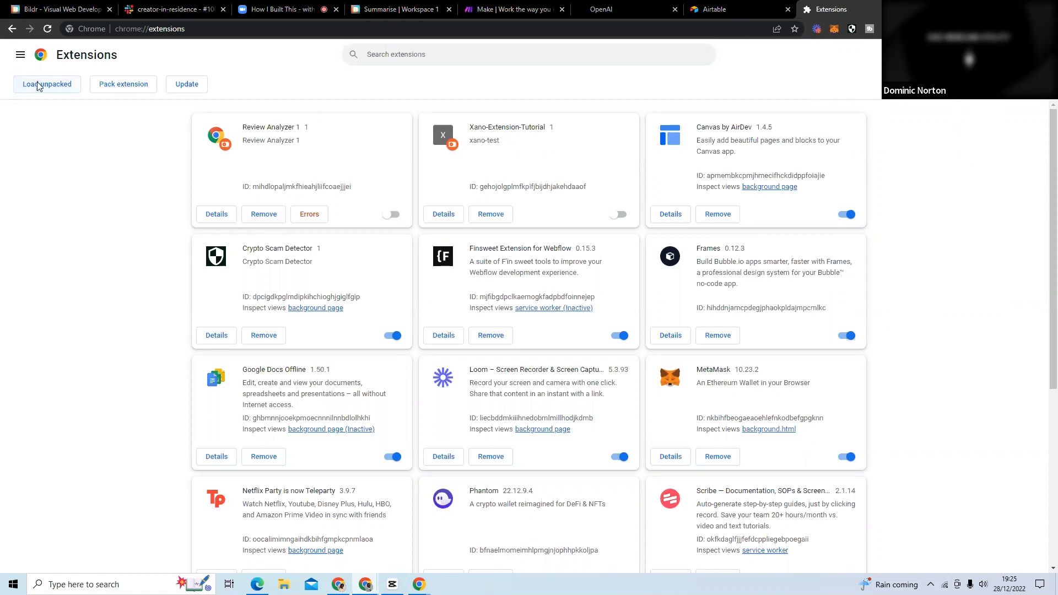
{"action": "left_click", "coordinate": [135, 27]}
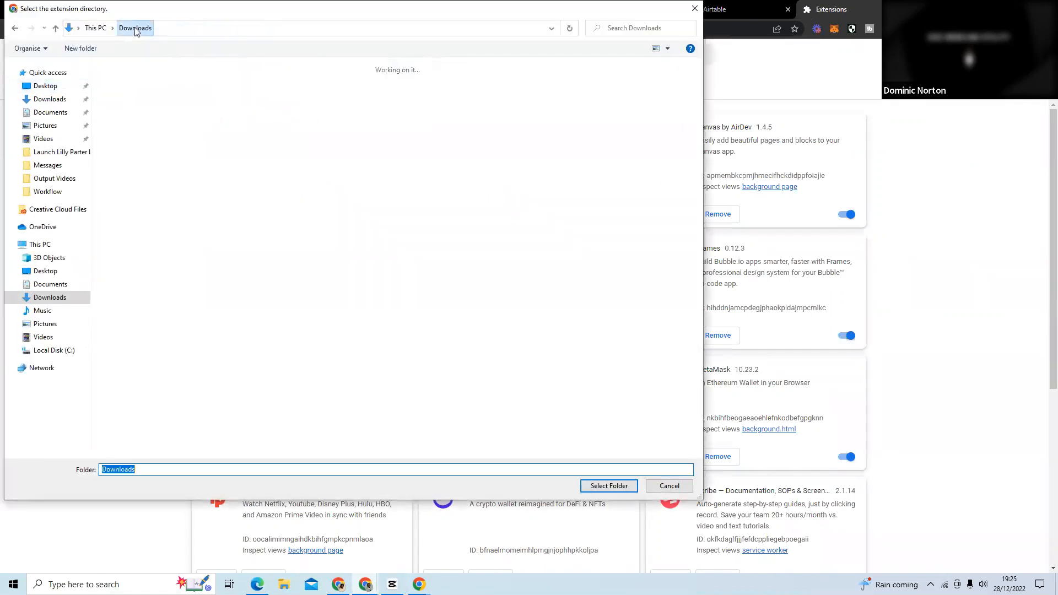
{"action": "left_click", "coordinate": [131, 105]}
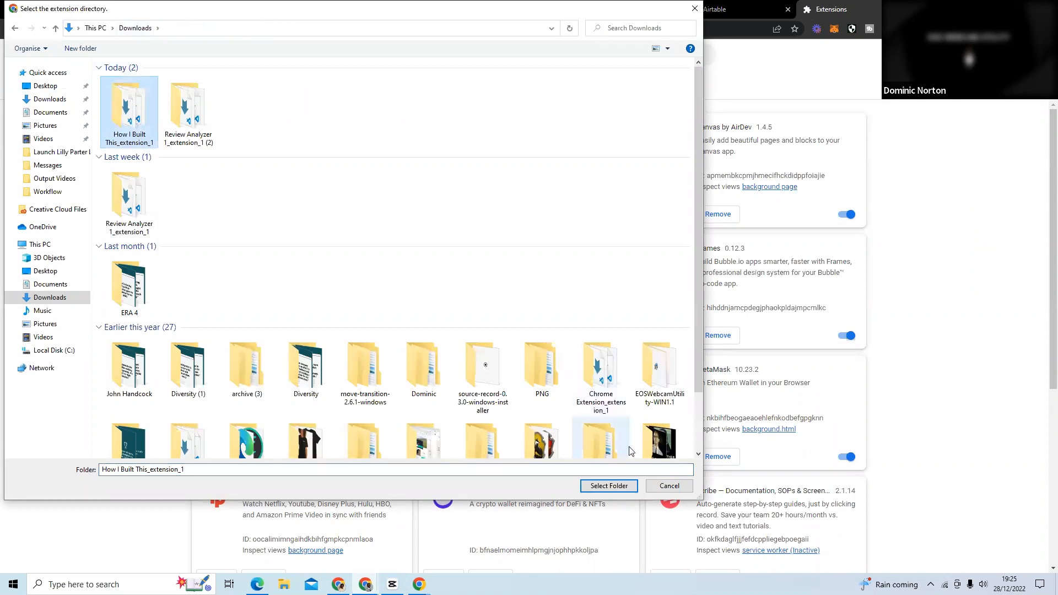
{"action": "left_click", "coordinate": [613, 490]}
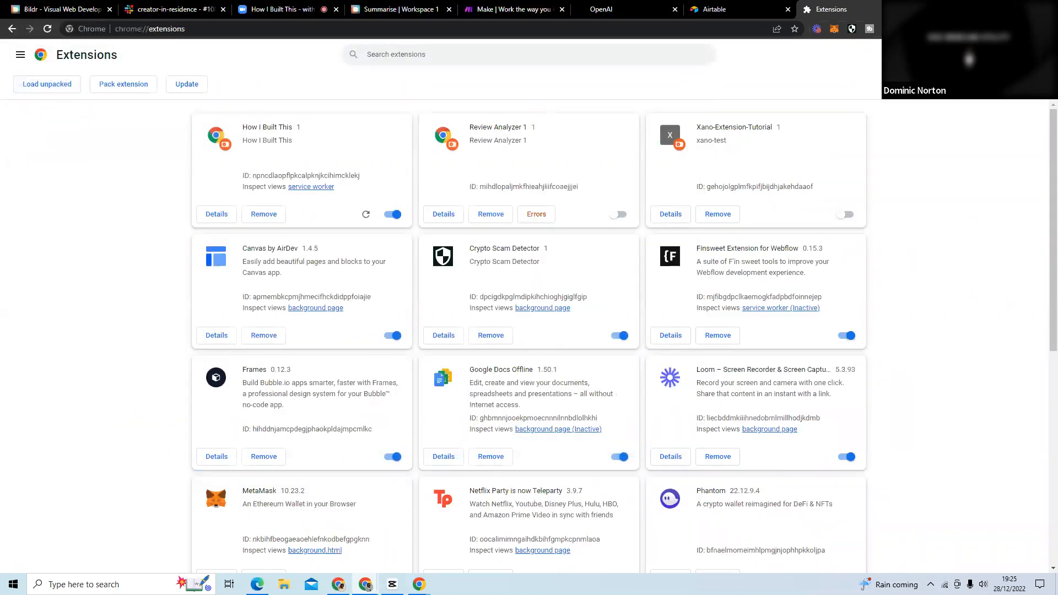
Pin the How I Built This extension to the browser toolbar.
{"action": "left_click", "coordinate": [993, 29]}
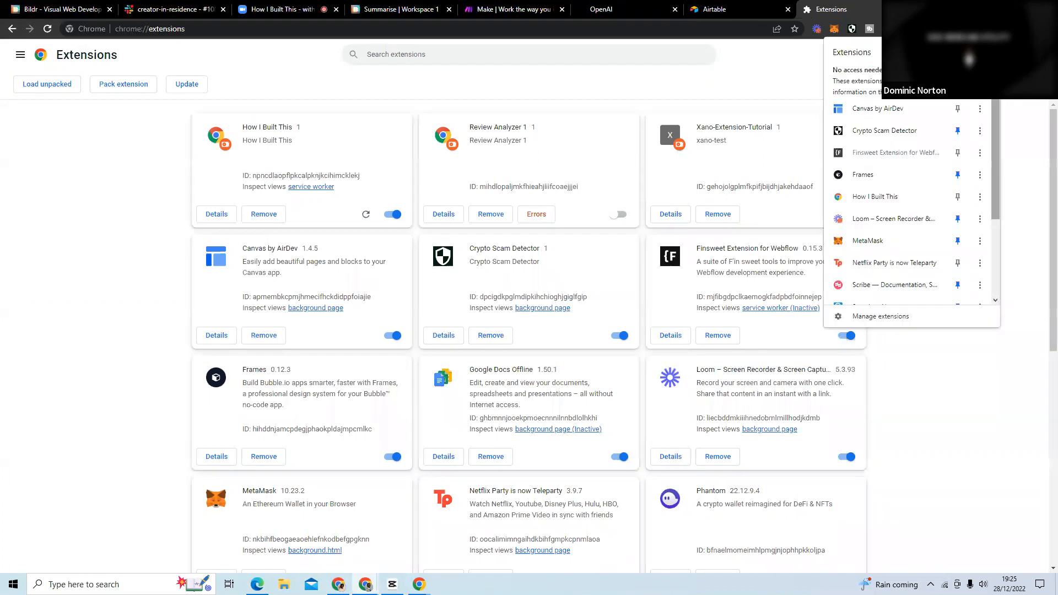
{"action": "left_click_drag", "start_coordinate": [997, 111], "coordinate": [988, 153]}
{"action": "left_click", "coordinate": [959, 135]}
{"action": "left_click", "coordinate": [1019, 126]}
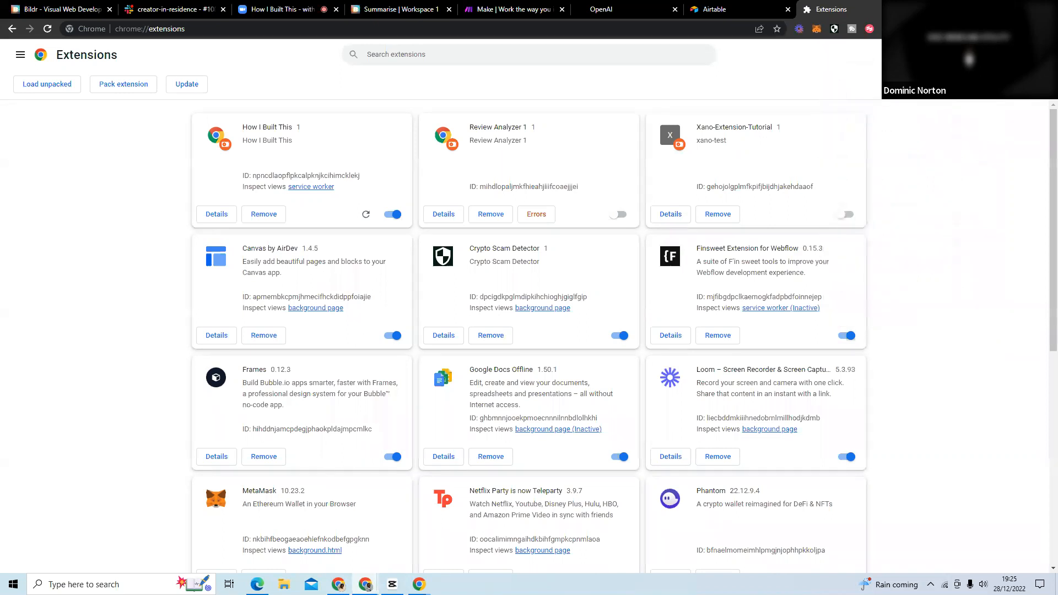
Close the extension management page and open Twitter in a new tab to test the extension.
{"action": "key", "text": "ctrl+w"}
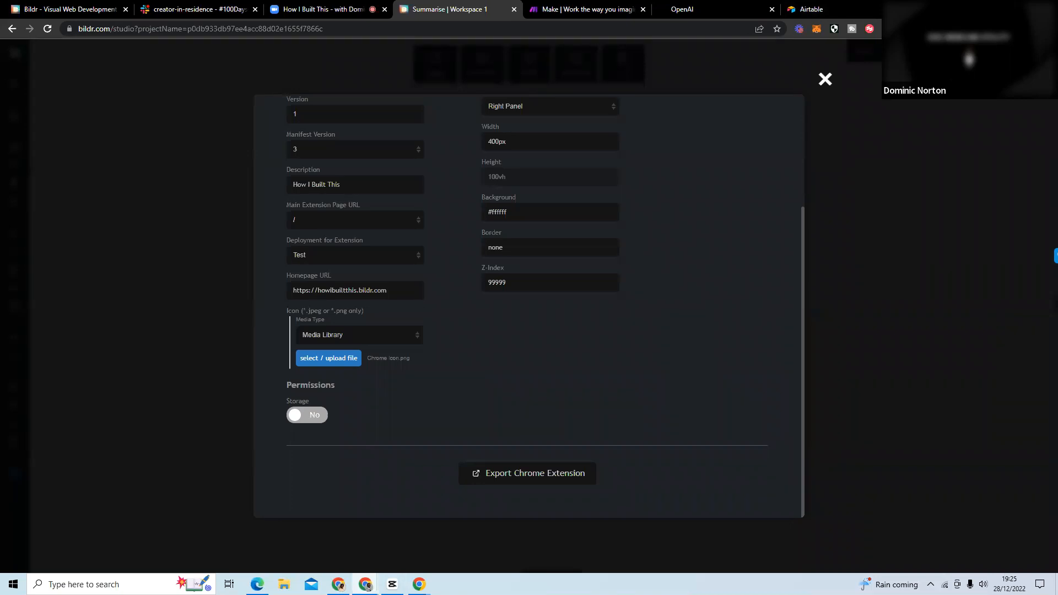
{"action": "key", "text": "ctrl+t"}
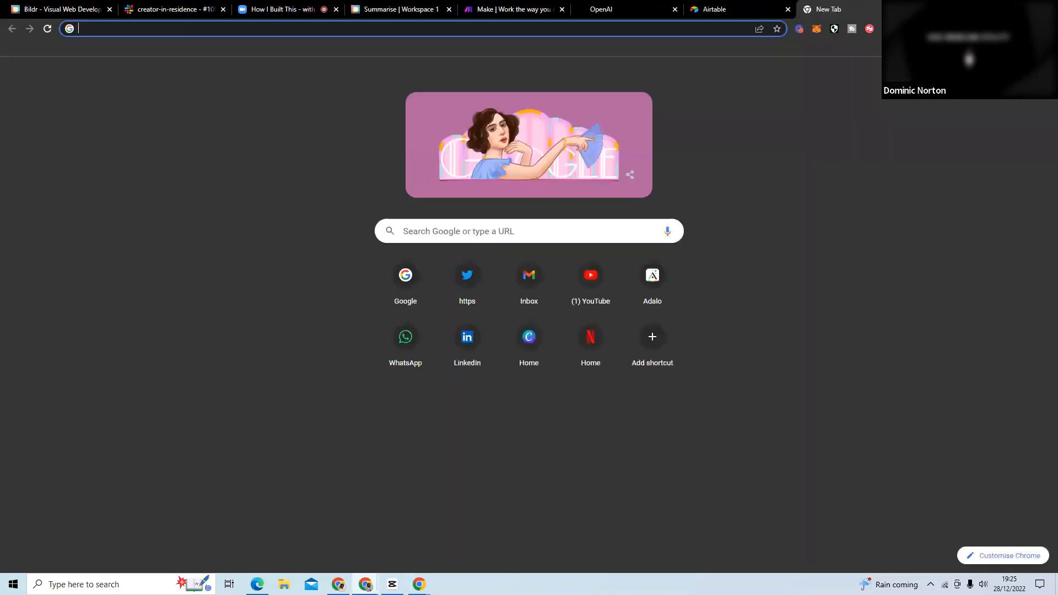
{"action": "type", "text": "tw"}
{"action": "key", "text": "Return"}
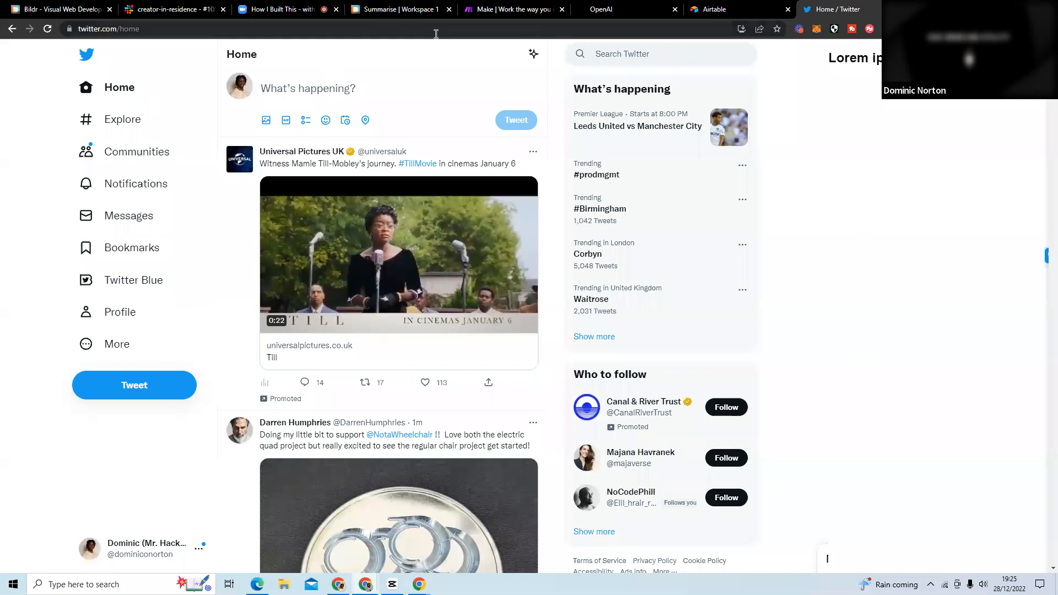
Return to the Bildr project, close the export dialog and check the actions in the Page Load, Page Binding and Get Domain flows.
{"action": "left_click", "coordinate": [392, 12]}
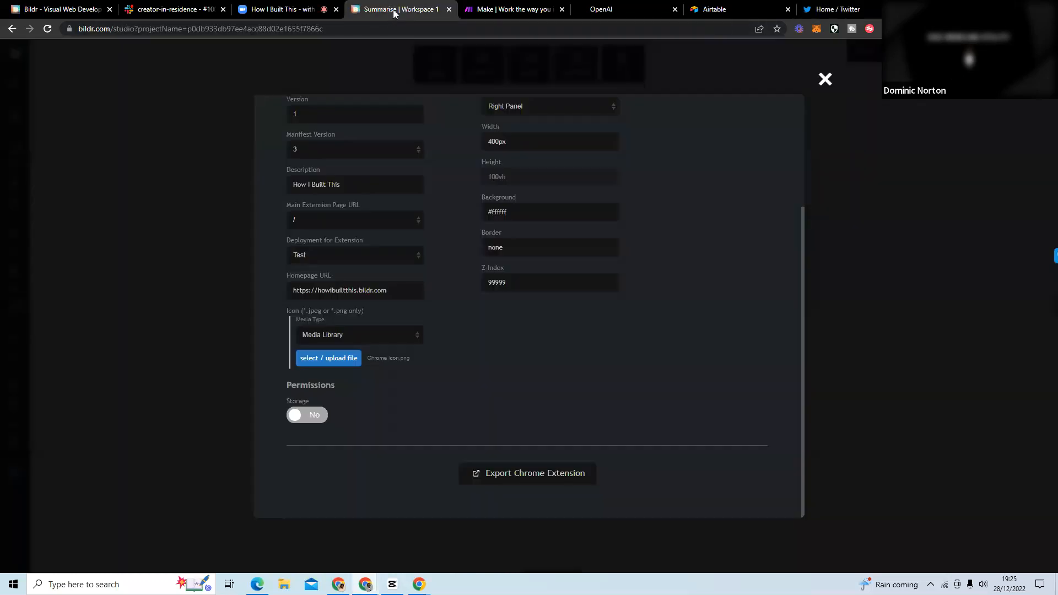
{"action": "left_click", "coordinate": [825, 80]}
{"action": "left_click", "coordinate": [426, 300]}
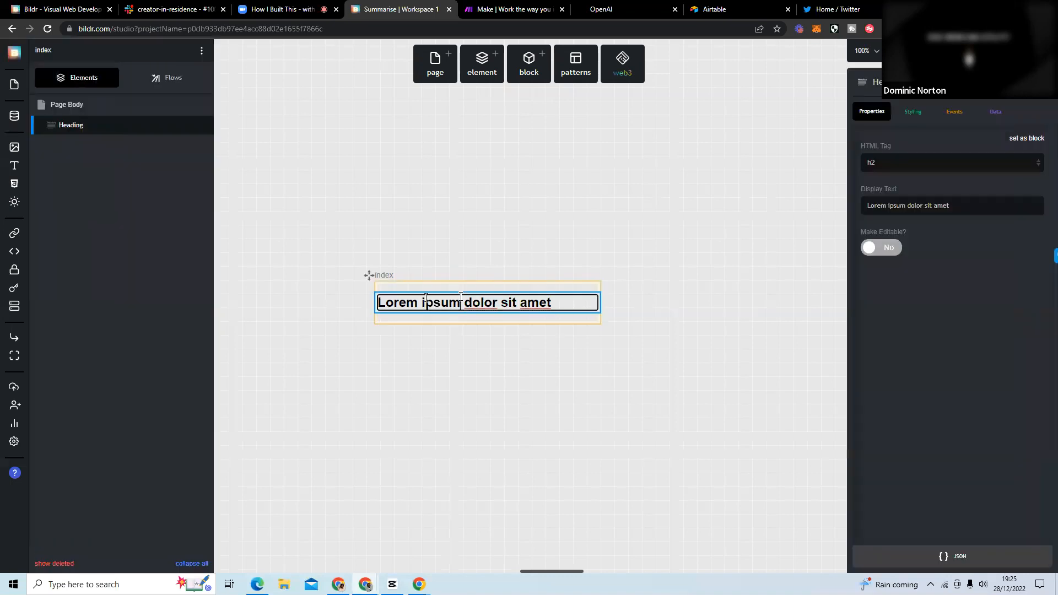
{"action": "left_click", "coordinate": [160, 80]}
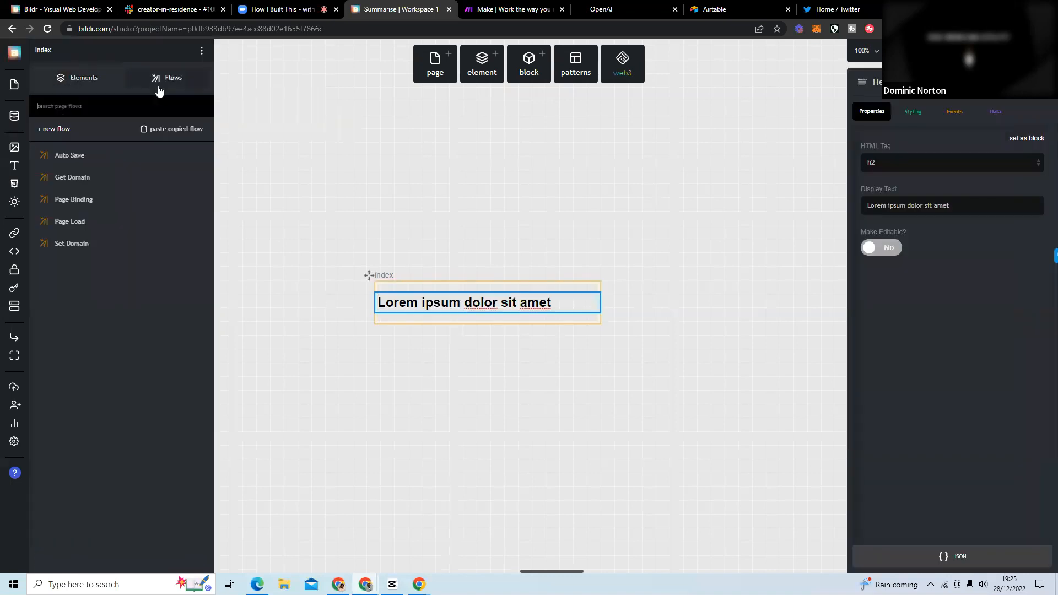
{"action": "left_click", "coordinate": [90, 221]}
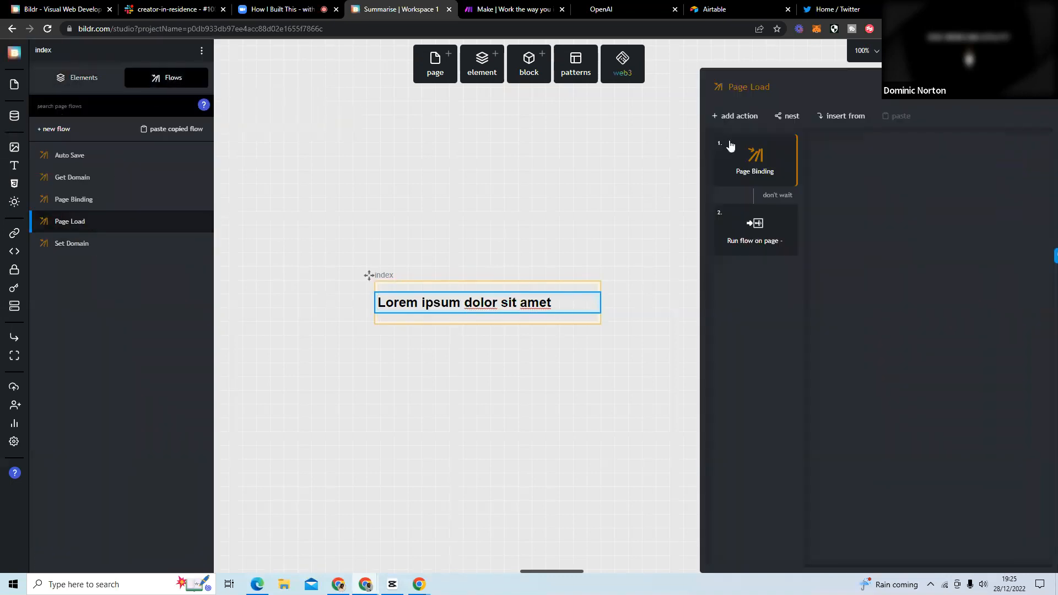
{"action": "left_click", "coordinate": [751, 165]}
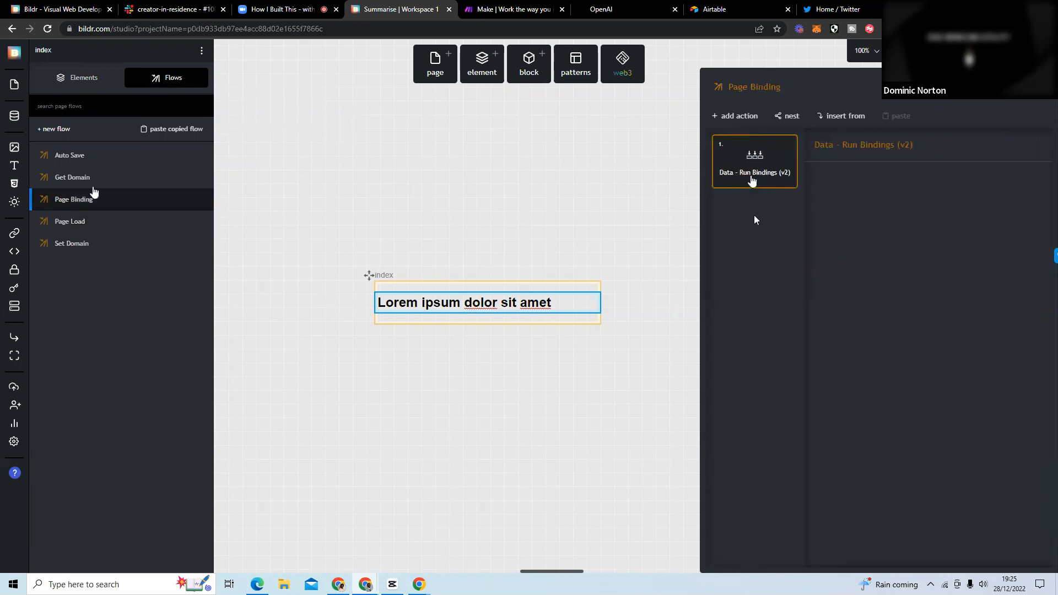
{"action": "left_click", "coordinate": [91, 224]}
{"action": "left_click", "coordinate": [759, 243]}
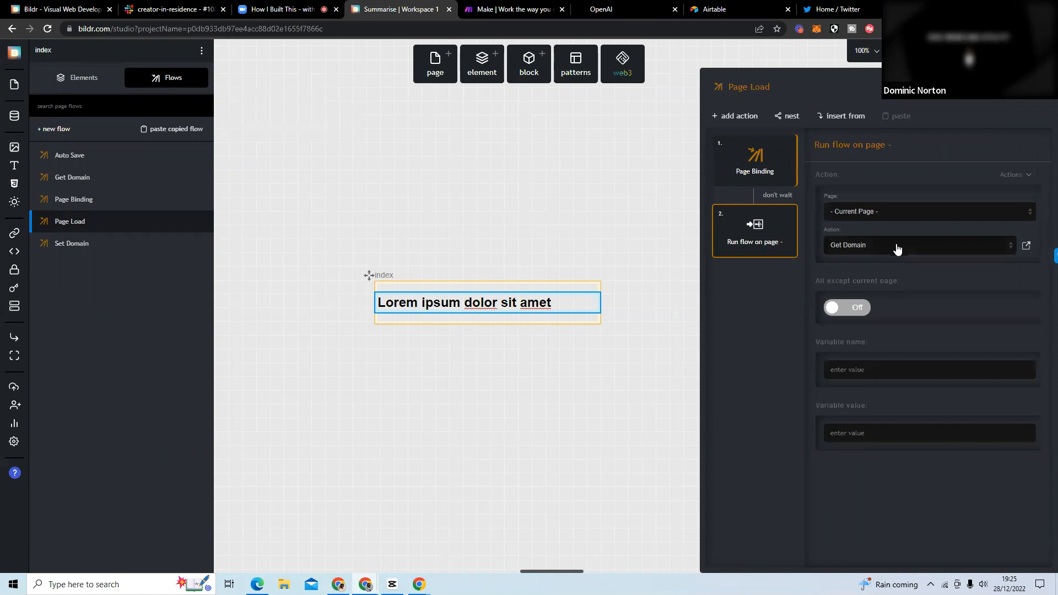
{"action": "left_click", "coordinate": [104, 180]}
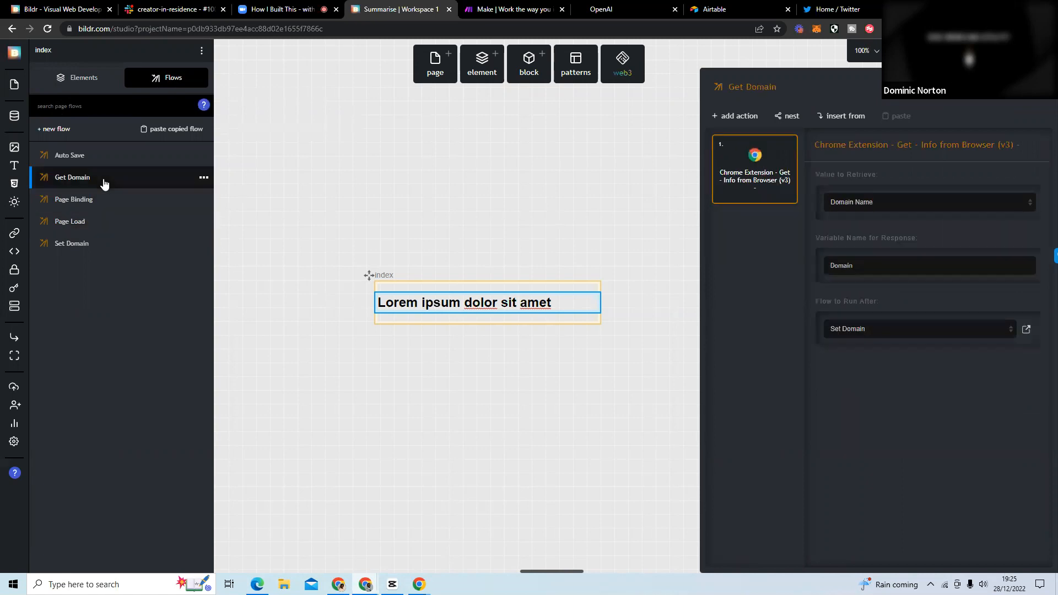
Reload the Twitter page to retest the extension's domain heading.
{"action": "left_click", "coordinate": [839, 10]}
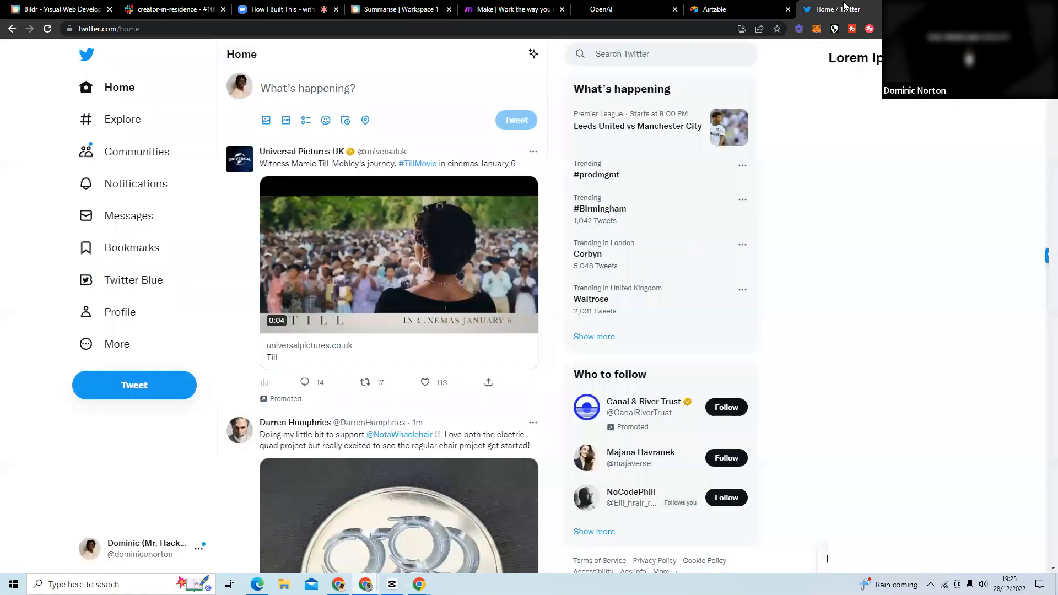
{"action": "left_click", "coordinate": [47, 30]}
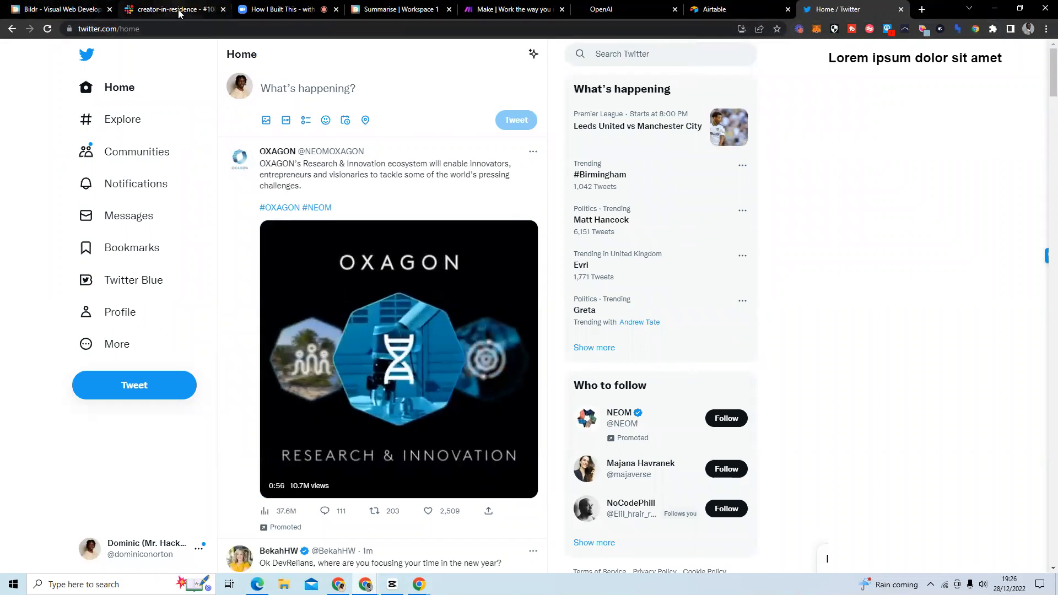
Check the target element and Domain variable of the Set Domain flow's set value action in the Bildr project.
{"action": "left_click", "coordinate": [382, 11]}
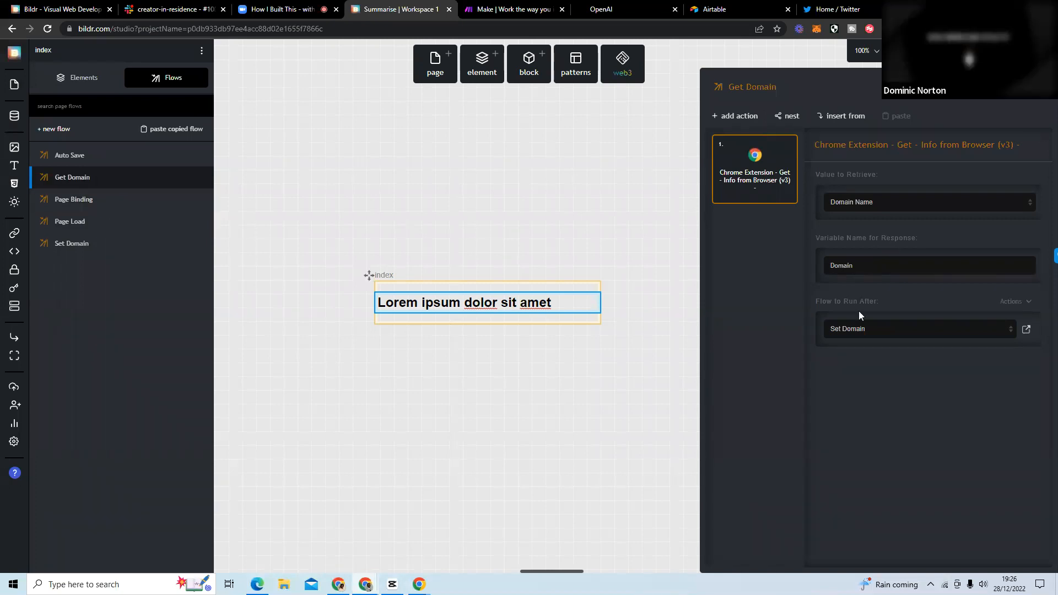
{"action": "left_click", "coordinate": [104, 238]}
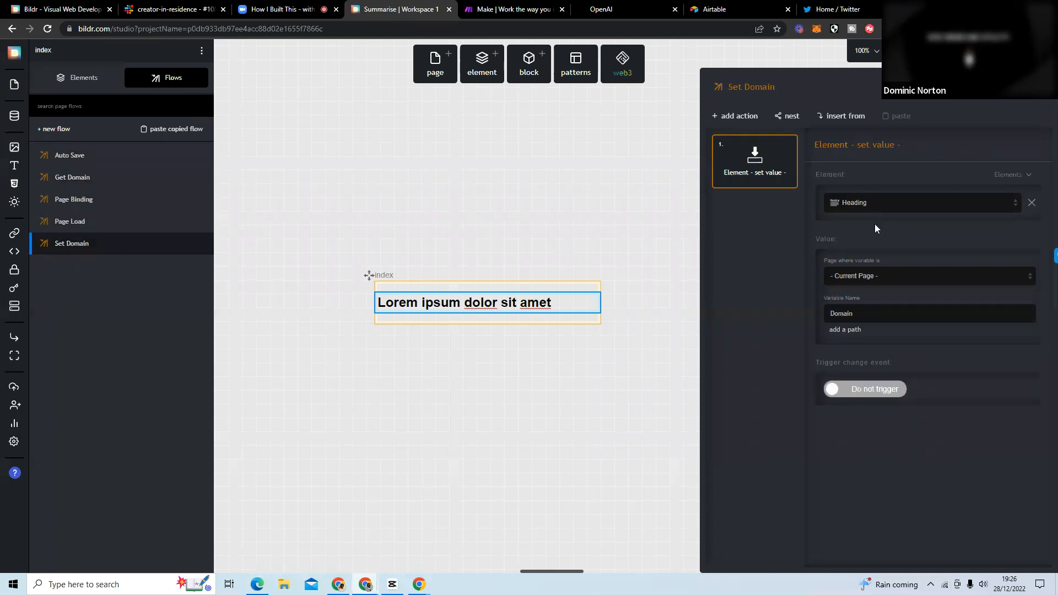
{"action": "left_click", "coordinate": [867, 313]}
{"action": "left_click", "coordinate": [865, 333]}
Publish the project again from Development to Test.
{"action": "left_click", "coordinate": [932, 50]}
{"action": "left_click", "coordinate": [926, 151]}
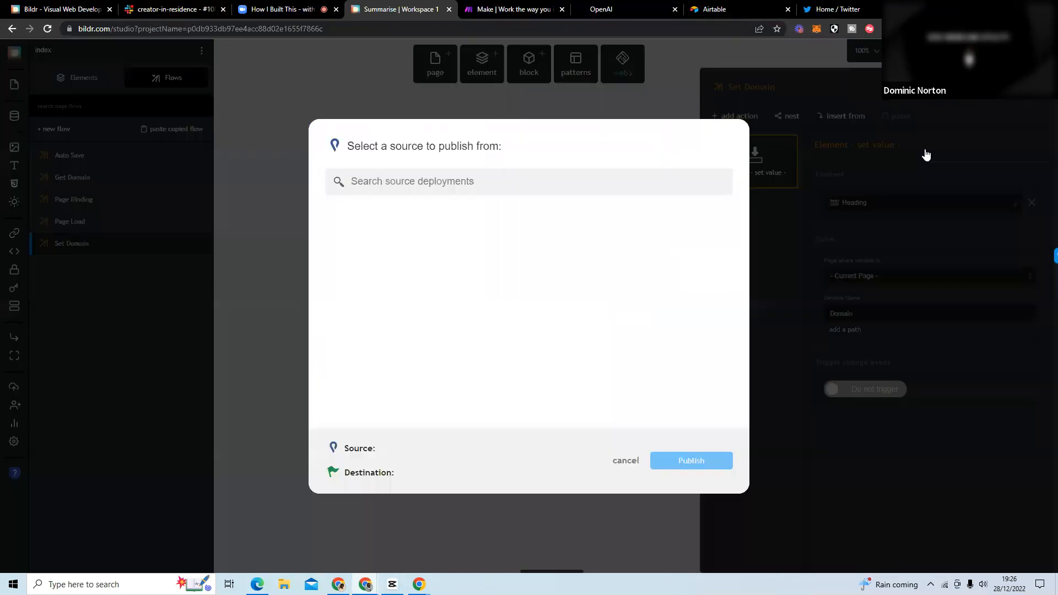
{"action": "left_click", "coordinate": [519, 214]}
{"action": "left_click", "coordinate": [519, 212]}
{"action": "left_click", "coordinate": [699, 465]}
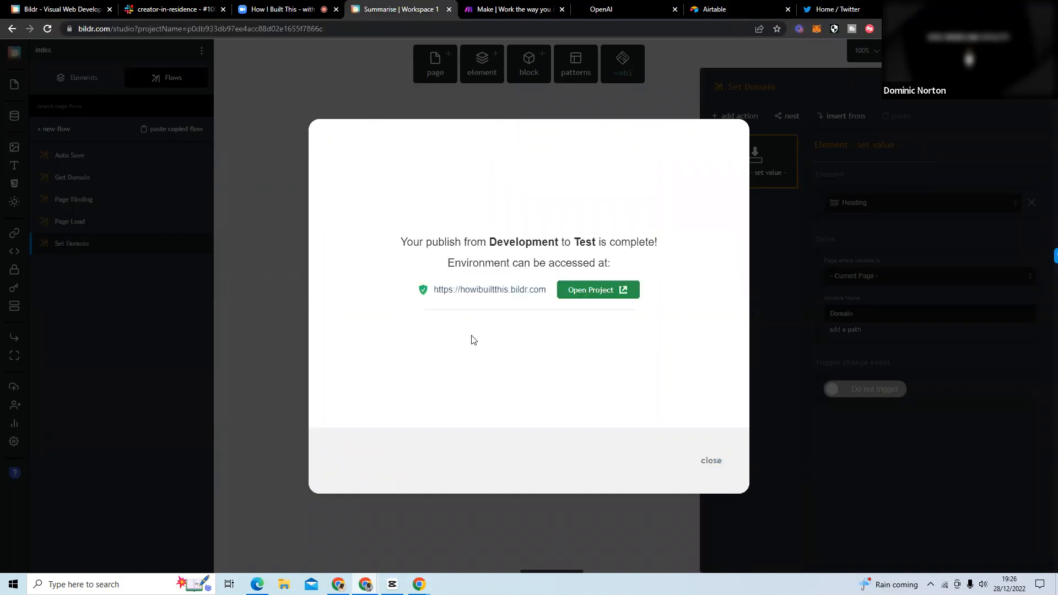
Close the publish confirmation and reload the Twitter page to retest the extension's domain heading.
{"action": "left_click", "coordinate": [711, 461]}
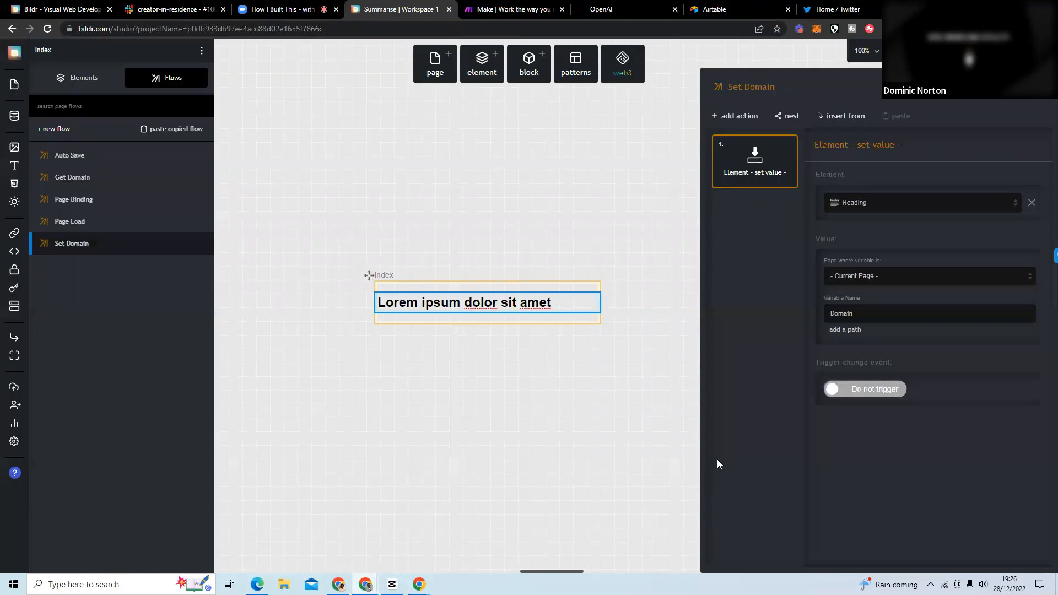
{"action": "left_click", "coordinate": [841, 9]}
{"action": "left_click", "coordinate": [48, 29]}
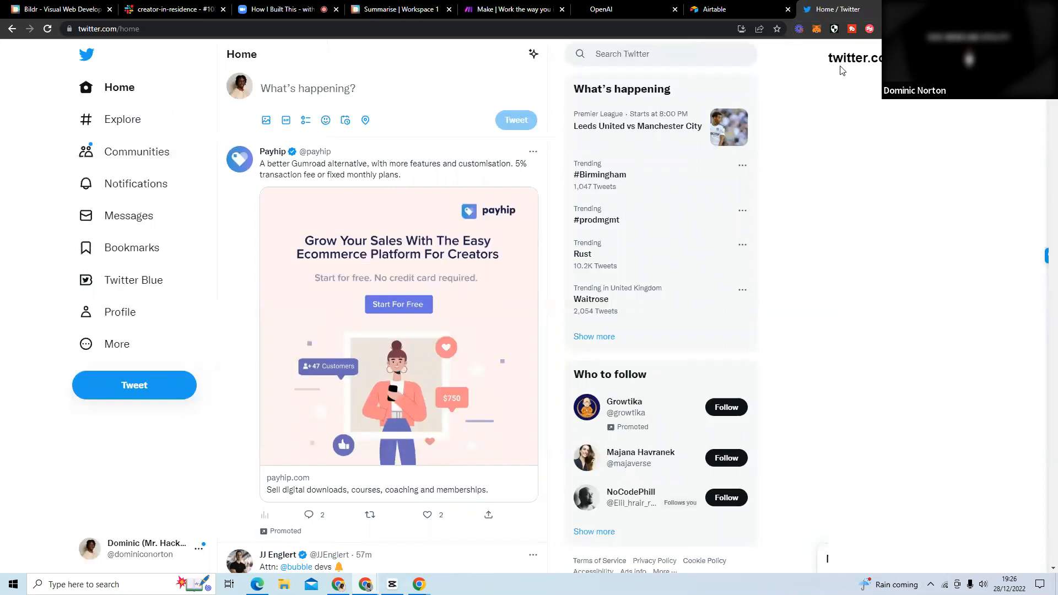
Test the extension's domain heading on google.com and amazon.co.uk.
{"action": "left_click", "coordinate": [660, 35]}
{"action": "type", "text": "google.com"}
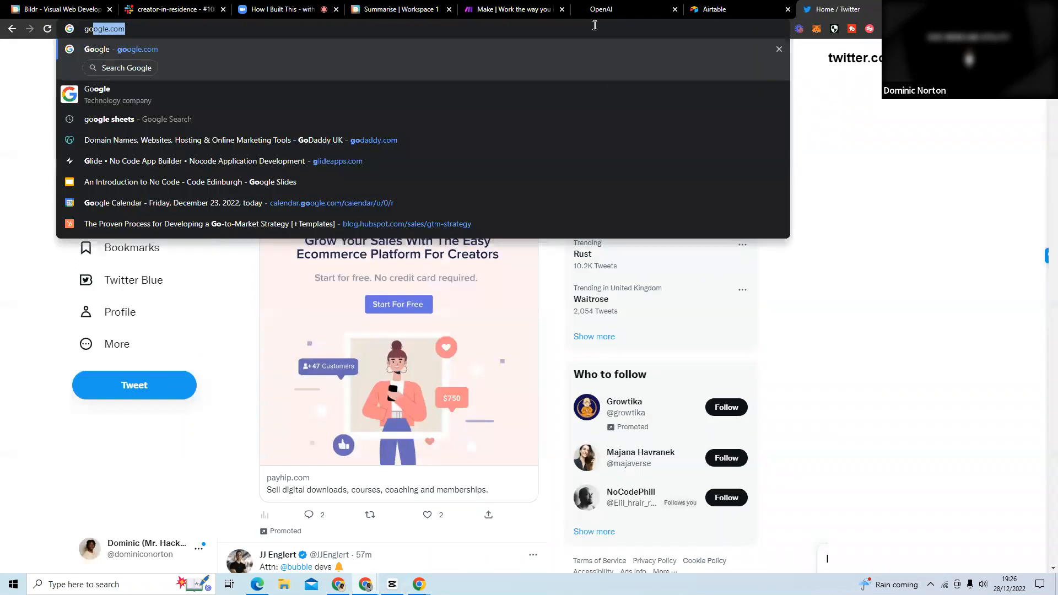
{"action": "key", "text": "Return"}
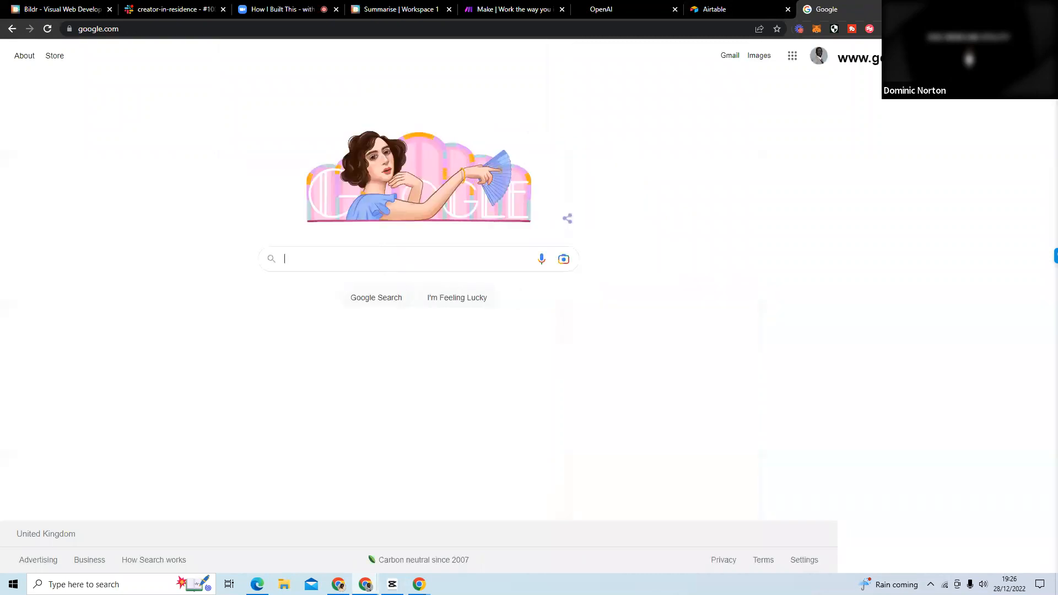
{"action": "left_click", "coordinate": [669, 28]}
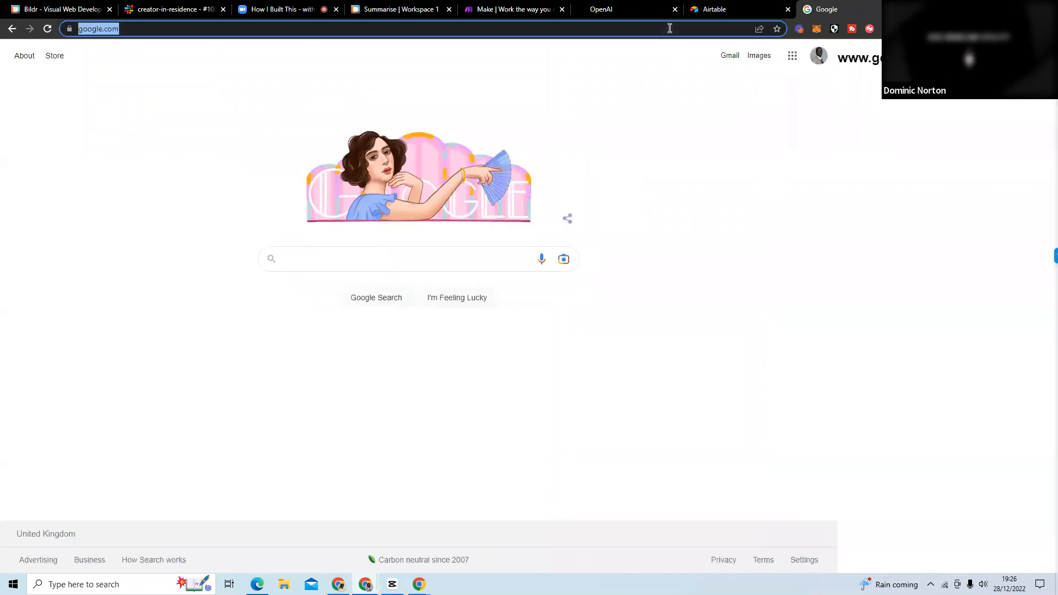
{"action": "type", "text": "amazon.co.uk"}
{"action": "key", "text": "Return"}
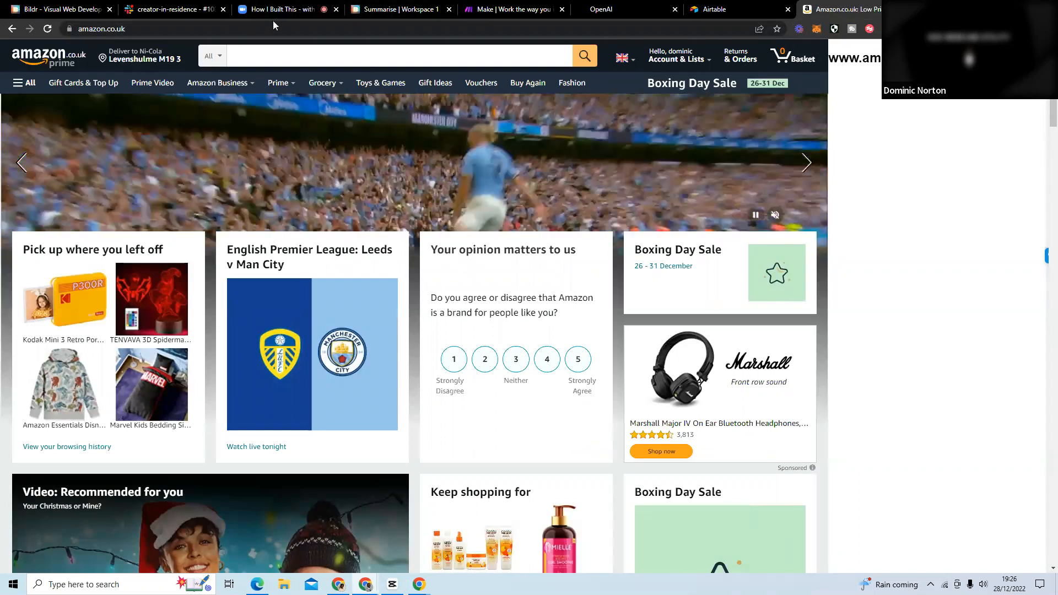
Return to the Bildr project and add a Text / Paragraph element below the heading on the index page.
{"action": "left_click", "coordinate": [102, 11]}
{"action": "left_click", "coordinate": [352, 11]}
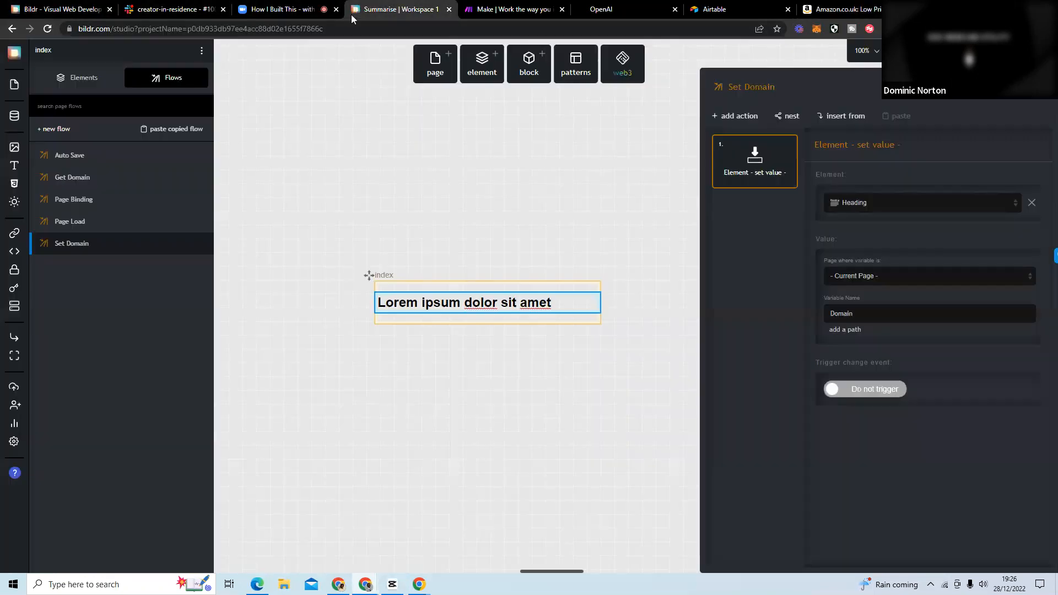
{"action": "left_click", "coordinate": [432, 350]}
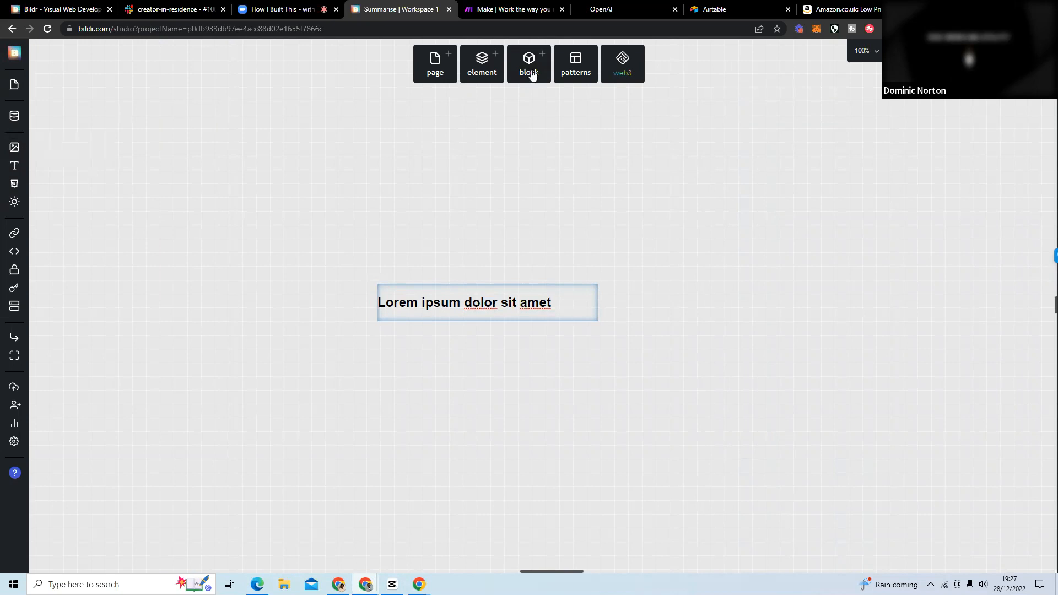
{"action": "left_click", "coordinate": [483, 68]}
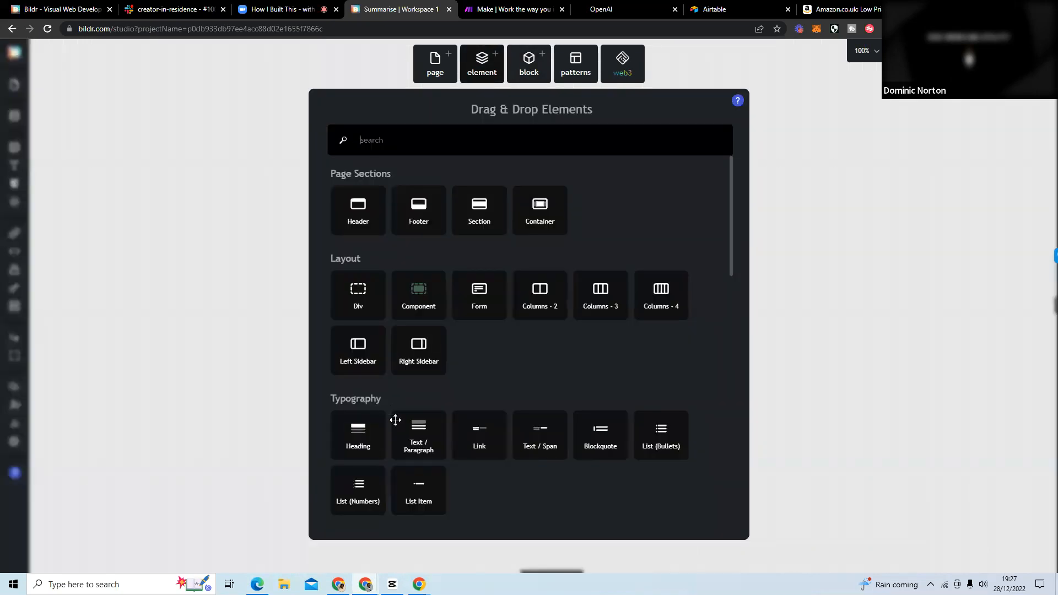
{"action": "left_click_drag", "start_coordinate": [415, 440], "coordinate": [426, 306]}
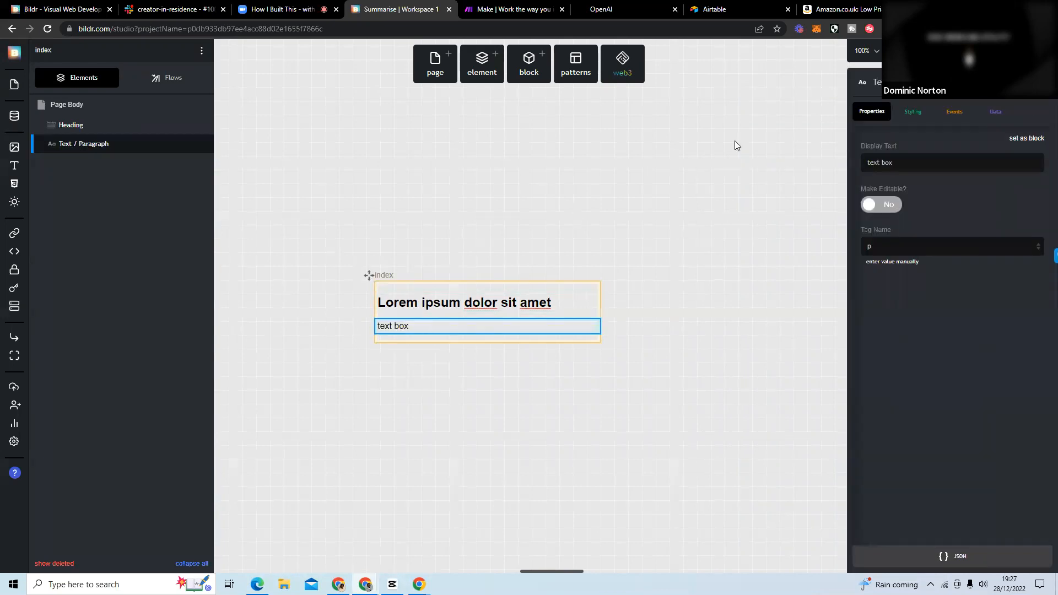
Publish the project from Development to Test and reload the Amazon page to check the updated extension.
{"action": "left_click", "coordinate": [973, 51]}
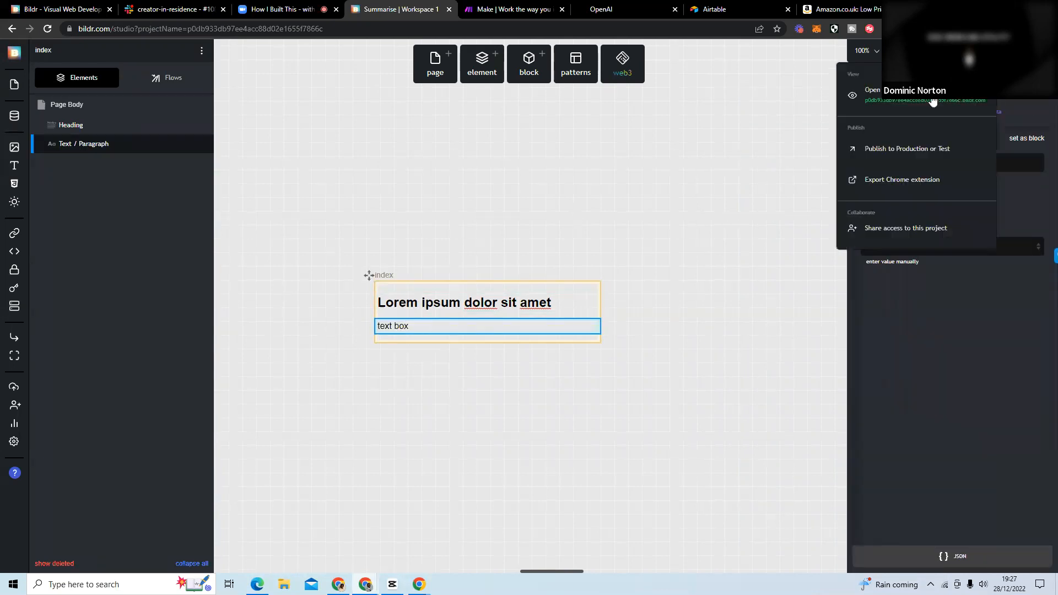
{"action": "left_click", "coordinate": [892, 157]}
{"action": "left_click", "coordinate": [481, 218]}
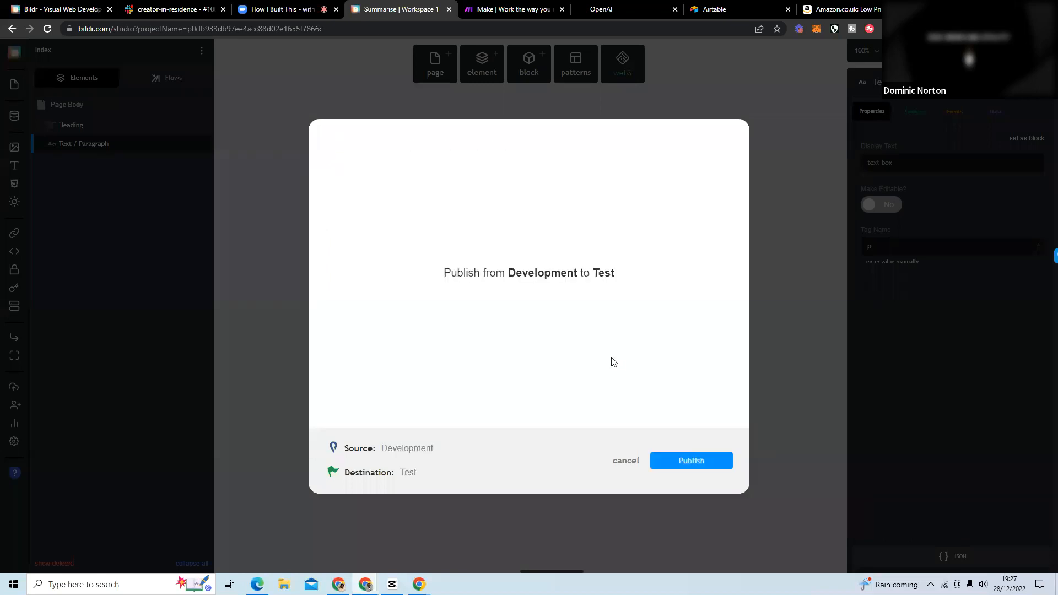
{"action": "left_click", "coordinate": [708, 466]}
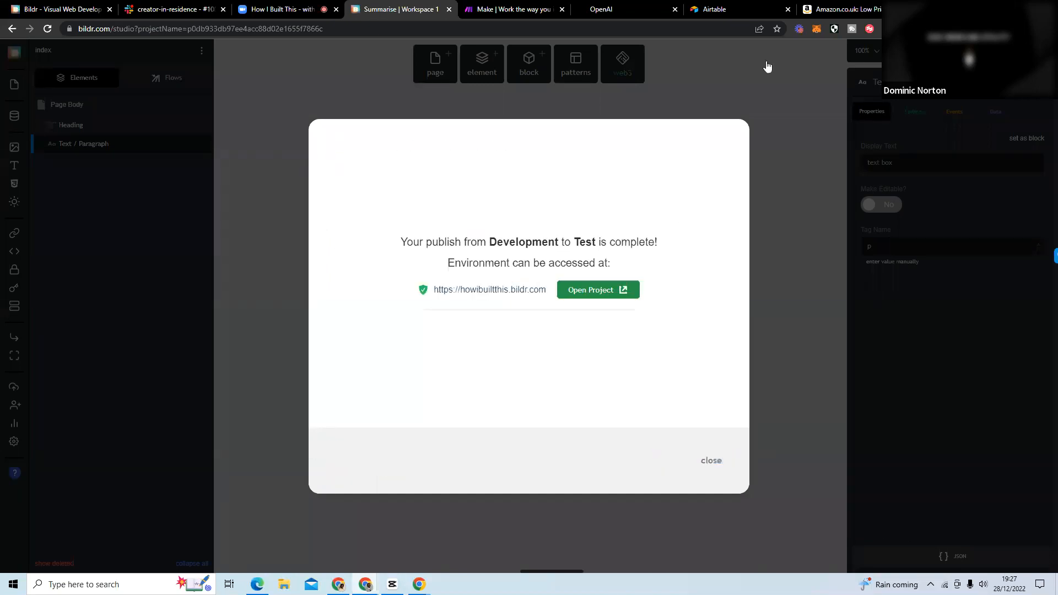
{"action": "left_click", "coordinate": [829, 9]}
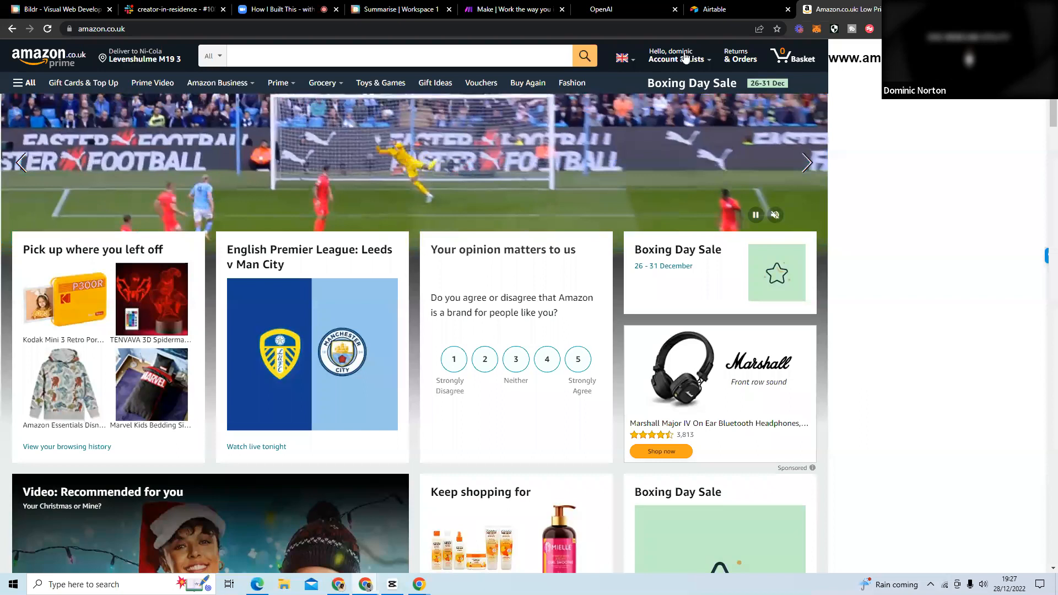
{"action": "left_click", "coordinate": [47, 28]}
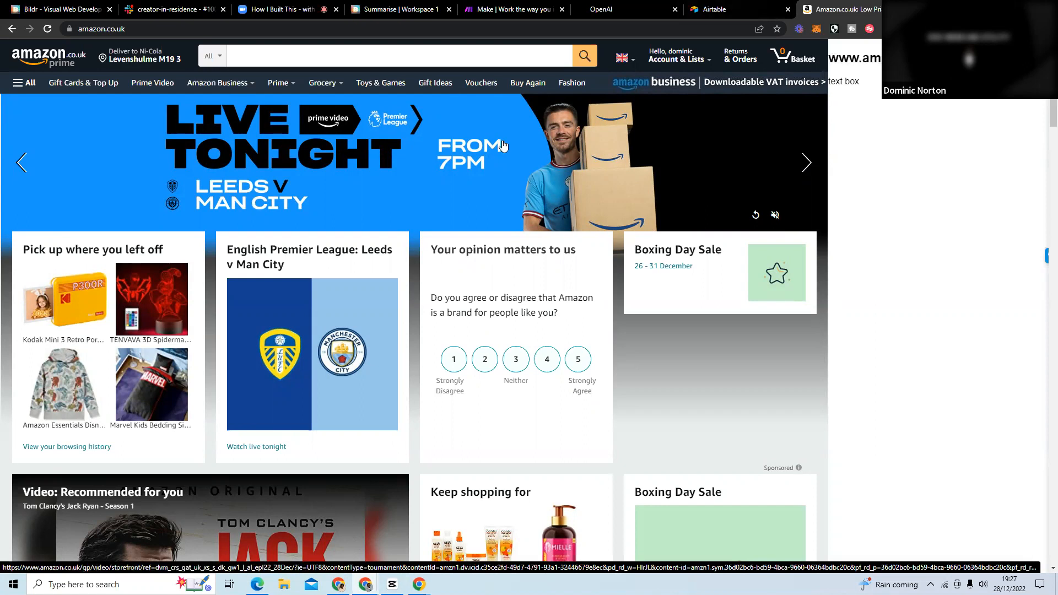
Switch to the OpenAI site and open its examples page, beta.openai.com/examples, in a new tab.
{"action": "left_click_drag", "start_coordinate": [633, 12], "coordinate": [831, 8]}
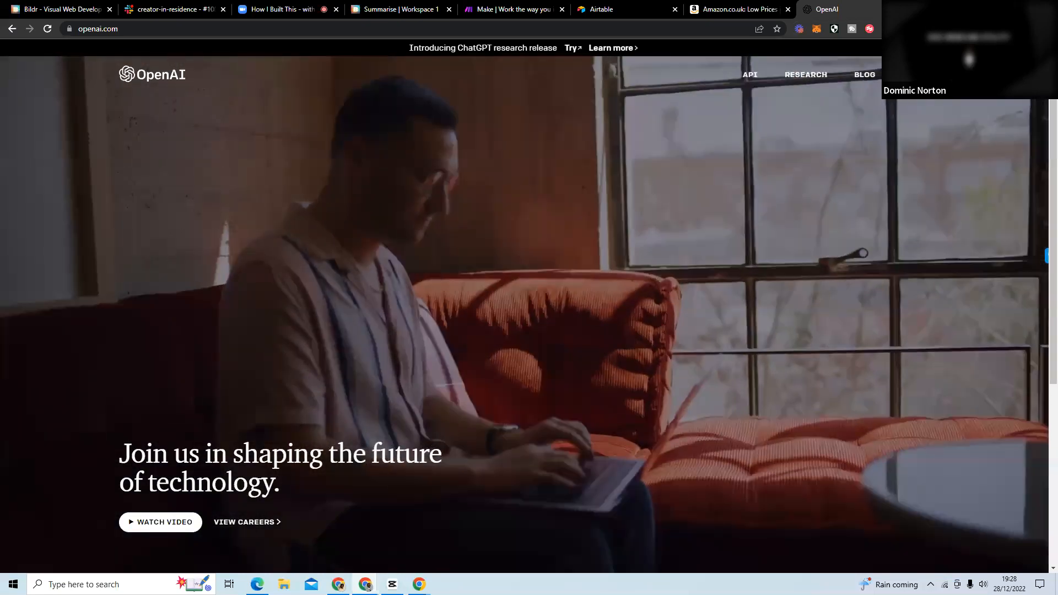
{"action": "key", "text": "ctrl+t"}
{"action": "type", "text": "bet"}
{"action": "key", "text": "Return"}
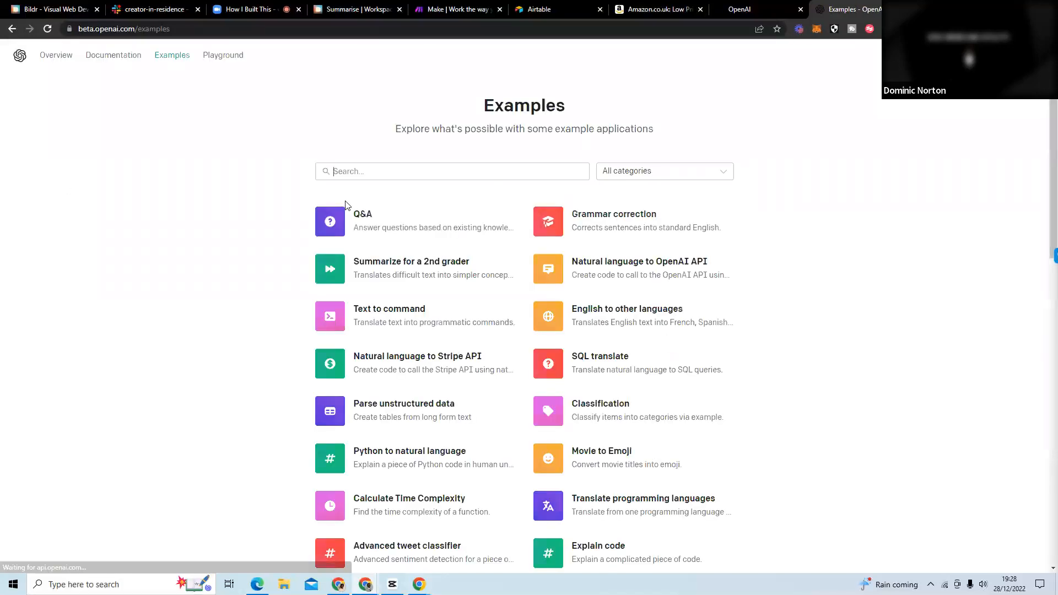
Browse the example applications, review the Summarize for a 2nd grader example and open it in the Playground.
{"action": "scroll", "coordinate": [259, 290], "scroll_direction": "down", "scroll_amount": 7}
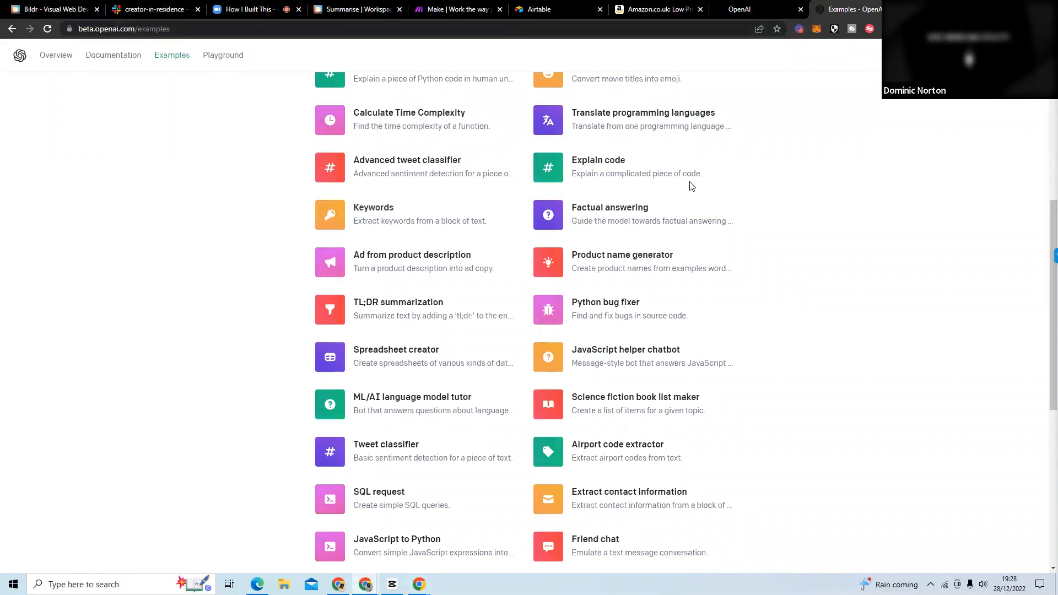
{"action": "scroll", "coordinate": [396, 422], "scroll_direction": "down", "scroll_amount": 1}
{"action": "scroll", "coordinate": [396, 422], "scroll_direction": "down", "scroll_amount": 4}
{"action": "scroll", "coordinate": [541, 399], "scroll_direction": "up", "scroll_amount": 11}
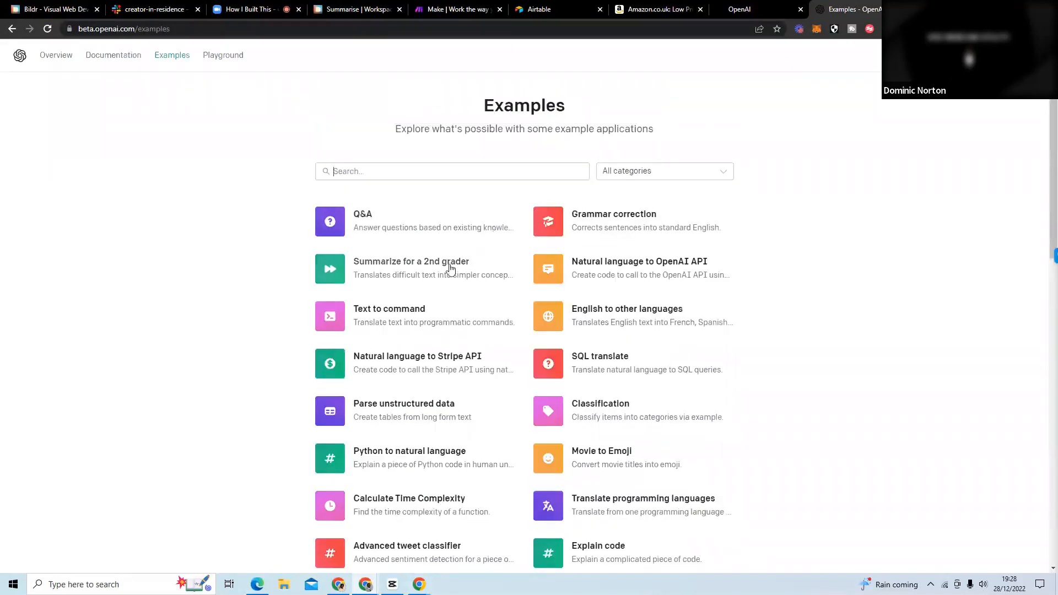
{"action": "left_click", "coordinate": [419, 276]}
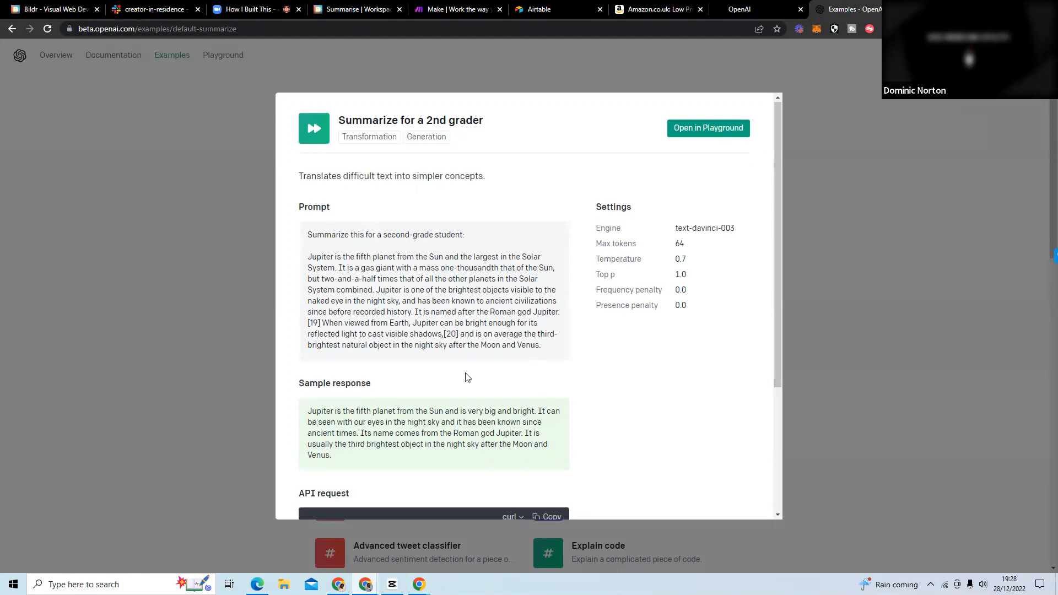
{"action": "scroll", "coordinate": [467, 378], "scroll_direction": "down", "scroll_amount": 3}
{"action": "scroll", "coordinate": [440, 271], "scroll_direction": "up", "scroll_amount": 3}
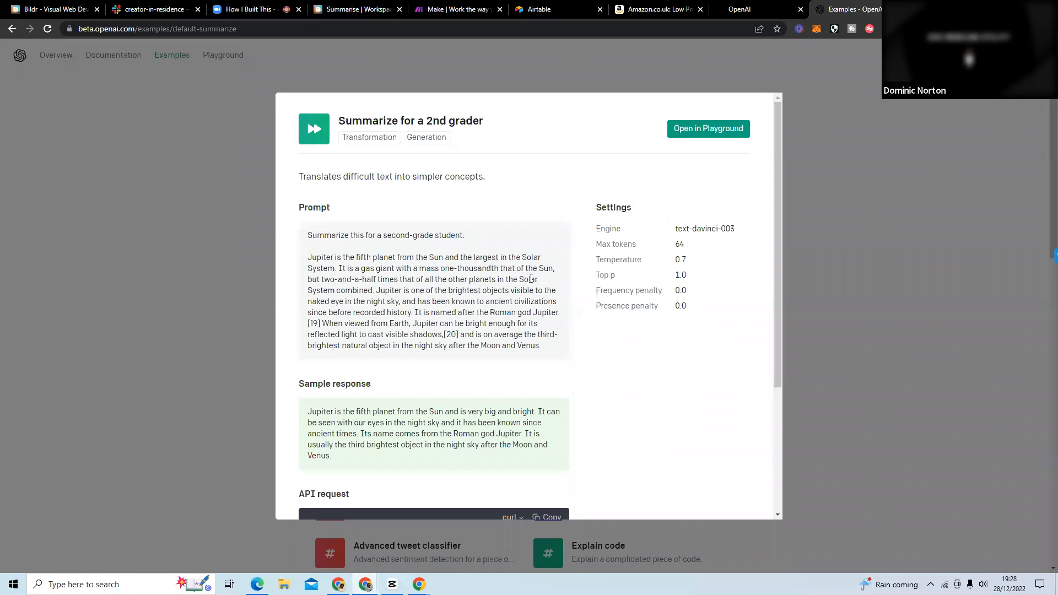
{"action": "left_click", "coordinate": [707, 129]}
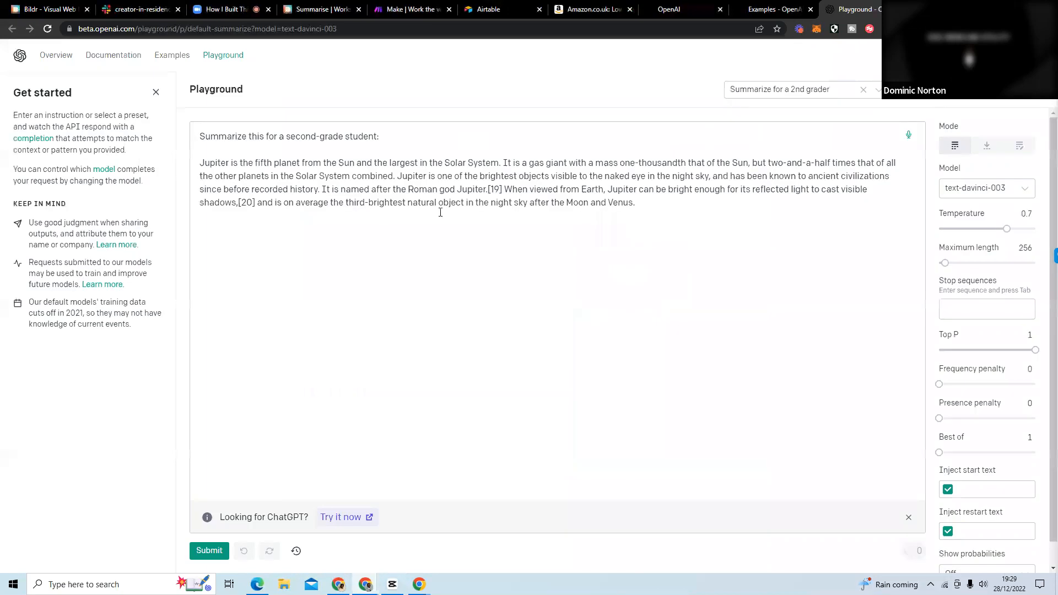
Examine the summarization instruction and the Jupiter passage that make up the Playground prompt.
{"action": "left_click_drag", "start_coordinate": [393, 138], "coordinate": [195, 120]}
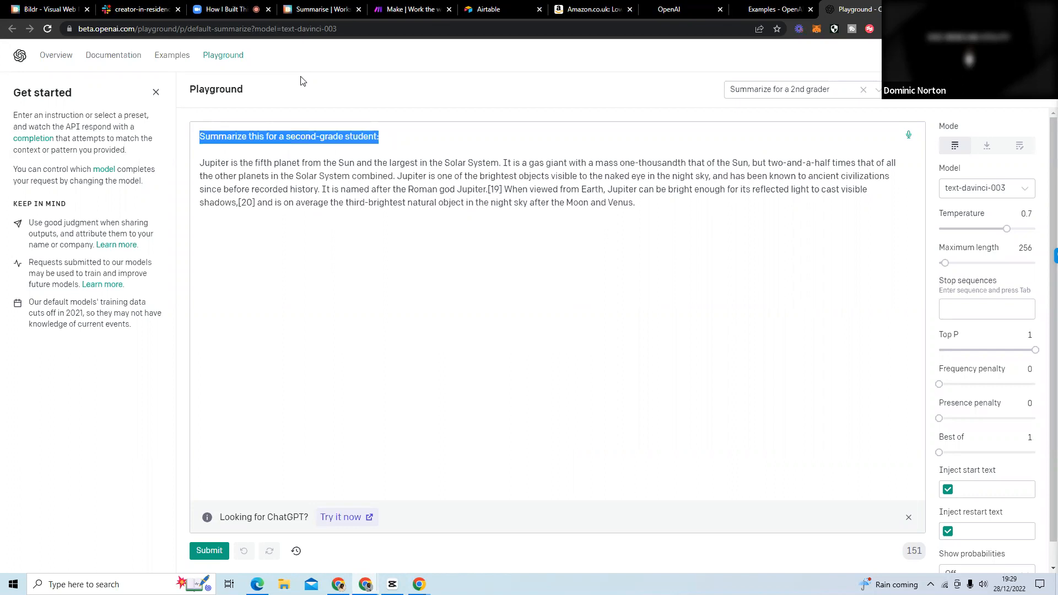
{"action": "left_click_drag", "start_coordinate": [638, 203], "coordinate": [200, 164]}
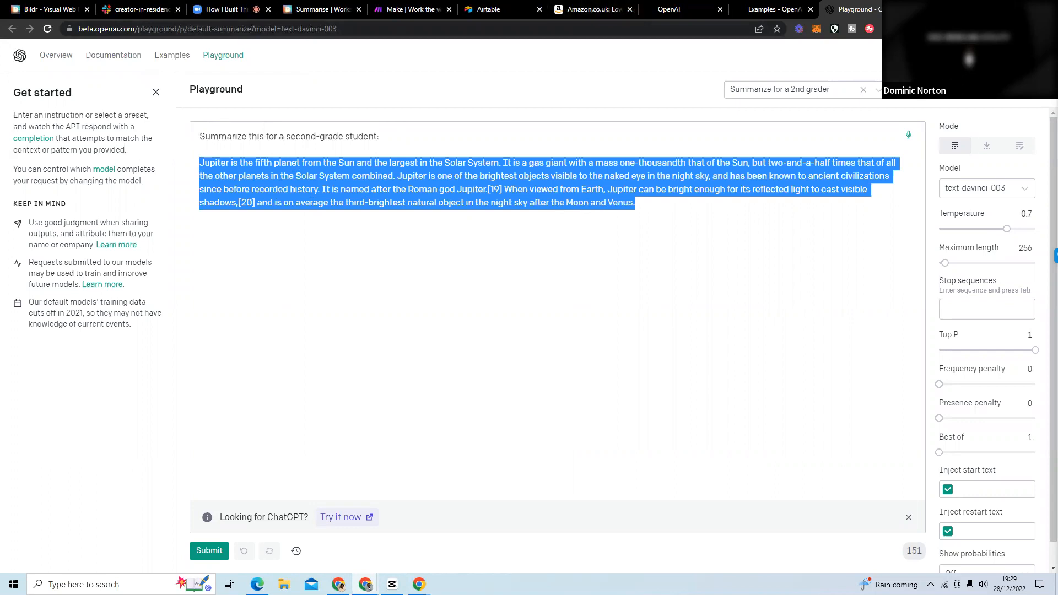
{"action": "left_click", "coordinate": [1020, 8]}
{"action": "left_click", "coordinate": [960, 45]}
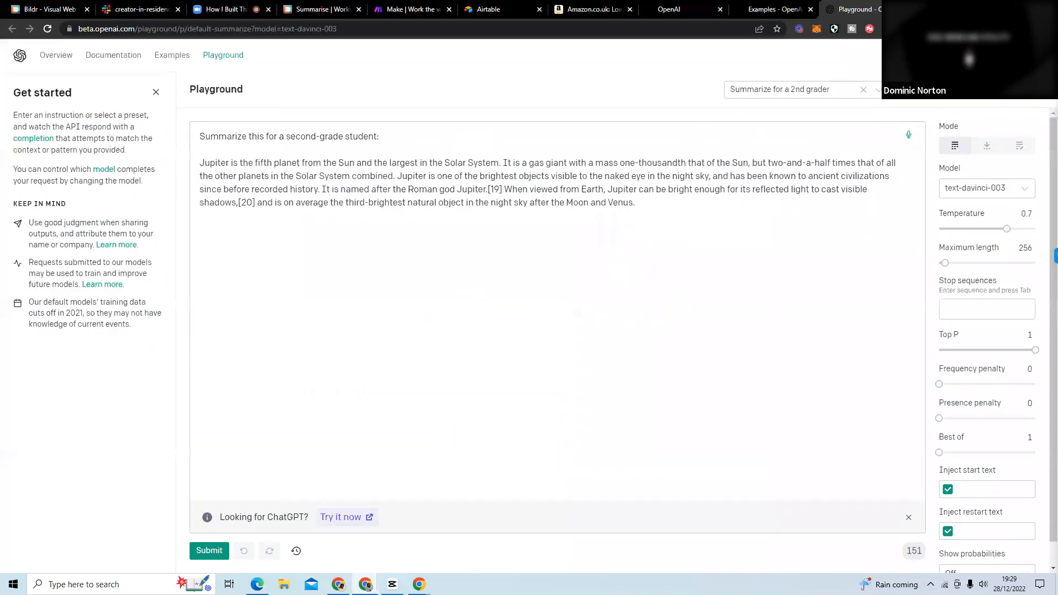
Open the Investopedia article on the history of the market economy and copy its second introductory paragraph.
{"action": "key", "text": "ctrl+t"}
{"action": "type", "text": "inve"}
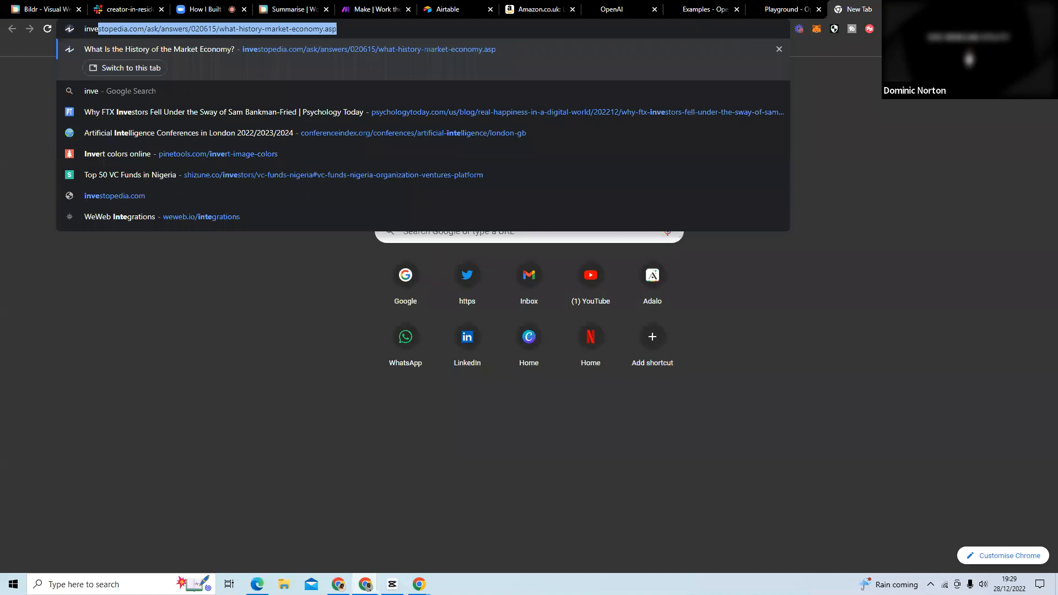
{"action": "key", "text": "Return"}
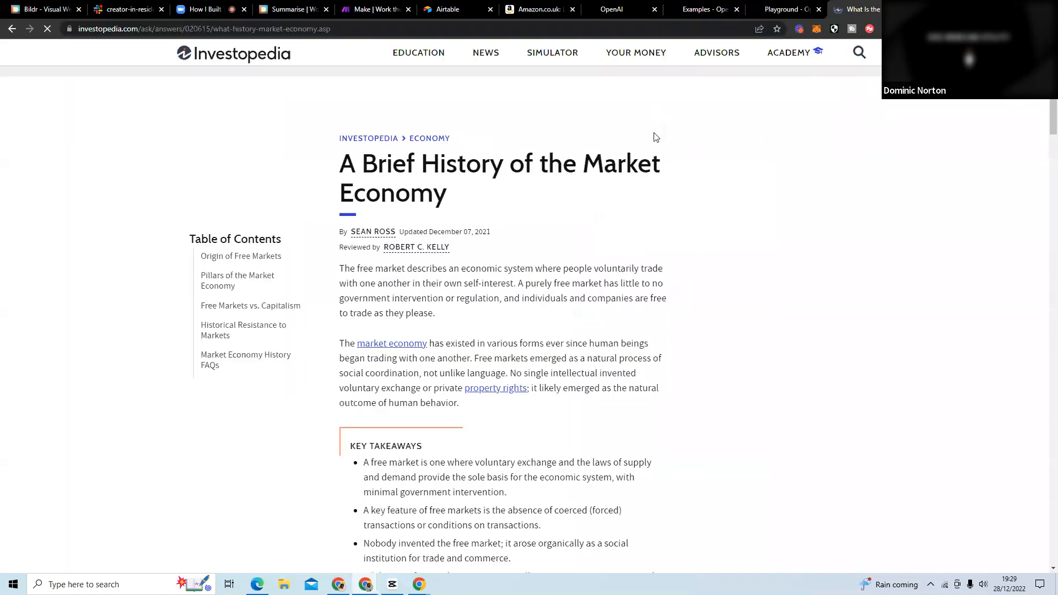
{"action": "left_click_drag", "start_coordinate": [462, 406], "coordinate": [346, 300]}
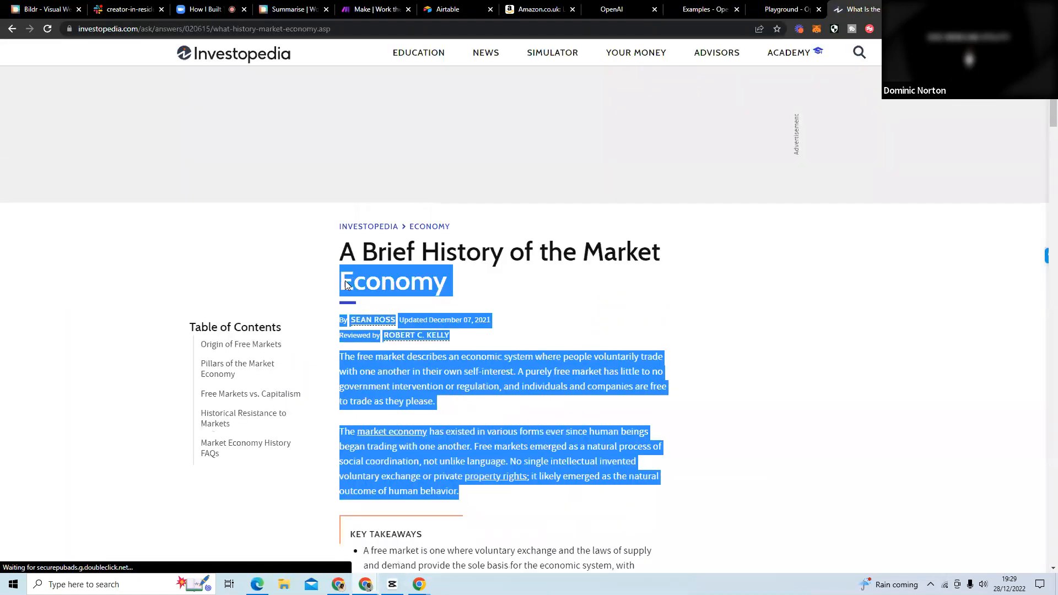
{"action": "left_click_drag", "start_coordinate": [342, 407], "coordinate": [341, 430]}
{"action": "key", "text": "ctrl+c"}
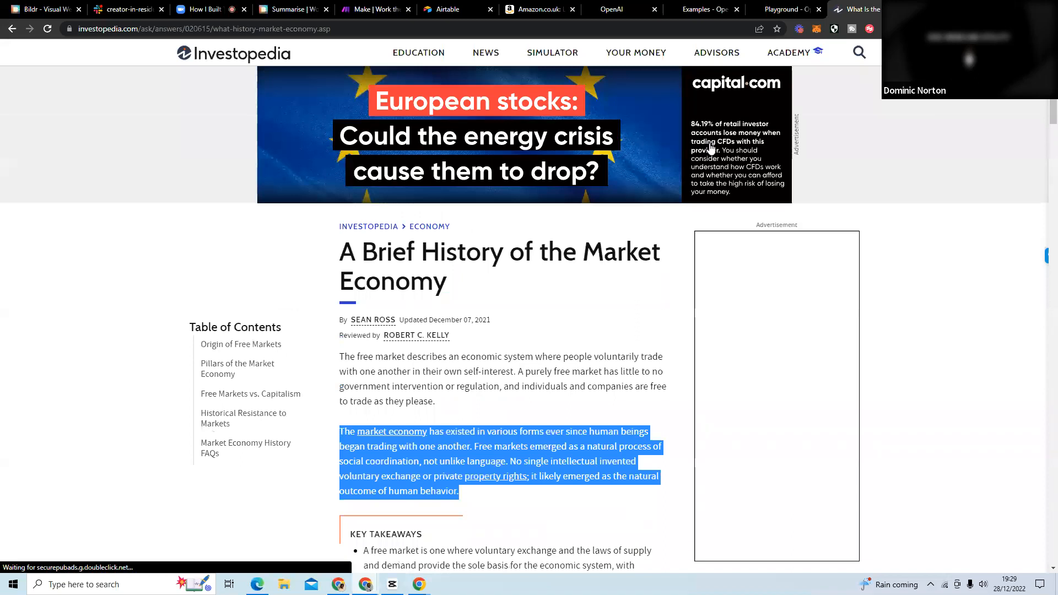
Replace the Jupiter passage in the Playground prompt with the copied market economy paragraph and submit it.
{"action": "left_click", "coordinate": [788, 13]}
{"action": "left_click_drag", "start_coordinate": [675, 203], "coordinate": [199, 168]}
{"action": "key", "text": "ctrl+v"}
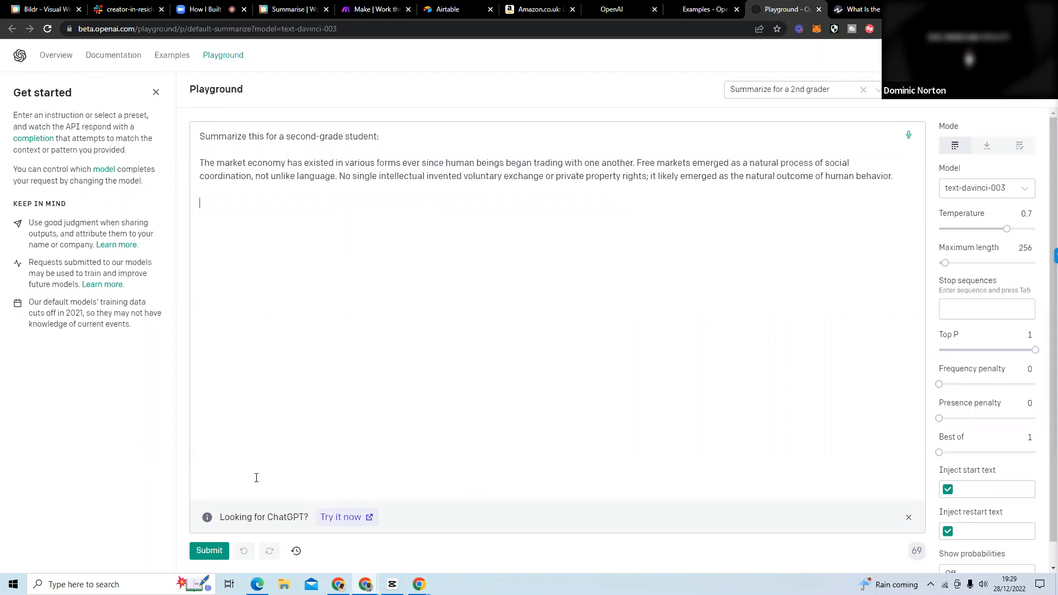
{"action": "left_click", "coordinate": [212, 552]}
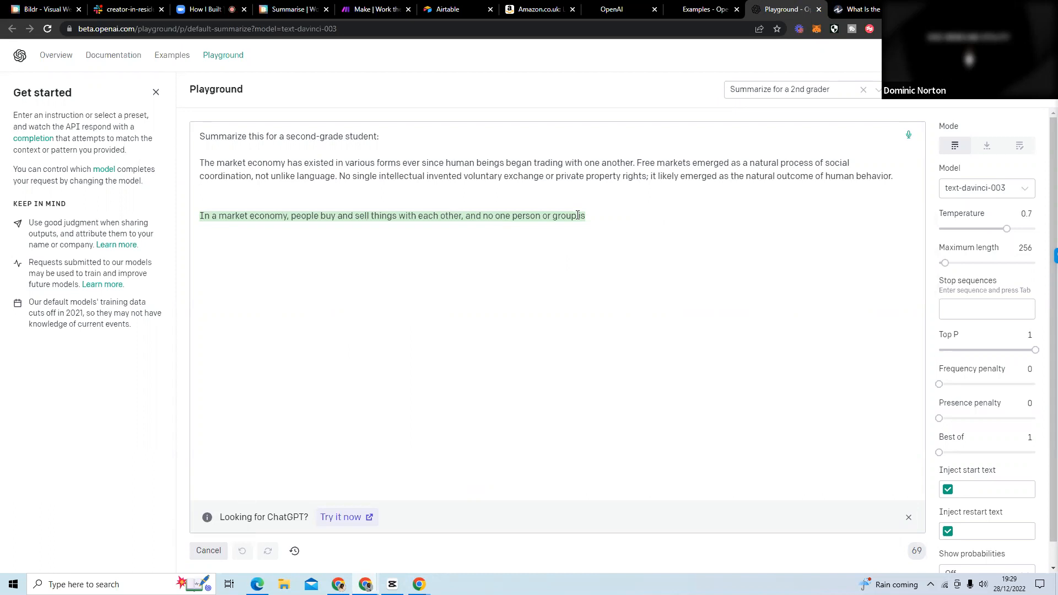
Replace the Playground prompt's passage with the three paragraphs under "Where Did the Free Market Come From?" from the Investopedia article.
{"action": "left_click", "coordinate": [857, 9]}
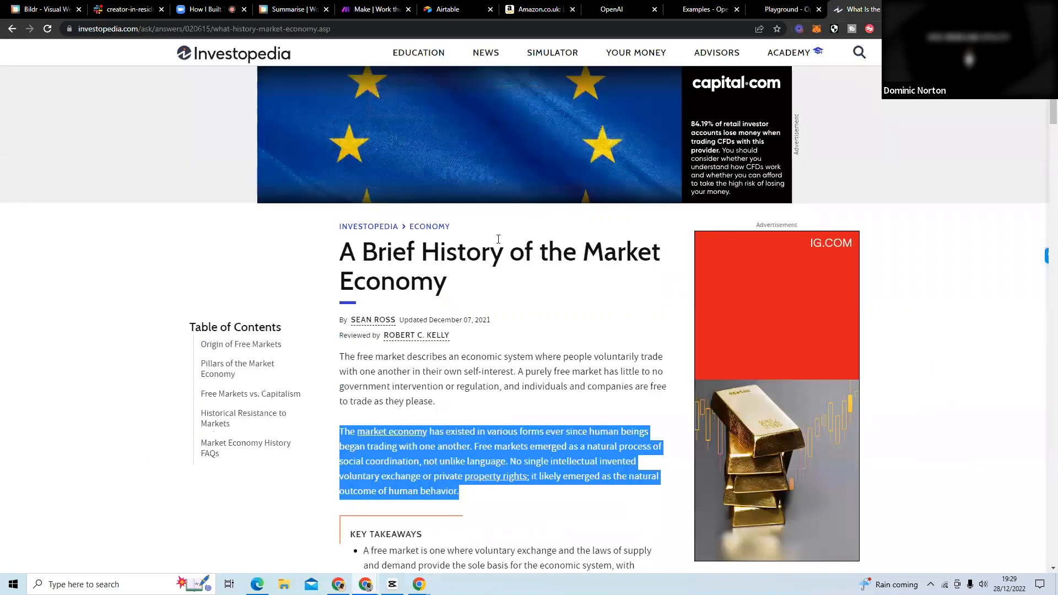
{"action": "scroll", "coordinate": [504, 469], "scroll_direction": "down", "scroll_amount": 10}
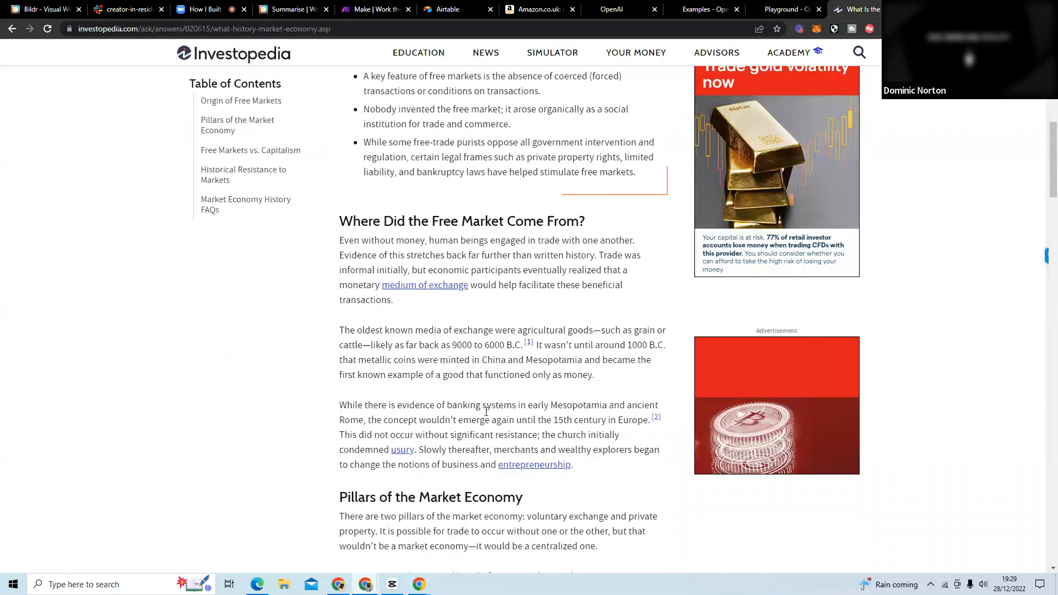
{"action": "left_click_drag", "start_coordinate": [574, 436], "coordinate": [339, 212]}
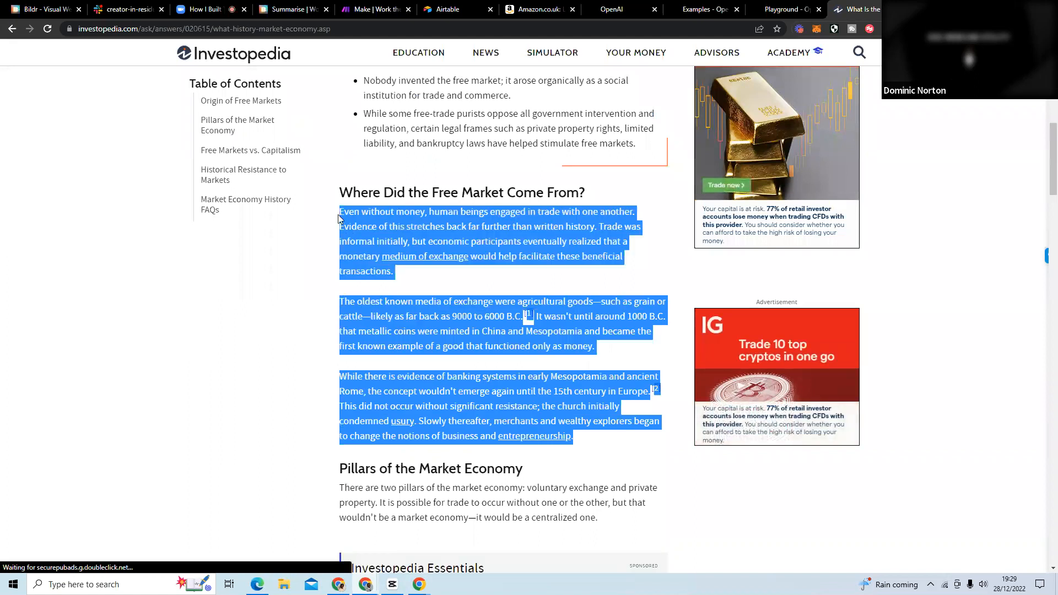
{"action": "left_click", "coordinate": [799, 11]}
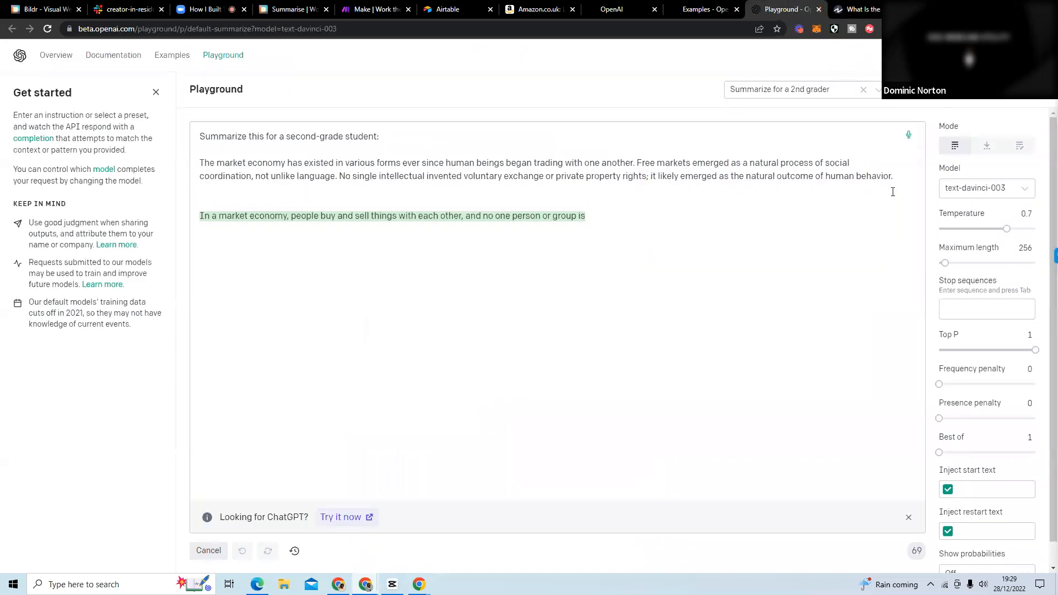
{"action": "left_click_drag", "start_coordinate": [894, 178], "coordinate": [201, 165]}
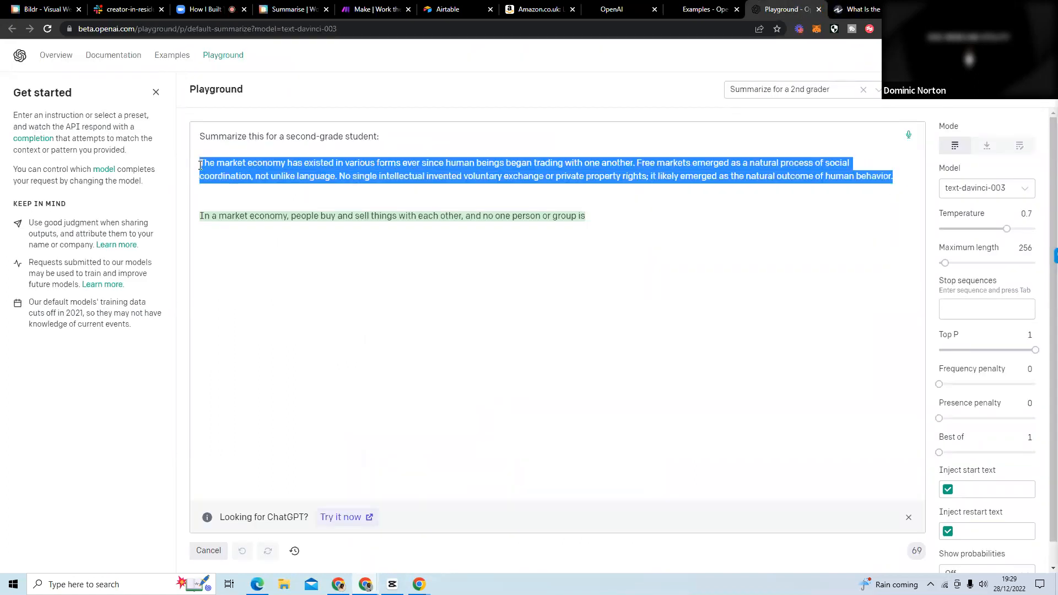
{"action": "type", "text": "Even without money, human beings engaged in trade with one another. Evidence of this stretches back far further than written history. Trade was informal initially, but economic participants eventually realized that a monetary medium of exchange would help facilitate these beneficial transactions.  The oldest known media of exchange were agricultural goods—such as grain or cattle—likely as far back as 9000 to 6000 B.C. 1  It wasn't until around 1000 B.C. that metallic coins were minted in China and Mesopotamia and became the first known example of a good that functioned only as money.  While there is evidence of banking systems in early Mesopotamia and ancient Rome, the concept wouldn't emerge again until the 15th century in Europe. 2  This did not occur without significant resistance; the church initially condemned usury. Slowly thereafter, merchants and wealthy explorers began to change the notions of business and entrepreneurship."}
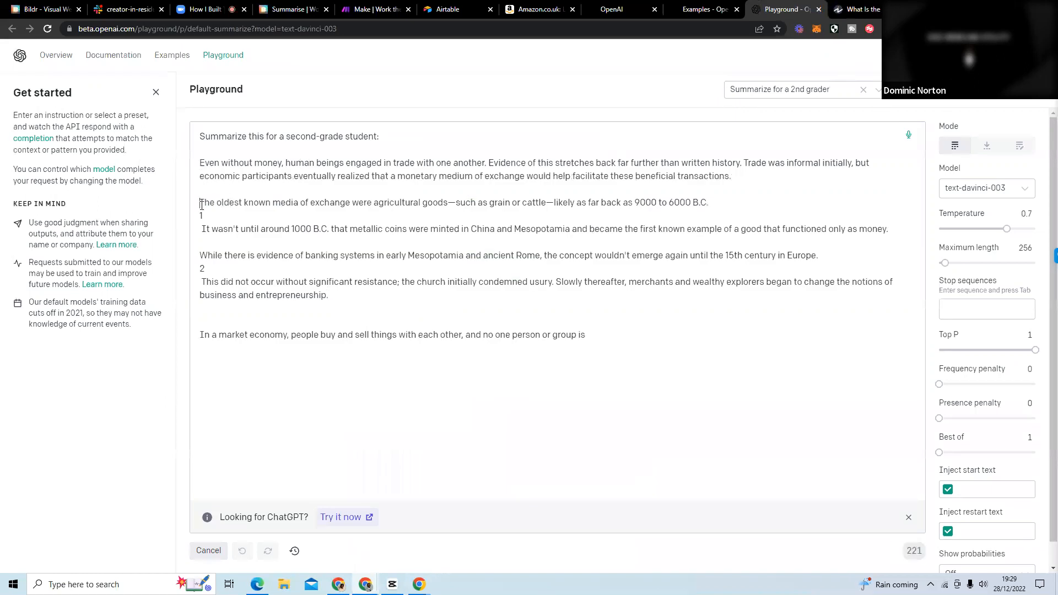
Merge the paragraph on the oldest media of exchange into the first one and remove the footnote number 1 with its line breaks.
{"action": "left_click", "coordinate": [202, 205]}
{"action": "key", "text": "BackSpace"}
{"action": "key", "text": "BackSpace"}
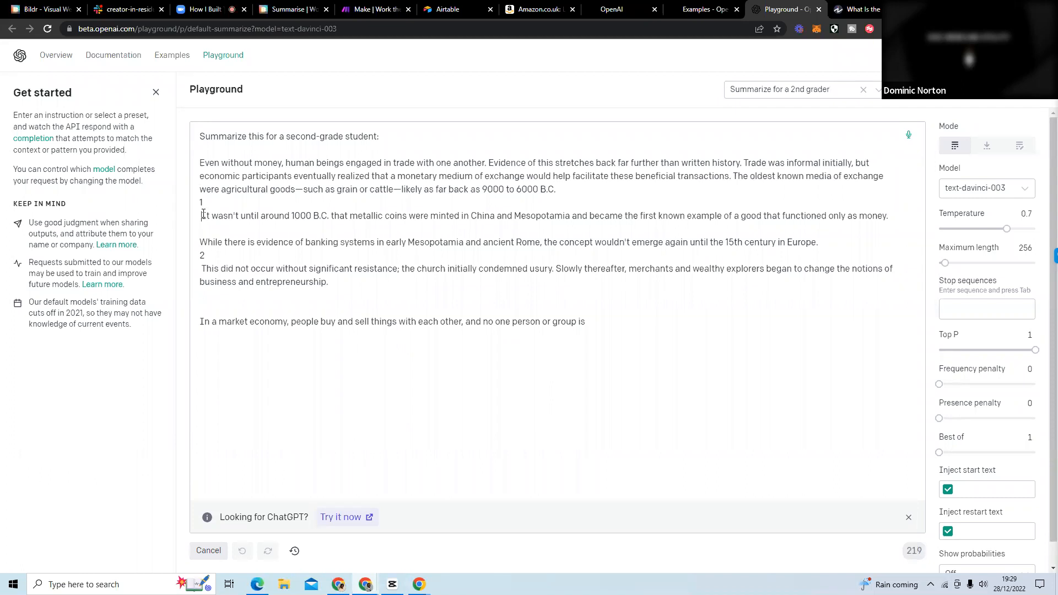
{"action": "left_click", "coordinate": [202, 216]}
{"action": "key", "text": "BackSpace"}
{"action": "key", "text": "BackSpace"}
{"action": "key", "text": "BackSpace"}
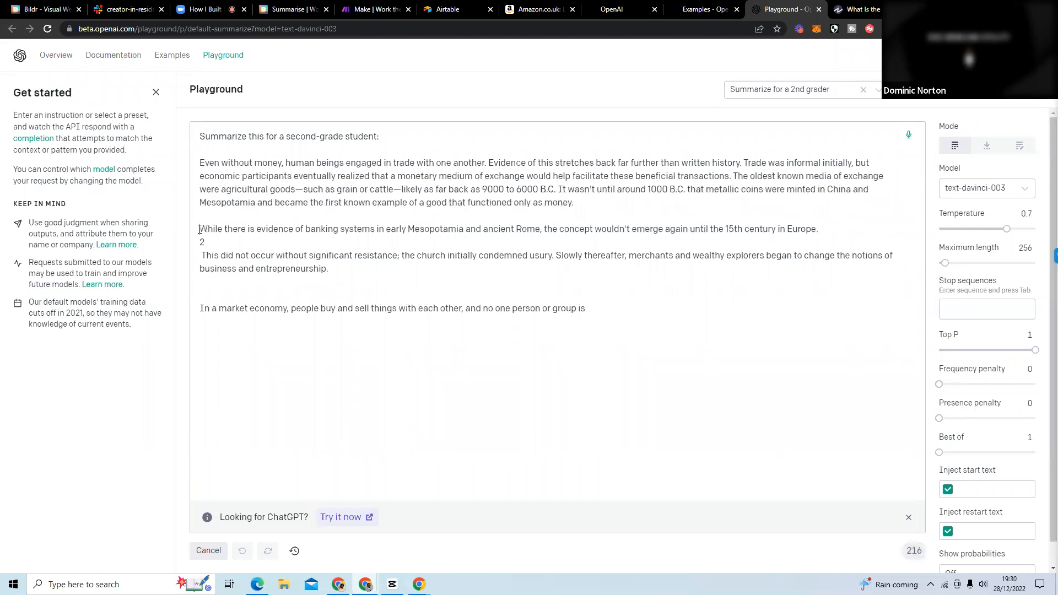
Join the banking systems paragraph to the passage without the footnote number 2, and delete the partial market economy summary below it.
{"action": "left_click", "coordinate": [199, 230]}
{"action": "key", "text": "BackSpace"}
{"action": "key", "text": "BackSpace"}
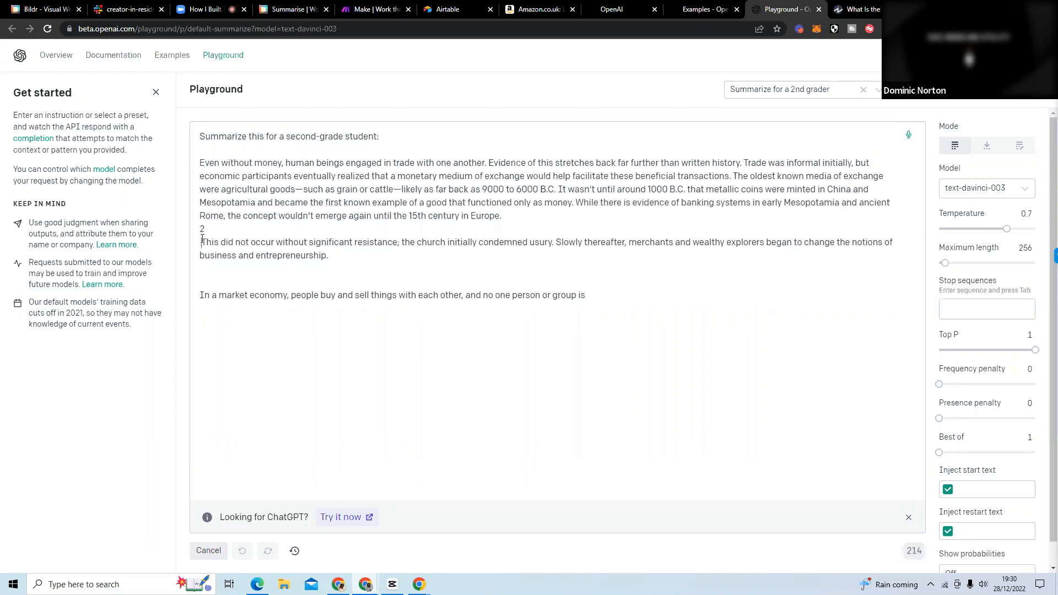
{"action": "key", "text": "BackSpace"}
{"action": "key", "text": "BackSpace"}
{"action": "key", "text": "BackSpace"}
{"action": "key", "text": "BackSpace"}
{"action": "type", "text": "."}
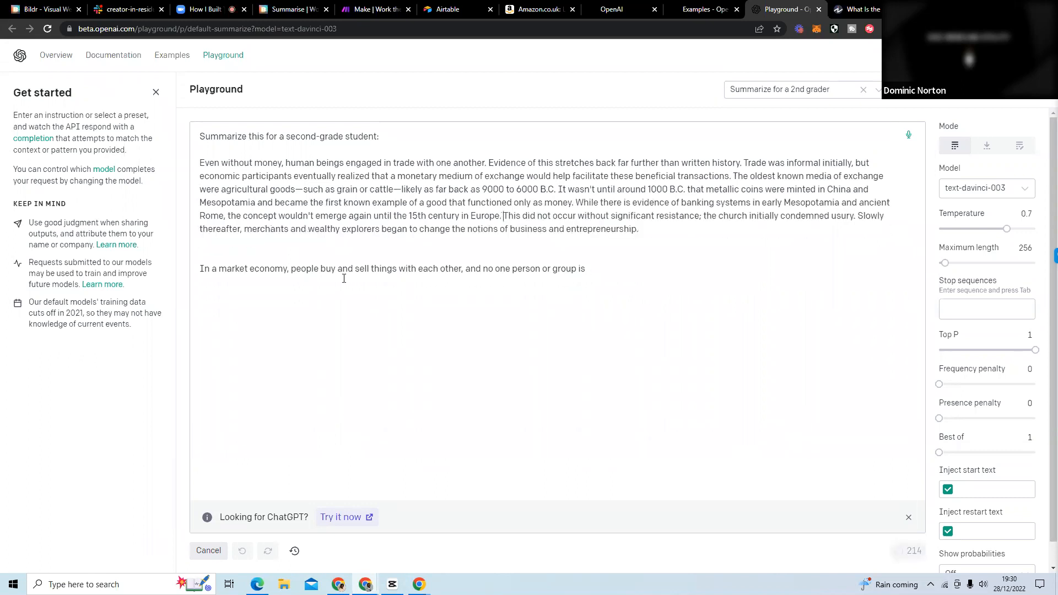
{"action": "left_click_drag", "start_coordinate": [610, 278], "coordinate": [203, 253]}
{"action": "key", "text": "BackSpace"}
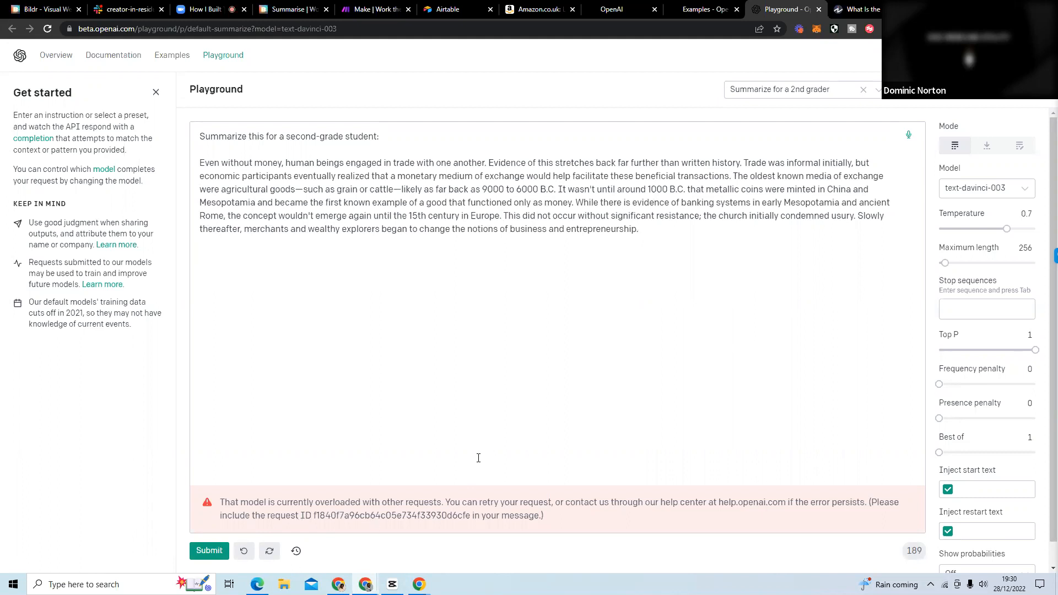
Look through the available models, keep text-davinci-003 and submit the prompt again.
{"action": "left_click", "coordinate": [998, 189]}
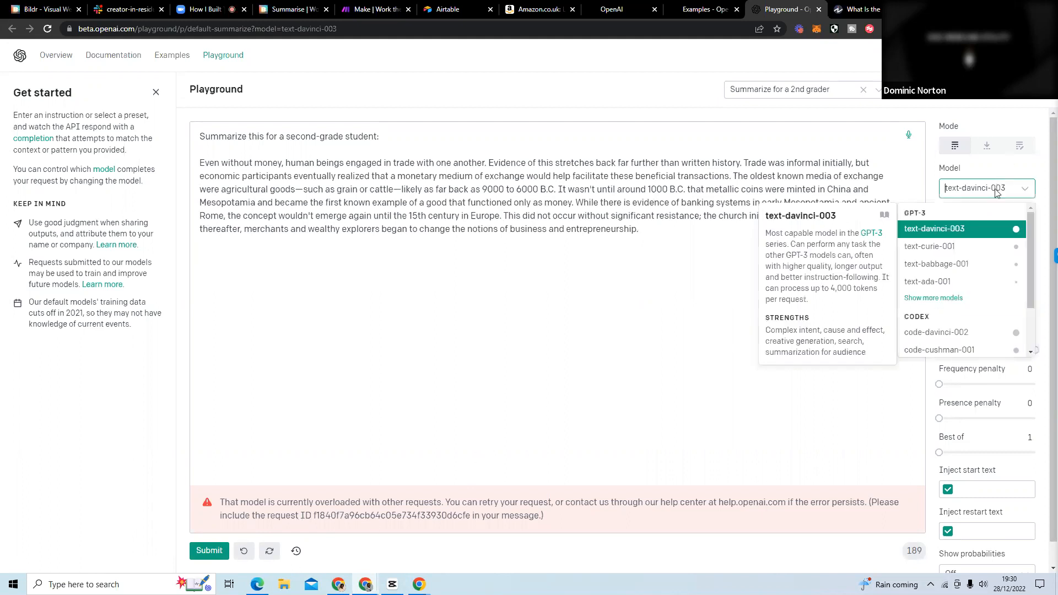
{"action": "scroll", "coordinate": [972, 268], "scroll_direction": "down", "scroll_amount": 2}
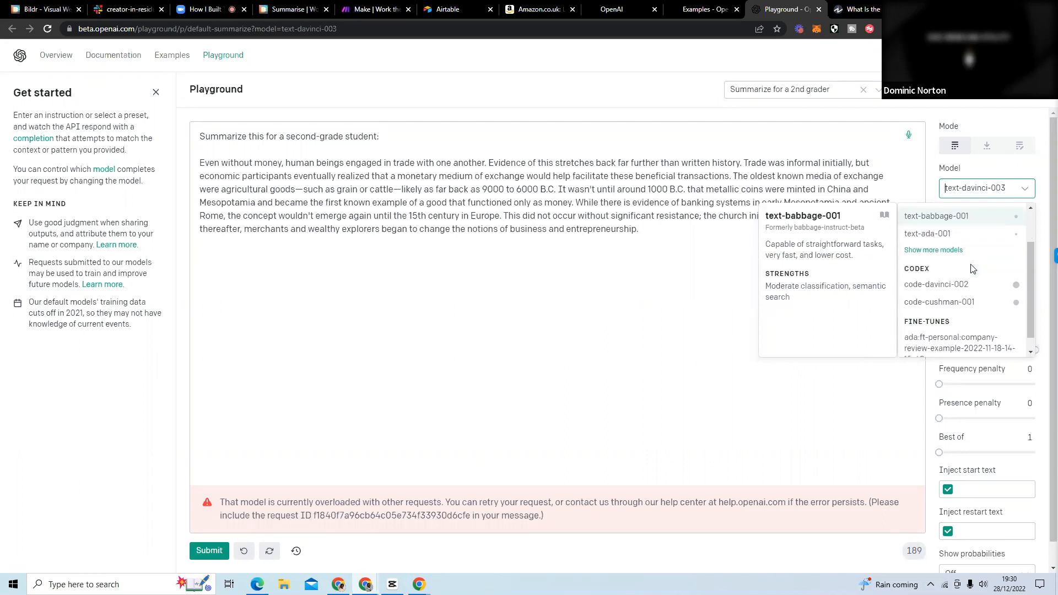
{"action": "scroll", "coordinate": [971, 268], "scroll_direction": "up", "scroll_amount": 2}
{"action": "scroll", "coordinate": [972, 268], "scroll_direction": "down", "scroll_amount": 1}
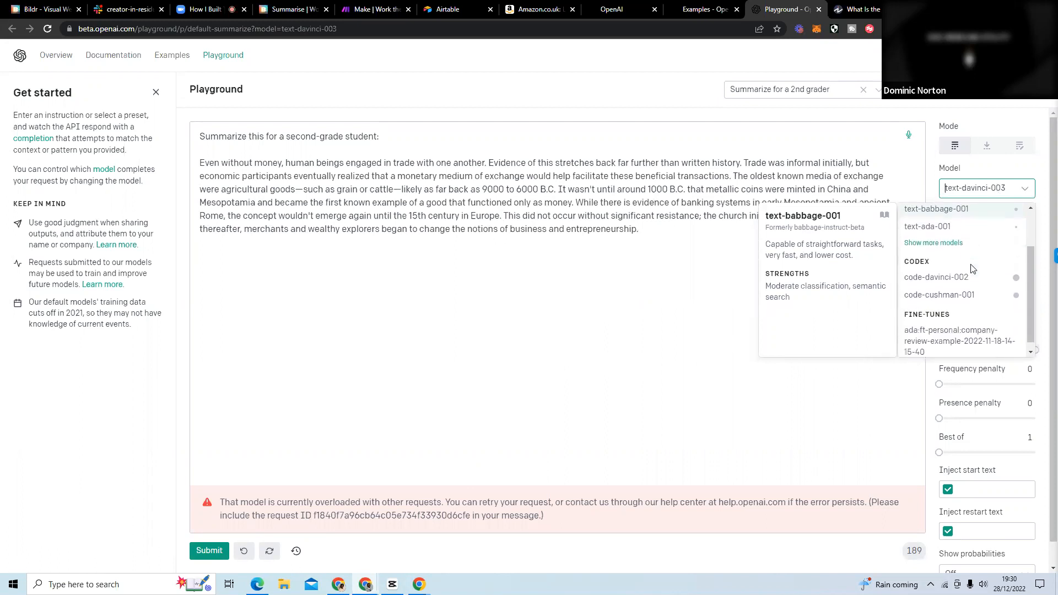
{"action": "scroll", "coordinate": [972, 268], "scroll_direction": "up", "scroll_amount": 1}
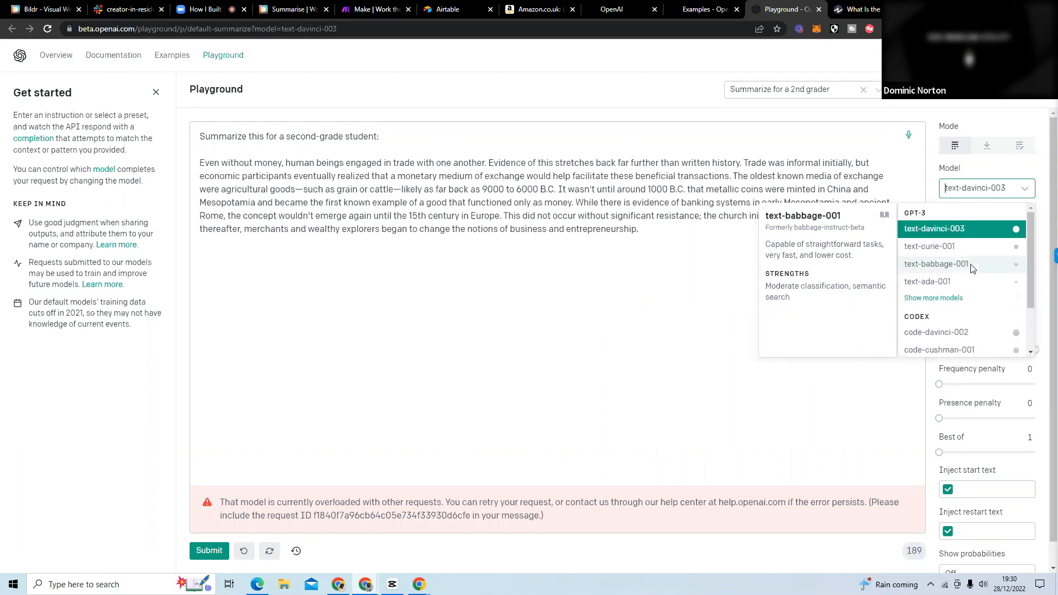
{"action": "left_click", "coordinate": [393, 305]}
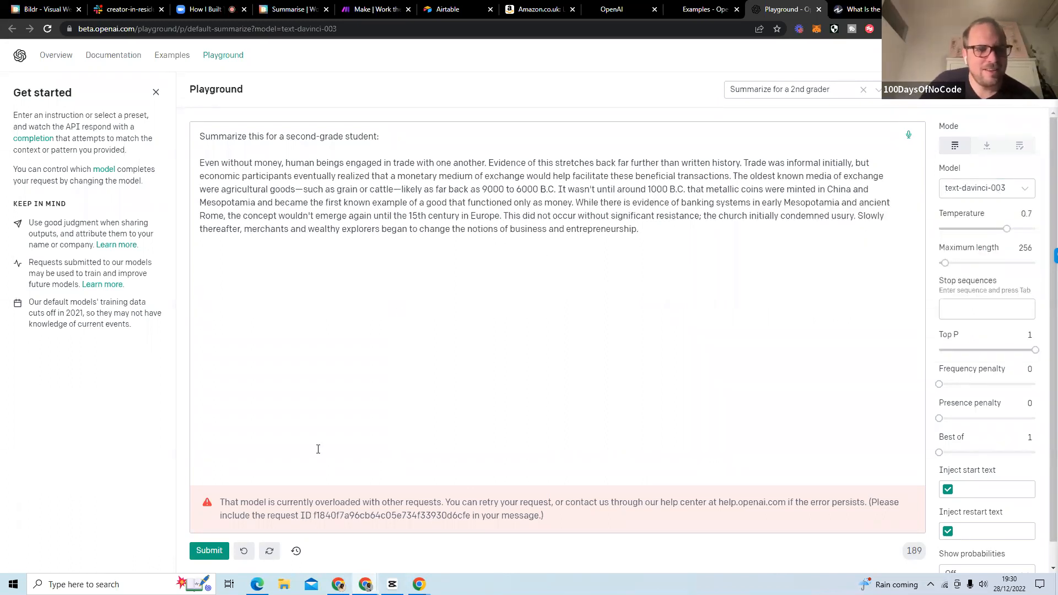
{"action": "left_click", "coordinate": [207, 551]}
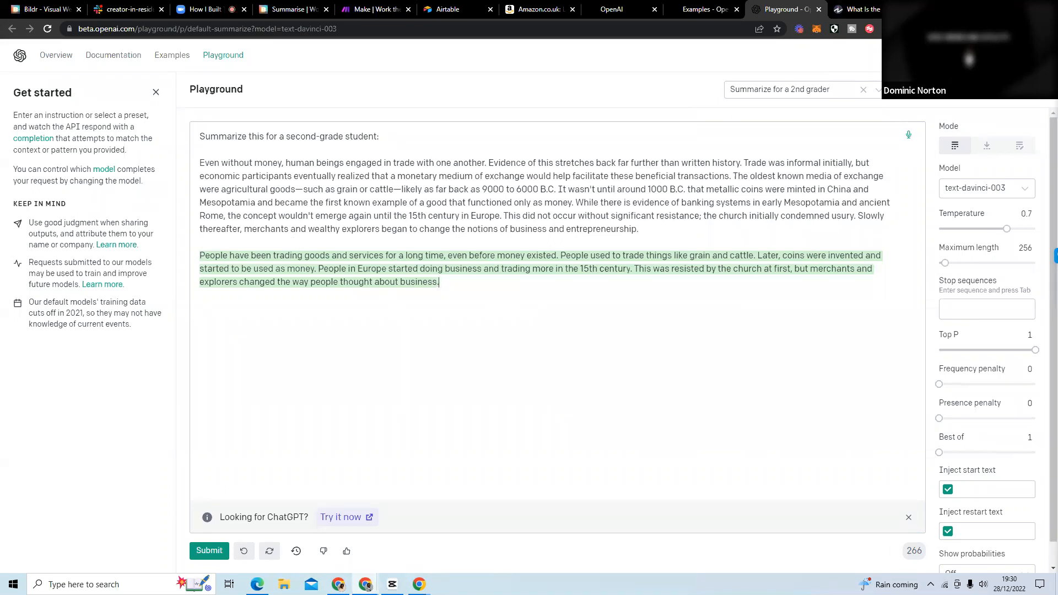
Switch to Postman in a new browser tab and open the OpenAI collection's "Summarise for a second grader" request in My Workspace.
{"action": "key", "text": "ctrl+t"}
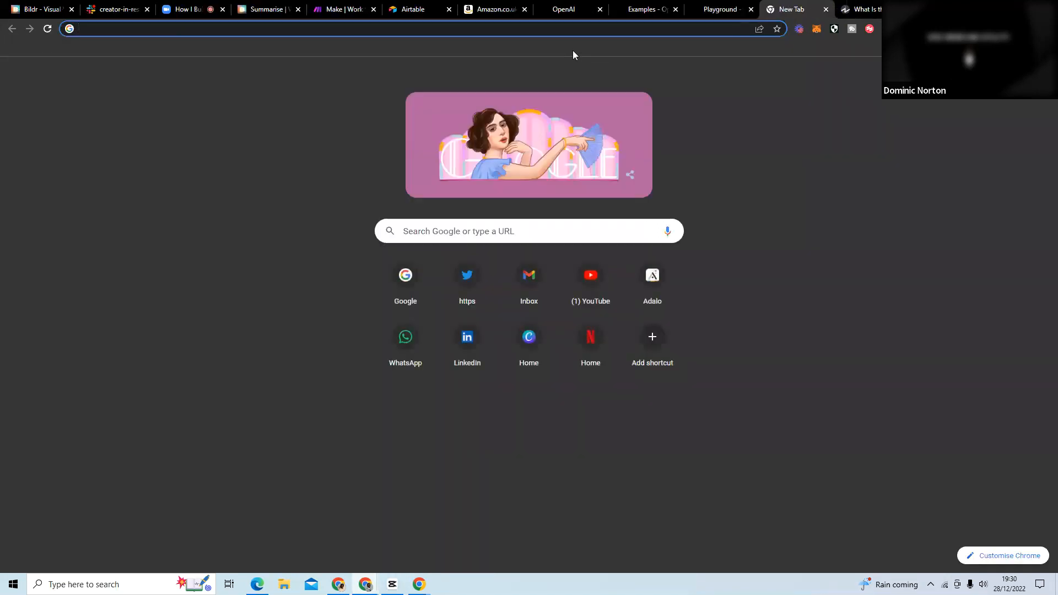
{"action": "type", "text": "post"}
{"action": "key", "text": "Return"}
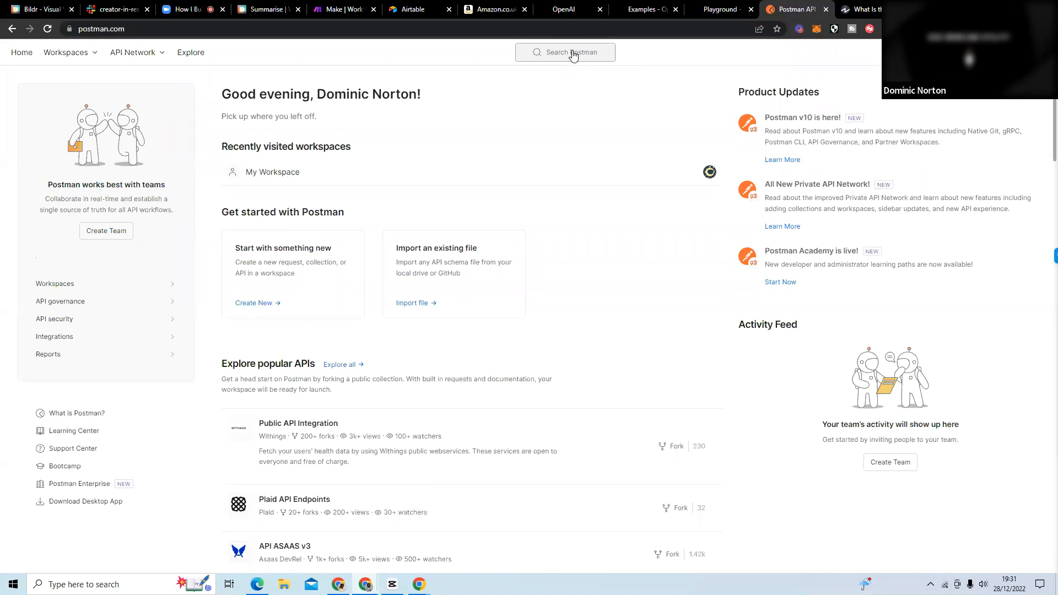
{"action": "left_click", "coordinate": [302, 177]}
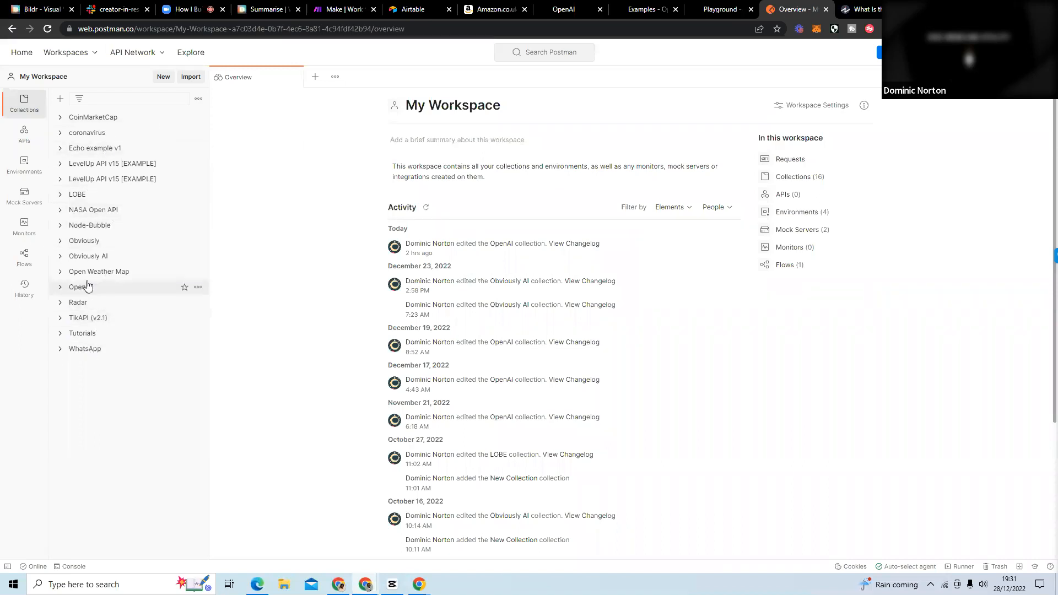
{"action": "left_click", "coordinate": [61, 288]}
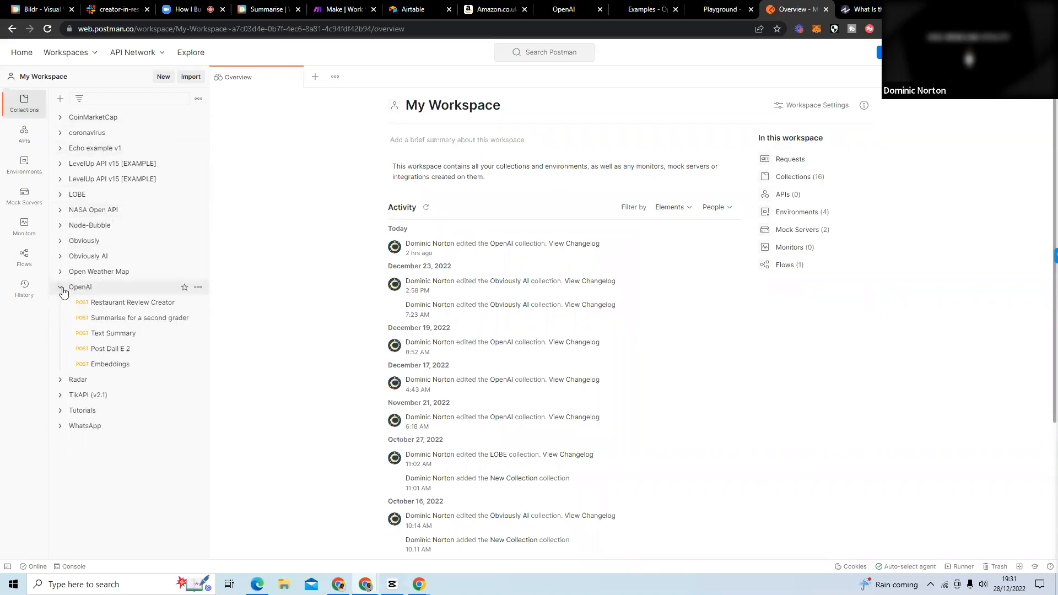
{"action": "left_click", "coordinate": [143, 320]}
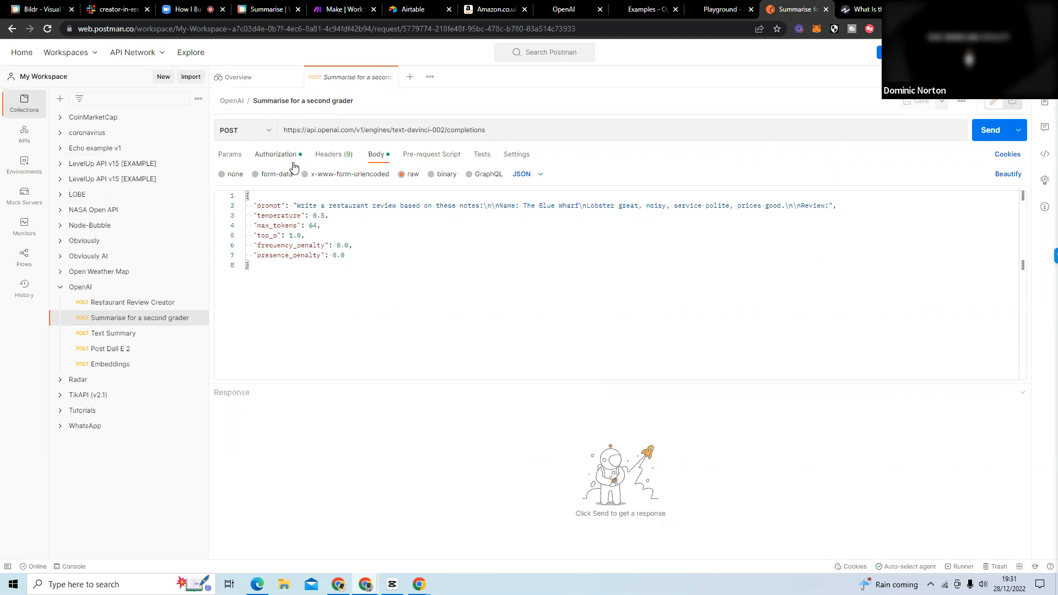
Show the HTTP methods available for the "Summarise for a second grader" request.
{"action": "left_click", "coordinate": [270, 135]}
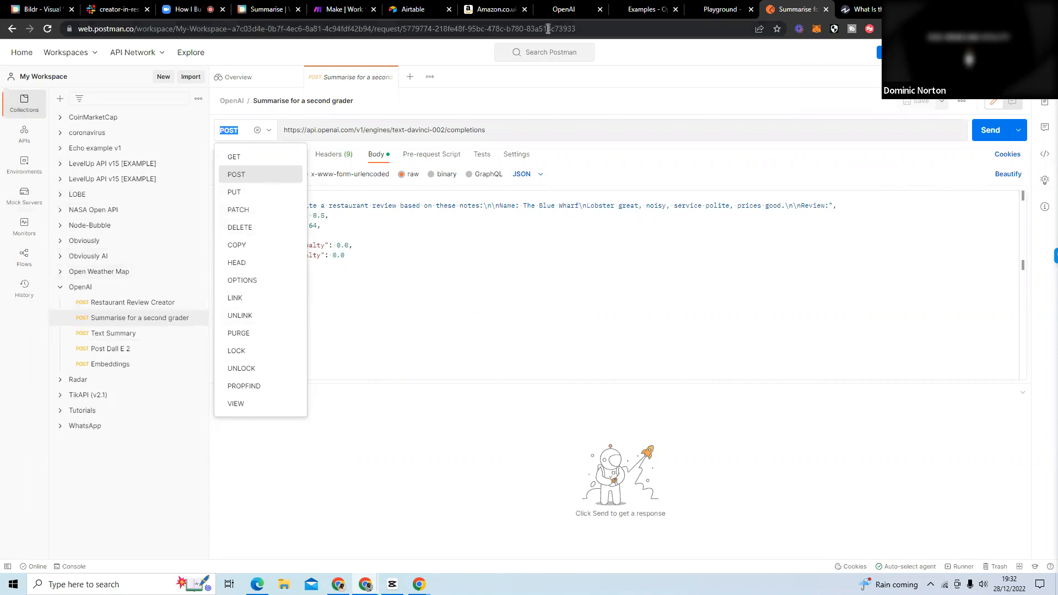
Open the API documentation from the OpenAI website and examine the sample request and response under "Making requests" in the API reference.
{"action": "left_click", "coordinate": [571, 16]}
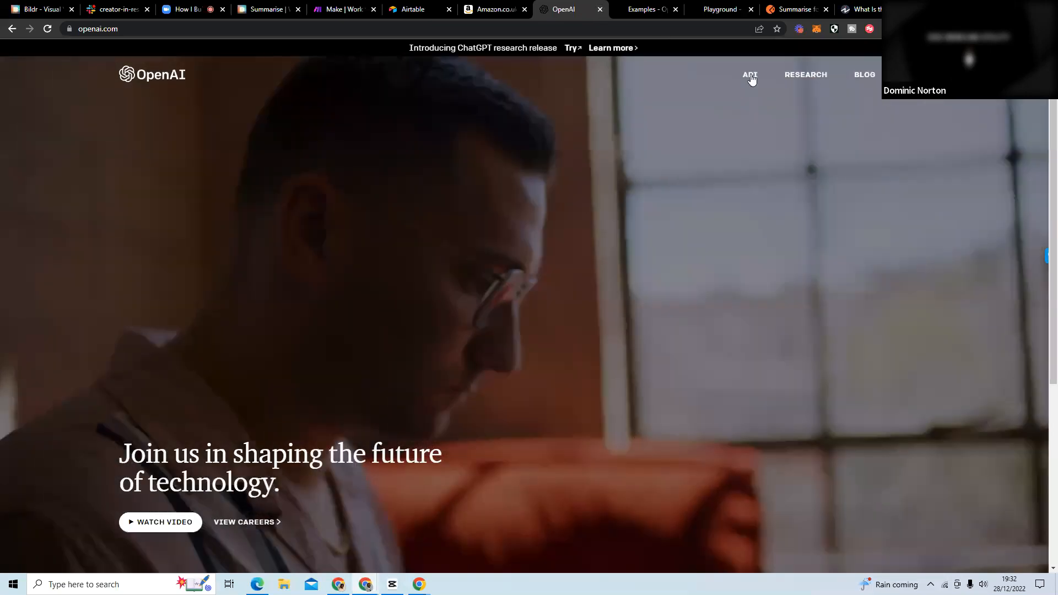
{"action": "left_click", "coordinate": [750, 75]}
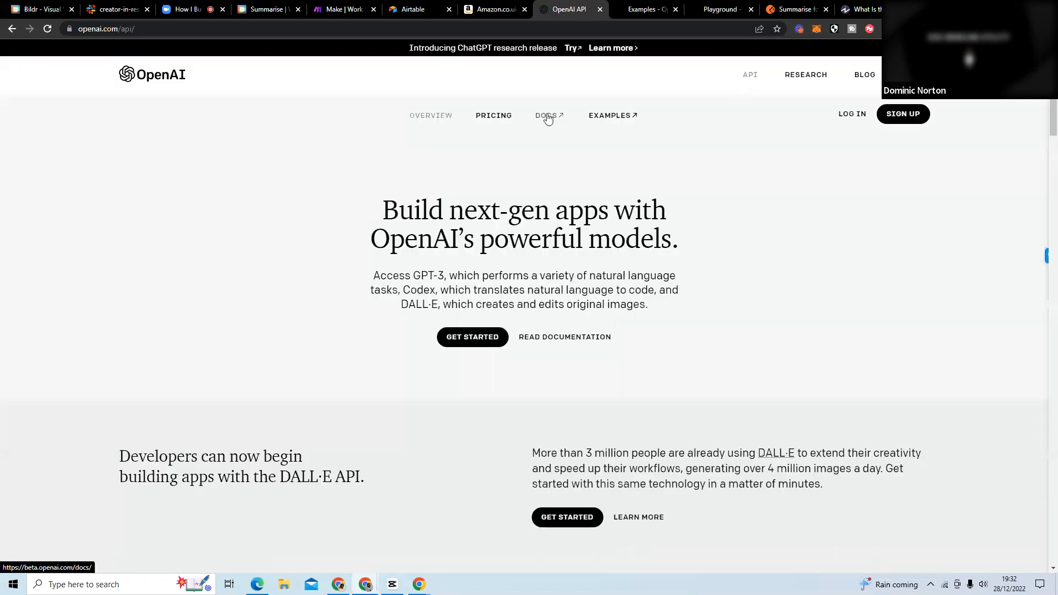
{"action": "left_click", "coordinate": [549, 116]}
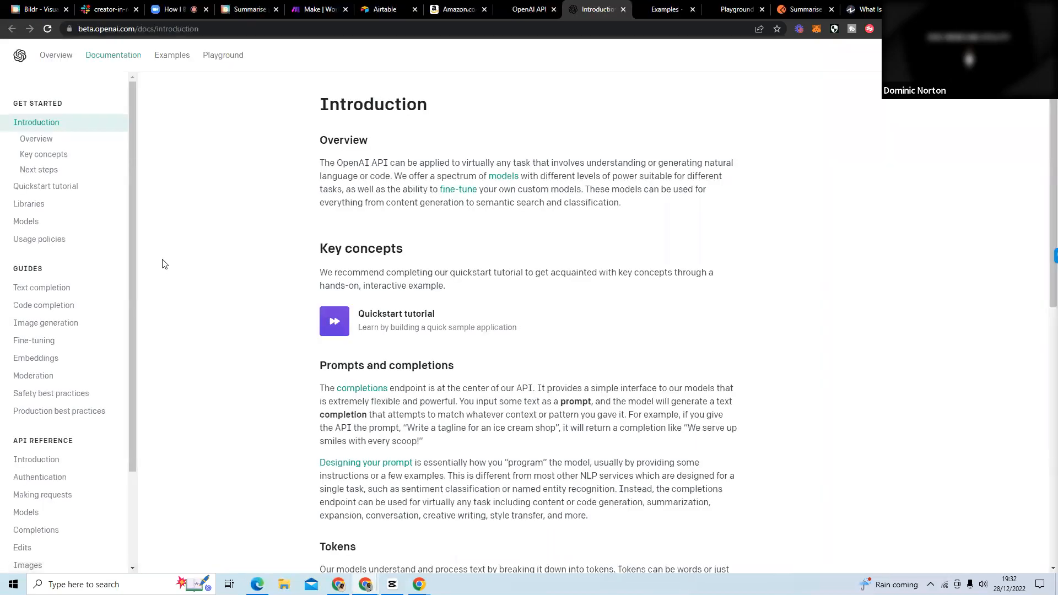
{"action": "scroll", "coordinate": [91, 330], "scroll_direction": "down", "scroll_amount": 2}
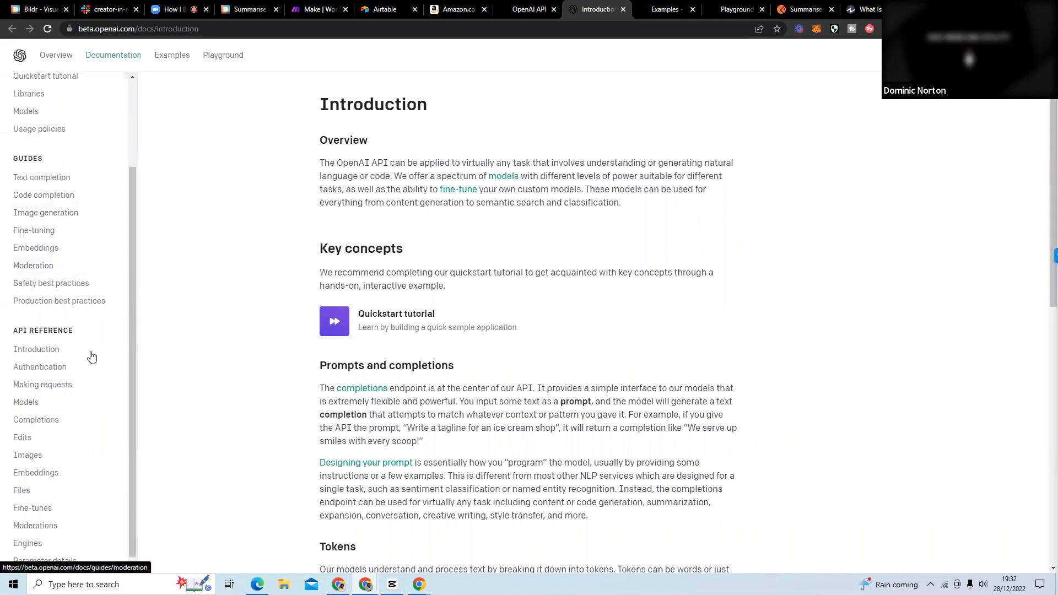
{"action": "left_click", "coordinate": [78, 391]}
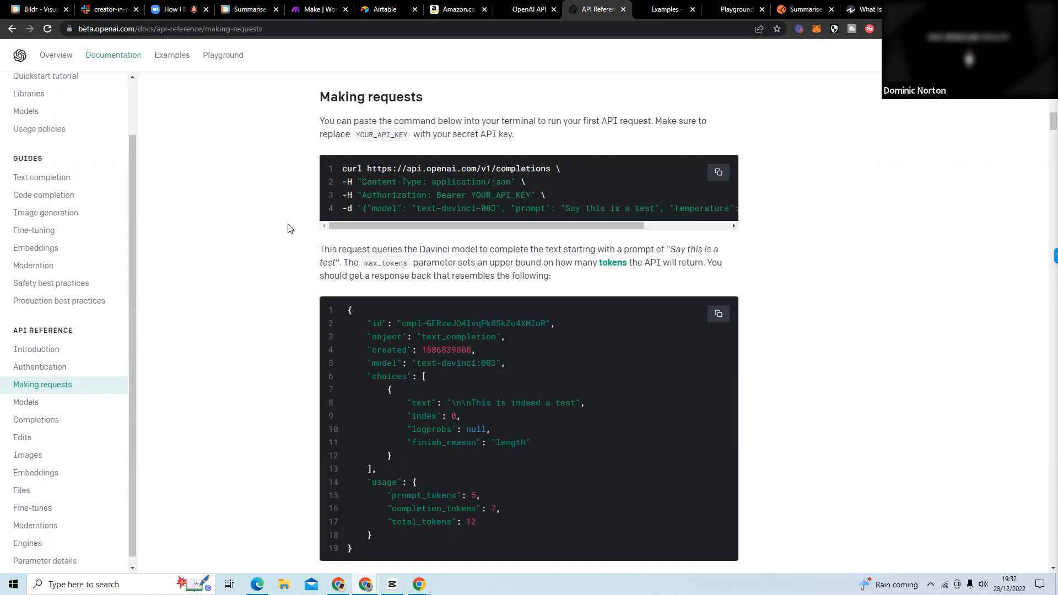
{"action": "scroll", "coordinate": [287, 232], "scroll_direction": "down", "scroll_amount": 5}
{"action": "scroll", "coordinate": [290, 228], "scroll_direction": "up", "scroll_amount": 1}
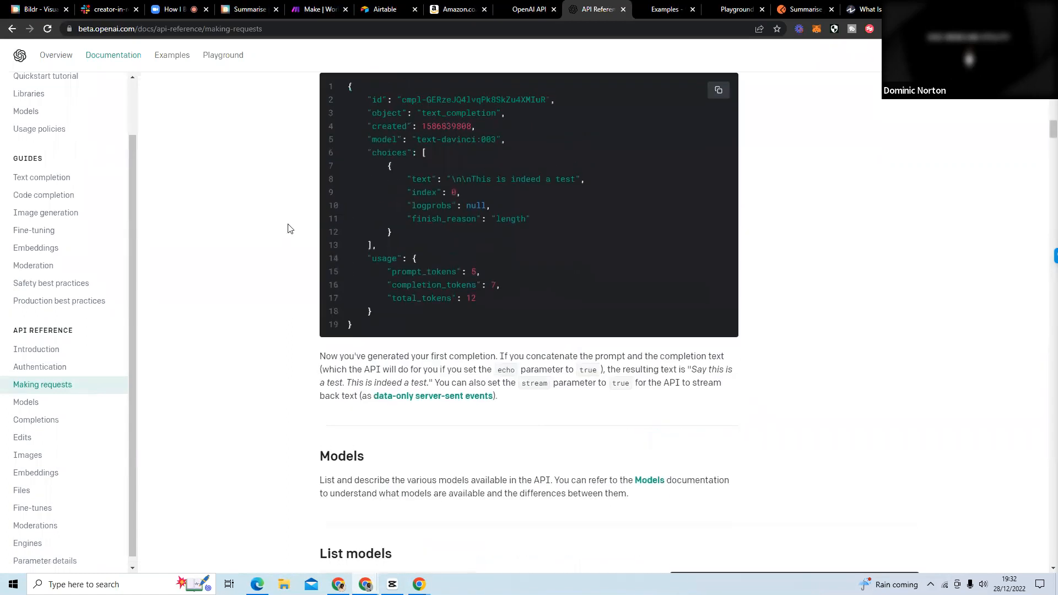
{"action": "scroll", "coordinate": [291, 228], "scroll_direction": "up", "scroll_amount": 3}
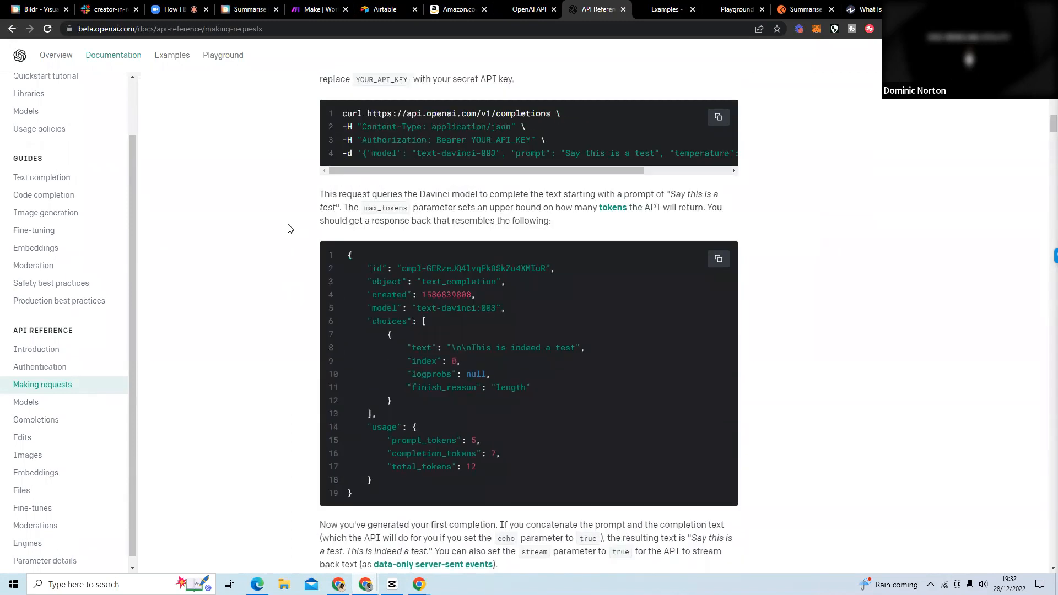
{"action": "scroll", "coordinate": [291, 228], "scroll_direction": "up", "scroll_amount": 1}
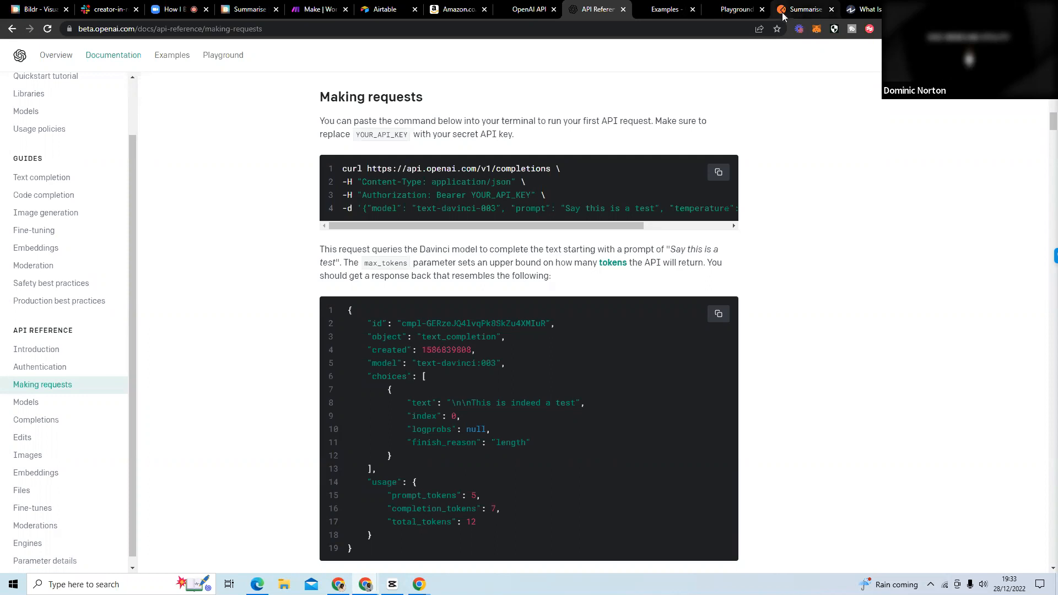
Return to Postman and review the authorization, headers and JSON body of the "Summarise for a second grader" request.
{"action": "left_click", "coordinate": [805, 10]}
{"action": "left_click", "coordinate": [417, 256]}
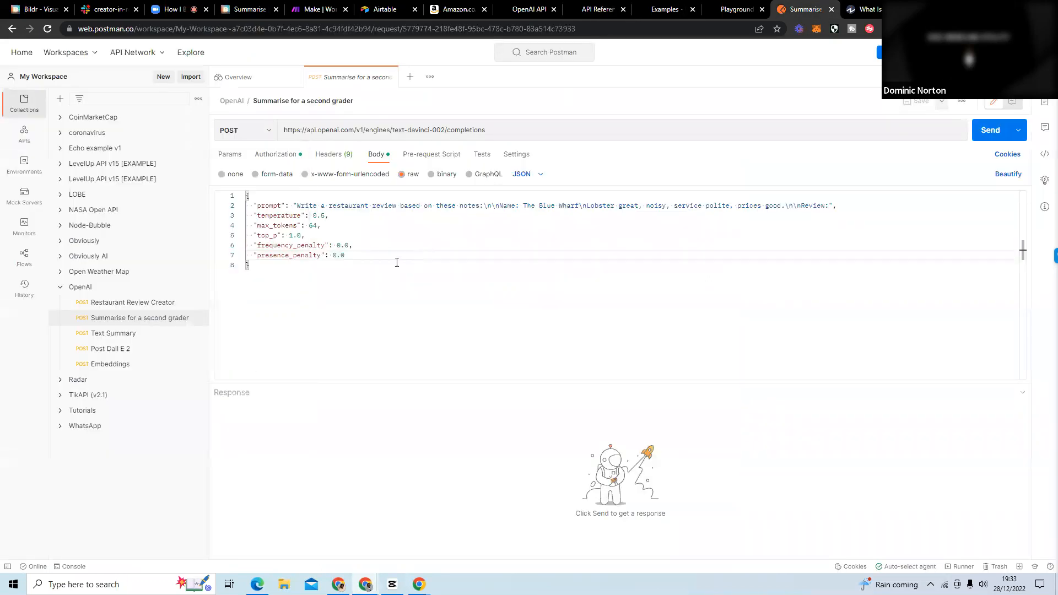
{"action": "left_click", "coordinate": [127, 322]}
{"action": "left_click", "coordinate": [127, 306]}
{"action": "left_click", "coordinate": [128, 323]}
{"action": "left_click", "coordinate": [258, 159]}
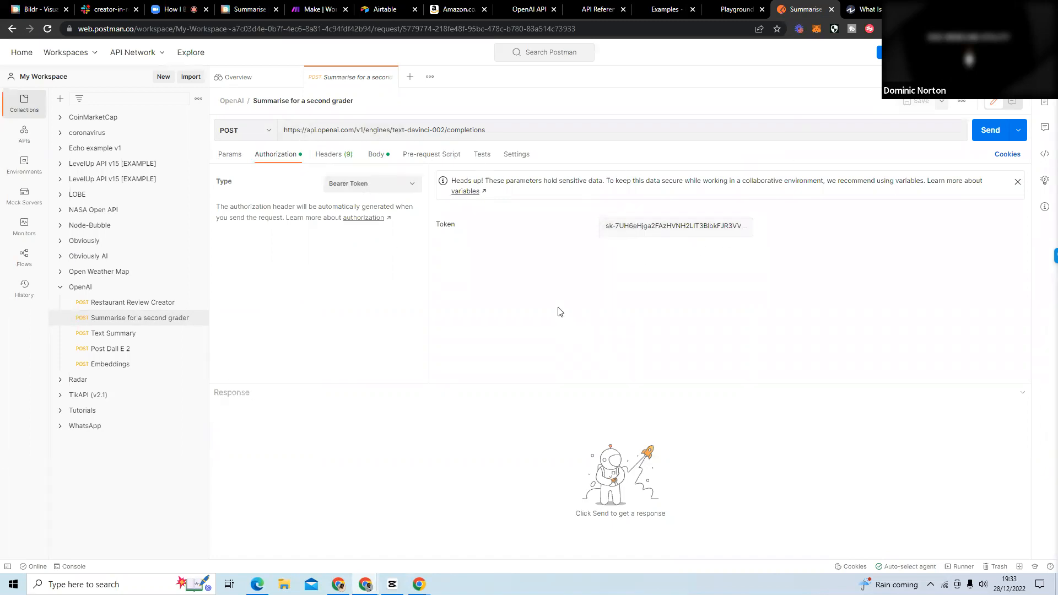
{"action": "left_click", "coordinate": [335, 161]}
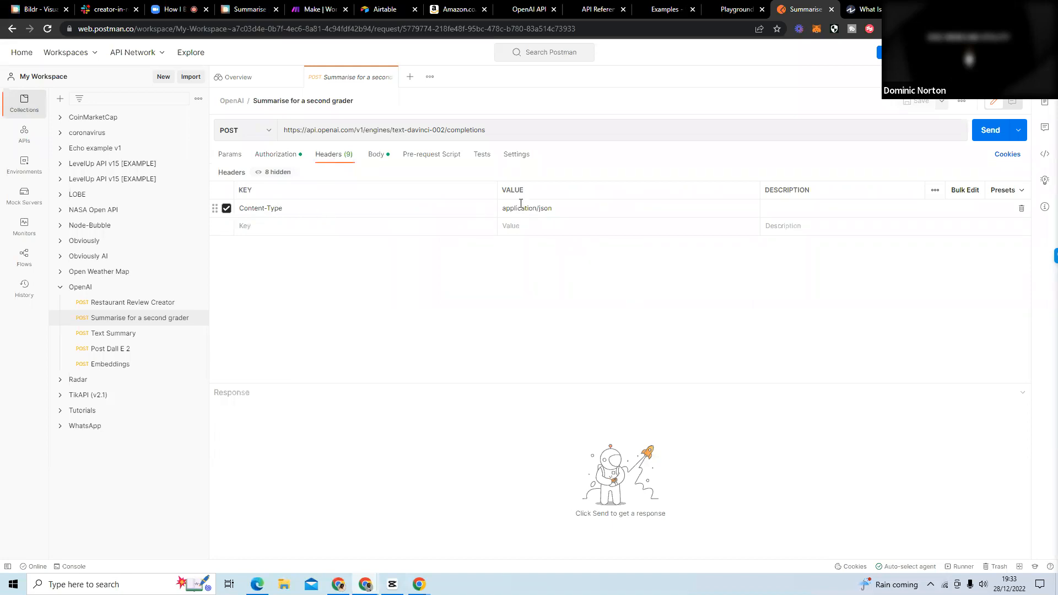
{"action": "left_click", "coordinate": [376, 154]}
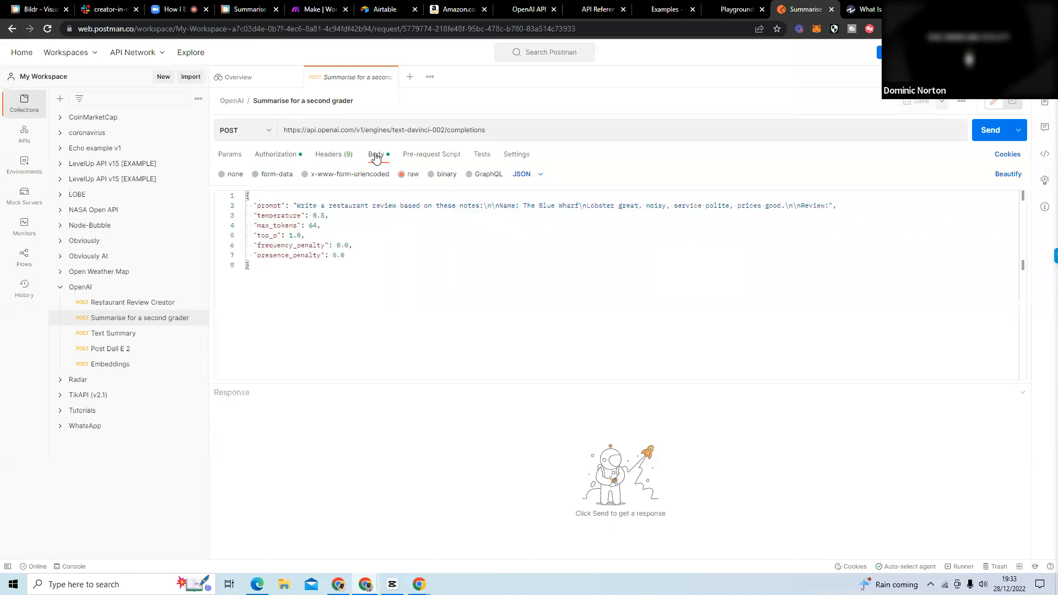
{"action": "left_click_drag", "start_coordinate": [249, 266], "coordinate": [258, 197]}
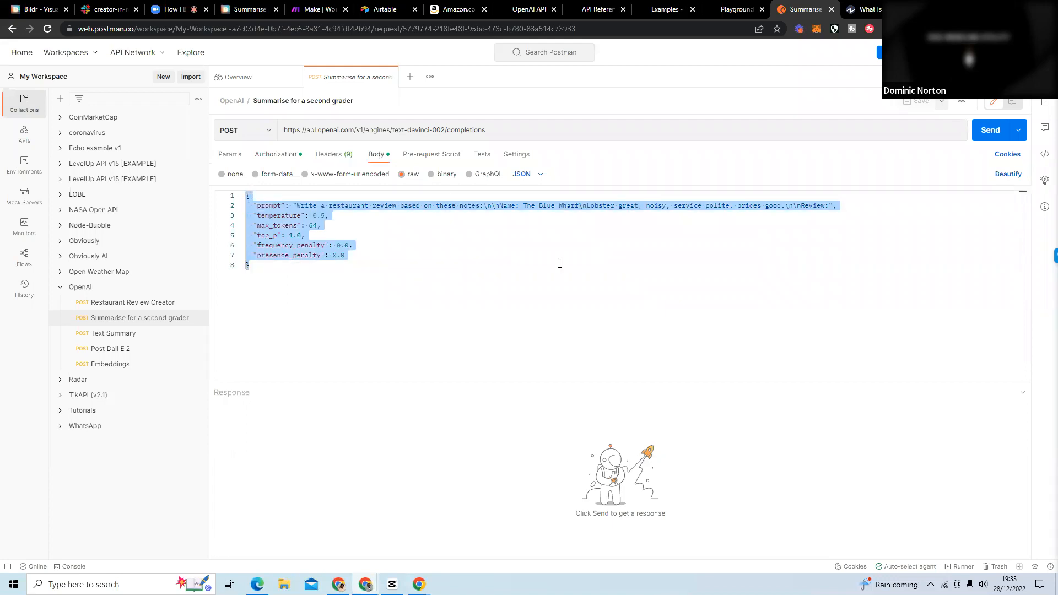
{"action": "left_click", "coordinate": [415, 293]}
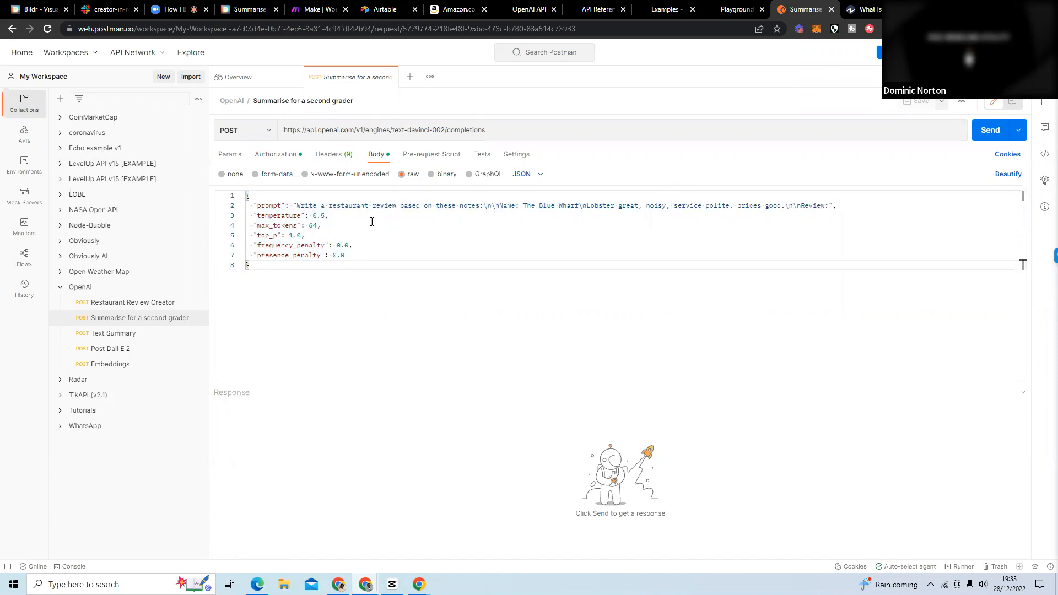
Replace the restaurant review instruction in the Postman prompt with "Summarize this for a second-grade student:" copied from OpenAI's "Summarize for a 2nd grader" example.
{"action": "left_click", "coordinate": [603, 11]}
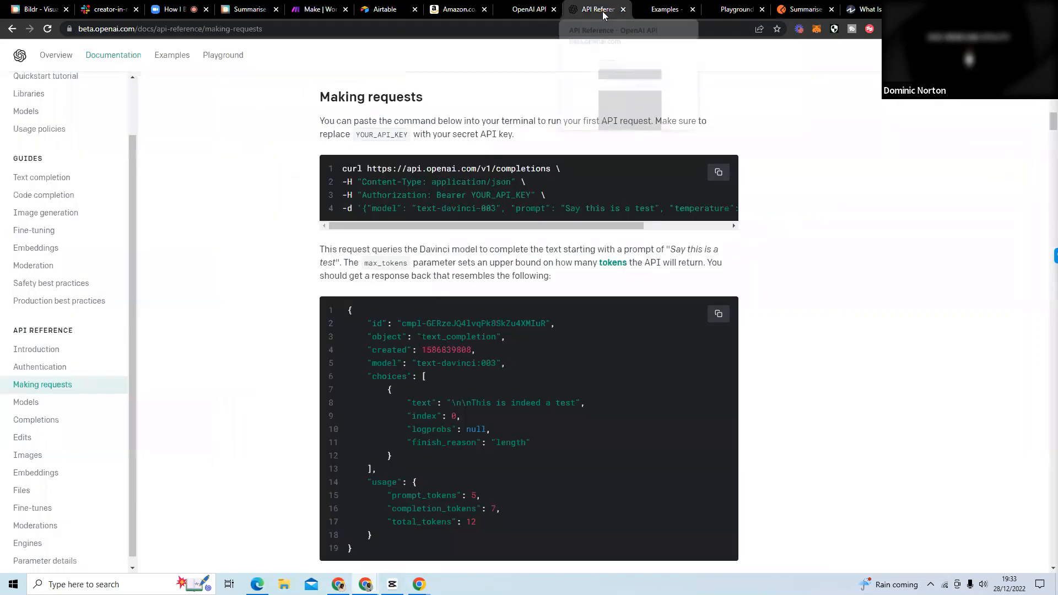
{"action": "left_click", "coordinate": [622, 9]}
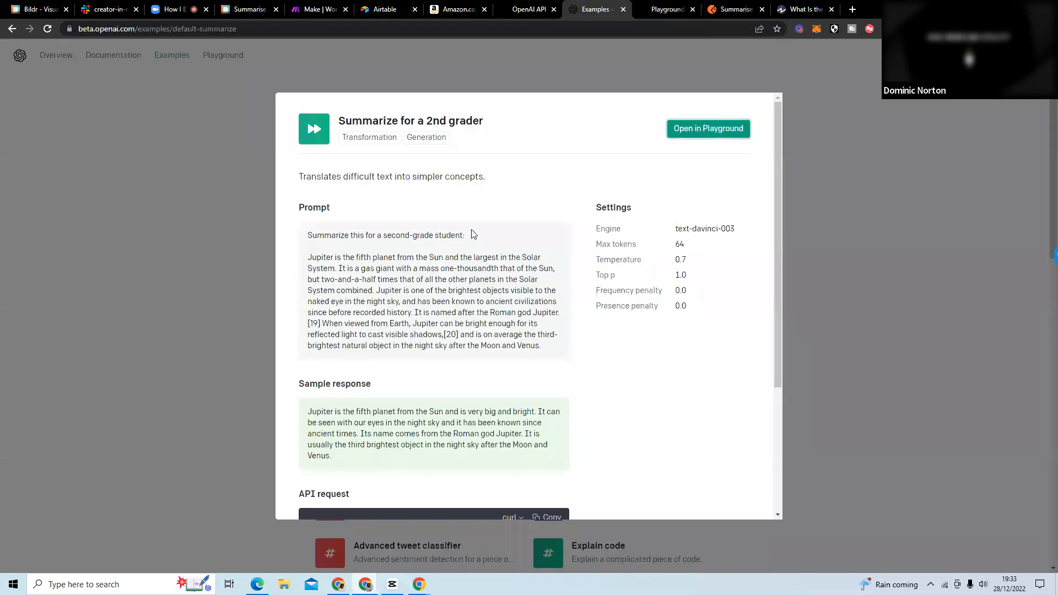
{"action": "left_click_drag", "start_coordinate": [467, 237], "coordinate": [305, 232]}
{"action": "key", "text": "ctrl+c"}
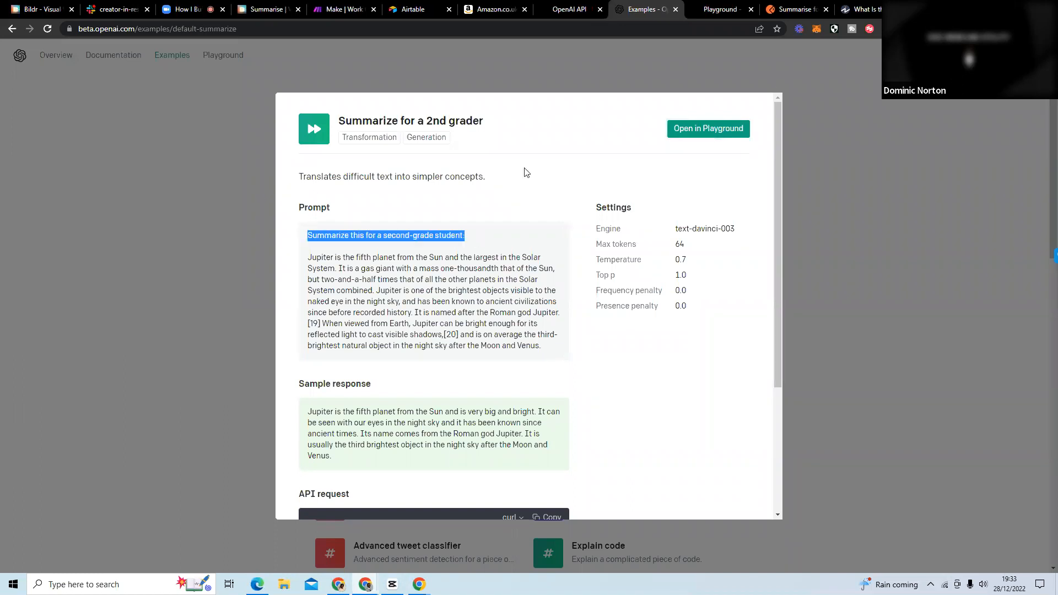
{"action": "left_click", "coordinate": [793, 10]}
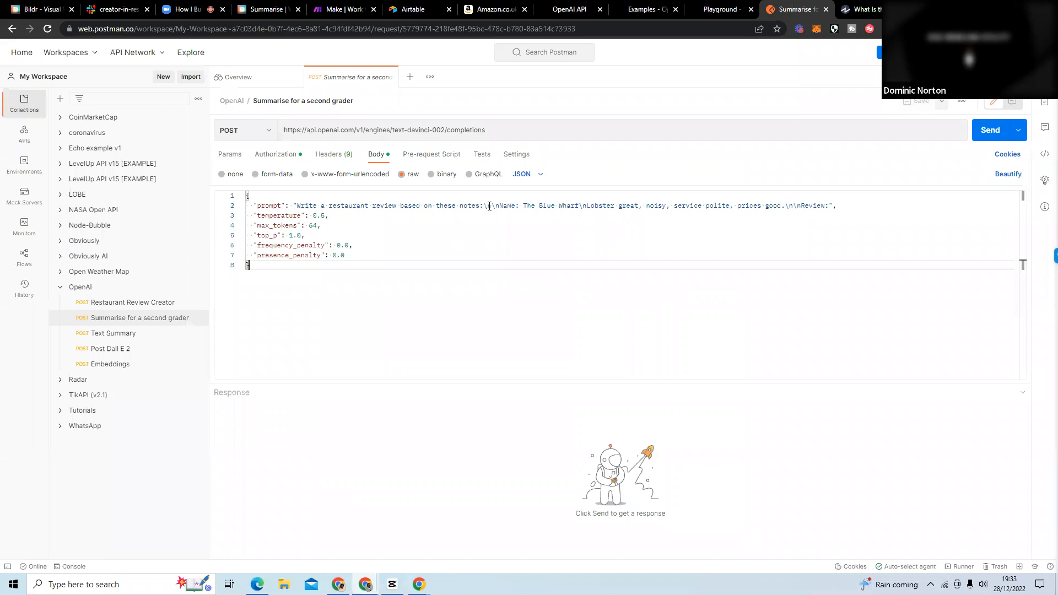
{"action": "left_click_drag", "start_coordinate": [483, 206], "coordinate": [297, 207]}
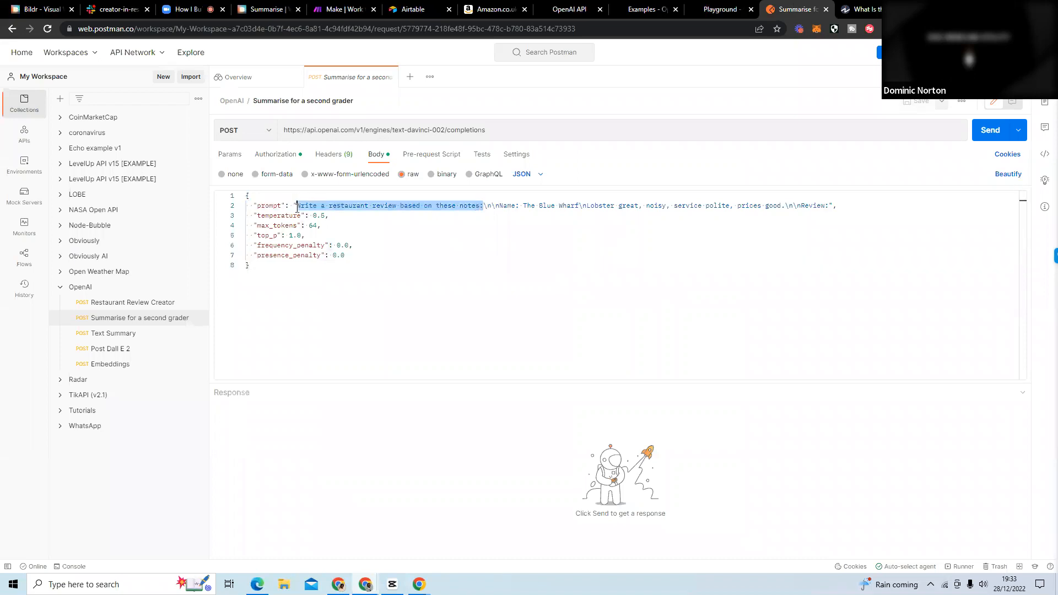
{"action": "key", "text": "ctrl+v"}
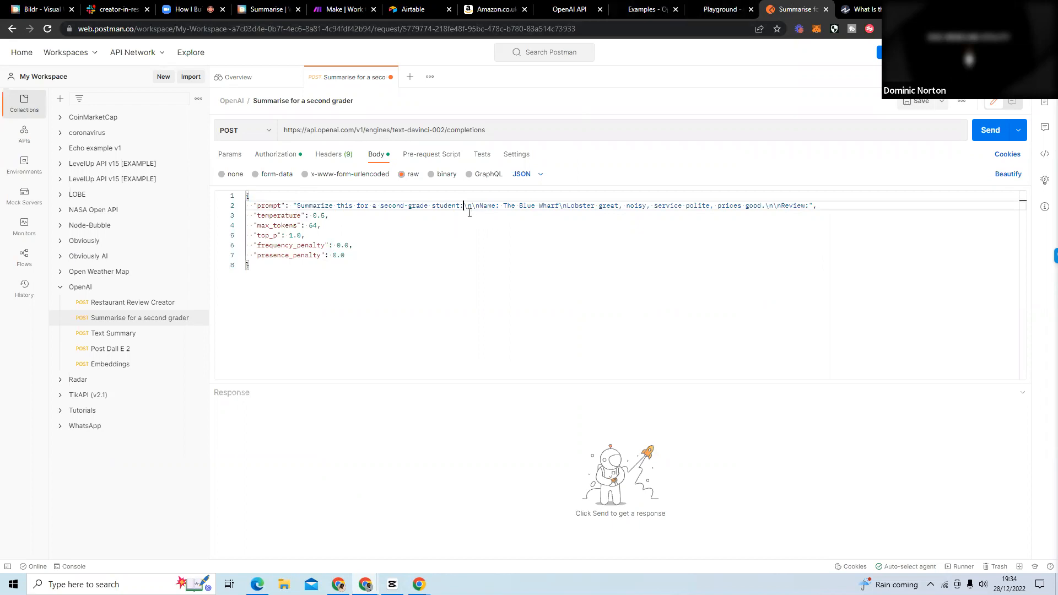
Replace the Blue Wharf notes after \n\n in the Postman prompt with the Jupiter passage copied from the OpenAI example.
{"action": "double_click", "coordinate": [469, 207]}
{"action": "left_click", "coordinate": [716, 10]}
{"action": "left_click", "coordinate": [642, 10]}
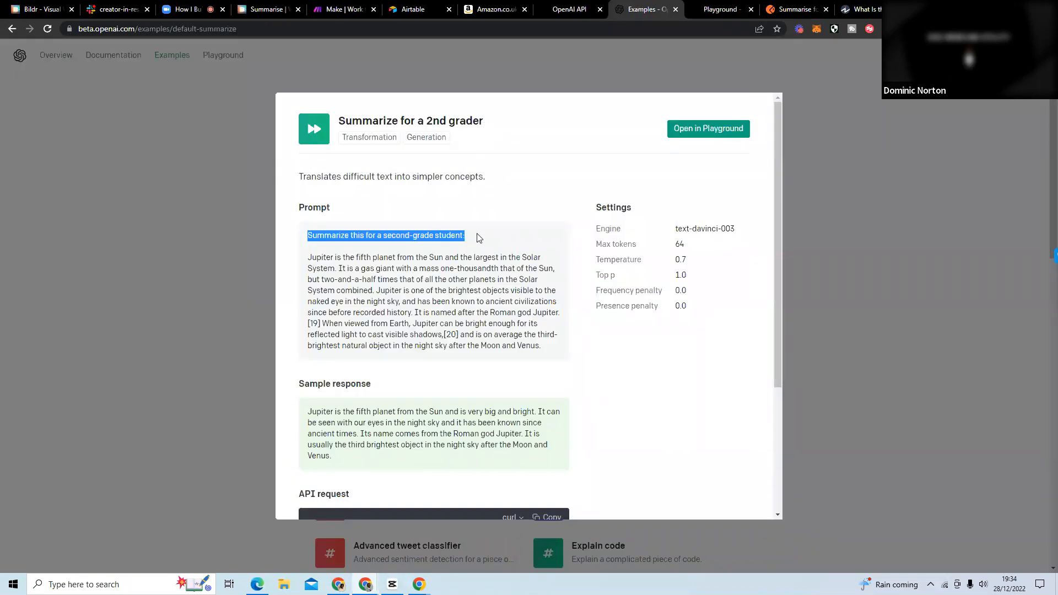
{"action": "left_click_drag", "start_coordinate": [309, 255], "coordinate": [557, 352]}
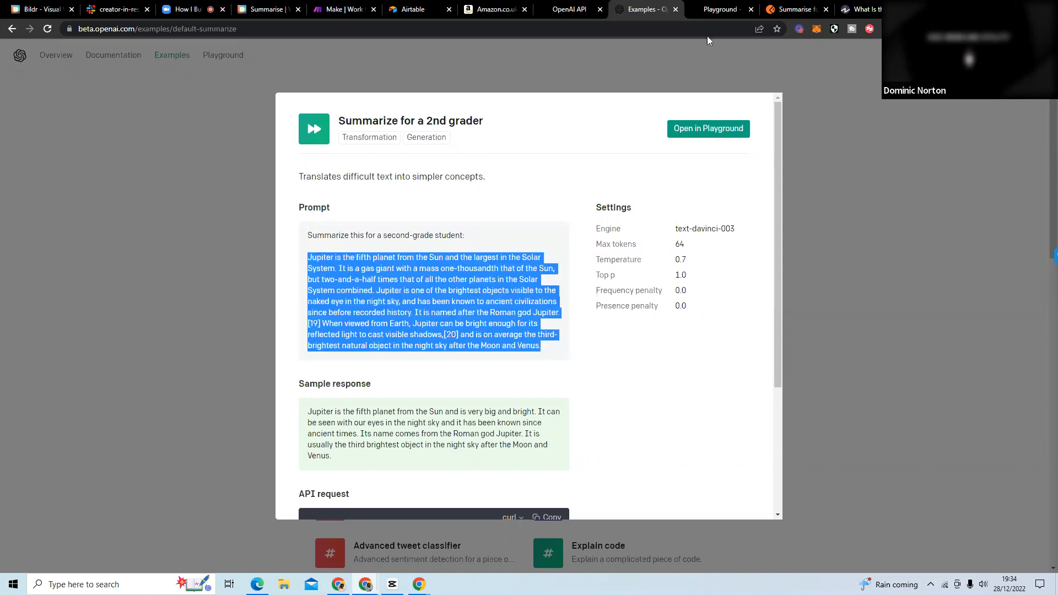
{"action": "left_click", "coordinate": [797, 10]}
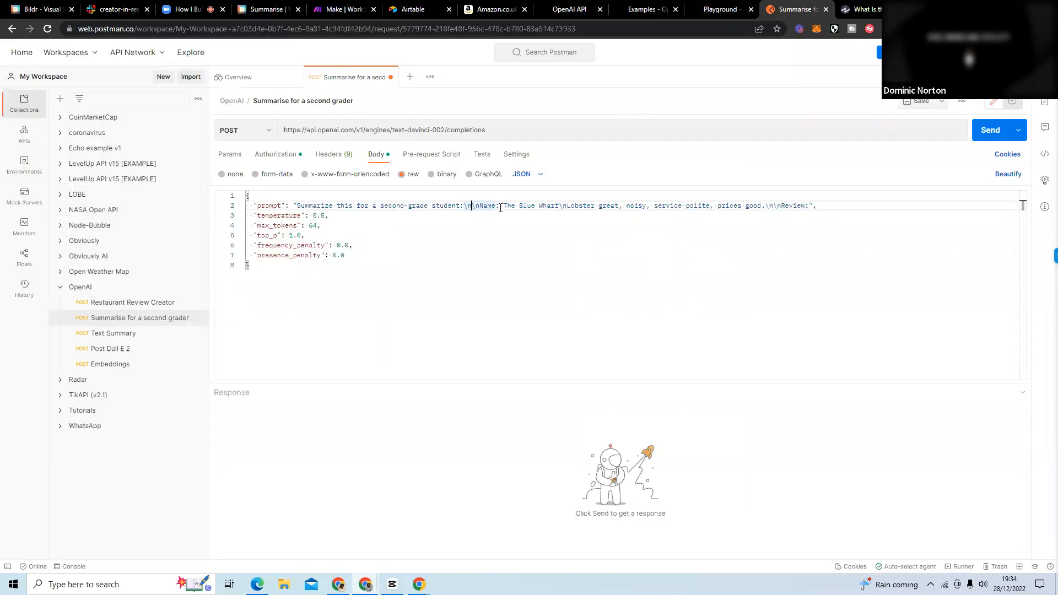
{"action": "left_click_drag", "start_coordinate": [480, 205], "coordinate": [809, 208]}
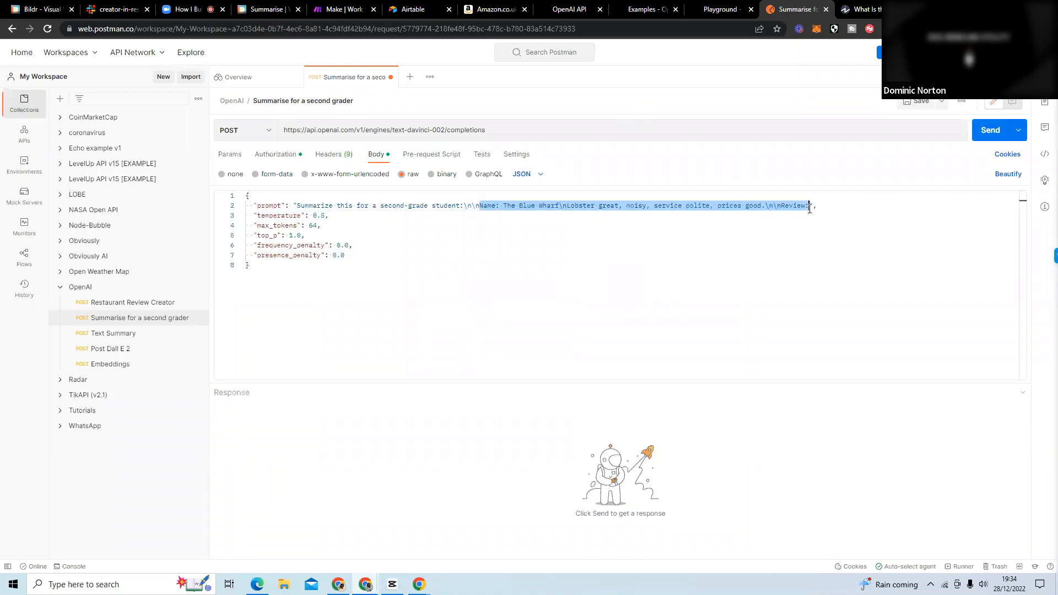
{"action": "key", "text": "ctrl+v"}
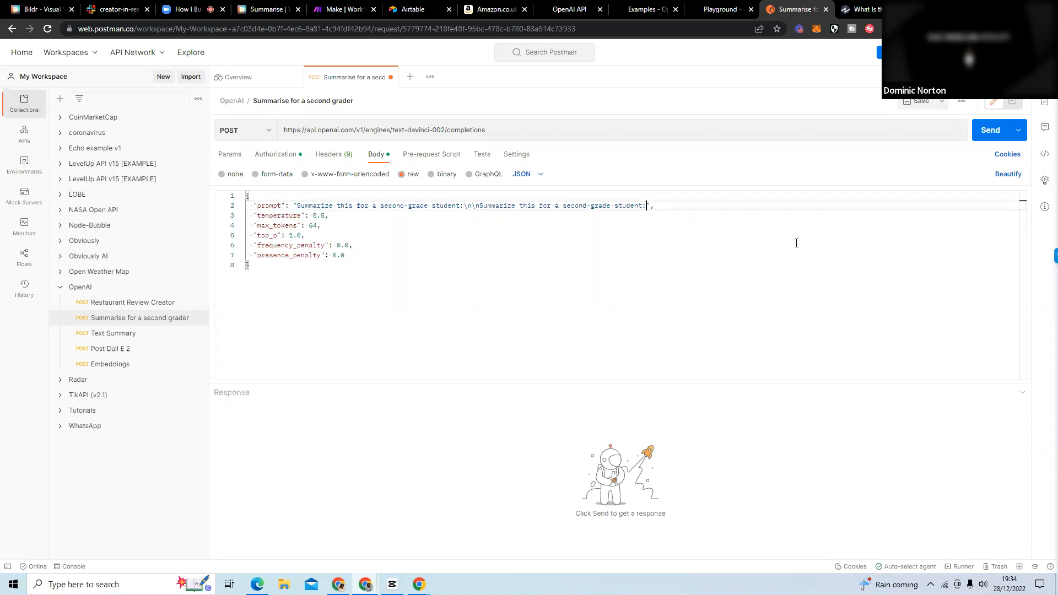
{"action": "key", "text": "ctrl+z"}
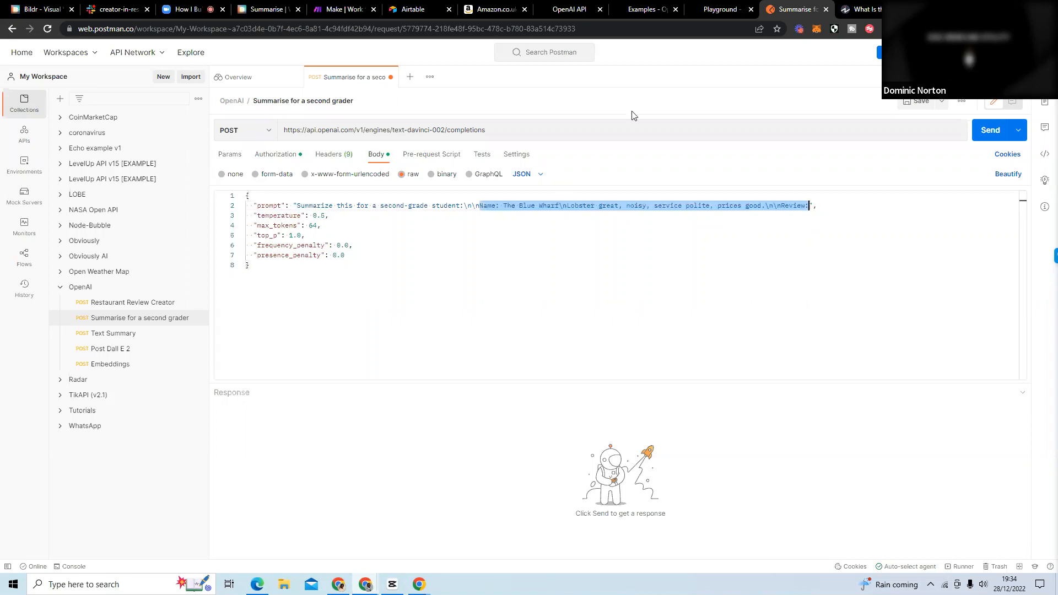
{"action": "left_click", "coordinate": [630, 11]}
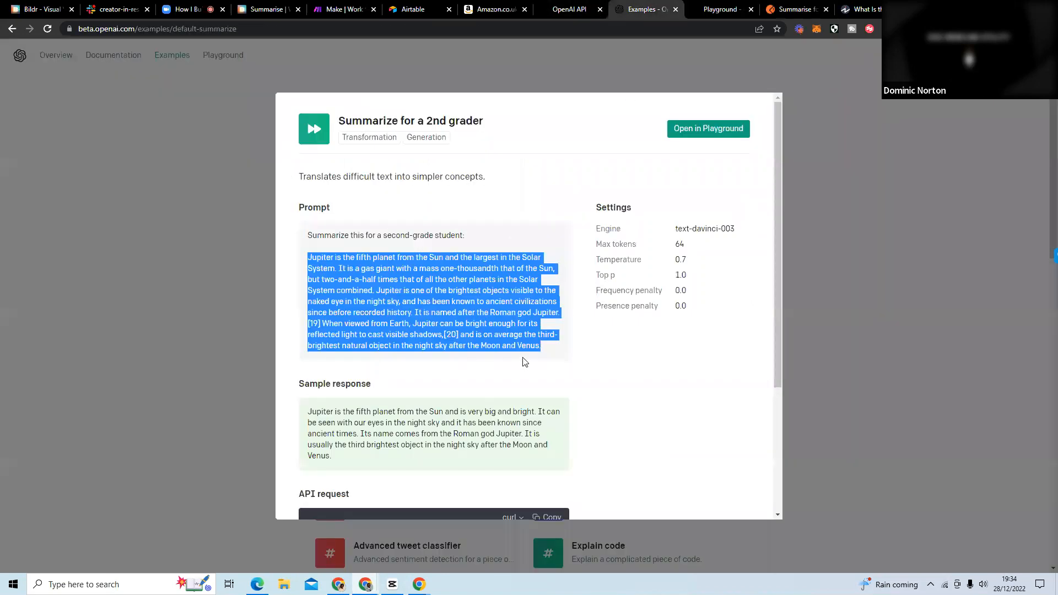
{"action": "left_click", "coordinate": [787, 6]}
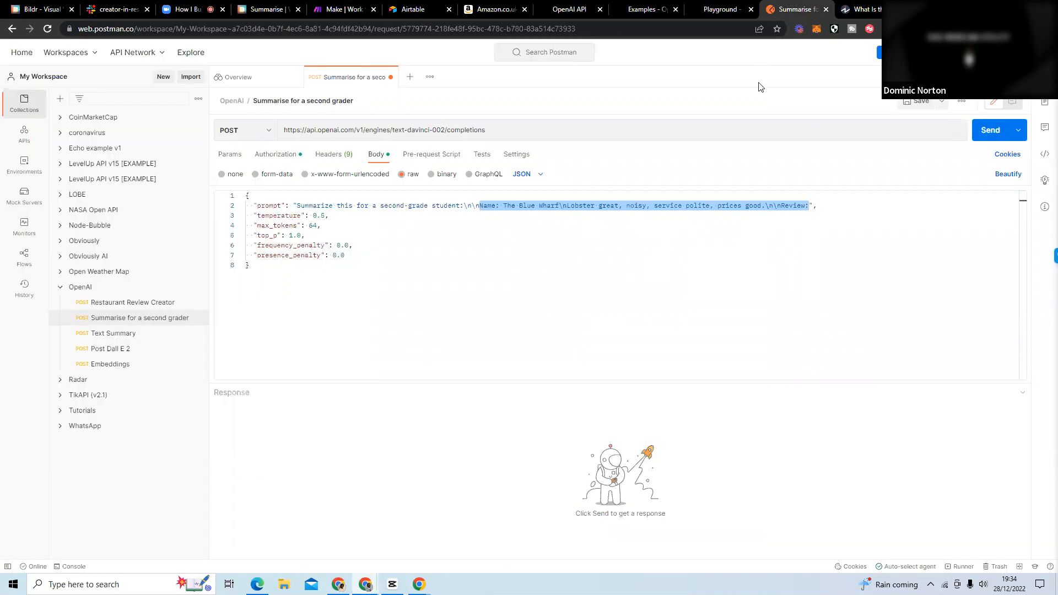
{"action": "type", "text": "Jupiter is the fifth planet from the Sun and the largest in the Solar System. It is a gas giant with a mass one-thousandth that of the Sun, but two-and-a-half times that of all the other planets in the Solar System combined. Jupiter is one of the brightest objects visible to the naked eye in the night sky, and has been known to ancient civilizations since before recorded history. It is named after the Roman god Jupiter.[19] When viewed from Earth, Jupiter can be bright enough for its reflected light to cast visible shadows,[20] and is on average the third-brightest natural object in the night sky after the Moon and Venus."}
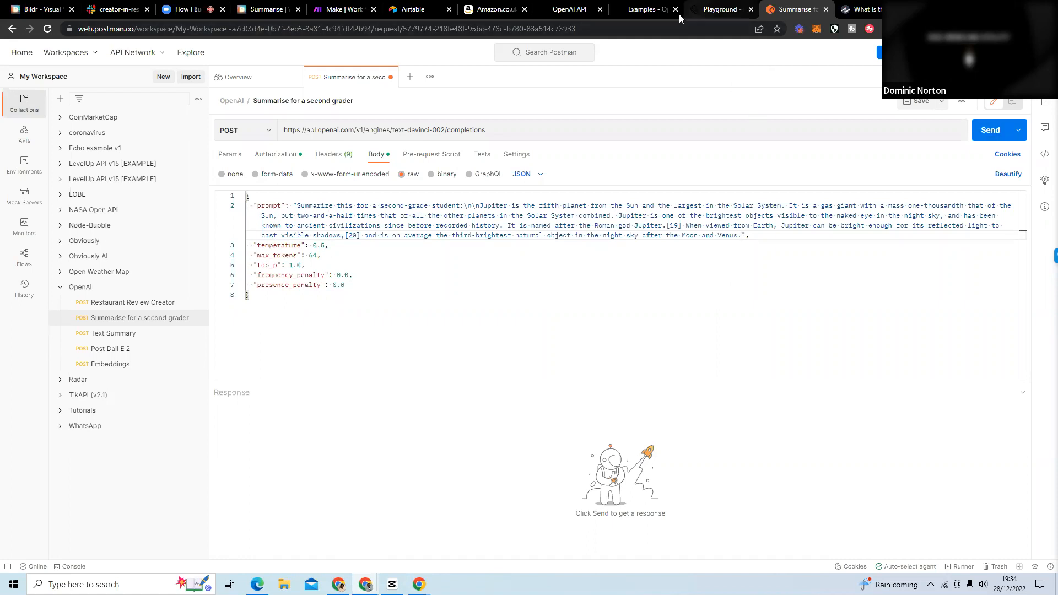
Check the sample response in the OpenAI example, and send the Jupiter summary request from Postman.
{"action": "left_click", "coordinate": [653, 10]}
{"action": "left_click_drag", "start_coordinate": [356, 460], "coordinate": [304, 420]}
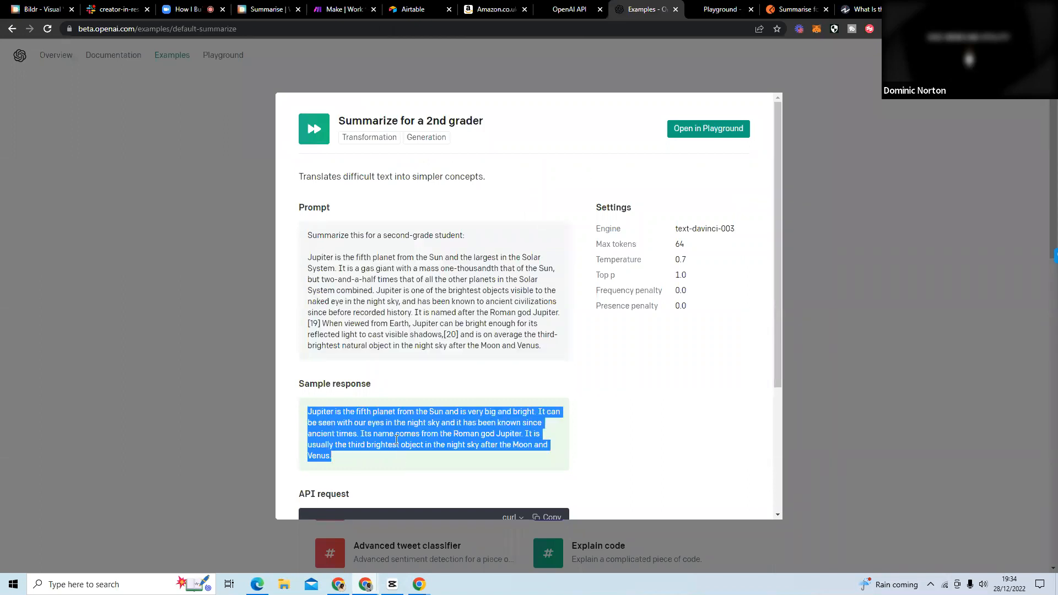
{"action": "left_click", "coordinate": [795, 9]}
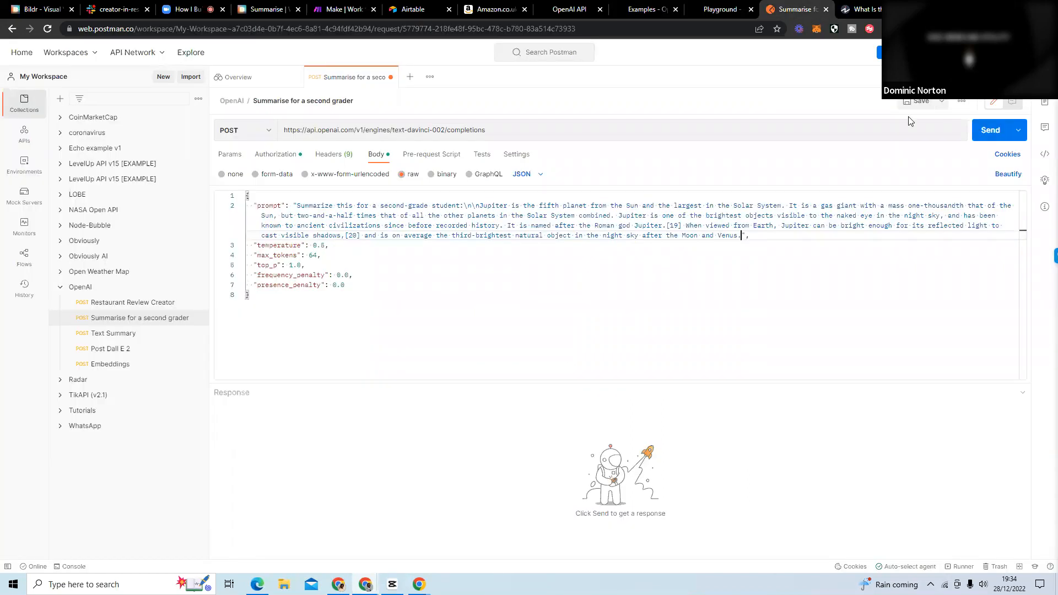
{"action": "left_click", "coordinate": [980, 135]}
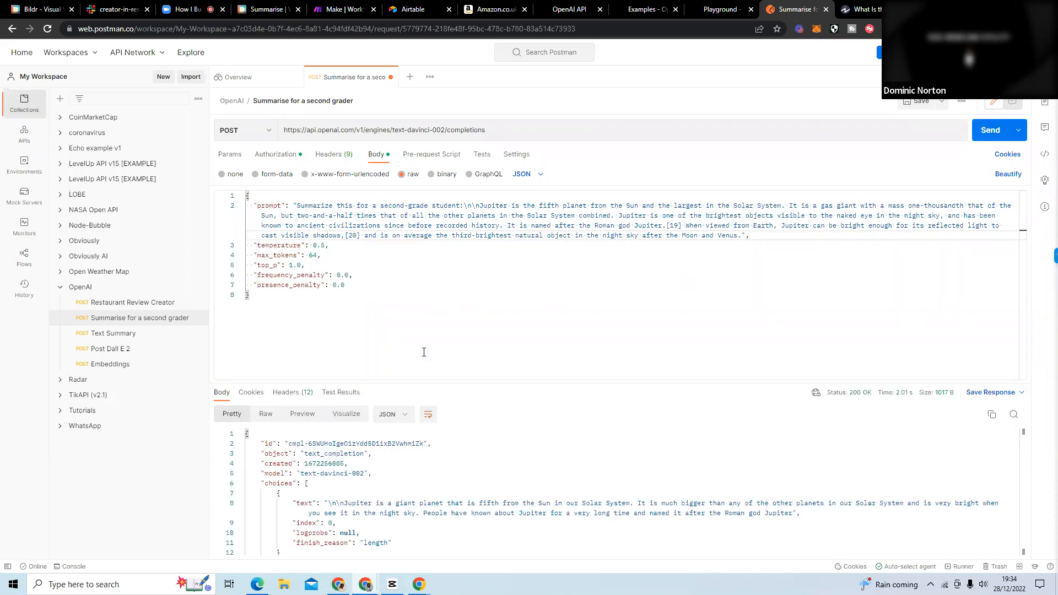
Enlarge the response area and highlight the generated Jupiter summary in the "text" value.
{"action": "scroll", "coordinate": [407, 468], "scroll_direction": "down", "scroll_amount": 2}
{"action": "left_click_drag", "start_coordinate": [425, 383], "coordinate": [427, 305]}
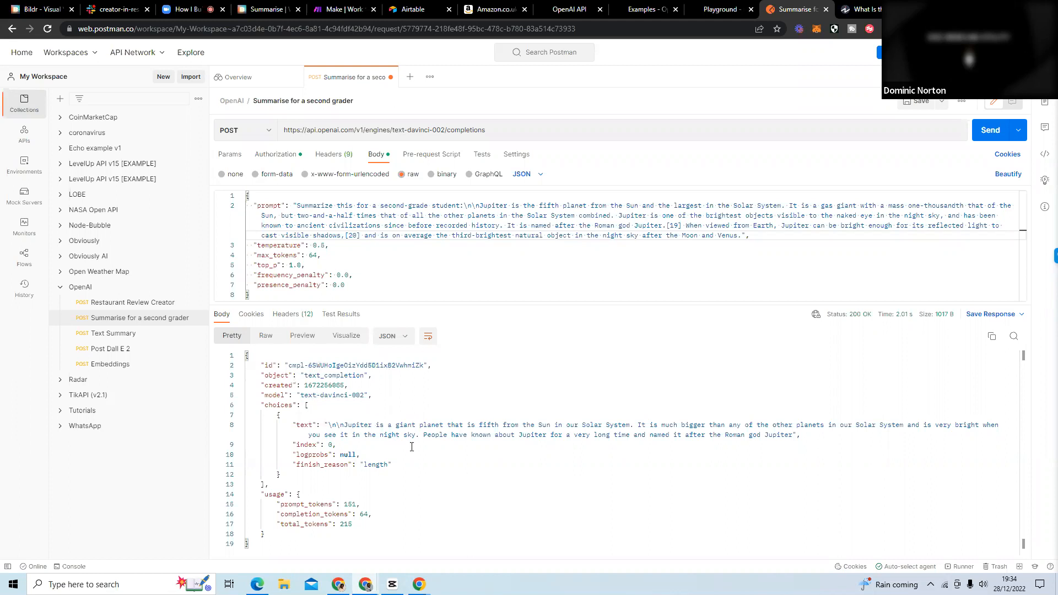
{"action": "left_click_drag", "start_coordinate": [343, 428], "coordinate": [793, 436]}
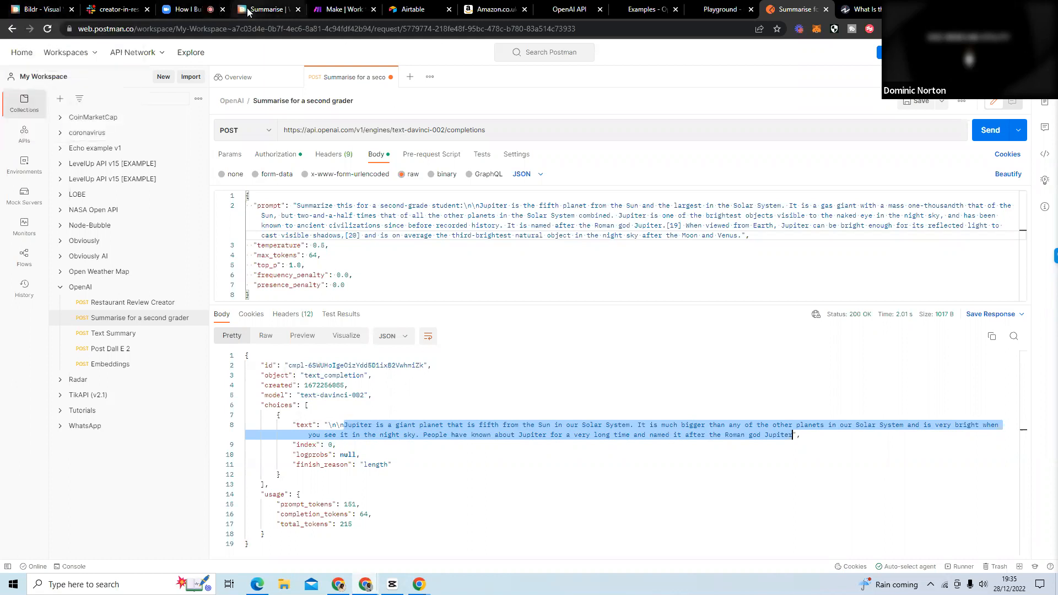
Return to the Bildr studio, dismiss the publish confirmation and view the index page's properties.
{"action": "left_click", "coordinate": [266, 9]}
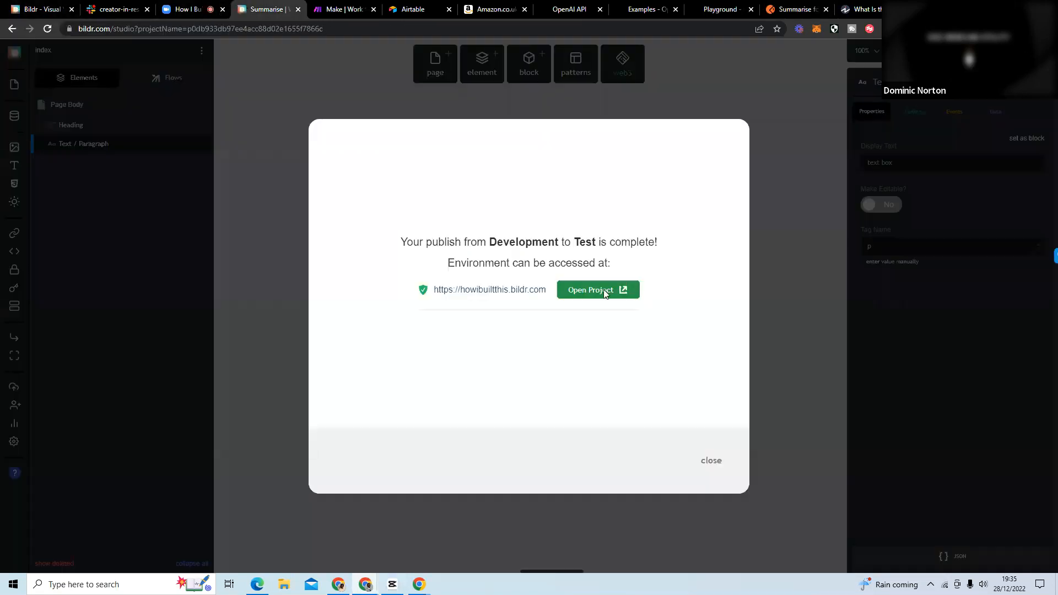
{"action": "left_click", "coordinate": [711, 460]}
{"action": "left_click", "coordinate": [202, 51]}
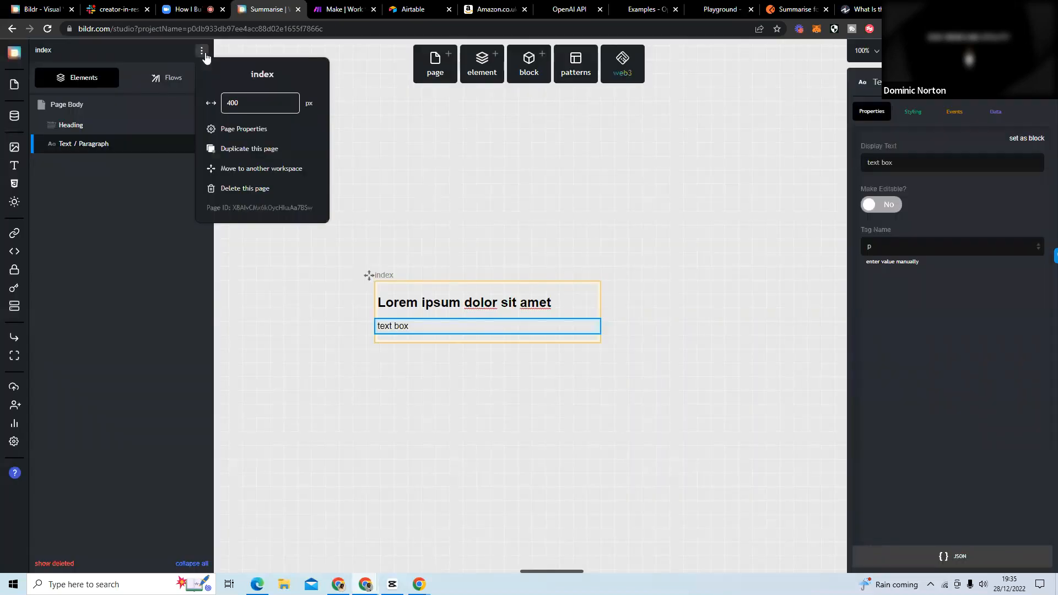
{"action": "left_click", "coordinate": [278, 136]}
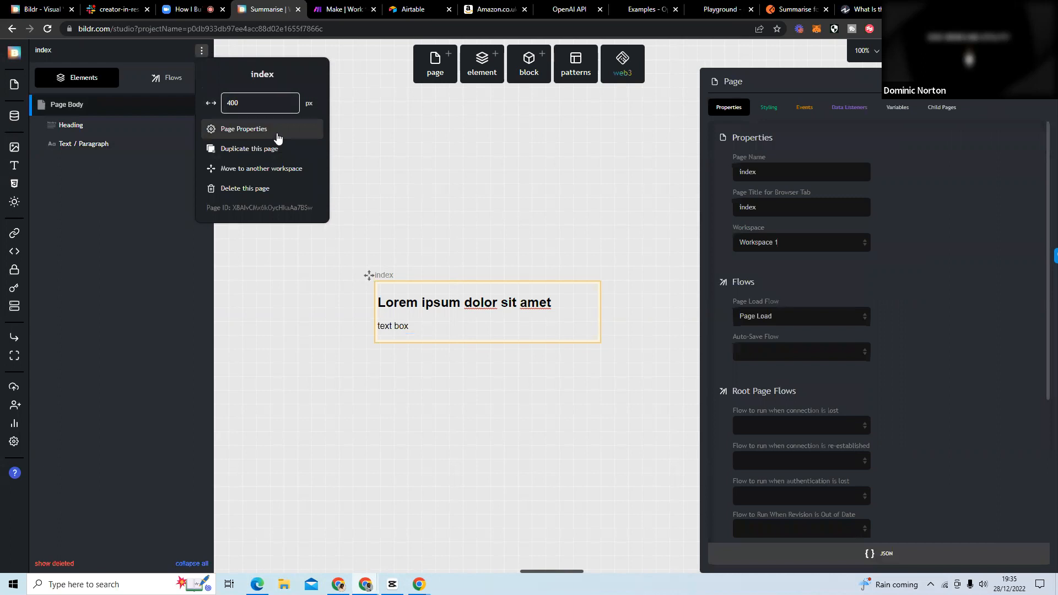
{"action": "left_click", "coordinate": [517, 151]}
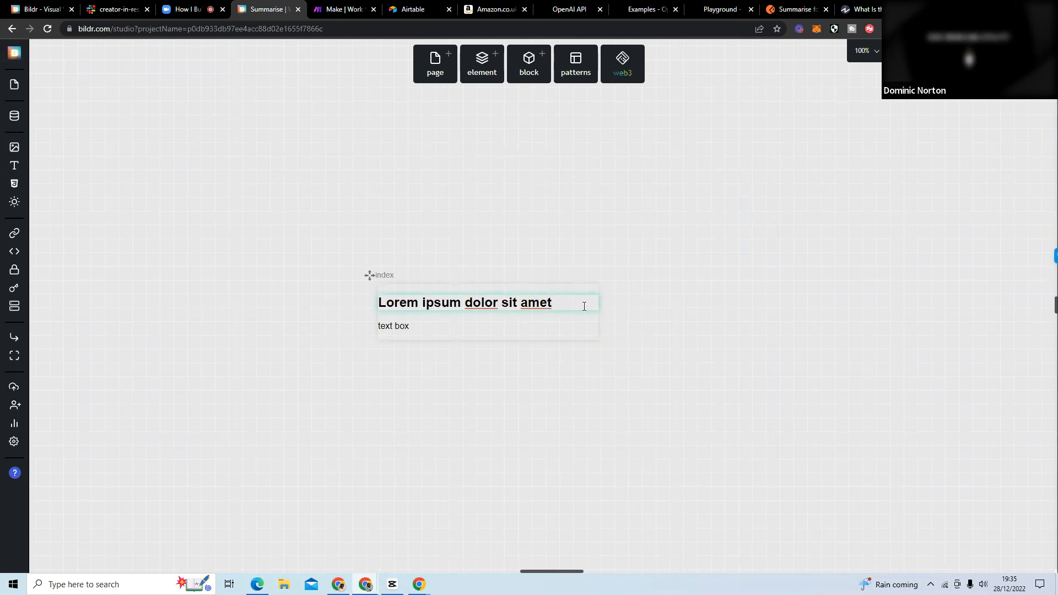
Delete the "text box" paragraph element from the index page.
{"action": "left_click", "coordinate": [487, 329]}
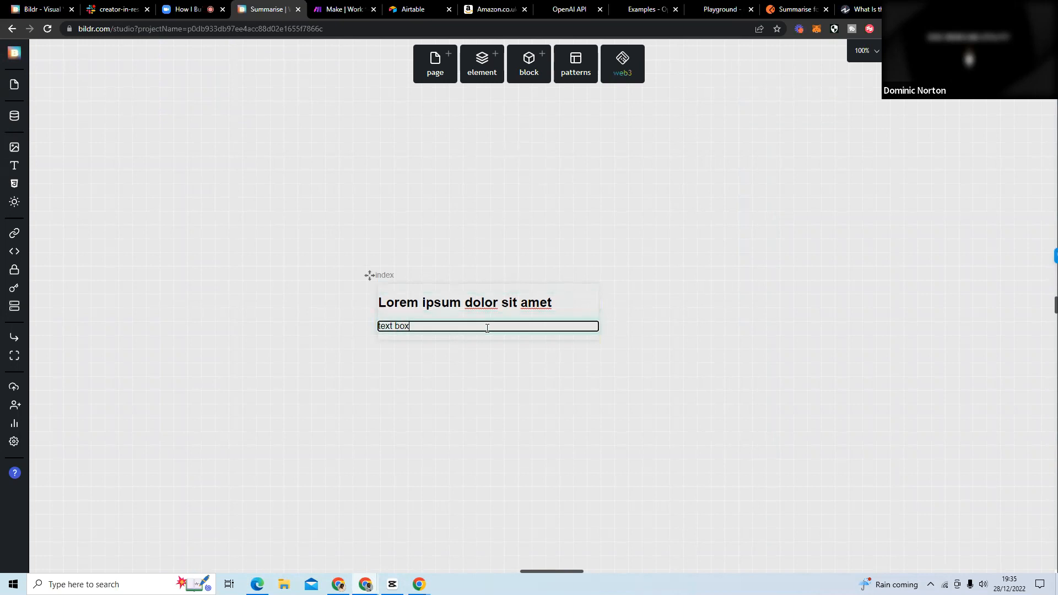
{"action": "left_click", "coordinate": [557, 303]}
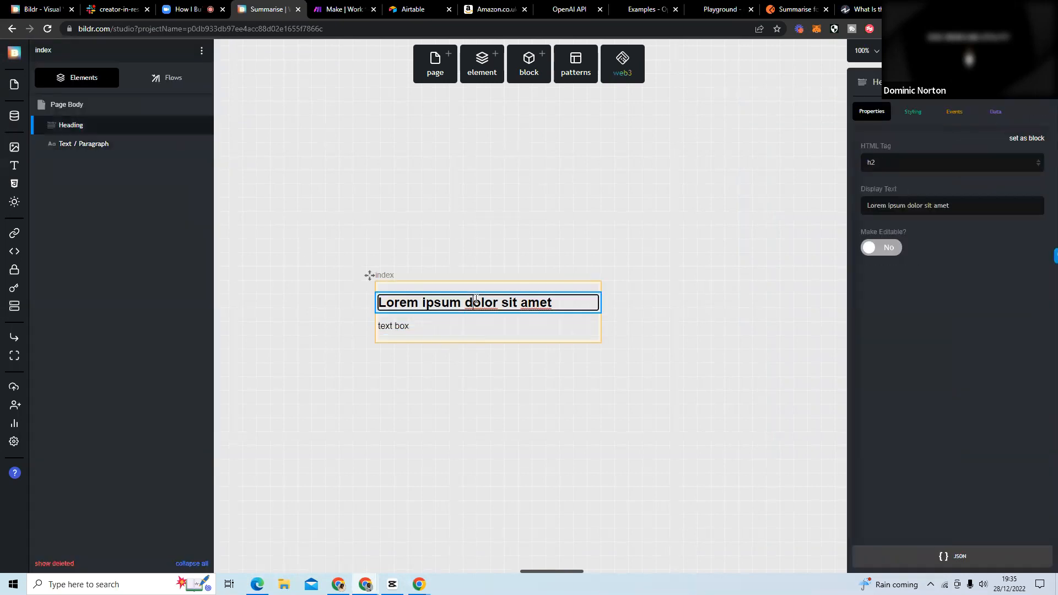
{"action": "left_click", "coordinate": [501, 328]}
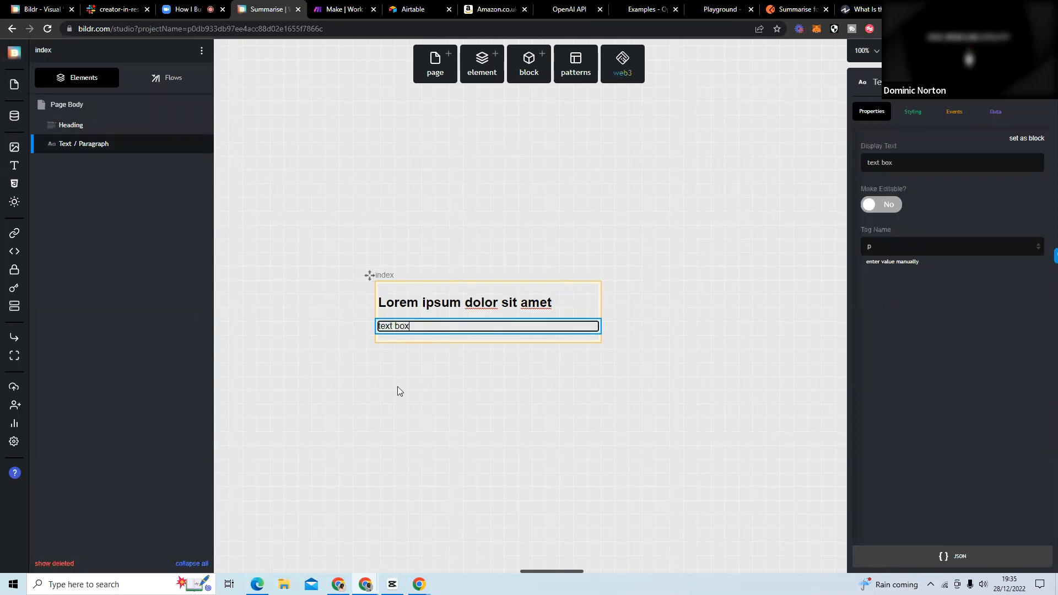
{"action": "mouse_move", "coordinate": [185, 145]}
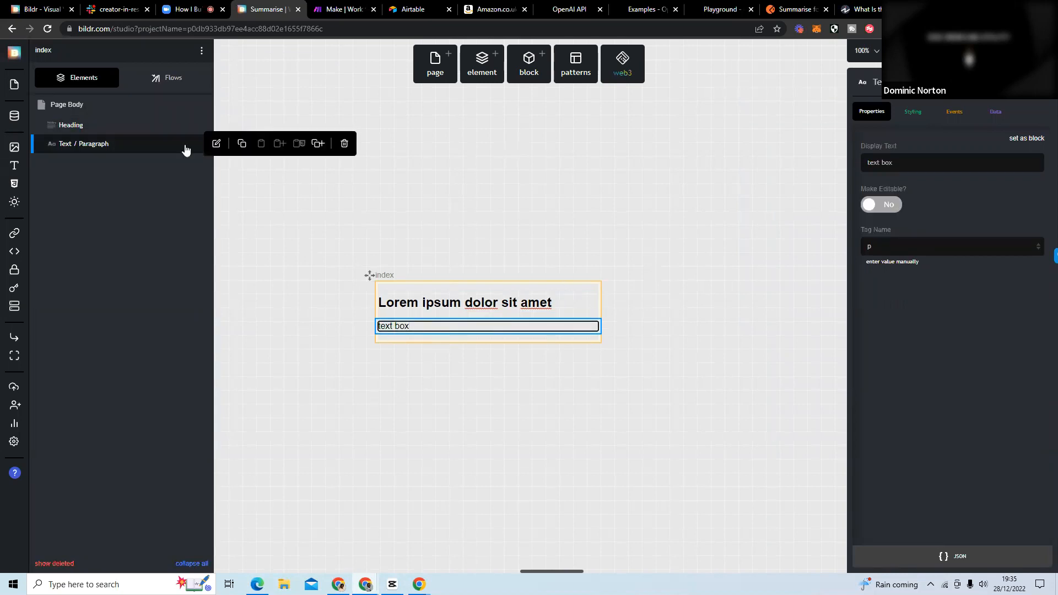
{"action": "left_click", "coordinate": [345, 144]}
Add the "Chrome Extension - Get Selected Text (v3)" action to the index page's Page Load flow.
{"action": "left_click", "coordinate": [180, 82]}
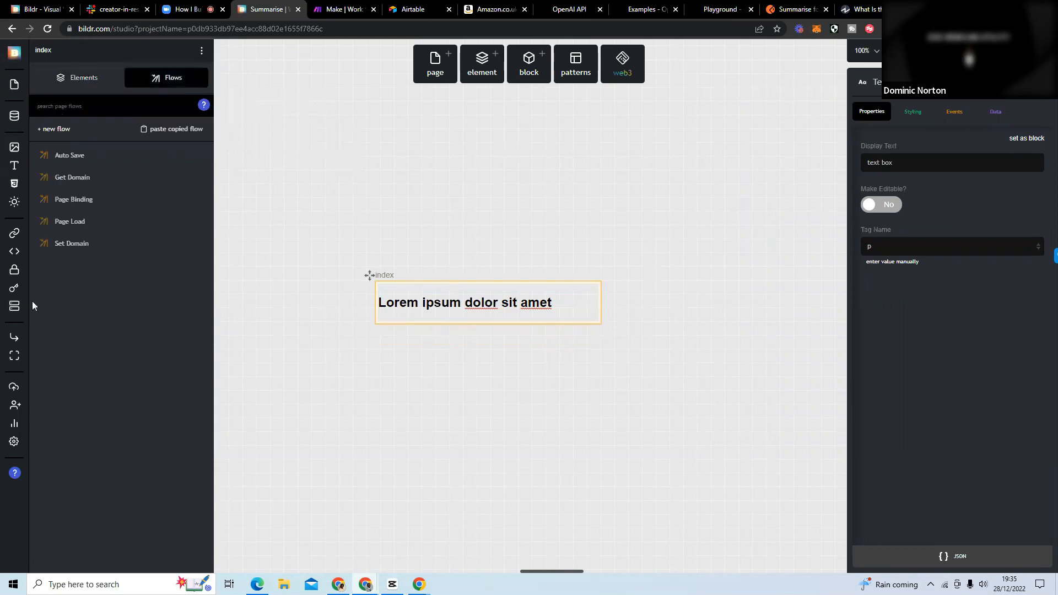
{"action": "left_click", "coordinate": [106, 227]}
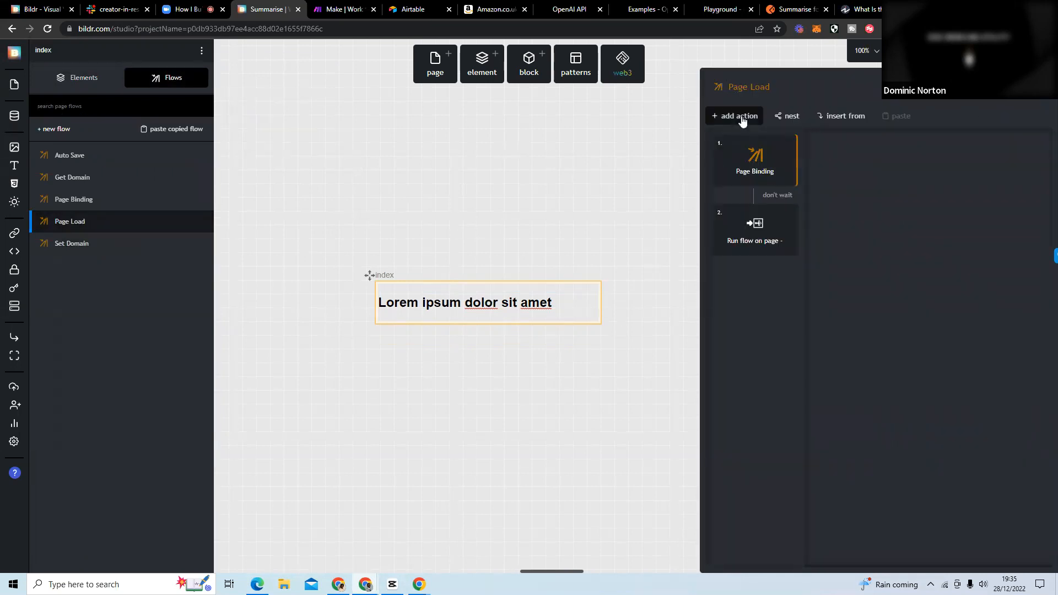
{"action": "left_click", "coordinate": [742, 117]}
{"action": "type", "text": "chrome"}
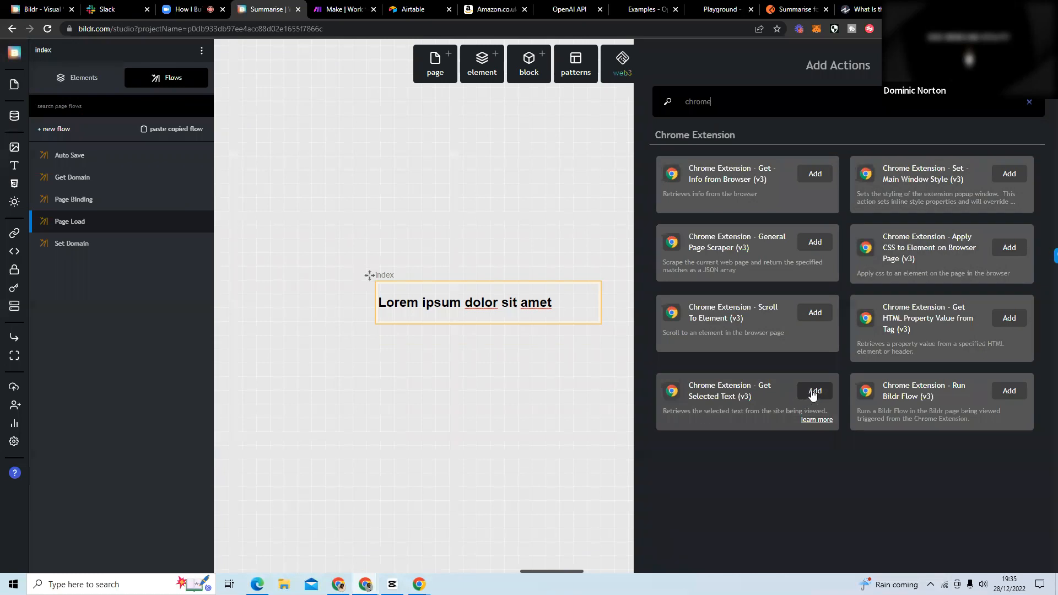
{"action": "left_click", "coordinate": [814, 392]}
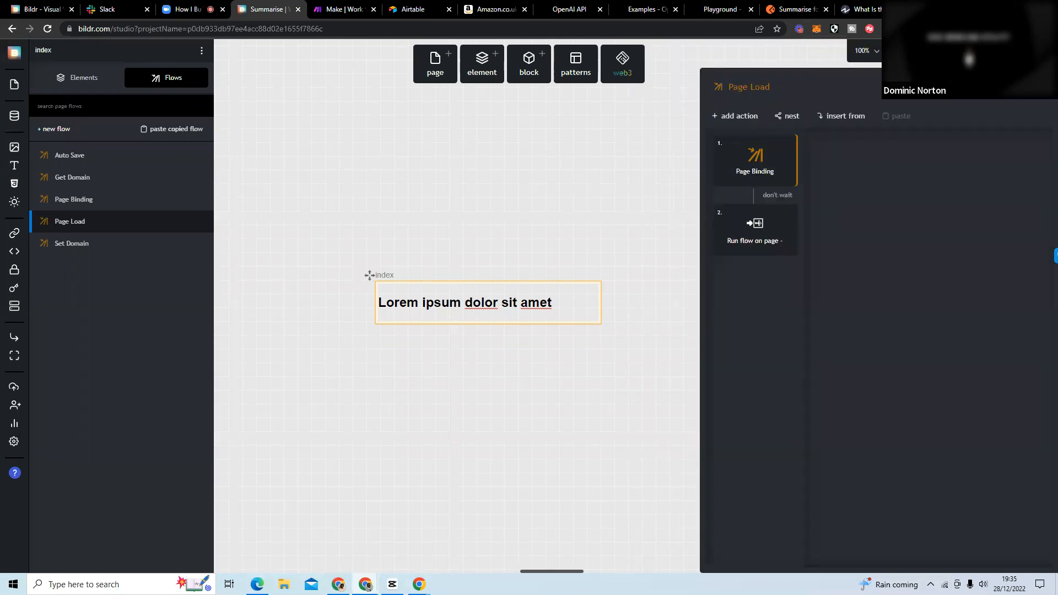
On the Investopedia article, highlight the three paragraphs under "Where Did the Free Market Come From?".
{"action": "key", "text": "ctrl+9"}
{"action": "left_click", "coordinate": [295, 349]}
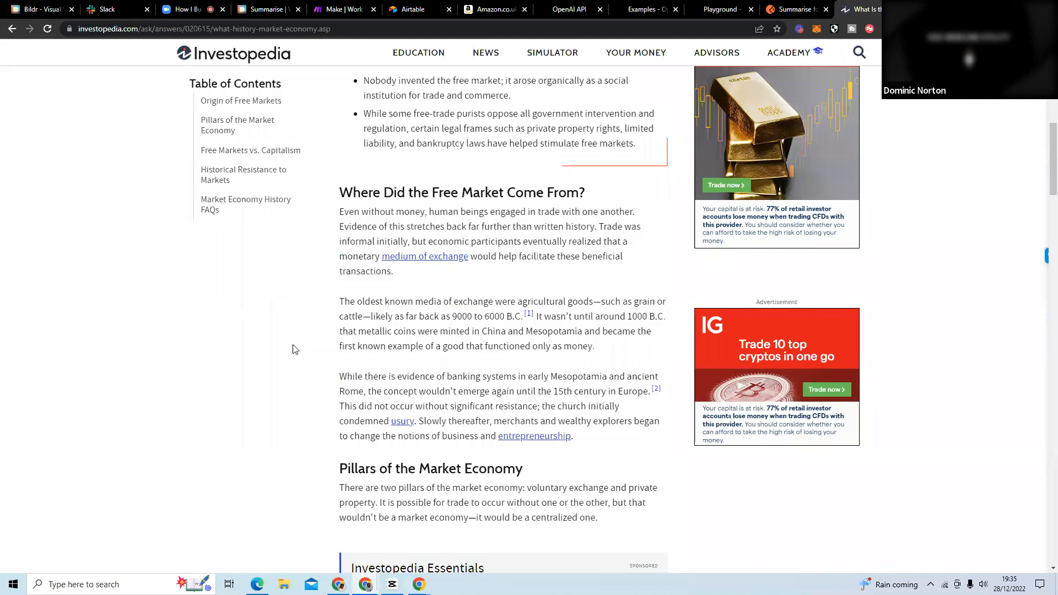
{"action": "left_click_drag", "start_coordinate": [594, 436], "coordinate": [338, 220]}
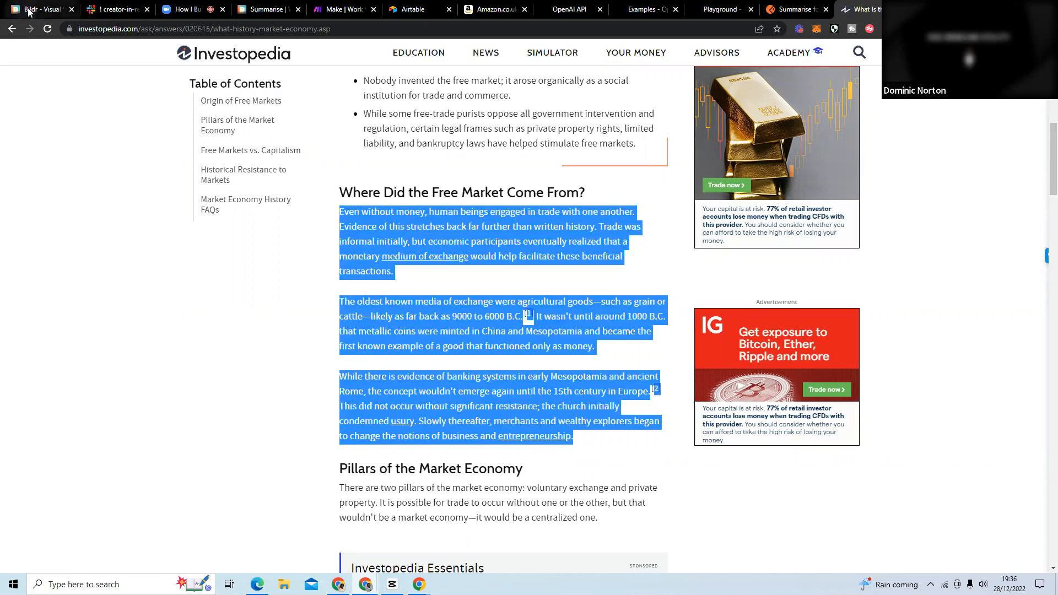
Back in Bildr, set the Get Selected Text action's response variable name to selectedText.
{"action": "left_click", "coordinate": [266, 10]}
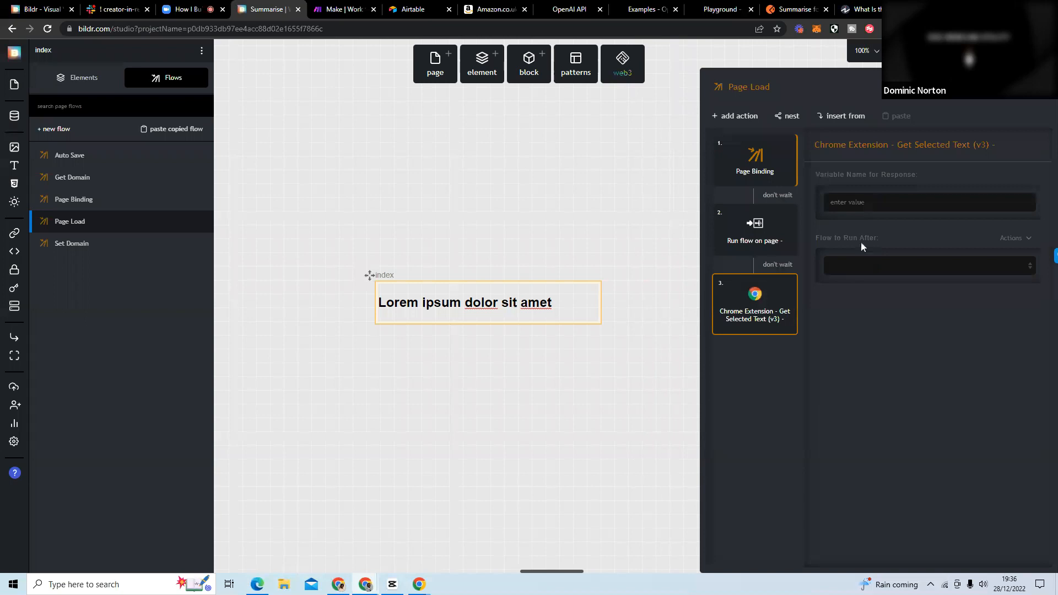
{"action": "left_click", "coordinate": [862, 209]}
{"action": "type", "text": "selectedText"}
{"action": "left_click", "coordinate": [488, 200]}
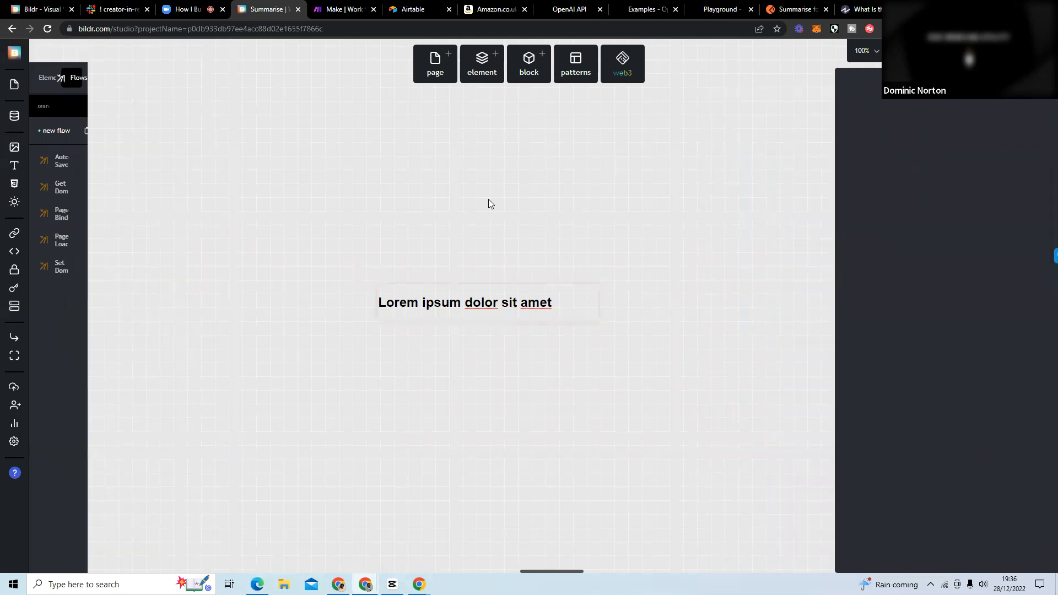
{"action": "left_click", "coordinate": [567, 301]}
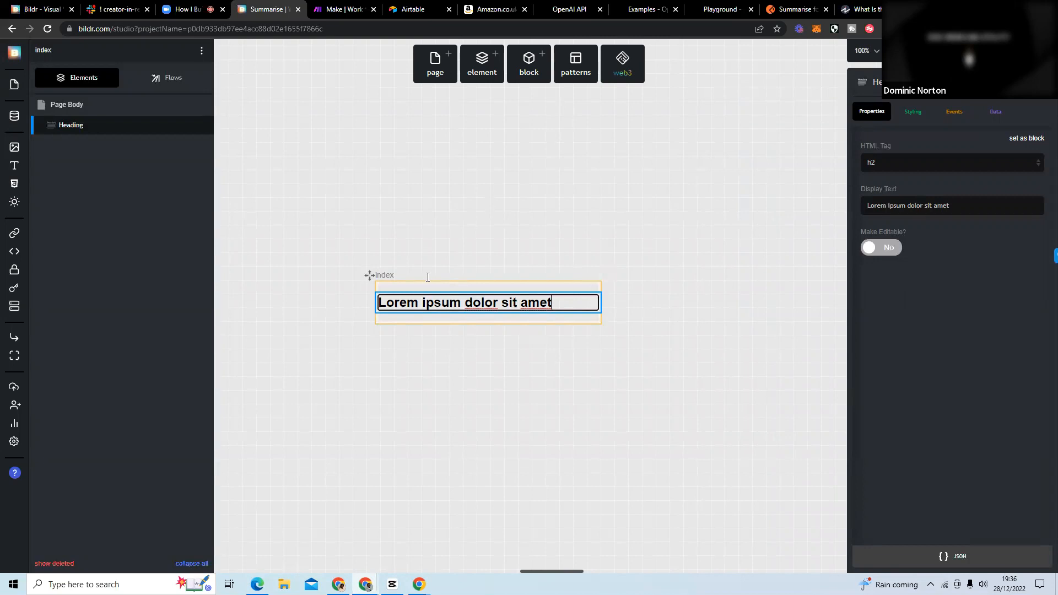
{"action": "left_click", "coordinate": [868, 11]}
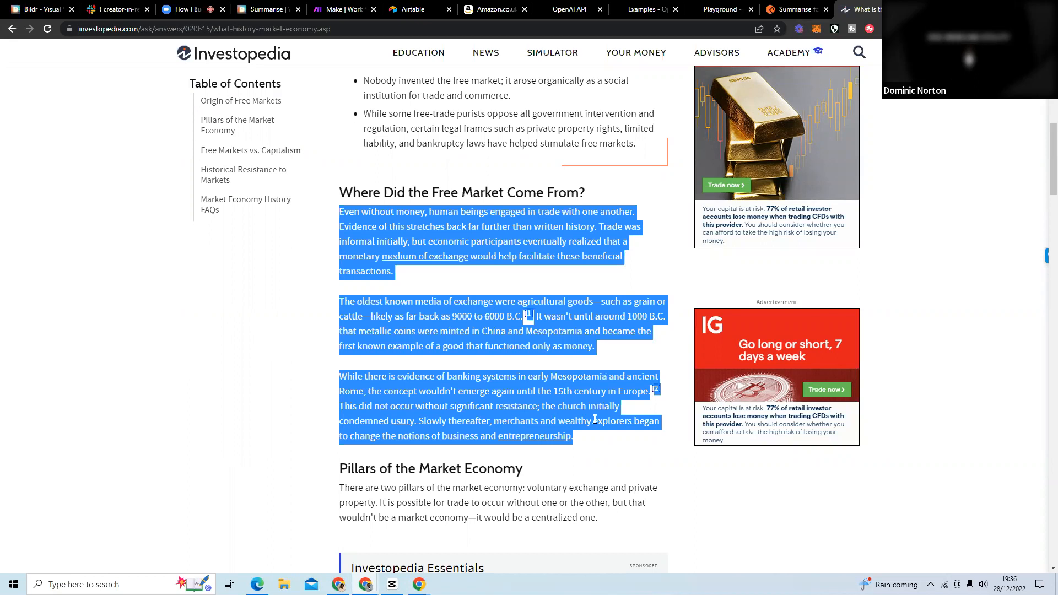
Switch to Make, sign in to the Make platform and open the list of all scenarios.
{"action": "left_click", "coordinate": [359, 16]}
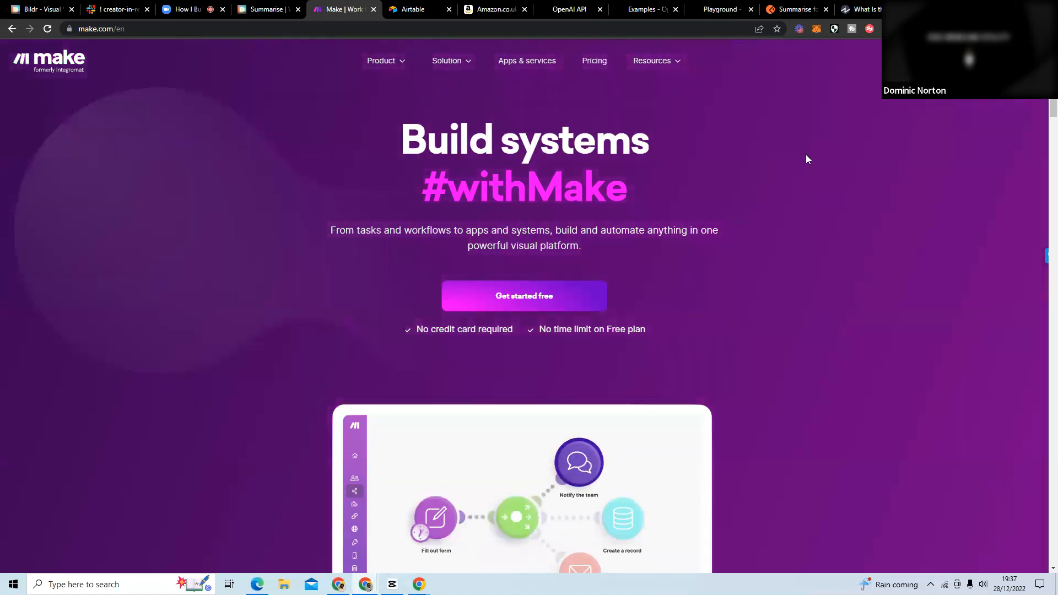
{"action": "mouse_move", "coordinate": [926, 62]}
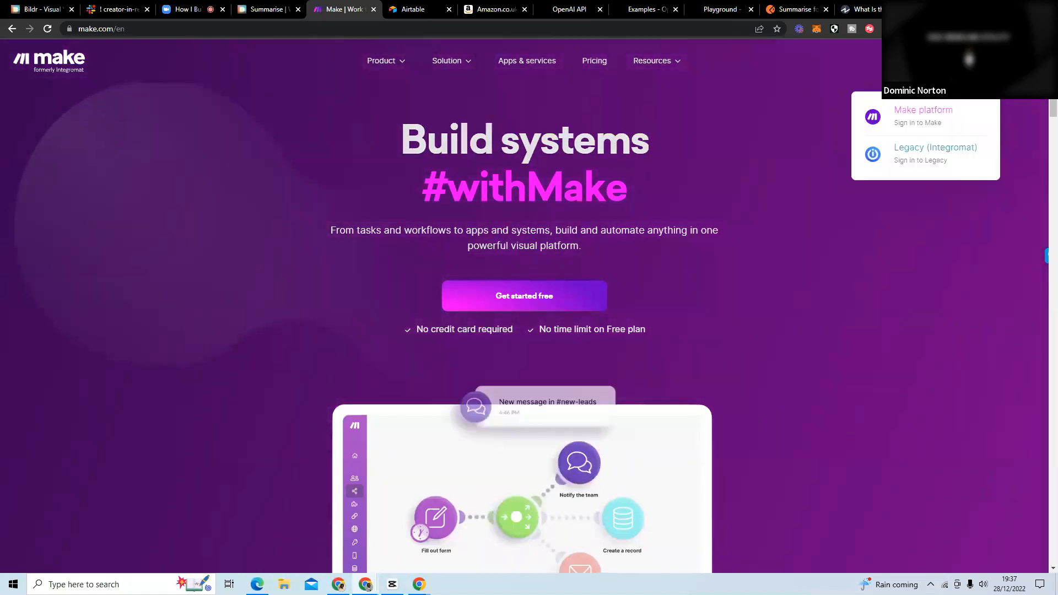
{"action": "left_click", "coordinate": [922, 122]}
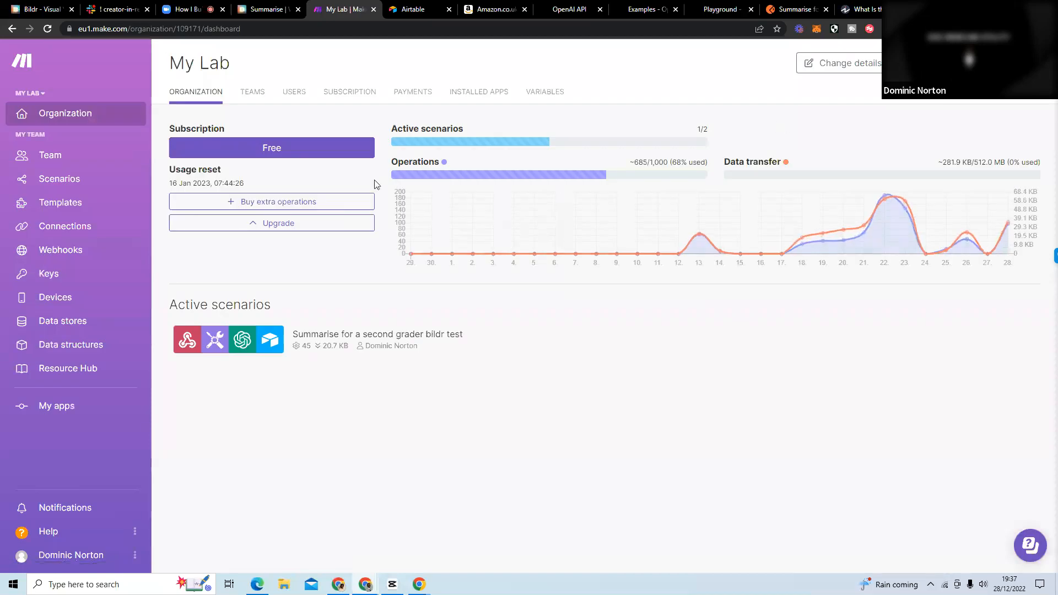
{"action": "left_click", "coordinate": [71, 180]}
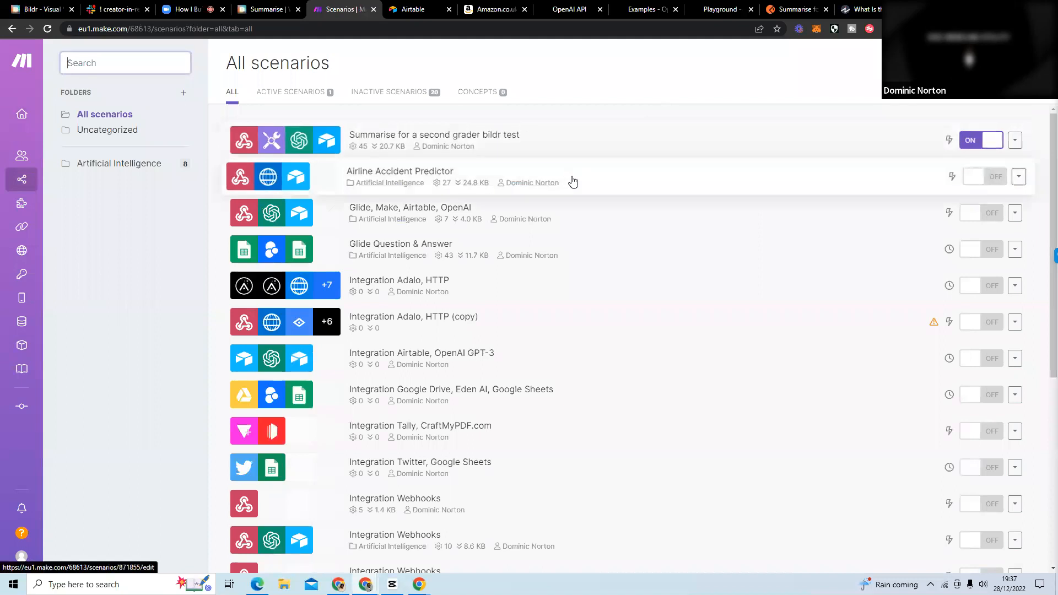
Turn off the "Summarise for a second grader bildr test" scenario.
{"action": "scroll", "coordinate": [579, 220], "scroll_direction": "down", "scroll_amount": 4}
{"action": "scroll", "coordinate": [628, 304], "scroll_direction": "down", "scroll_amount": 2}
{"action": "scroll", "coordinate": [625, 302], "scroll_direction": "up", "scroll_amount": 6}
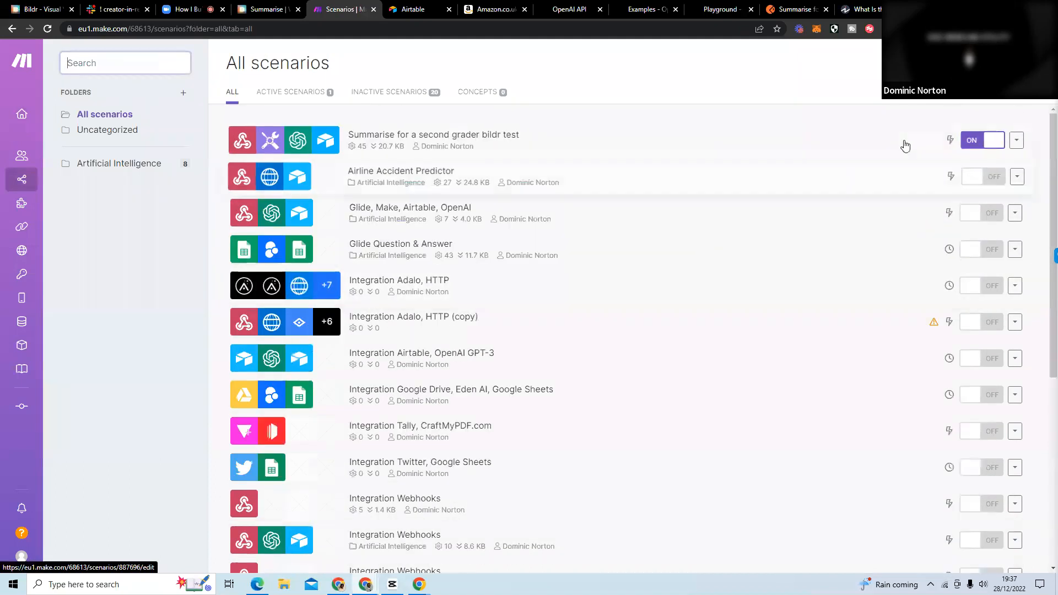
{"action": "left_click", "coordinate": [969, 144]}
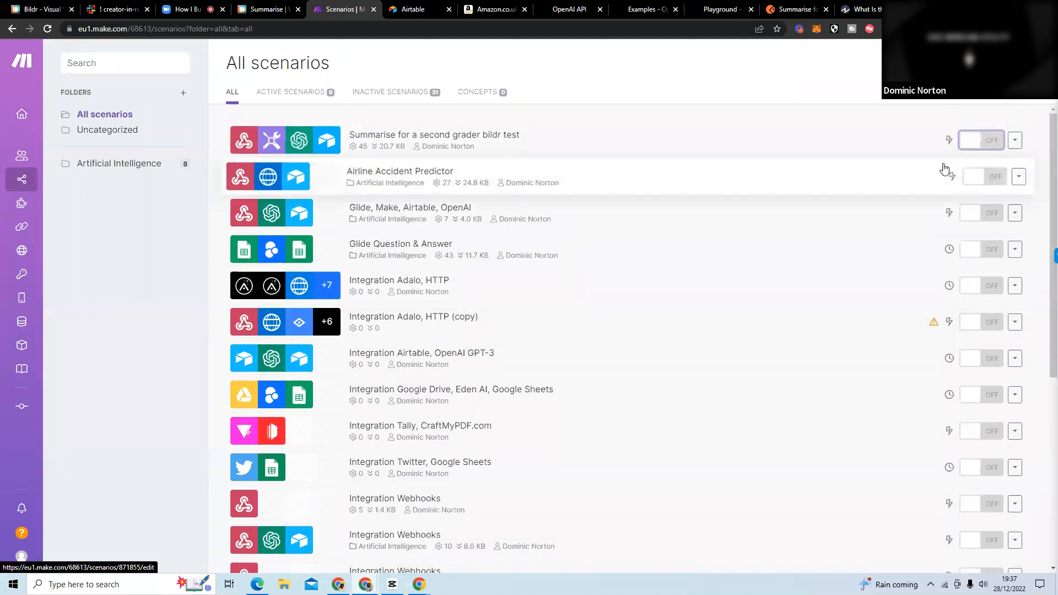
Open a second copy of the Make scenarios page in a new browser tab, and return to the original one.
{"action": "right_click", "coordinate": [112, 165]}
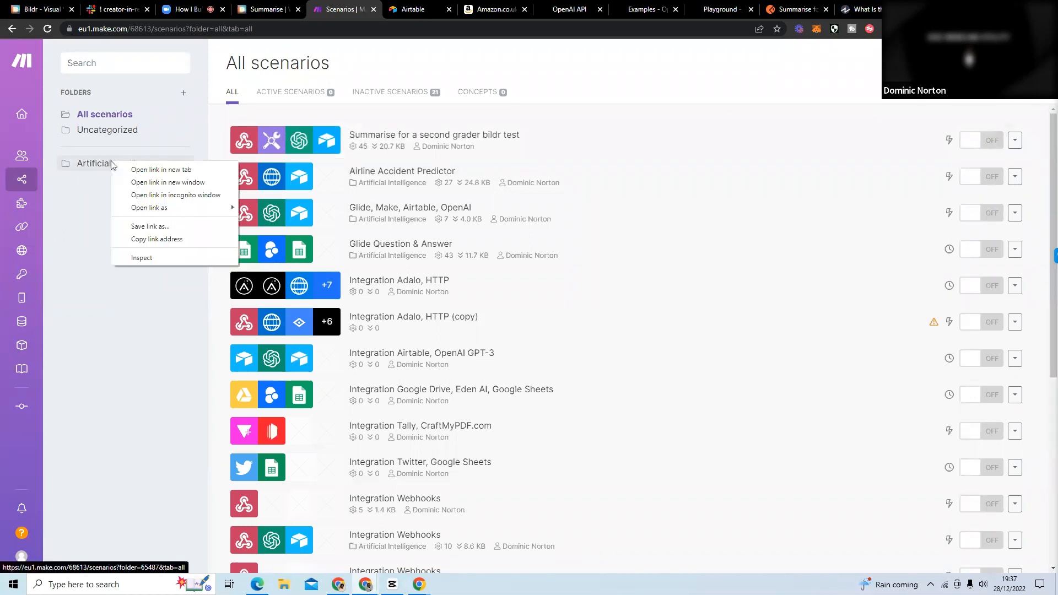
{"action": "left_click", "coordinate": [321, 27]}
{"action": "key", "text": "ctrl+c"}
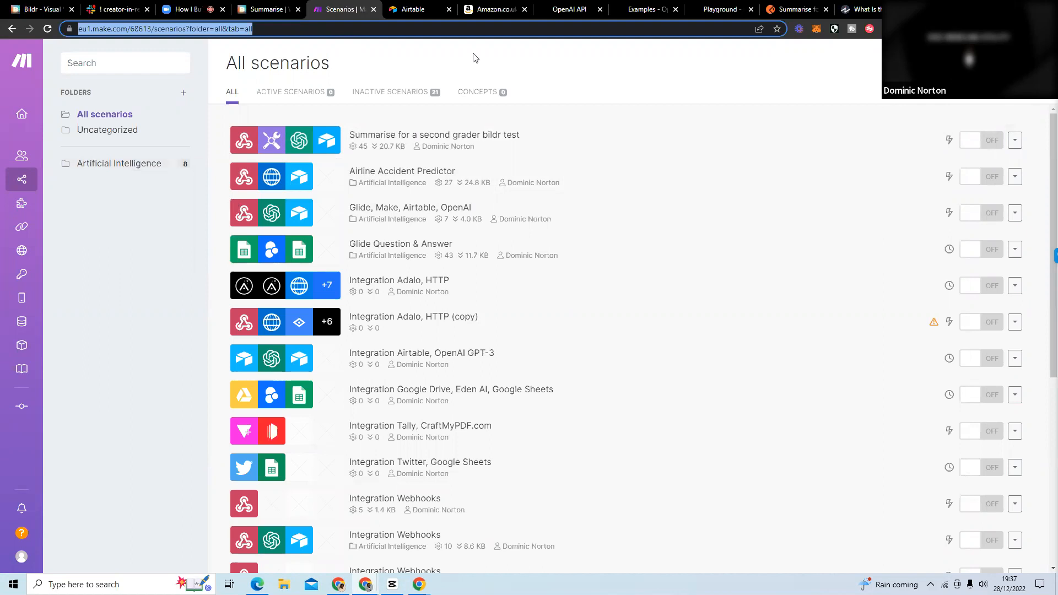
{"action": "key", "text": "ctrl+t"}
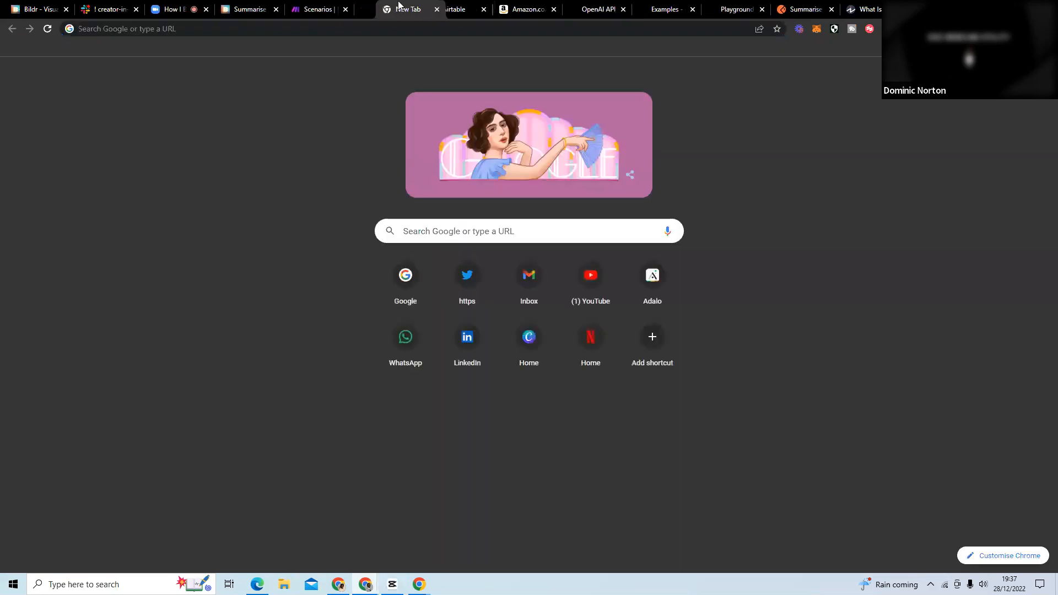
{"action": "key", "text": "ctrl+v"}
{"action": "key", "text": "Return"}
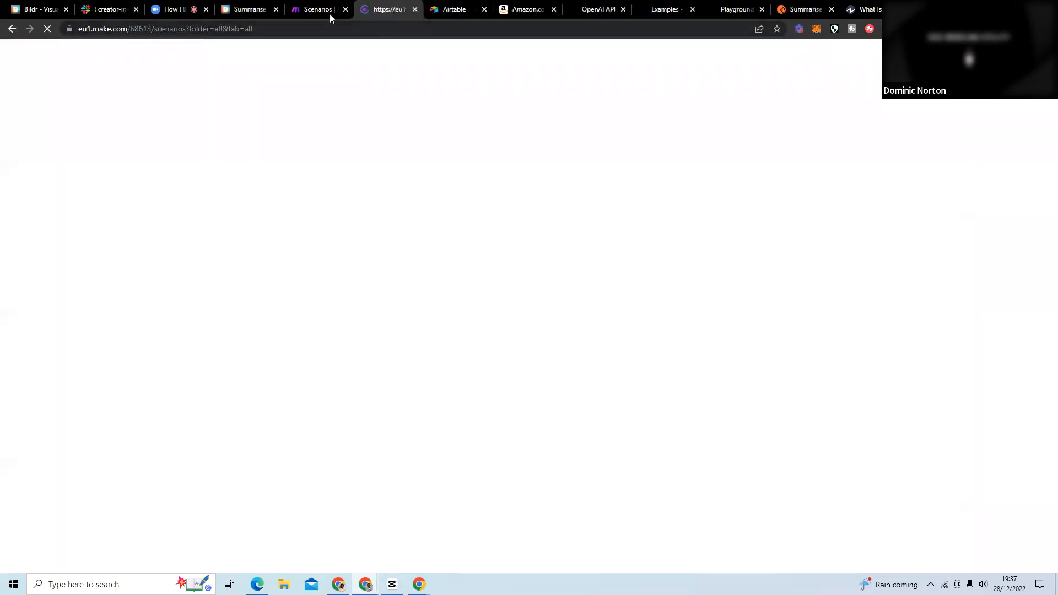
{"action": "left_click", "coordinate": [322, 12]}
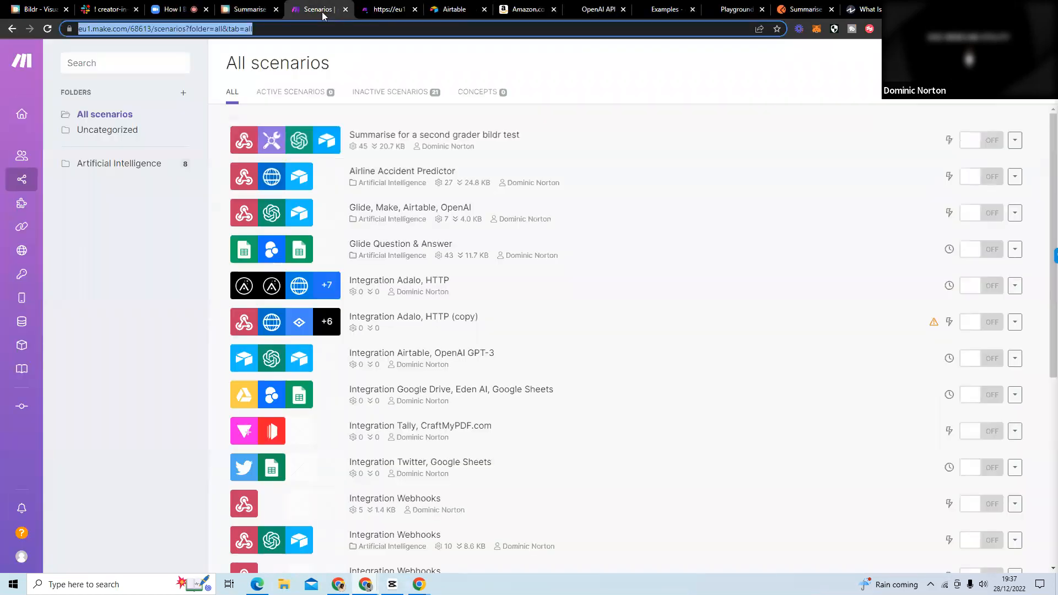
Create a new scenario in the Artificial Intelligence folder with the Webhooks "Custom webhook" module as its trigger.
{"action": "left_click", "coordinate": [122, 165]}
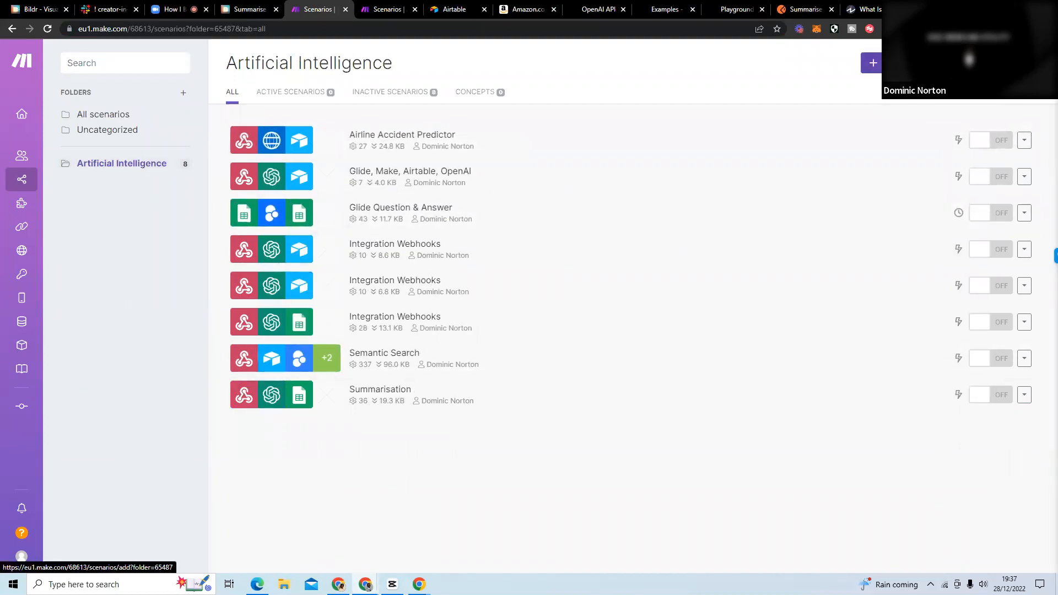
{"action": "left_click", "coordinate": [871, 62]}
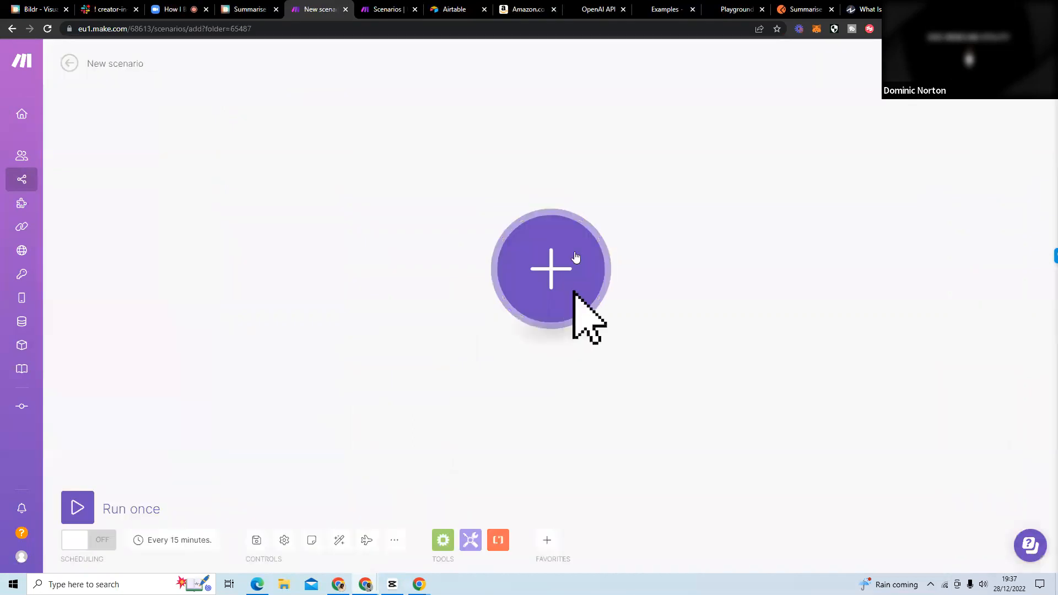
{"action": "left_click", "coordinate": [575, 257]}
{"action": "type", "text": "webhook"}
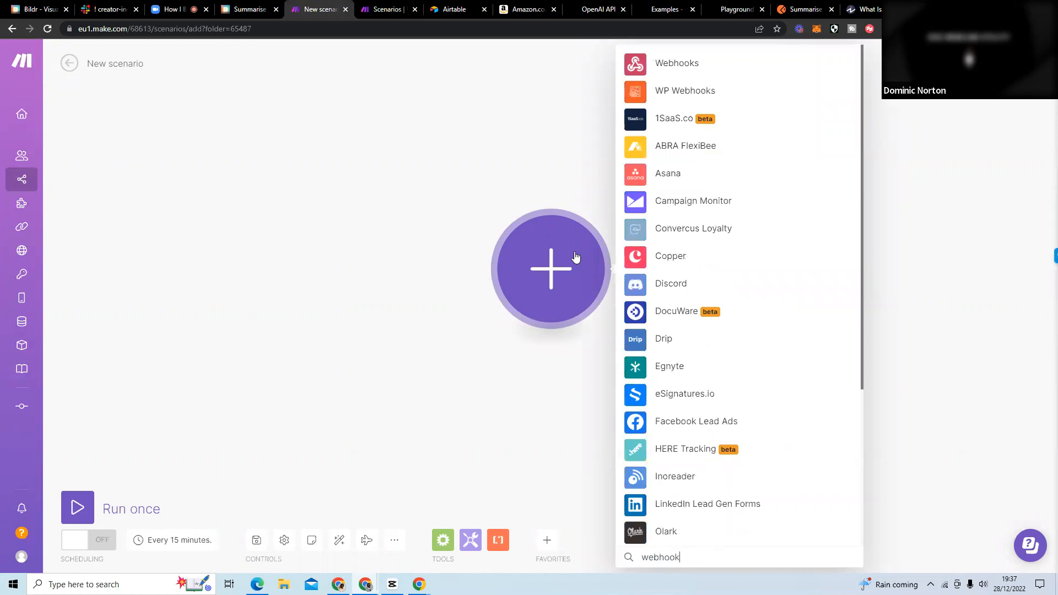
{"action": "left_click", "coordinate": [741, 65]}
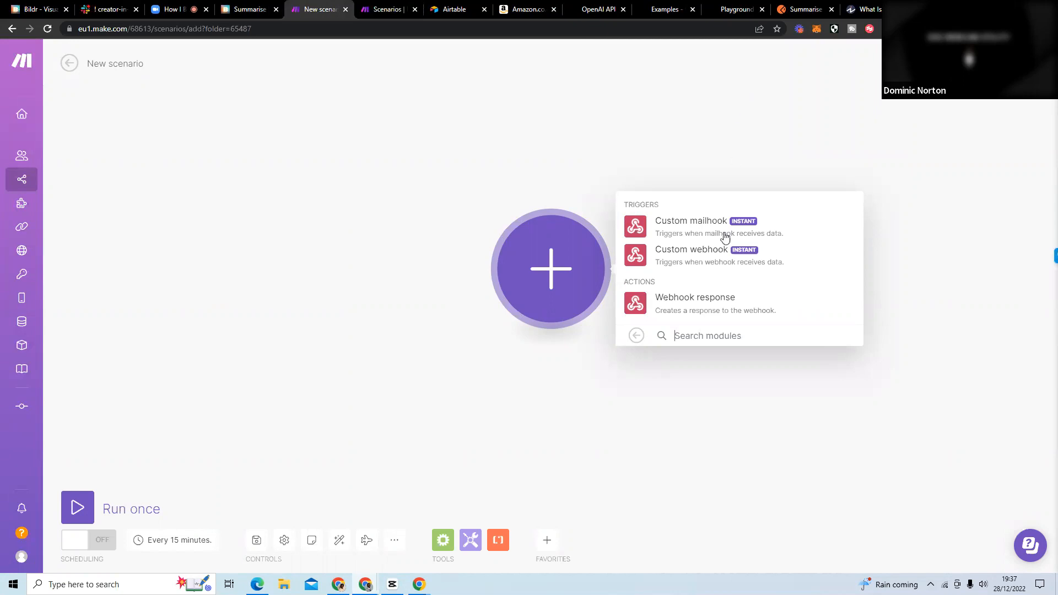
{"action": "left_click", "coordinate": [694, 267]}
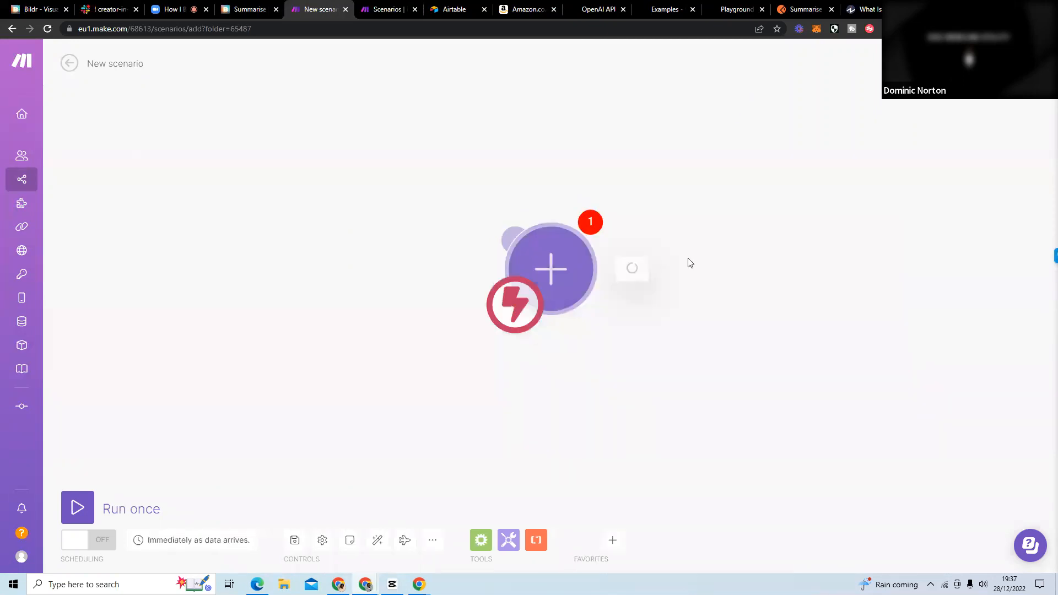
Create a webhook named "My gateway-webhook webhook" for the Custom webhook module and copy its address.
{"action": "left_click", "coordinate": [842, 263]}
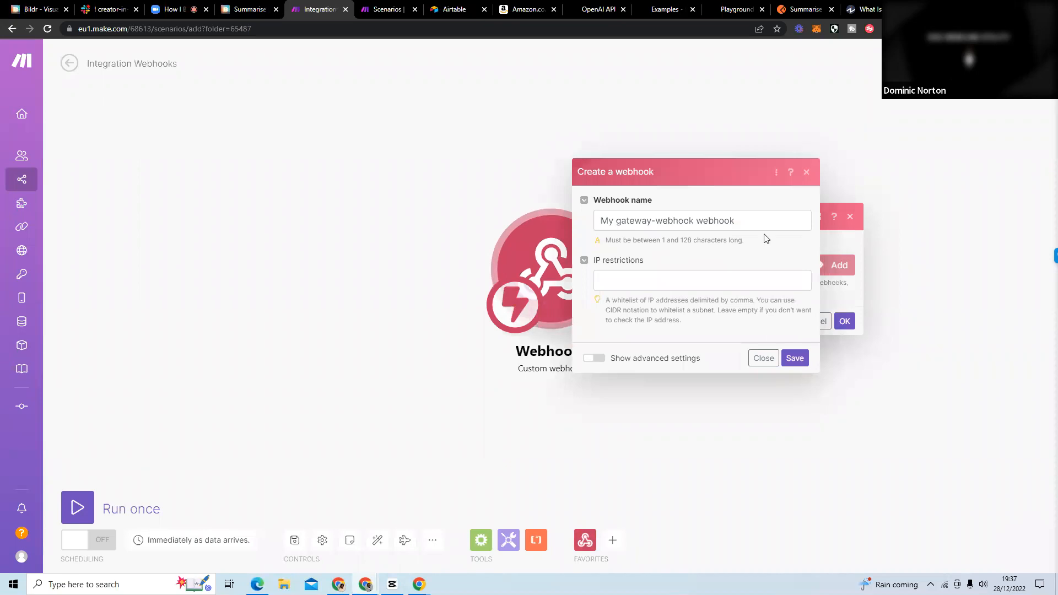
{"action": "left_click", "coordinate": [788, 357]}
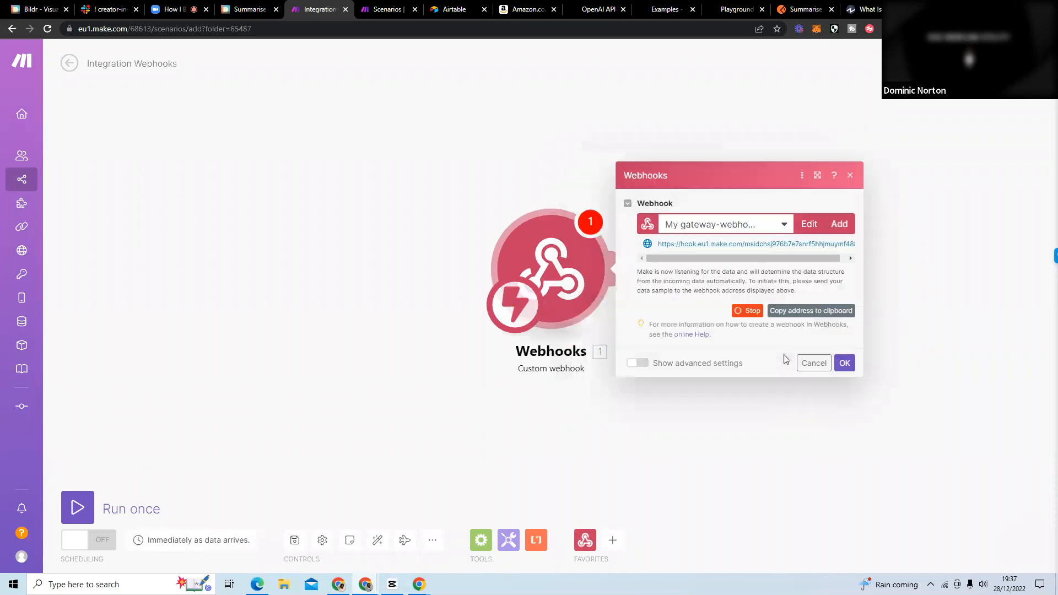
{"action": "left_click", "coordinate": [809, 312]}
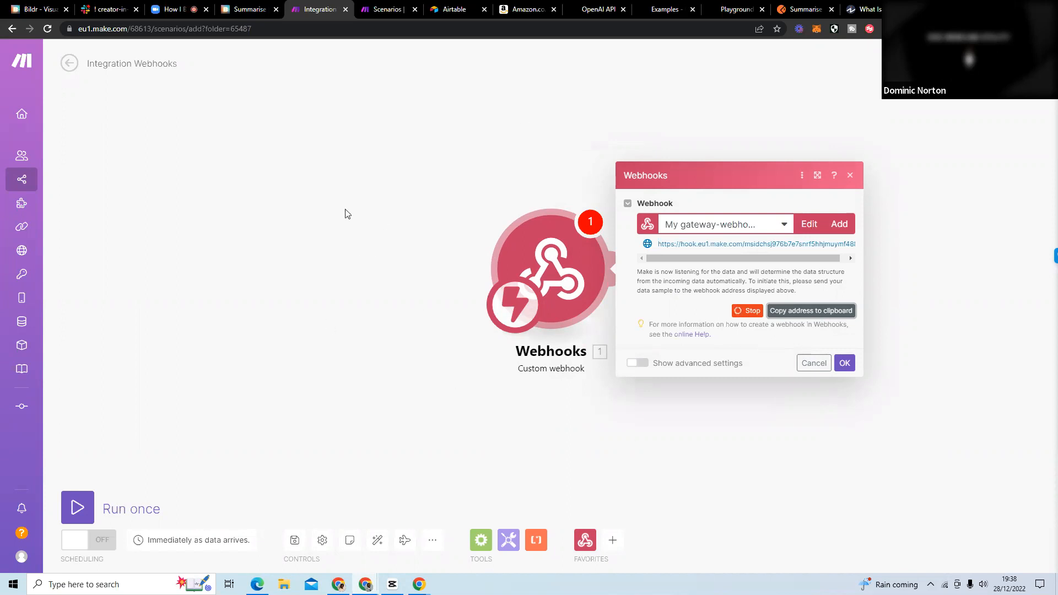
Switch to the Bildr studio and create a new page flow named "API Request".
{"action": "left_click", "coordinate": [238, 13]}
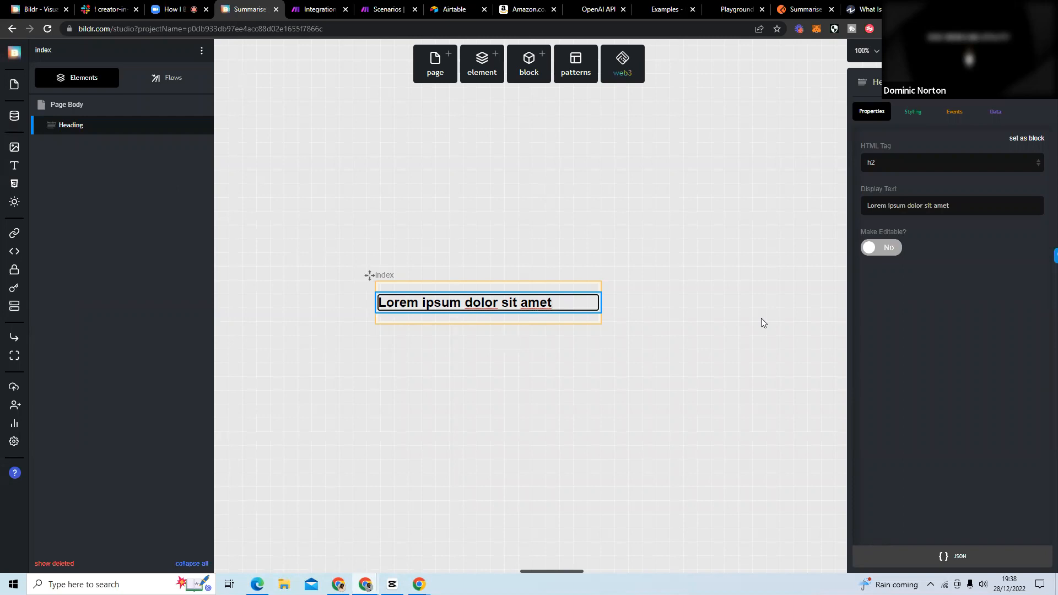
{"action": "left_click", "coordinate": [156, 78]}
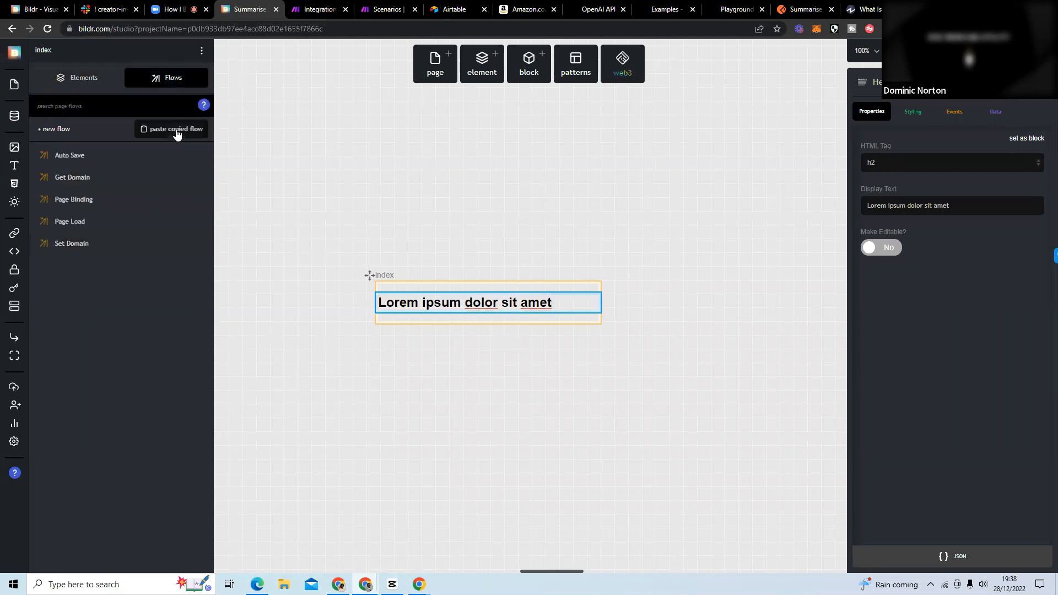
{"action": "left_click", "coordinate": [47, 132]}
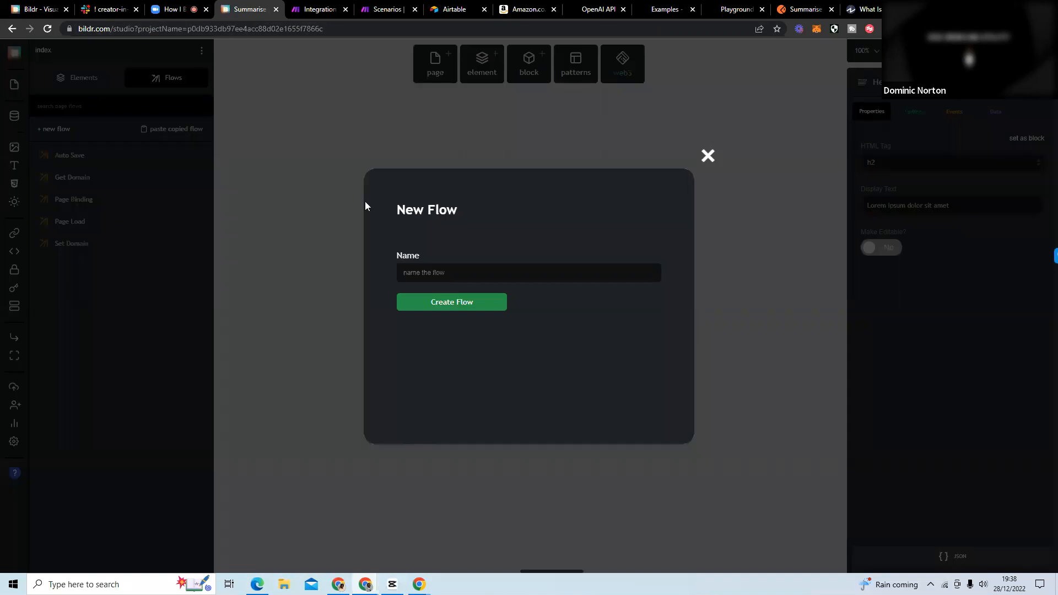
{"action": "type", "text": "API"}
{"action": "key", "text": "BackSpace"}
{"action": "key", "text": "BackSpace"}
{"action": "key", "text": "BackSpace"}
{"action": "type", "text": "API Request"}
{"action": "key", "text": "Return"}
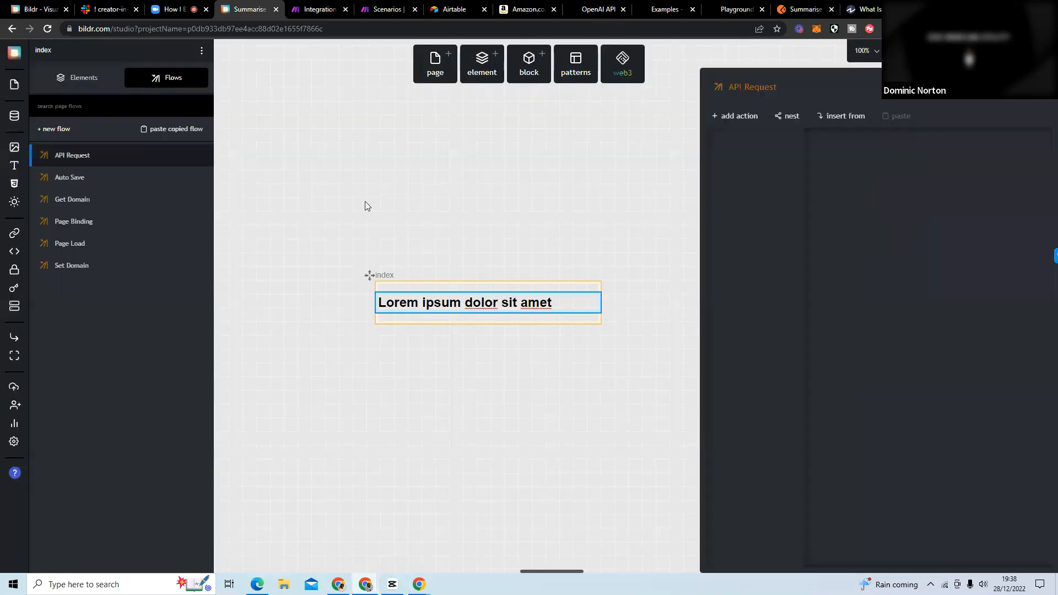
Find the "API Call (server-side)" action and add it to the API Request flow.
{"action": "left_click", "coordinate": [738, 117]}
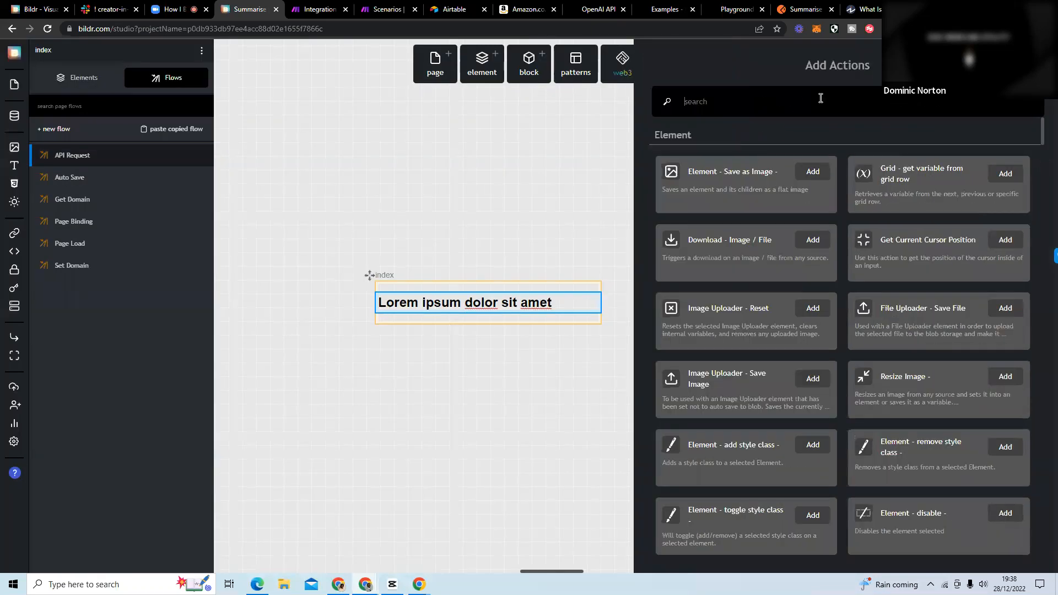
{"action": "type", "text": "api"}
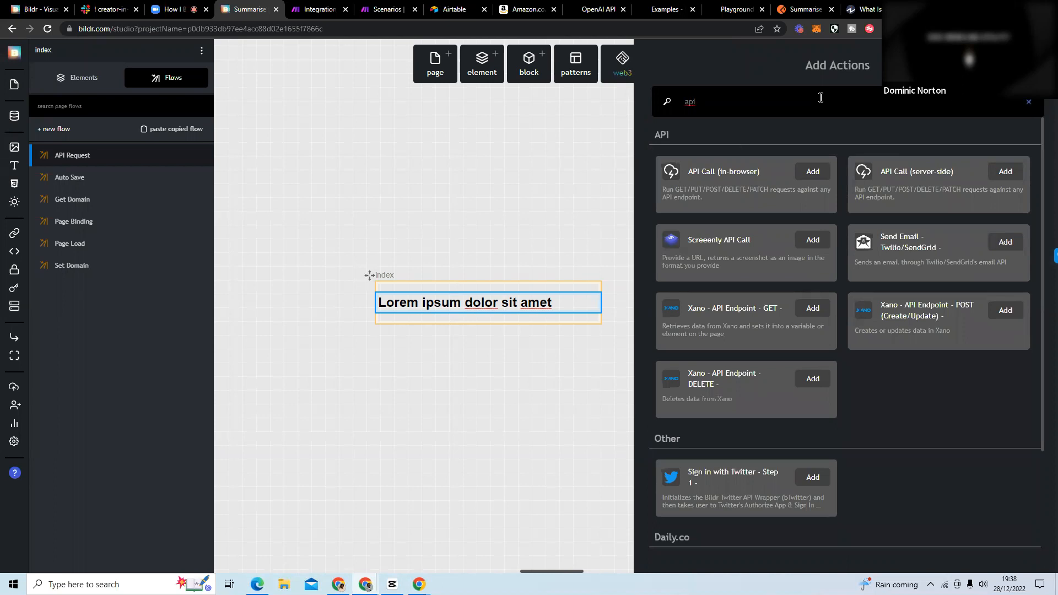
{"action": "left_click", "coordinate": [1006, 172]}
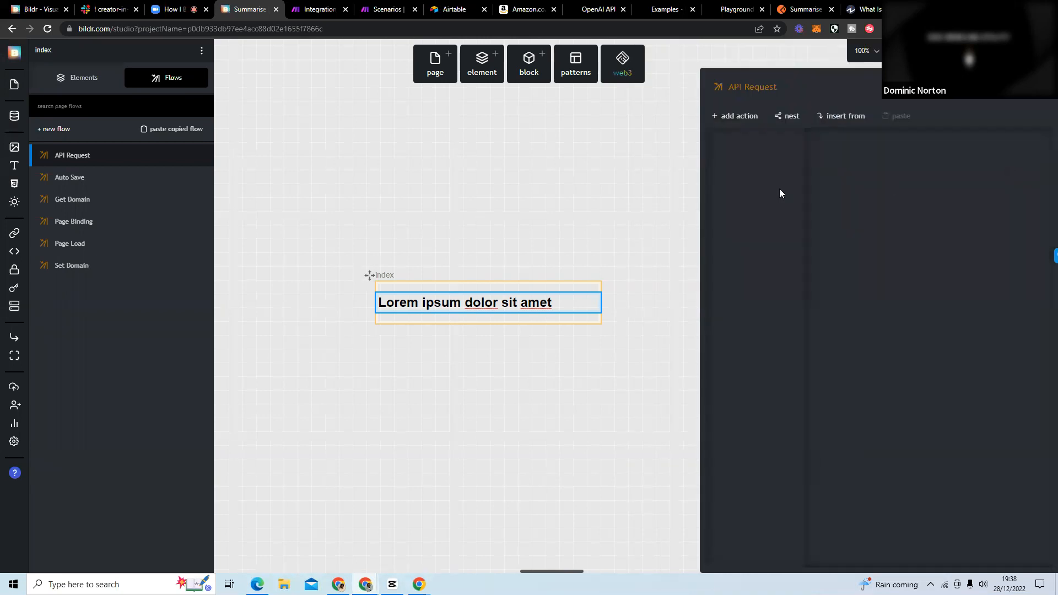
{"action": "left_click", "coordinate": [739, 118]}
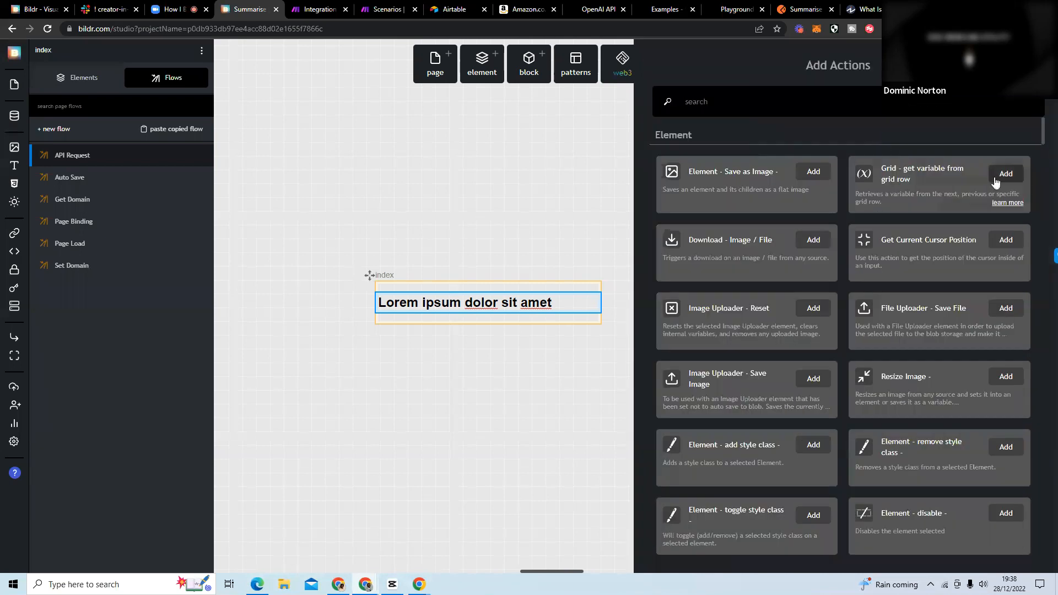
{"action": "type", "text": "api"}
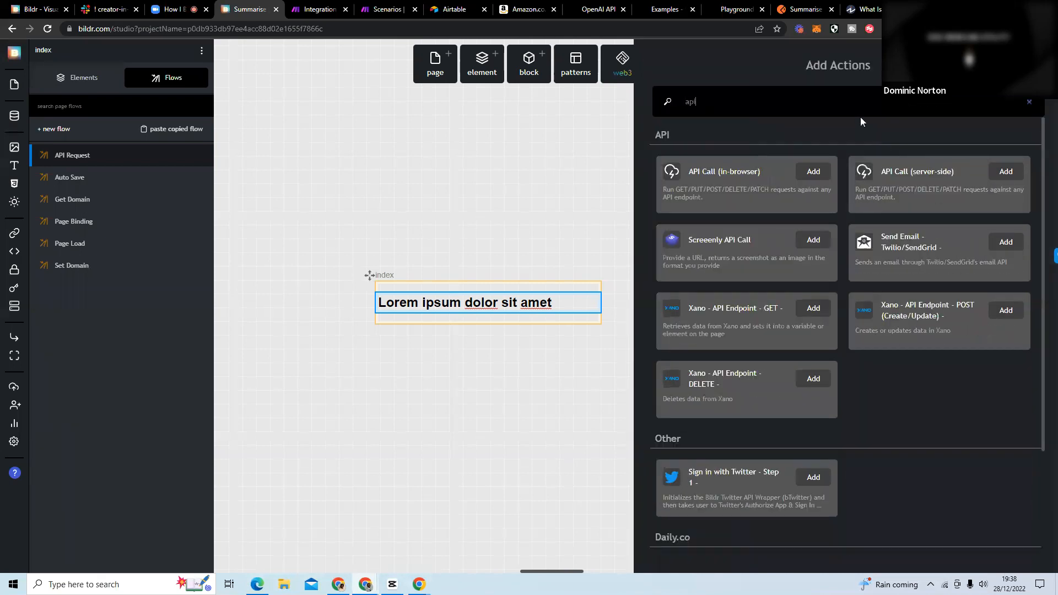
{"action": "left_click", "coordinate": [993, 171]}
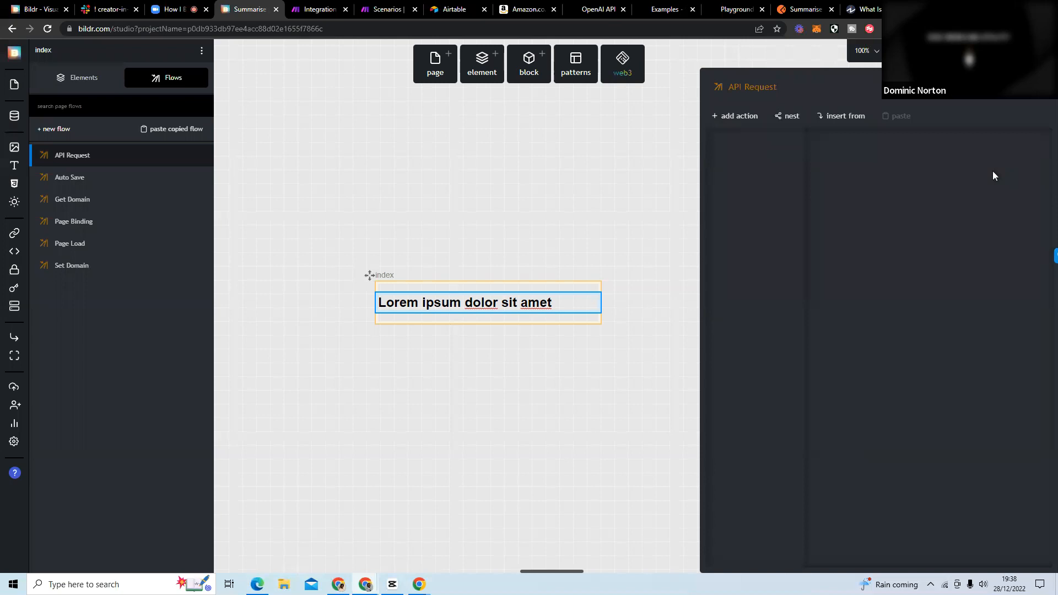
Set the API call's method to POST and its URL to the copied Make webhook address.
{"action": "left_click", "coordinate": [895, 202]}
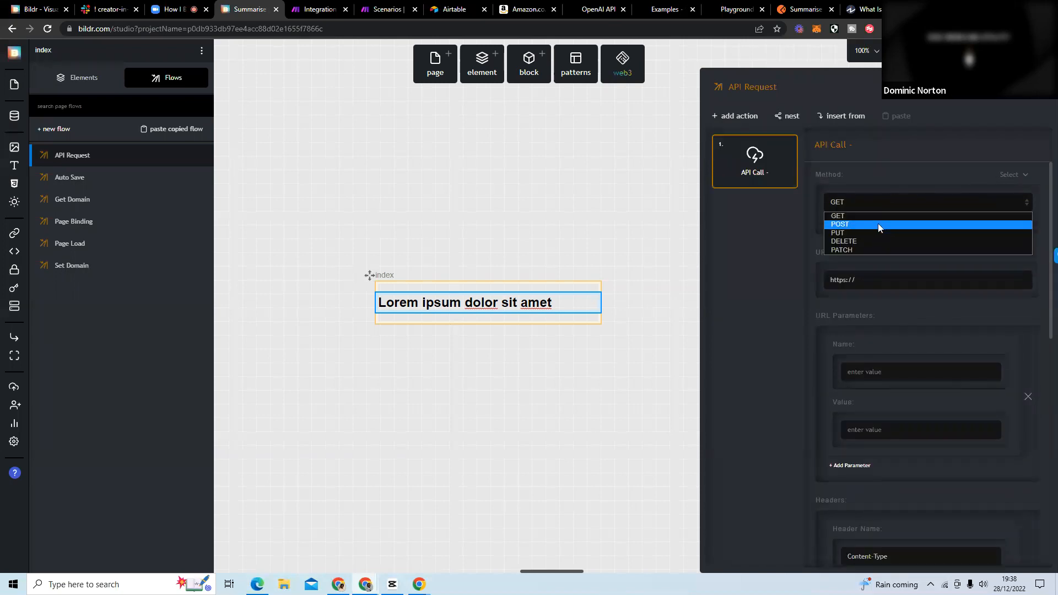
{"action": "left_click", "coordinate": [879, 223]}
{"action": "triple_click", "coordinate": [857, 282]}
{"action": "key", "text": "ctrl+v"}
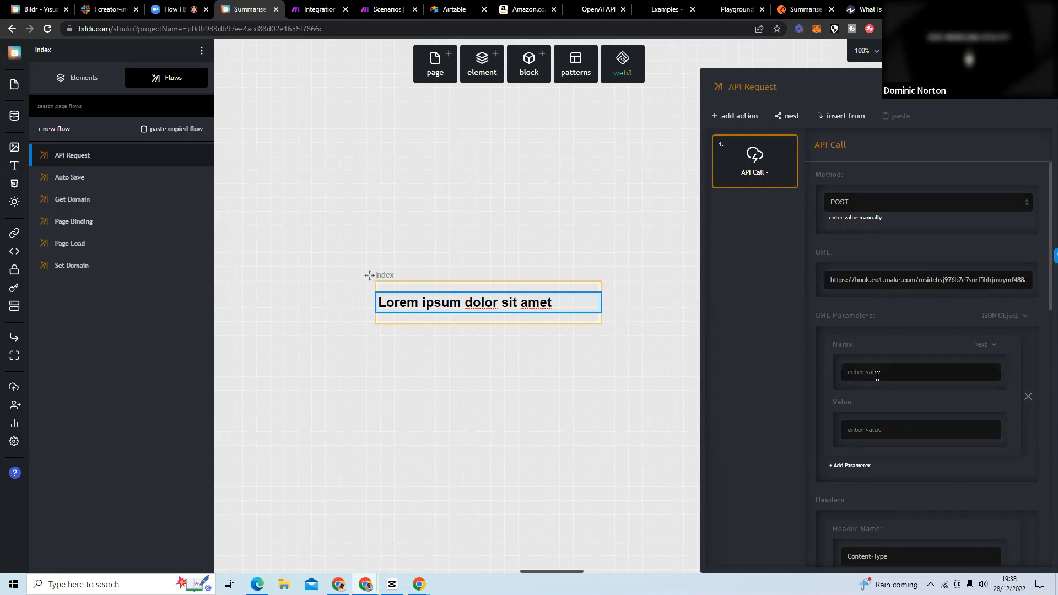
Copy Content-Type and application/json from the Postman request's headers into the Bildr API call's URL parameter name and value.
{"action": "type", "text": "C"}
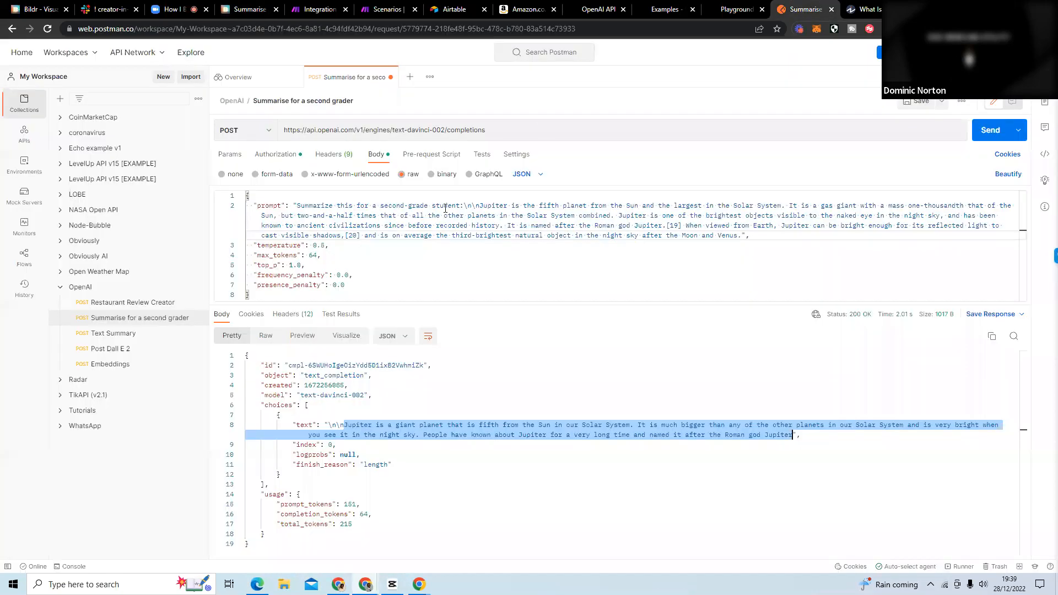
{"action": "left_click", "coordinate": [805, 10]}
{"action": "left_click", "coordinate": [320, 155]}
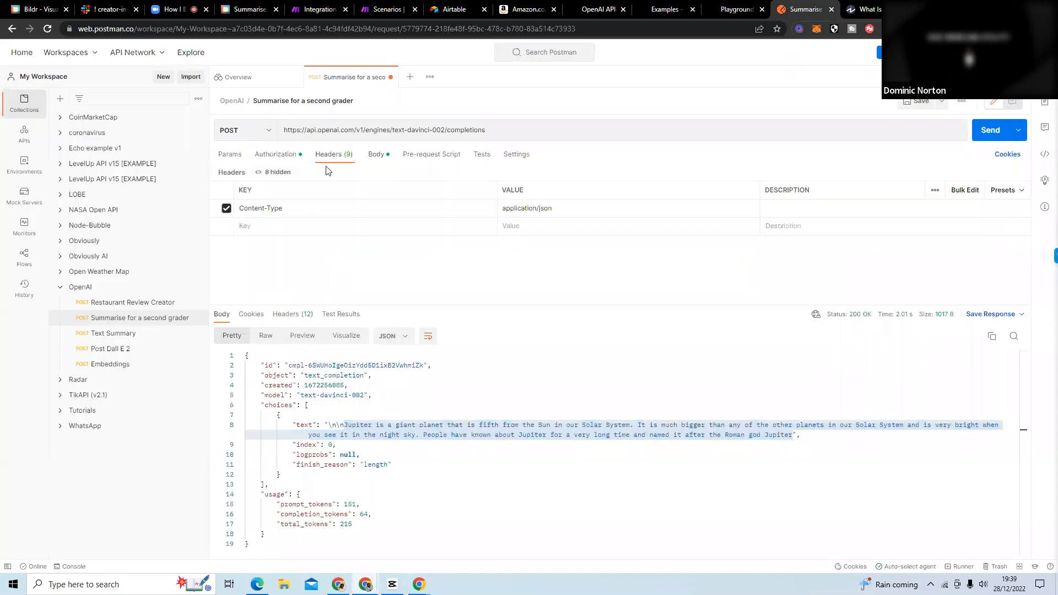
{"action": "mouse_move", "coordinate": [285, 208]}
{"action": "left_mouse_down"}
{"action": "mouse_move", "coordinate": [243, 208]}
{"action": "mouse_move", "coordinate": [283, 209]}
{"action": "left_mouse_up"}
{"action": "key", "text": "ctrl+c"}
{"action": "left_click", "coordinate": [243, 208]}
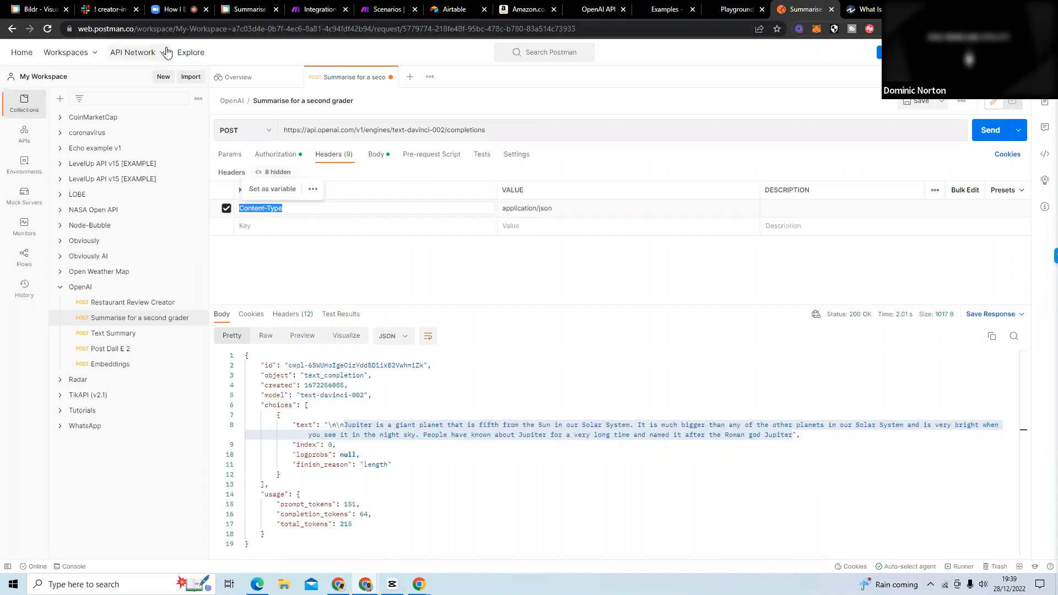
{"action": "left_click", "coordinate": [245, 11]}
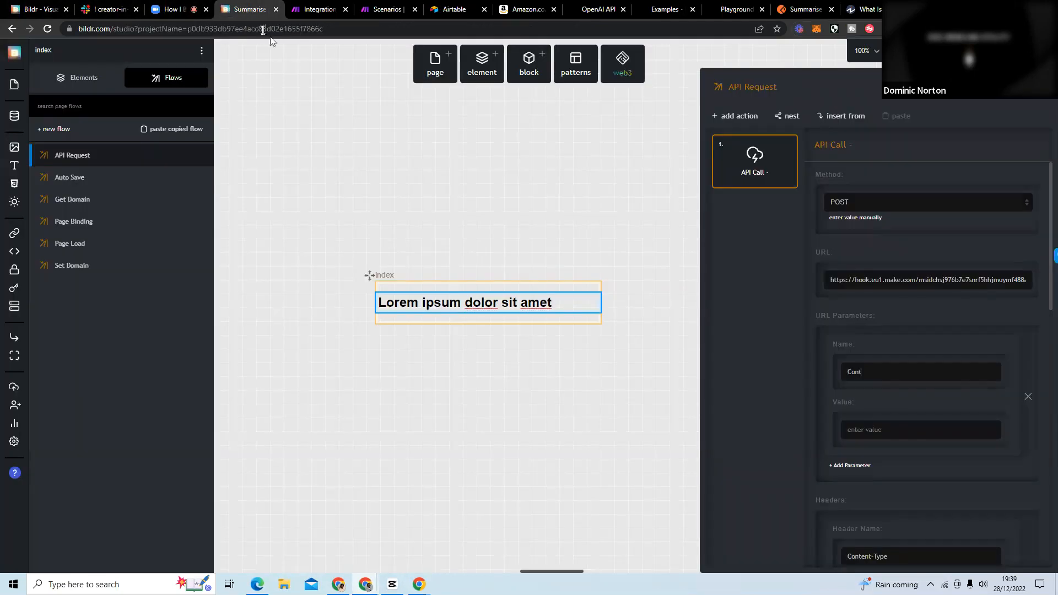
{"action": "key", "text": "ctrl+v"}
{"action": "left_click", "coordinate": [804, 11]}
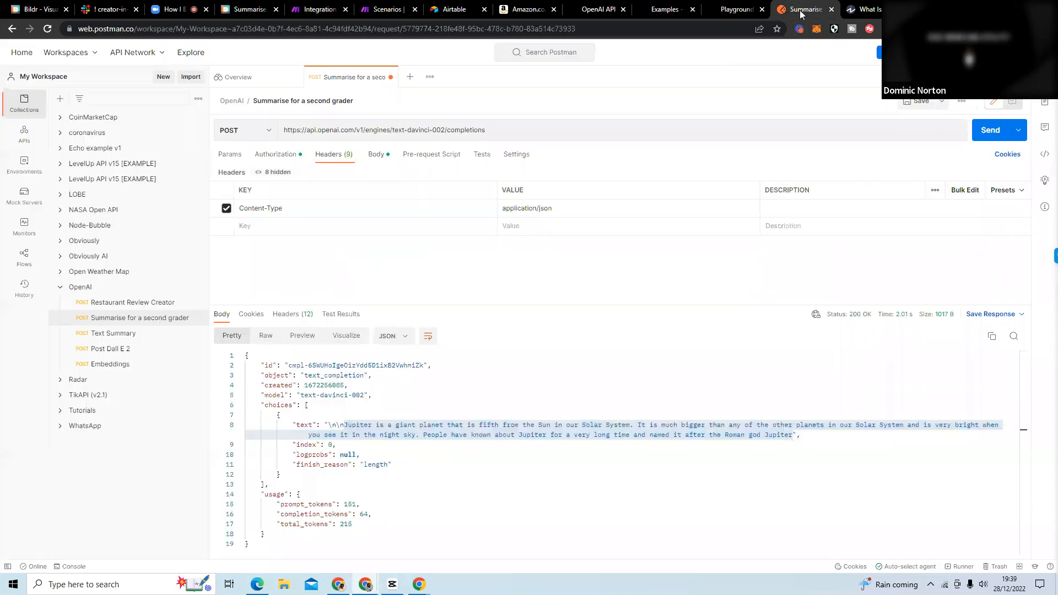
{"action": "left_click_drag", "start_coordinate": [555, 216], "coordinate": [500, 209]}
{"action": "left_click", "coordinate": [248, 9]}
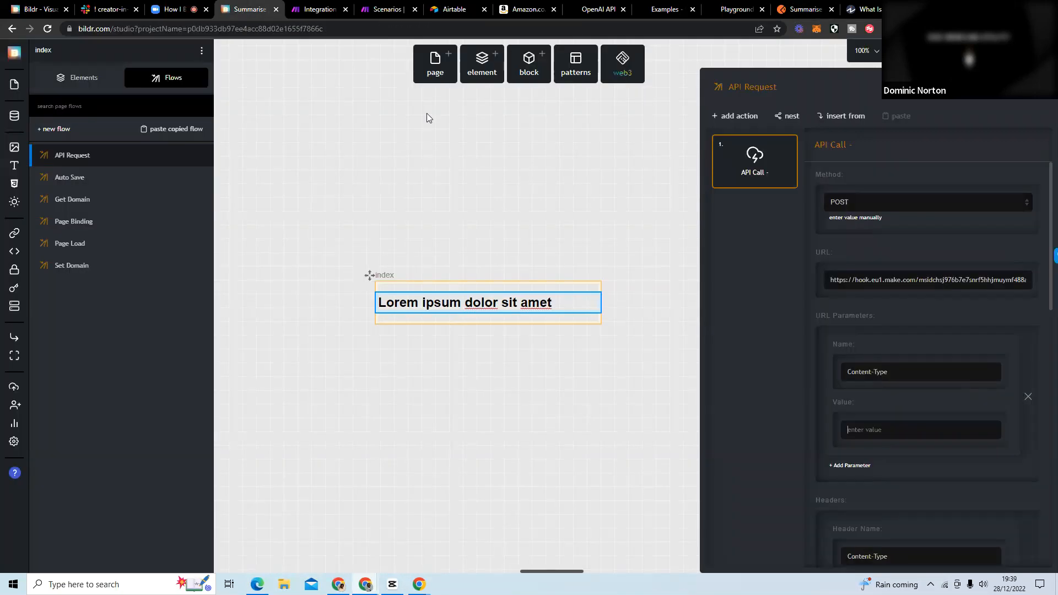
Remove the name and value entry from the API call's URL parameters.
{"action": "scroll", "coordinate": [865, 327], "scroll_direction": "down", "scroll_amount": 3}
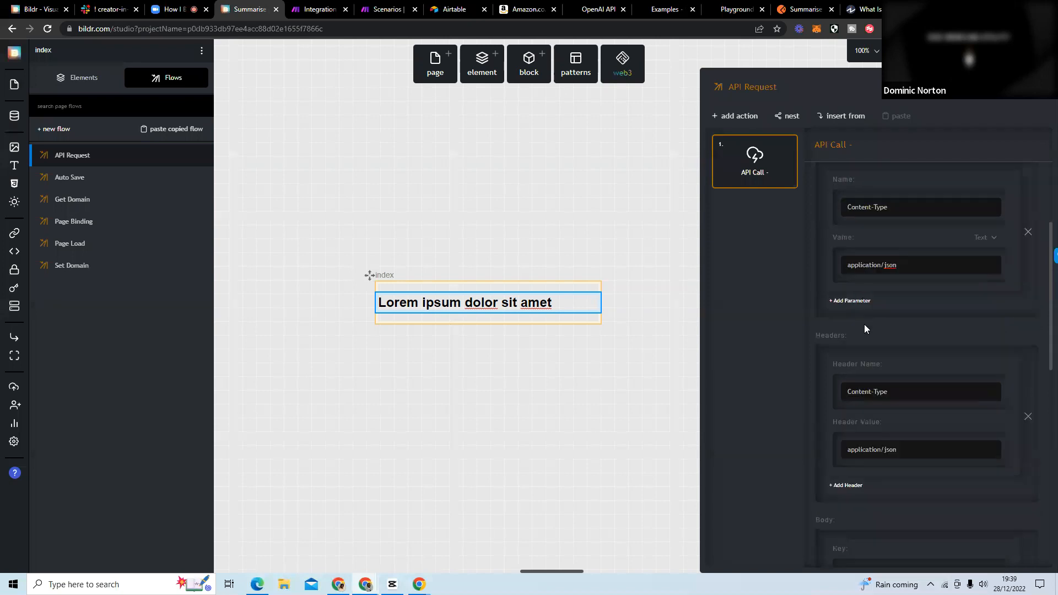
{"action": "scroll", "coordinate": [884, 322], "scroll_direction": "down", "scroll_amount": 1}
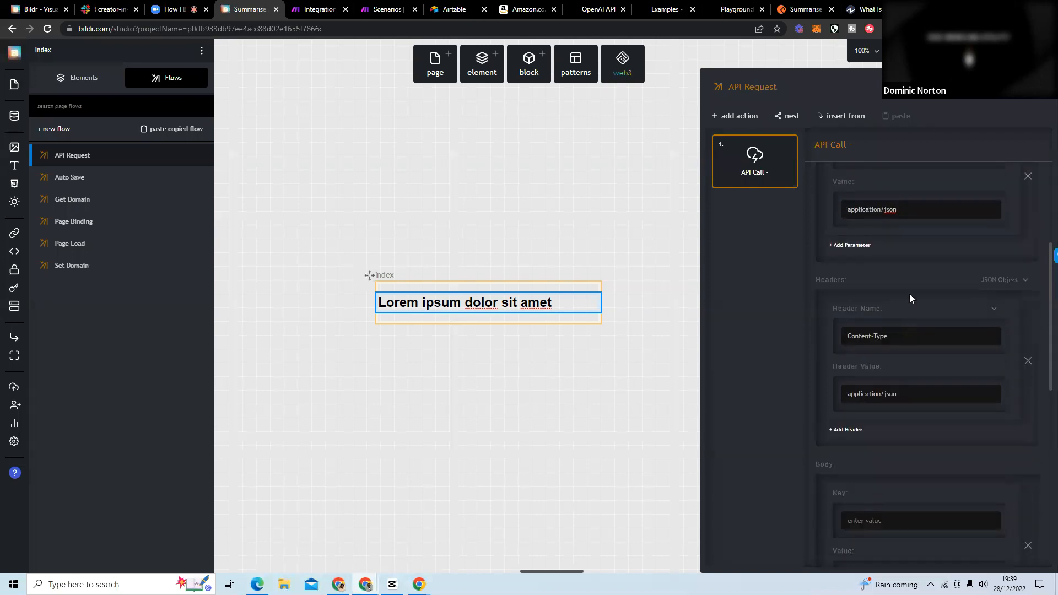
{"action": "scroll", "coordinate": [915, 289], "scroll_direction": "up", "scroll_amount": 2}
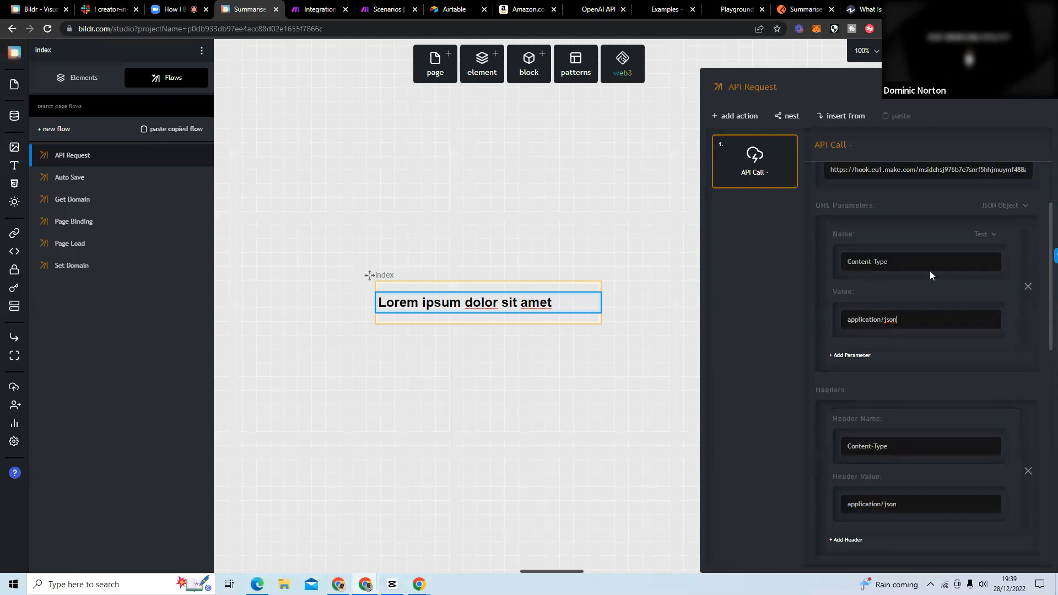
{"action": "left_click", "coordinate": [1029, 287]}
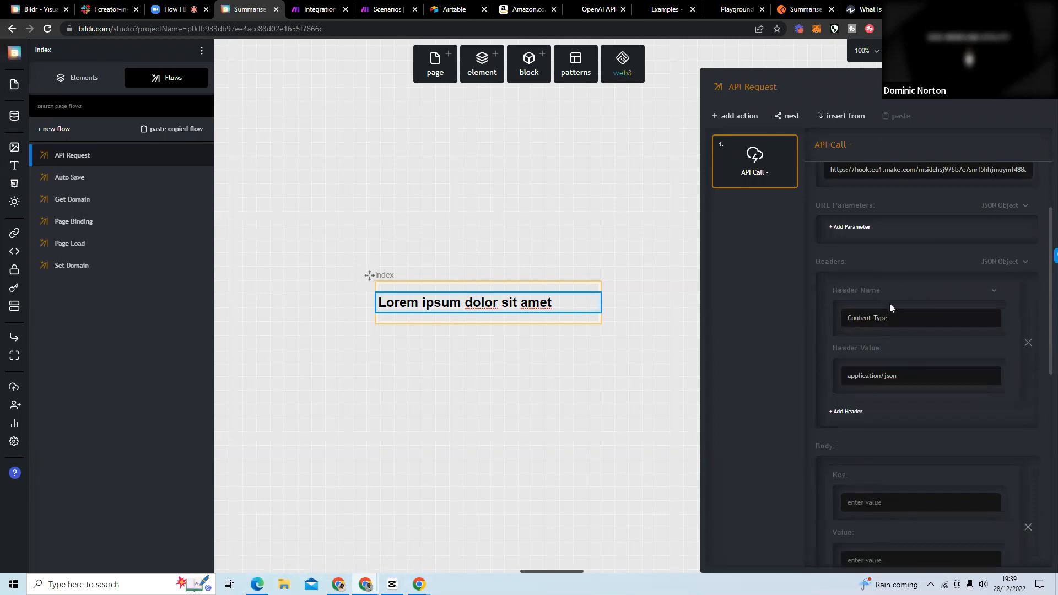
Set the API call's body to come from the current page's selectedText variable and review the response settings.
{"action": "scroll", "coordinate": [904, 386], "scroll_direction": "down", "scroll_amount": 3}
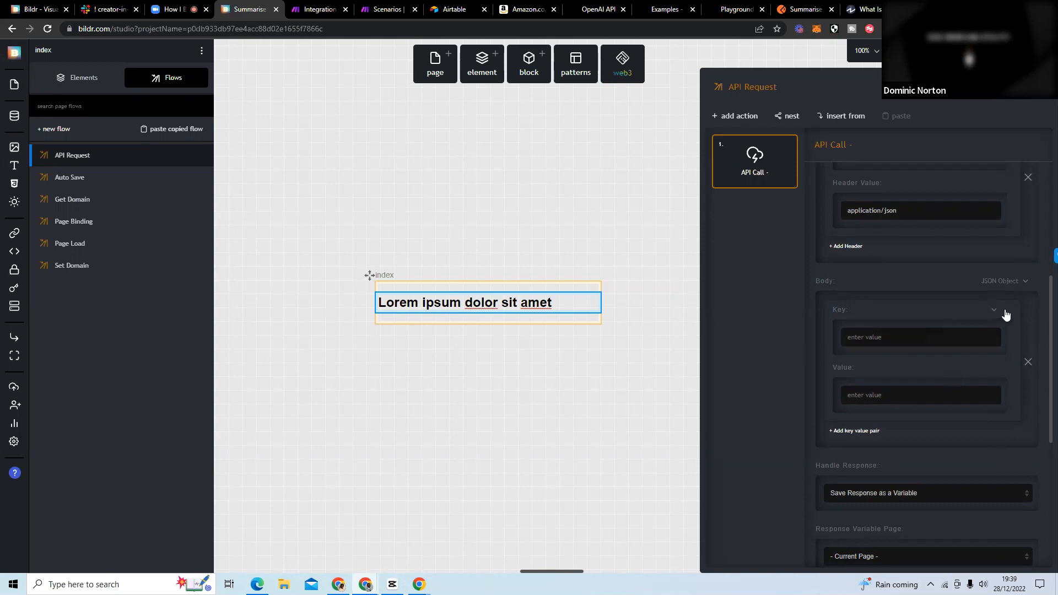
{"action": "left_click", "coordinate": [1020, 285]}
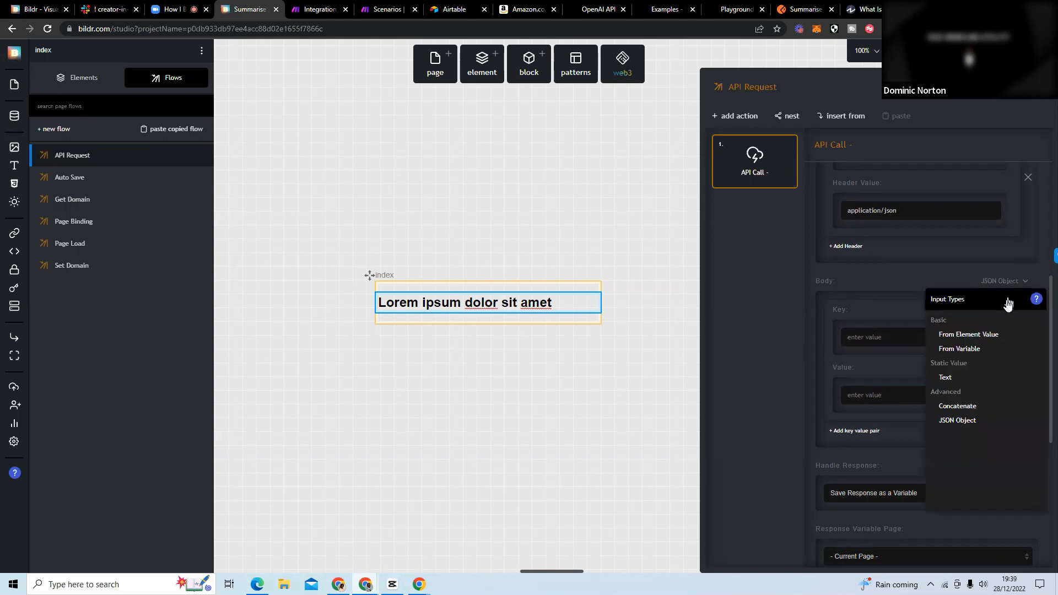
{"action": "left_click", "coordinate": [991, 351]}
{"action": "left_click", "coordinate": [846, 354]}
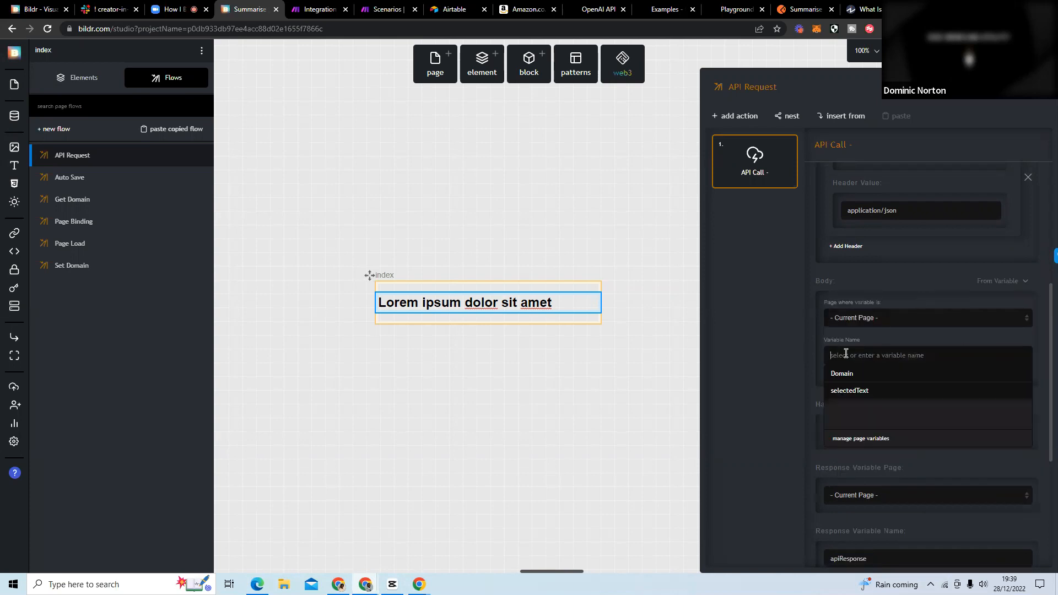
{"action": "left_click", "coordinate": [871, 390]}
{"action": "scroll", "coordinate": [891, 389], "scroll_direction": "down", "scroll_amount": 2}
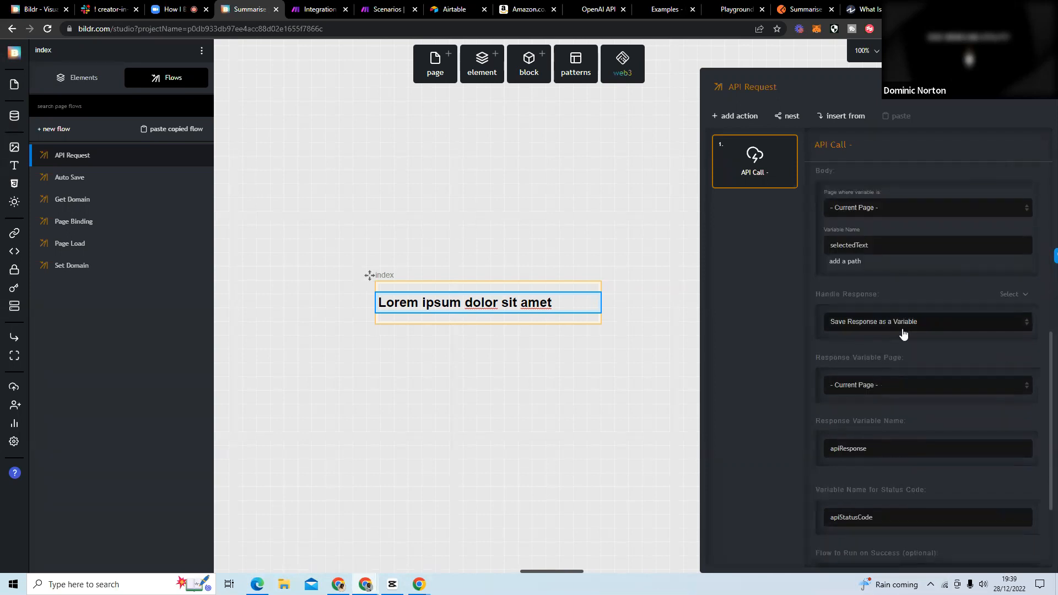
{"action": "scroll", "coordinate": [901, 348], "scroll_direction": "down", "scroll_amount": 1}
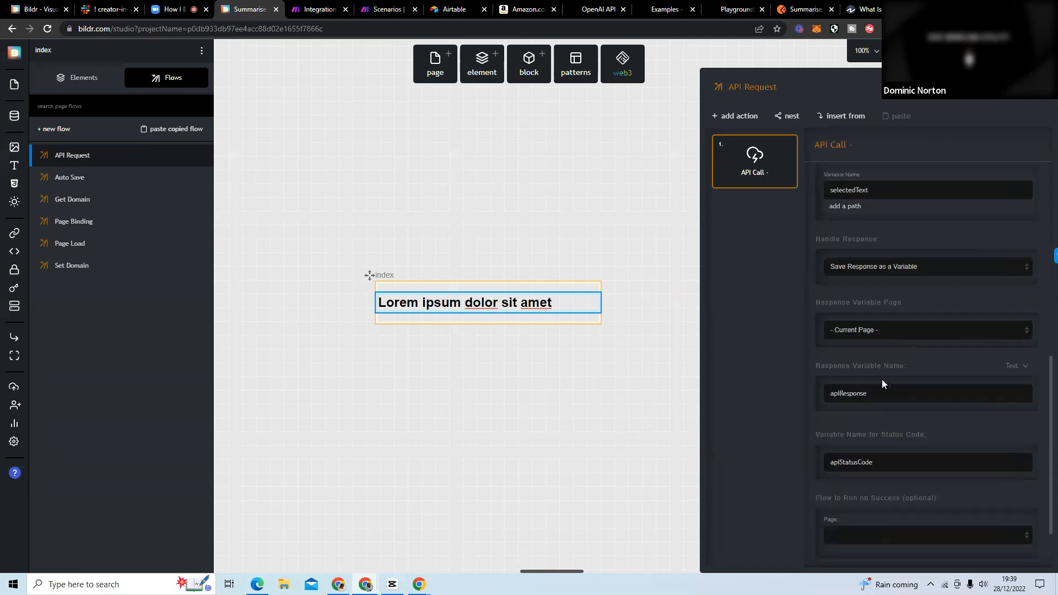
{"action": "scroll", "coordinate": [916, 251], "scroll_direction": "down", "scroll_amount": 1}
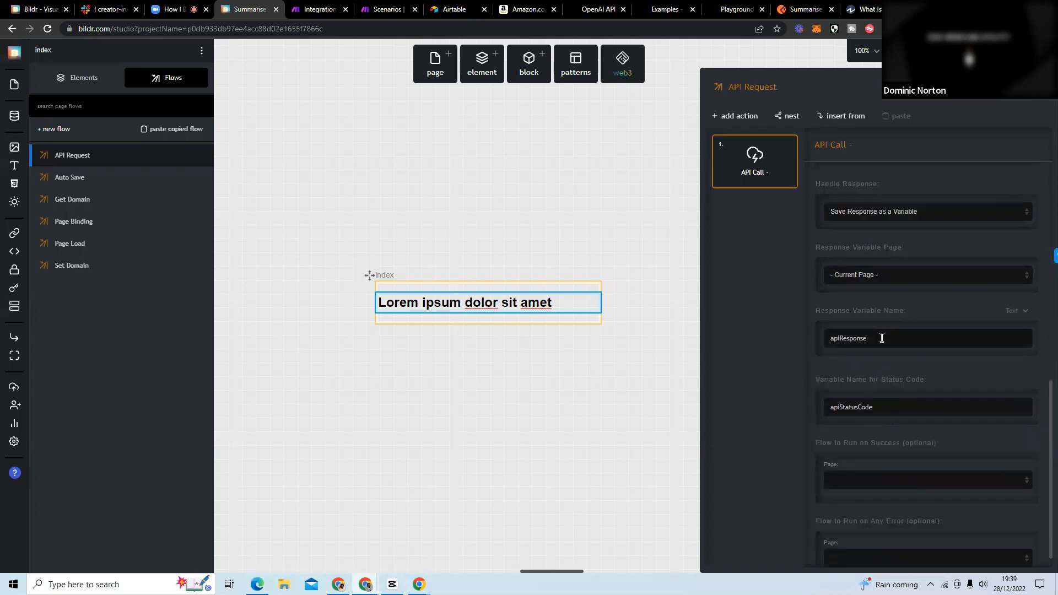
{"action": "scroll", "coordinate": [879, 352], "scroll_direction": "down", "scroll_amount": 1}
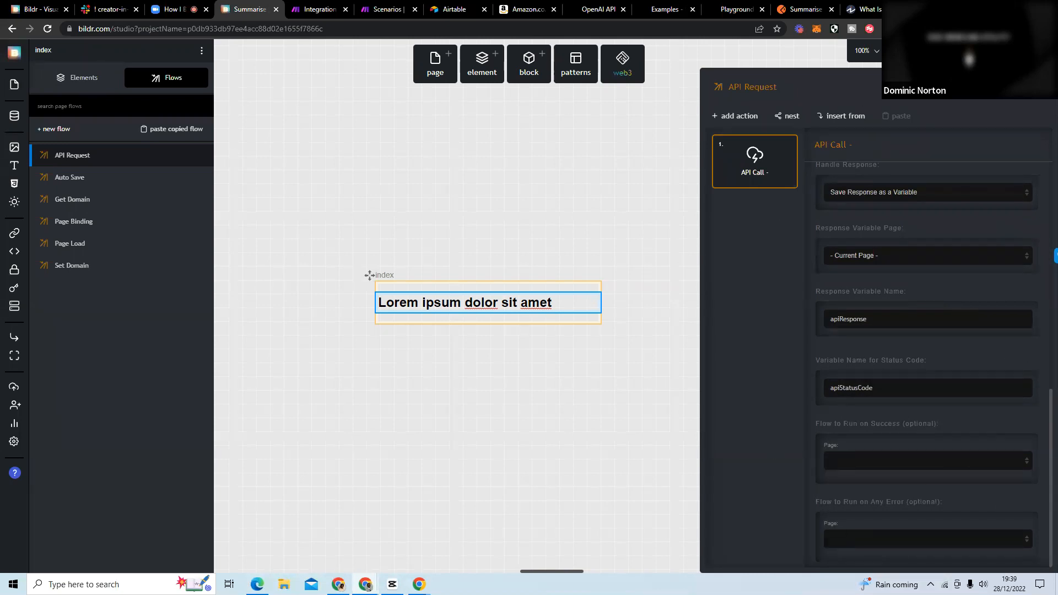
Publish the project from Development to Test and dismiss the publish dialog.
{"action": "left_click", "coordinate": [917, 51]}
{"action": "left_click", "coordinate": [912, 145]}
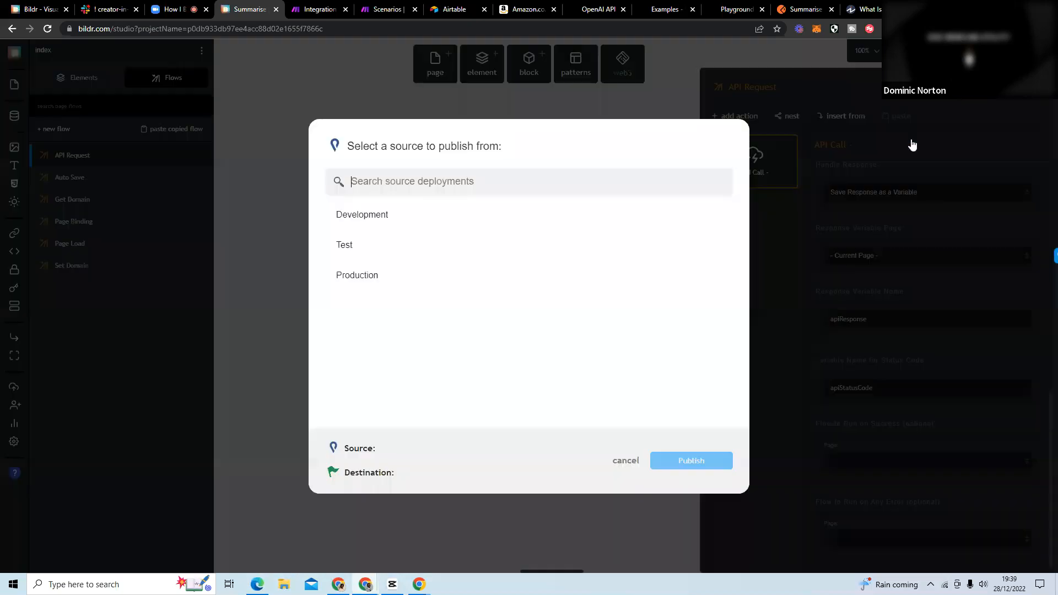
{"action": "left_click", "coordinate": [576, 214]}
{"action": "left_click", "coordinate": [577, 213]}
{"action": "left_click", "coordinate": [682, 464]}
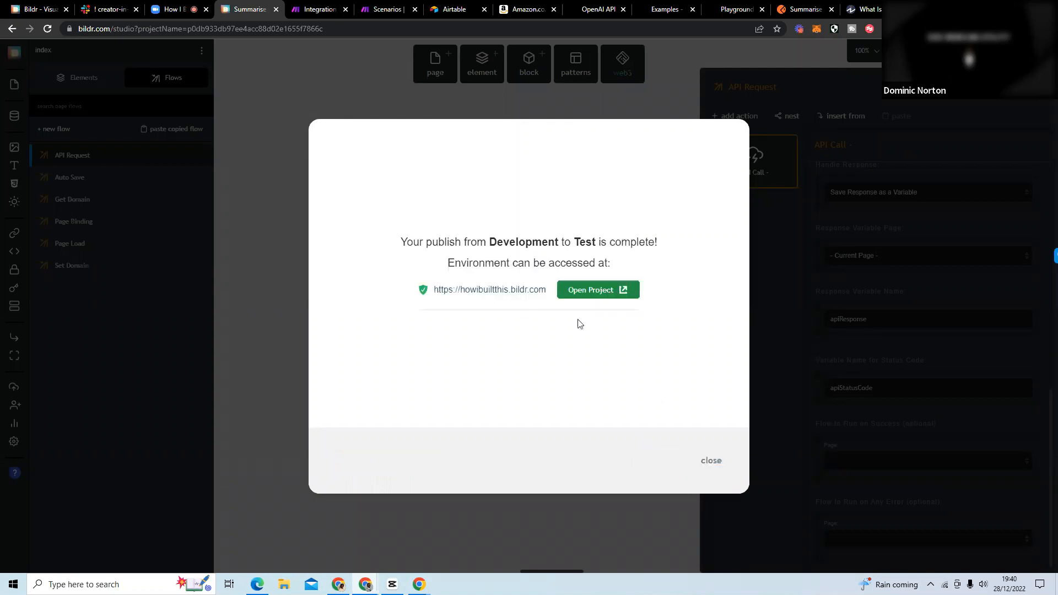
{"action": "left_click", "coordinate": [711, 461]}
Close the publish dialog and view the Chrome Extension - Get Selected Text action's settings in the Page Load flow.
{"action": "left_click", "coordinate": [508, 423]}
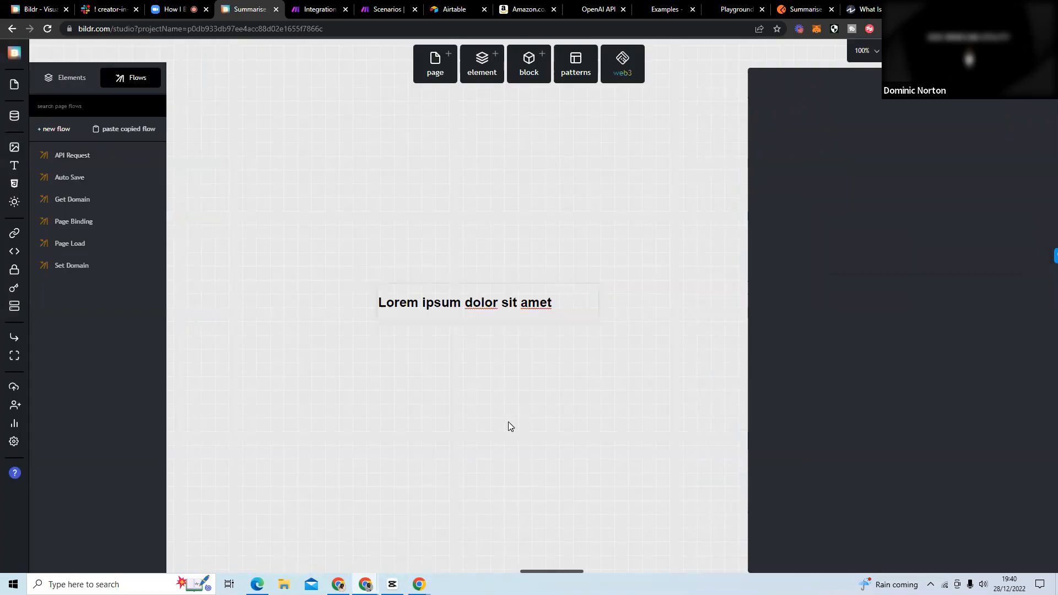
{"action": "left_click", "coordinate": [464, 303]}
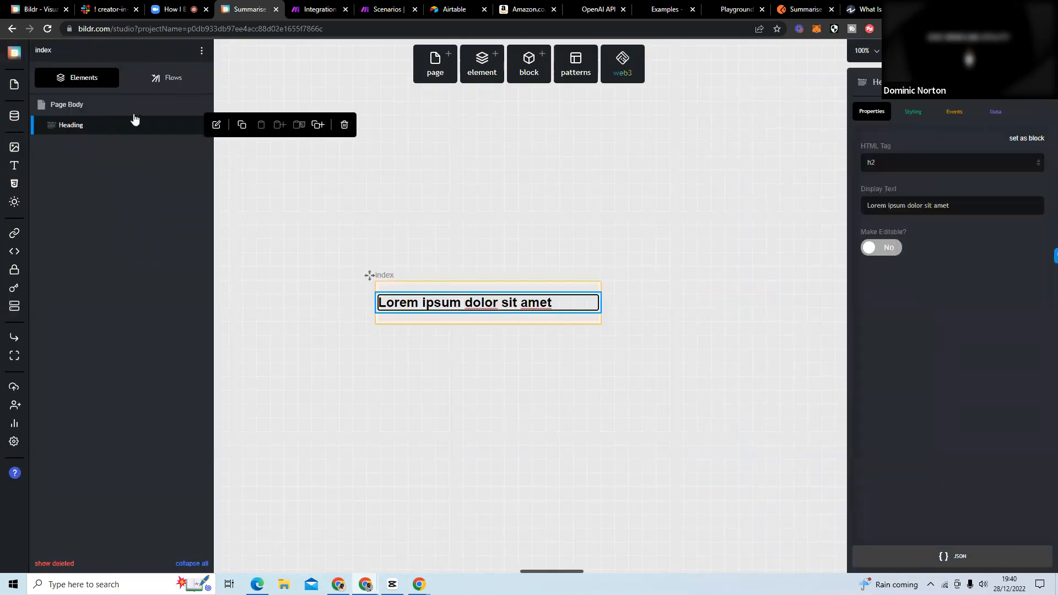
{"action": "left_click", "coordinate": [171, 82]}
{"action": "left_click", "coordinate": [136, 251]}
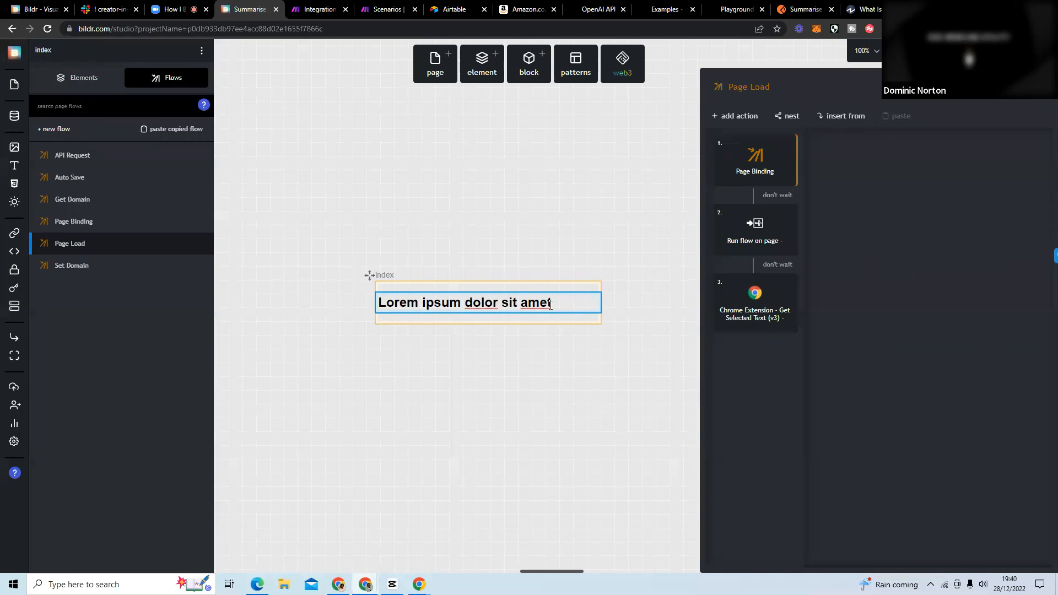
{"action": "left_click", "coordinate": [744, 321]}
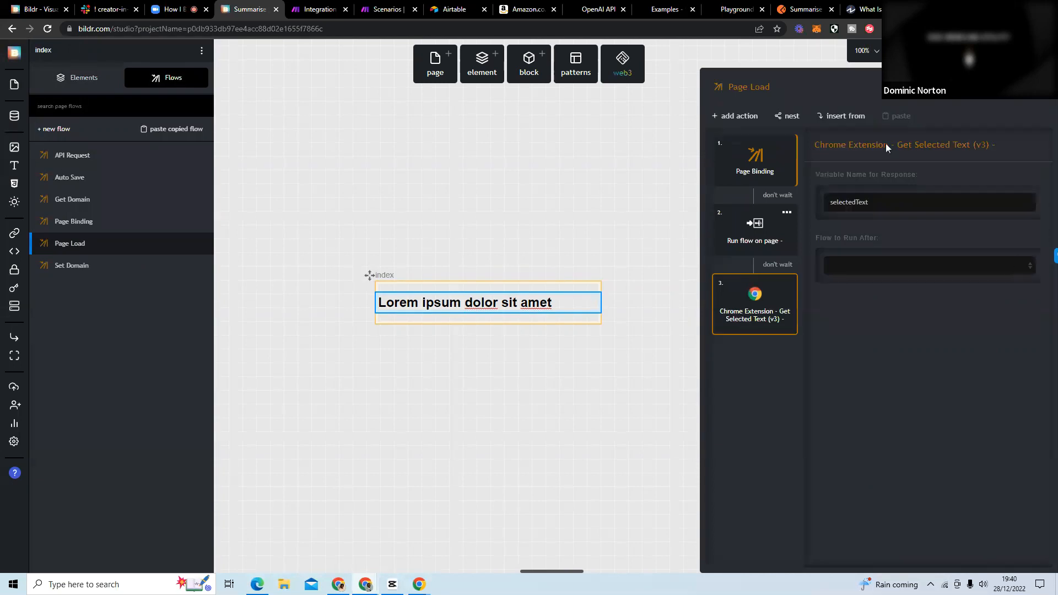
Switch to the Review Analyzer project and examine the Get Selected Text action in its Page Load flow for comparison.
{"action": "left_click", "coordinate": [1020, 8]}
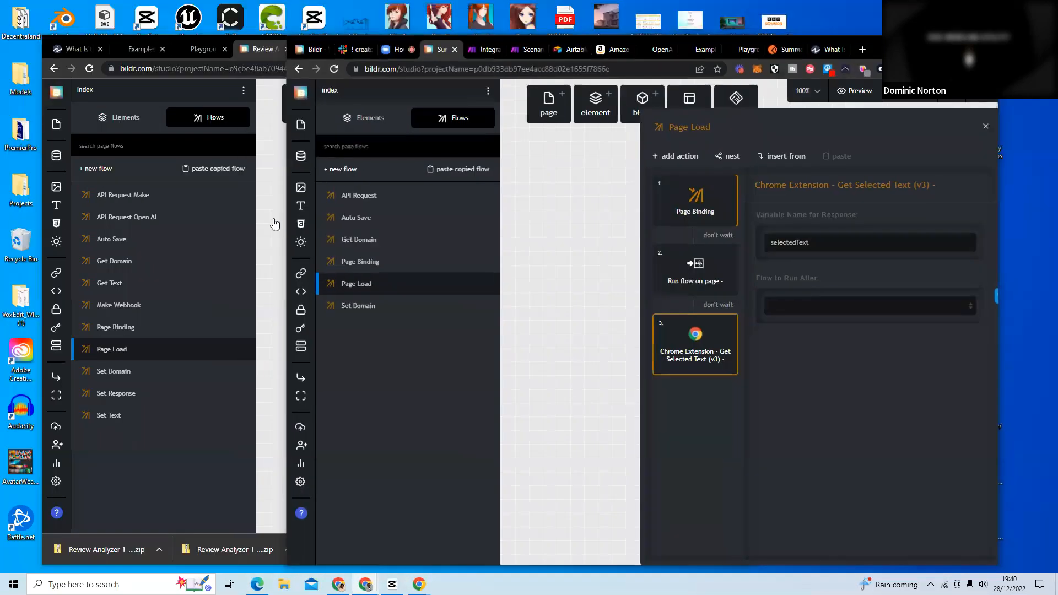
{"action": "left_click", "coordinate": [159, 349]}
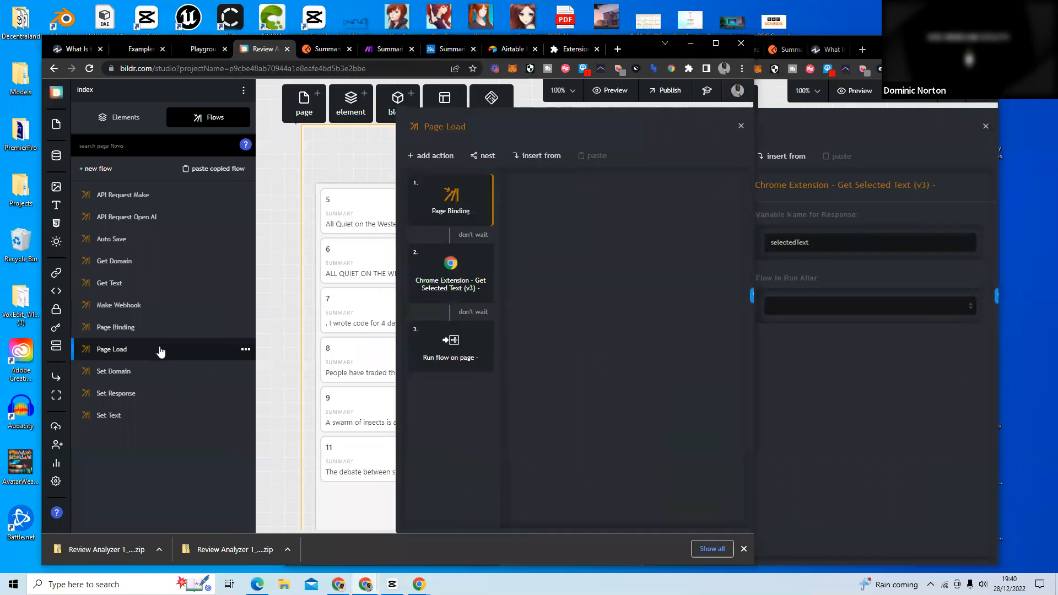
{"action": "left_click", "coordinate": [450, 298]}
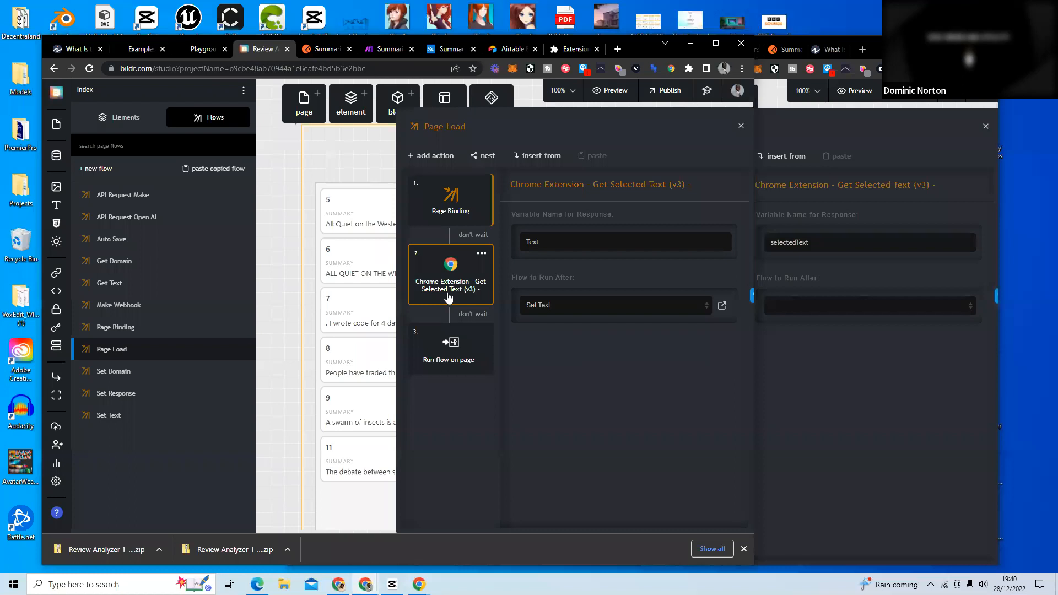
In the Summarise project's Page Load flow, move the Get Selected Text action ahead of the Run flow on page action.
{"action": "left_click", "coordinate": [856, 385]}
{"action": "left_click_drag", "start_coordinate": [715, 367], "coordinate": [739, 333]}
{"action": "left_click", "coordinate": [960, 45]}
Publish the Summarise project with the reordered flow from Development to Test.
{"action": "left_click", "coordinate": [917, 50]}
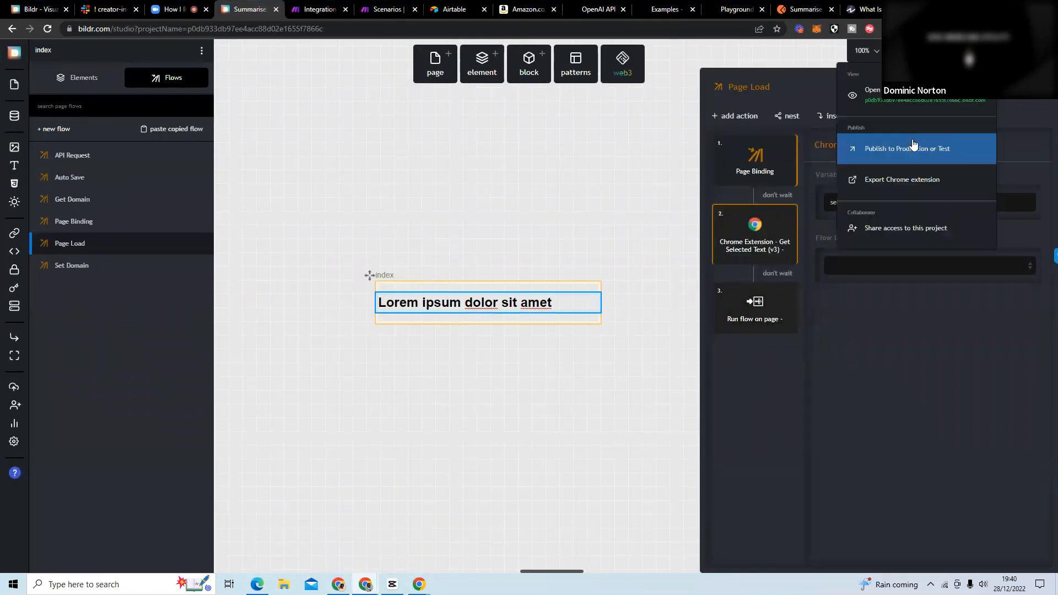
{"action": "left_click", "coordinate": [915, 146]}
{"action": "left_click", "coordinate": [432, 216]}
{"action": "left_click", "coordinate": [433, 215]}
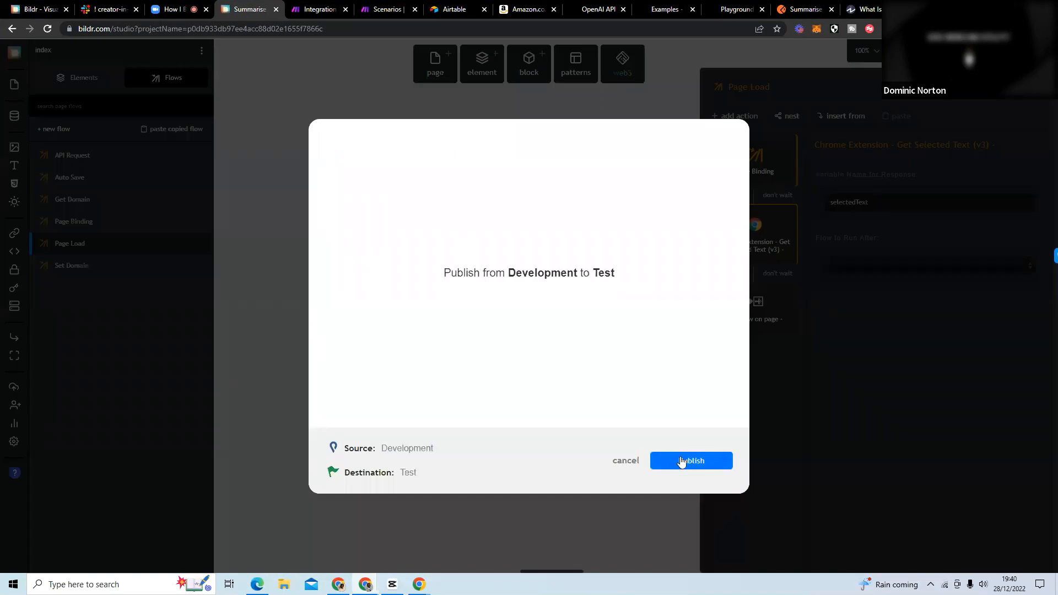
{"action": "left_click", "coordinate": [682, 460]}
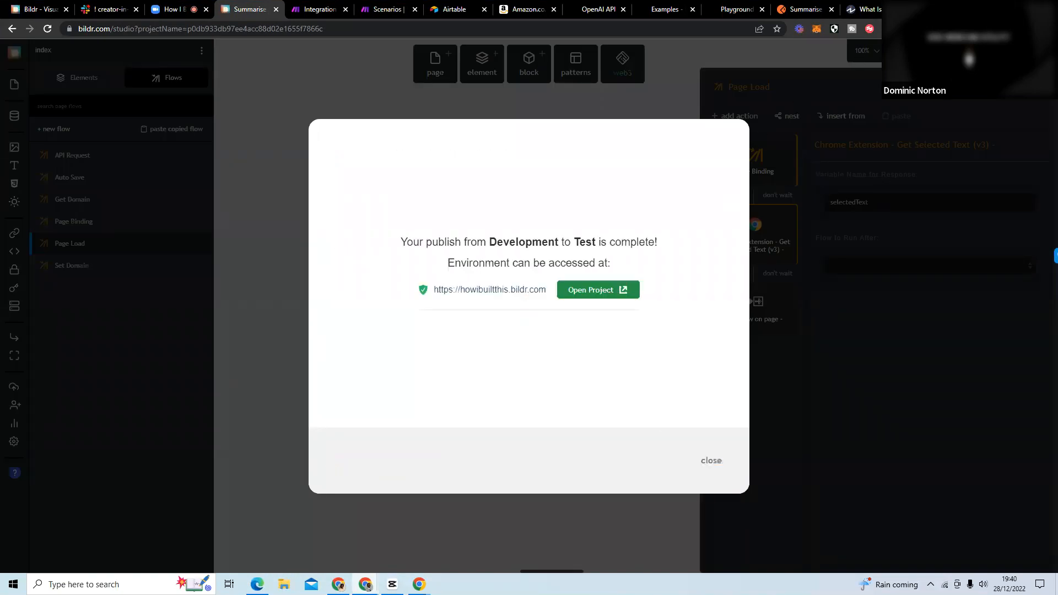
{"action": "key", "text": "ctrl+t"}
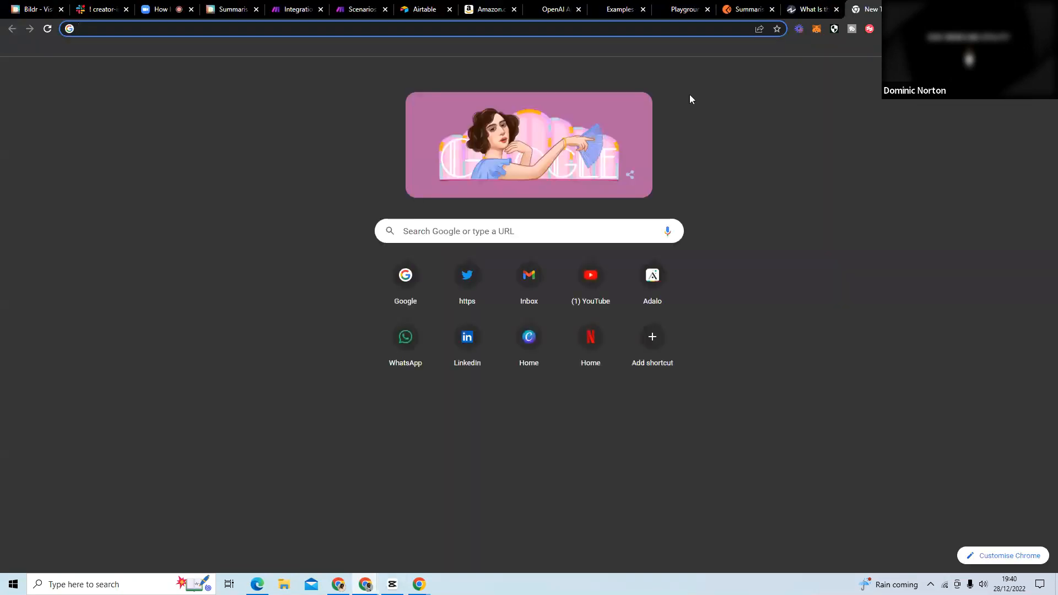
{"action": "key", "text": "ctrl+w"}
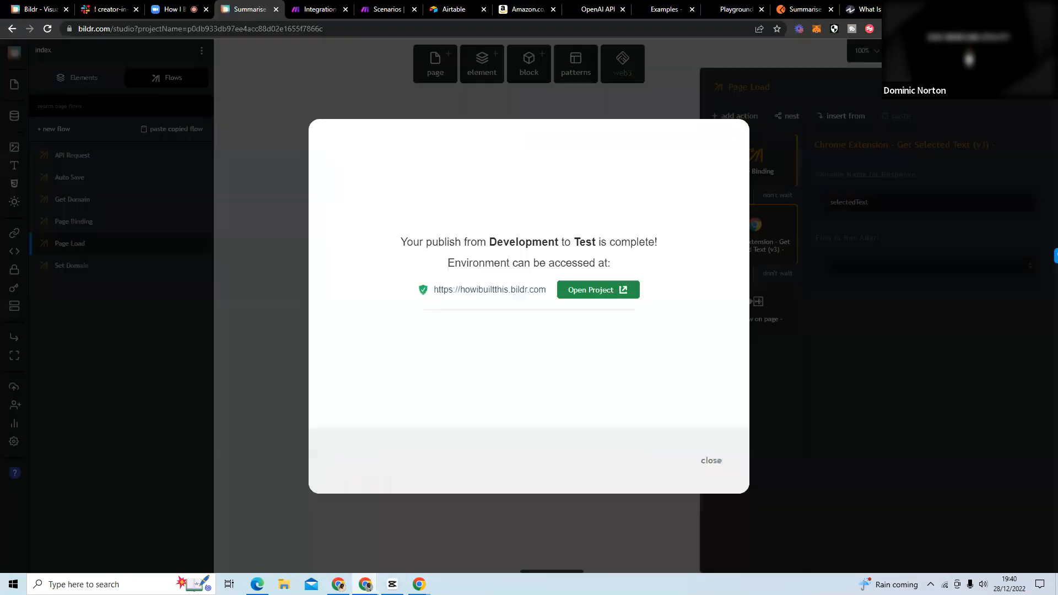
On the Investopedia article, select the three paragraphs under "Where Did the Free Market Come From?".
{"action": "left_click", "coordinate": [877, 16]}
{"action": "left_click", "coordinate": [240, 353]}
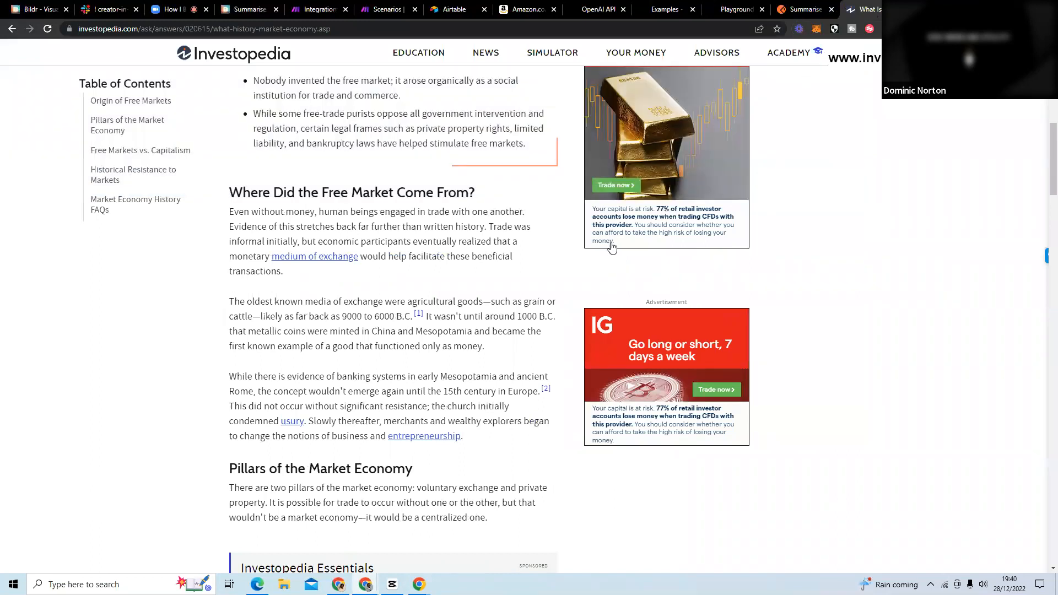
{"action": "left_click_drag", "start_coordinate": [467, 434], "coordinate": [231, 215]}
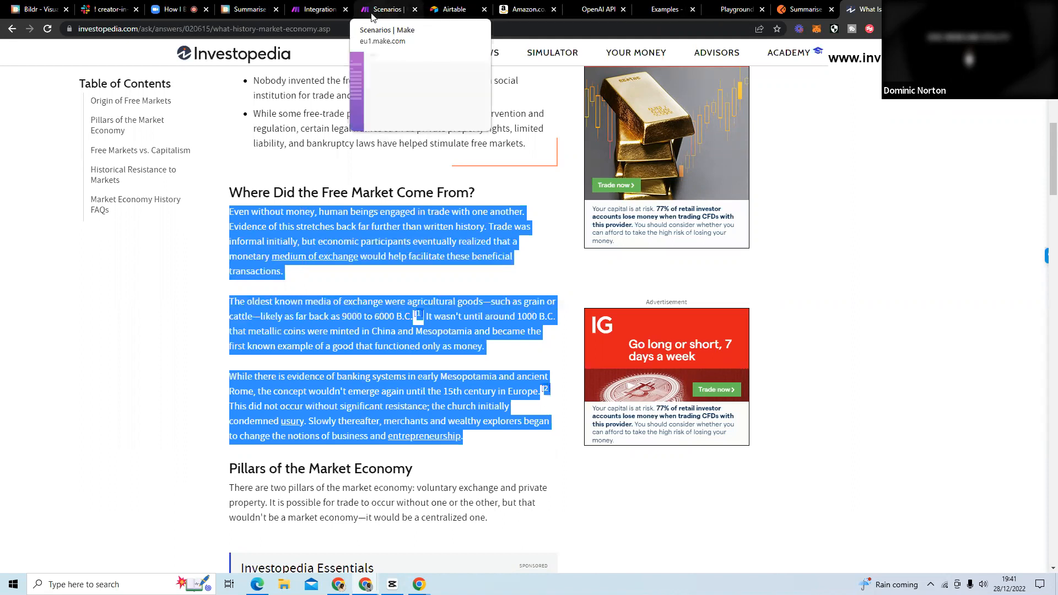
In Make, accept the custom webhook's settings and run the Integration Webhooks scenario once.
{"action": "left_click", "coordinate": [327, 6]}
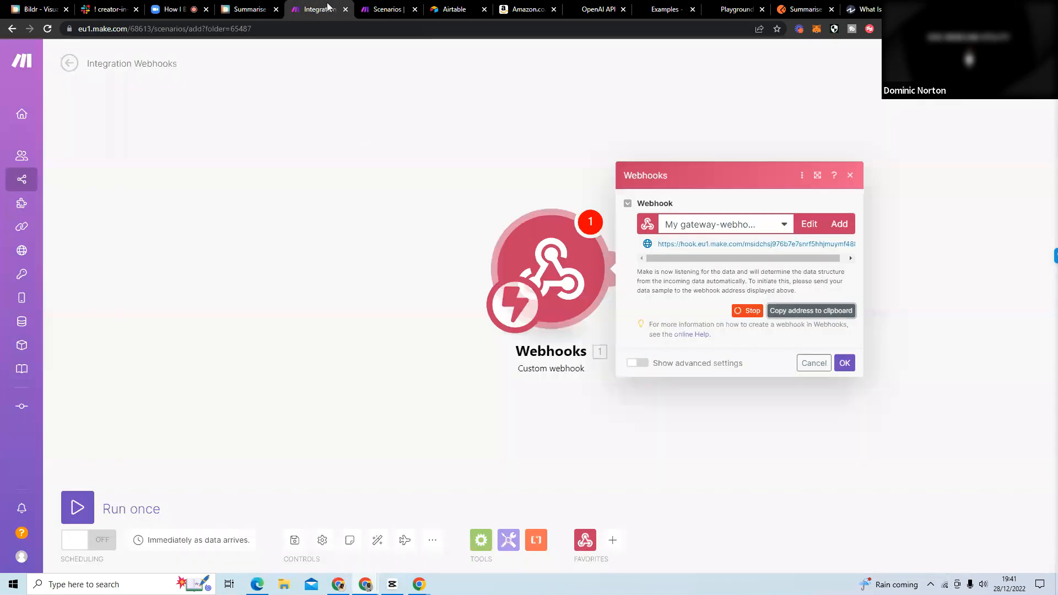
{"action": "left_click", "coordinate": [845, 363]}
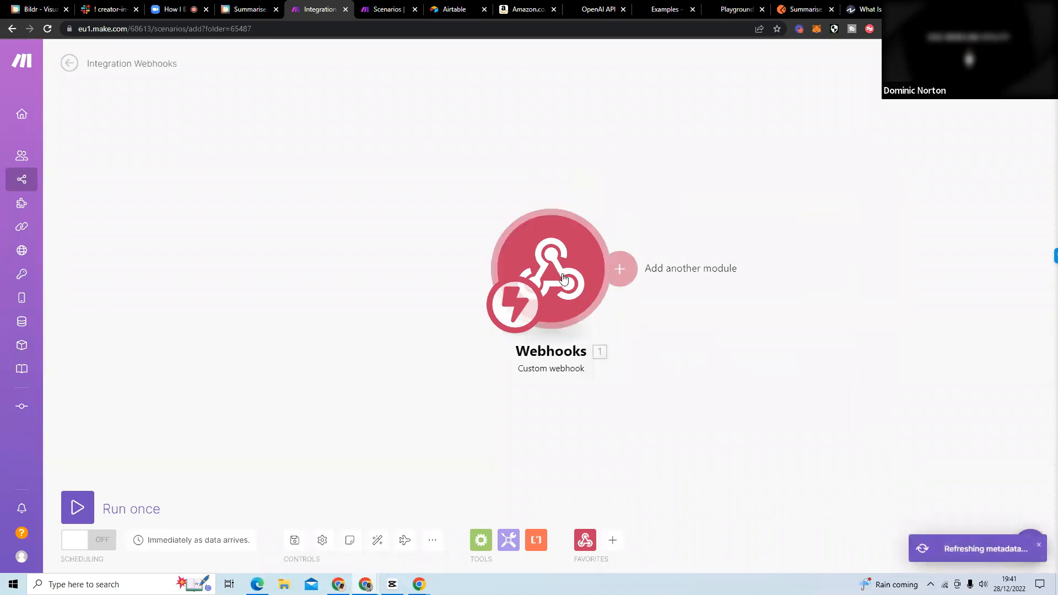
{"action": "left_click", "coordinate": [84, 505]}
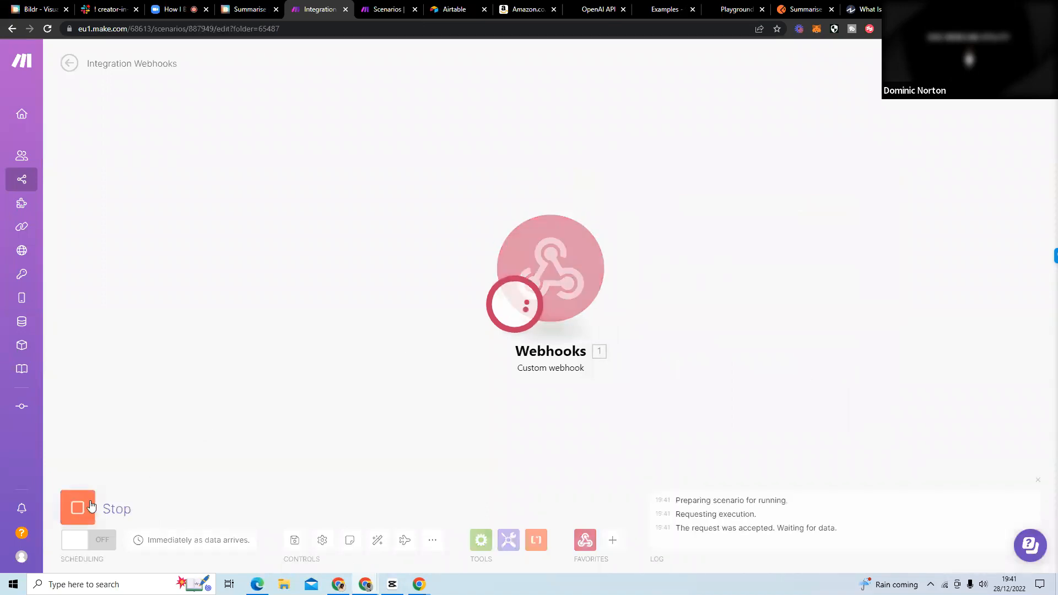
Reload the Investopedia article to test the extension and check the Make scenario for incoming data.
{"action": "left_click", "coordinate": [858, 10]}
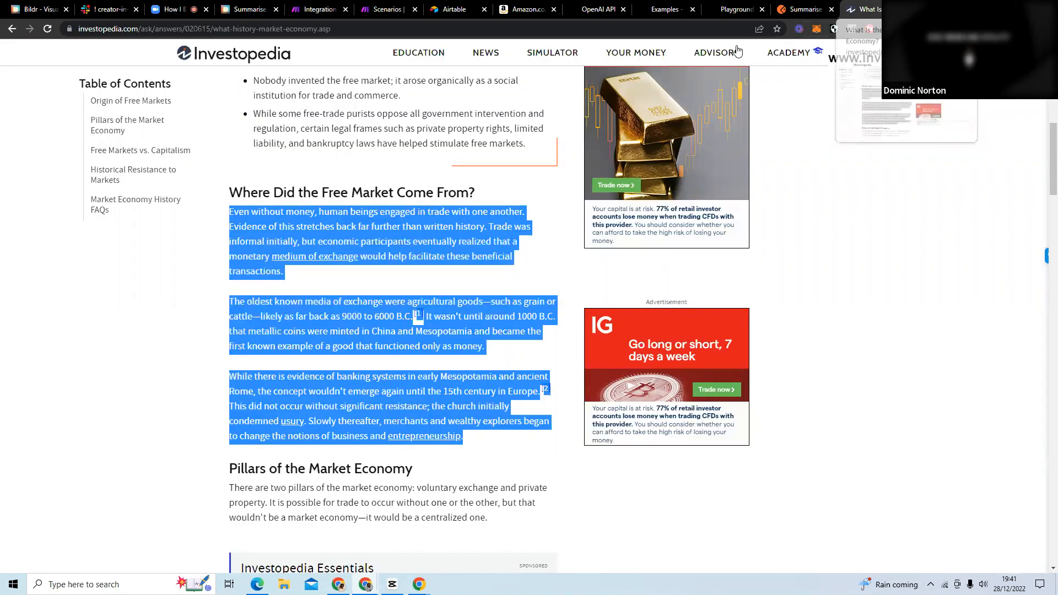
{"action": "left_click", "coordinate": [47, 30]}
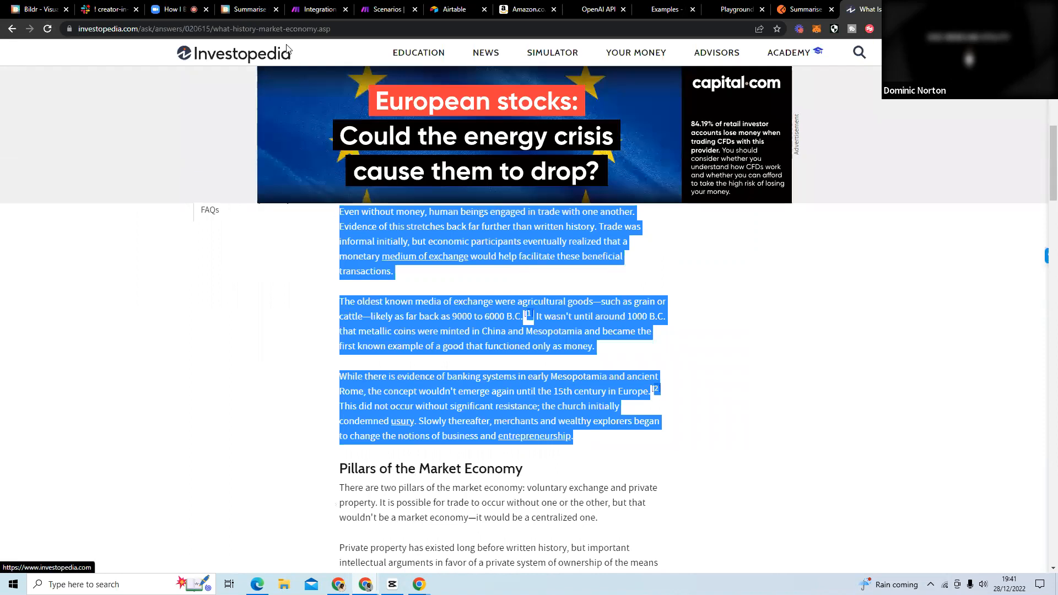
{"action": "left_click", "coordinate": [312, 11]}
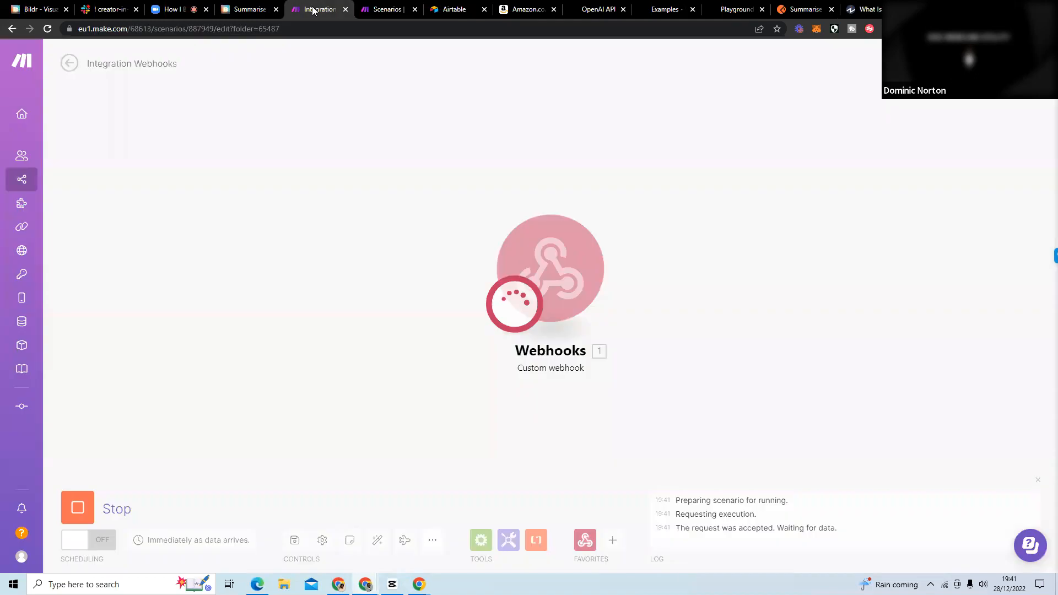
{"action": "left_click", "coordinate": [246, 12]}
{"action": "left_click", "coordinate": [310, 15]}
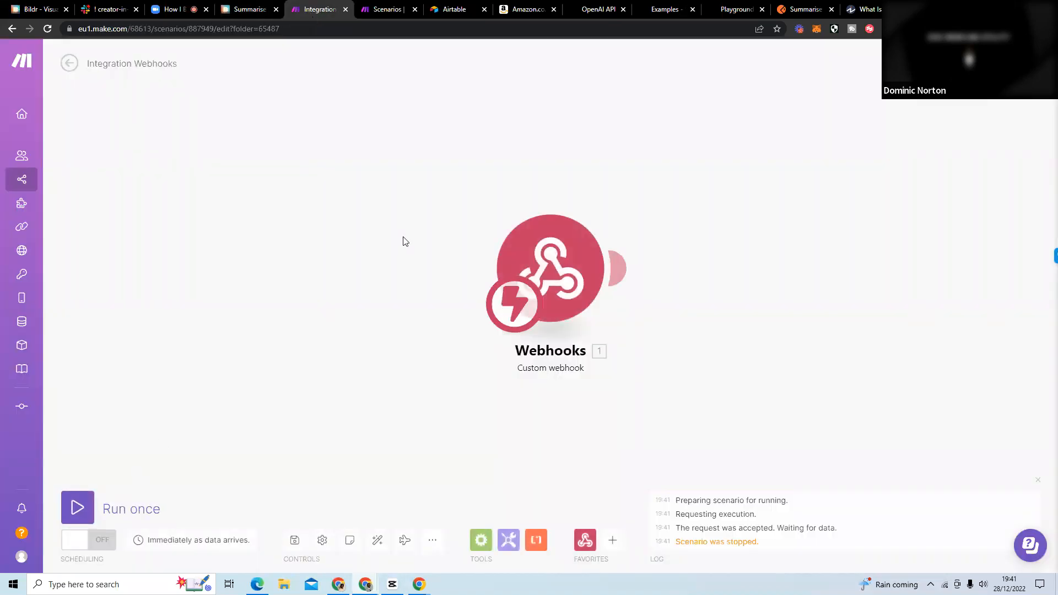
Set the Get Selected Text action's Flow to Run After to API Request, and review the API Request and Page Load flows.
{"action": "left_click", "coordinate": [248, 11]}
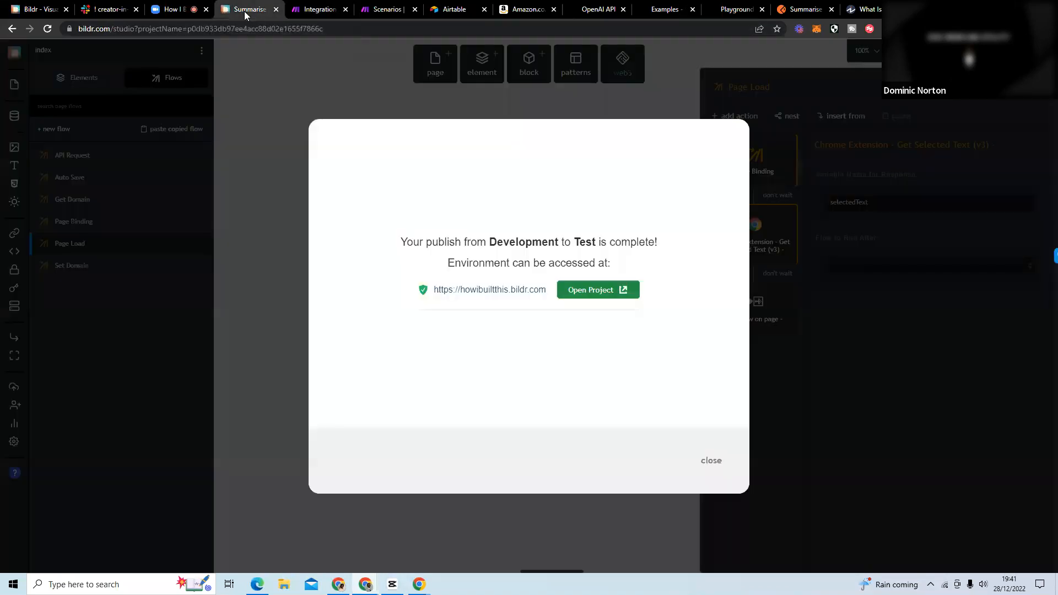
{"action": "left_click", "coordinate": [710, 462]}
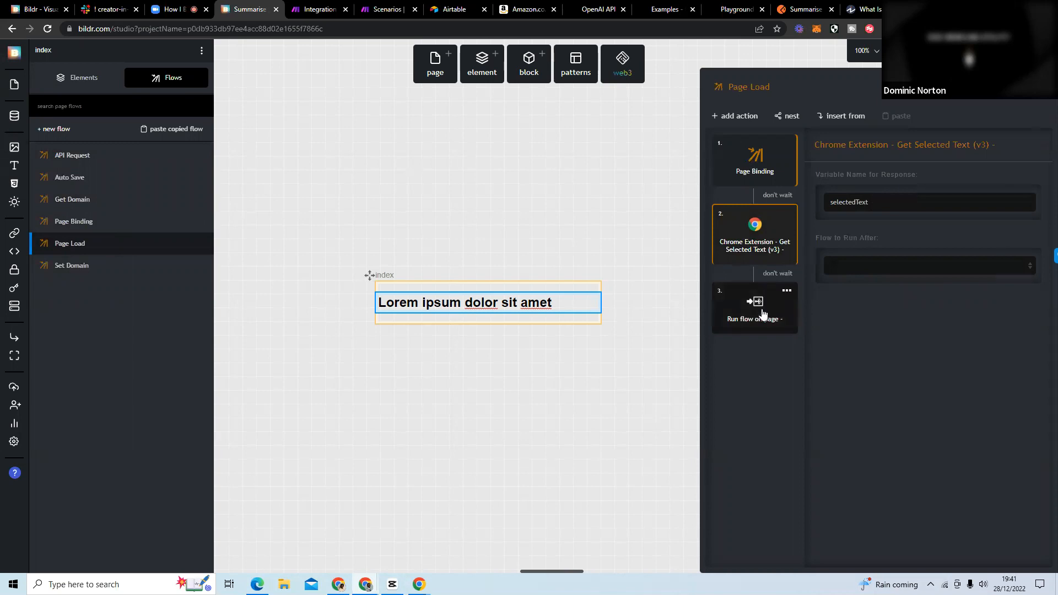
{"action": "left_click", "coordinate": [922, 266]}
{"action": "left_click", "coordinate": [900, 287]}
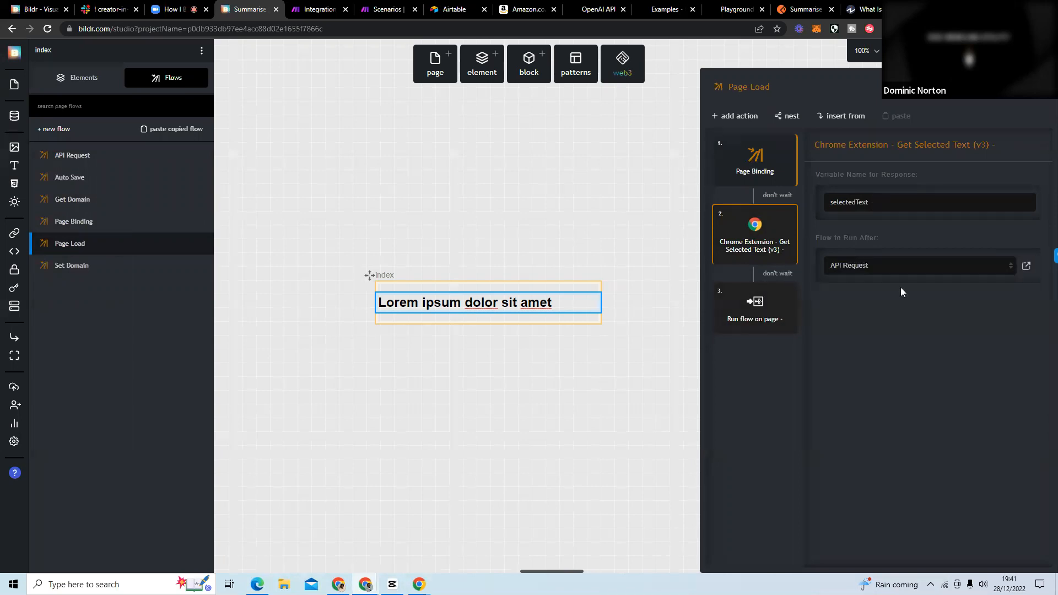
{"action": "left_click", "coordinate": [92, 158]}
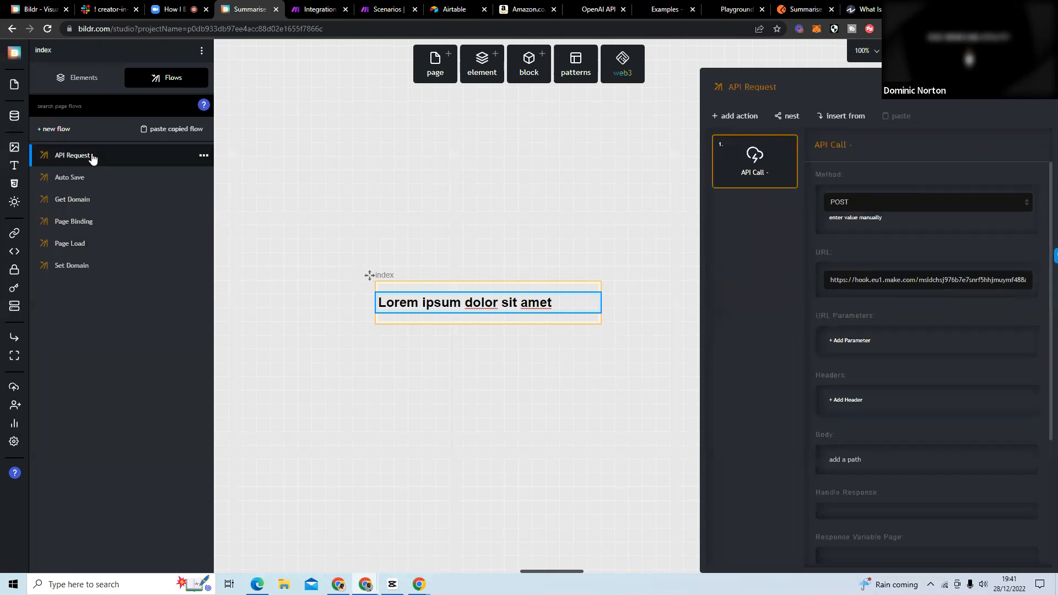
{"action": "left_click", "coordinate": [103, 255]}
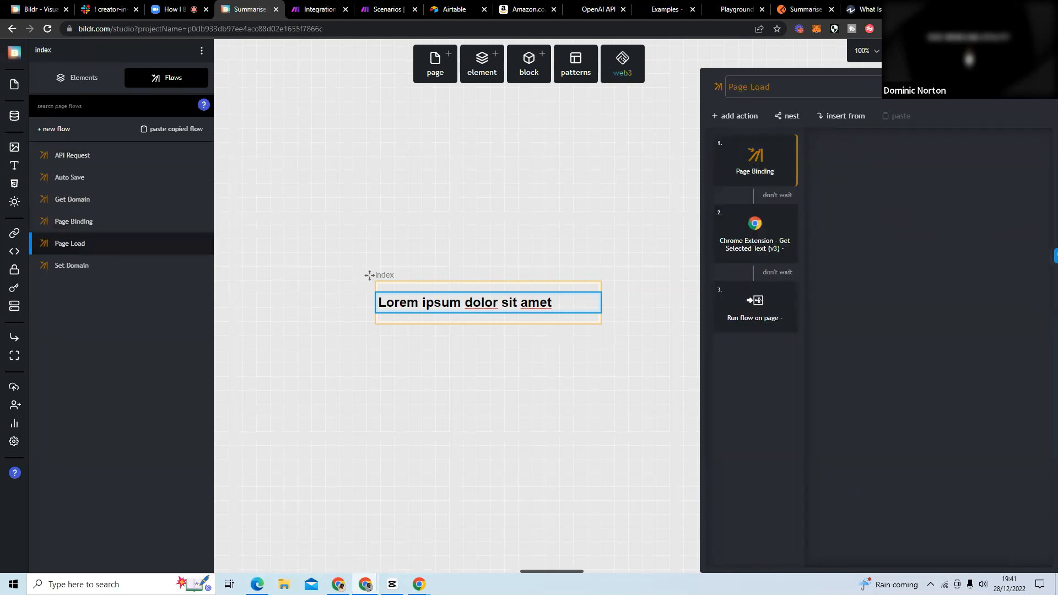
Republish the Summarise project from Development to Test.
{"action": "left_click", "coordinate": [917, 51]}
{"action": "left_click", "coordinate": [856, 162]}
{"action": "left_click", "coordinate": [479, 216]}
{"action": "left_click", "coordinate": [469, 219]}
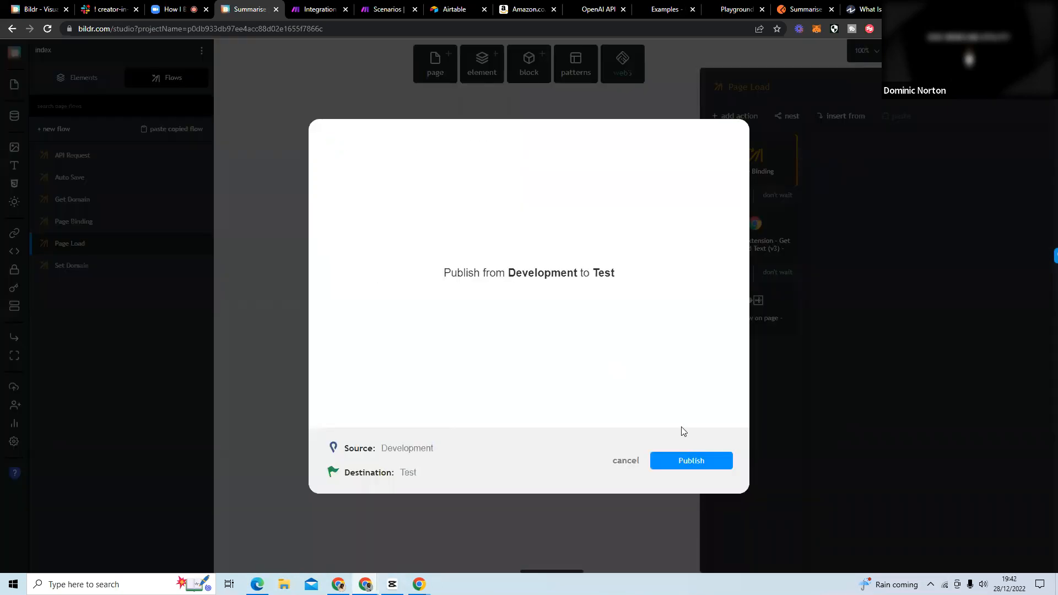
{"action": "left_click", "coordinate": [702, 460]}
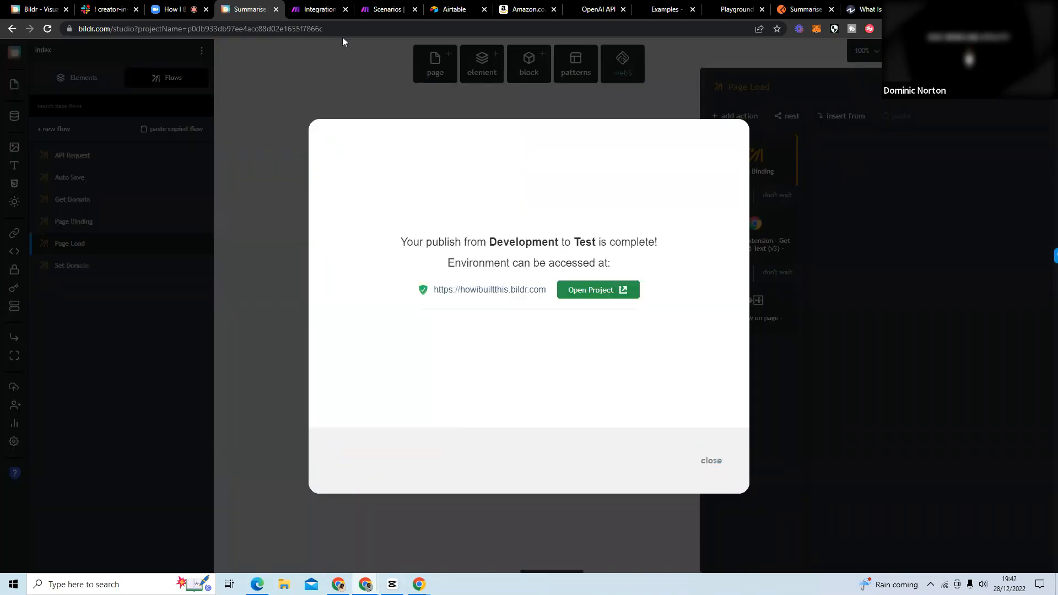
Switch to Make and run the Integration Webhooks scenario once more.
{"action": "left_click", "coordinate": [371, 9]}
{"action": "left_click", "coordinate": [317, 13]}
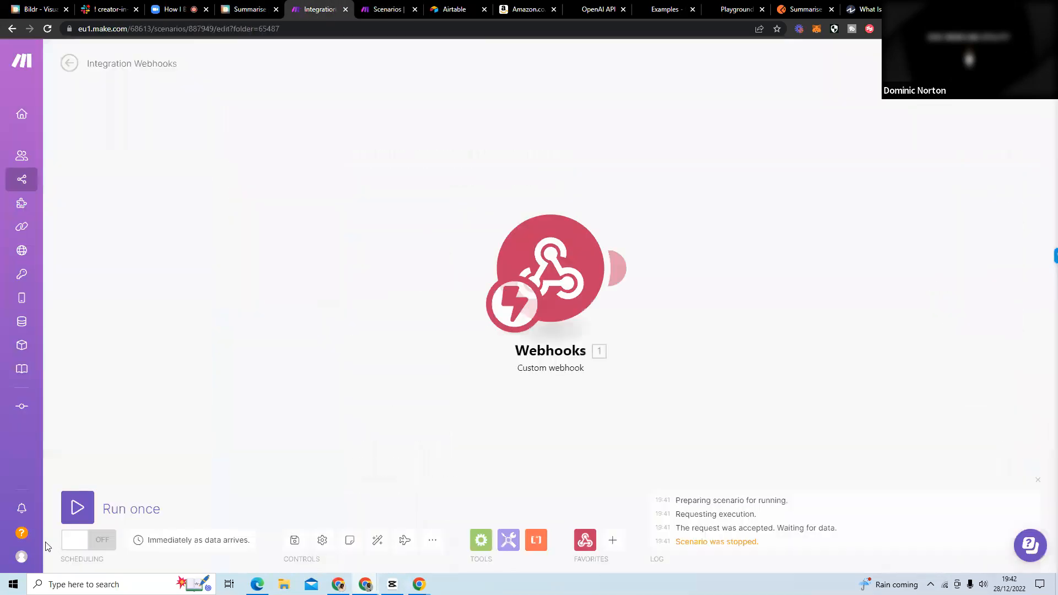
{"action": "left_click", "coordinate": [77, 507]}
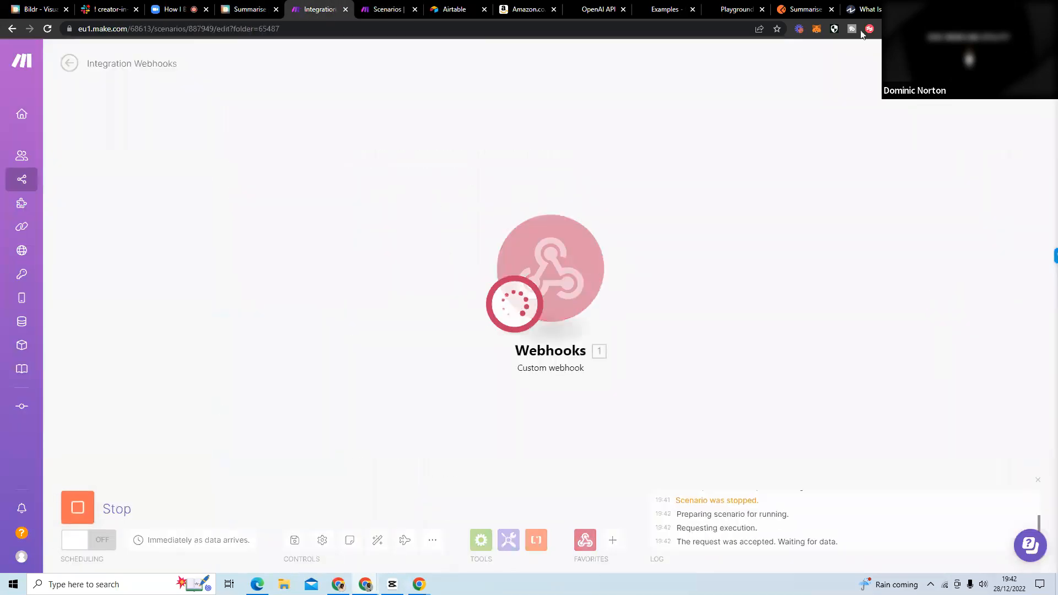
Reload the Investopedia article, select the three paragraphs on the free market's origin, and check the Make scenario for received data.
{"action": "left_click", "coordinate": [867, 10]}
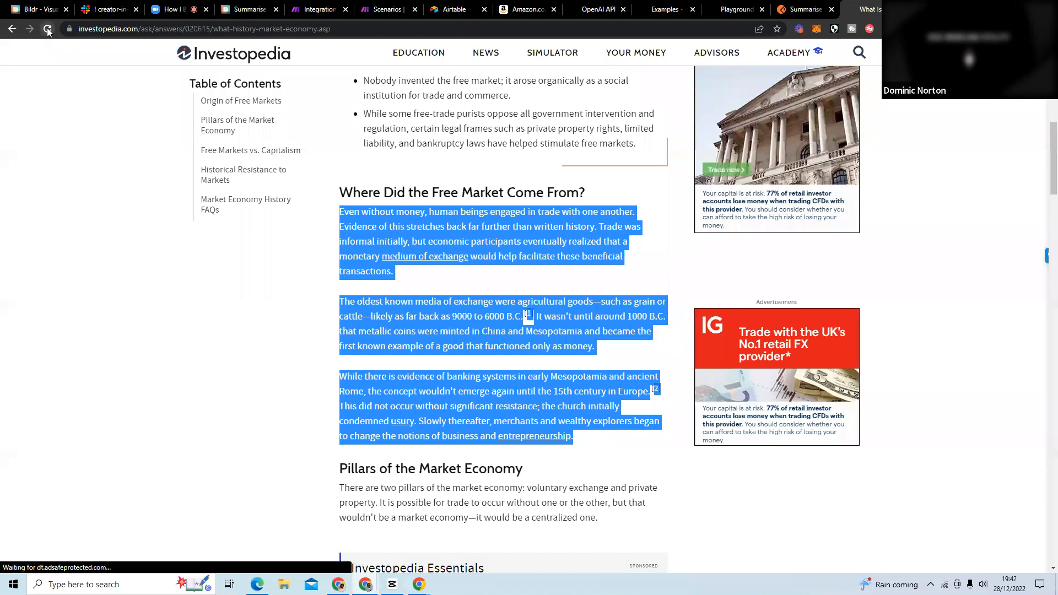
{"action": "left_click", "coordinate": [47, 29]}
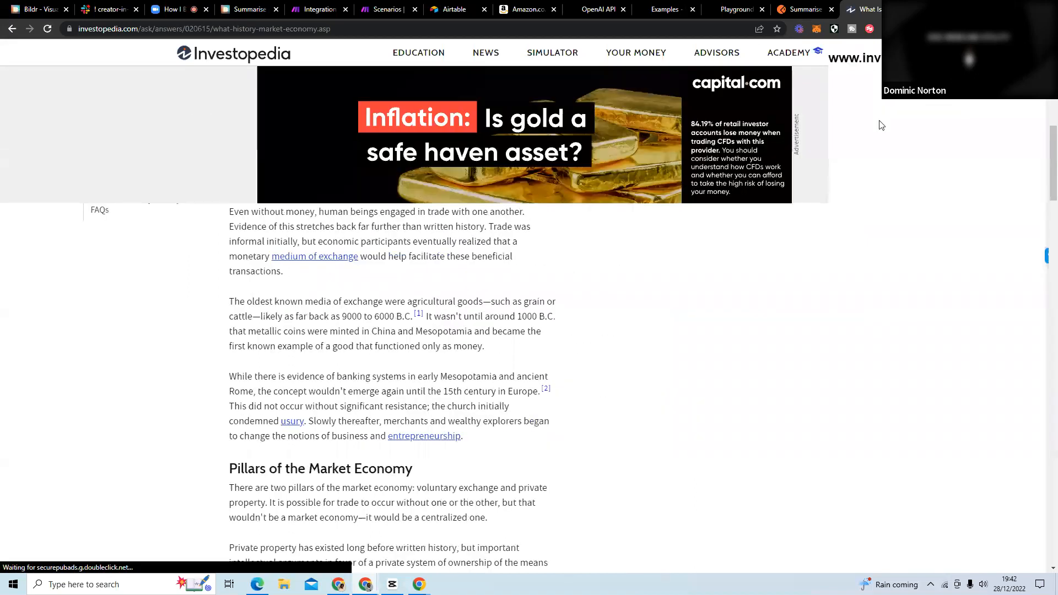
{"action": "left_click_drag", "start_coordinate": [481, 436], "coordinate": [228, 215]}
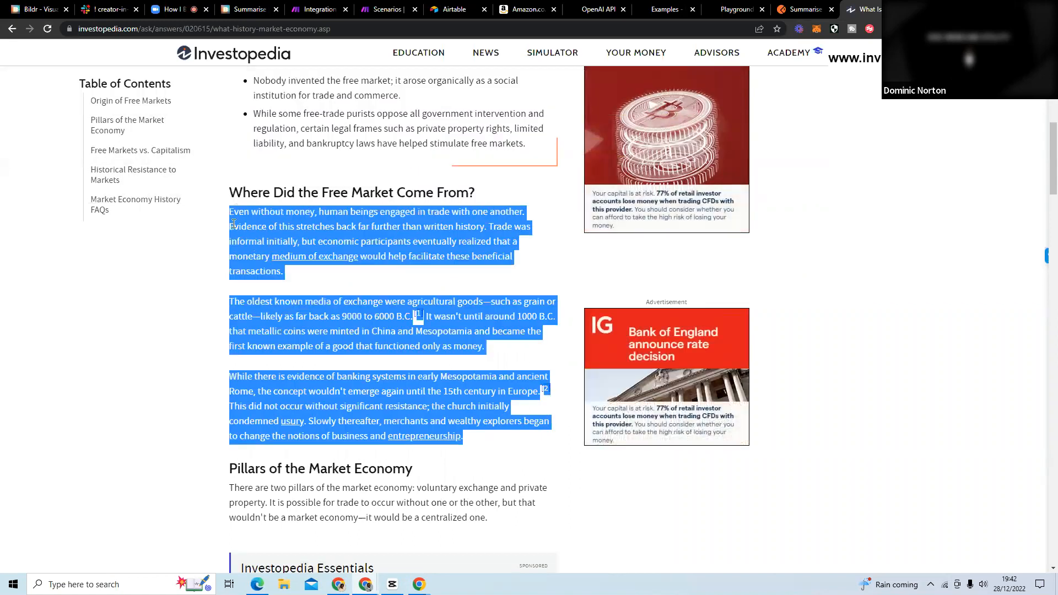
{"action": "left_click", "coordinate": [316, 12]}
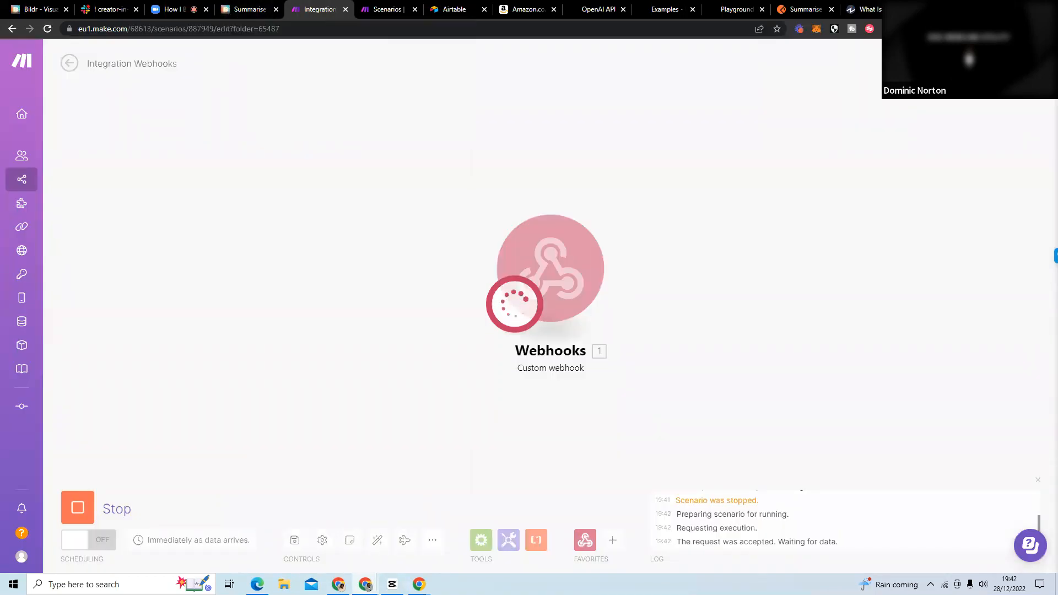
Switch to the Review Analyzer project and examine its Page Load flow's Get Selected Text and Run flow on page actions.
{"action": "left_click", "coordinate": [1020, 8]}
{"action": "left_click", "coordinate": [167, 355]}
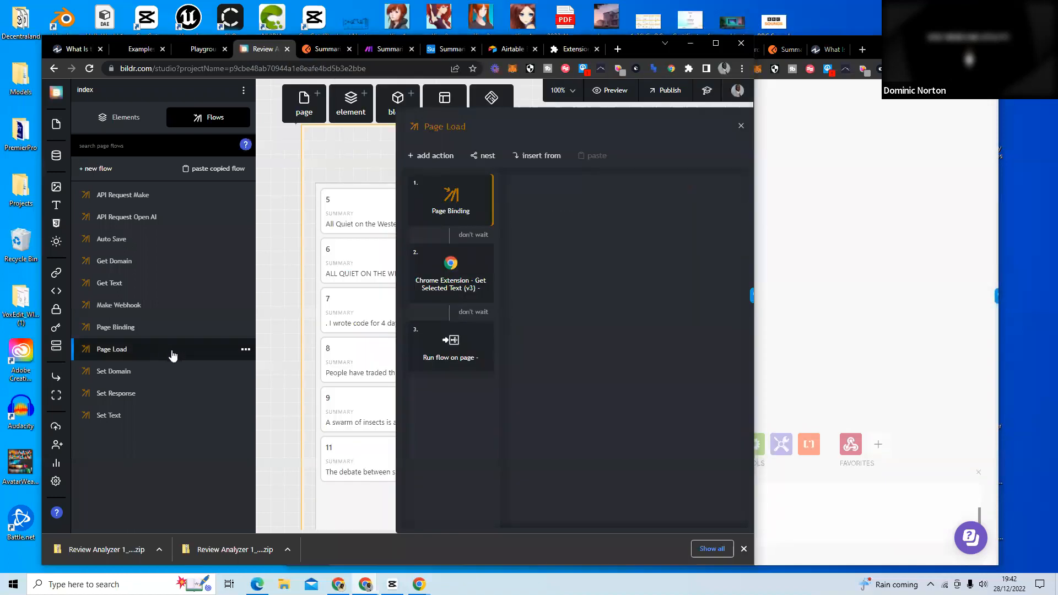
{"action": "left_click", "coordinate": [456, 281]}
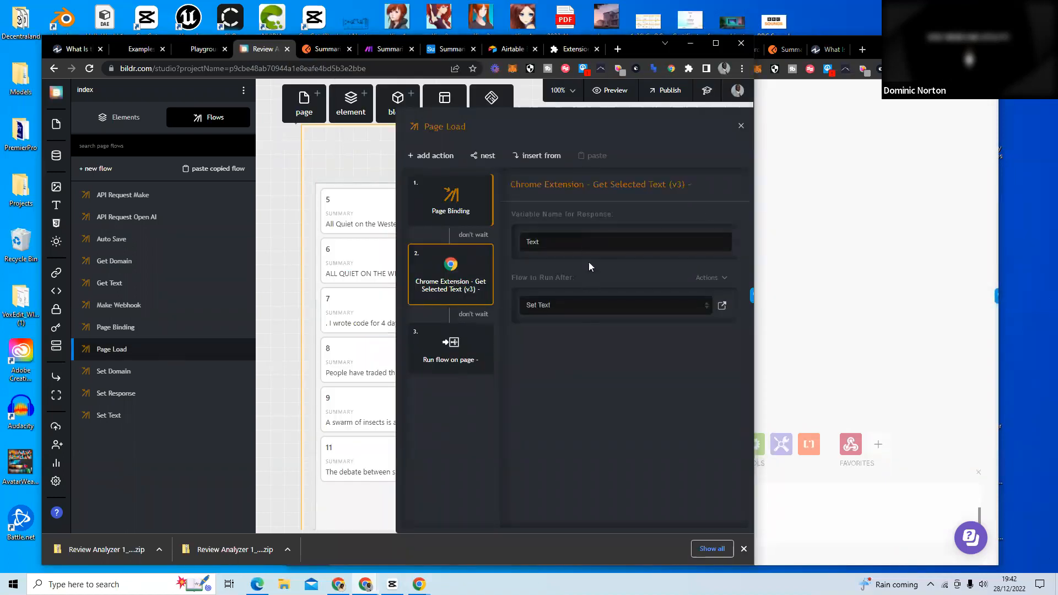
{"action": "left_click", "coordinate": [444, 350]}
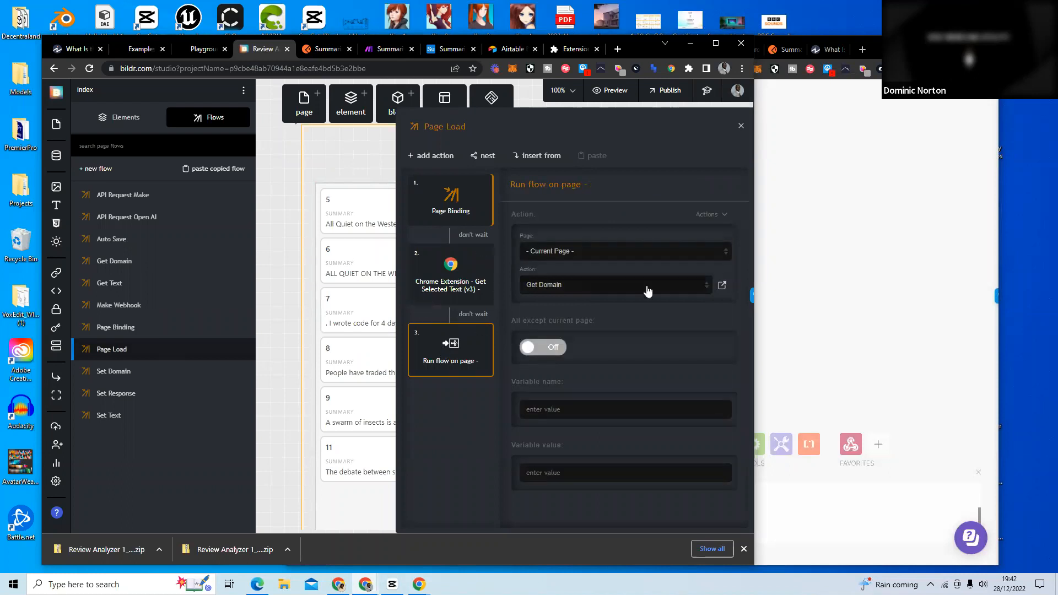
{"action": "left_click", "coordinate": [437, 280]}
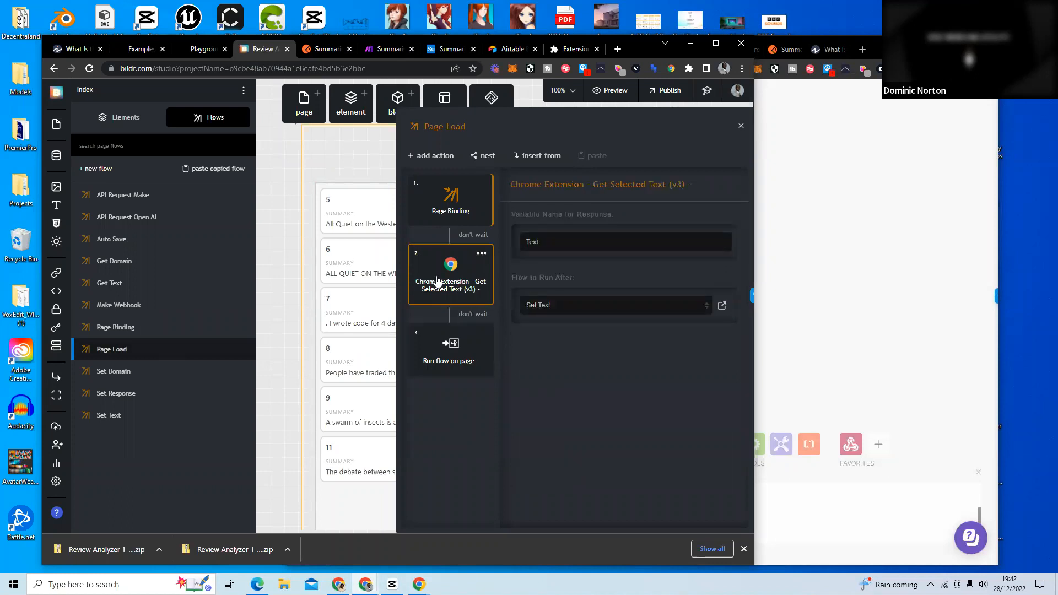
Examine the Set Text flow's actions and the API Request Make flow's API Call headers, body and response settings.
{"action": "left_click", "coordinate": [132, 416]}
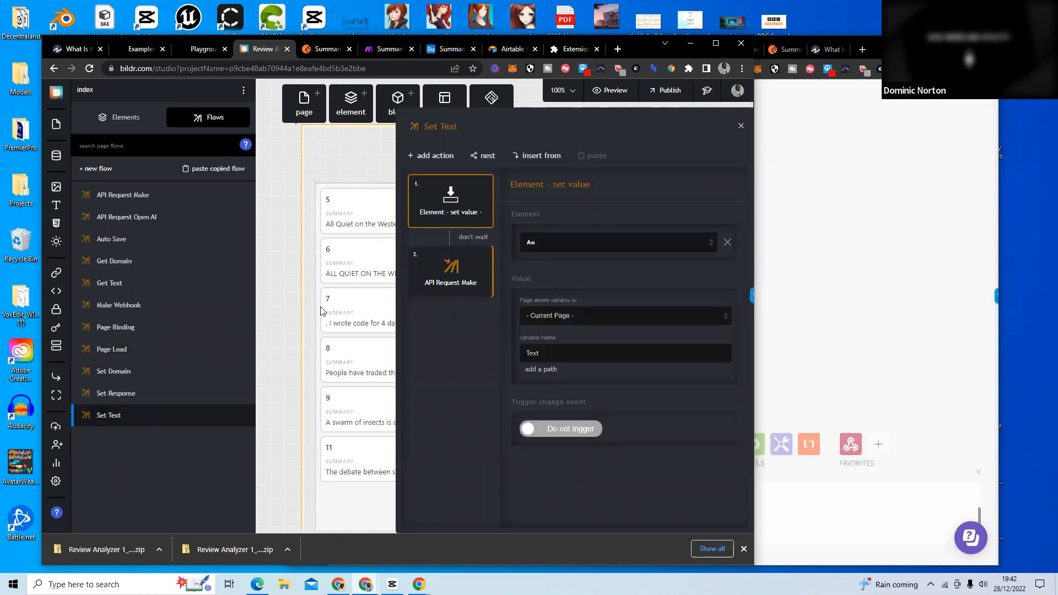
{"action": "left_click", "coordinate": [441, 282]}
{"action": "scroll", "coordinate": [595, 264], "scroll_direction": "down", "scroll_amount": 3}
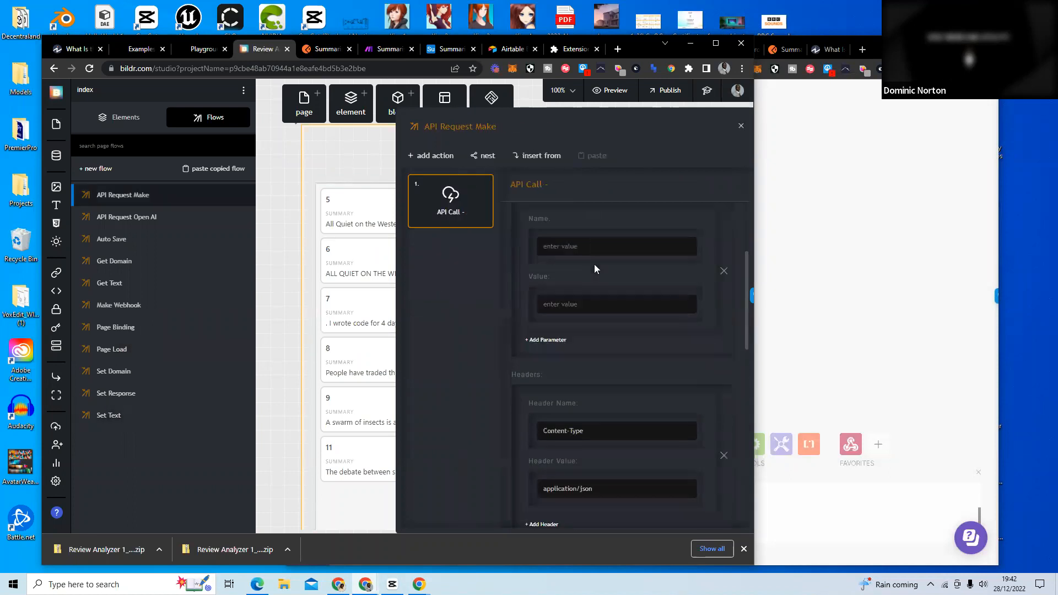
{"action": "scroll", "coordinate": [594, 264], "scroll_direction": "down", "scroll_amount": 5}
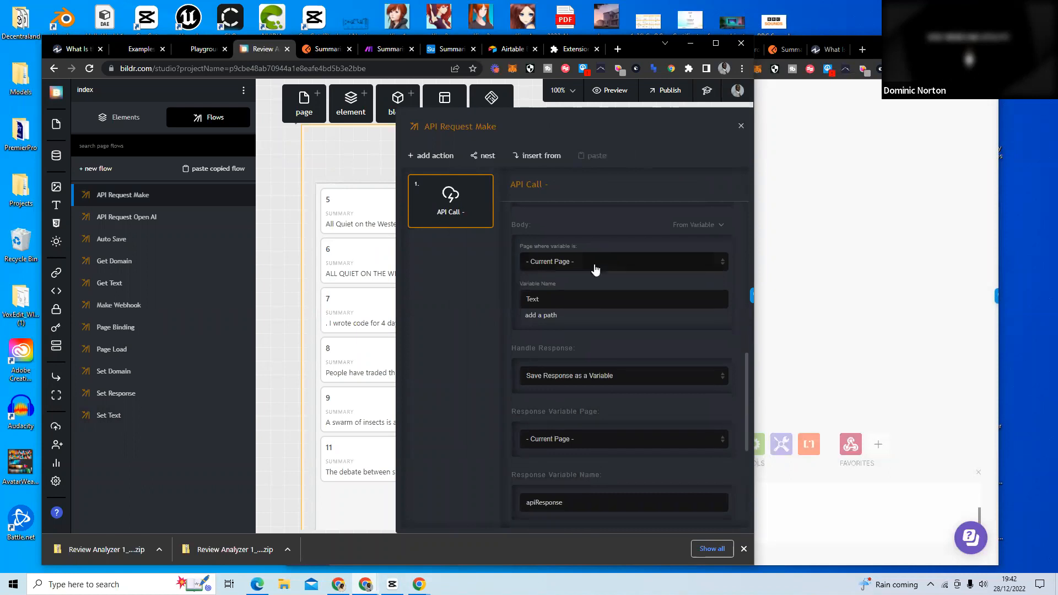
{"action": "scroll", "coordinate": [595, 268], "scroll_direction": "down", "scroll_amount": 5}
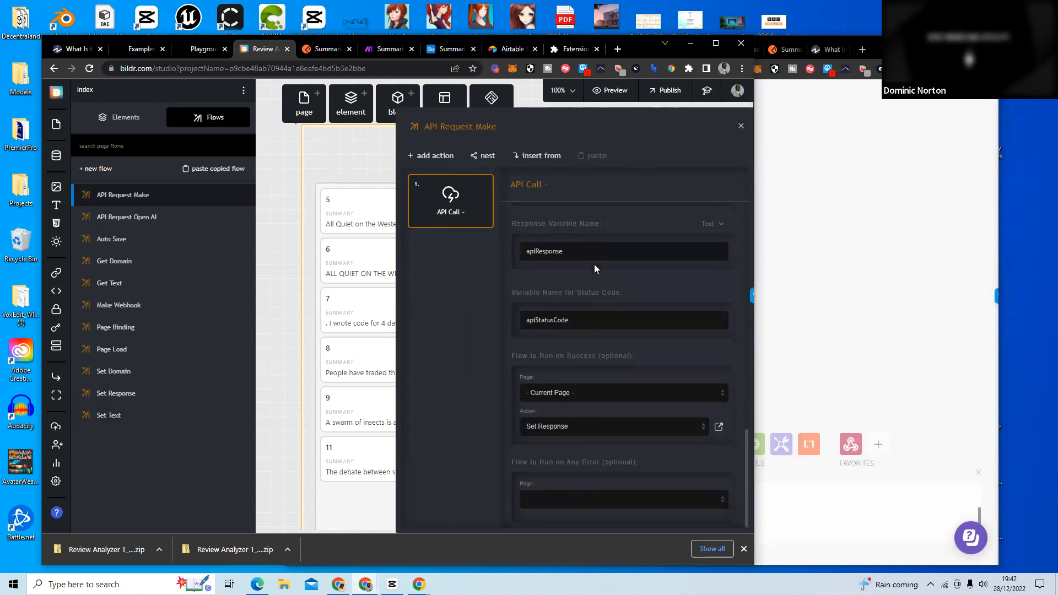
Return to the Make window, reload the Integration Webhooks scenario and run it once.
{"action": "left_click", "coordinate": [857, 145]}
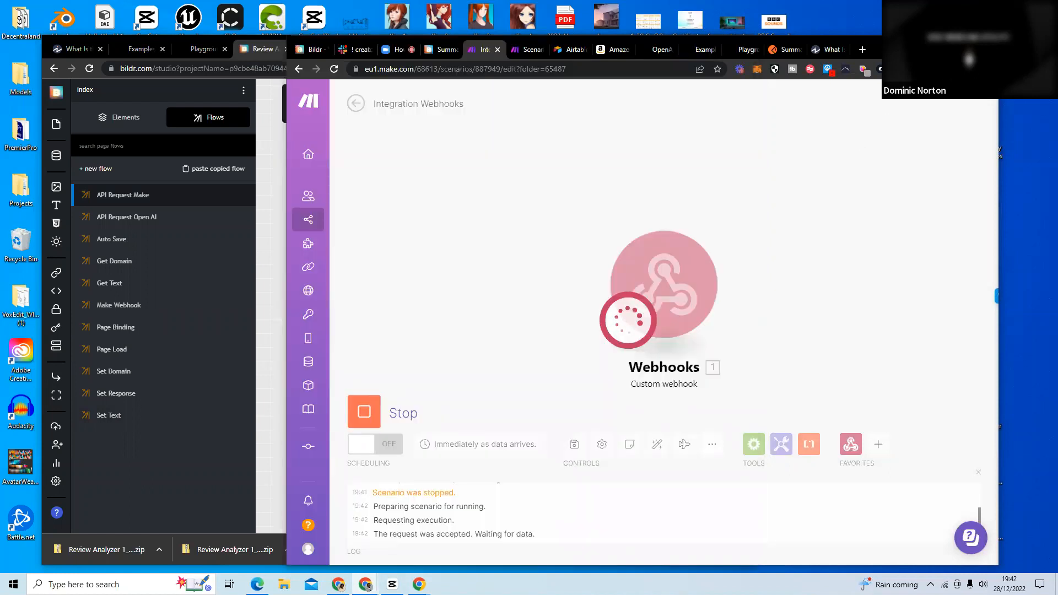
{"action": "left_click", "coordinate": [960, 46]}
{"action": "left_click", "coordinate": [51, 30]}
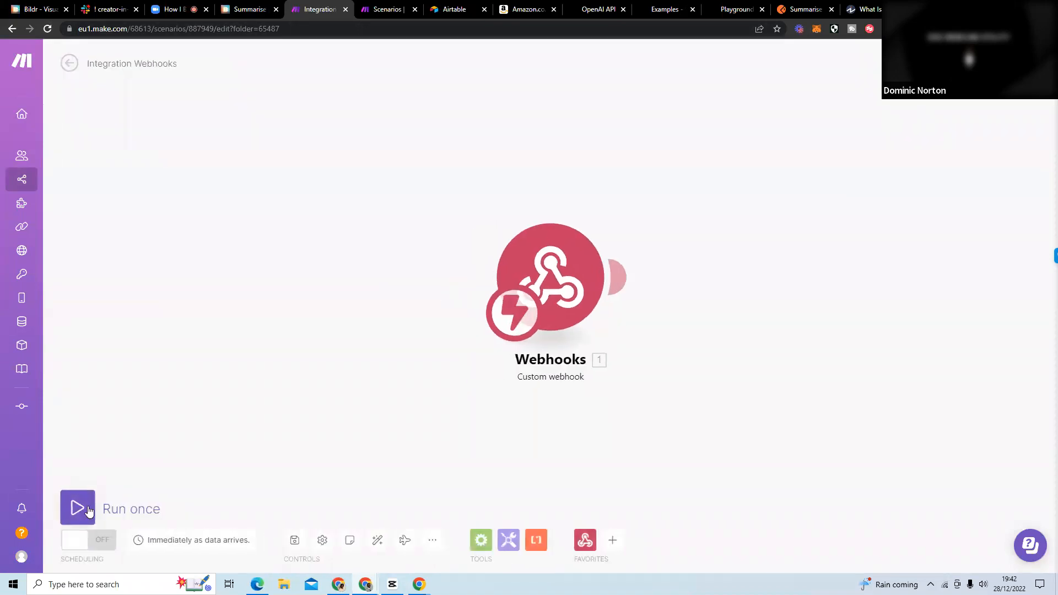
{"action": "left_click", "coordinate": [90, 508]}
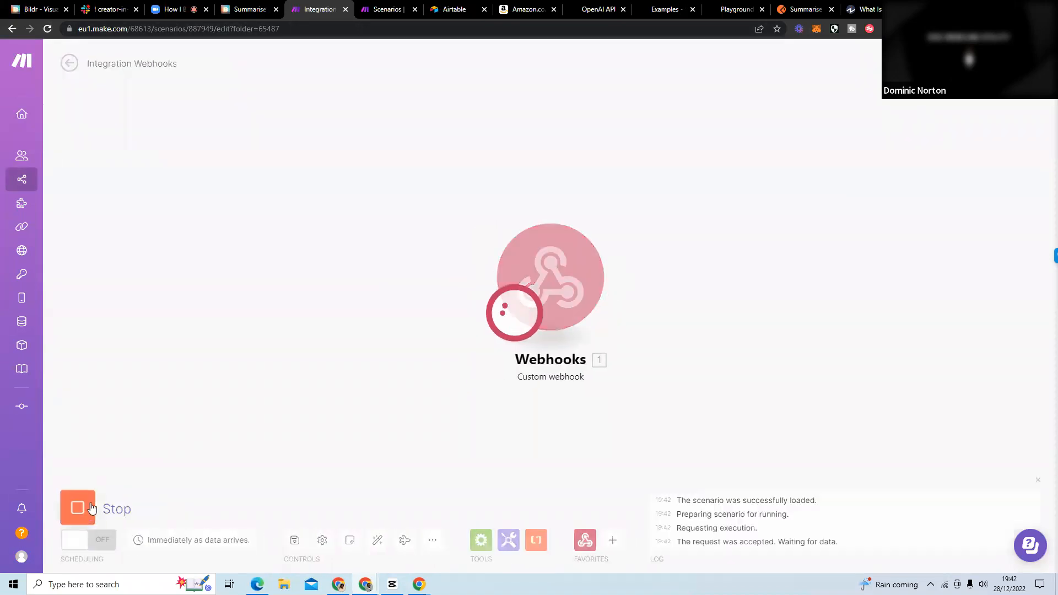
Reload the Investopedia article, reselect the text under "Where Did the Free Market Come From?", and check whether the Make scenario receives it.
{"action": "left_click", "coordinate": [864, 11]}
{"action": "left_click", "coordinate": [53, 29]}
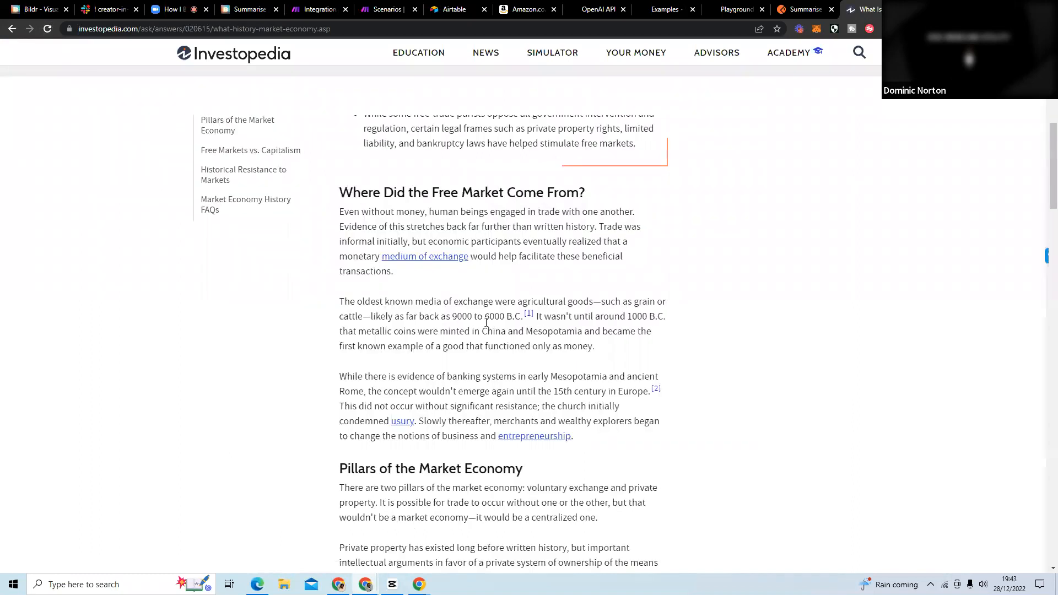
{"action": "left_click_drag", "start_coordinate": [621, 435], "coordinate": [343, 216]}
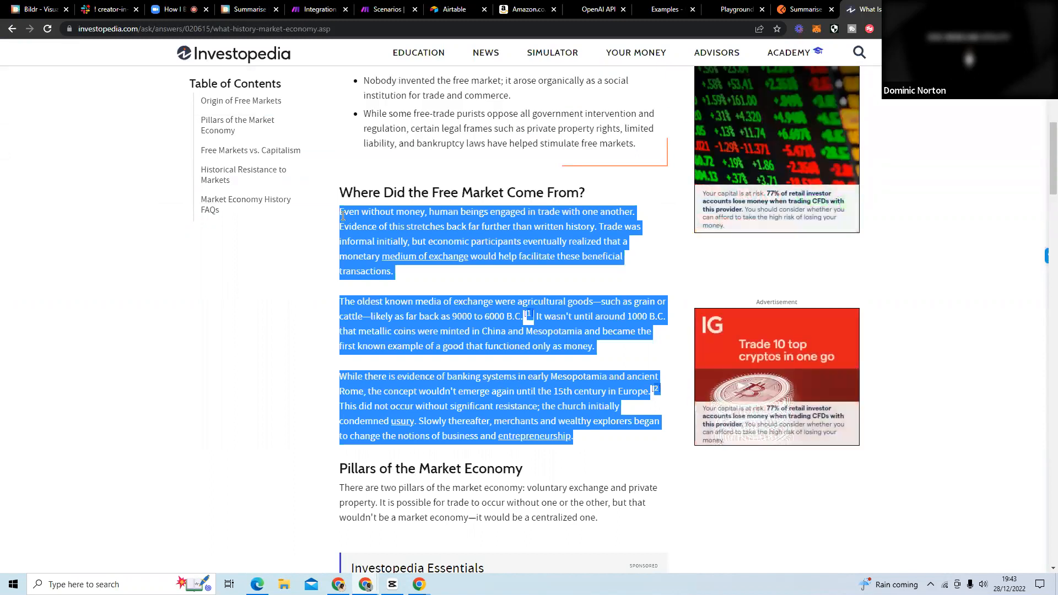
{"action": "left_click", "coordinate": [308, 9]}
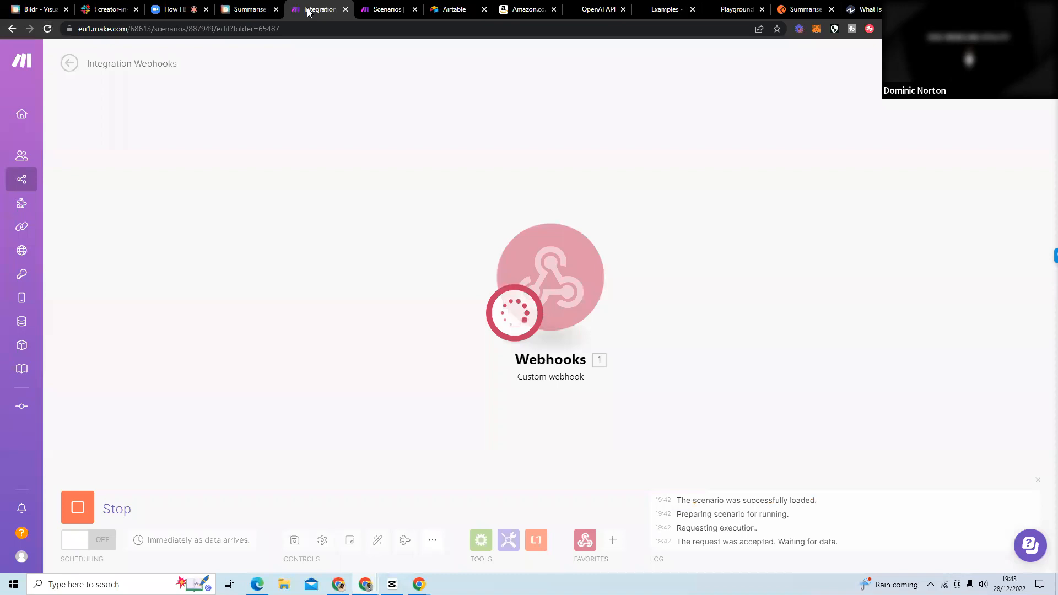
Inspect the Investopedia page's developer console for messages from the extension's injected script, widening the console, then close the developer tools.
{"action": "left_click", "coordinate": [862, 10]}
{"action": "right_click", "coordinate": [952, 162]}
{"action": "left_click", "coordinate": [976, 346]}
{"action": "right_click", "coordinate": [945, 242]}
{"action": "left_click", "coordinate": [965, 423]}
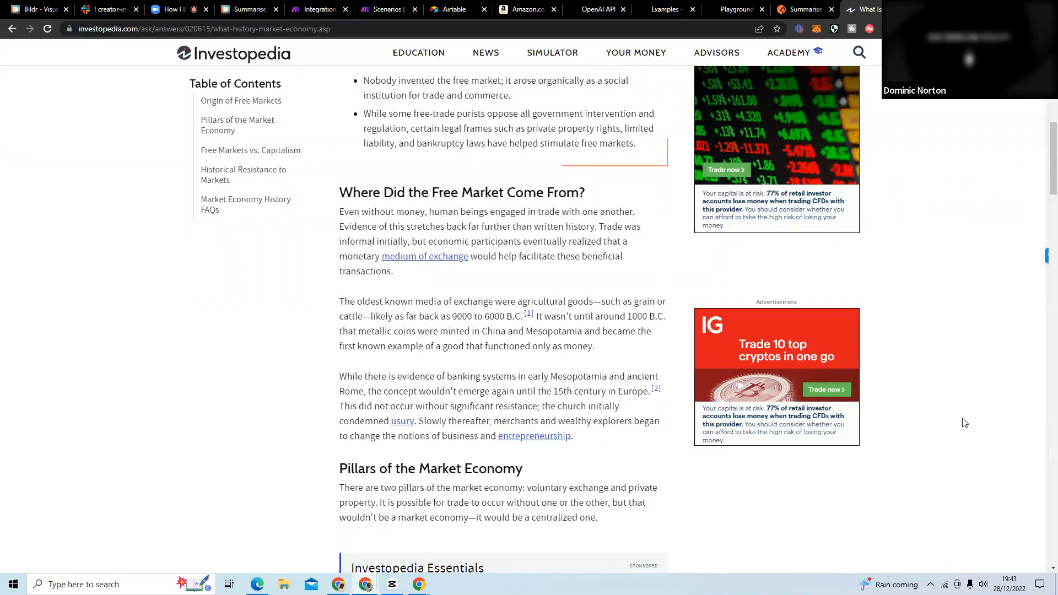
{"action": "right_click", "coordinate": [937, 291]}
{"action": "left_click", "coordinate": [938, 458]}
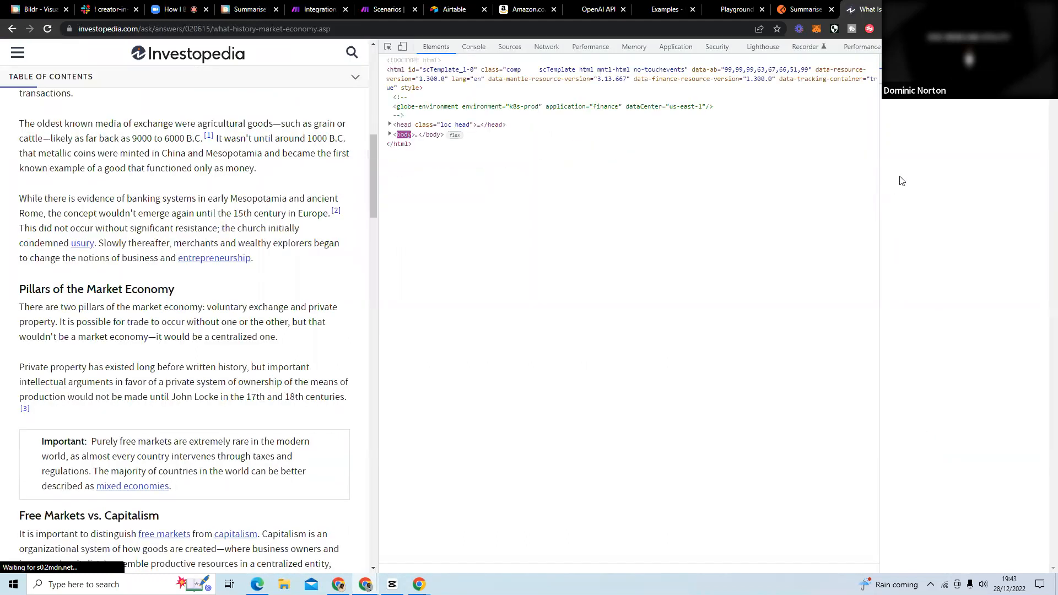
{"action": "left_click", "coordinate": [475, 47]}
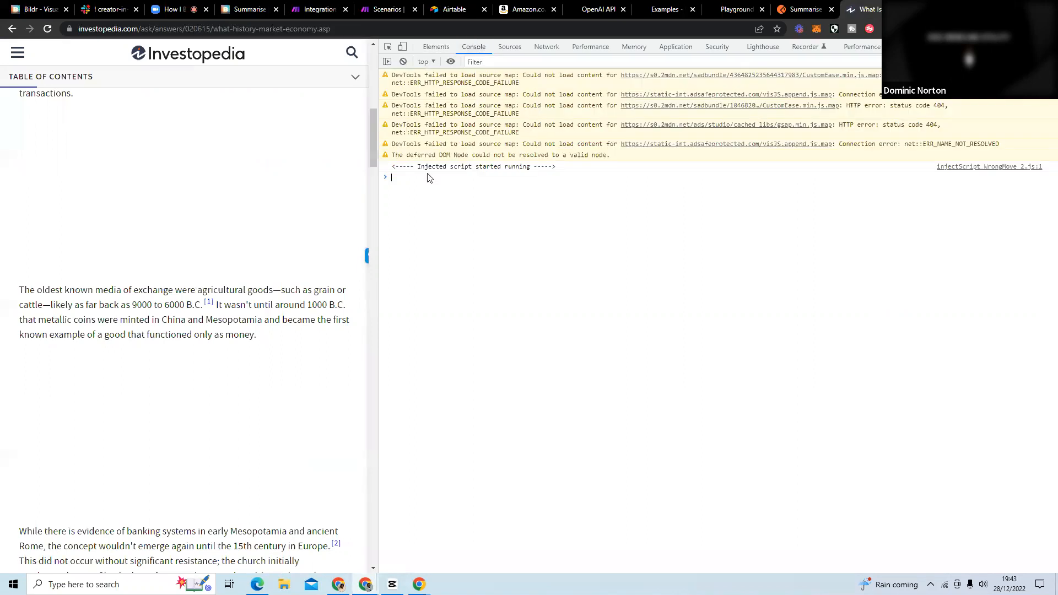
{"action": "left_click_drag", "start_coordinate": [378, 255], "coordinate": [562, 285]}
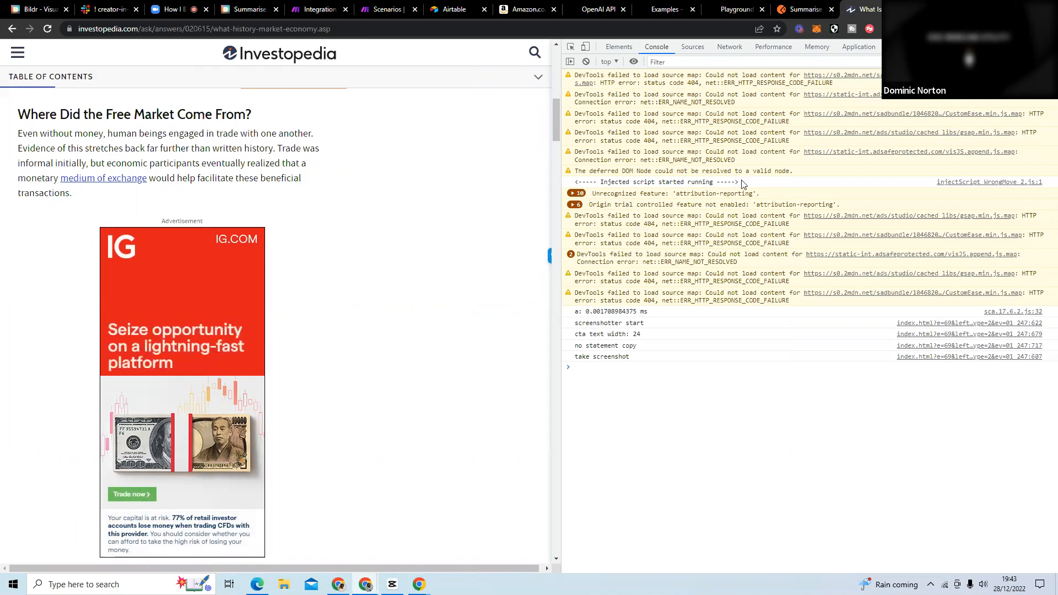
{"action": "key", "text": "F12"}
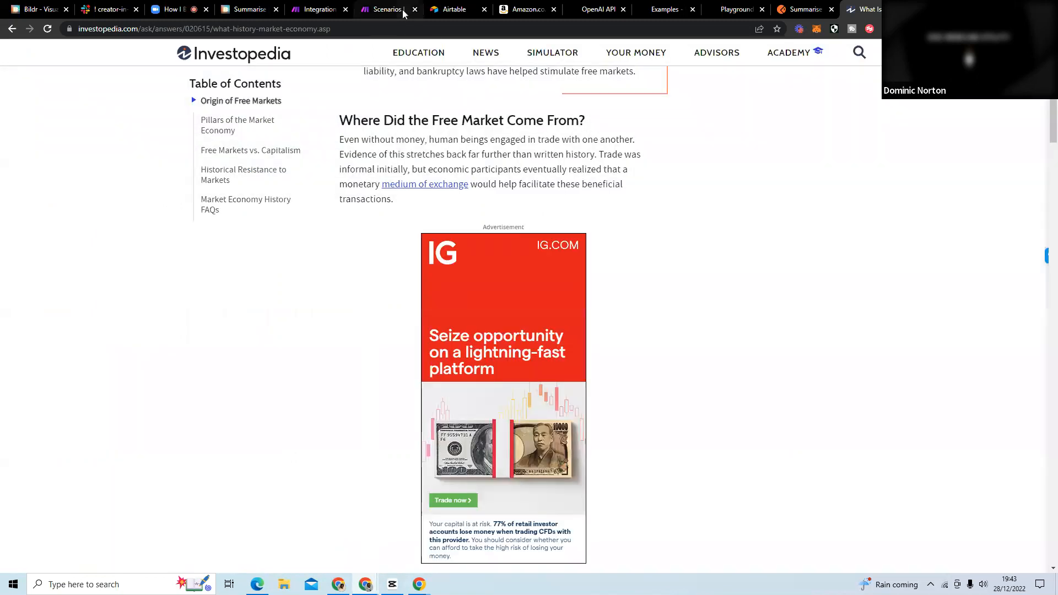
Check the Make scenario, then review the Summarise project's Page Load flow, covering its Get Selected Text and Run flow on page actions.
{"action": "left_click", "coordinate": [381, 10]}
{"action": "left_click", "coordinate": [348, 16]}
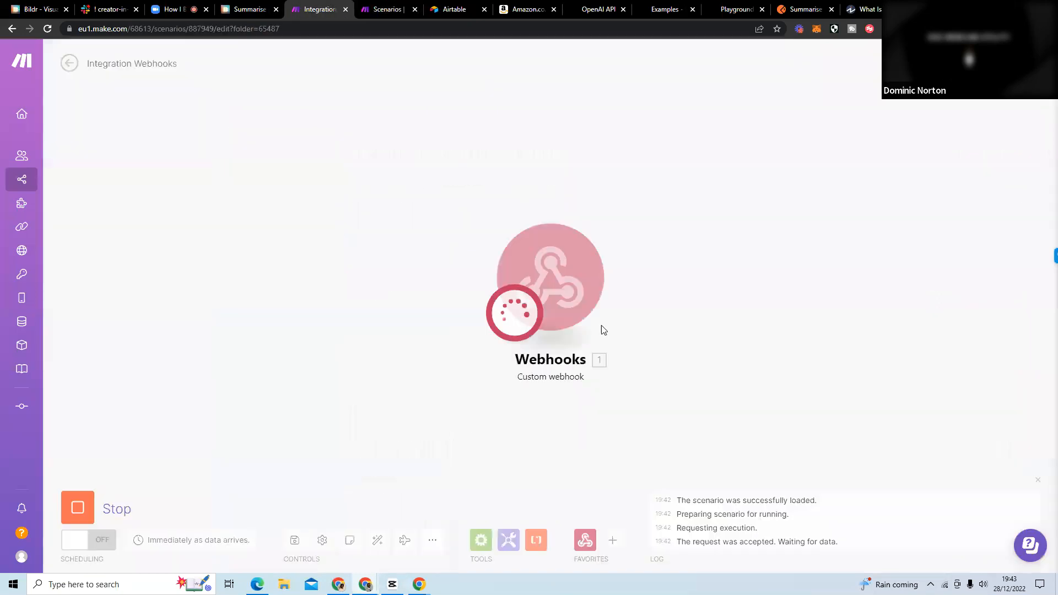
{"action": "left_click", "coordinate": [256, 14]}
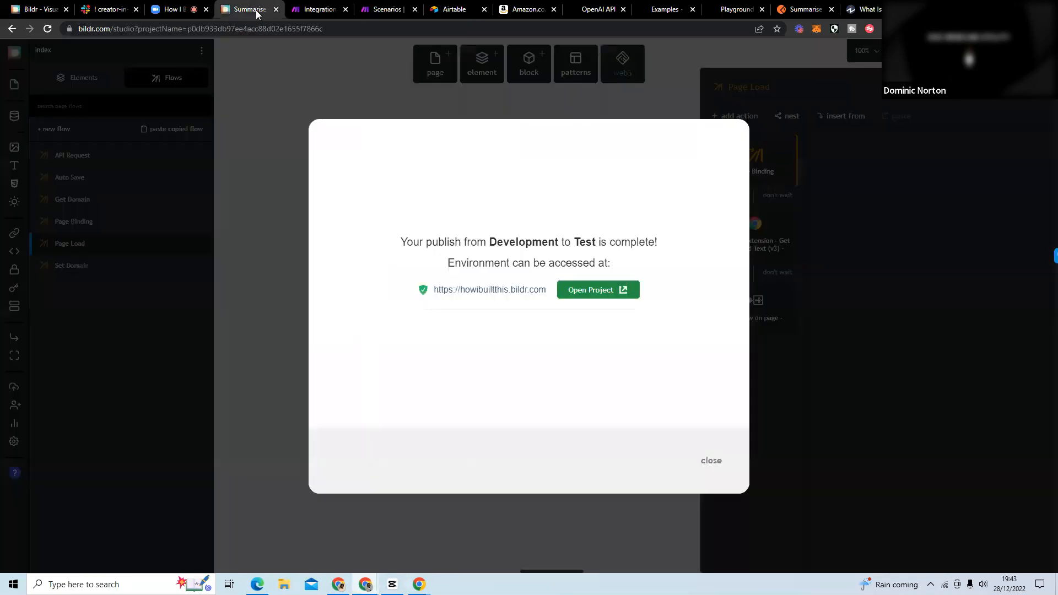
{"action": "left_click", "coordinate": [720, 468]}
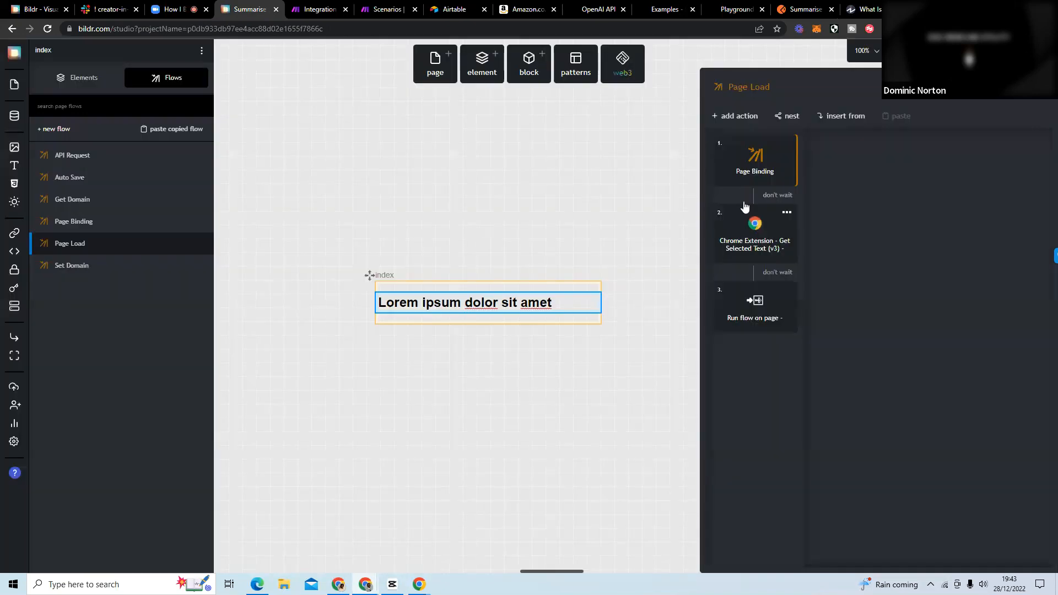
{"action": "left_click", "coordinate": [749, 234]}
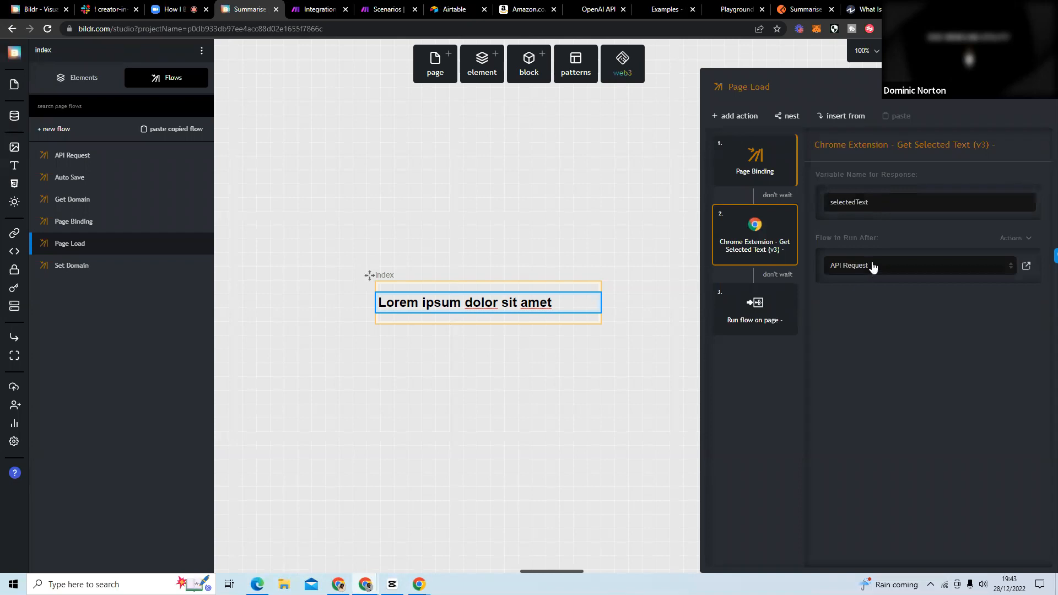
{"action": "left_click", "coordinate": [753, 310]}
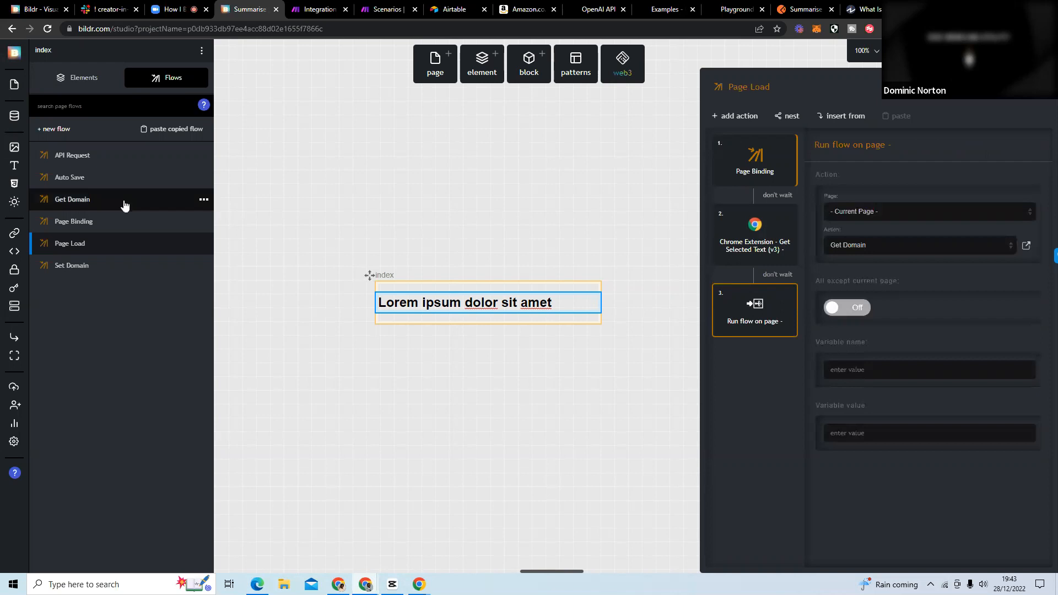
Replace the API Request flow's API Call URL with the address copied from the Webhooks module in Make.
{"action": "left_click", "coordinate": [102, 158]}
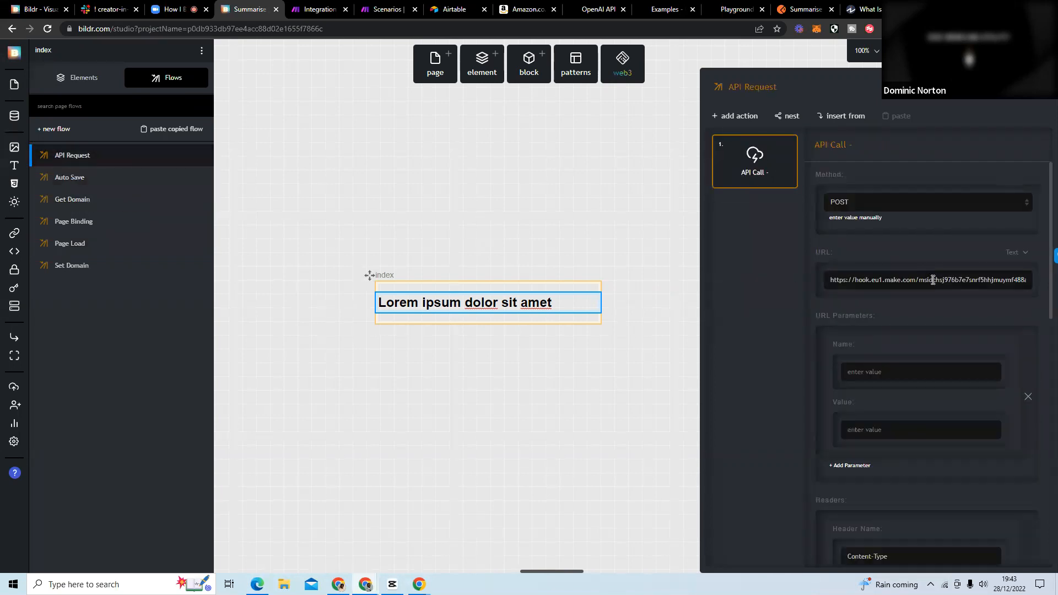
{"action": "left_click", "coordinate": [323, 10]}
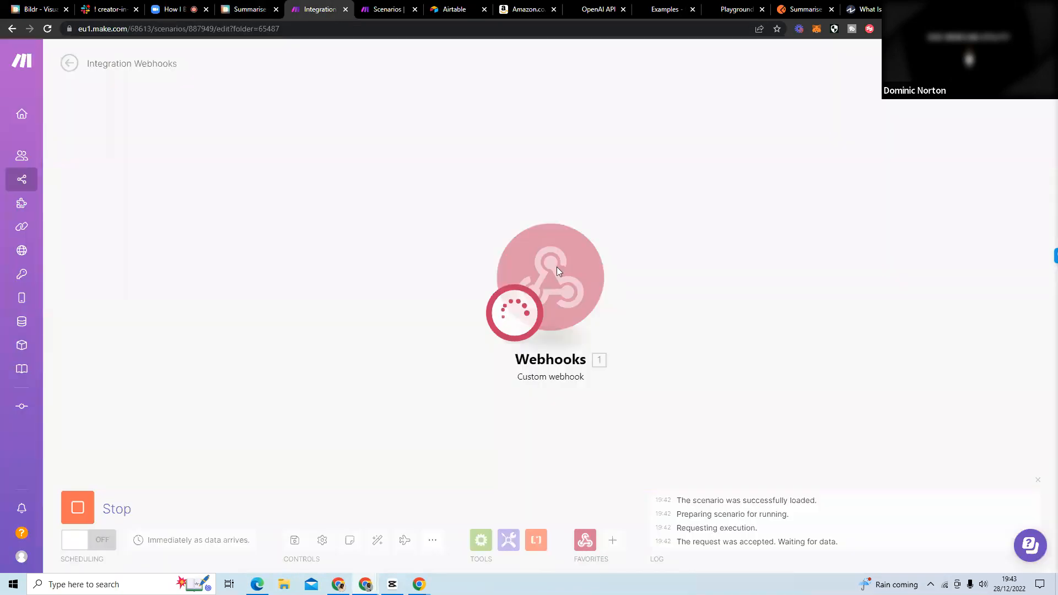
{"action": "left_click", "coordinate": [578, 279]}
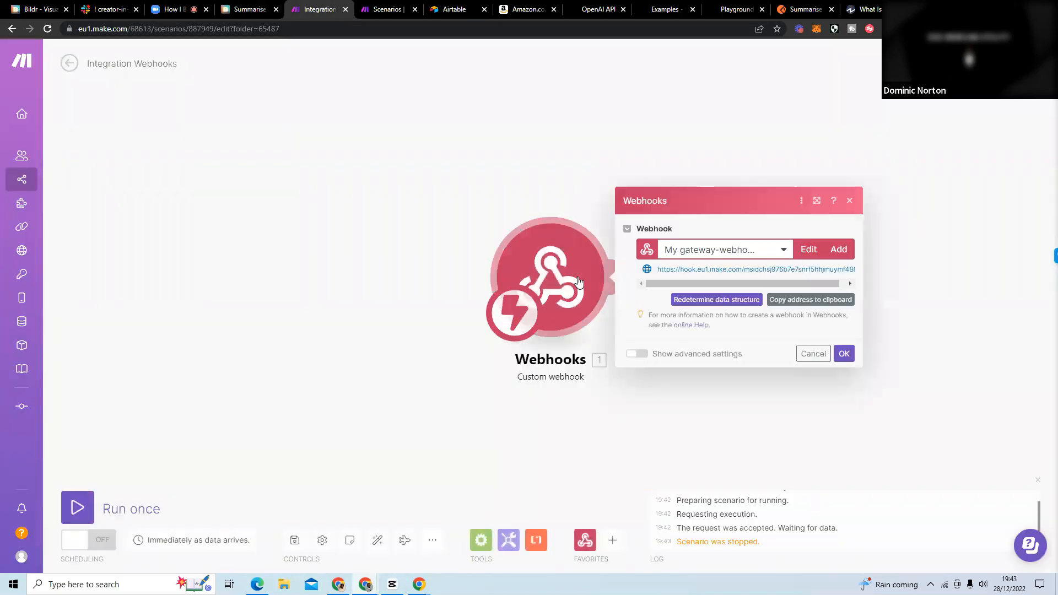
{"action": "left_click", "coordinate": [815, 300]}
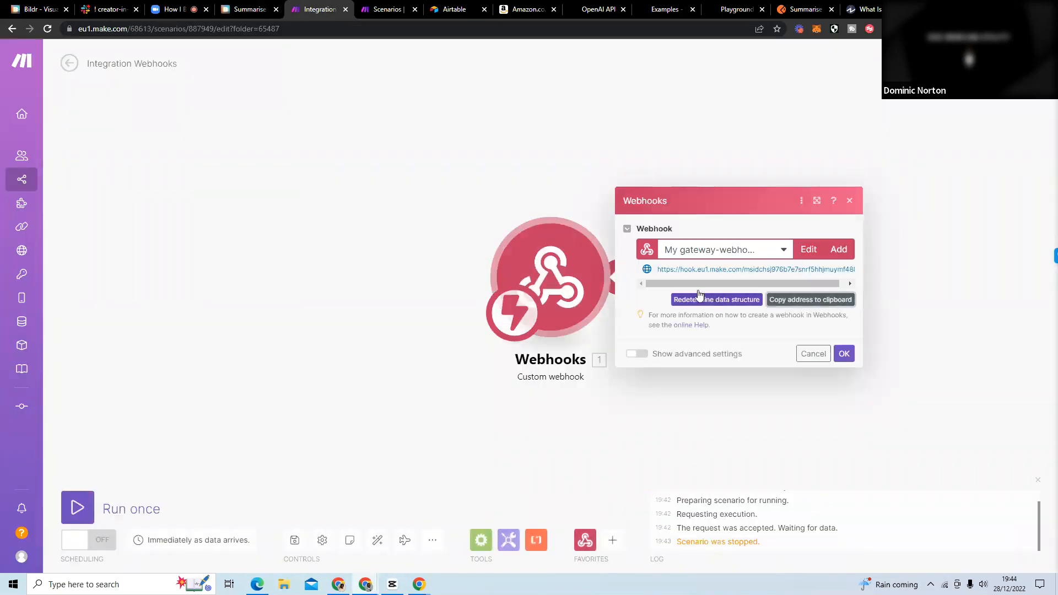
{"action": "left_click", "coordinate": [246, 11]}
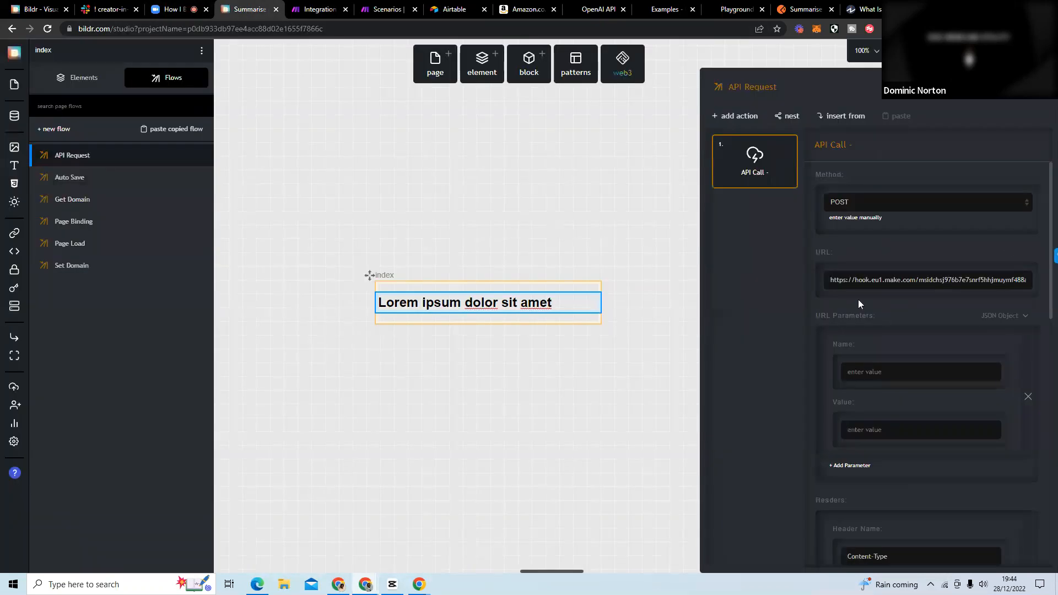
{"action": "left_click_drag", "start_coordinate": [832, 282], "coordinate": [1057, 293]}
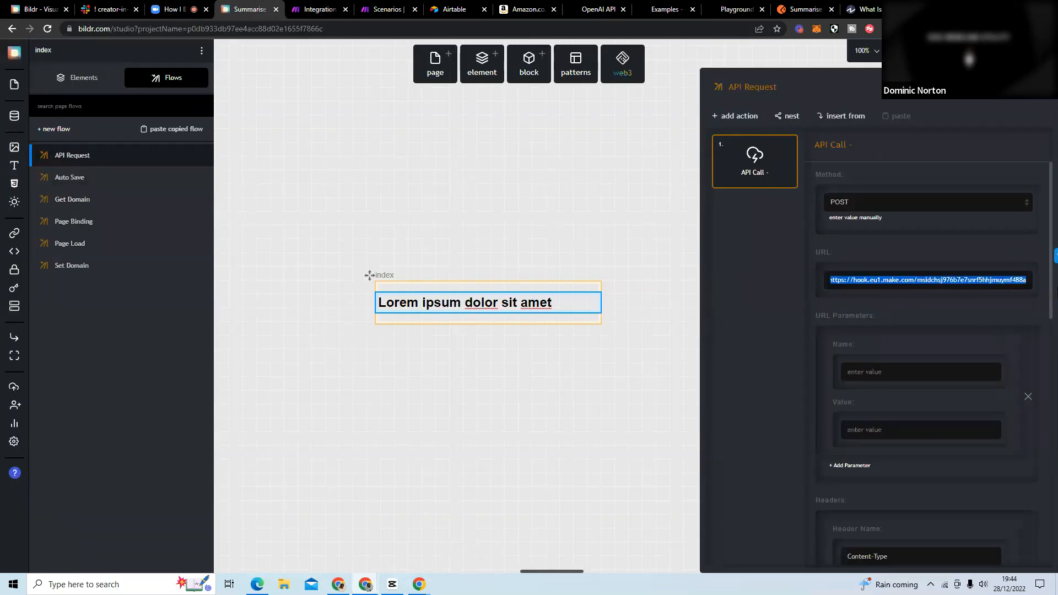
{"action": "left_click", "coordinate": [899, 323]}
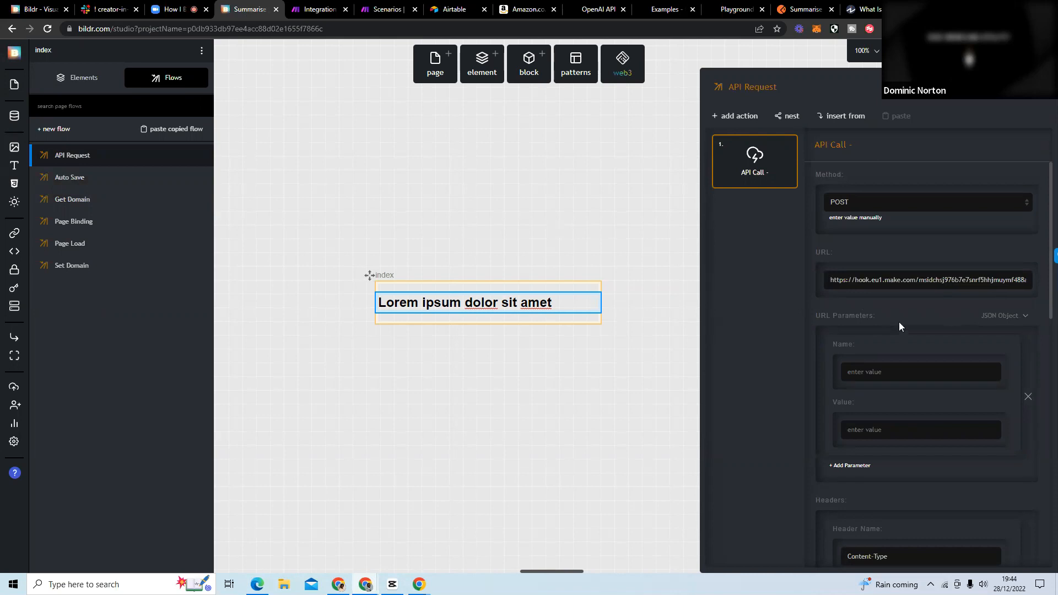
Change the API Call's body variable to Domain and review the response settings below it.
{"action": "scroll", "coordinate": [898, 322], "scroll_direction": "down", "scroll_amount": 6}
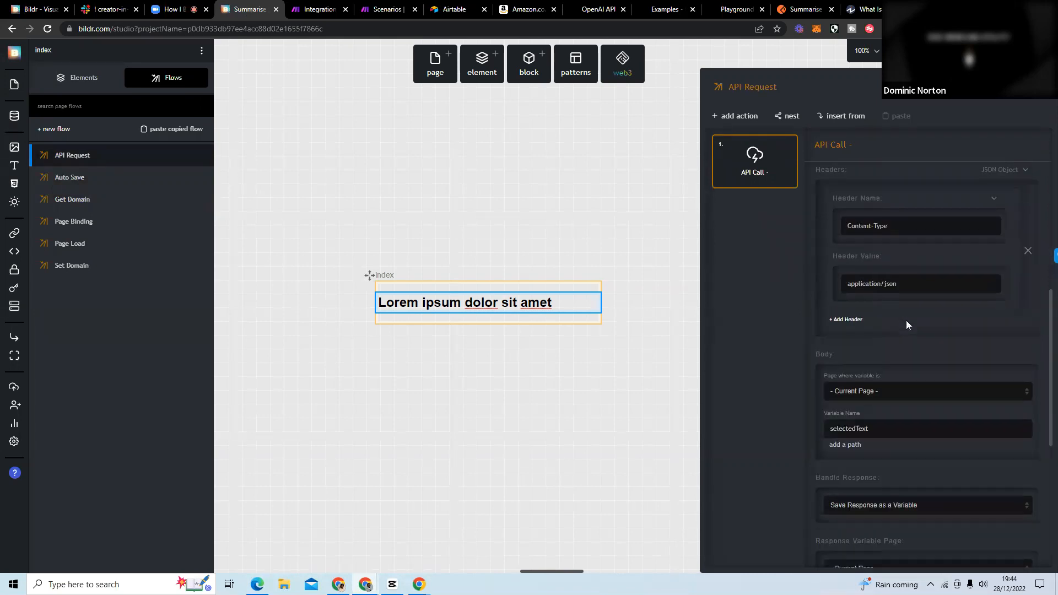
{"action": "scroll", "coordinate": [898, 379], "scroll_direction": "down", "scroll_amount": 1}
{"action": "left_click", "coordinate": [871, 373]}
{"action": "left_click_drag", "start_coordinate": [871, 373], "coordinate": [822, 375]}
{"action": "key", "text": "BackSpace"}
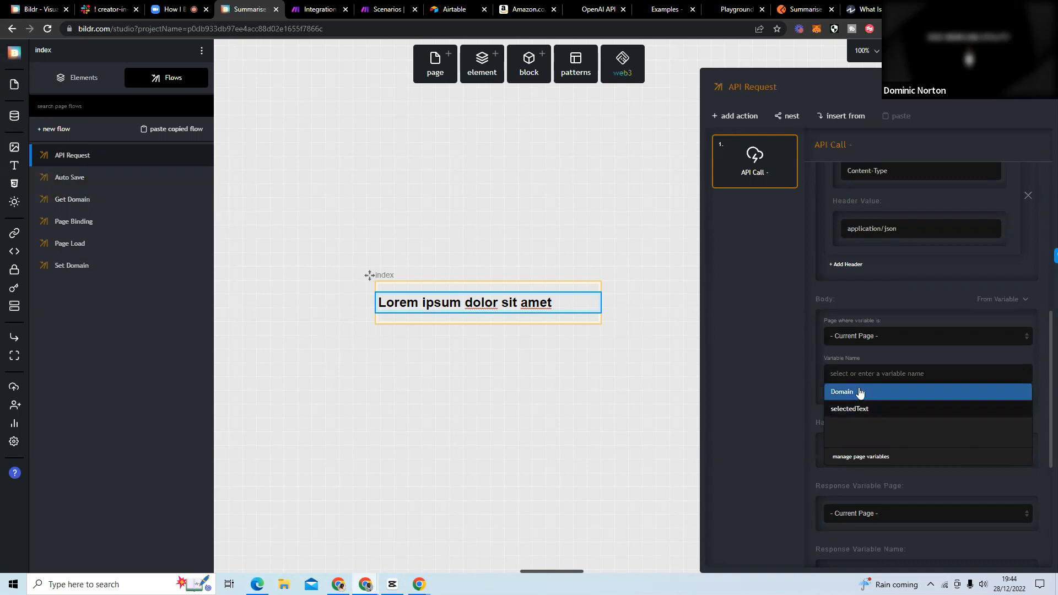
{"action": "left_click", "coordinate": [858, 393]}
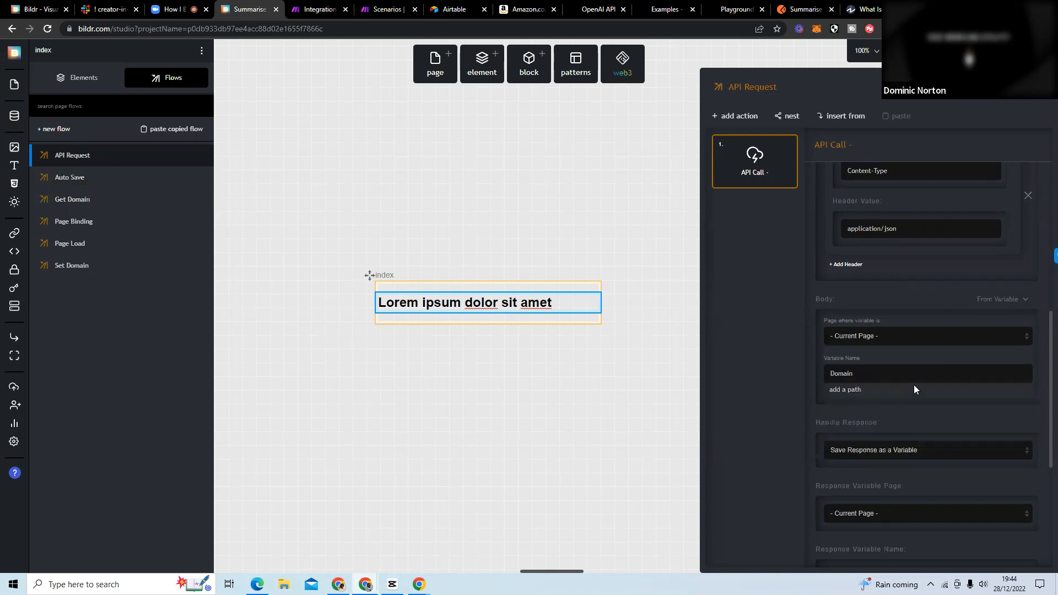
{"action": "scroll", "coordinate": [881, 377], "scroll_direction": "down", "scroll_amount": 4}
{"action": "scroll", "coordinate": [871, 322], "scroll_direction": "up", "scroll_amount": 2}
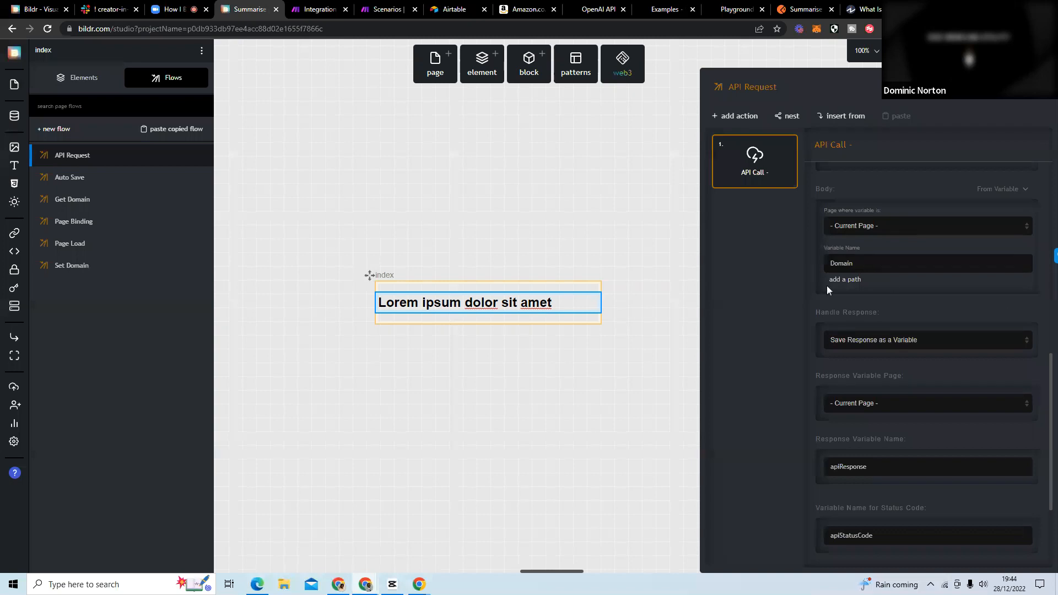
Check the remaining API Call settings, then publish the Summarise project from Development to Test.
{"action": "scroll", "coordinate": [868, 305], "scroll_direction": "down", "scroll_amount": 3}
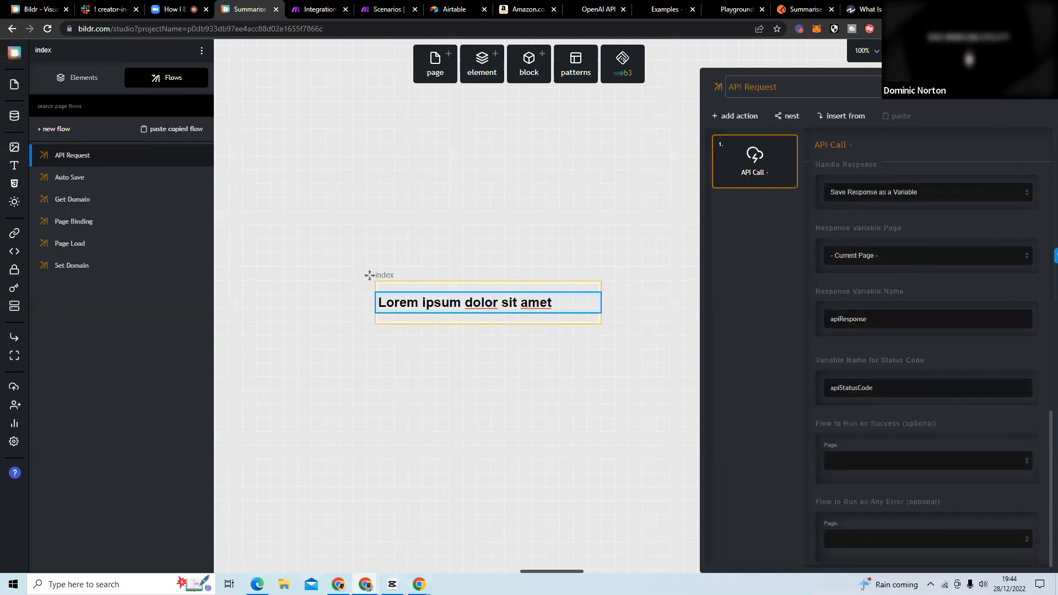
{"action": "left_click", "coordinate": [904, 50]}
{"action": "left_click", "coordinate": [913, 141]}
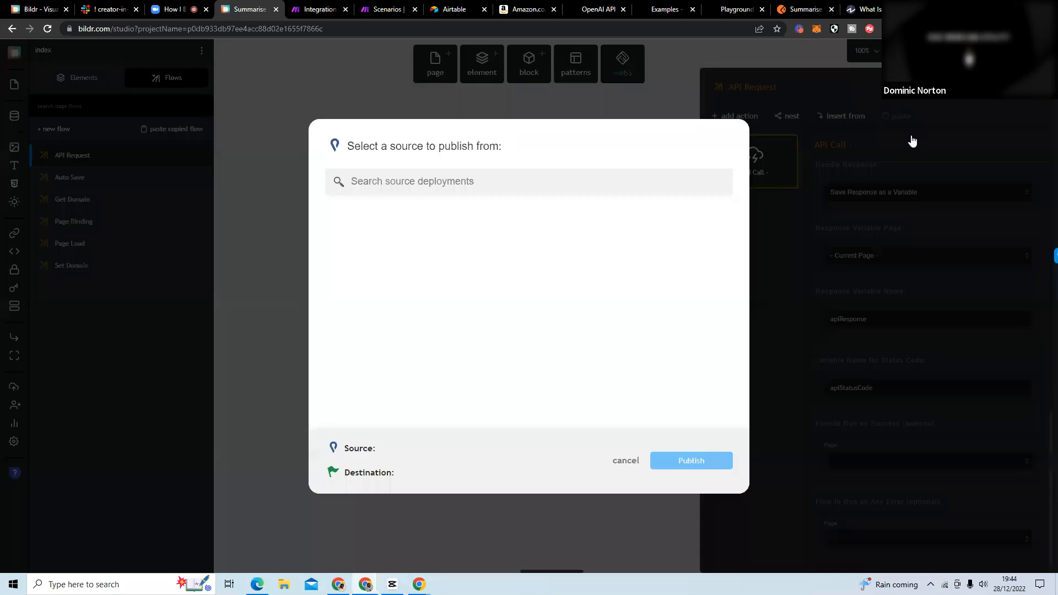
{"action": "left_click", "coordinate": [548, 209]}
{"action": "left_click", "coordinate": [519, 208]}
{"action": "left_click", "coordinate": [687, 462]}
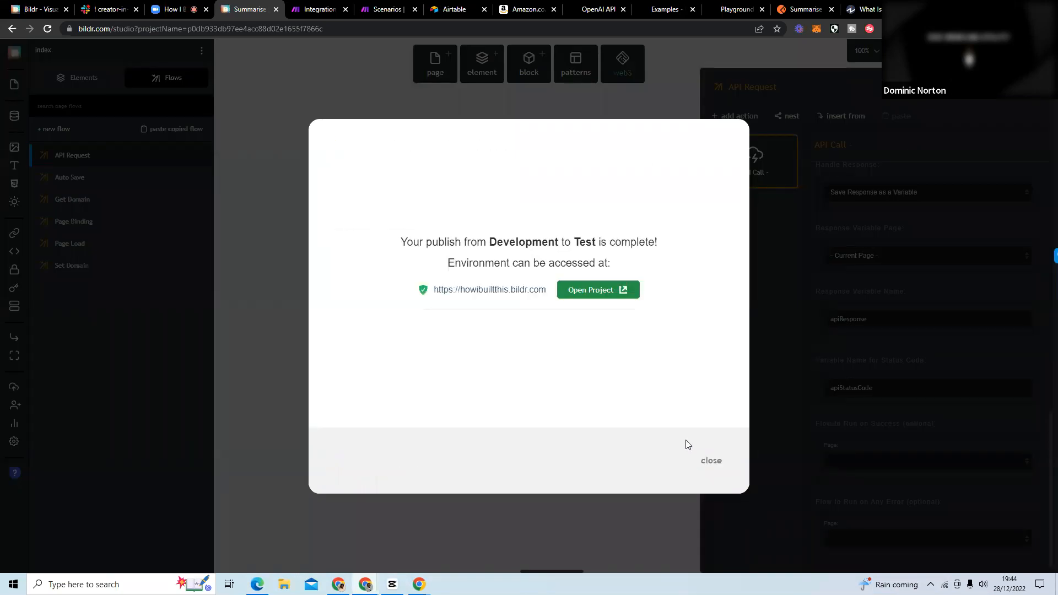
Run the Integration Webhooks scenario once in Make, try the extension on the Investopedia page and check whether data arrives.
{"action": "left_click", "coordinate": [320, 10]}
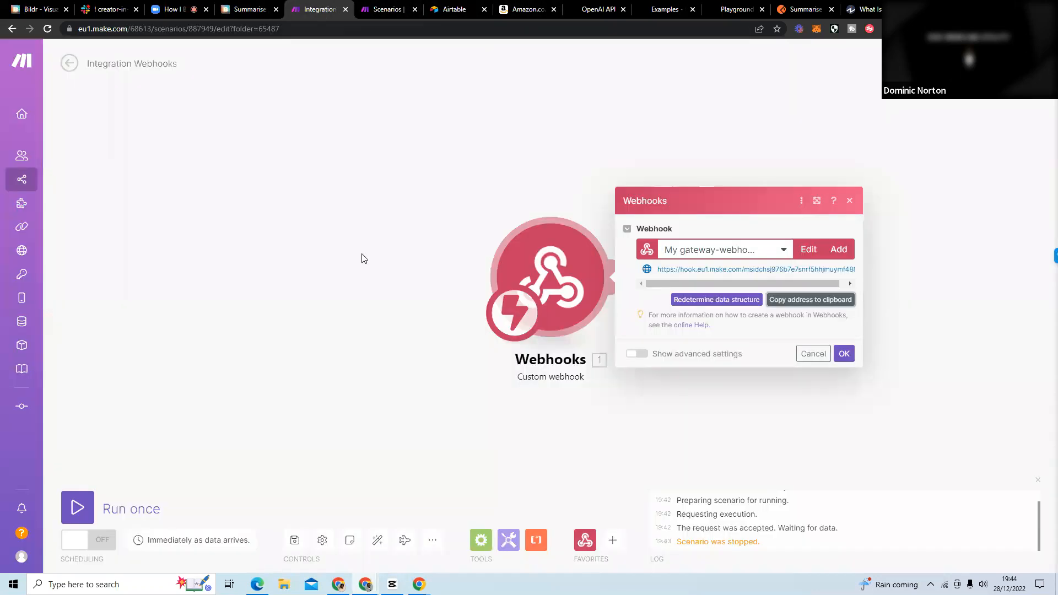
{"action": "left_click", "coordinate": [79, 520]}
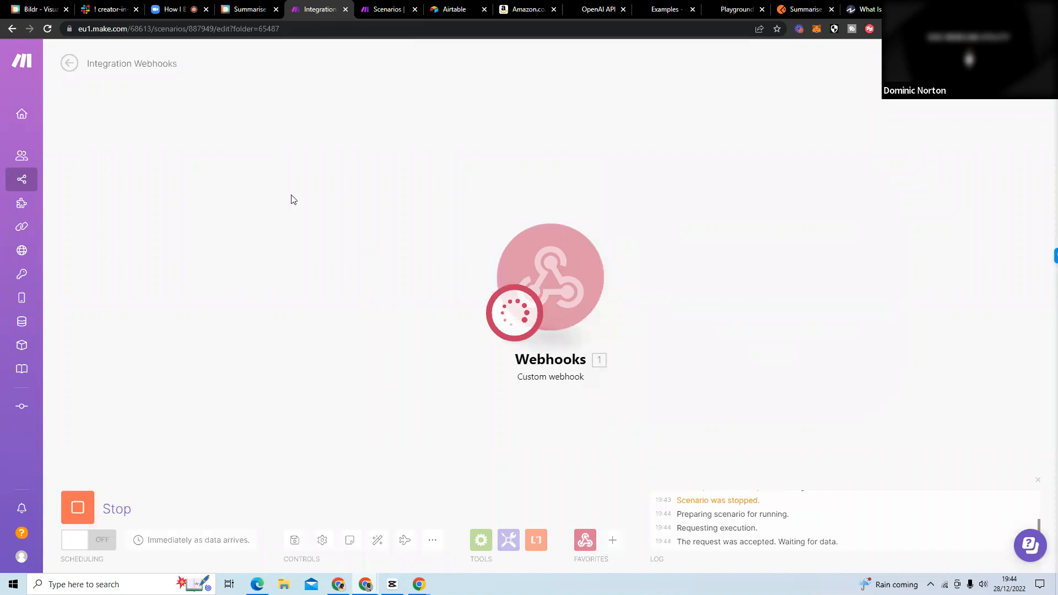
{"action": "left_click", "coordinate": [863, 9]}
{"action": "mouse_move", "coordinate": [807, 59]}
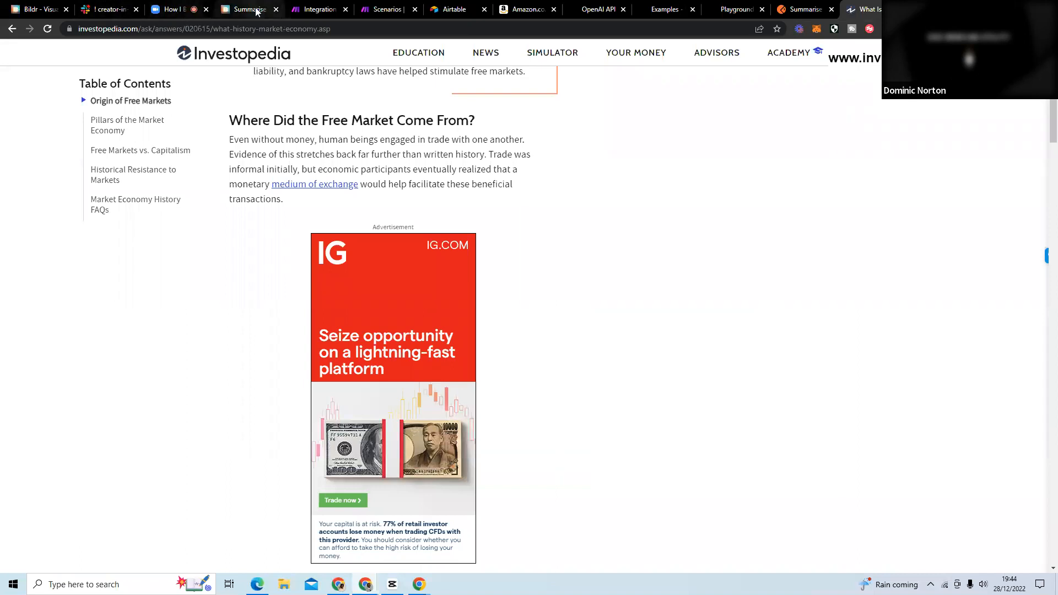
{"action": "left_click", "coordinate": [318, 10]}
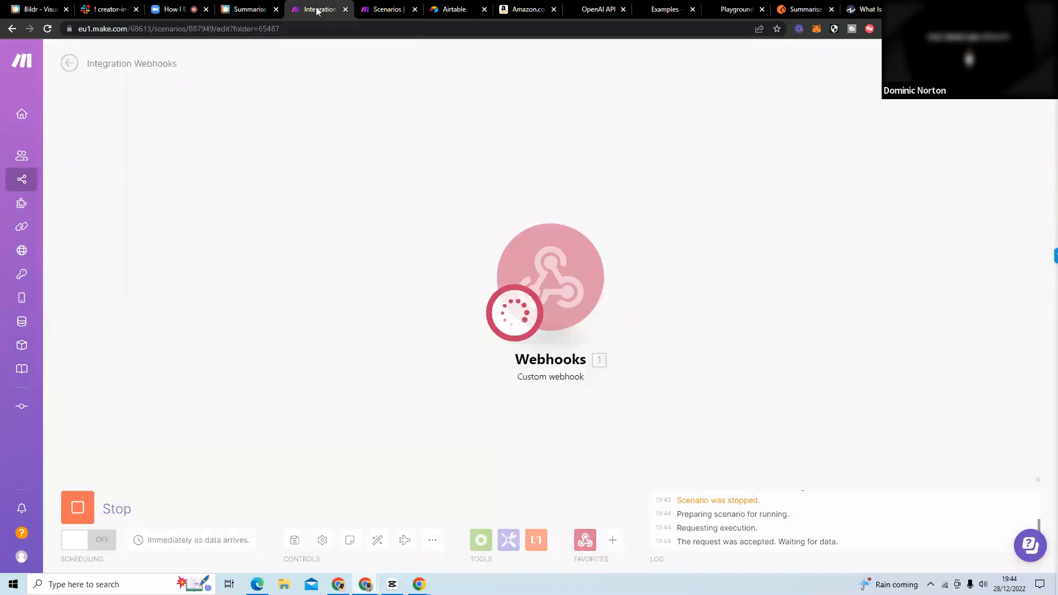
{"action": "left_click", "coordinate": [865, 14]}
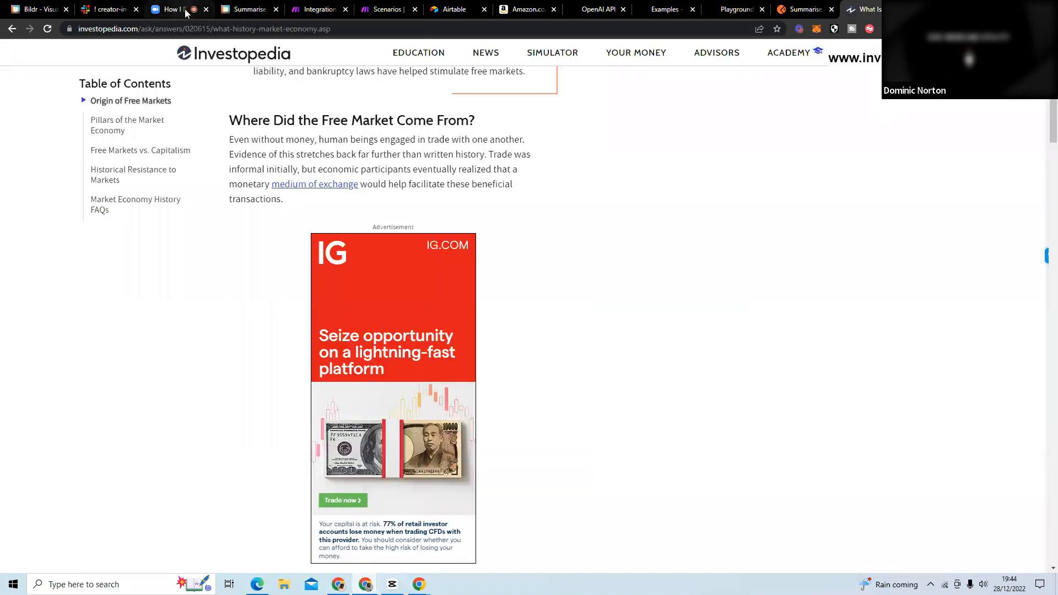
Return to the Summarise project in Bildr, dismiss the publish confirmation and review the API Call's body, header and URL settings.
{"action": "left_click", "coordinate": [247, 9]}
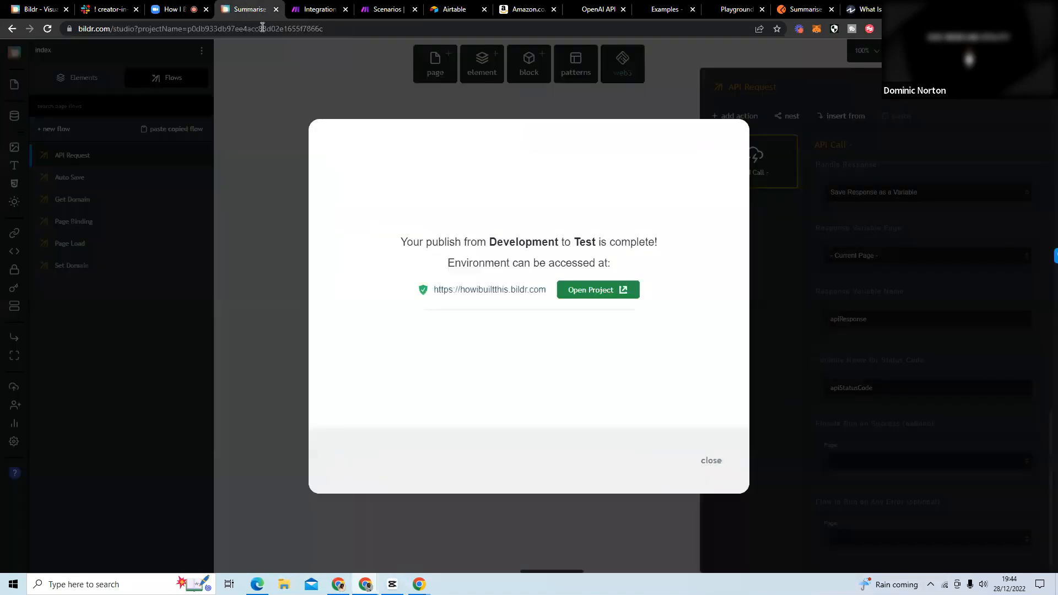
{"action": "left_click", "coordinate": [711, 462]}
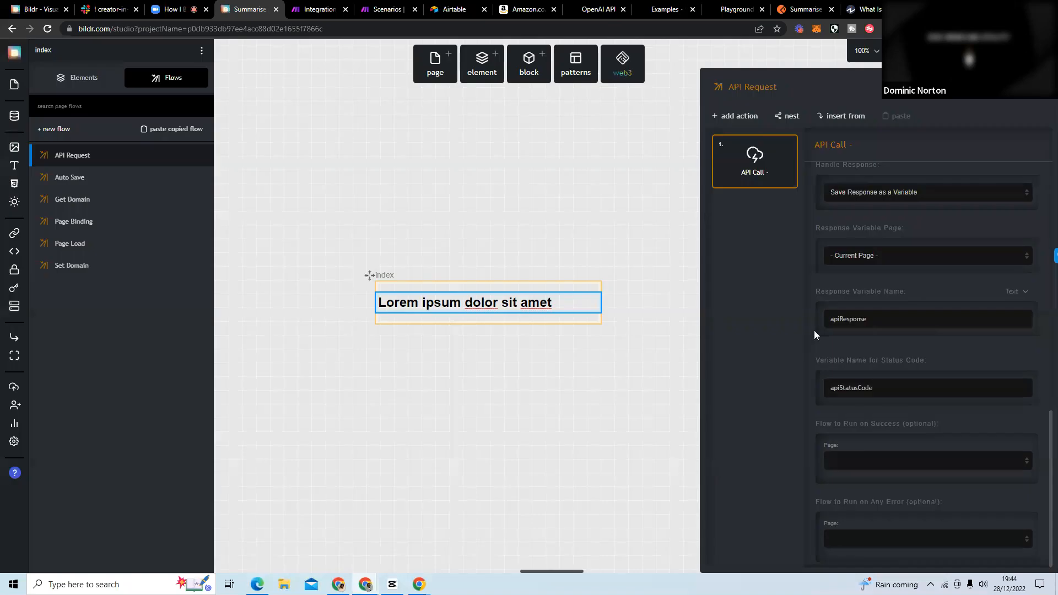
{"action": "scroll", "coordinate": [888, 275], "scroll_direction": "up", "scroll_amount": 10}
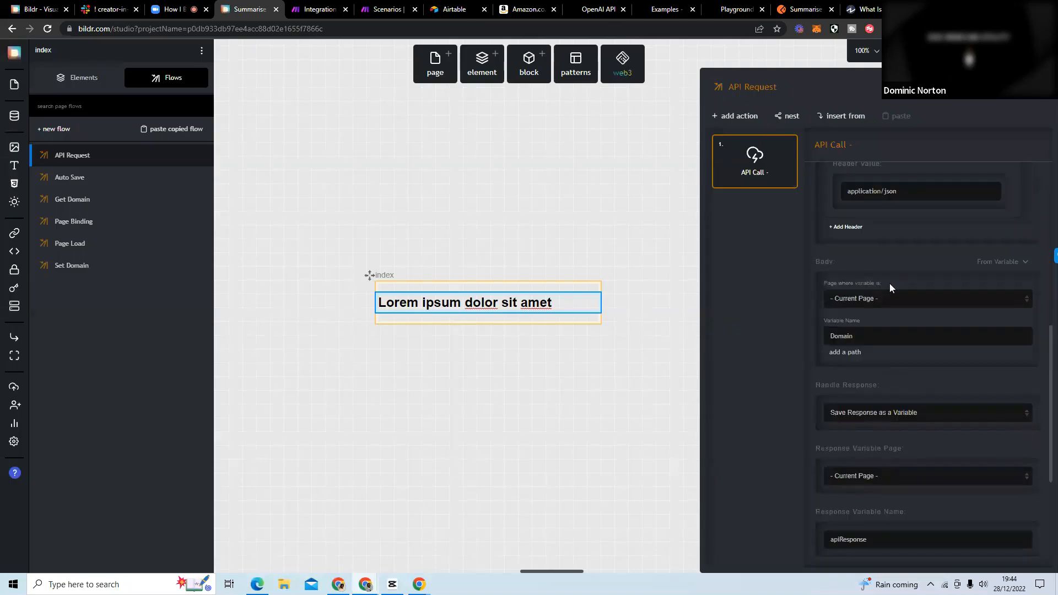
{"action": "scroll", "coordinate": [895, 288], "scroll_direction": "up", "scroll_amount": 2}
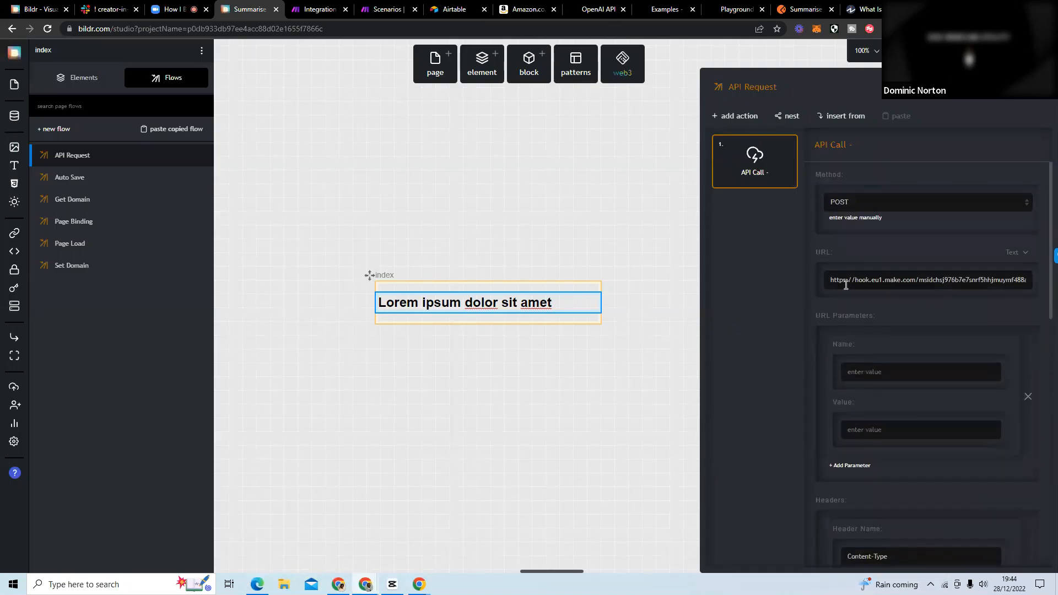
Arrange the Review Analyzer and Summarise project windows for comparison and open the Page Load flow in both.
{"action": "left_click", "coordinate": [1021, 9]}
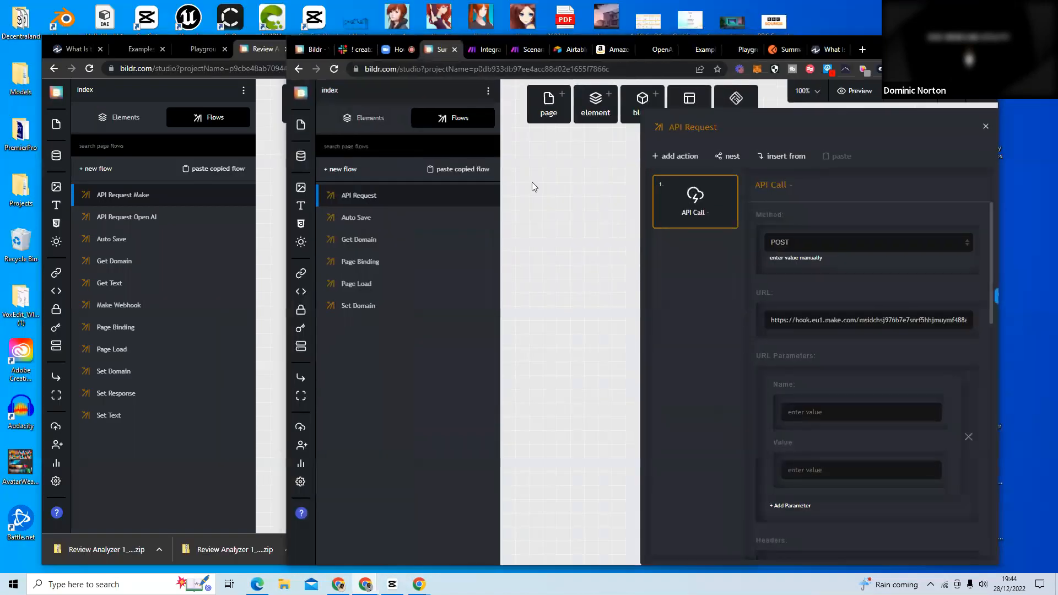
{"action": "left_click", "coordinate": [176, 507]}
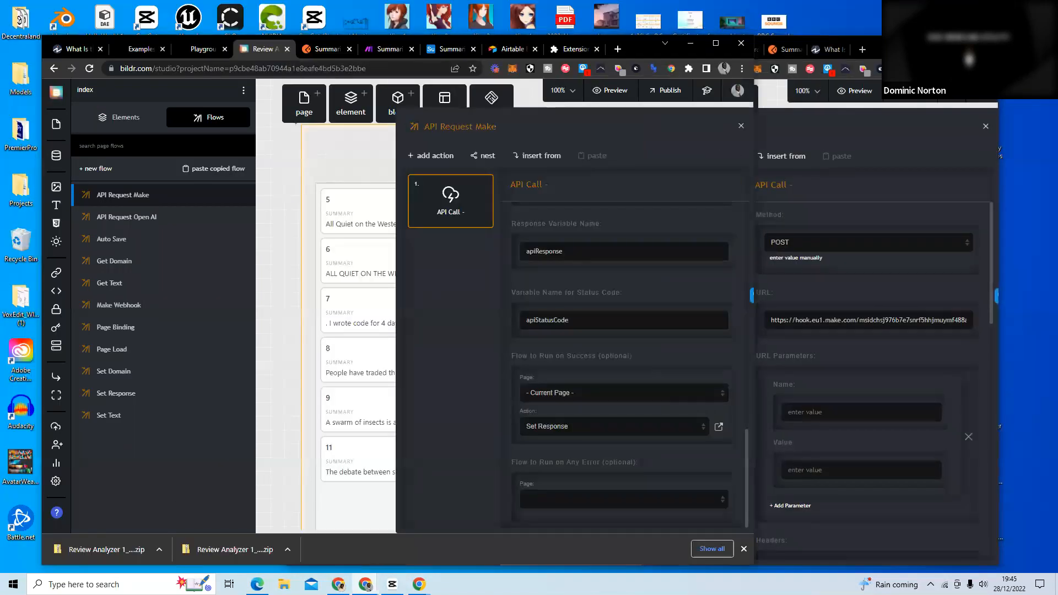
{"action": "left_click_drag", "start_coordinate": [641, 50], "coordinate": [593, 16]}
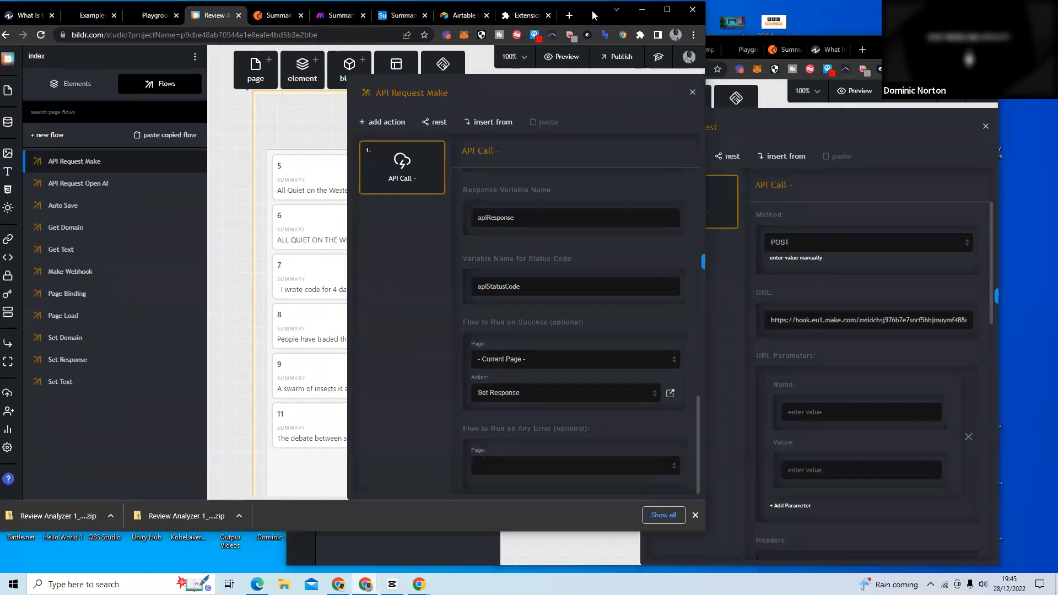
{"action": "left_click", "coordinate": [120, 236]}
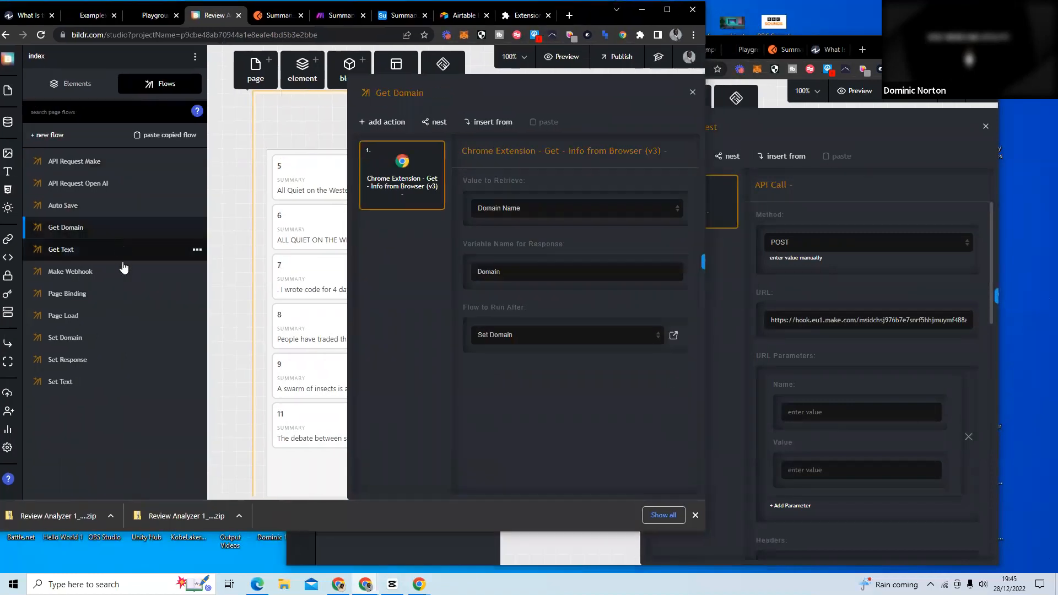
{"action": "left_click", "coordinate": [111, 326]}
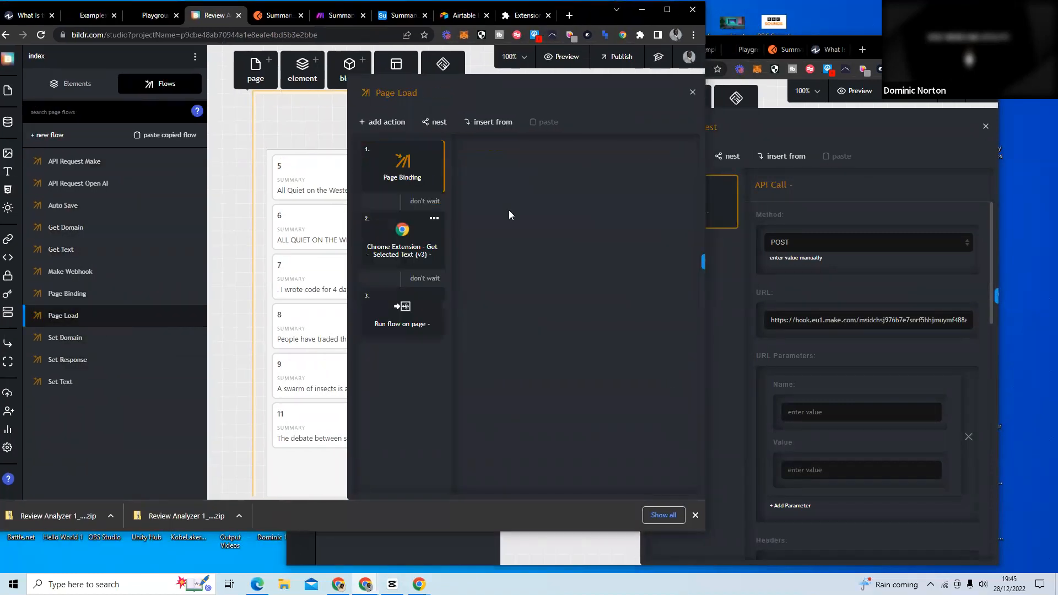
{"action": "left_click_drag", "start_coordinate": [910, 50], "coordinate": [953, 61]}
{"action": "left_click", "coordinate": [412, 297]}
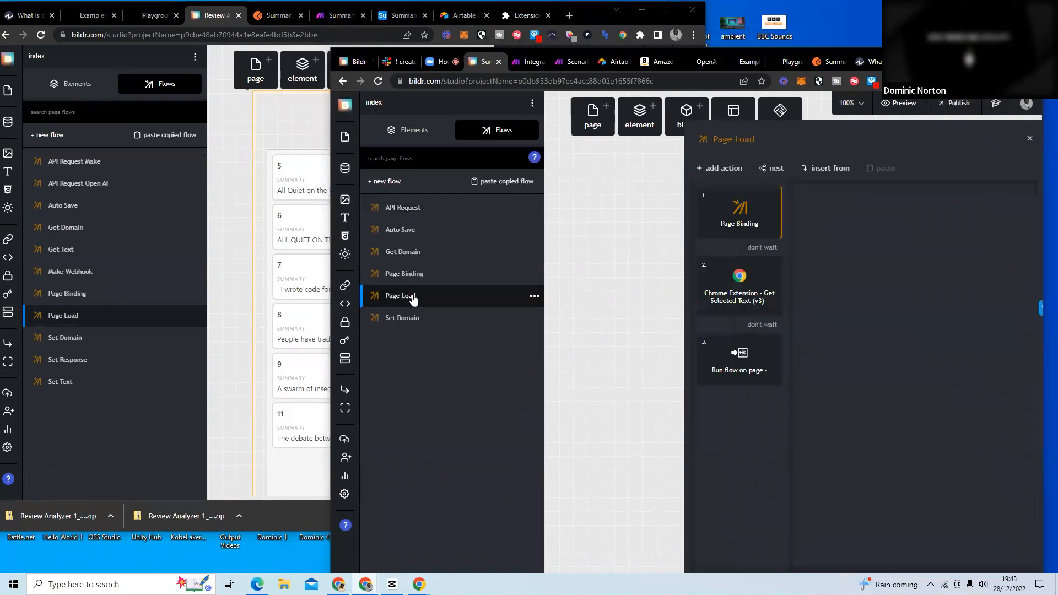
Examine the Get Selected Text and Run flow on page actions in the Review Analyzer's Page Load flow.
{"action": "left_click", "coordinate": [130, 450]}
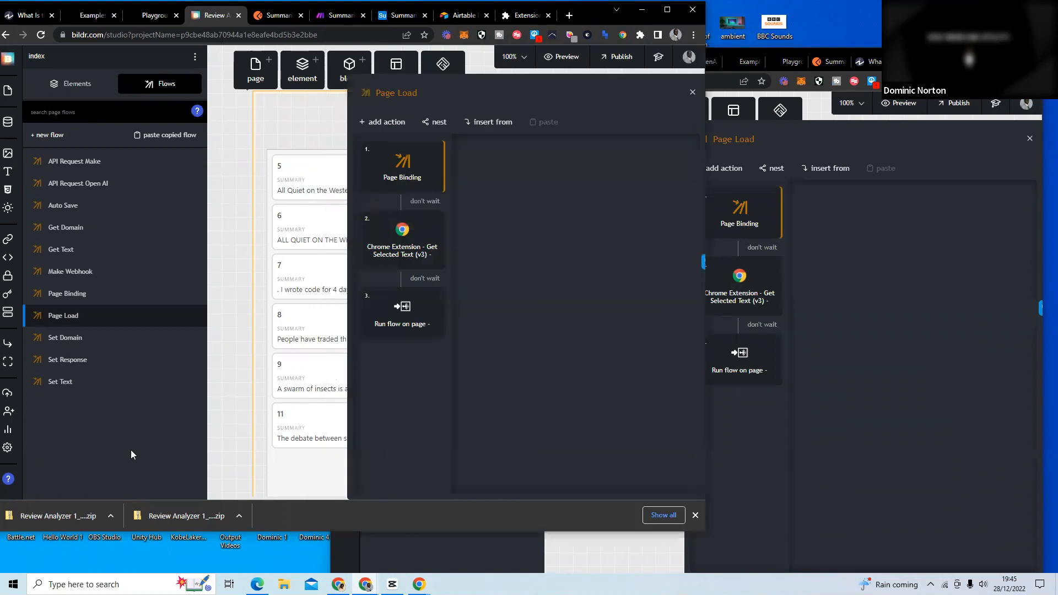
{"action": "left_click", "coordinate": [418, 245]}
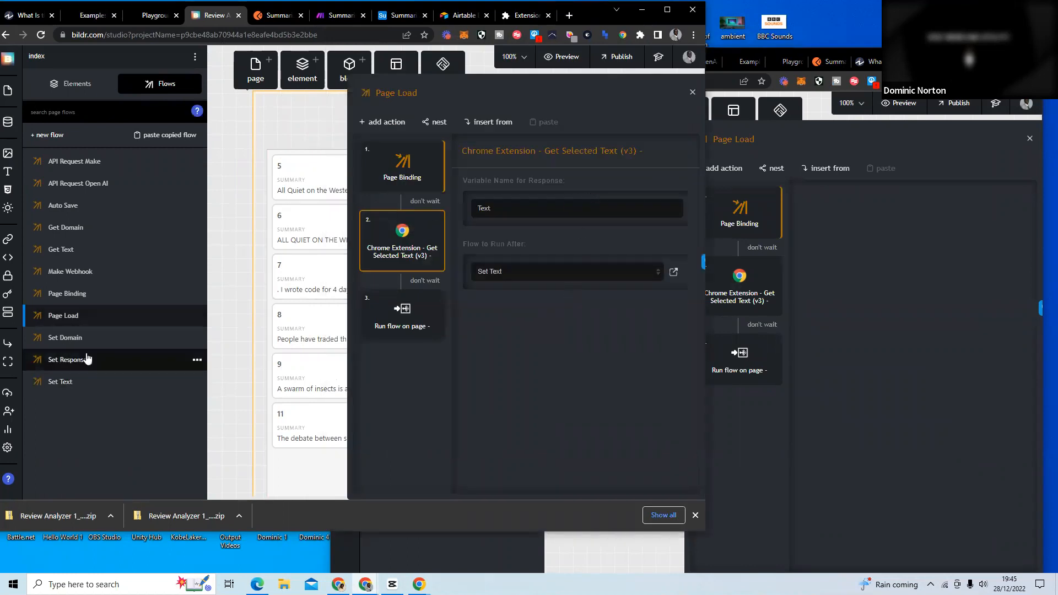
{"action": "left_click", "coordinate": [395, 331]}
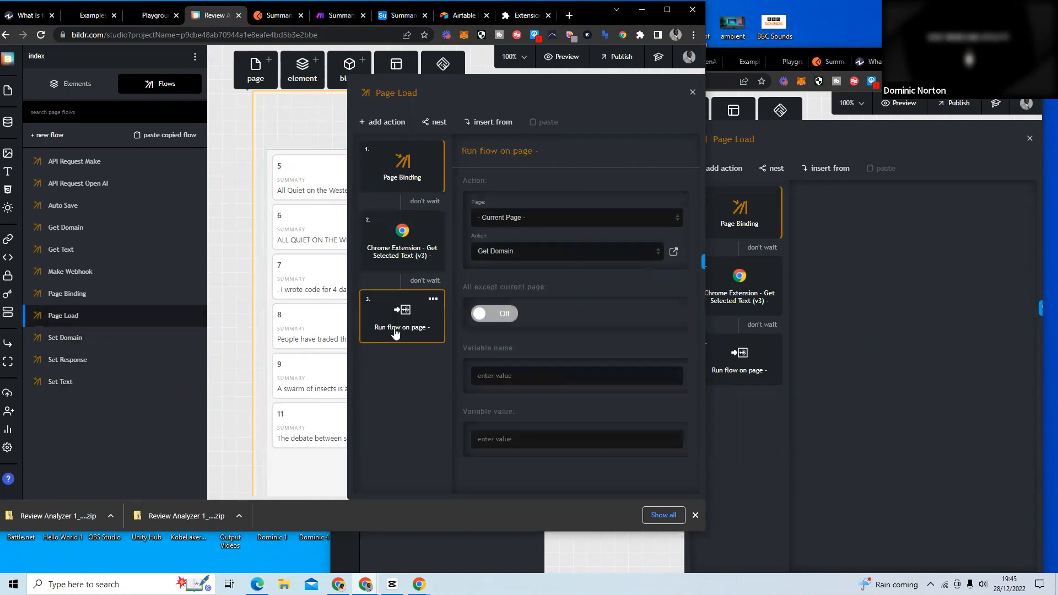
{"action": "left_click", "coordinate": [394, 250]}
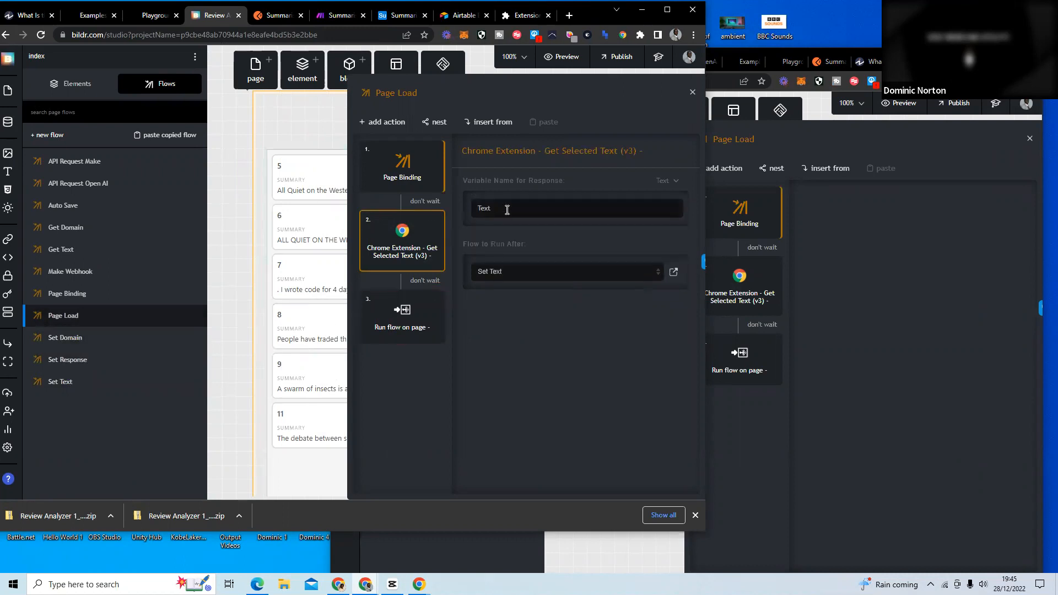
Examine the Review Analyzer's Set Text flow and the API Call settings of its nested API Request Make flow.
{"action": "left_click", "coordinate": [82, 380]}
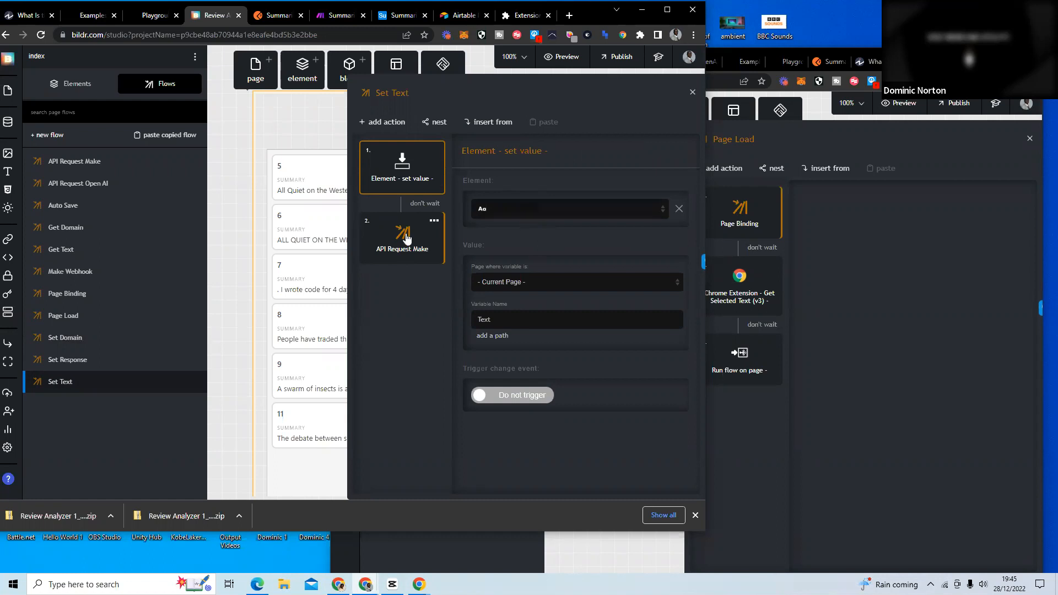
{"action": "left_click", "coordinate": [390, 251]}
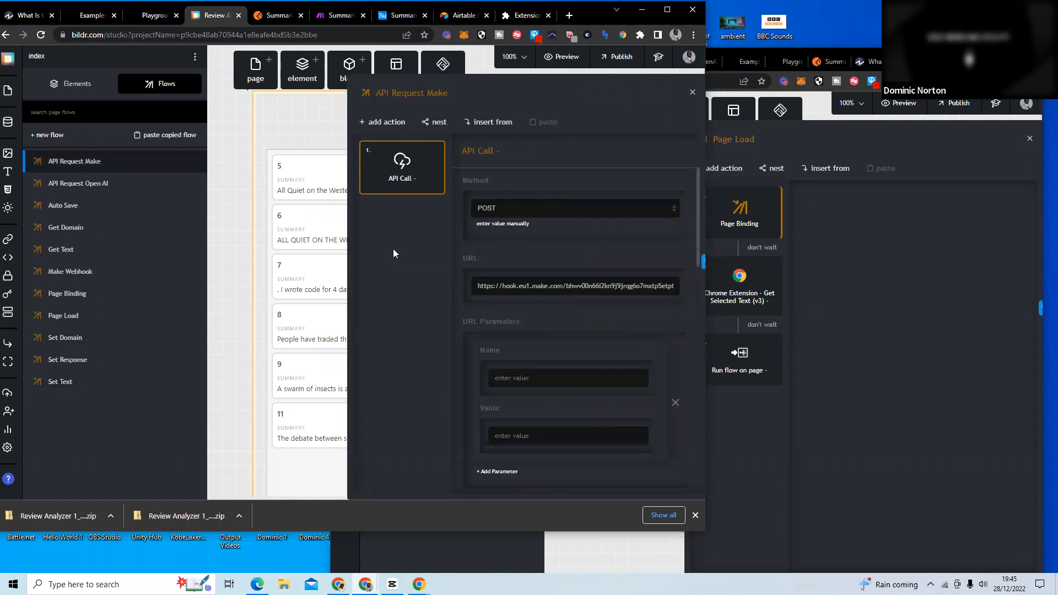
{"action": "scroll", "coordinate": [556, 272], "scroll_direction": "down", "scroll_amount": 4}
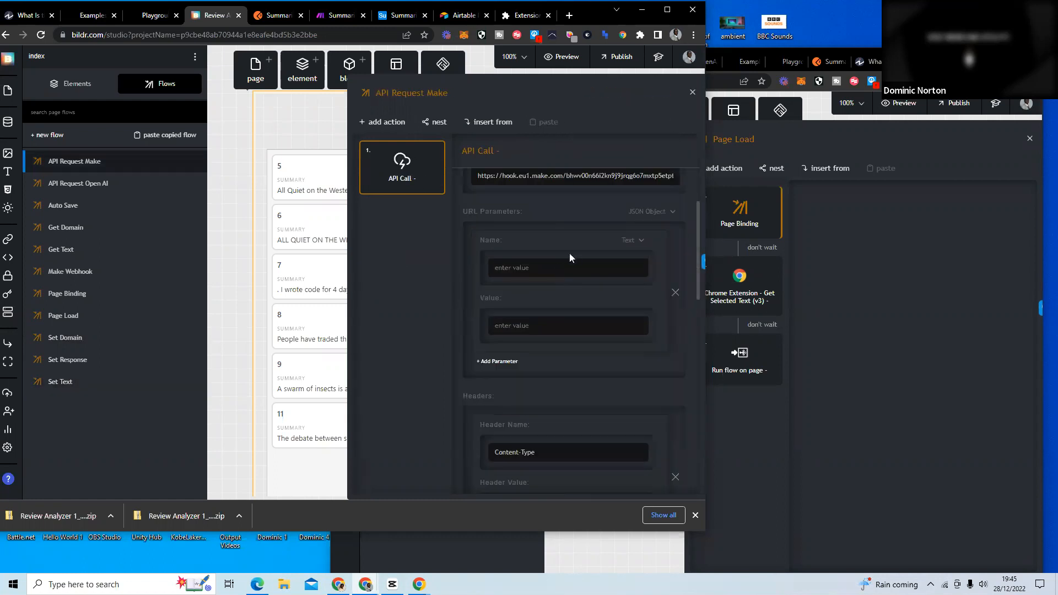
{"action": "scroll", "coordinate": [569, 257], "scroll_direction": "down", "scroll_amount": 5}
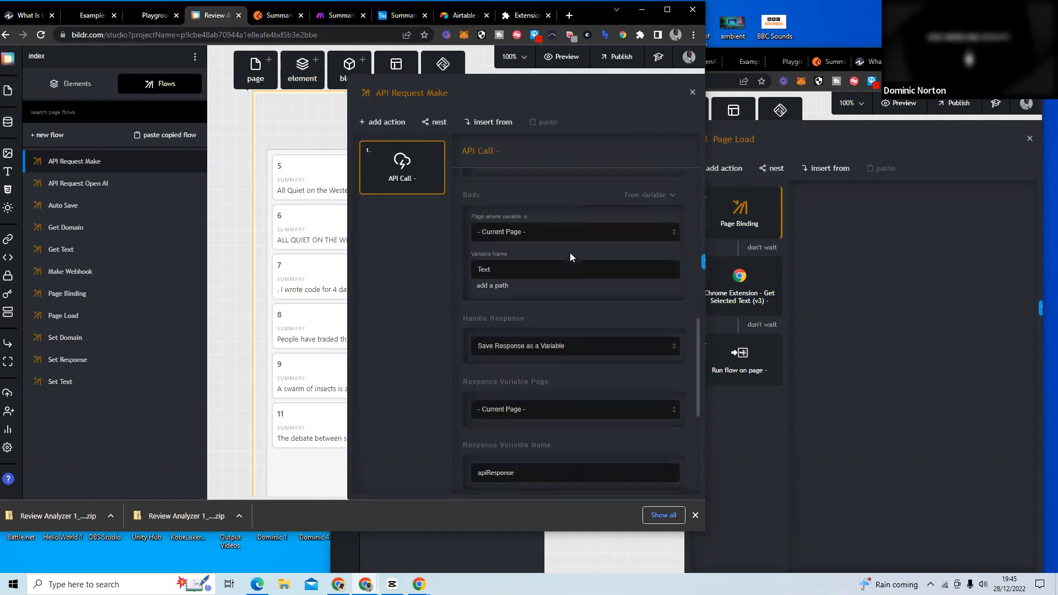
{"action": "scroll", "coordinate": [573, 265], "scroll_direction": "down", "scroll_amount": 5}
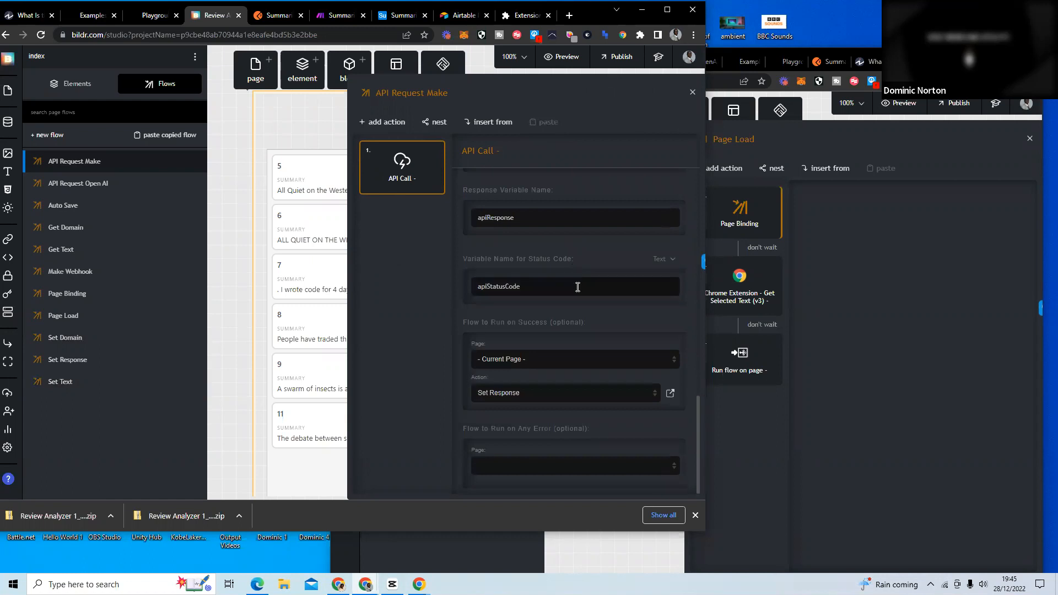
{"action": "scroll", "coordinate": [576, 287], "scroll_direction": "up", "scroll_amount": 7}
{"action": "scroll", "coordinate": [572, 291], "scroll_direction": "up", "scroll_amount": 3}
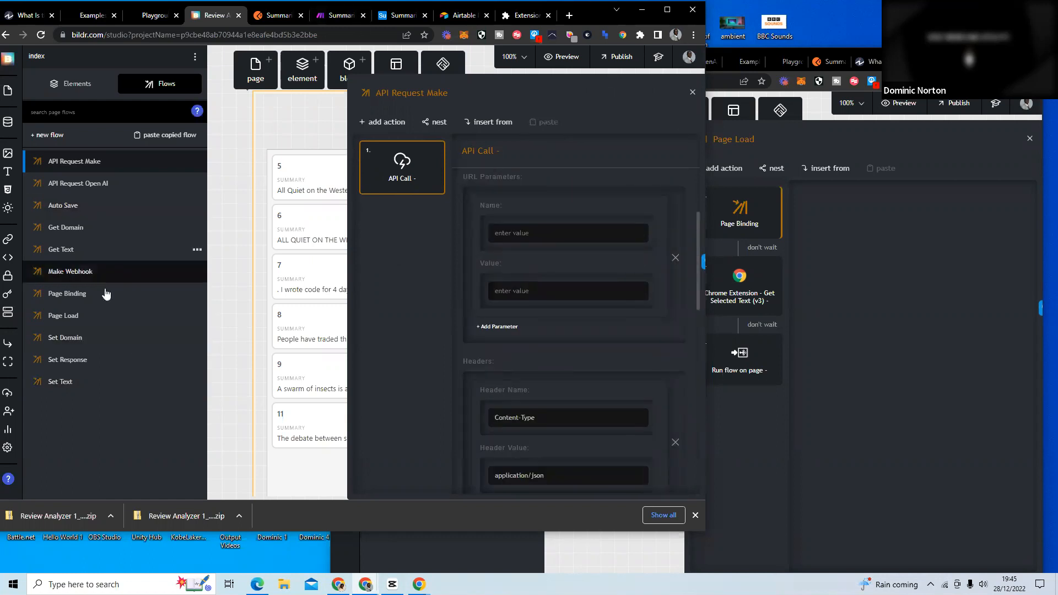
Reopen the Review Analyzer's Page Load flow and recheck which flows its text and page actions trigger.
{"action": "left_click", "coordinate": [98, 320]}
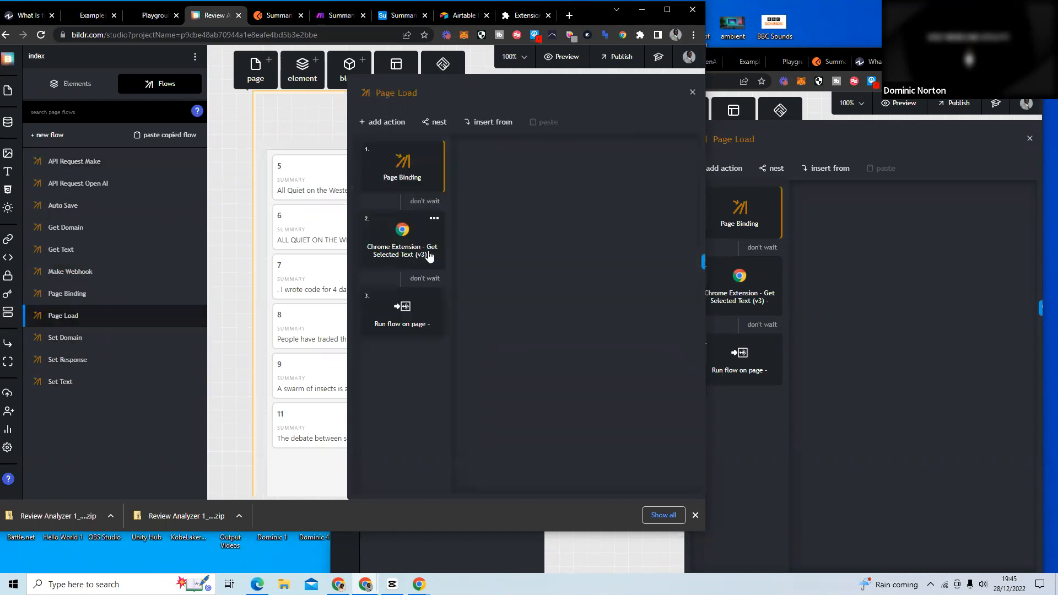
{"action": "left_click", "coordinate": [428, 256]}
{"action": "mouse_move", "coordinate": [417, 317]}
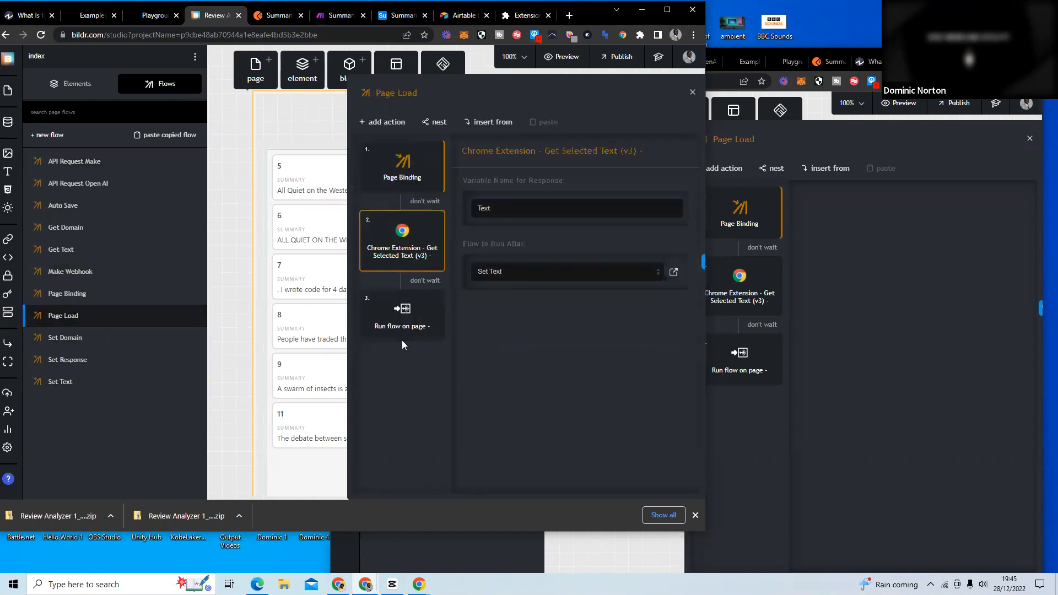
{"action": "left_click", "coordinate": [402, 341]}
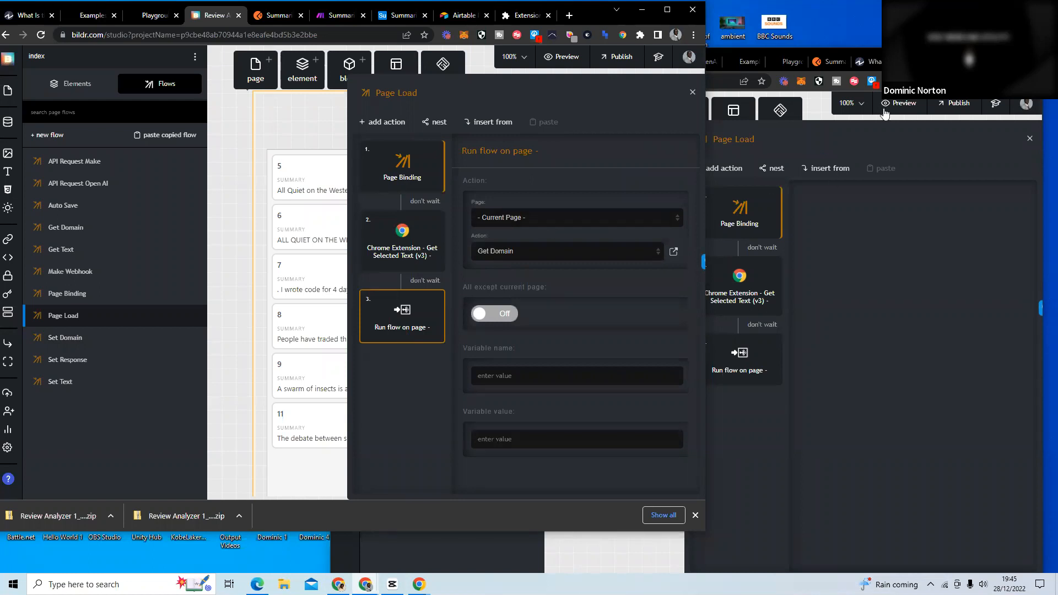
Check the Make scenario for incoming data, revisit the Summarise project's Page Load flow, and return to the Review Analyzer project.
{"action": "left_click", "coordinate": [926, 61]}
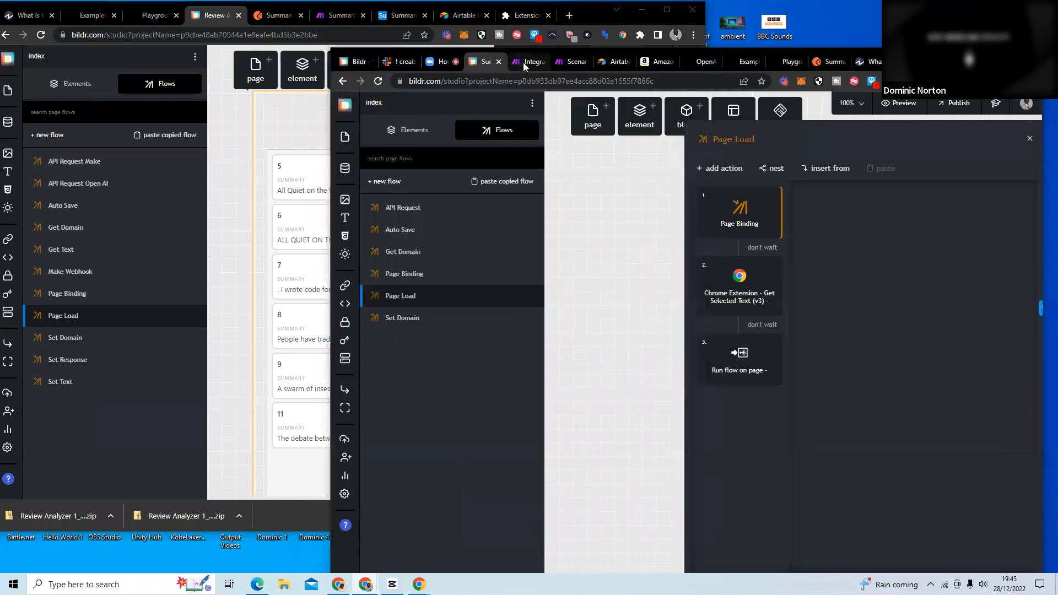
{"action": "left_click", "coordinate": [526, 61]}
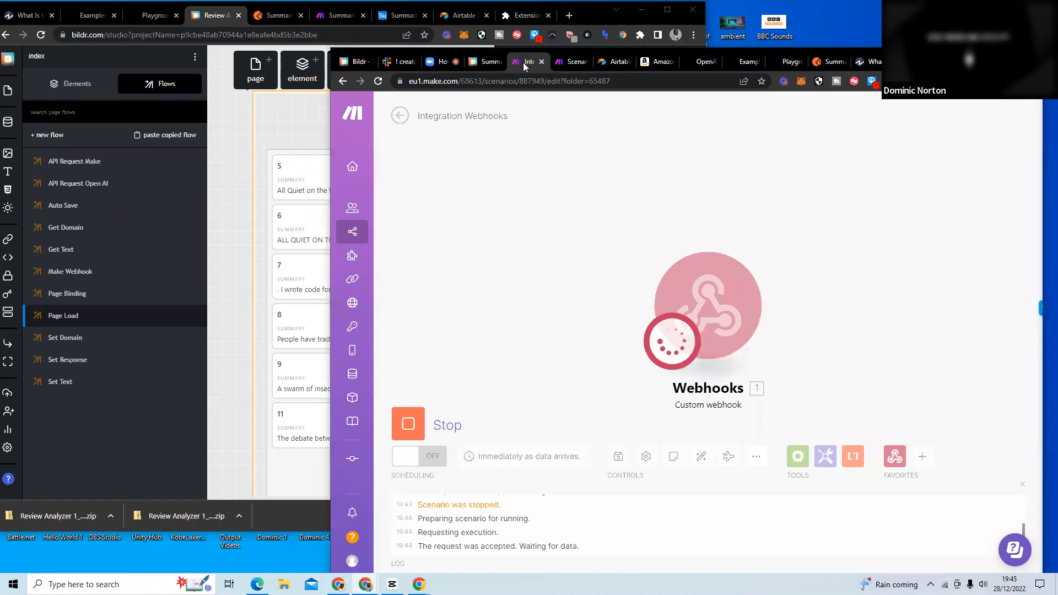
{"action": "left_click", "coordinate": [480, 62]}
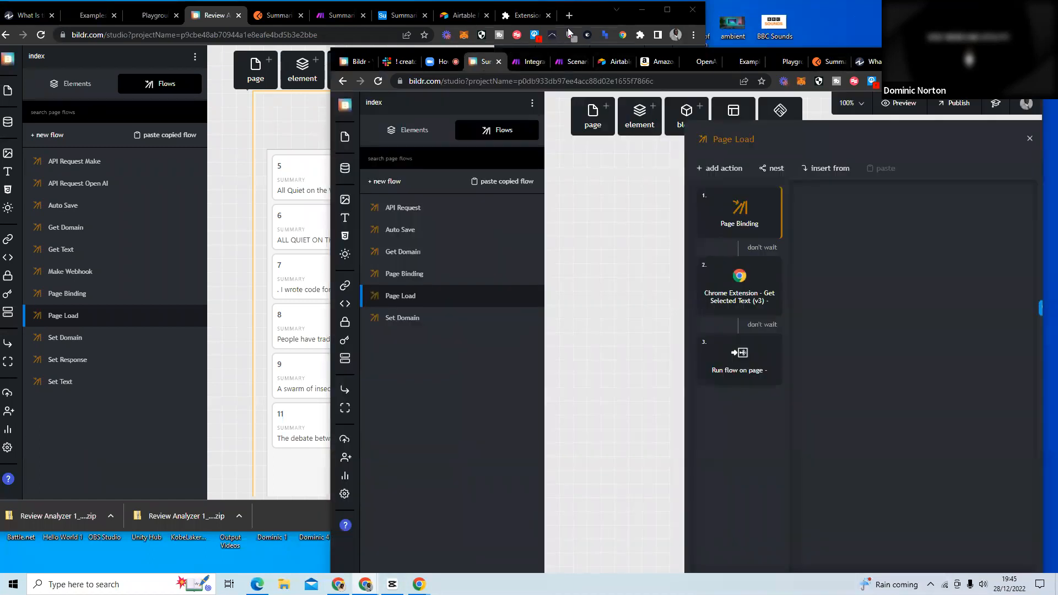
{"action": "left_click", "coordinate": [595, 16]}
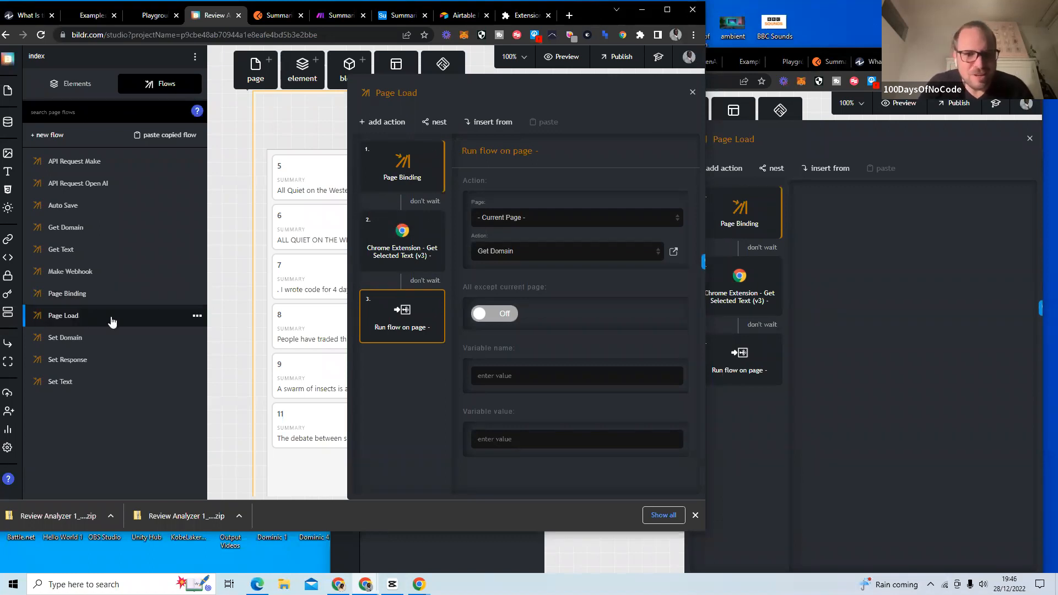
Look through the Page Binding flow and the API Call settings of the Make Webhook flow in the Review Analyzer.
{"action": "left_click", "coordinate": [134, 280]}
{"action": "left_click", "coordinate": [123, 294]}
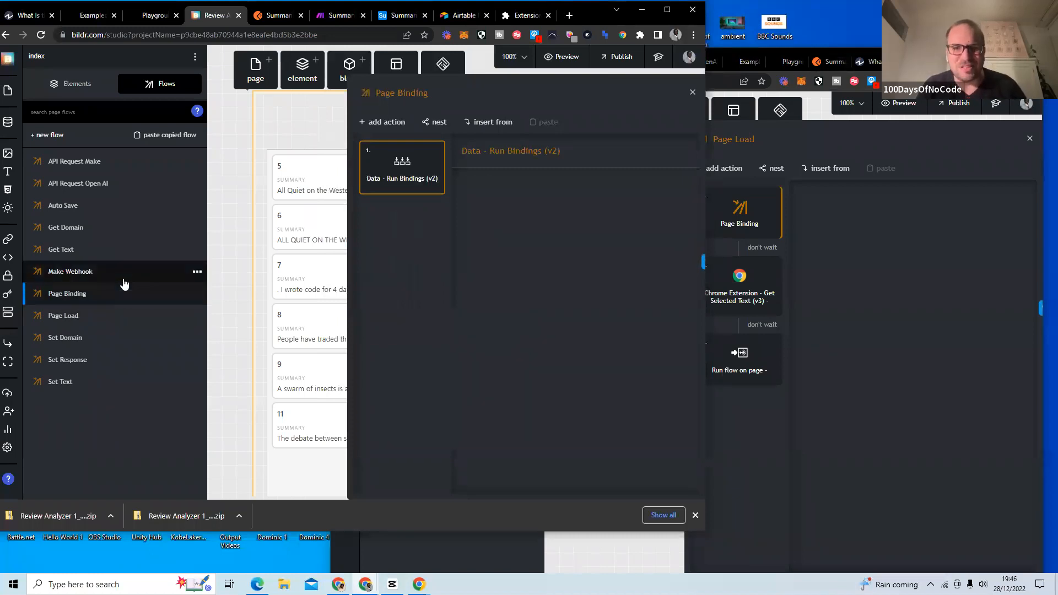
{"action": "left_click", "coordinate": [123, 280]}
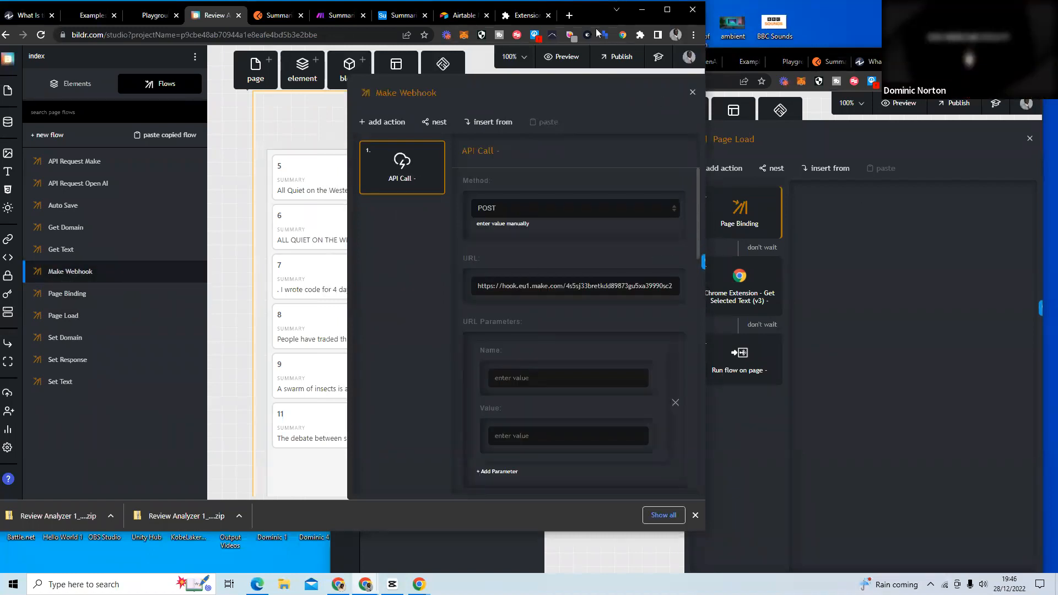
Open Google Keep in a new browser tab, switching to the second Google account first.
{"action": "left_click", "coordinate": [569, 15]}
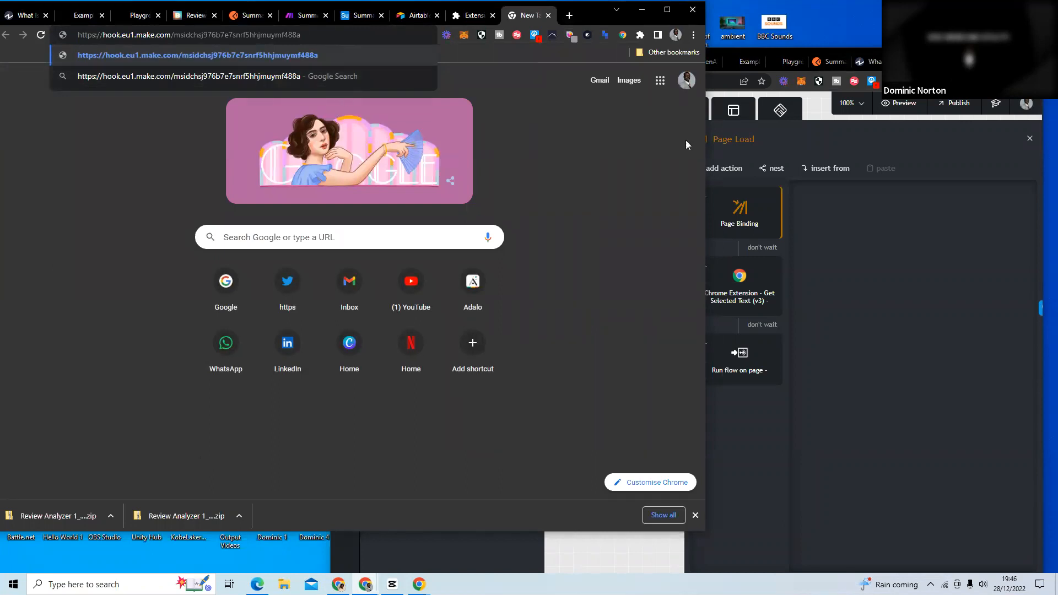
{"action": "key", "text": "ctrl+a"}
{"action": "key", "text": "ctrl+c"}
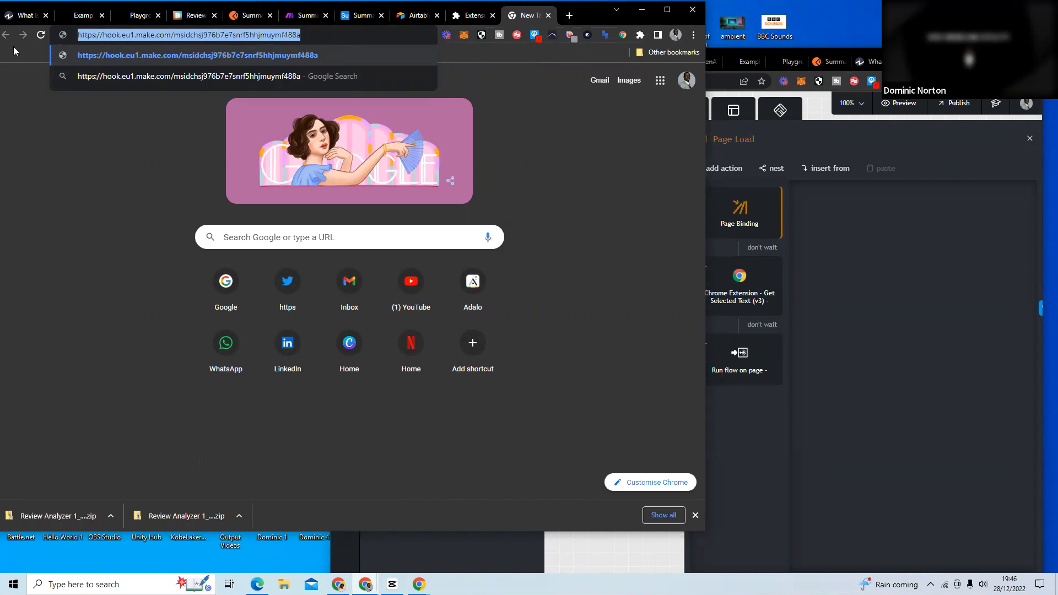
{"action": "type", "text": "notes"}
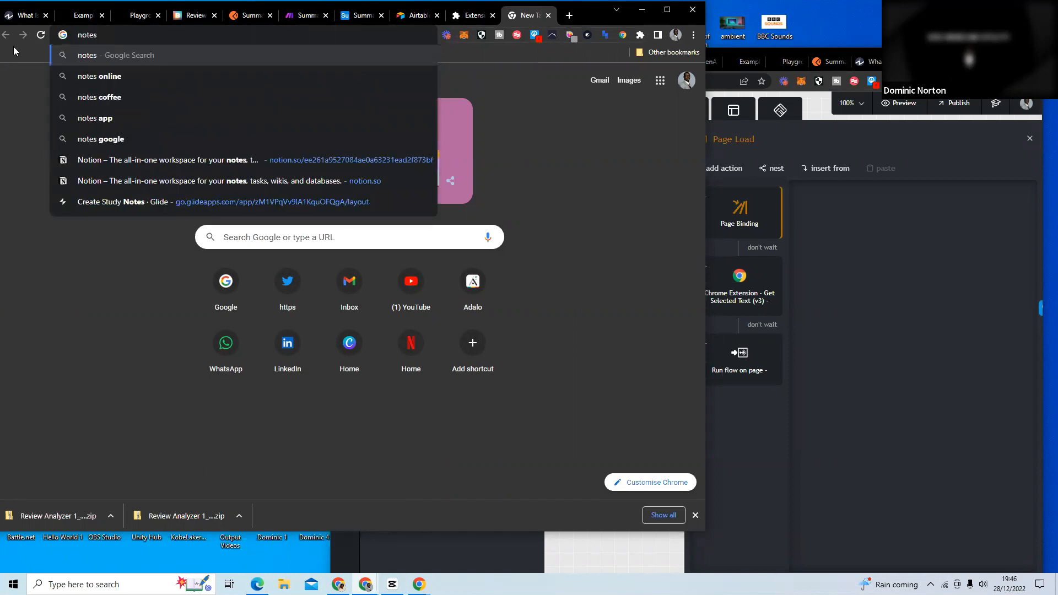
{"action": "left_click", "coordinate": [684, 82]}
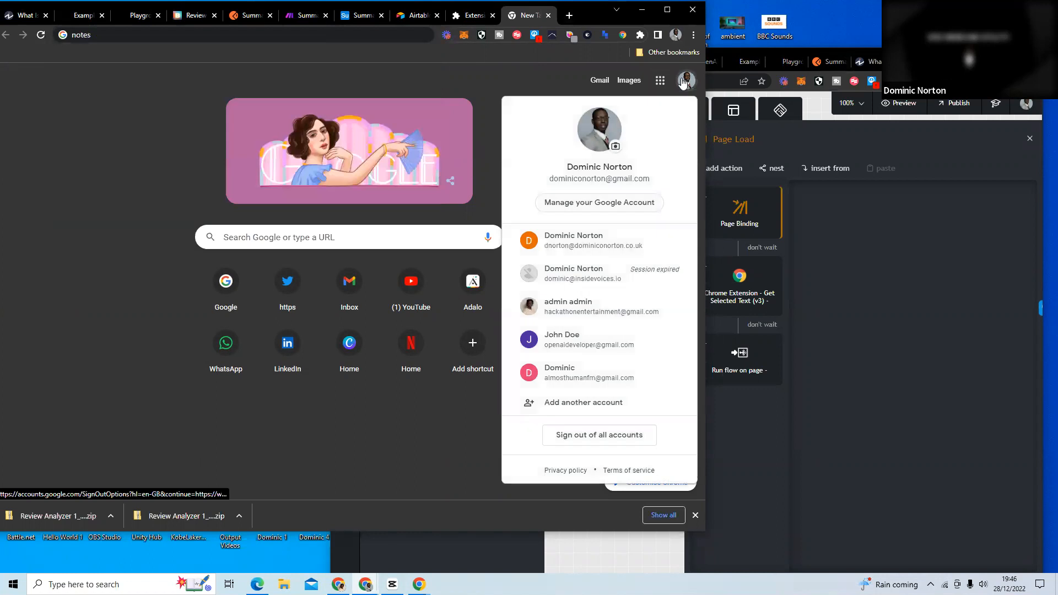
{"action": "left_click", "coordinate": [589, 235]}
{"action": "left_click", "coordinate": [656, 67]}
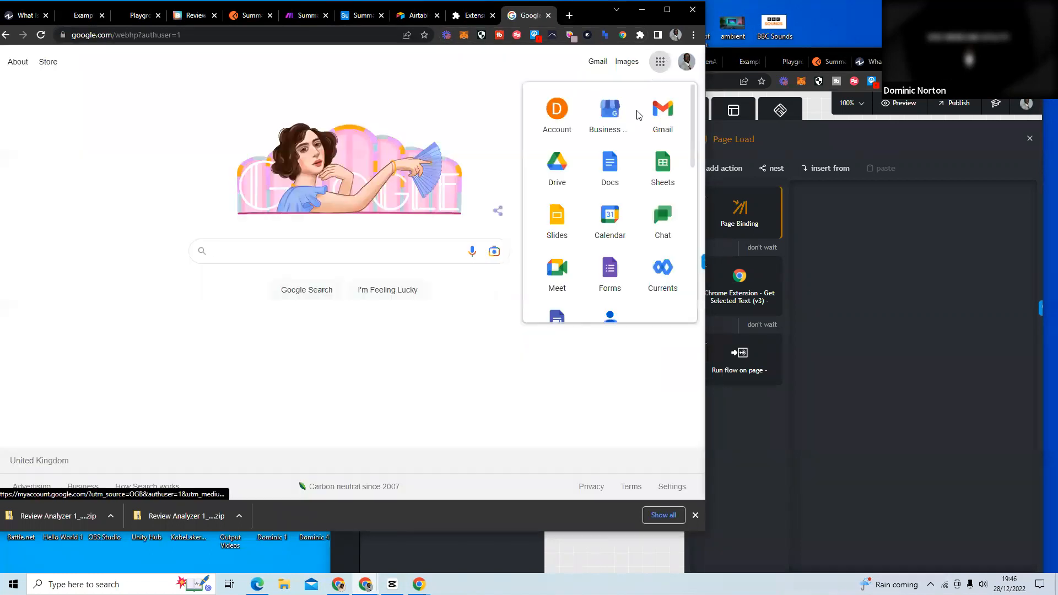
{"action": "scroll", "coordinate": [585, 221], "scroll_direction": "down", "scroll_amount": 6}
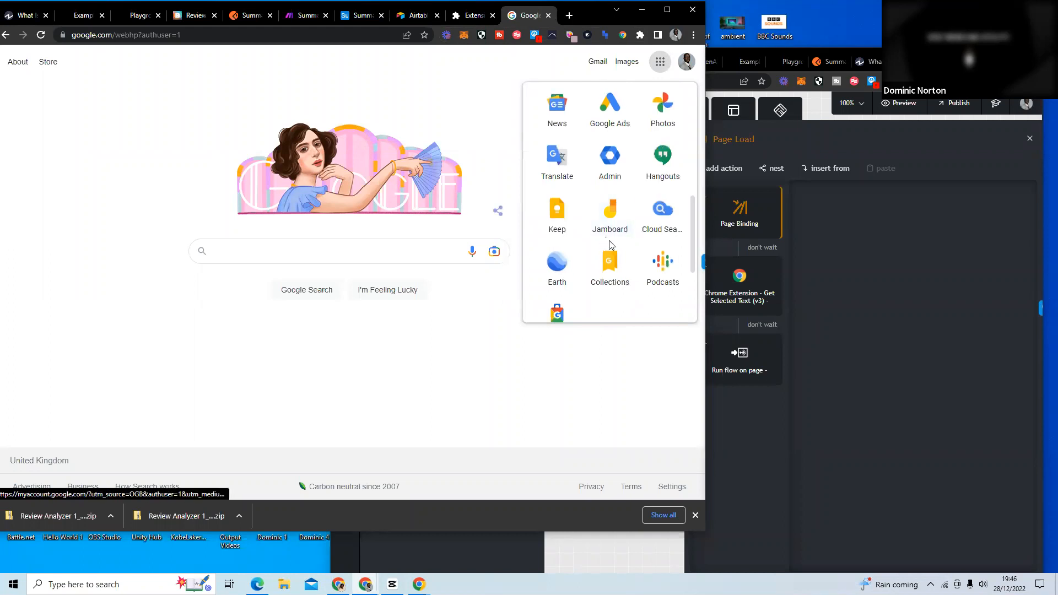
{"action": "scroll", "coordinate": [617, 220], "scroll_direction": "down", "scroll_amount": 5}
{"action": "scroll", "coordinate": [611, 204], "scroll_direction": "up", "scroll_amount": 6}
{"action": "left_click", "coordinate": [575, 229]}
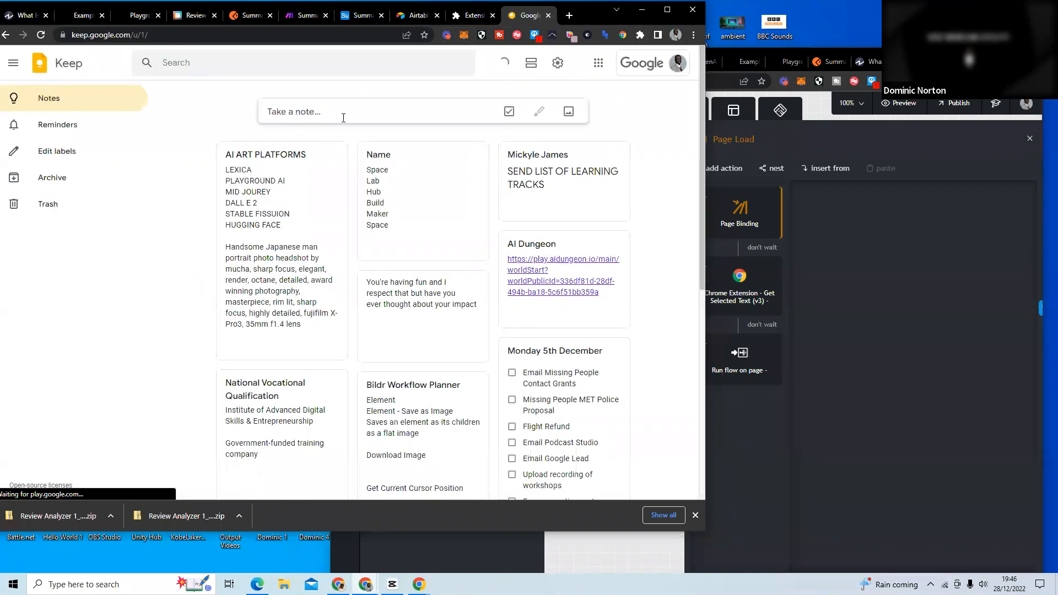
Start a Keep note containing the copied Make webhook URL, followed by an empty line.
{"action": "left_click", "coordinate": [343, 117]}
{"action": "key", "text": "ctrl+v"}
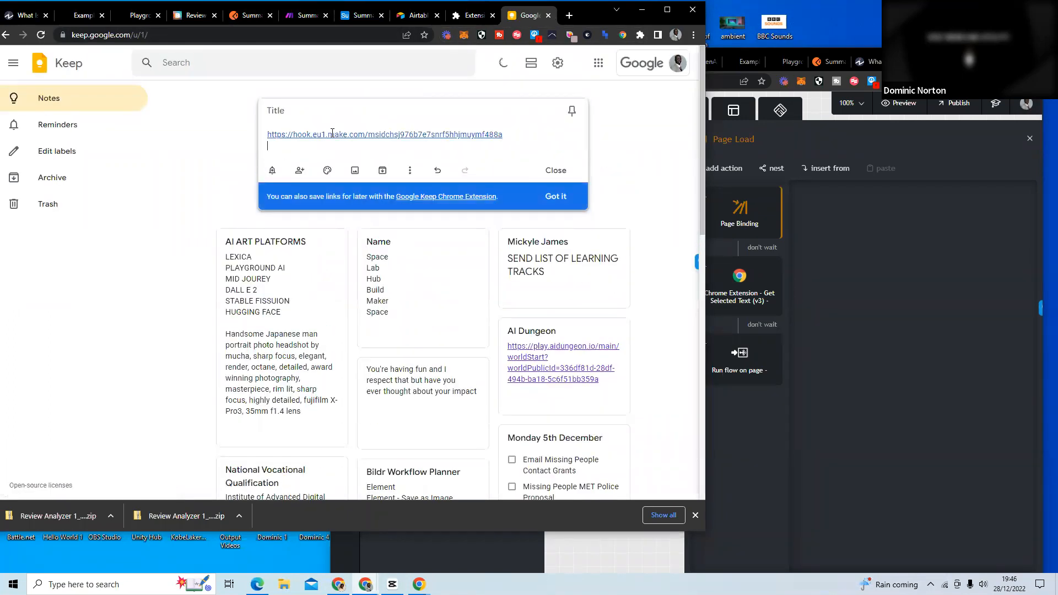
{"action": "key", "text": "Return"}
Try replacing the Make Webhook flow's API Call URL with the copied webhook URL, cancelling the publish and undoing the replacement.
{"action": "left_click", "coordinate": [304, 15]}
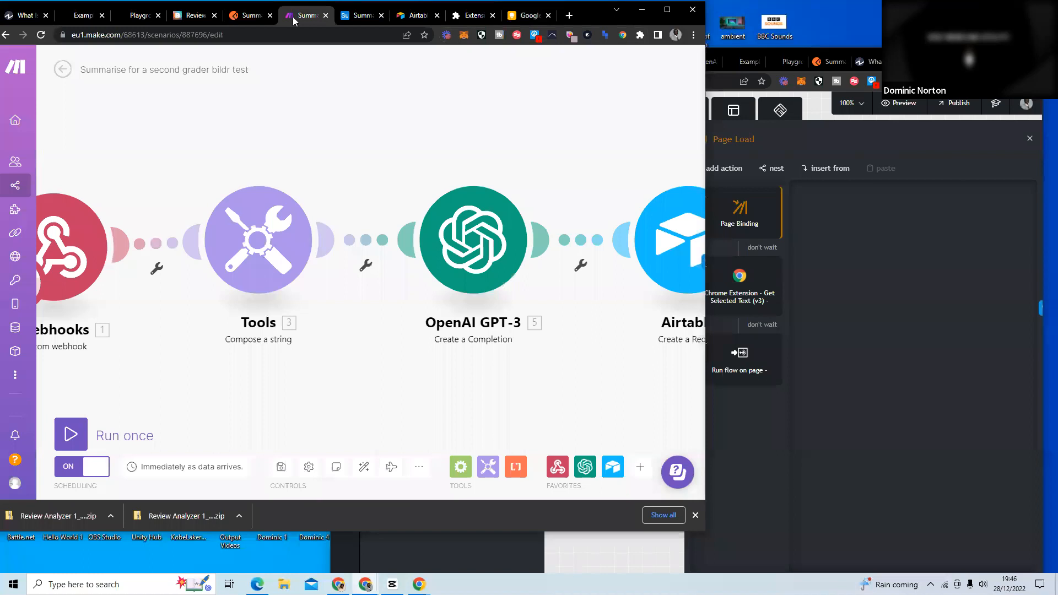
{"action": "left_click", "coordinate": [196, 15]}
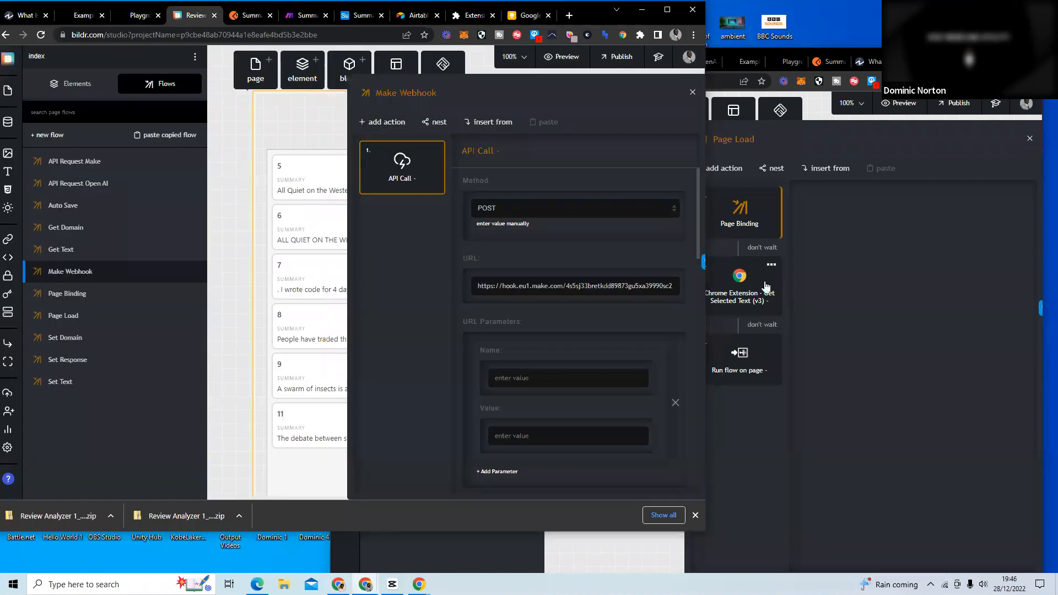
{"action": "left_click_drag", "start_coordinate": [479, 285], "coordinate": [674, 292]}
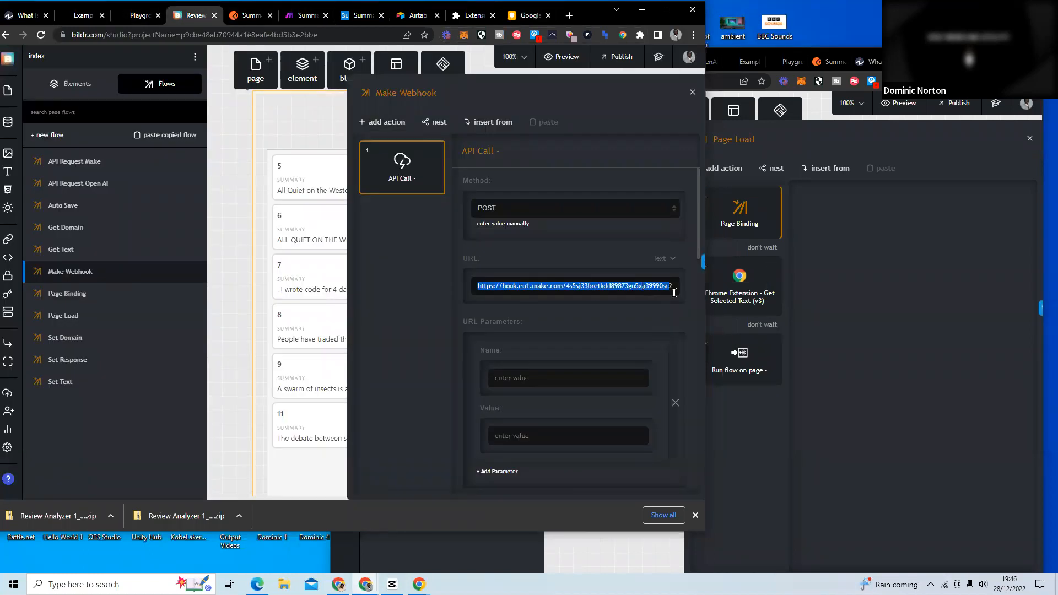
{"action": "key", "text": "ctrl+v"}
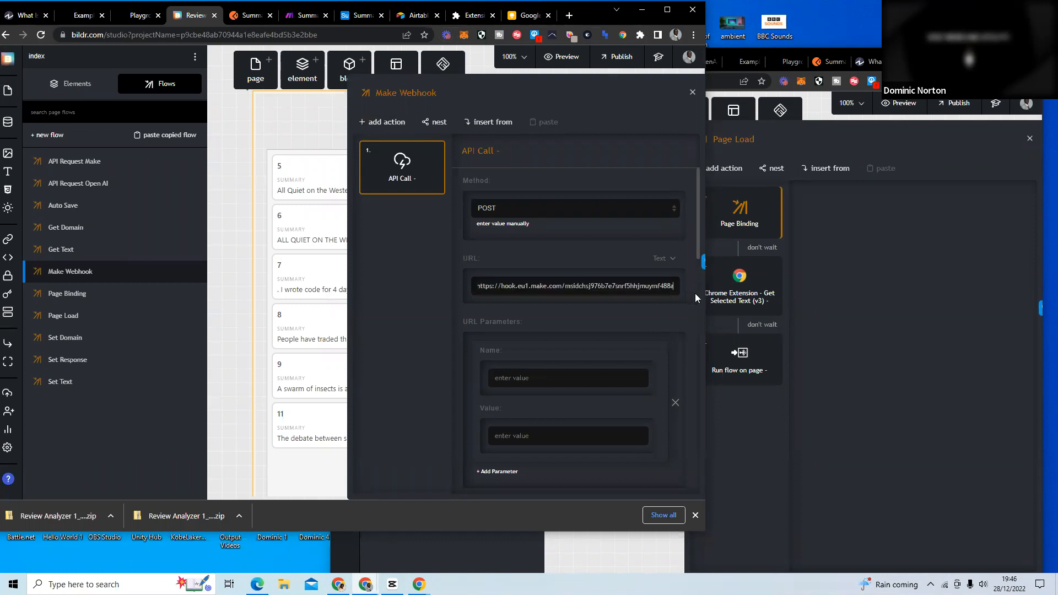
{"action": "left_click", "coordinate": [612, 60]}
{"action": "left_click", "coordinate": [580, 154]}
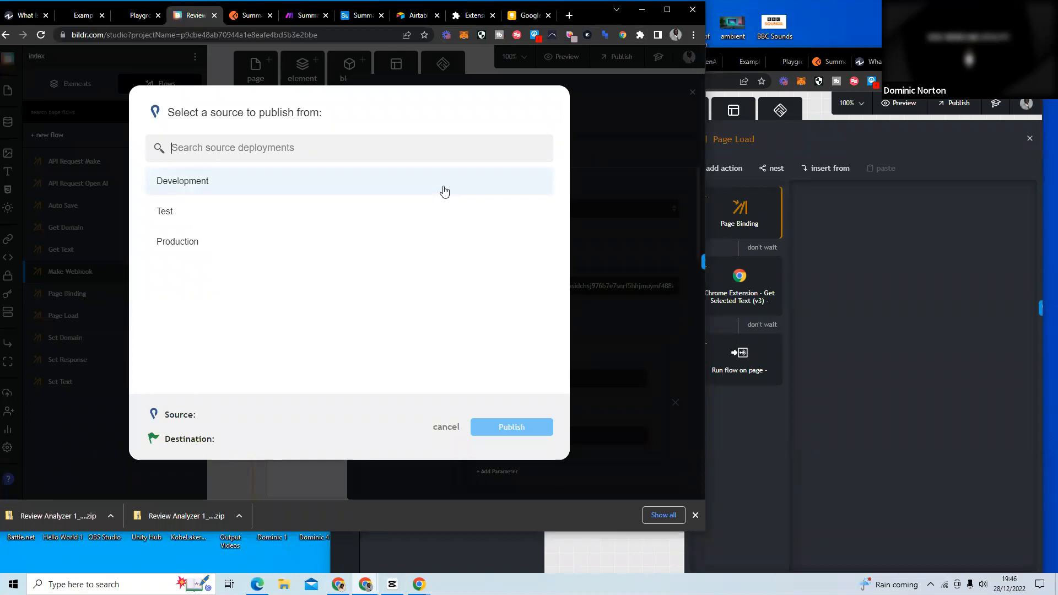
{"action": "left_click", "coordinate": [446, 427]}
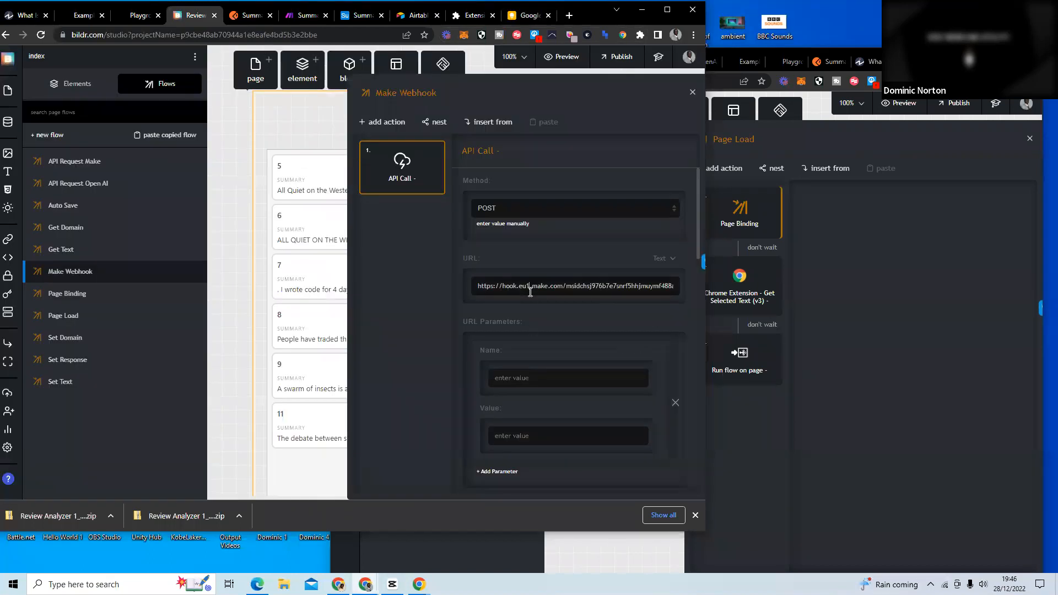
{"action": "key", "text": "ctrl+z"}
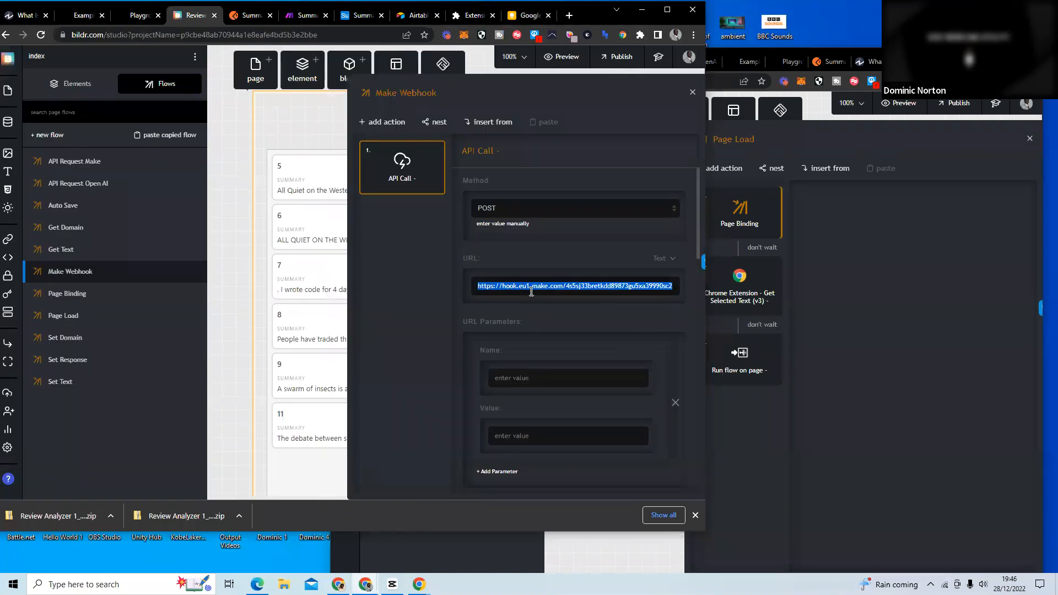
Copy the original API Call URL from the Make Webhook flow into the Keep note below the first URL.
{"action": "left_click", "coordinate": [604, 303]}
{"action": "left_click_drag", "start_coordinate": [477, 285], "coordinate": [744, 288]}
{"action": "key", "text": "ctrl+c"}
{"action": "left_click", "coordinate": [532, 20]}
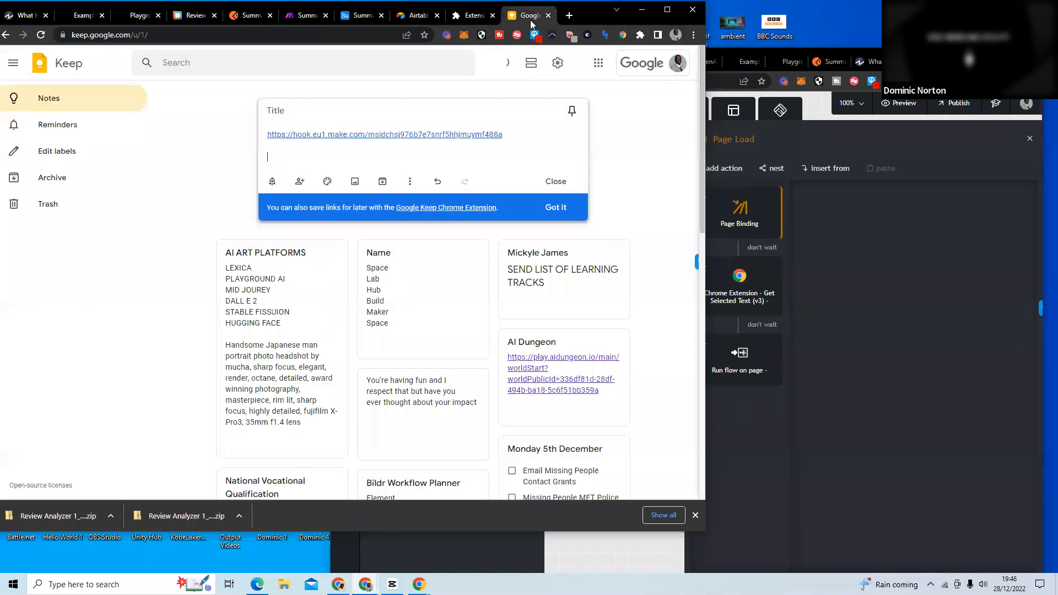
{"action": "key", "text": "Return"}
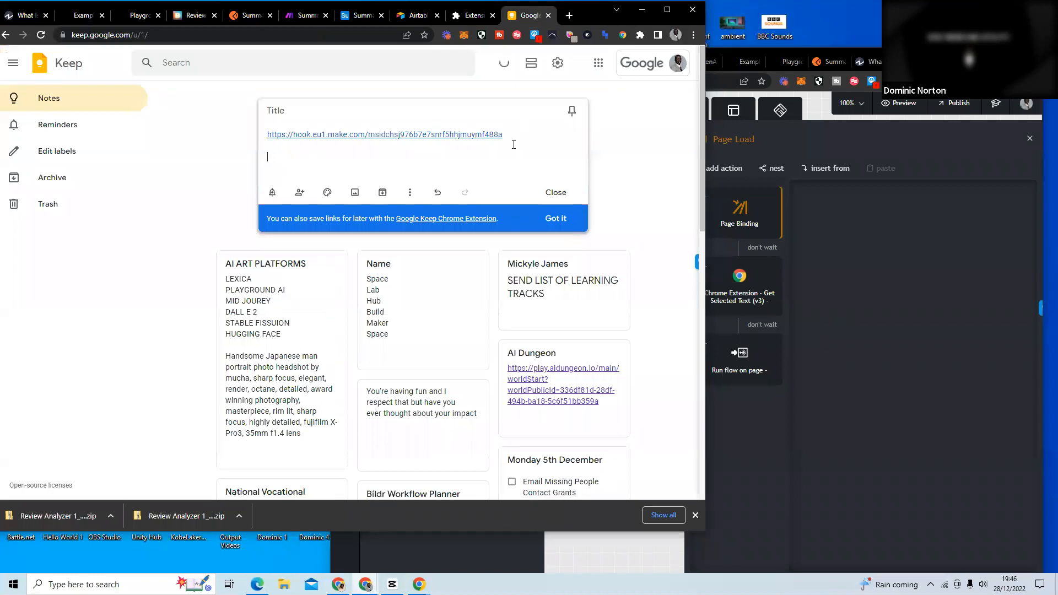
{"action": "key", "text": "ctrl+v"}
Copy the first webhook URL from the Keep note and set it as the Make Webhook flow's API Call URL.
{"action": "left_click_drag", "start_coordinate": [512, 142], "coordinate": [269, 134]}
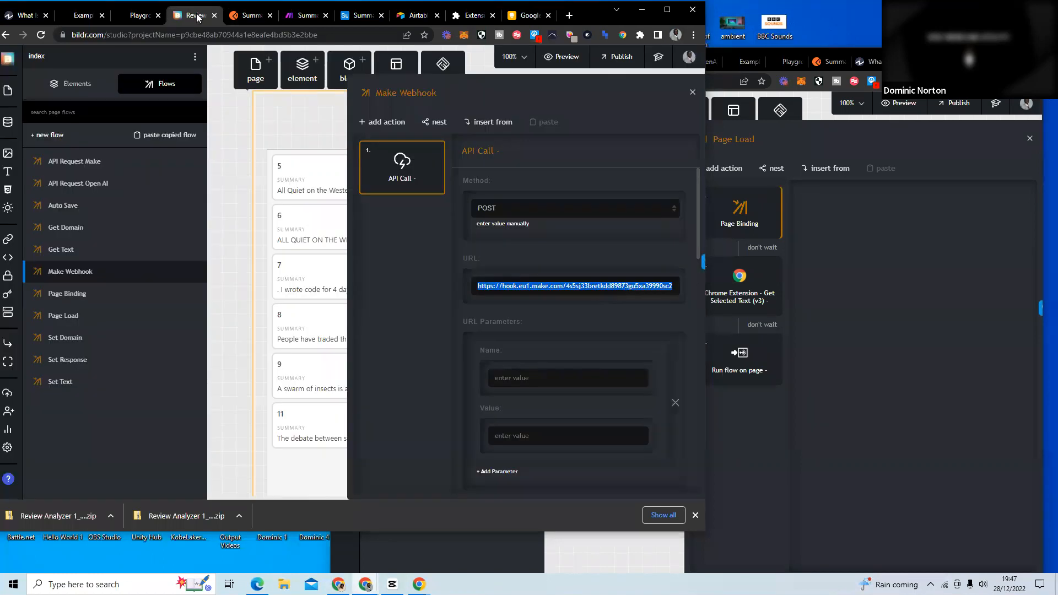
{"action": "left_click", "coordinate": [194, 15]}
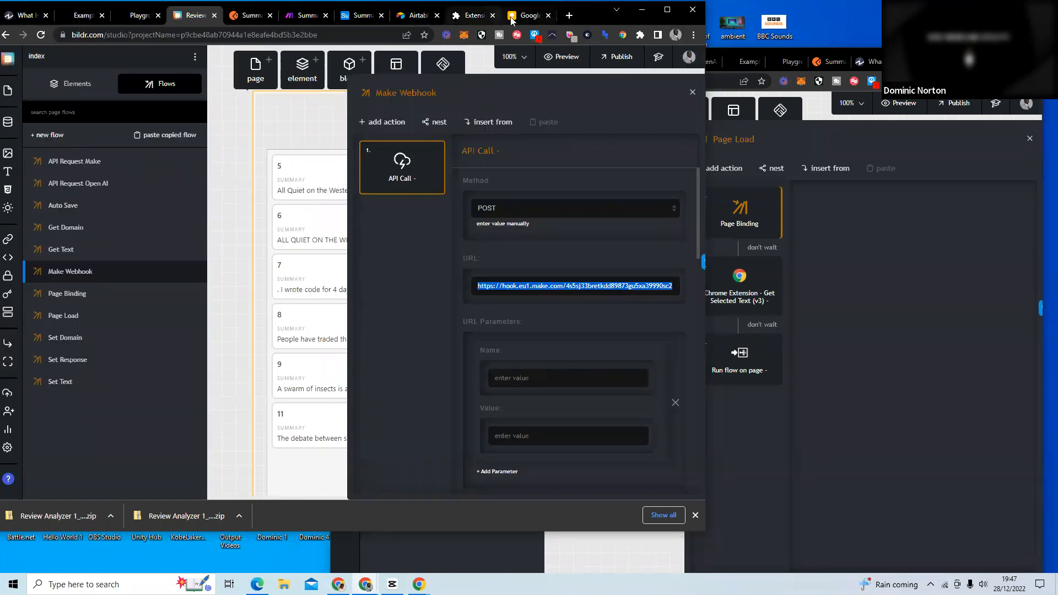
{"action": "left_click", "coordinate": [528, 15]}
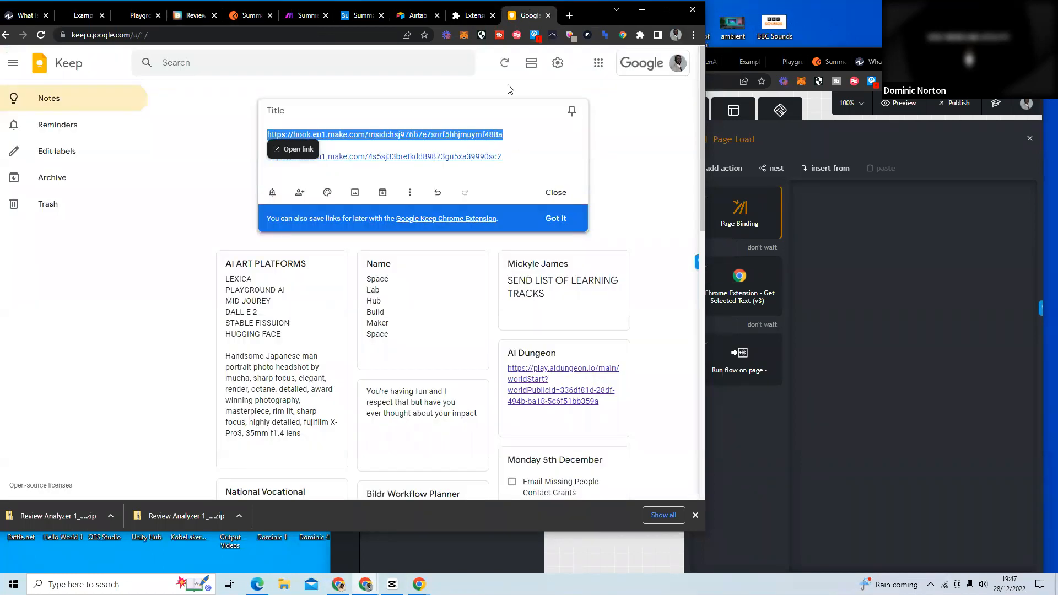
{"action": "left_click", "coordinate": [194, 15]}
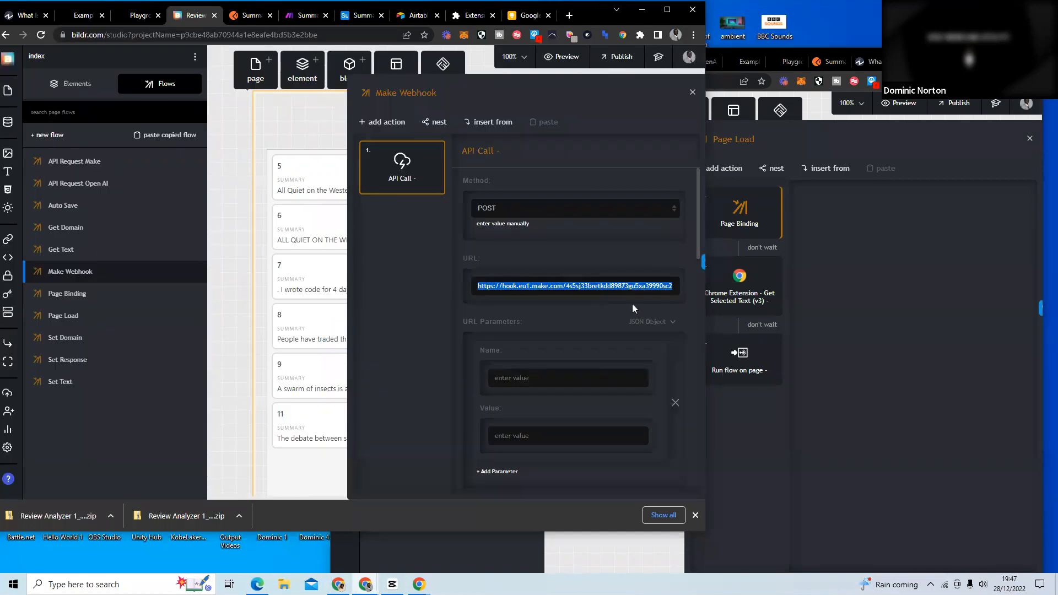
{"action": "key", "text": "ctrl+v"}
Publish the Review Analyzer project from Development to Test and close the publish dialog.
{"action": "left_click", "coordinate": [620, 57]}
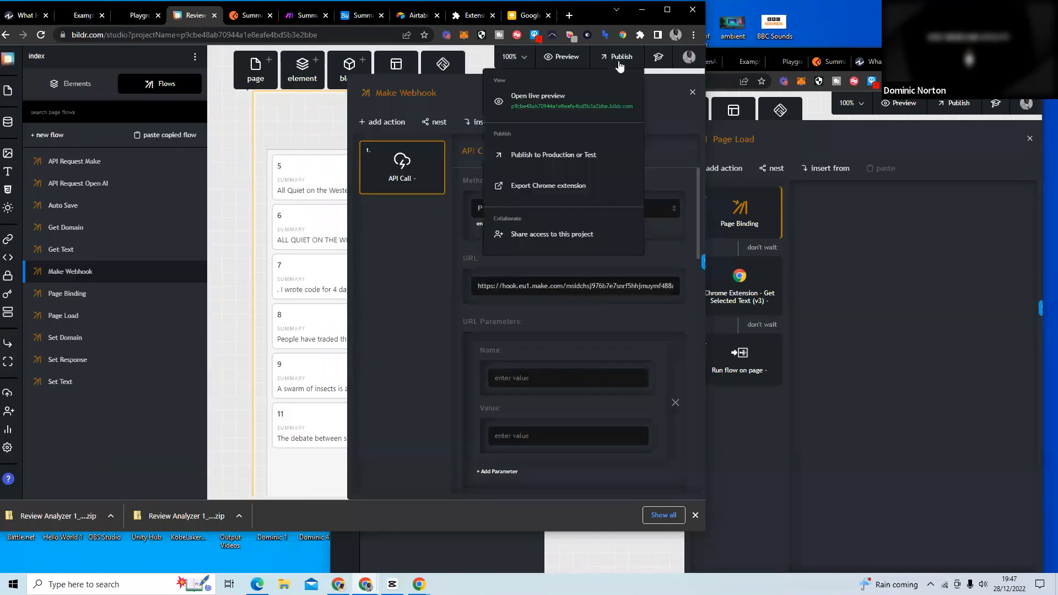
{"action": "left_click", "coordinate": [574, 154]}
{"action": "left_click", "coordinate": [416, 187]}
{"action": "left_click", "coordinate": [416, 186]}
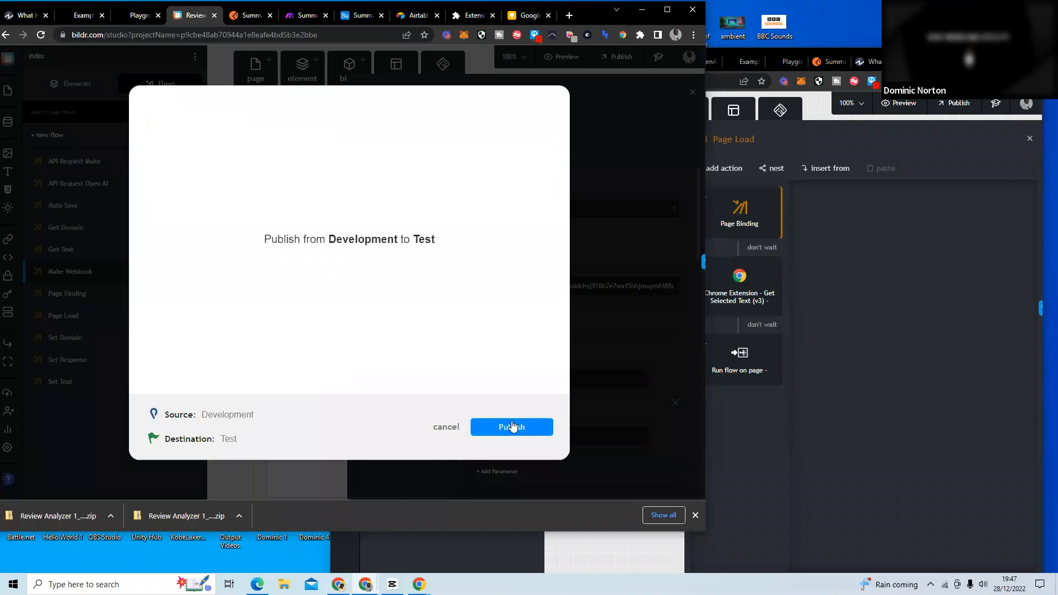
{"action": "left_click", "coordinate": [512, 426]}
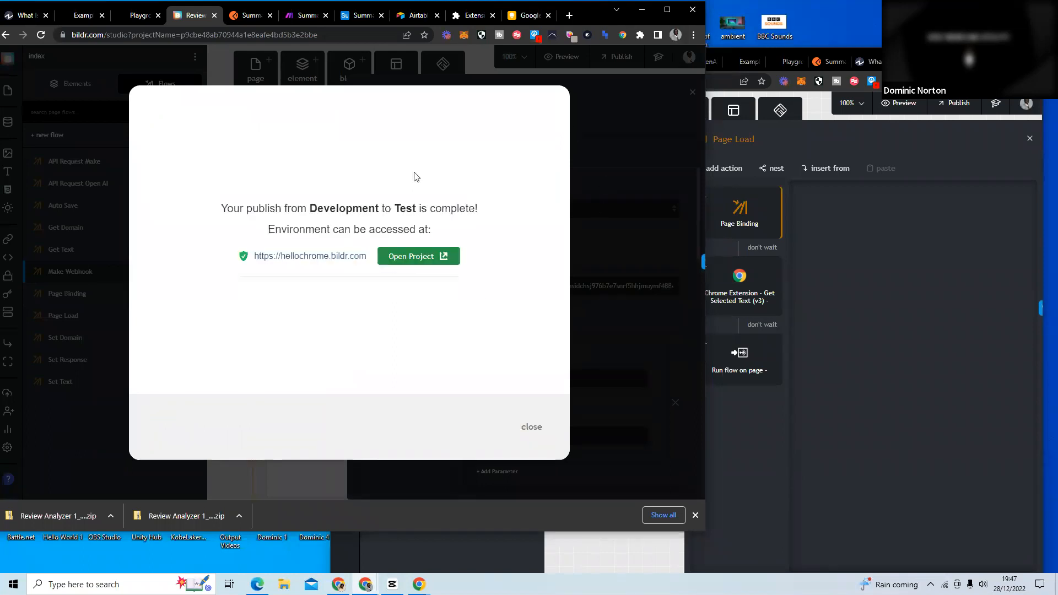
{"action": "left_click", "coordinate": [532, 427]}
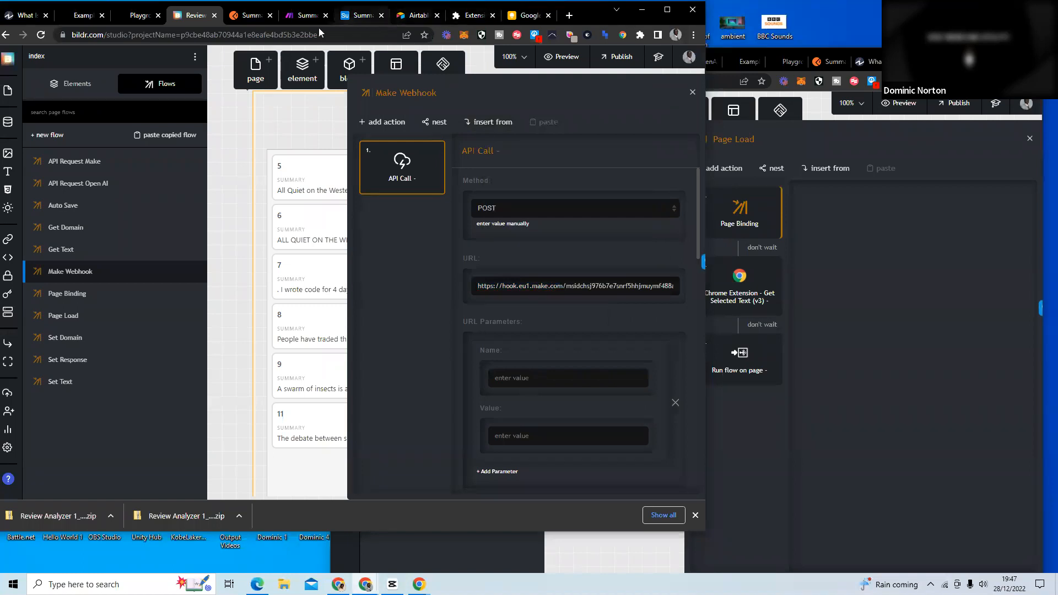
Test the extension on the Investopedia article with the market economy paragraph and the "Where Did the Free Market Come From?" paragraphs selected.
{"action": "left_click", "coordinate": [25, 15]}
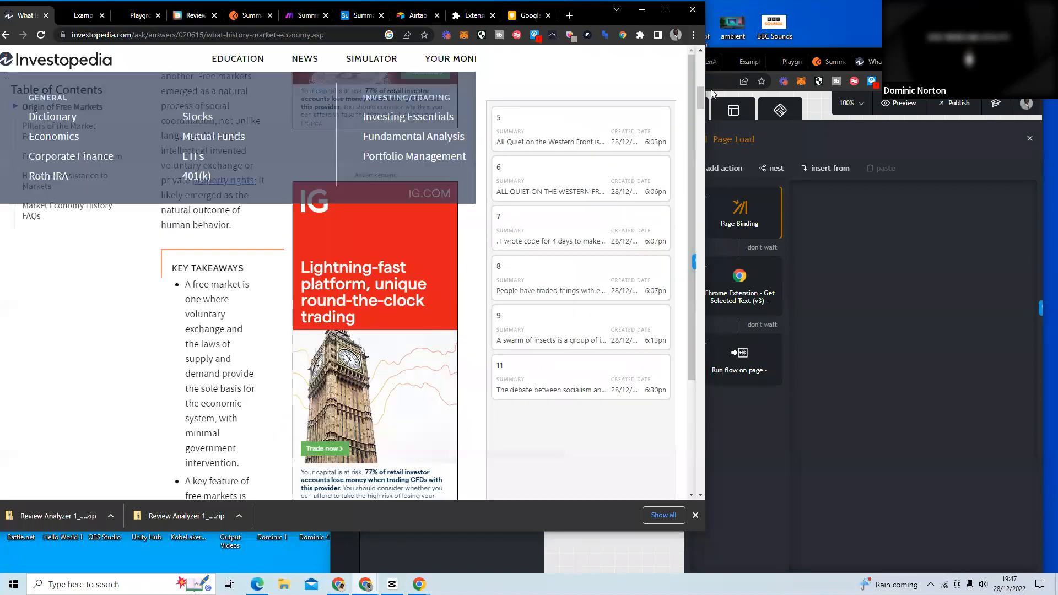
{"action": "scroll", "coordinate": [458, 166], "scroll_direction": "up", "scroll_amount": 3}
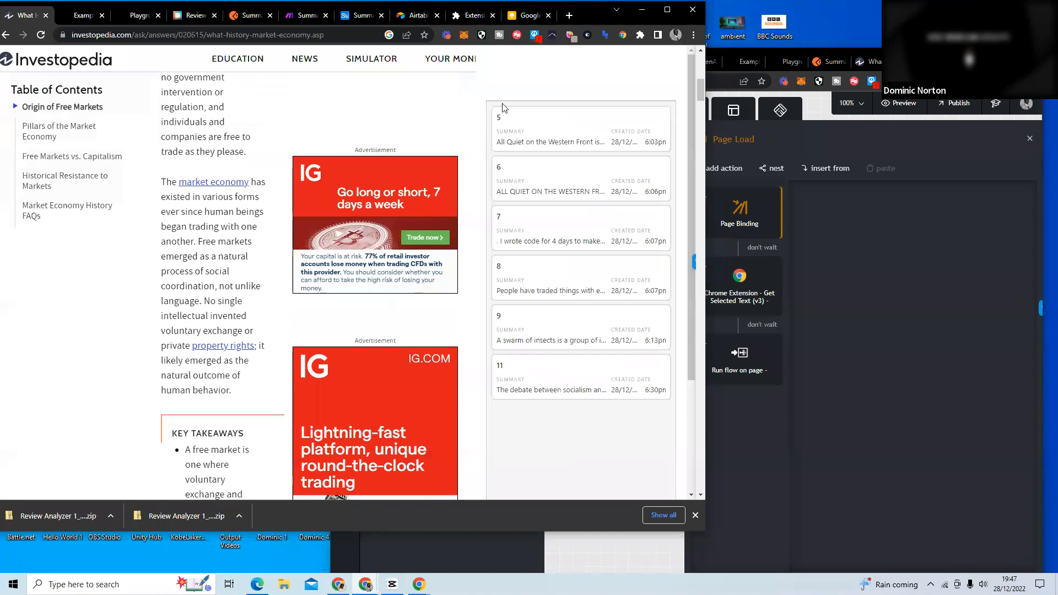
{"action": "left_click", "coordinate": [625, 35]}
{"action": "left_click_drag", "start_coordinate": [247, 391], "coordinate": [163, 183]}
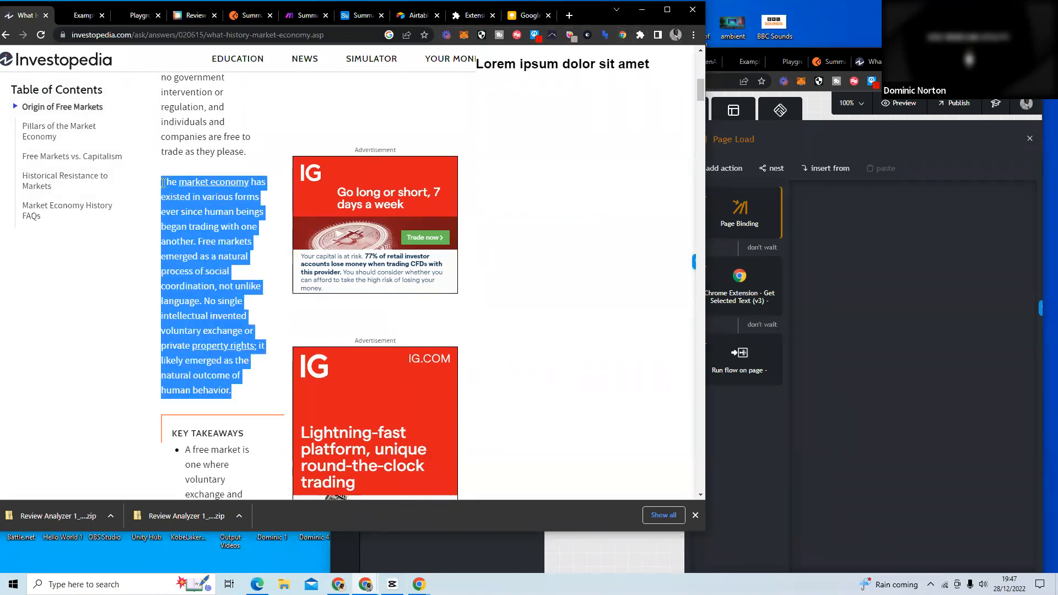
{"action": "left_click", "coordinate": [622, 36]}
{"action": "left_click_drag", "start_coordinate": [433, 413], "coordinate": [155, 277]}
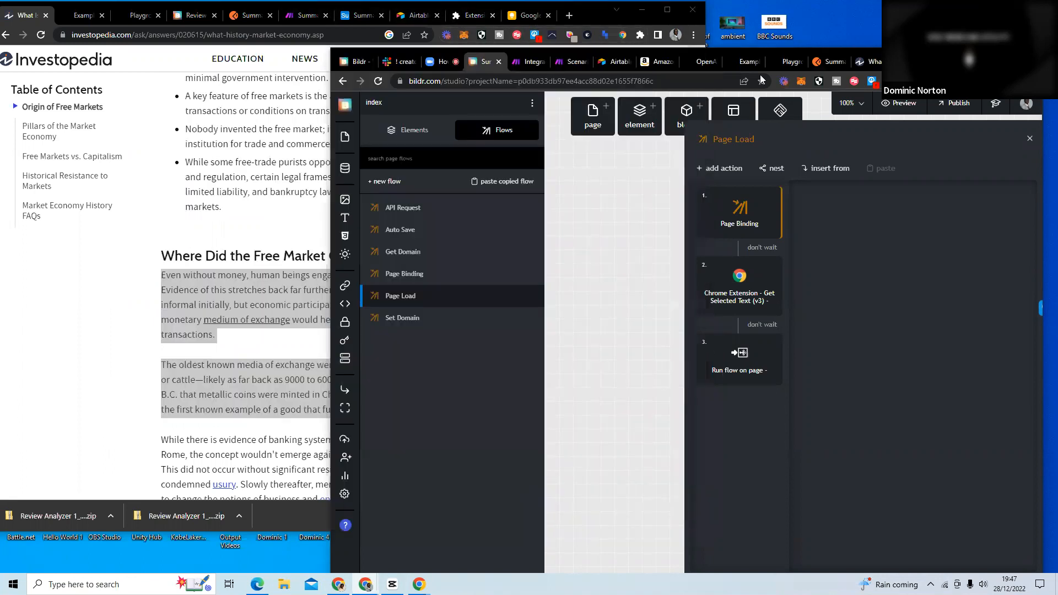
Inspect the output bundle of the custom webhook's last run in the Integration Webhooks scenario in Make.
{"action": "left_click", "coordinate": [529, 61]}
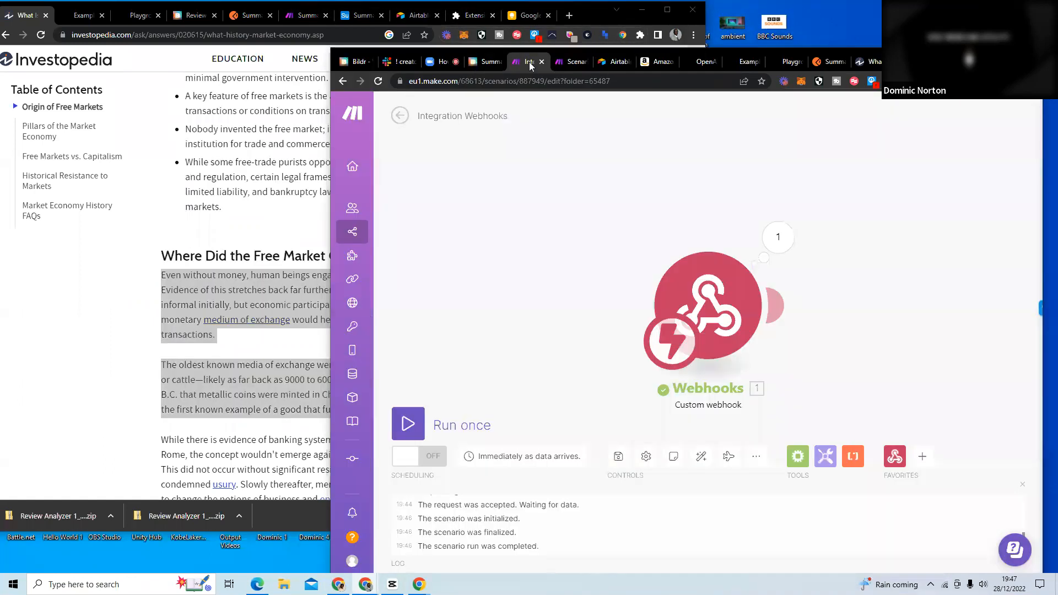
{"action": "left_click", "coordinate": [770, 239]}
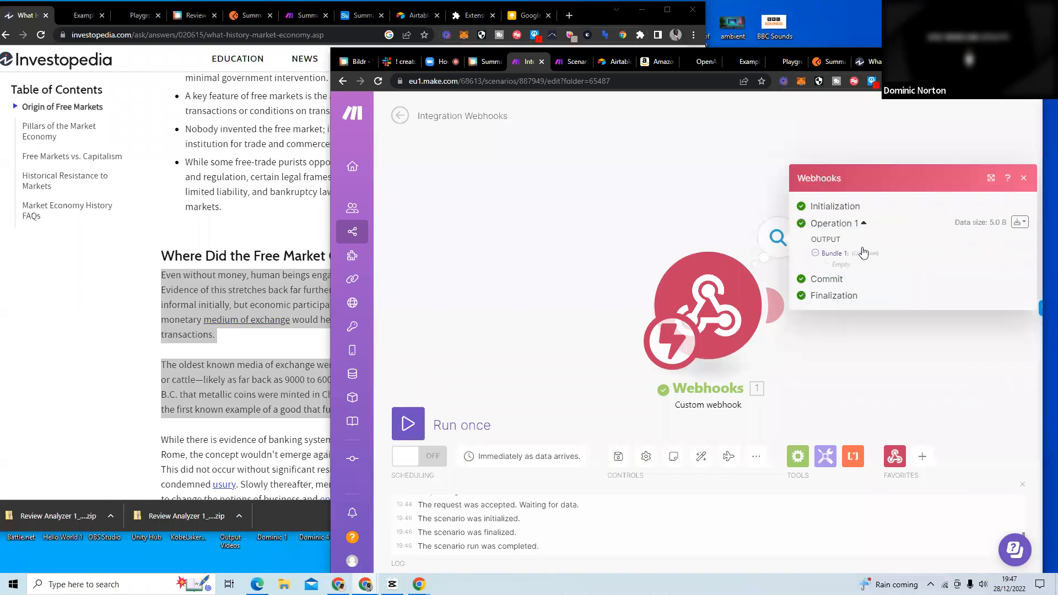
{"action": "left_click", "coordinate": [816, 258]}
Clear the article's text selection and run the Integration Webhooks scenario once to listen for new data.
{"action": "left_click", "coordinate": [82, 261]}
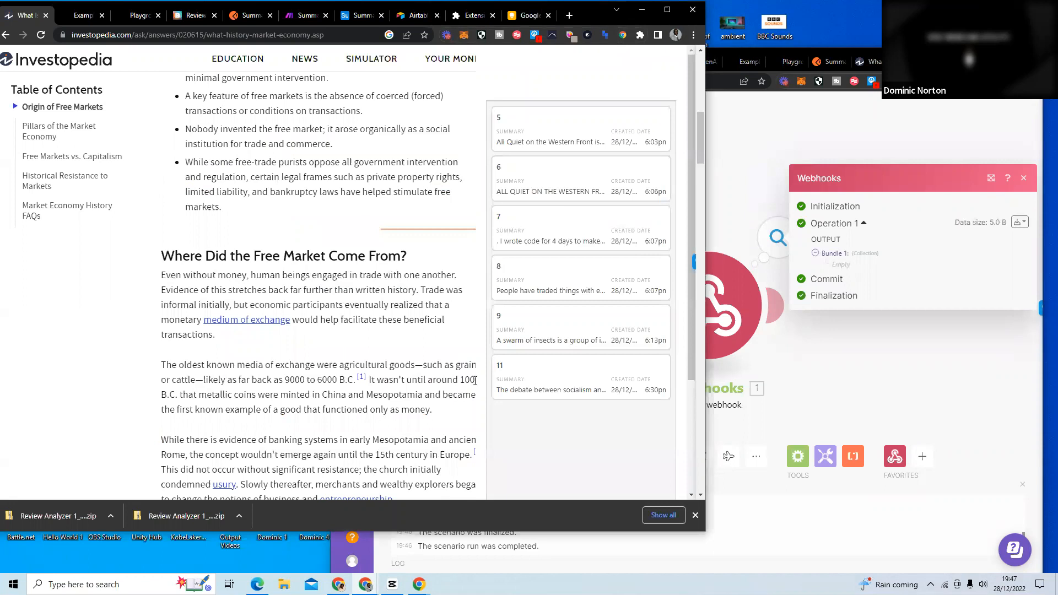
{"action": "left_click", "coordinate": [820, 392]}
{"action": "left_click", "coordinate": [408, 424]}
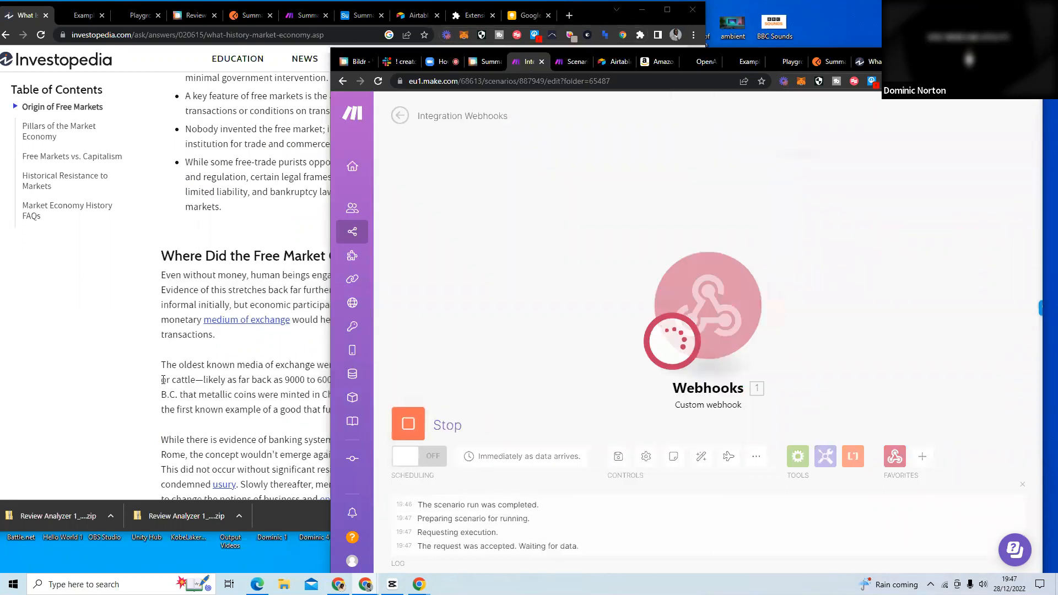
Select the two paragraphs under "Where Did the Free Market Come From?" on Investopedia and check the Integration Webhooks scenario in Make for incoming data.
{"action": "left_click", "coordinate": [145, 384]}
{"action": "left_click_drag", "start_coordinate": [455, 416], "coordinate": [164, 275]}
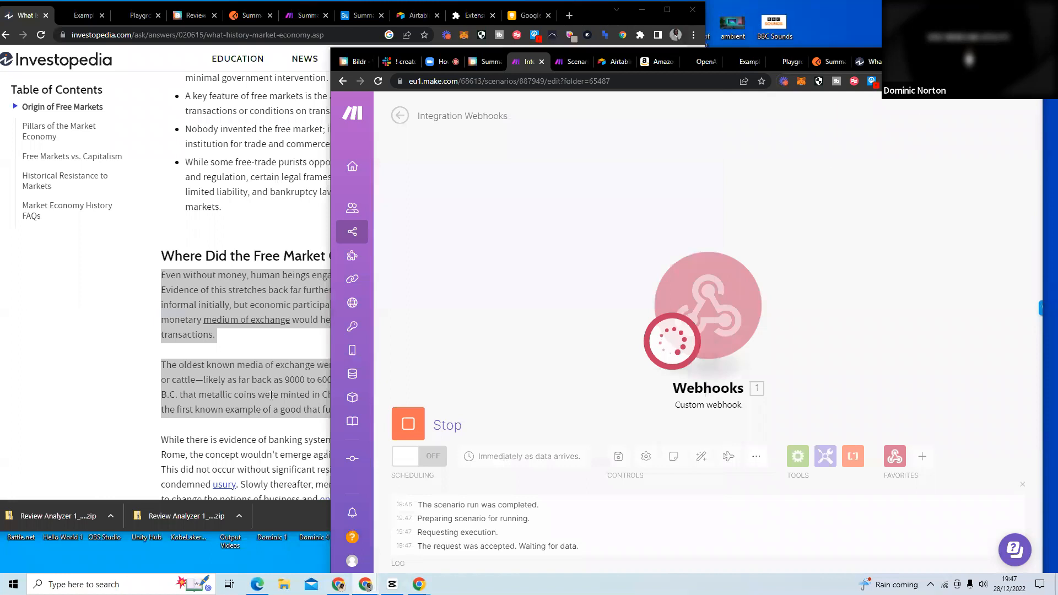
{"action": "left_click", "coordinate": [158, 352]}
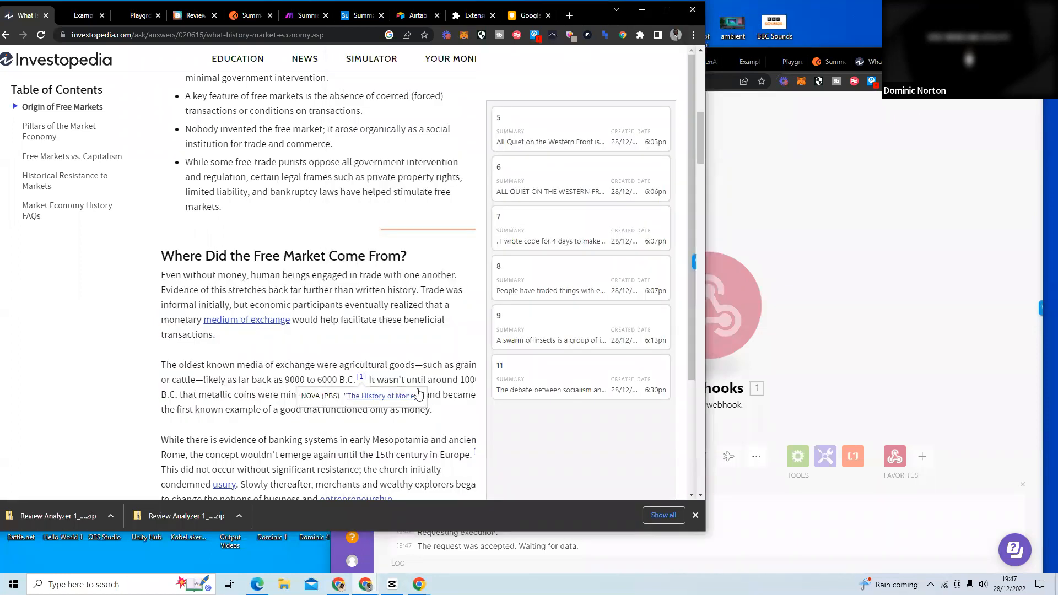
{"action": "left_click_drag", "start_coordinate": [441, 412], "coordinate": [163, 280]}
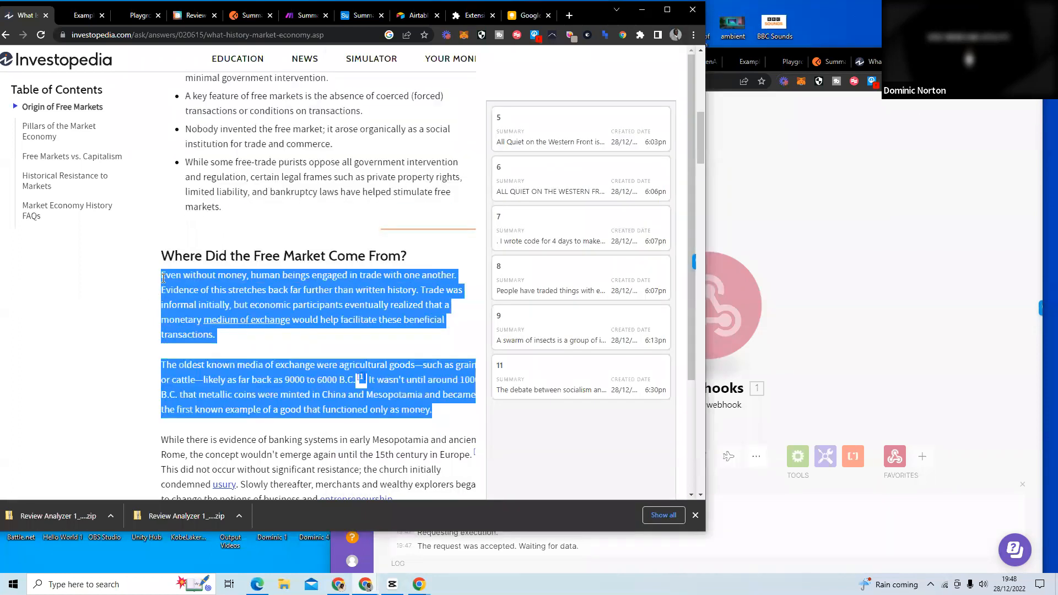
{"action": "left_click", "coordinate": [836, 181]}
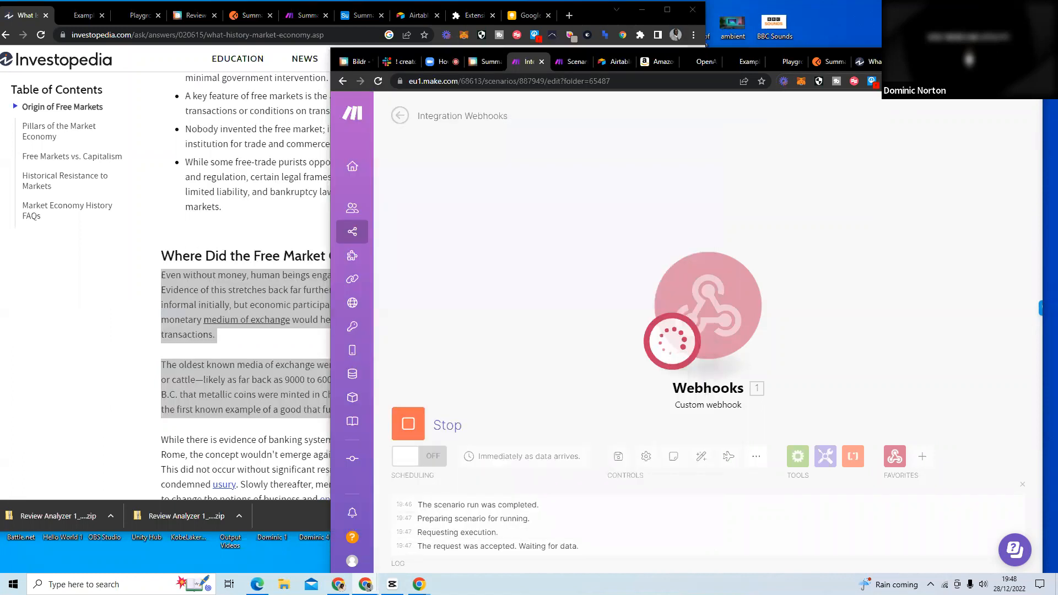
Stop and rerun the Integration Webhooks scenario, retest it by reselecting the two free market paragraphs on Investopedia, and clear the selection.
{"action": "left_click", "coordinate": [430, 414]}
{"action": "left_click", "coordinate": [424, 416]}
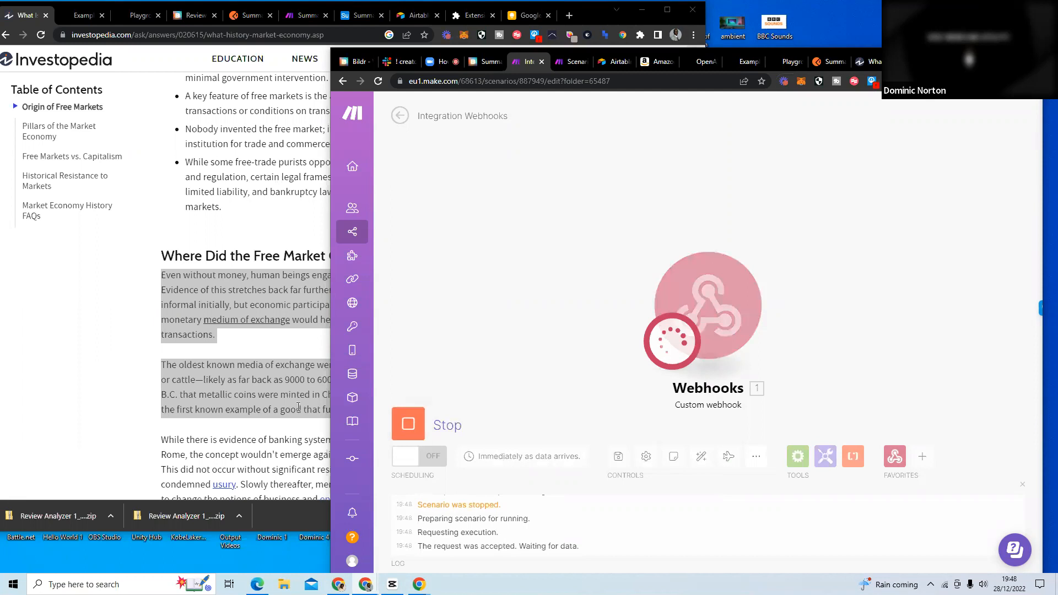
{"action": "left_click", "coordinate": [95, 361]}
{"action": "left_click_drag", "start_coordinate": [433, 410], "coordinate": [163, 276]}
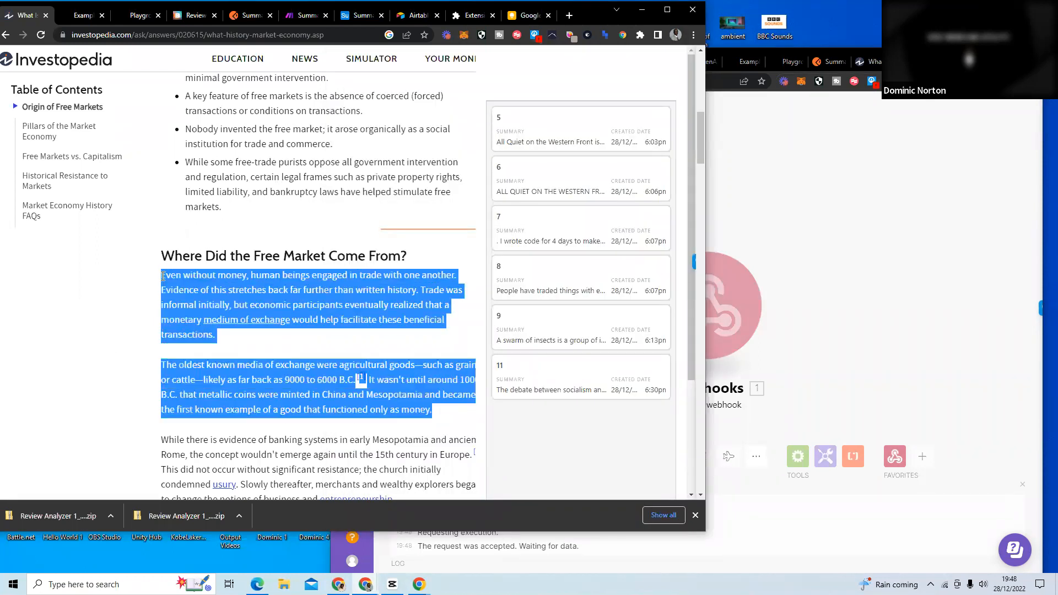
{"action": "left_click", "coordinate": [768, 140]}
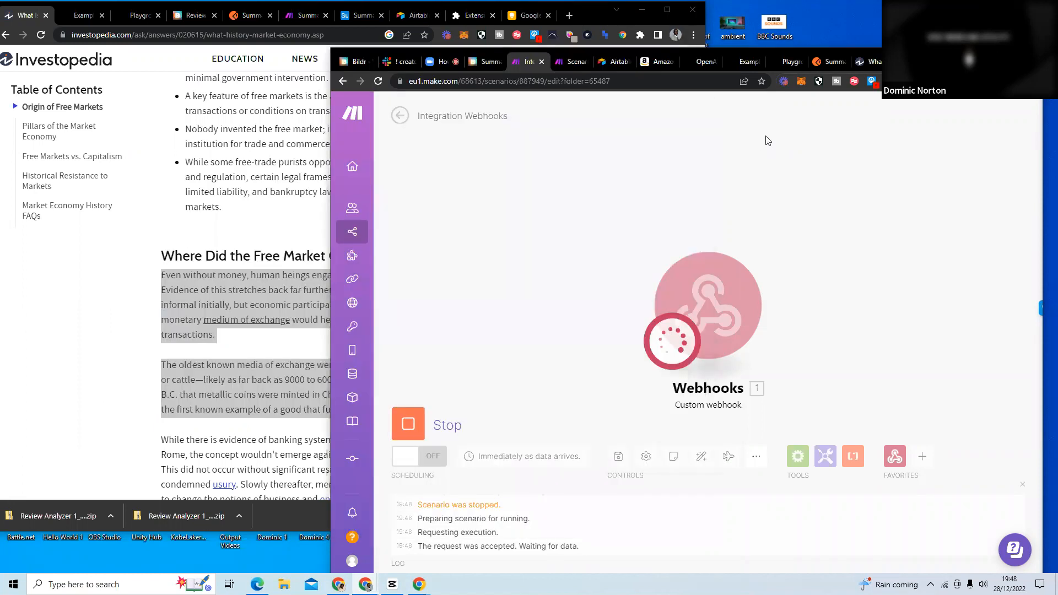
{"action": "left_click", "coordinate": [155, 278]}
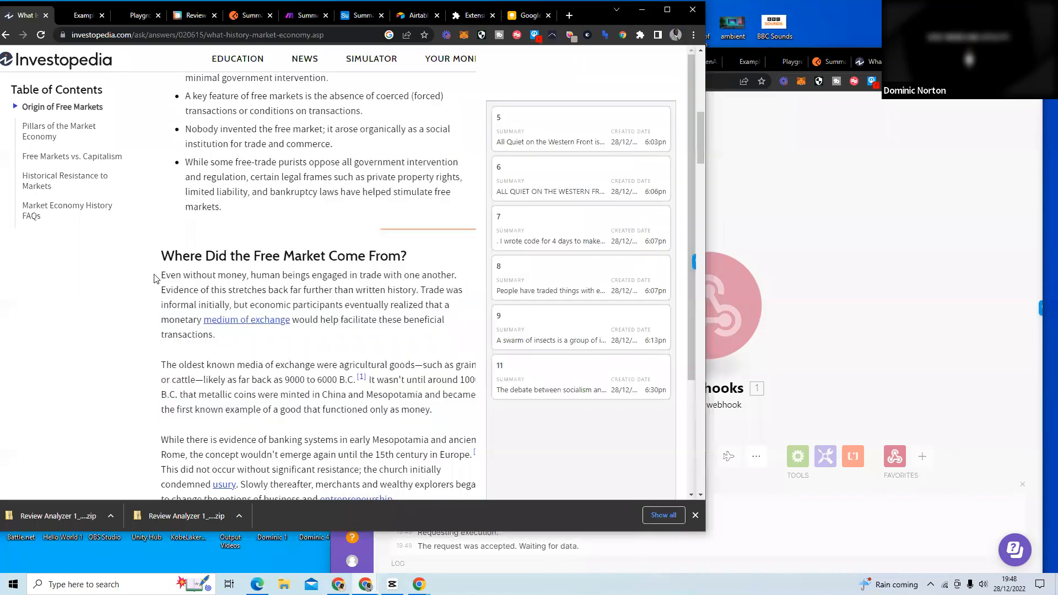
Toggle the extension's summary panel off and on repeatedly on the Investopedia article.
{"action": "left_click", "coordinate": [622, 36]}
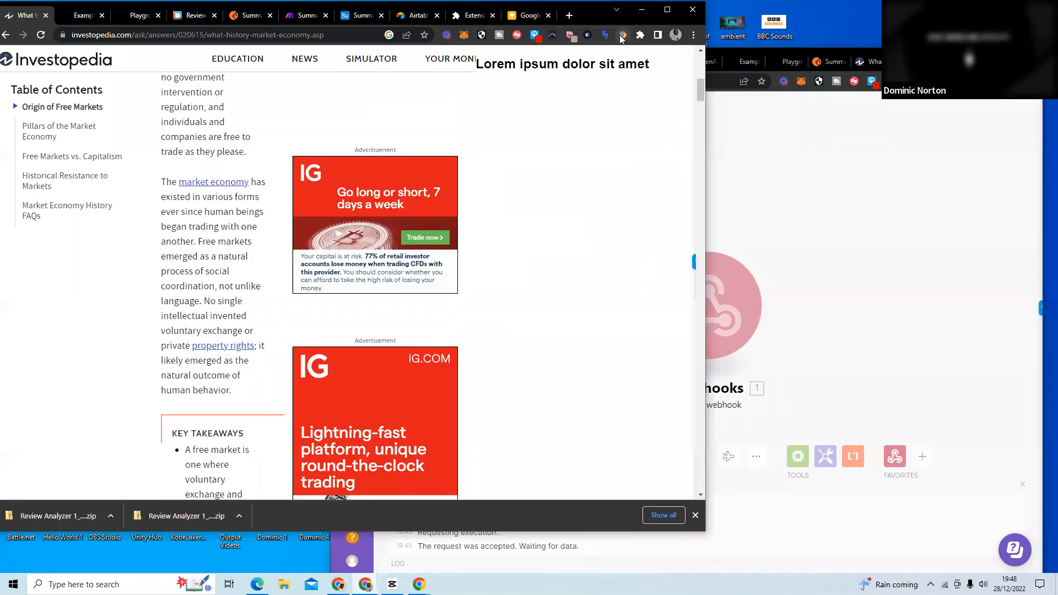
{"action": "left_click", "coordinate": [621, 38]}
{"action": "left_click", "coordinate": [622, 38]}
{"action": "left_click", "coordinate": [622, 37]}
{"action": "left_click", "coordinate": [622, 38]}
{"action": "left_click", "coordinate": [622, 37]}
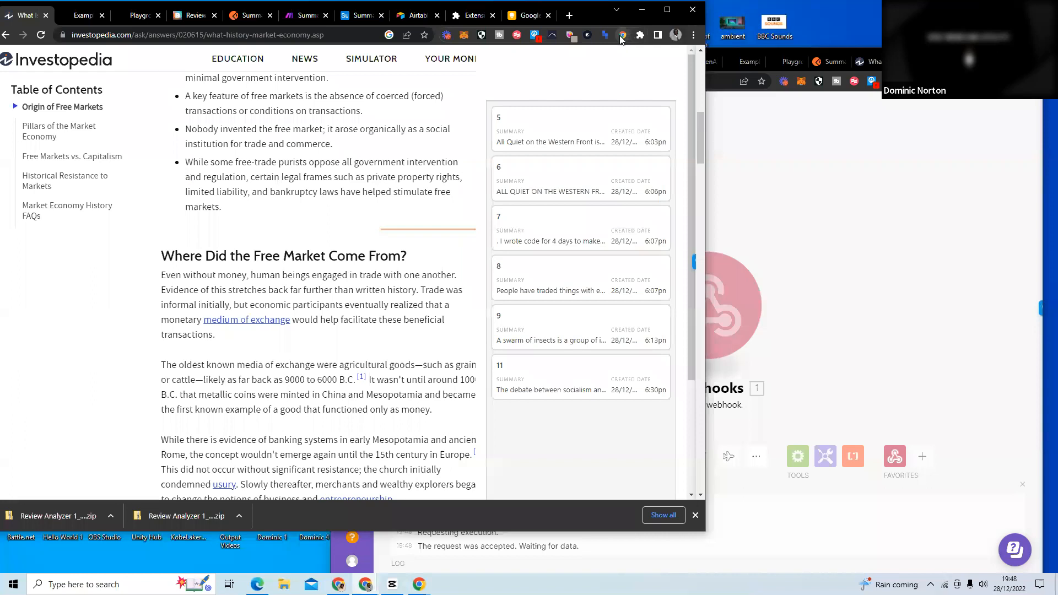
Review the list of installed browser extensions that have access to the article page and close it.
{"action": "left_click", "coordinate": [641, 34]}
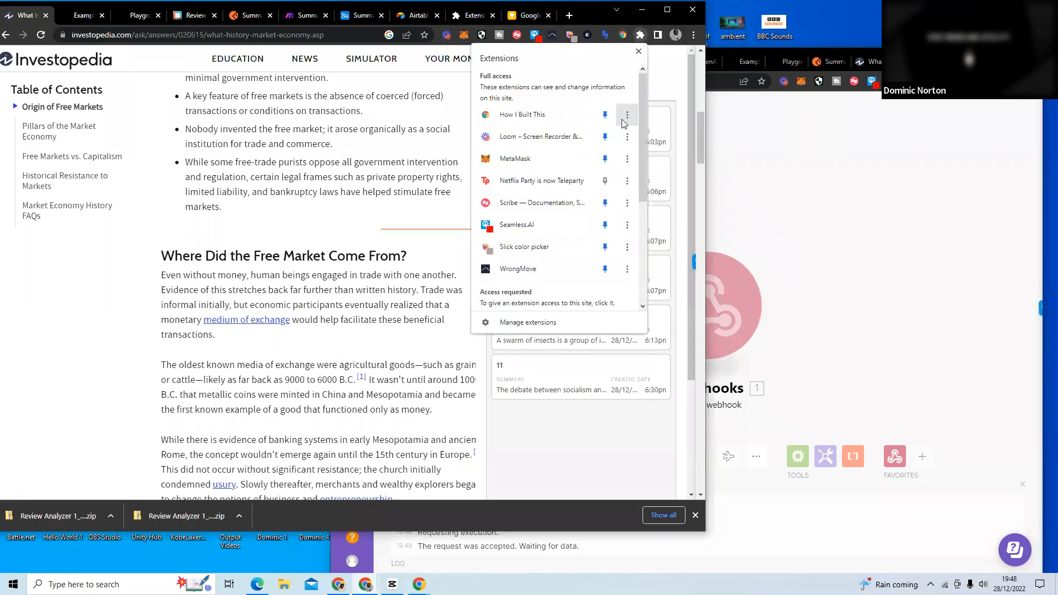
{"action": "scroll", "coordinate": [605, 179], "scroll_direction": "down", "scroll_amount": 3}
{"action": "scroll", "coordinate": [605, 179], "scroll_direction": "up", "scroll_amount": 3}
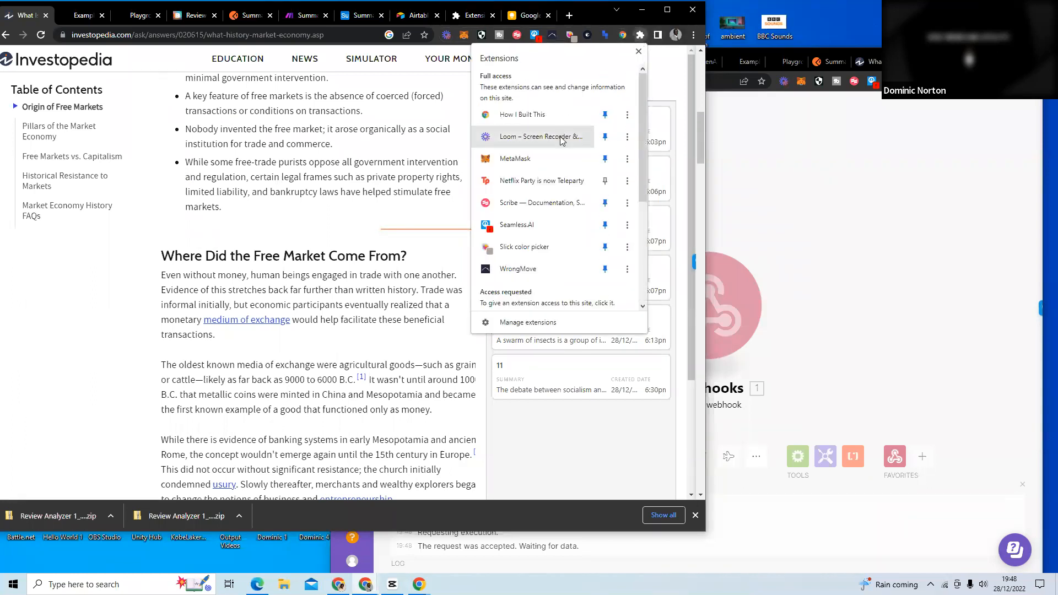
{"action": "left_click", "coordinate": [639, 52]}
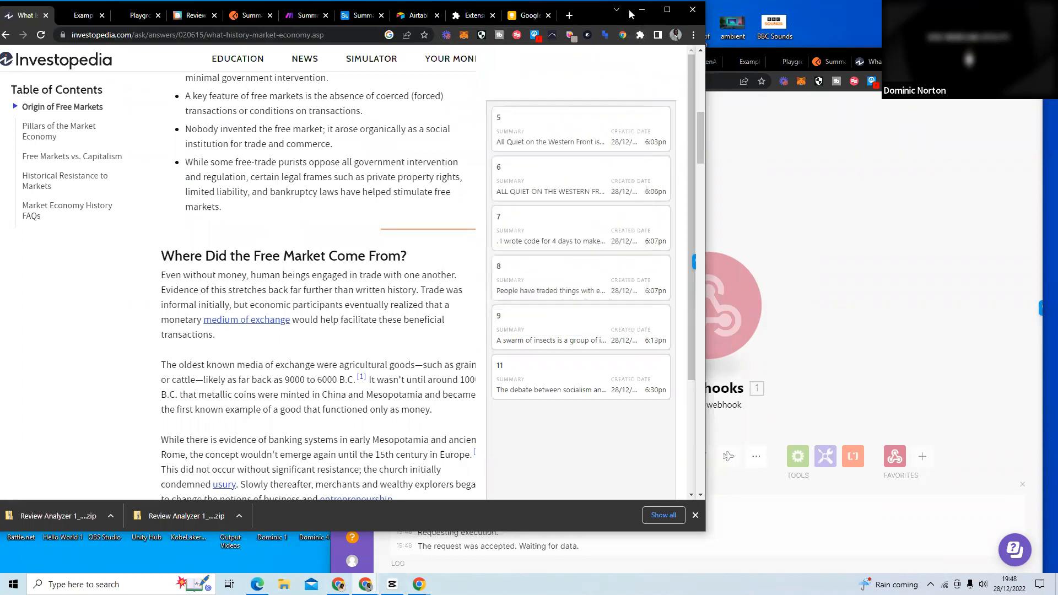
Switch to the Review Analyzer project in Bildr and inspect the actions of the Set Text flow.
{"action": "left_click_drag", "start_coordinate": [588, 12], "coordinate": [637, 23]}
{"action": "left_click", "coordinate": [579, 27]}
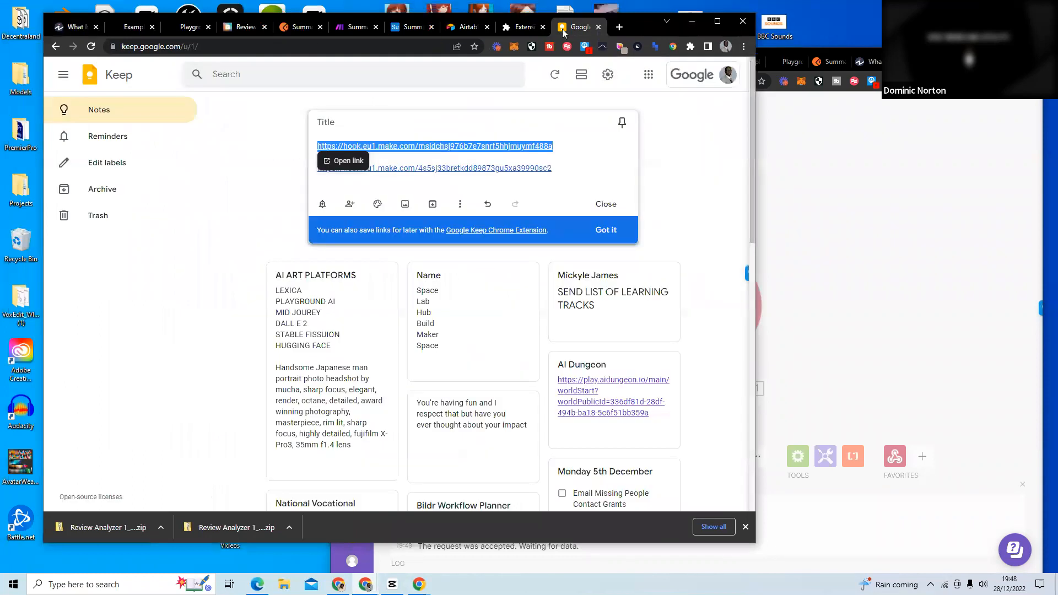
{"action": "left_click", "coordinate": [240, 28]}
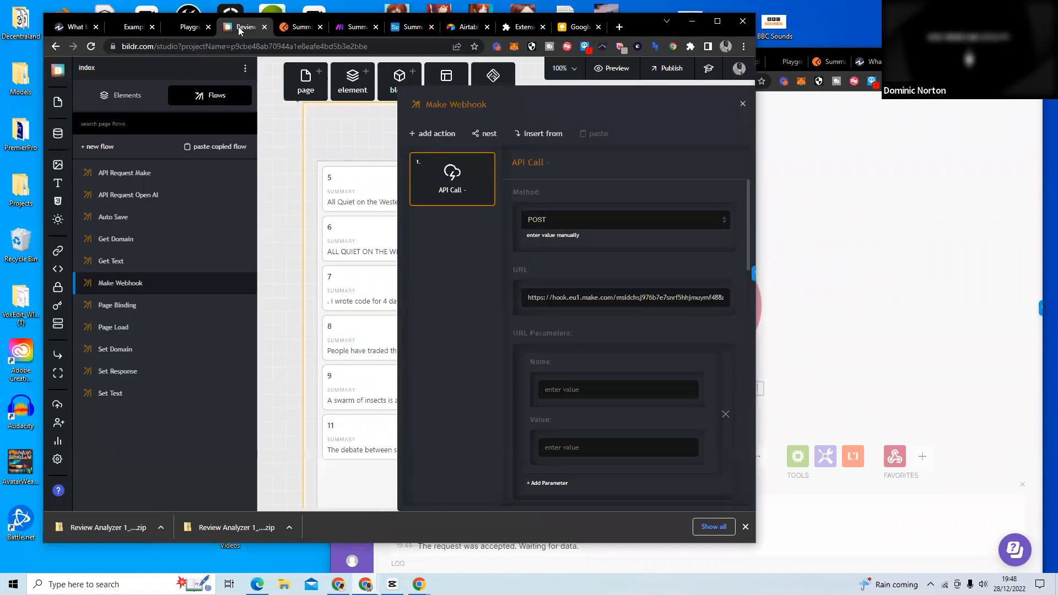
{"action": "left_click", "coordinate": [717, 21]}
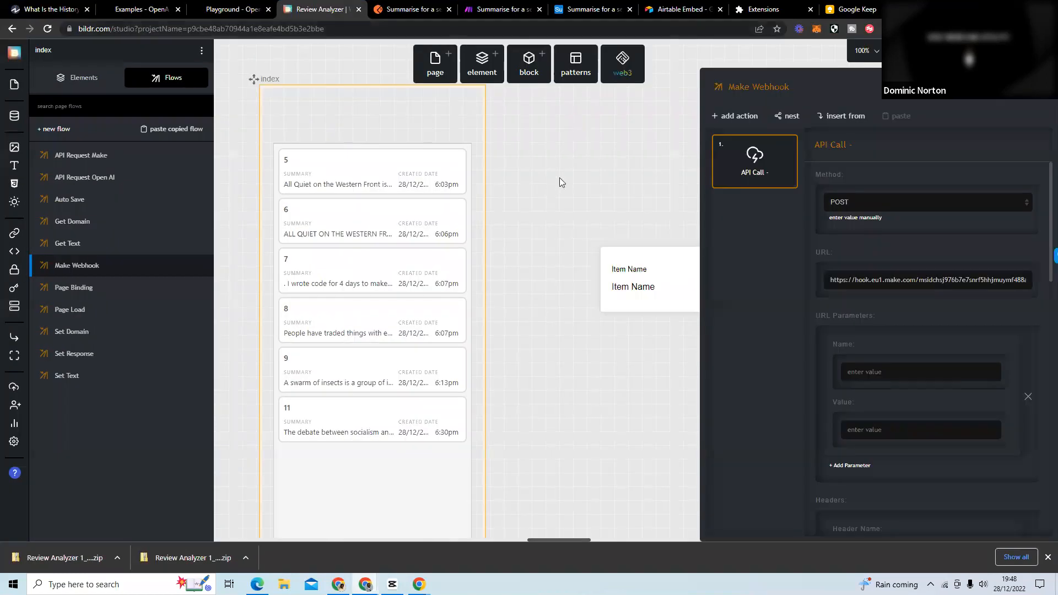
{"action": "left_click", "coordinate": [560, 178]}
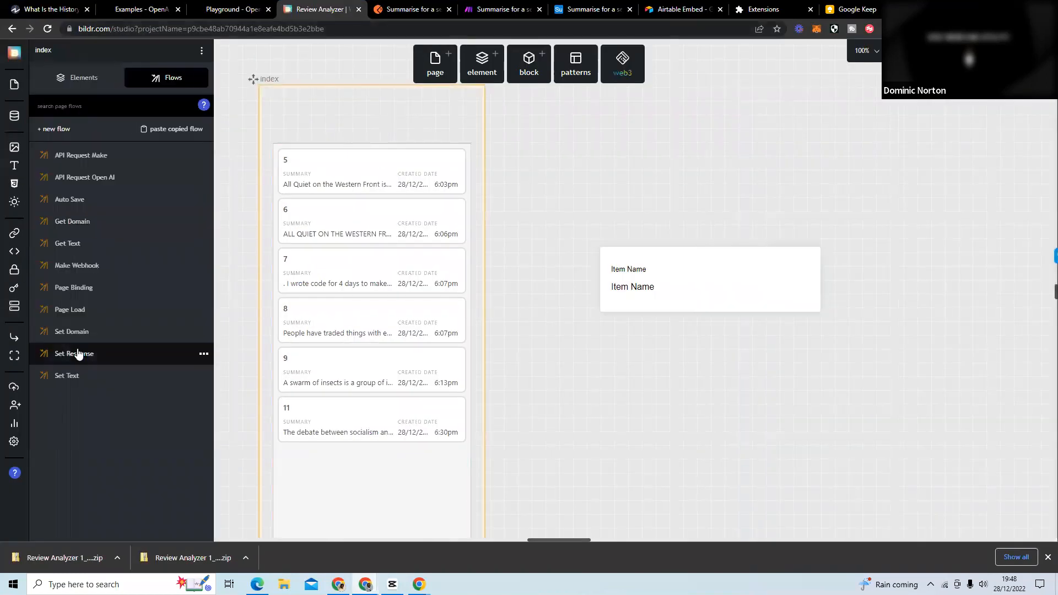
{"action": "left_click", "coordinate": [150, 380]}
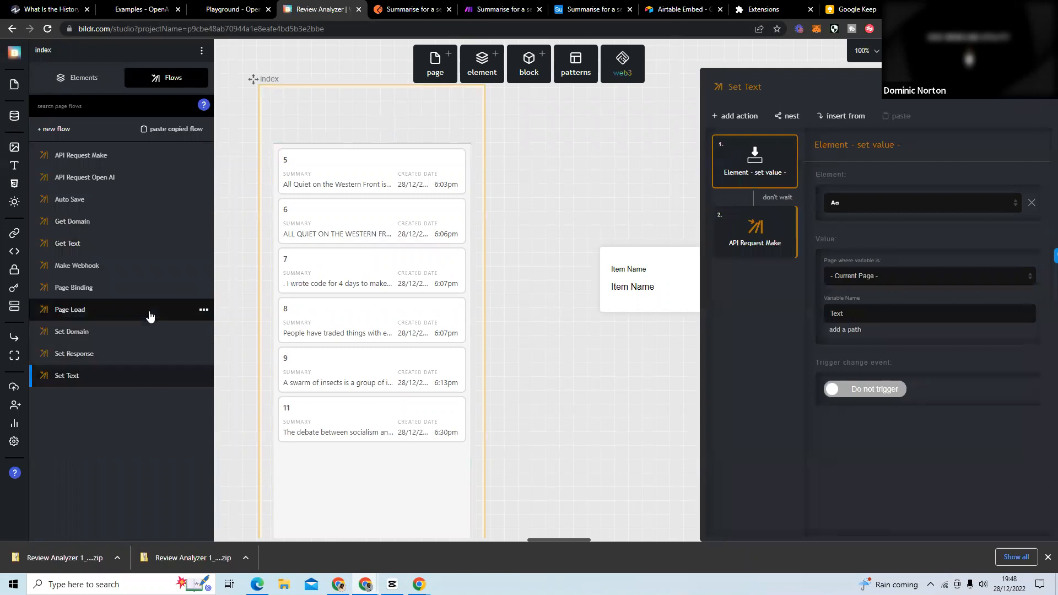
{"action": "left_click", "coordinate": [1020, 8]}
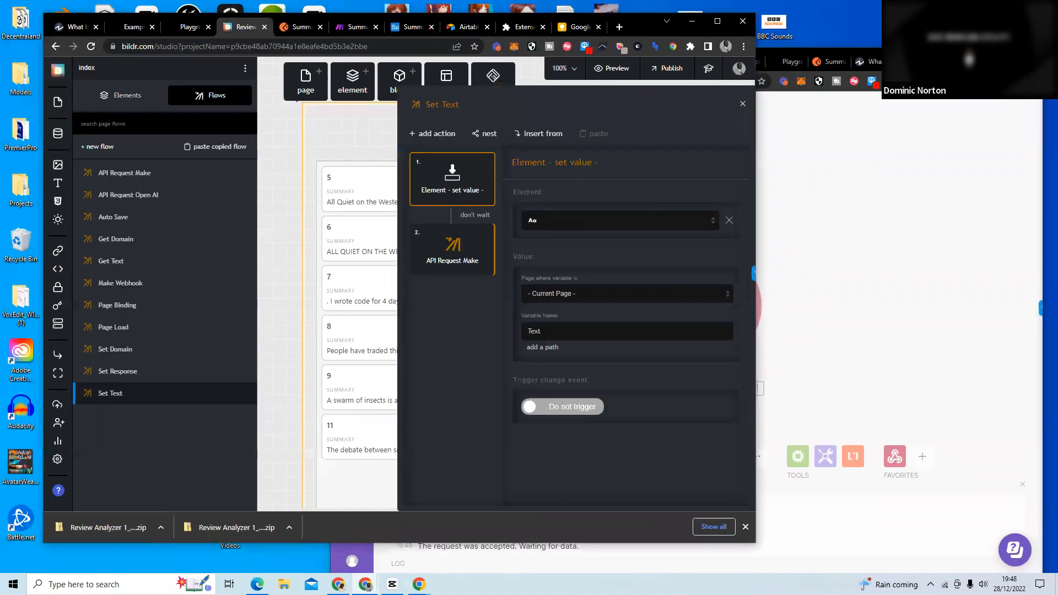
Inspect the Webhooks and Tools module settings of the "Summarise for a second grader bildr test" scenario in Make.
{"action": "left_click", "coordinate": [884, 190]}
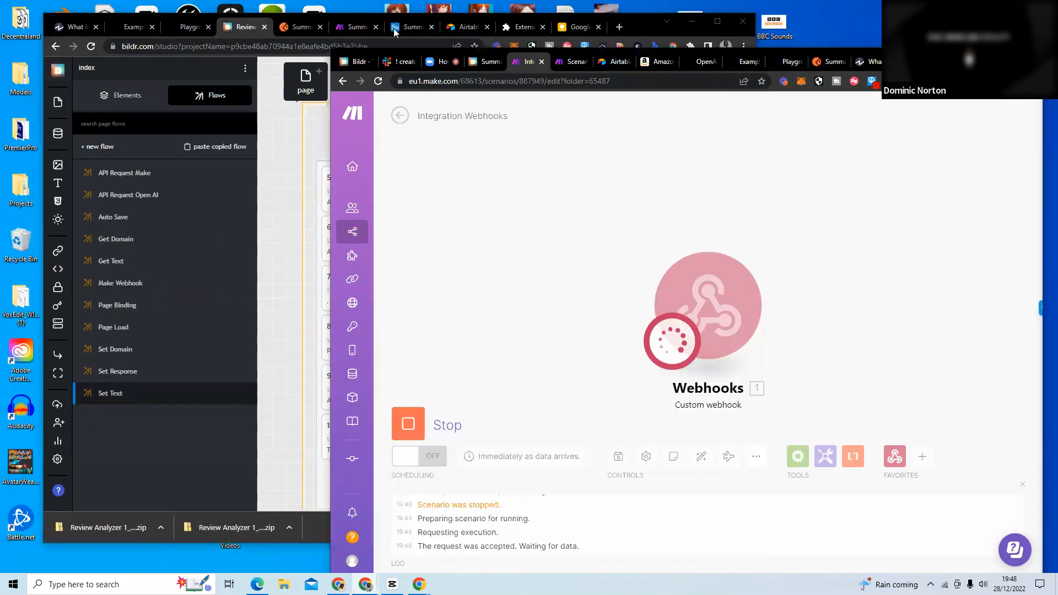
{"action": "left_click", "coordinate": [650, 23]}
{"action": "left_click", "coordinate": [353, 27]}
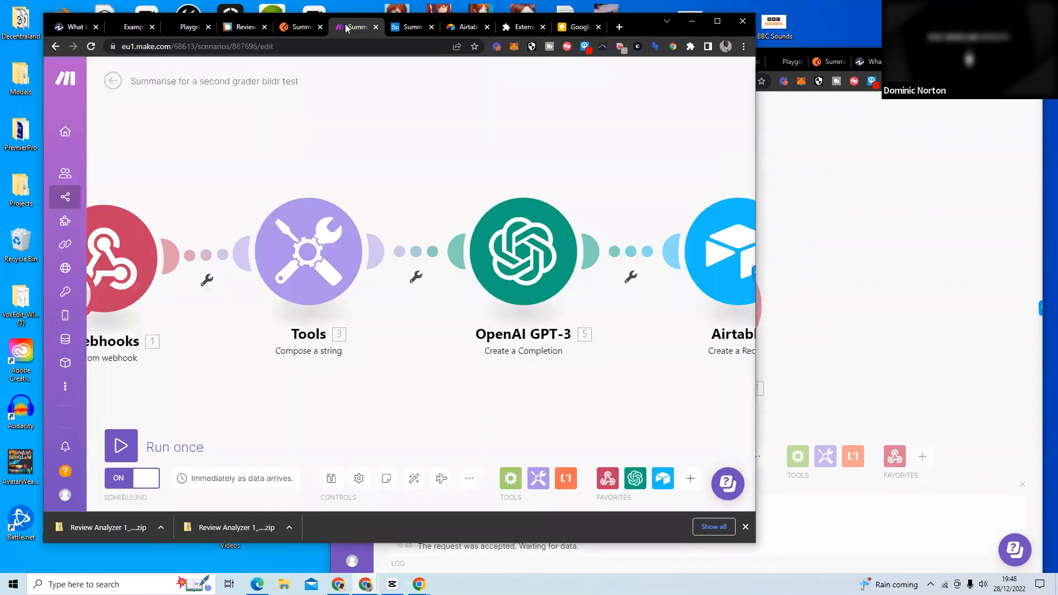
{"action": "left_click", "coordinate": [716, 22]}
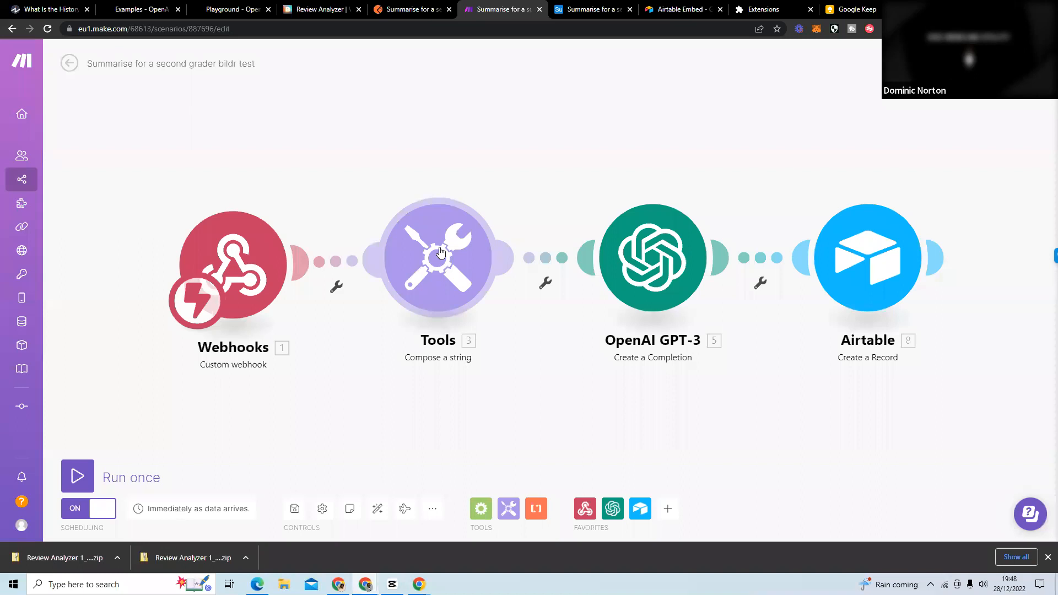
{"action": "left_click", "coordinate": [238, 243]}
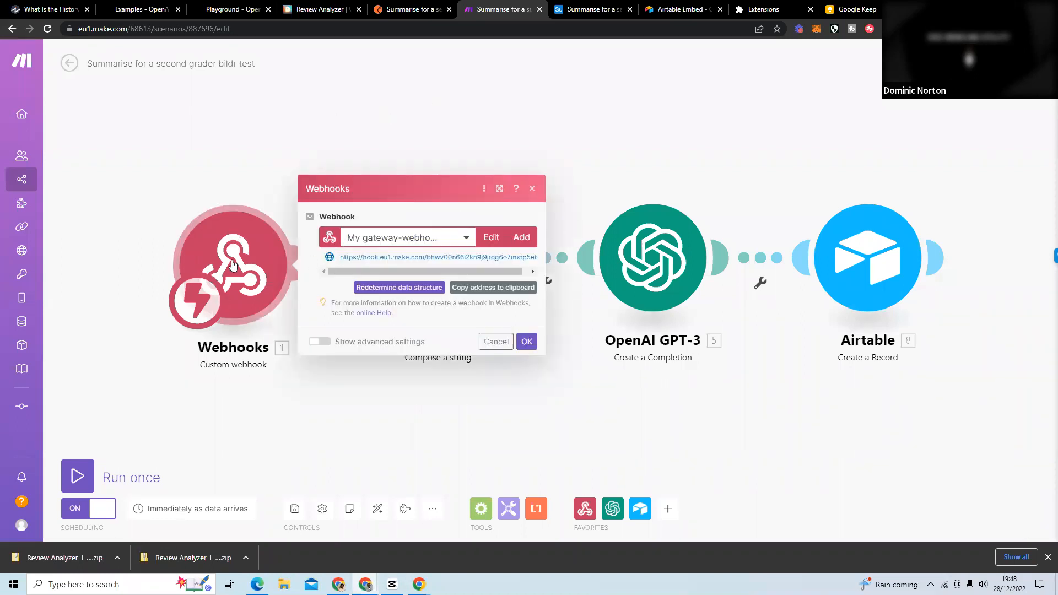
{"action": "left_click", "coordinate": [532, 188]}
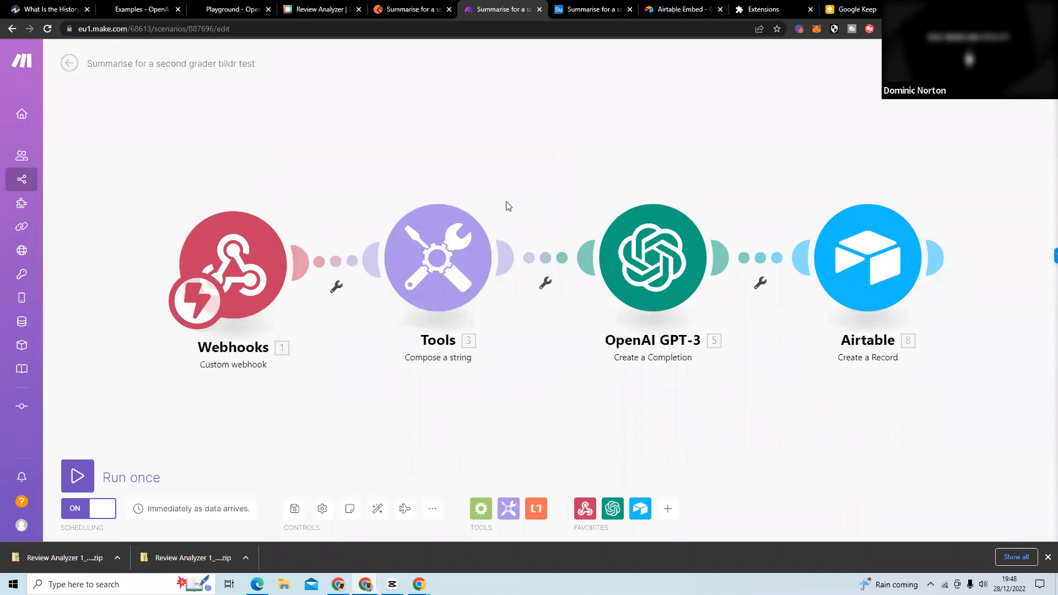
{"action": "left_click", "coordinate": [447, 252]}
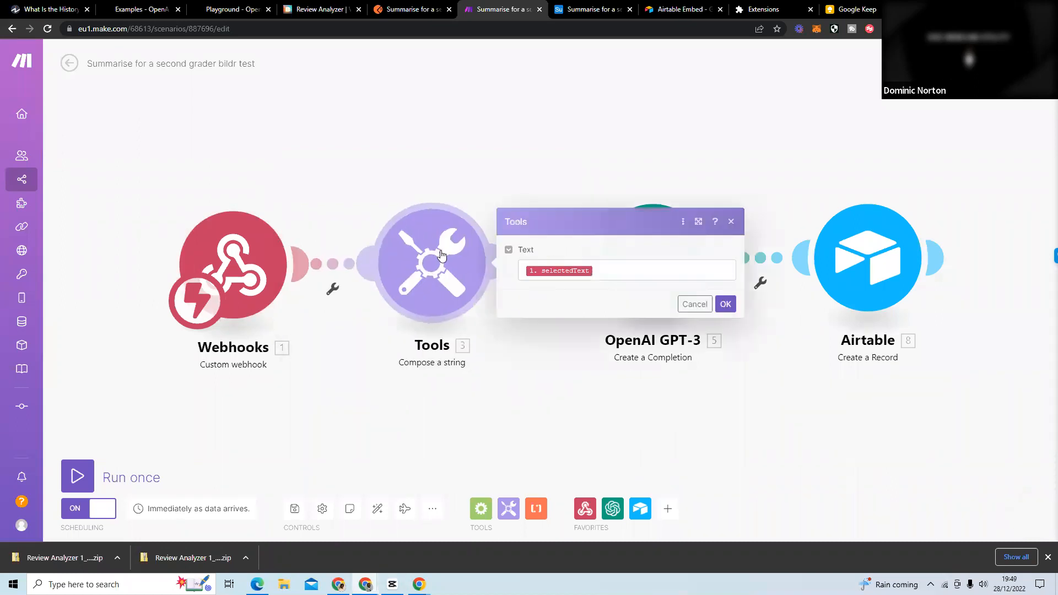
{"action": "left_click", "coordinate": [232, 257]}
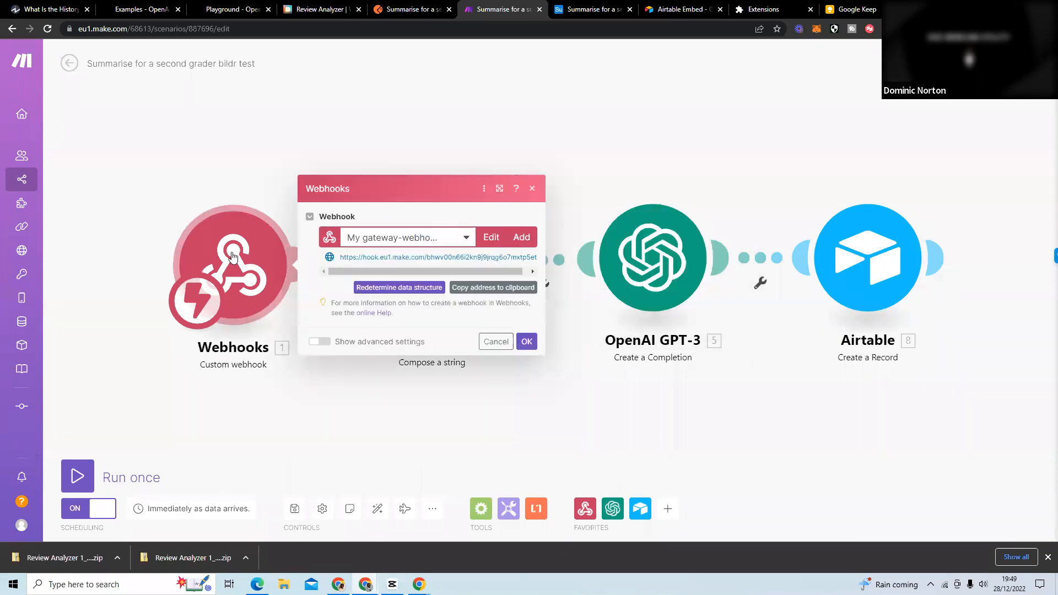
{"action": "left_click", "coordinate": [439, 135]}
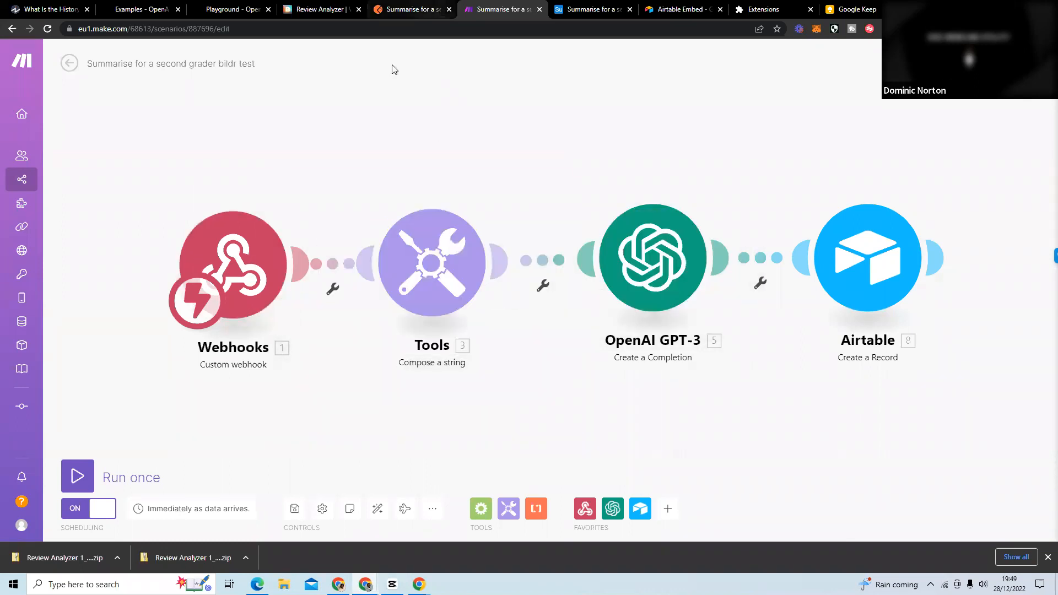
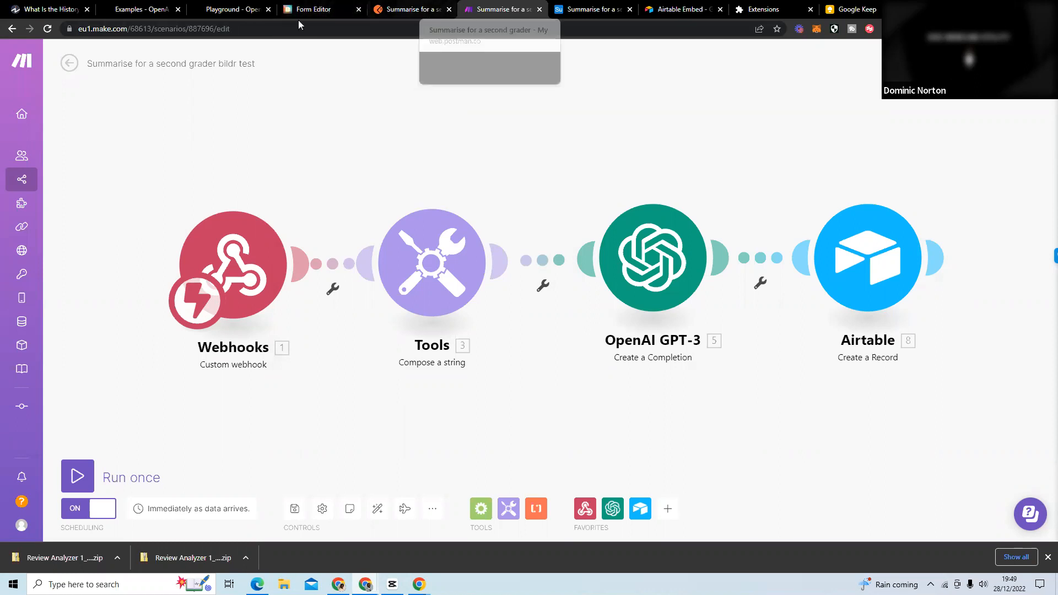
Close the Postman page and switch to the Review Analyzer project in Bildr.
{"action": "left_click", "coordinate": [323, 13]}
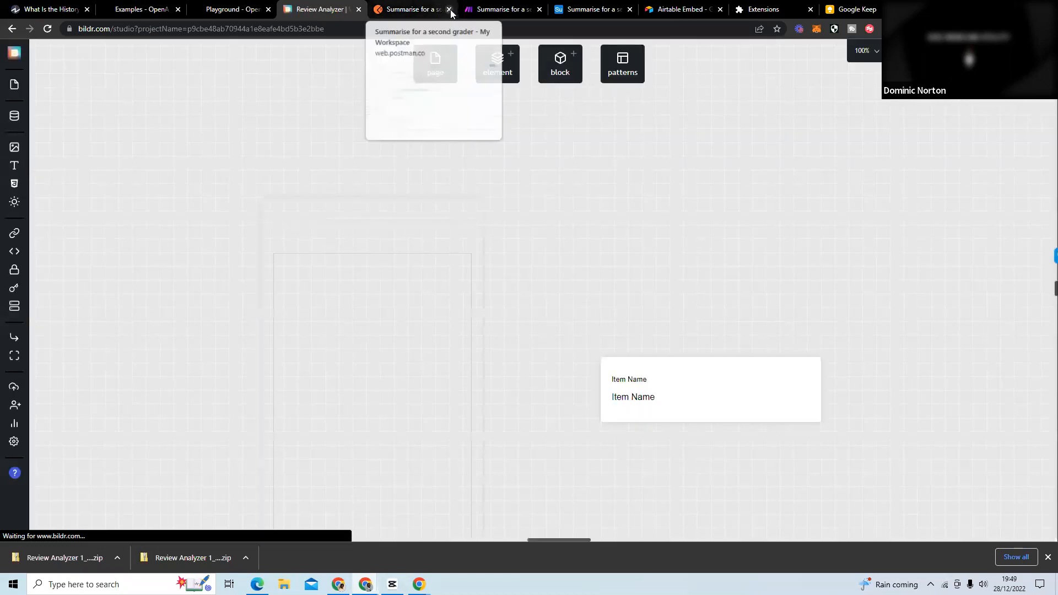
{"action": "left_click", "coordinate": [450, 10]}
{"action": "left_click", "coordinate": [583, 91]}
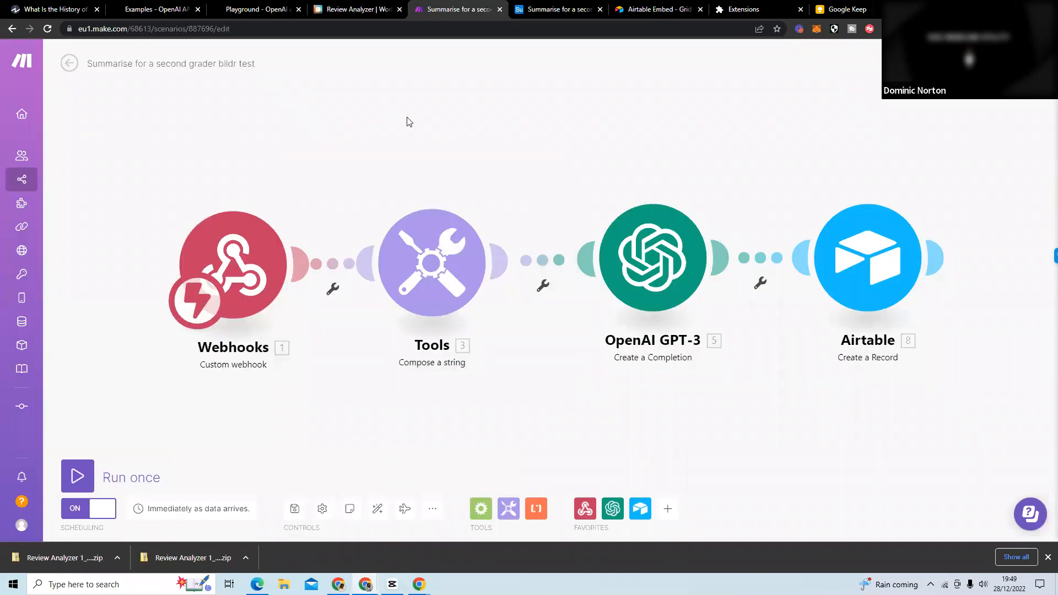
{"action": "left_click", "coordinate": [358, 11]}
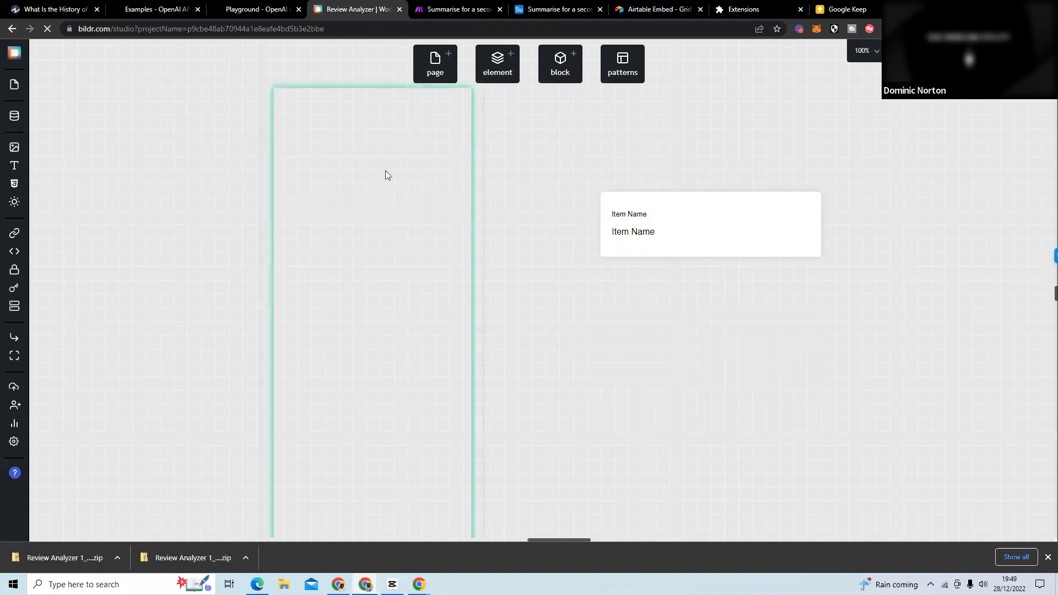
Set the inline display of the Hello Chrome heading on the index page to block.
{"action": "left_click", "coordinate": [276, 146]}
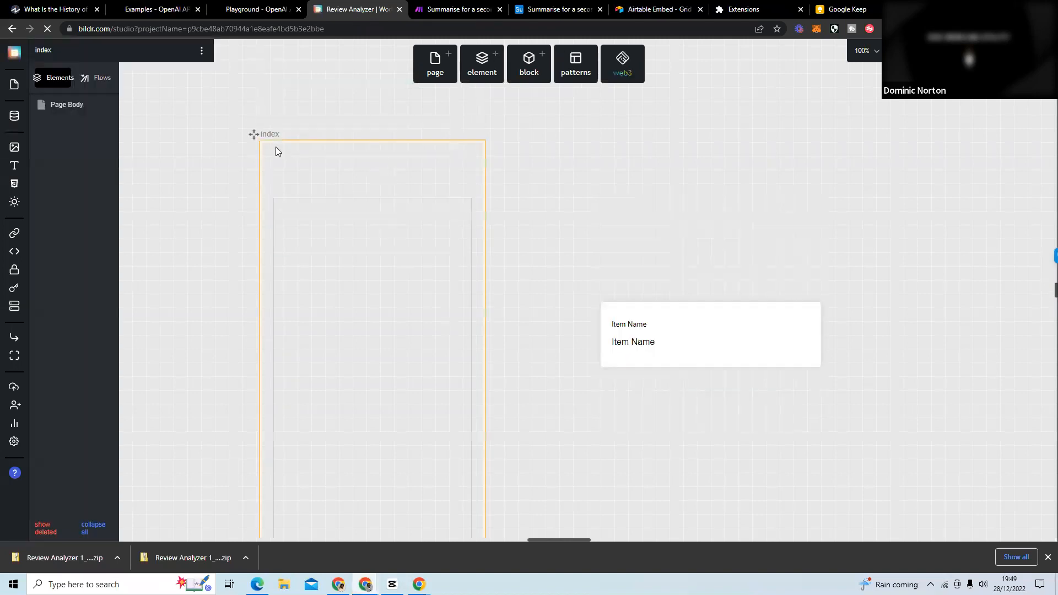
{"action": "left_click", "coordinate": [164, 147]}
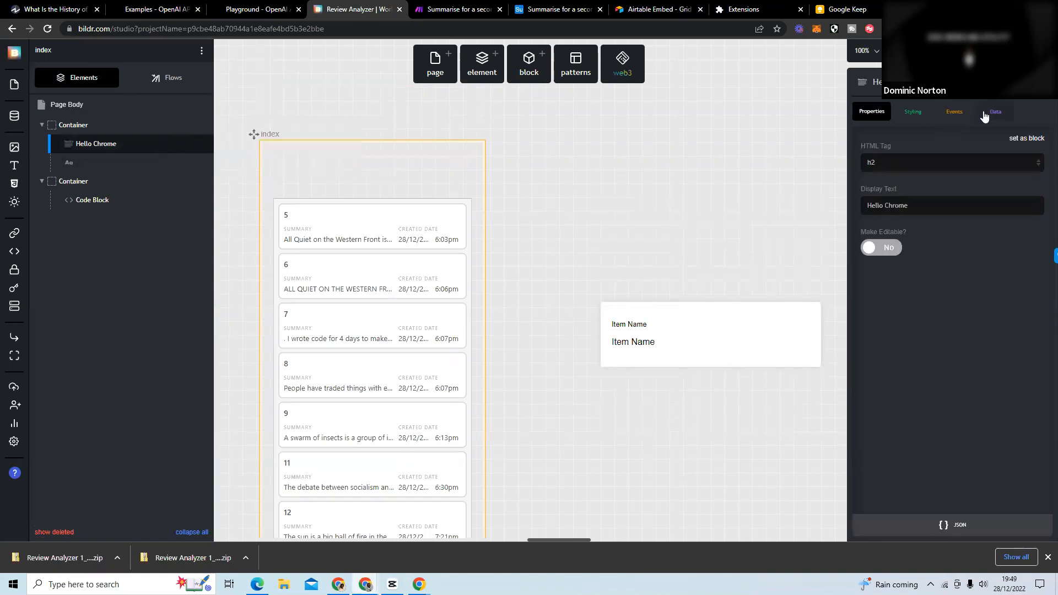
{"action": "left_click", "coordinate": [919, 112]}
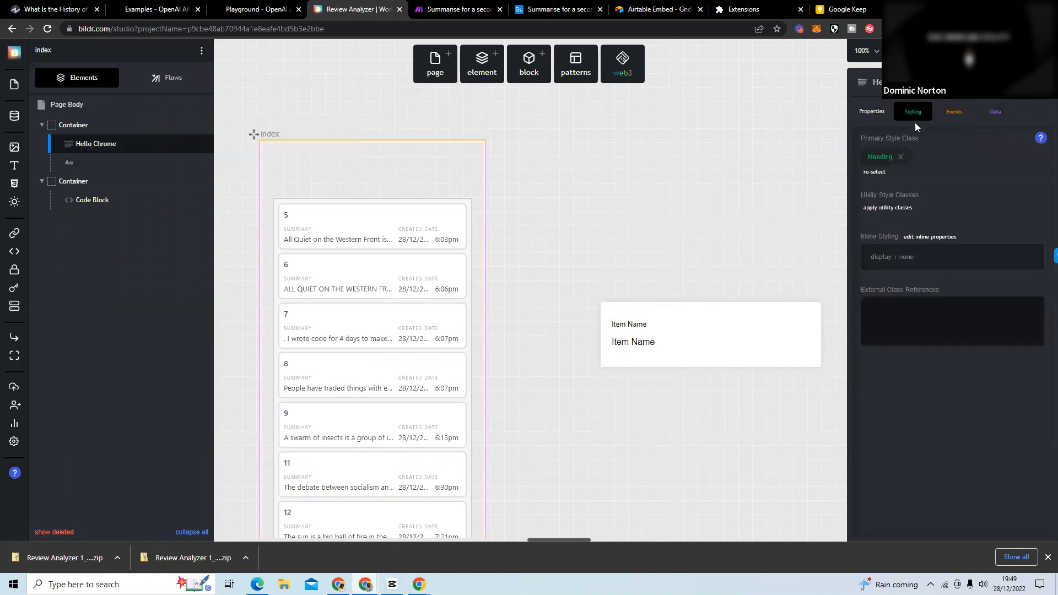
{"action": "left_click", "coordinate": [903, 261]}
{"action": "left_click", "coordinate": [936, 198]}
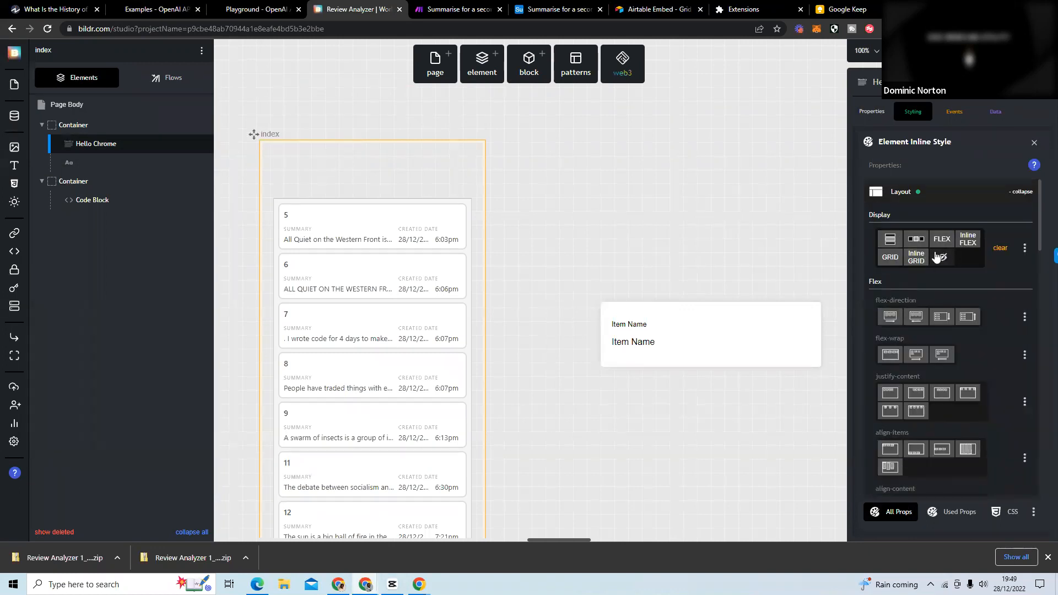
{"action": "left_click", "coordinate": [901, 243]}
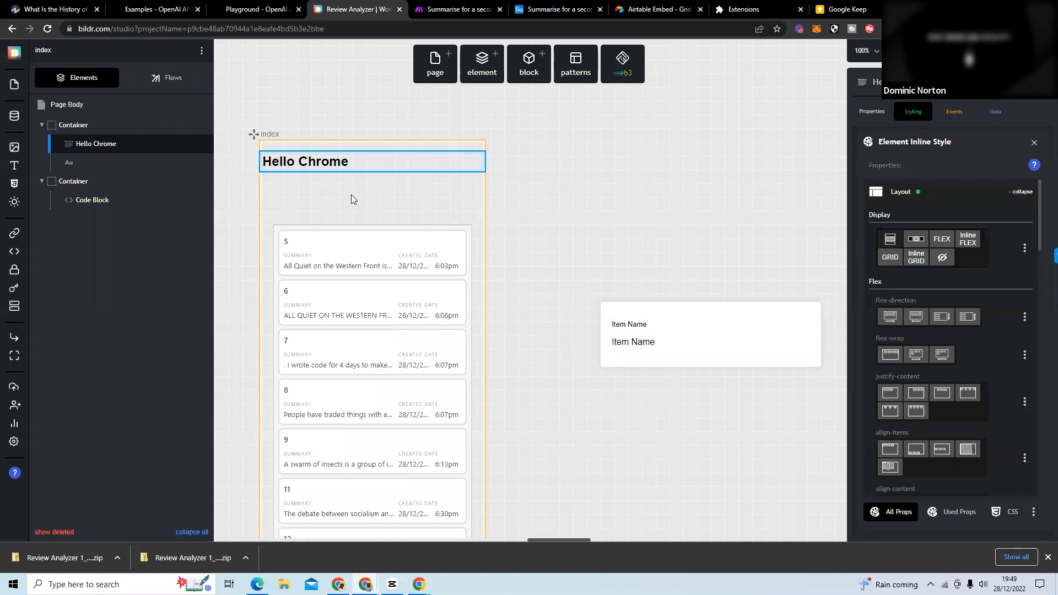
Set the inline display of the empty text element below the Hello Chrome heading to block.
{"action": "left_click", "coordinate": [114, 162]}
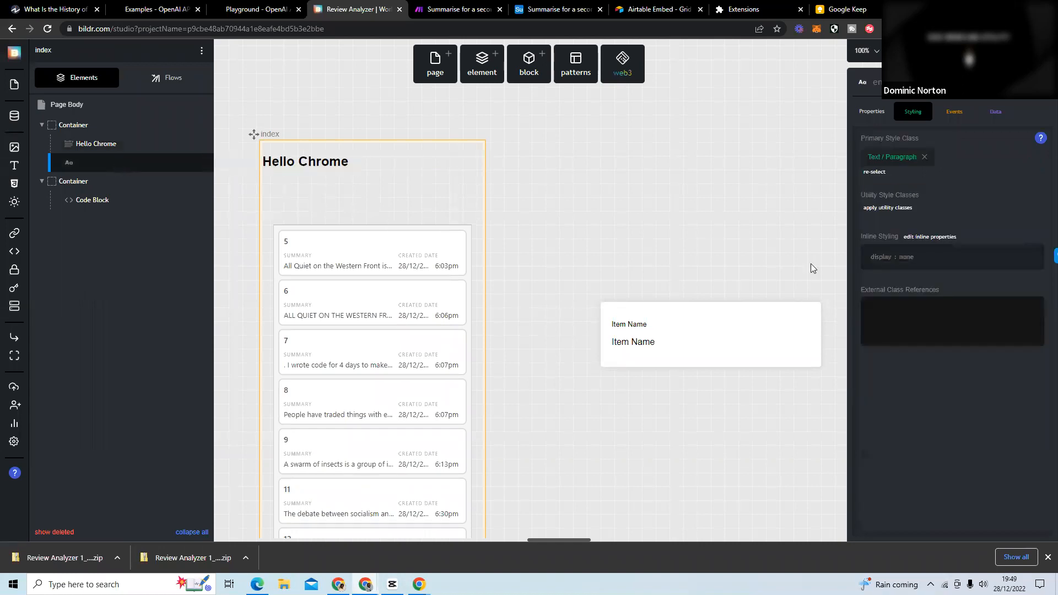
{"action": "left_click", "coordinate": [884, 259]}
{"action": "left_click", "coordinate": [904, 197]}
{"action": "left_click", "coordinate": [891, 239]}
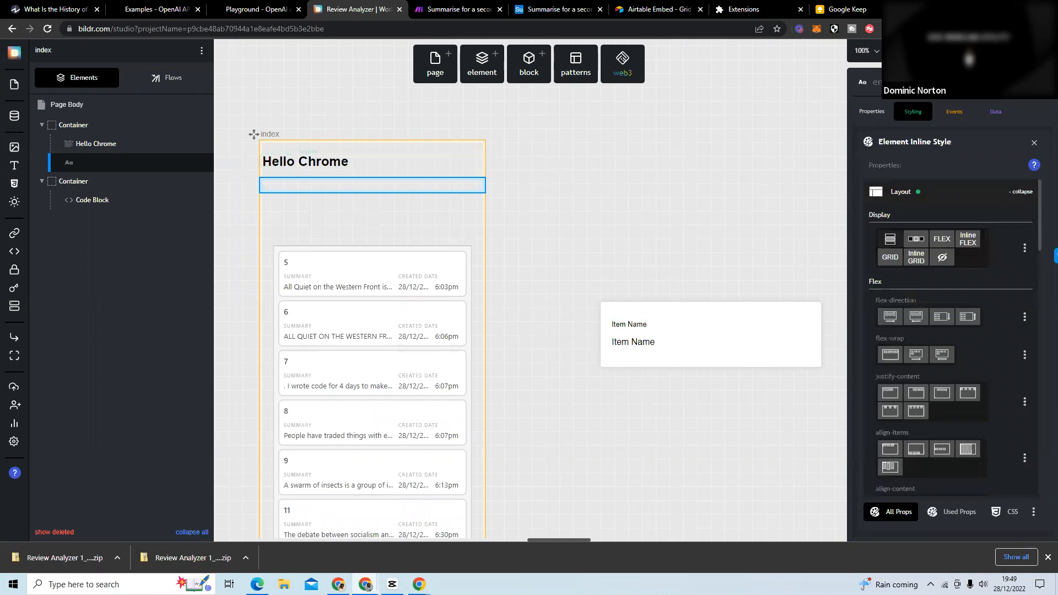
Publish the Review Analyzer project from Development to Test.
{"action": "left_click", "coordinate": [965, 51]}
{"action": "left_click", "coordinate": [927, 144]}
{"action": "left_click", "coordinate": [497, 197]}
{"action": "left_click", "coordinate": [494, 196]}
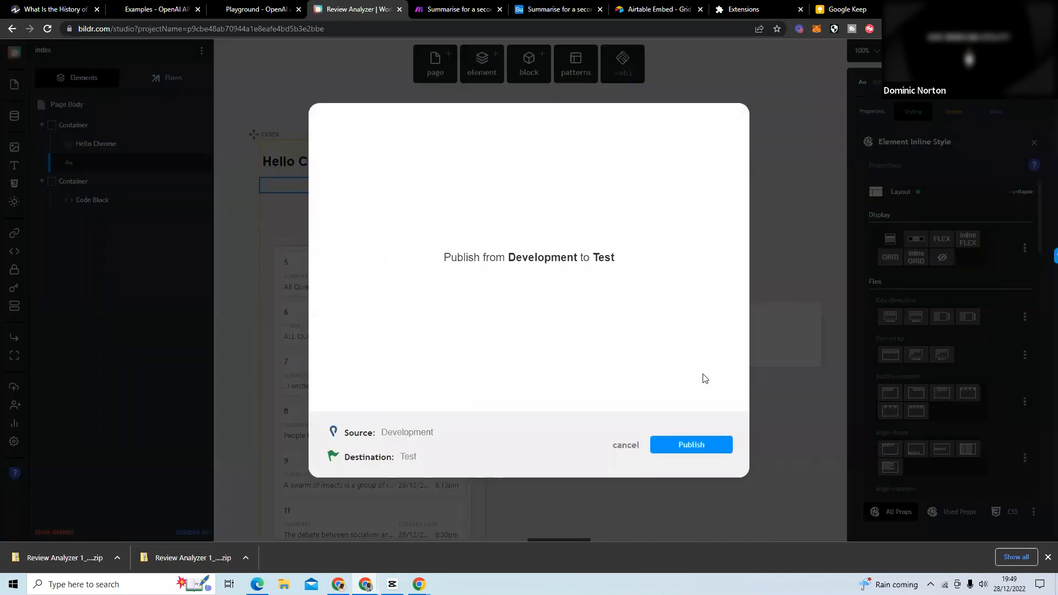
{"action": "left_click", "coordinate": [709, 438]}
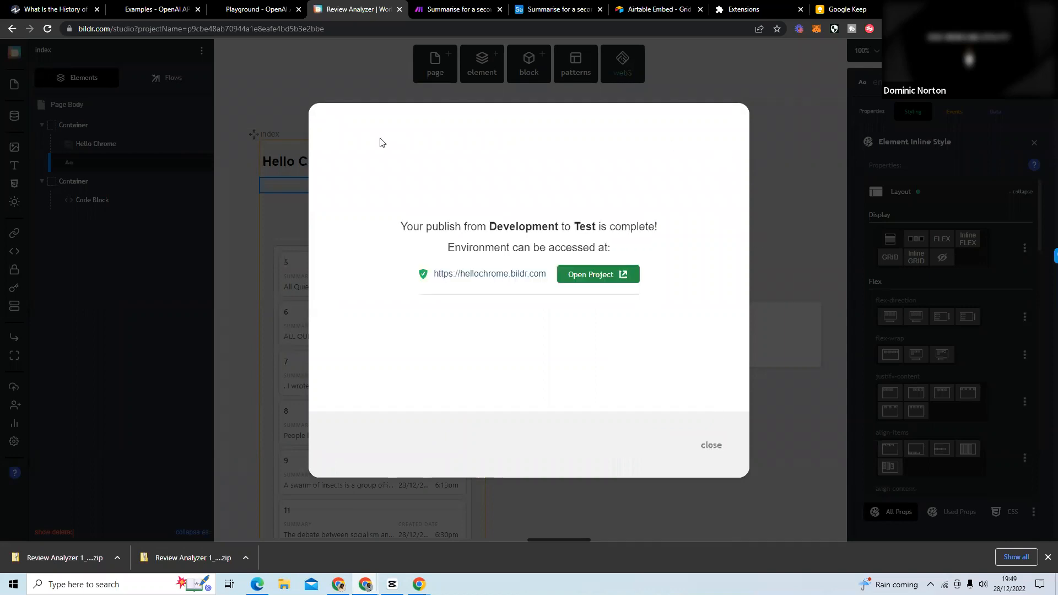
Remove the Review Analyzer 1 and How I Built This extensions from Chrome.
{"action": "left_click", "coordinate": [72, 14]}
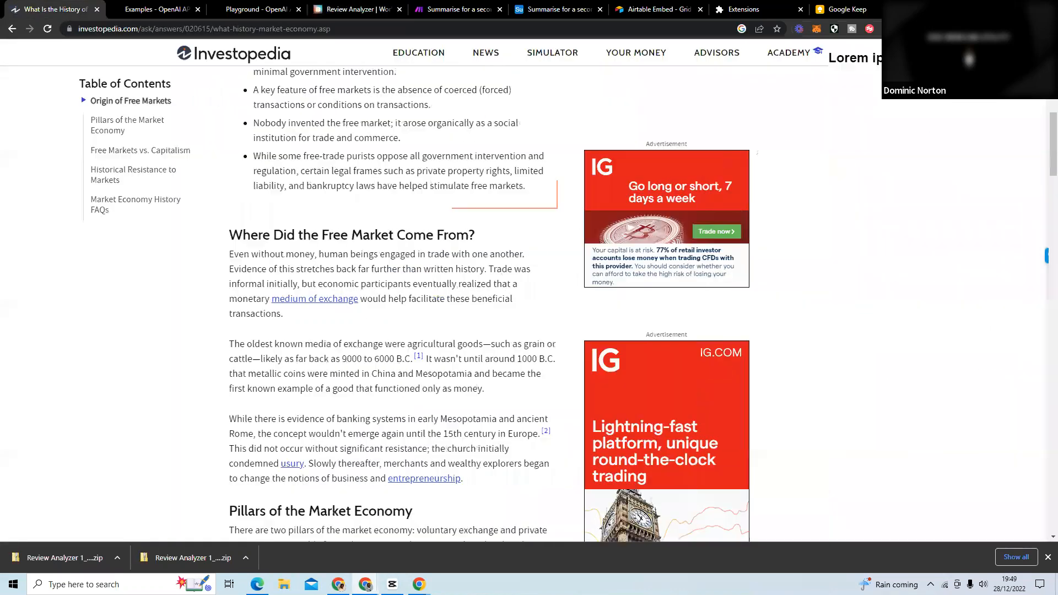
{"action": "left_click", "coordinate": [994, 28]}
{"action": "scroll", "coordinate": [932, 246], "scroll_direction": "down", "scroll_amount": 1}
{"action": "left_click", "coordinate": [900, 317]}
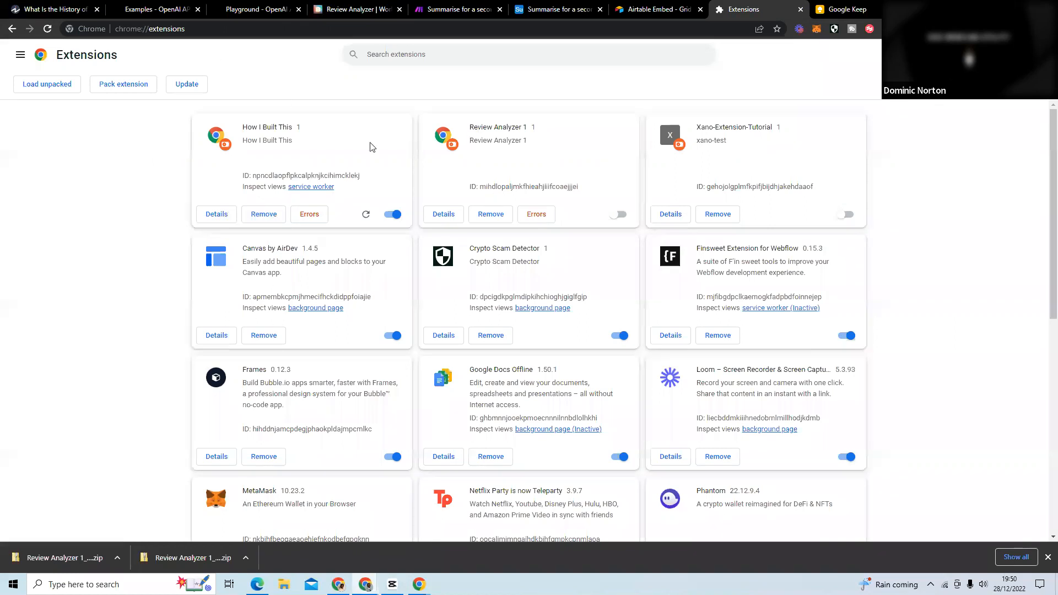
{"action": "left_click", "coordinate": [490, 214]}
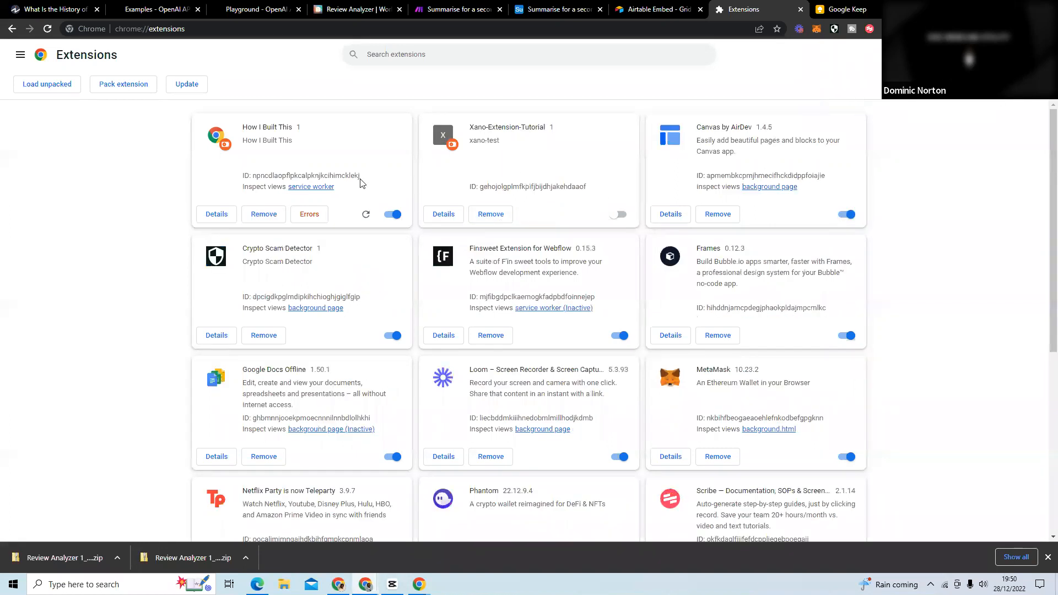
{"action": "left_click", "coordinate": [263, 214]}
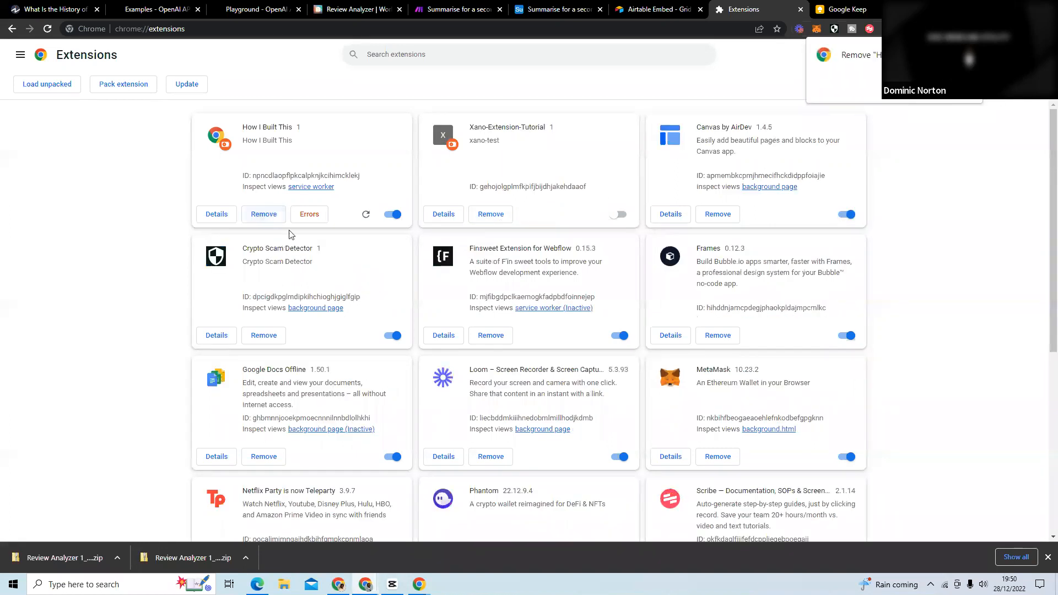
{"action": "left_click", "coordinate": [912, 97]}
{"action": "left_click", "coordinate": [49, 92]}
{"action": "left_click", "coordinate": [695, 8]}
Return to Bildr and export the Review Analyzer 1 page as a Chrome extension with its existing settings.
{"action": "left_click", "coordinate": [340, 10]}
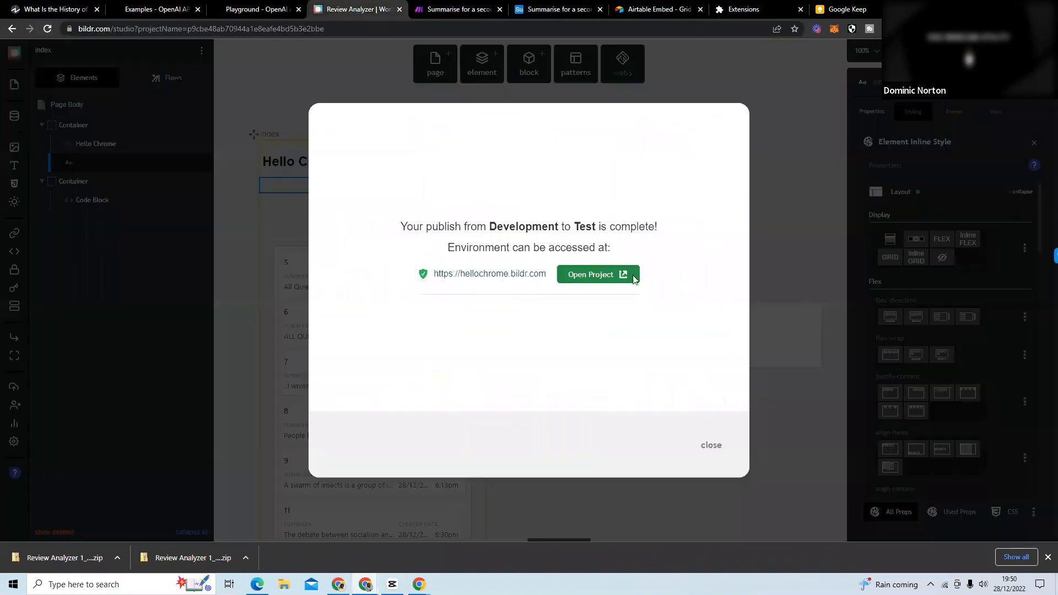
{"action": "left_click", "coordinate": [712, 444]}
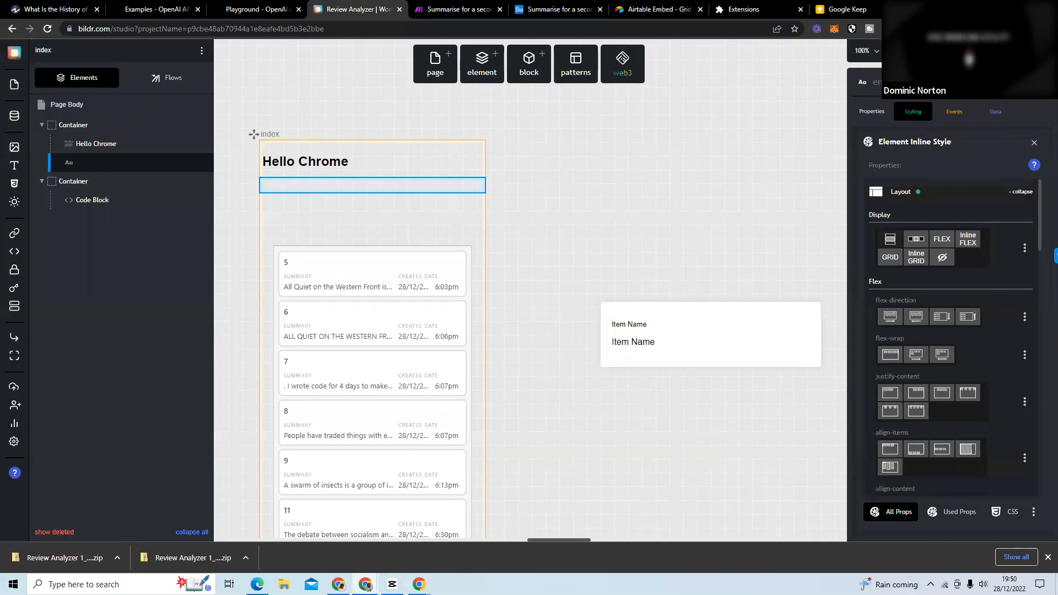
{"action": "left_click", "coordinate": [962, 51]}
{"action": "left_click", "coordinate": [904, 181]}
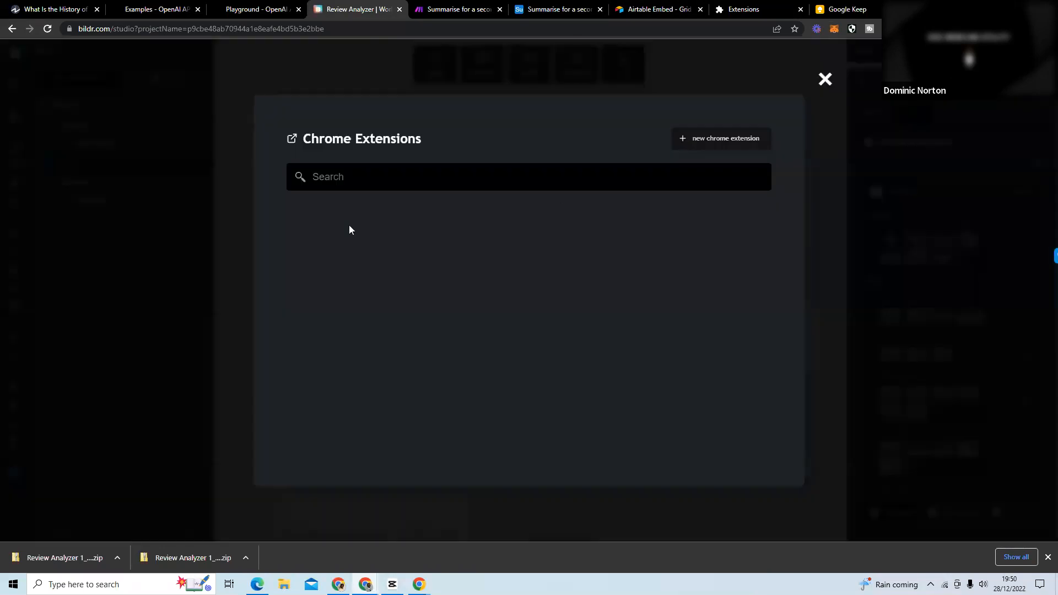
{"action": "left_click", "coordinate": [425, 224]}
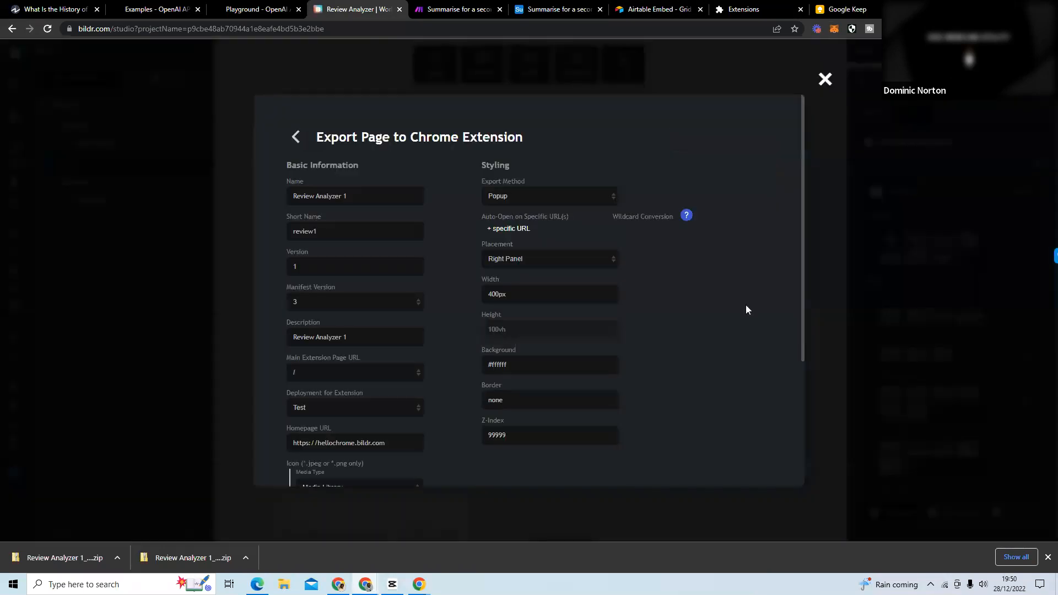
{"action": "scroll", "coordinate": [747, 309], "scroll_direction": "down", "scroll_amount": 4}
{"action": "left_click", "coordinate": [513, 442]}
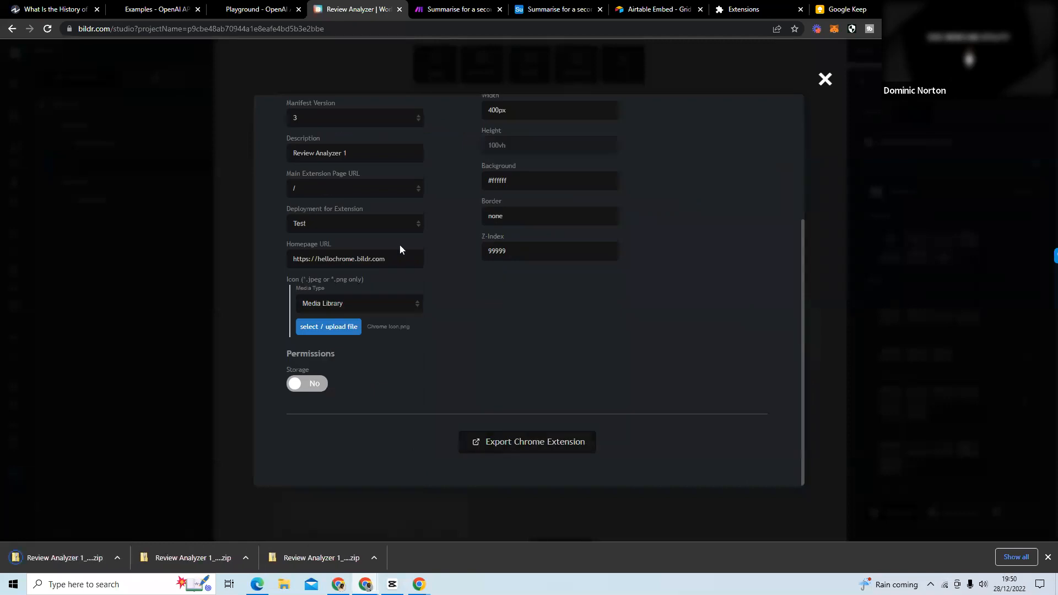
Extract the downloaded Review Analyzer 1_extension_1 (3) archive into the Downloads folder and close the file windows.
{"action": "left_click", "coordinate": [66, 551]}
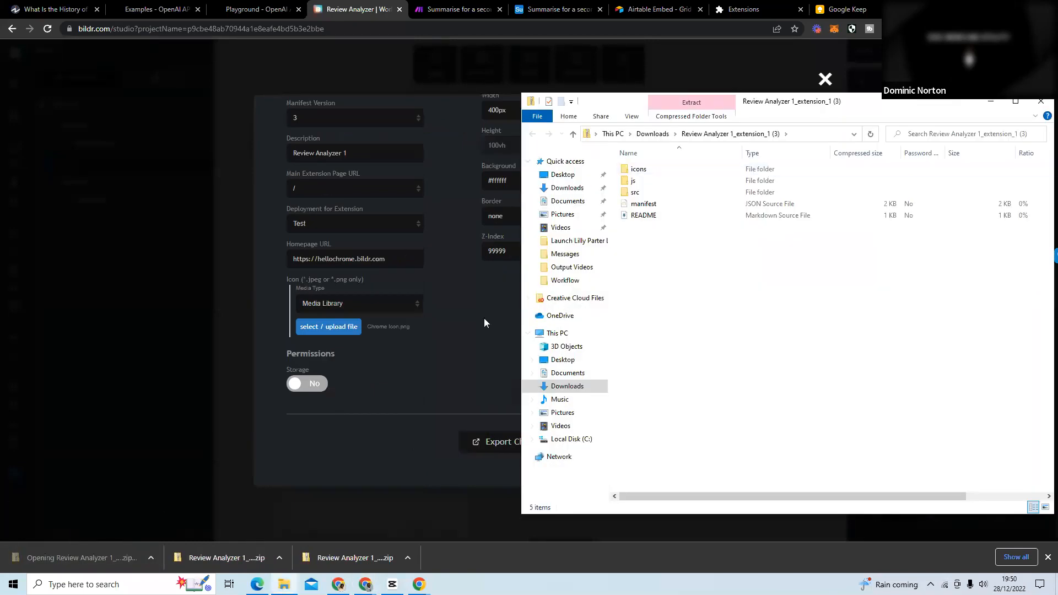
{"action": "left_click", "coordinate": [654, 134]}
{"action": "right_click", "coordinate": [669, 181]}
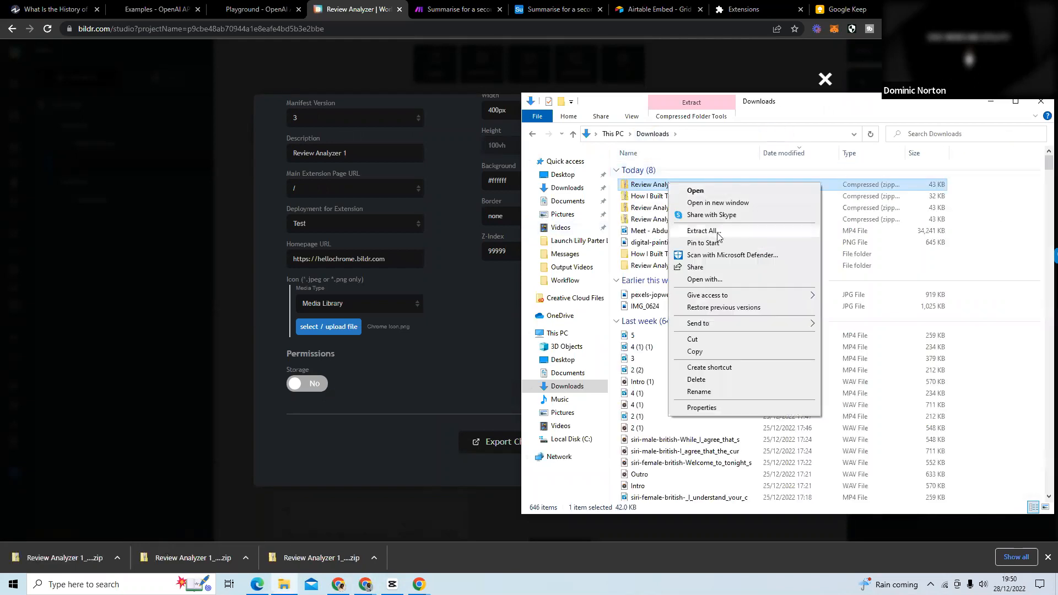
{"action": "left_click", "coordinate": [728, 231]}
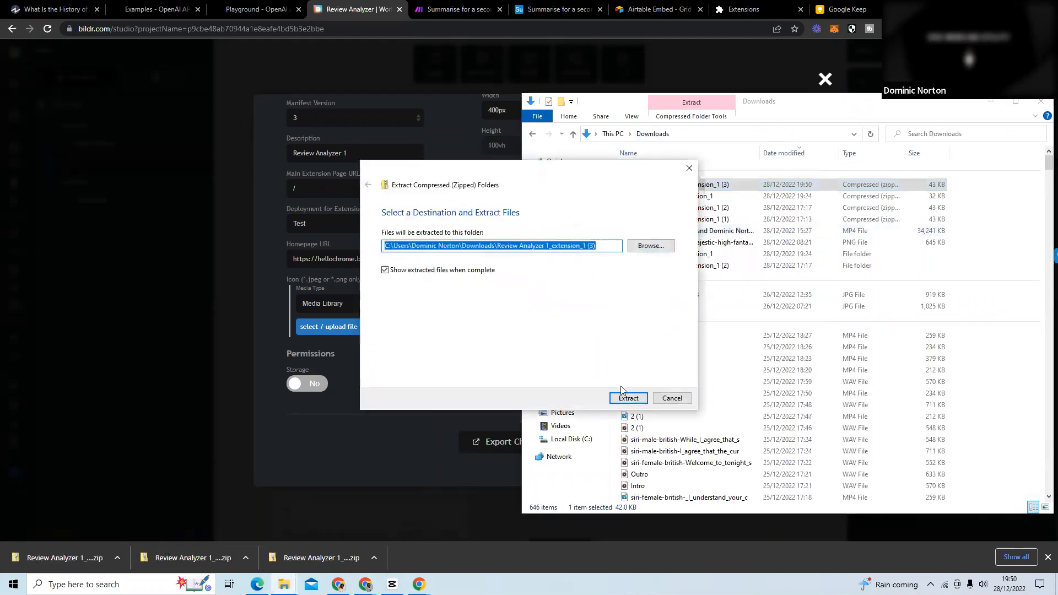
{"action": "left_click", "coordinate": [627, 397]}
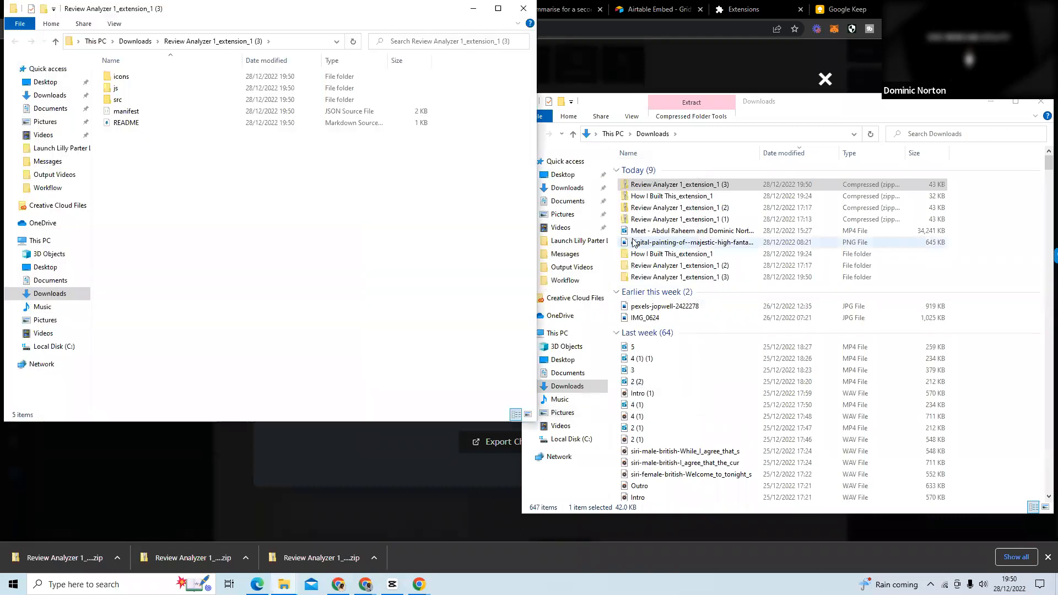
{"action": "left_click", "coordinate": [1041, 102]}
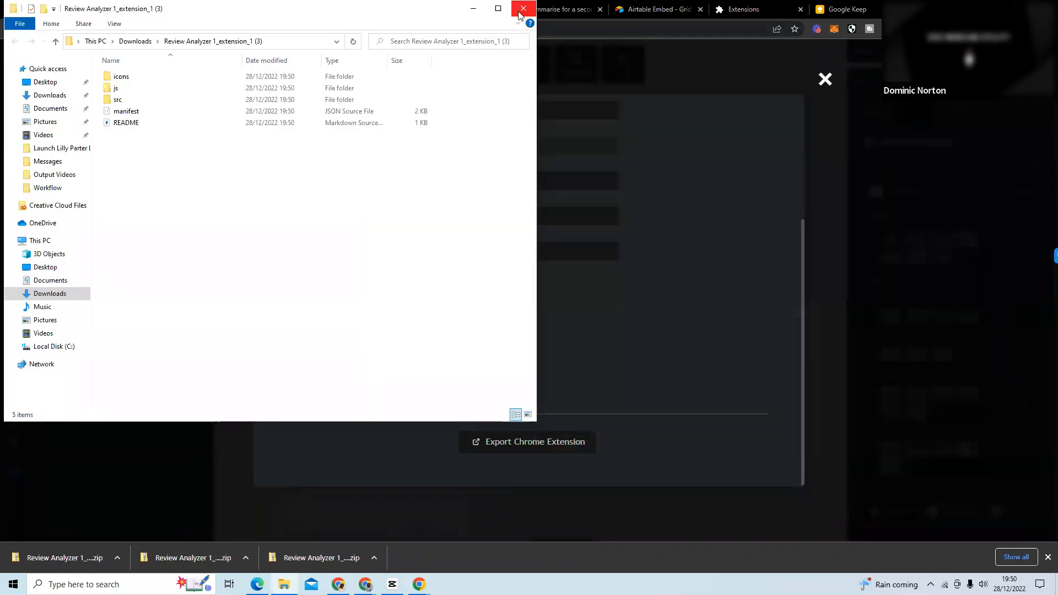
{"action": "left_click", "coordinate": [523, 8]}
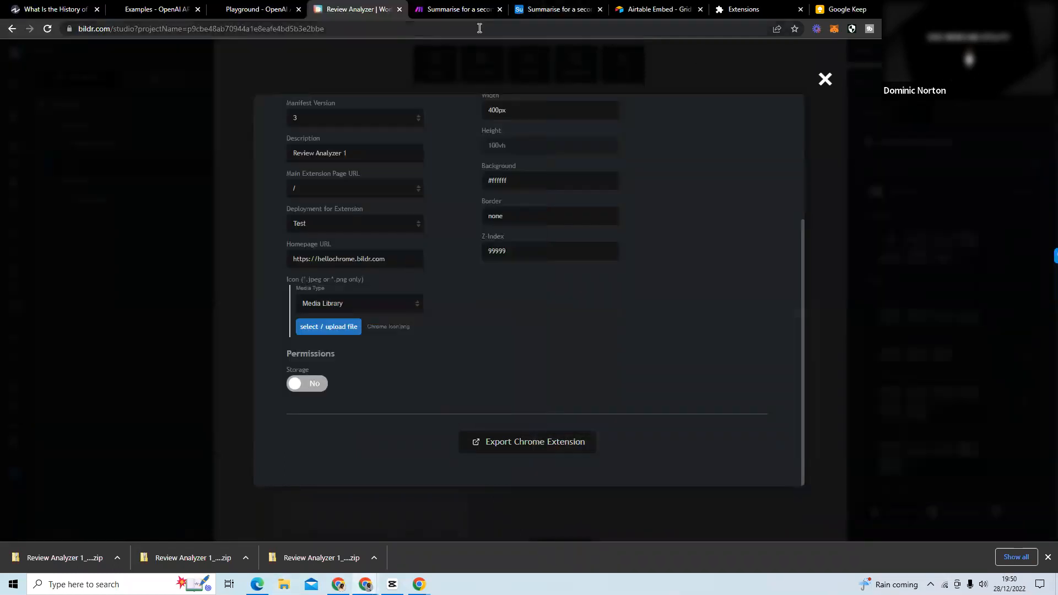
Load the unpacked Review Analyzer 1_extension_1 (3) folder from Downloads as a Chrome extension.
{"action": "left_click", "coordinate": [747, 9]}
{"action": "left_click", "coordinate": [62, 86]}
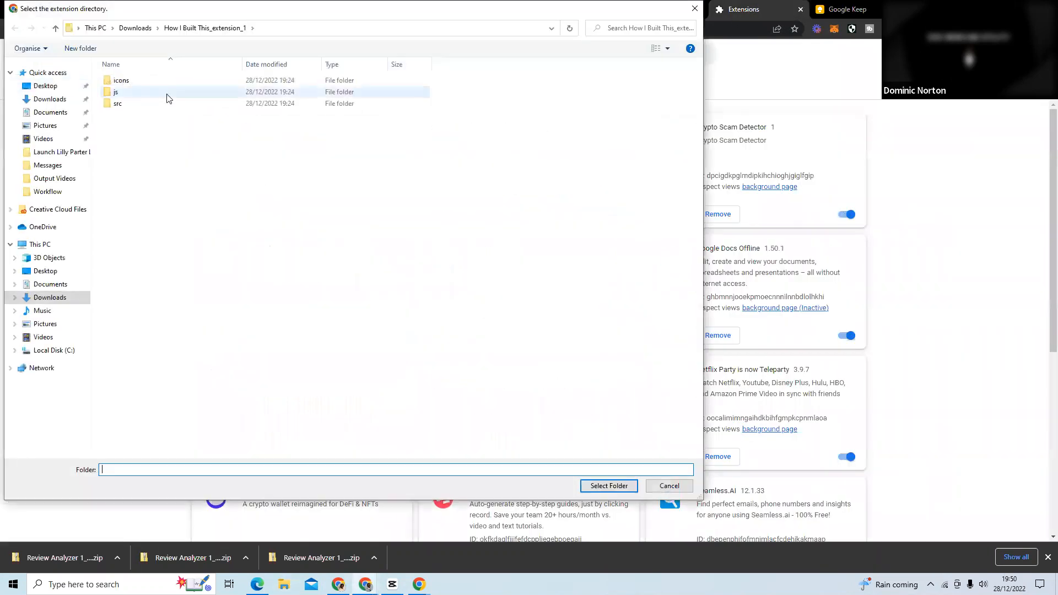
{"action": "left_click", "coordinate": [135, 30]}
{"action": "left_click", "coordinate": [129, 110]}
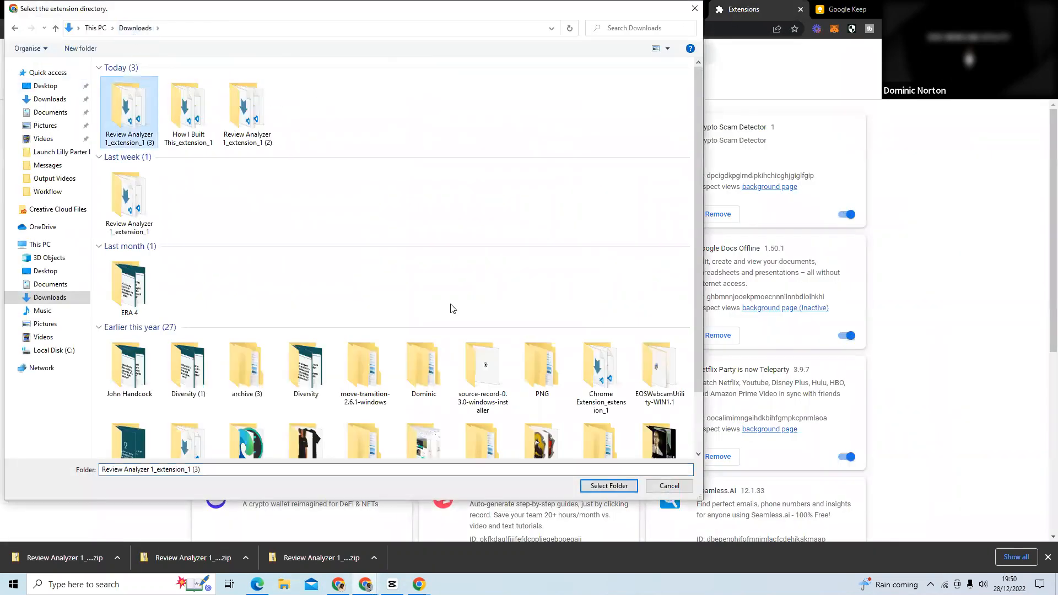
{"action": "left_click", "coordinate": [609, 486]}
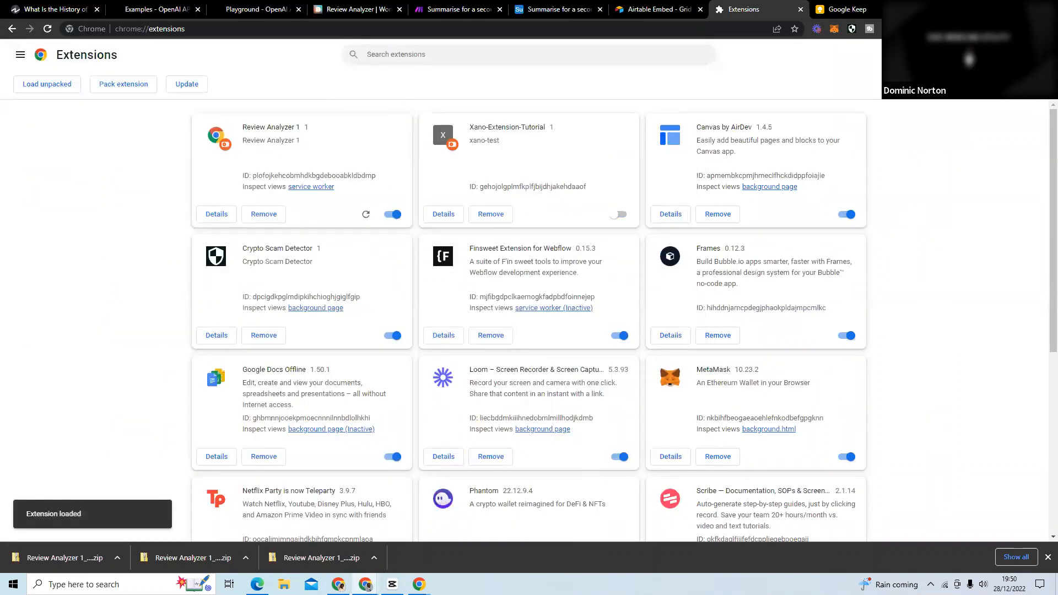
Pin the Review Analyzer 1 extension in Chrome.
{"action": "left_click", "coordinate": [887, 29]}
{"action": "scroll", "coordinate": [957, 182], "scroll_direction": "down", "scroll_amount": 2}
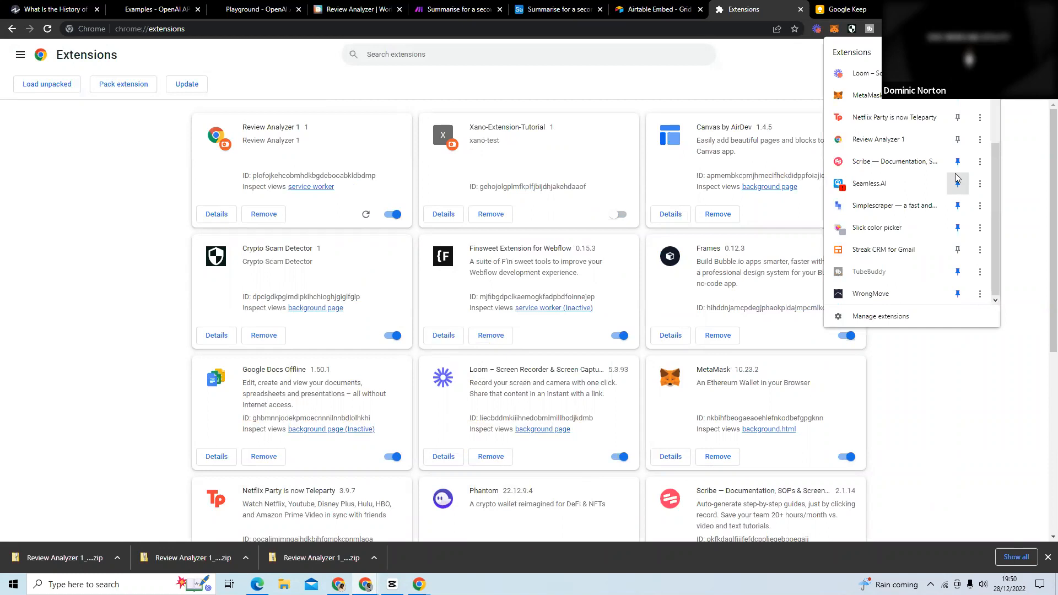
{"action": "left_click", "coordinate": [958, 140]}
{"action": "left_click", "coordinate": [1008, 129]}
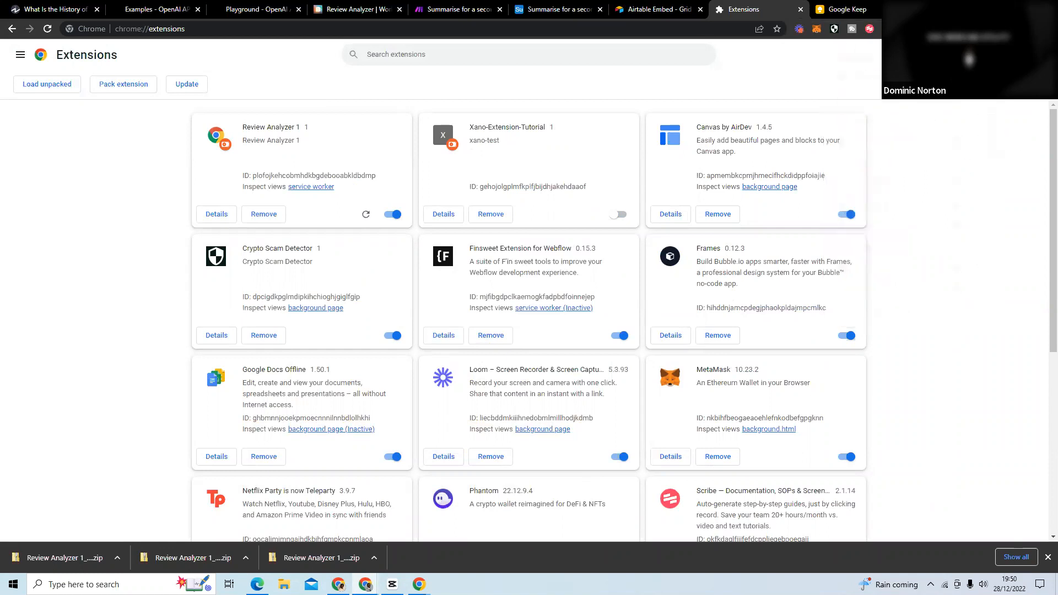
Reopen the Investopedia article on the history of the market economy in a new tab and close its old tab.
{"action": "left_click", "coordinate": [66, 10]}
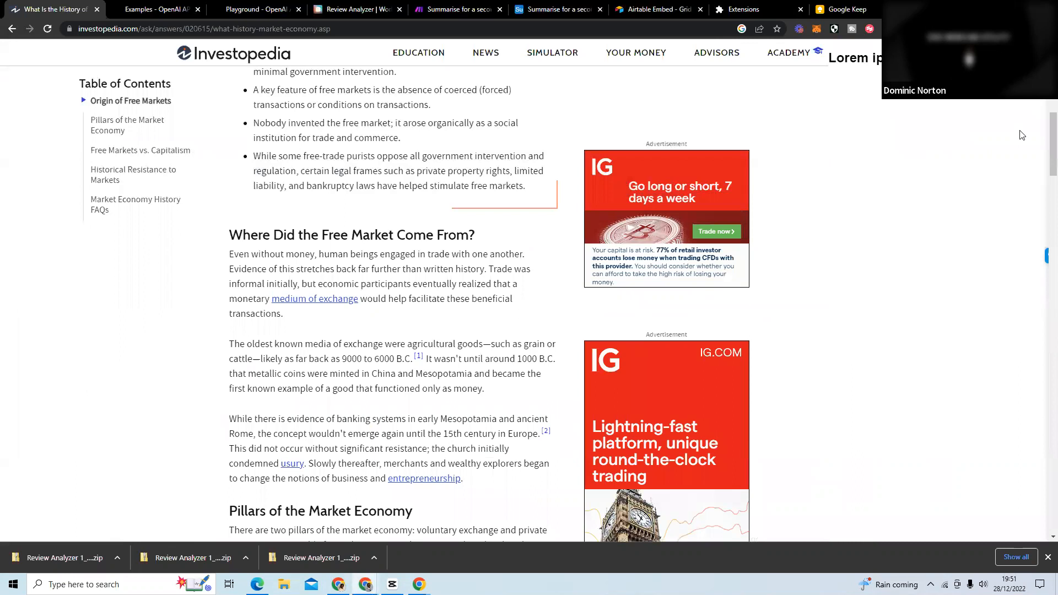
{"action": "left_click_drag", "start_coordinate": [1053, 117], "coordinate": [1053, 151]}
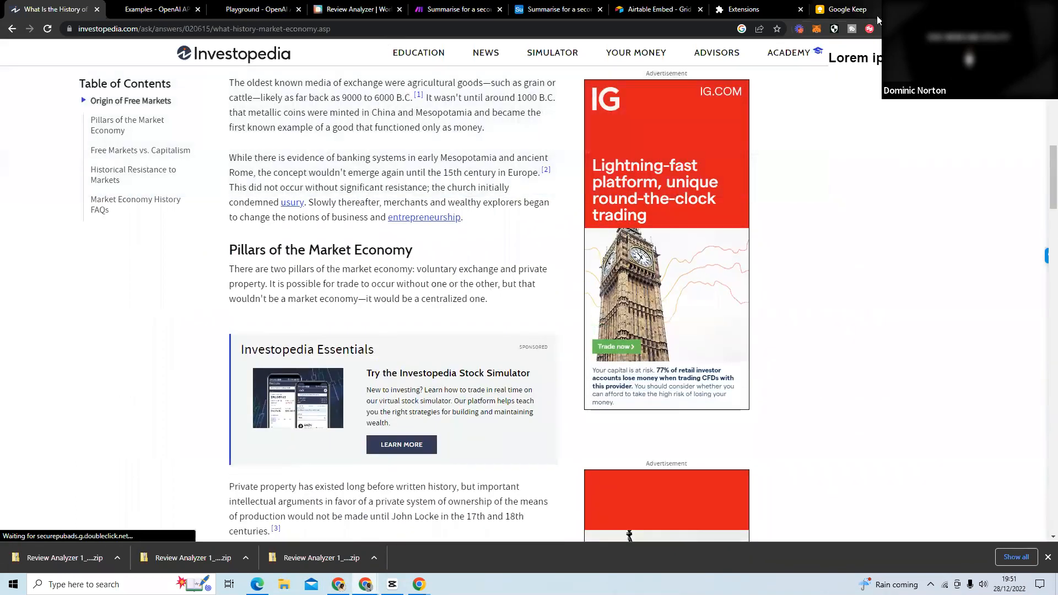
{"action": "key", "text": "ctrl+t"}
{"action": "type", "text": "inv"}
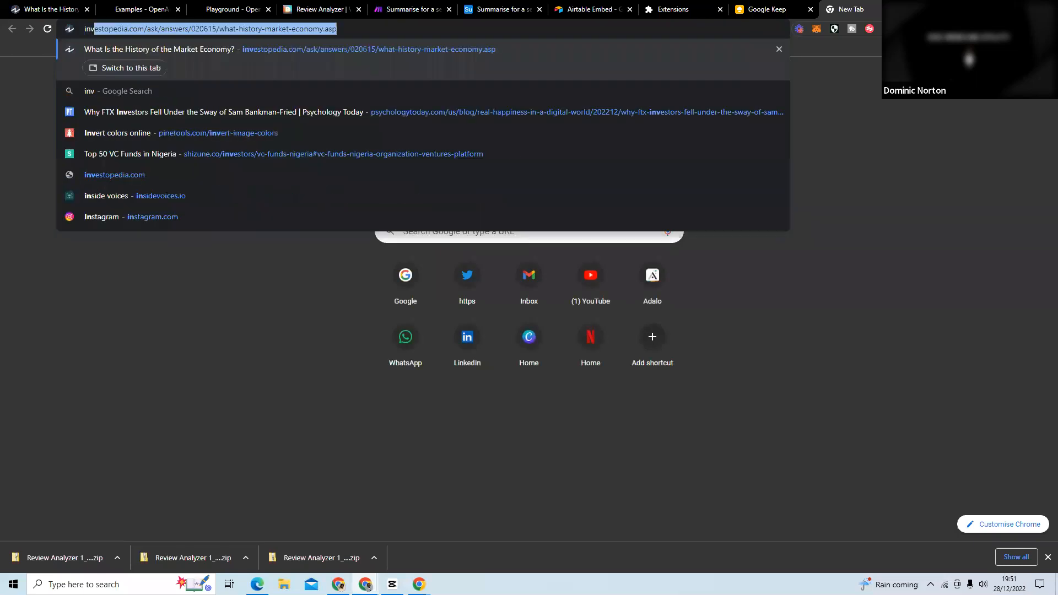
{"action": "key", "text": "Return"}
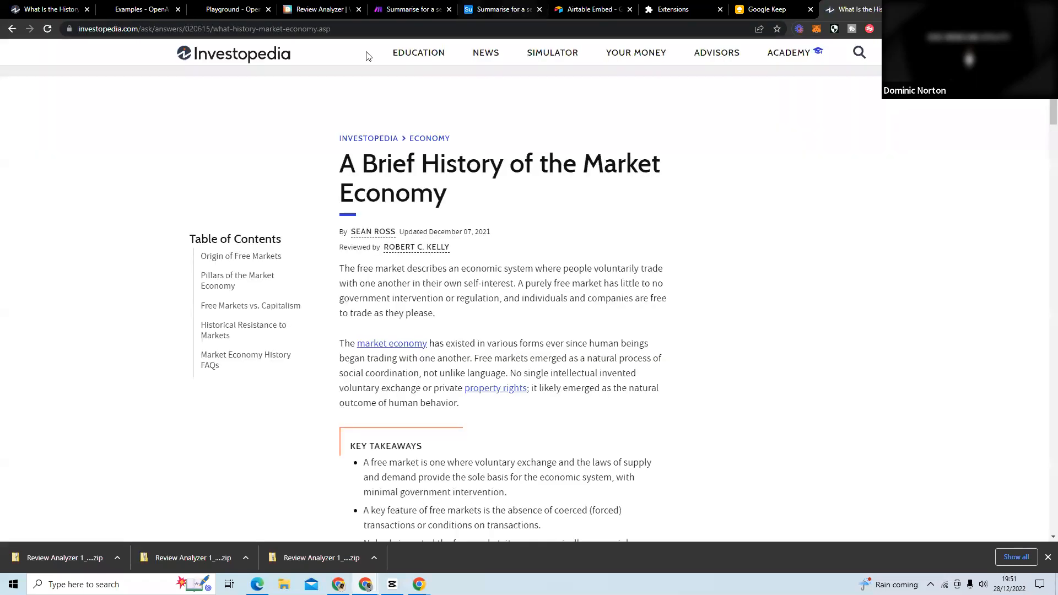
{"action": "left_click", "coordinate": [87, 10]}
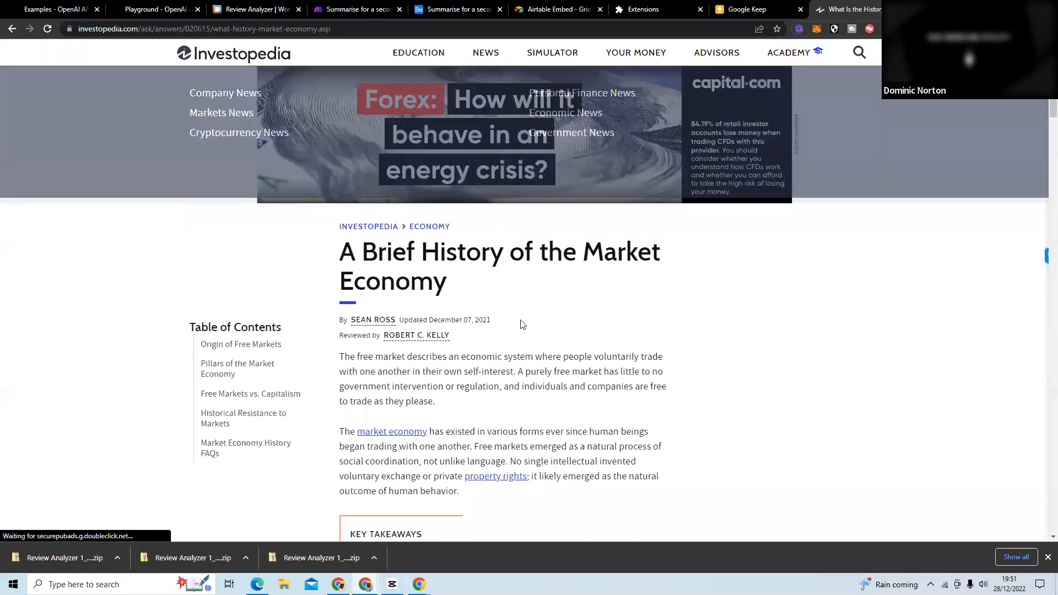
Select the article's two introductory paragraphs to capture them with the extension and highlight the captured text in its sidebar.
{"action": "scroll", "coordinate": [640, 226], "scroll_direction": "down", "scroll_amount": 1}
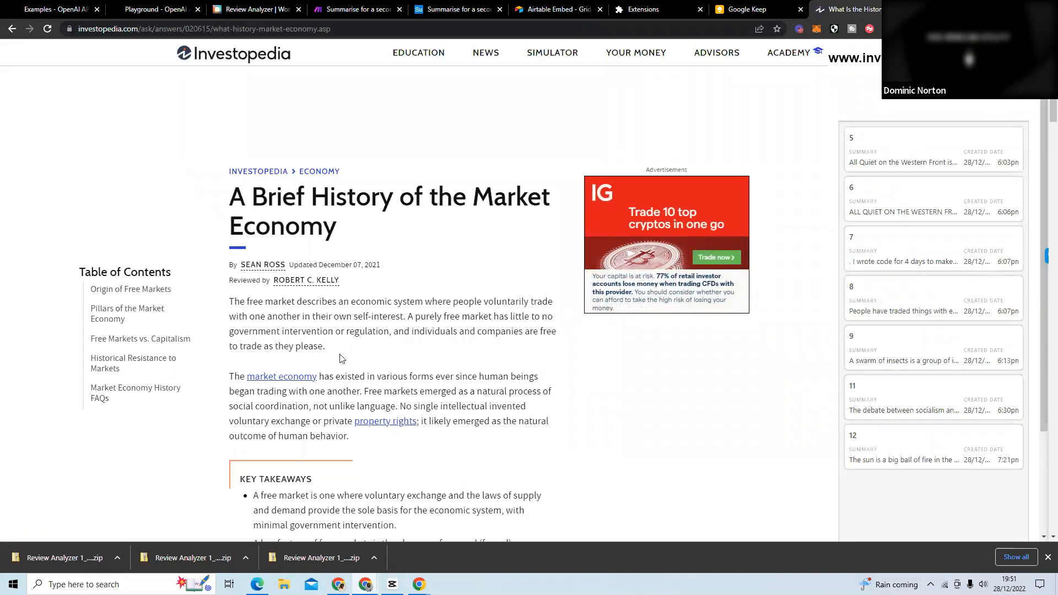
{"action": "left_click_drag", "start_coordinate": [349, 437], "coordinate": [232, 302]}
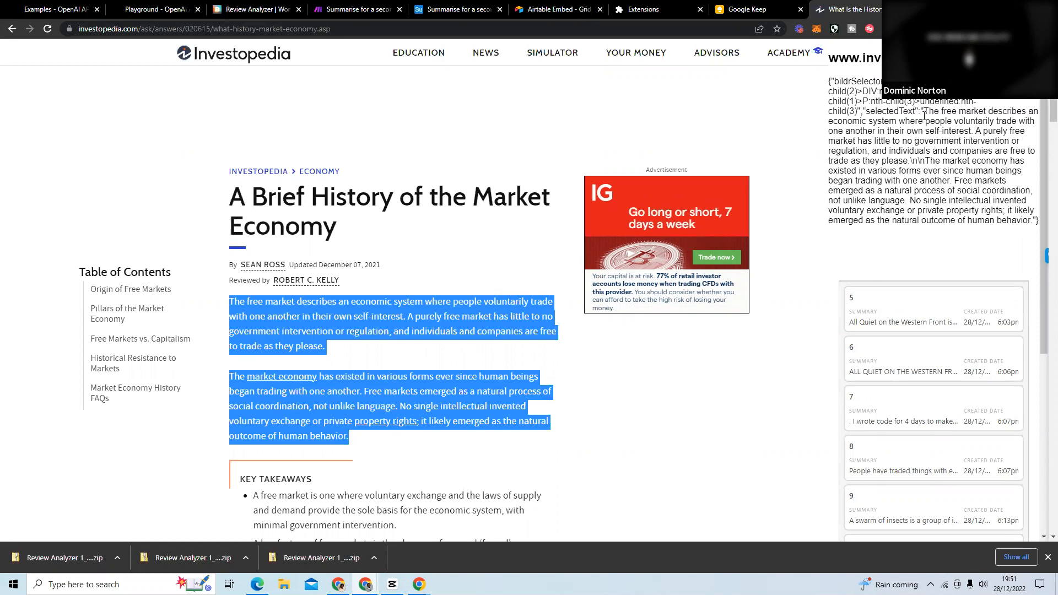
{"action": "left_click_drag", "start_coordinate": [925, 112], "coordinate": [1030, 219]}
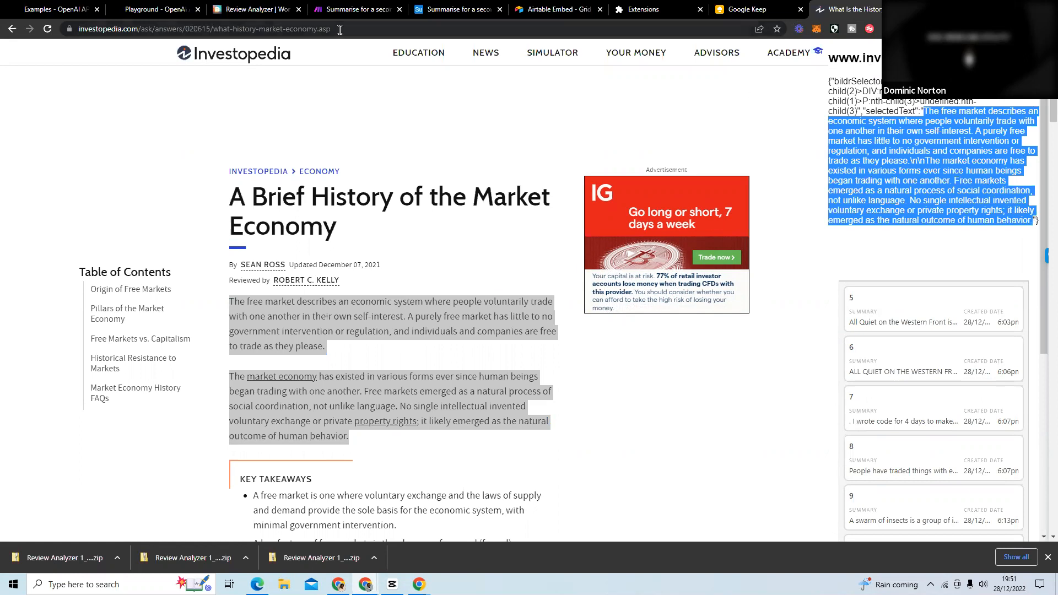
Switch to the Make scenario and inspect the settings of the Webhooks and Tools modules.
{"action": "left_click", "coordinate": [343, 17]}
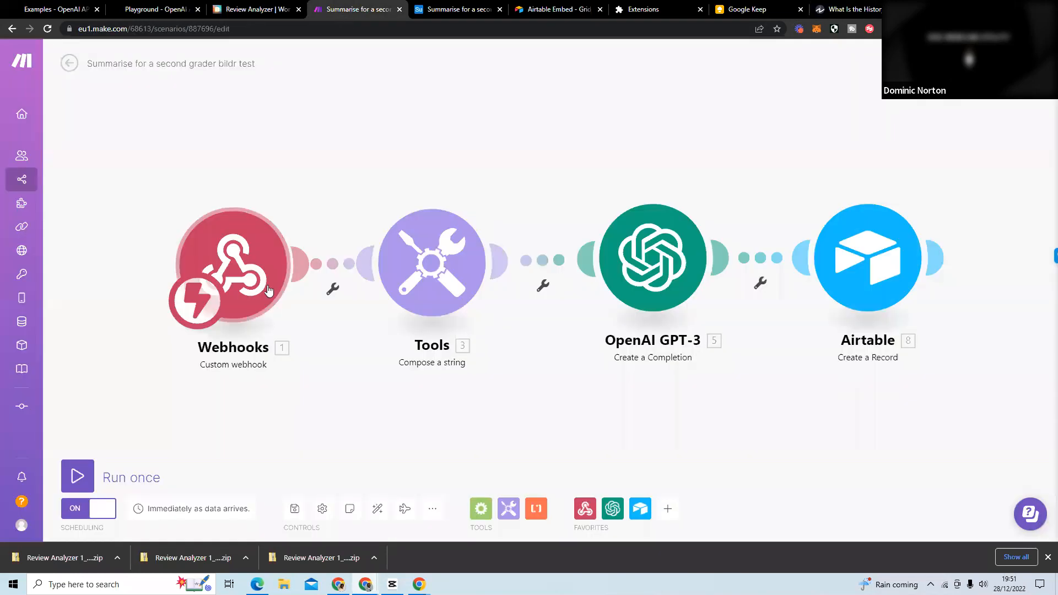
{"action": "left_click", "coordinate": [236, 266]}
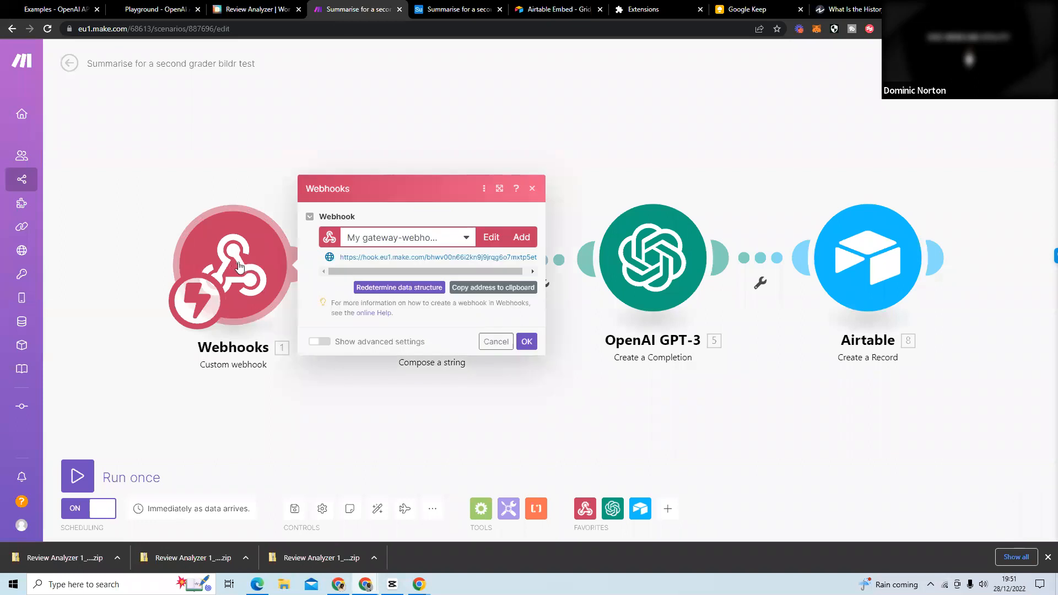
{"action": "left_click", "coordinate": [283, 150]}
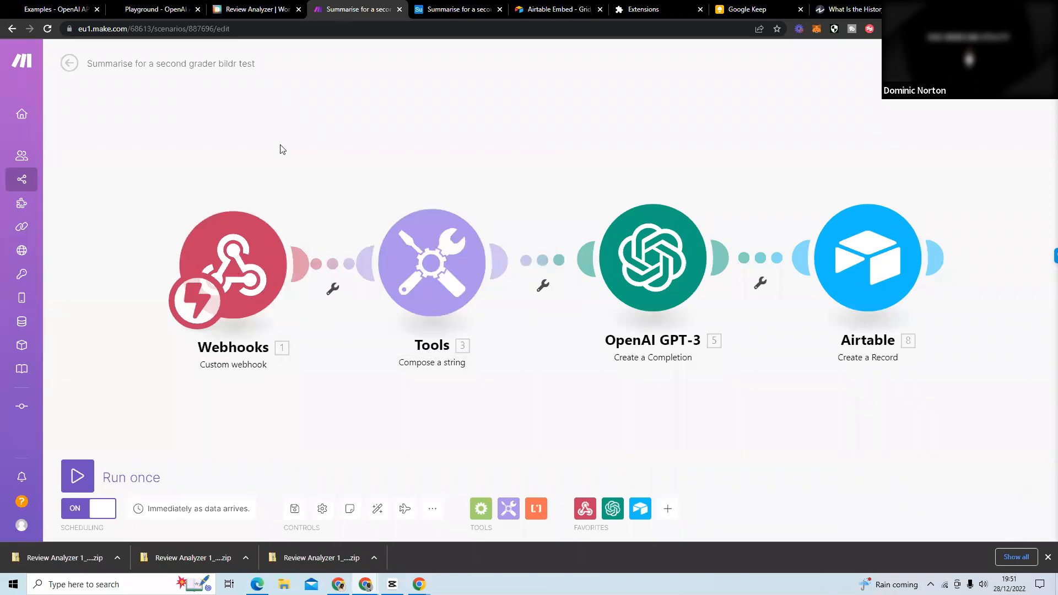
{"action": "left_click", "coordinate": [416, 262]}
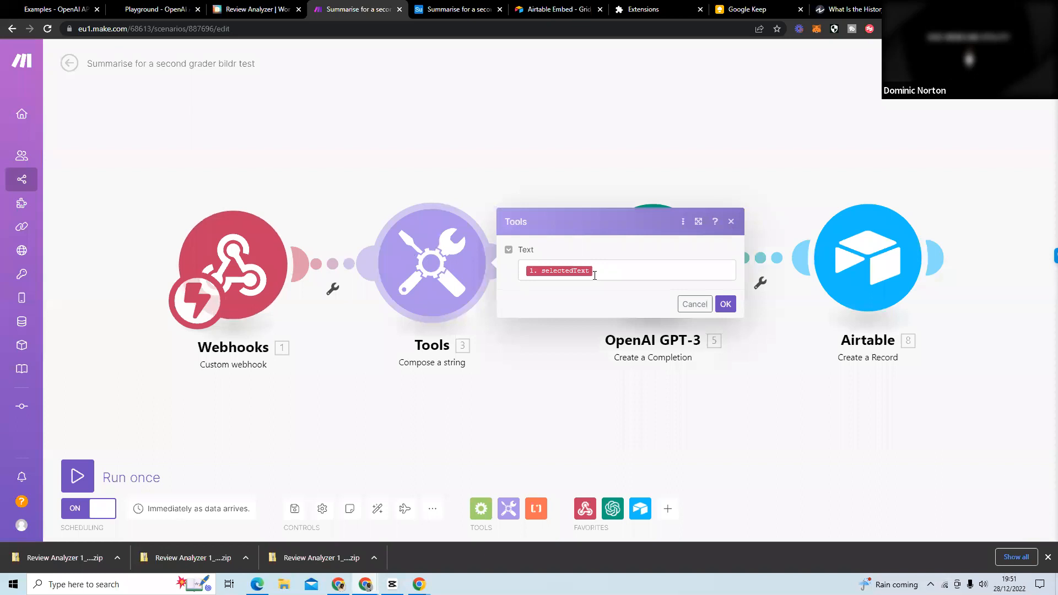
Move the article tab beside the Review Analyzer tab and highlight the selectedText key and its value in the extension output.
{"action": "left_click", "coordinate": [238, 11]}
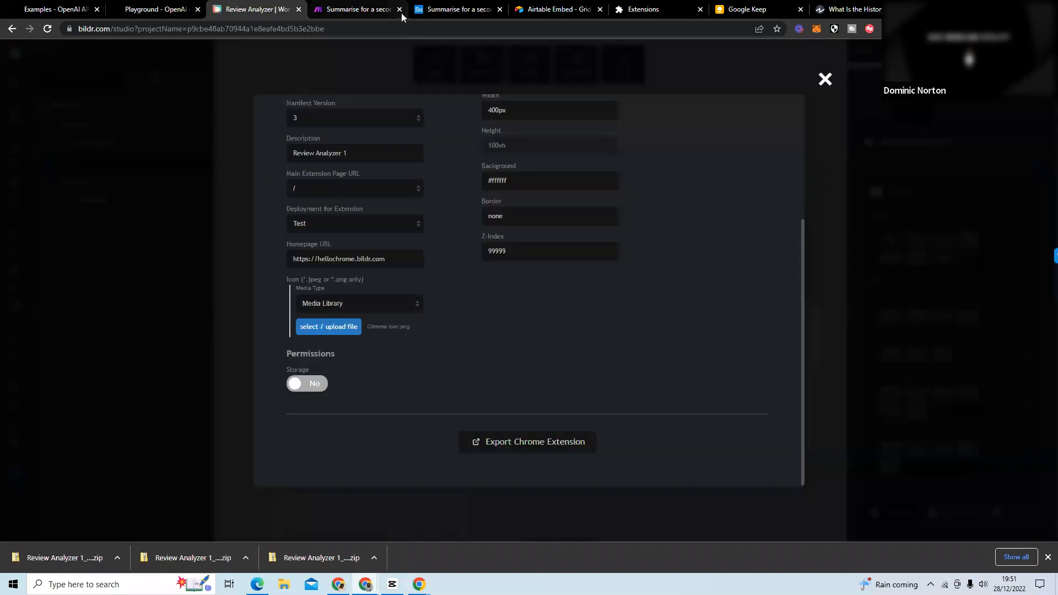
{"action": "left_click_drag", "start_coordinate": [849, 11], "coordinate": [338, 14]}
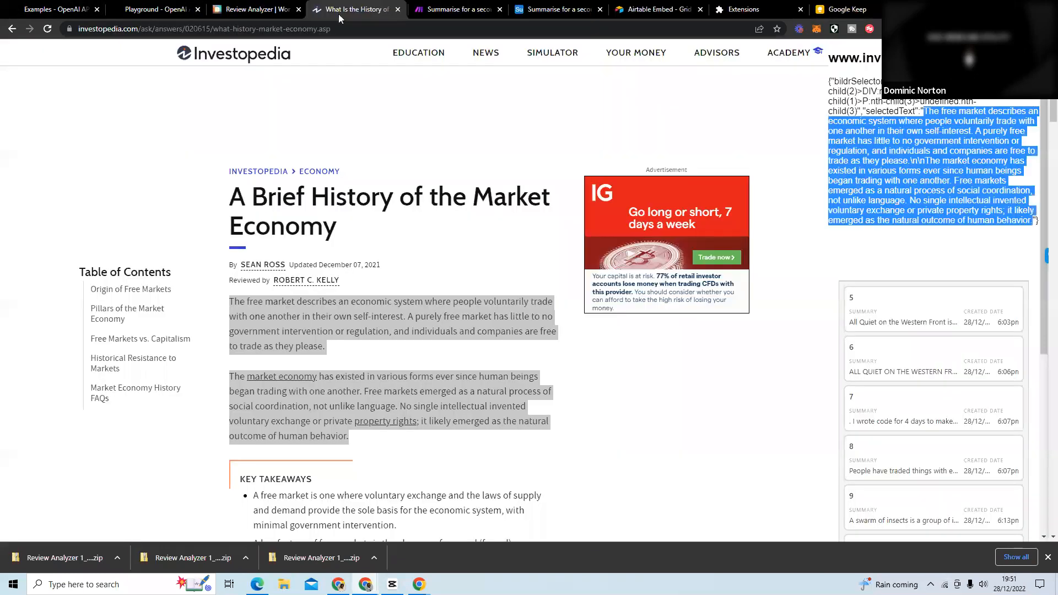
{"action": "left_click", "coordinate": [956, 188]}
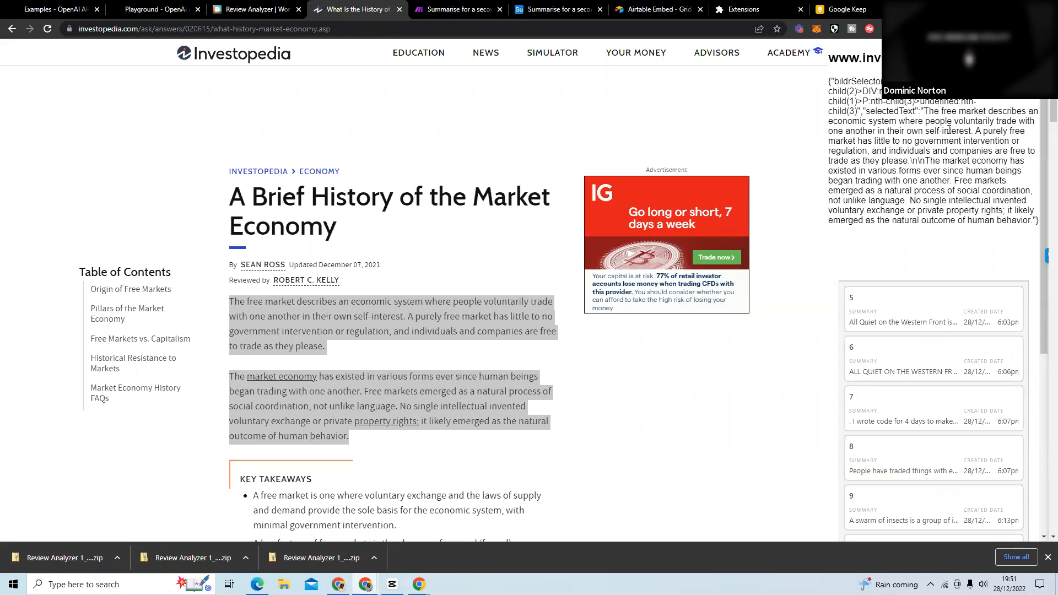
{"action": "left_click_drag", "start_coordinate": [865, 108], "coordinate": [1039, 217]}
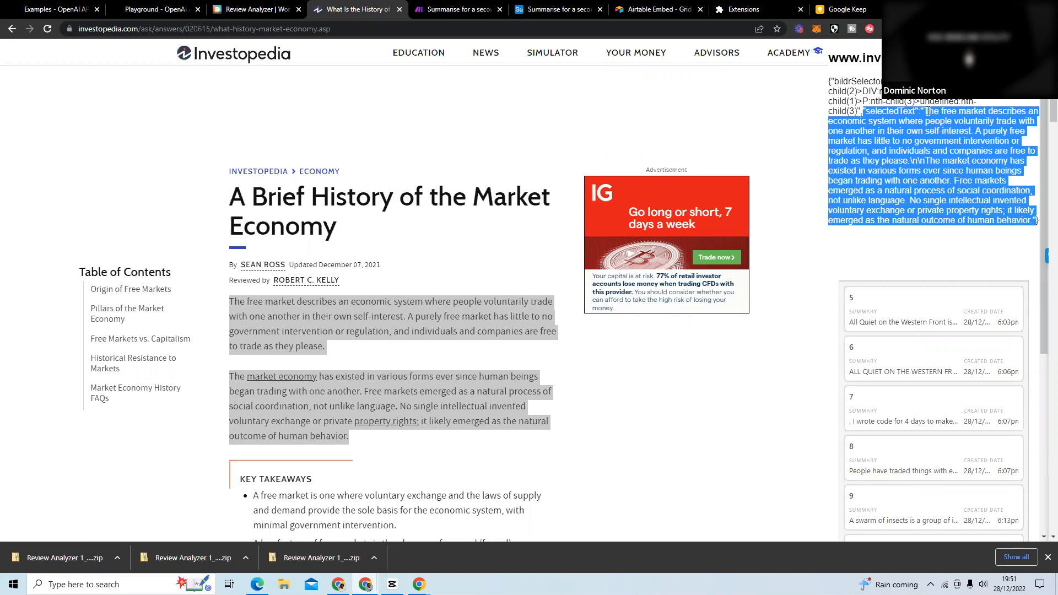
{"action": "left_click_drag", "start_coordinate": [926, 110], "coordinate": [1030, 221]}
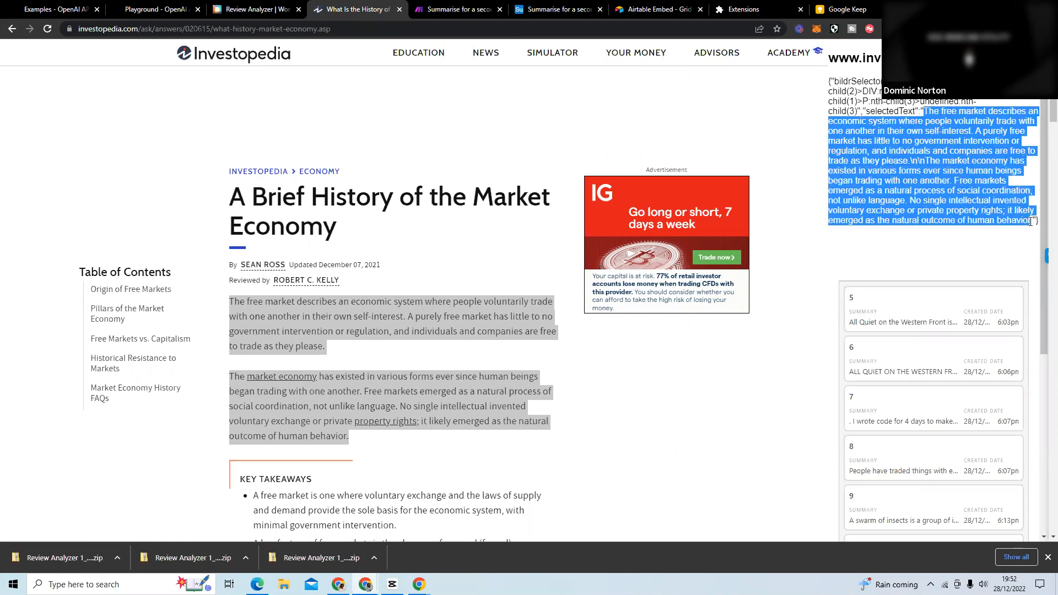
{"action": "left_click_drag", "start_coordinate": [868, 110], "coordinate": [915, 110]}
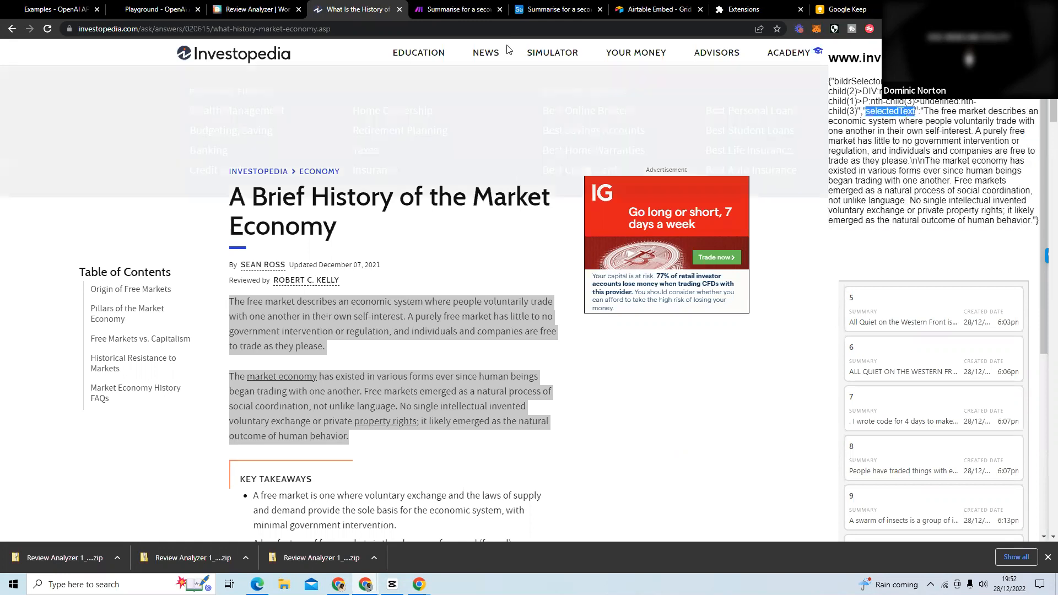
Return to the Make scenario, close the Tools settings and move the OpenAI GPT-3 module up out of line.
{"action": "left_click", "coordinate": [461, 10]}
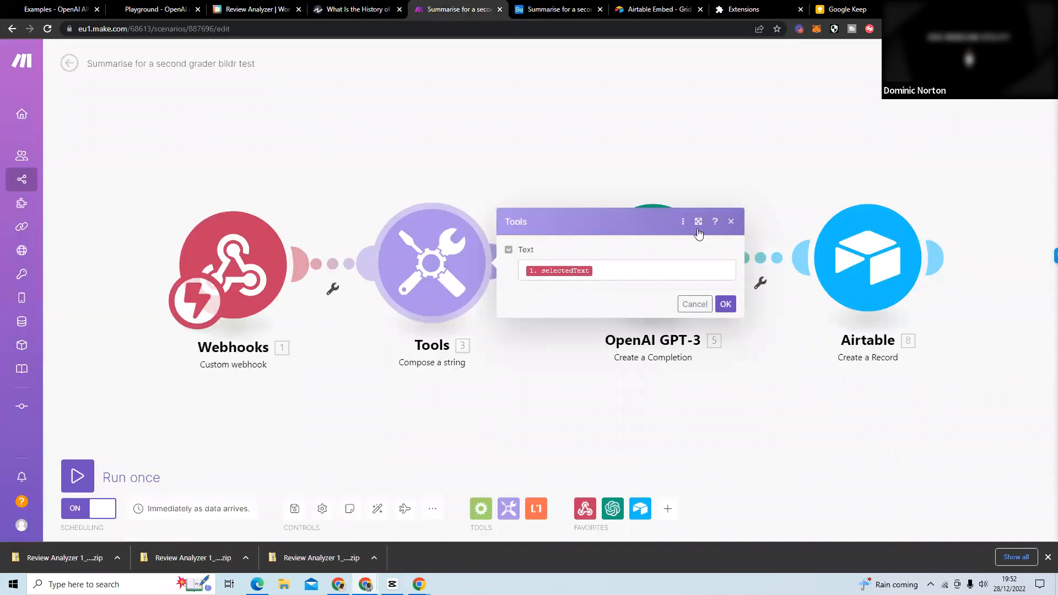
{"action": "left_click", "coordinate": [731, 221]}
{"action": "mouse_move", "coordinate": [651, 269]}
{"action": "left_mouse_down"}
{"action": "mouse_move", "coordinate": [629, 272]}
{"action": "mouse_move", "coordinate": [614, 246]}
{"action": "mouse_move", "coordinate": [616, 267]}
{"action": "left_mouse_up"}
{"action": "mouse_move", "coordinate": [754, 385]}
{"action": "left_mouse_down"}
{"action": "mouse_move", "coordinate": [735, 386]}
{"action": "mouse_move", "coordinate": [598, 282]}
{"action": "left_mouse_up"}
{"action": "left_click_drag", "start_coordinate": [525, 184], "coordinate": [662, 106]}
{"action": "left_click_drag", "start_coordinate": [528, 239], "coordinate": [574, 314]}
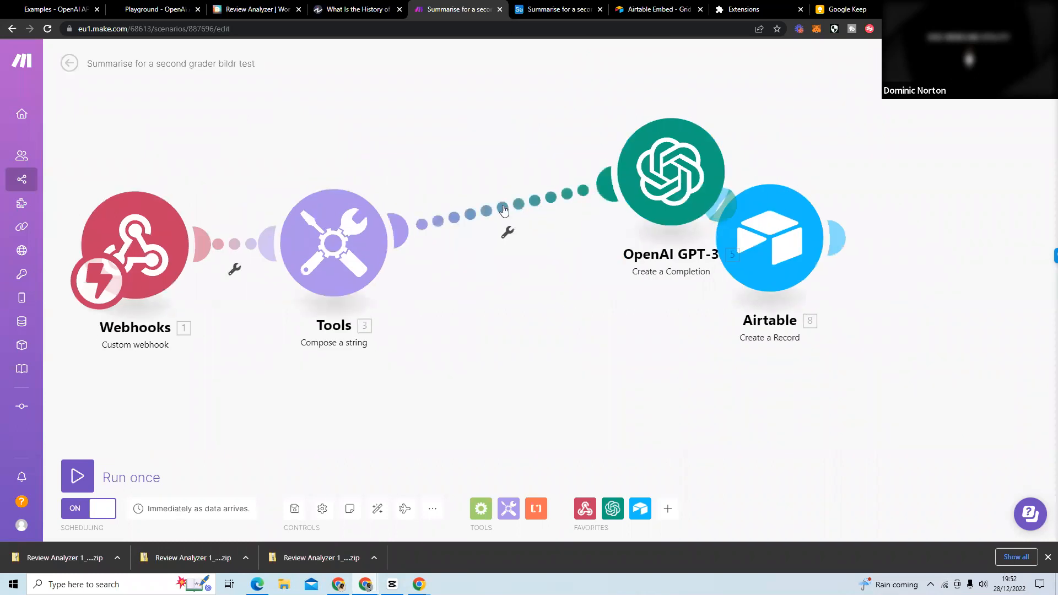
Add an OpenAI GPT-3 Create a Completion module after the Tools module and set its model to text-davinci-003.
{"action": "left_click", "coordinate": [505, 232]}
{"action": "left_click", "coordinate": [534, 272]}
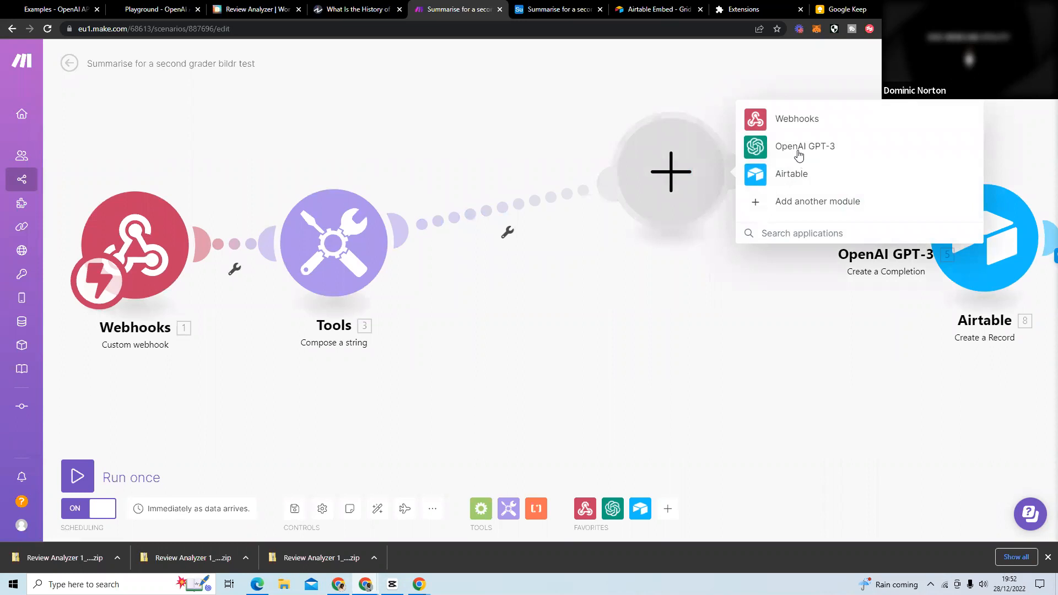
{"action": "type", "text": "openbai"}
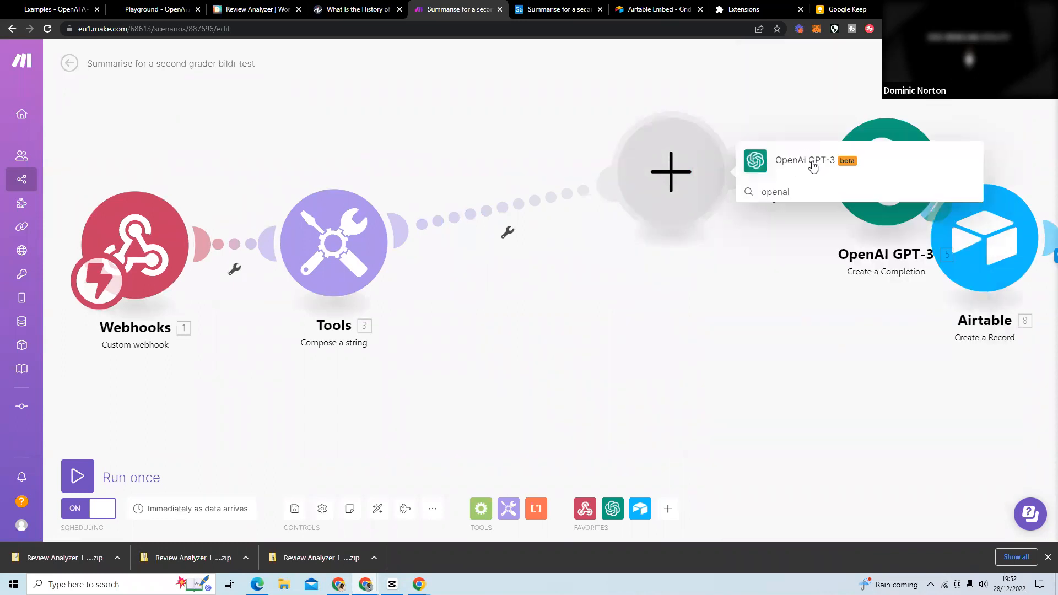
{"action": "left_click", "coordinate": [814, 164]}
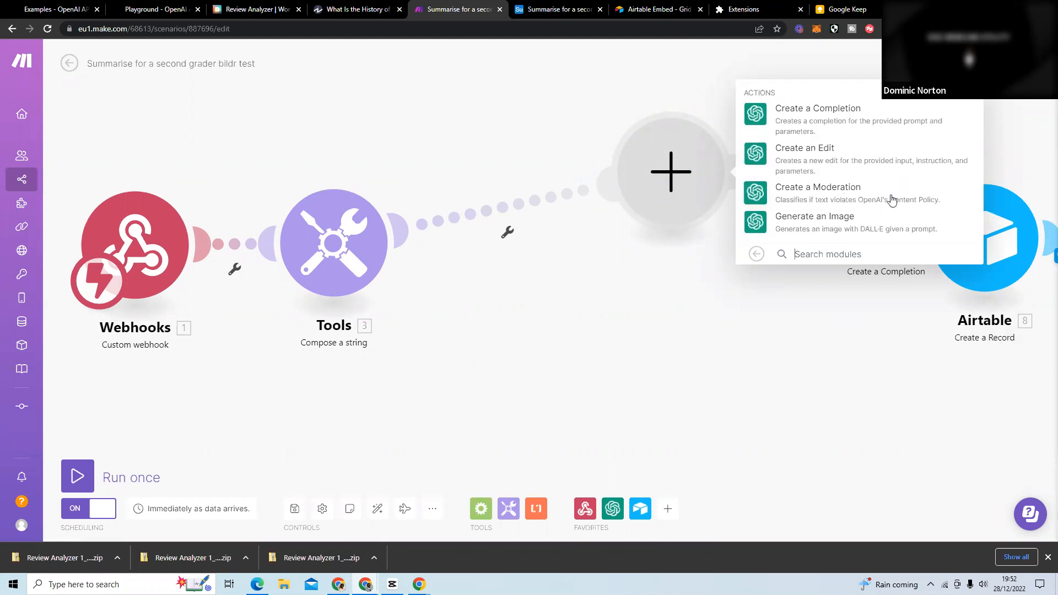
{"action": "left_click", "coordinate": [843, 118]}
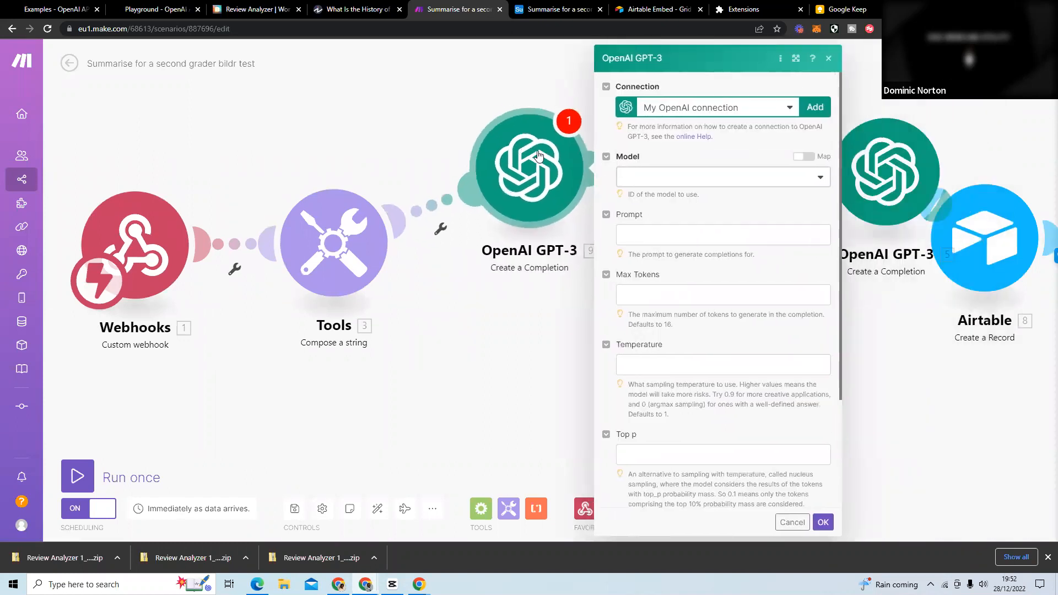
{"action": "left_click", "coordinate": [690, 187]}
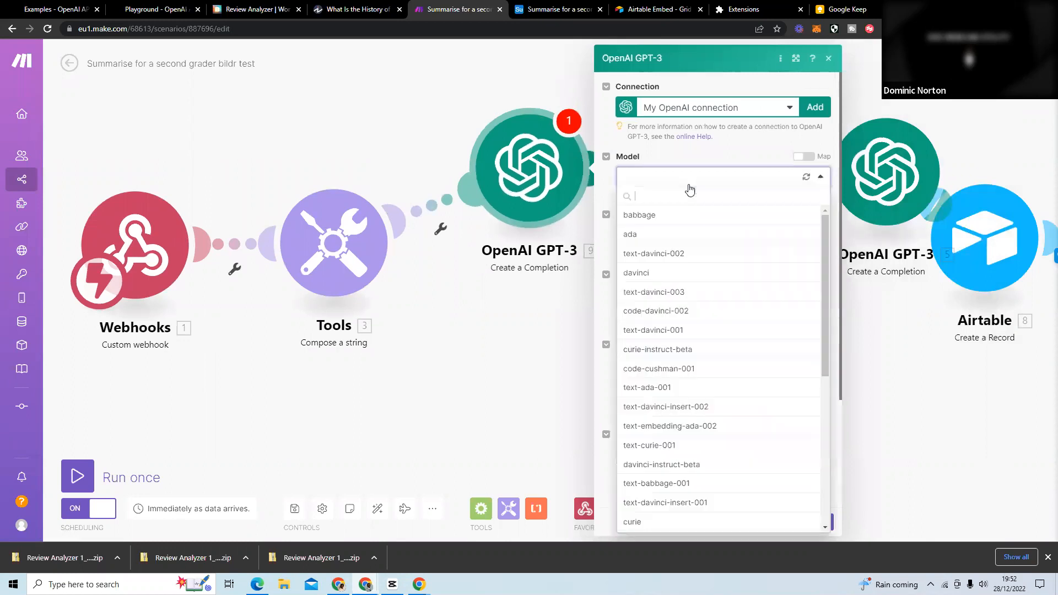
{"action": "left_click", "coordinate": [706, 293]}
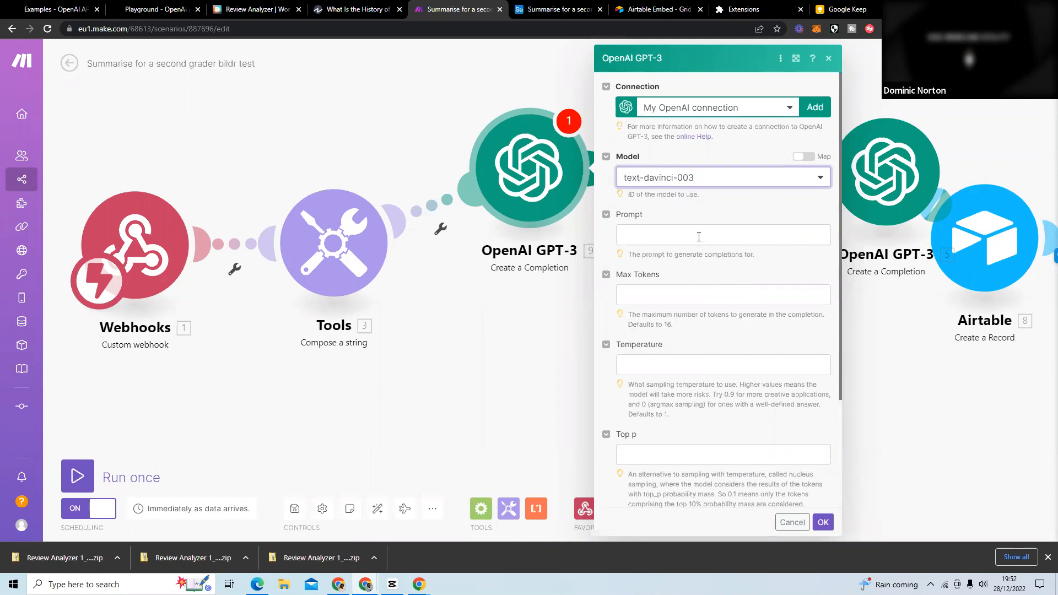
Close the added OpenAI GPT-3 module's settings and delete that module from the scenario.
{"action": "left_click", "coordinate": [829, 57]}
{"action": "right_click", "coordinate": [528, 169]}
{"action": "left_click", "coordinate": [572, 298]}
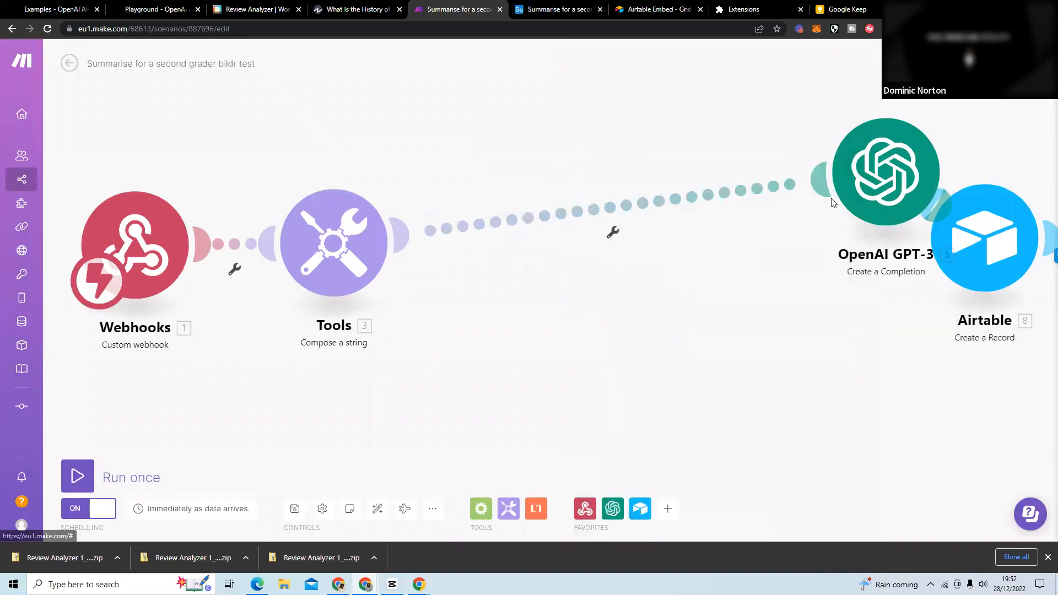
Review the existing OpenAI GPT-3 module's prompt, selectedText variable and completion parameters against the captured article text, and accept the settings.
{"action": "left_click", "coordinate": [535, 248]}
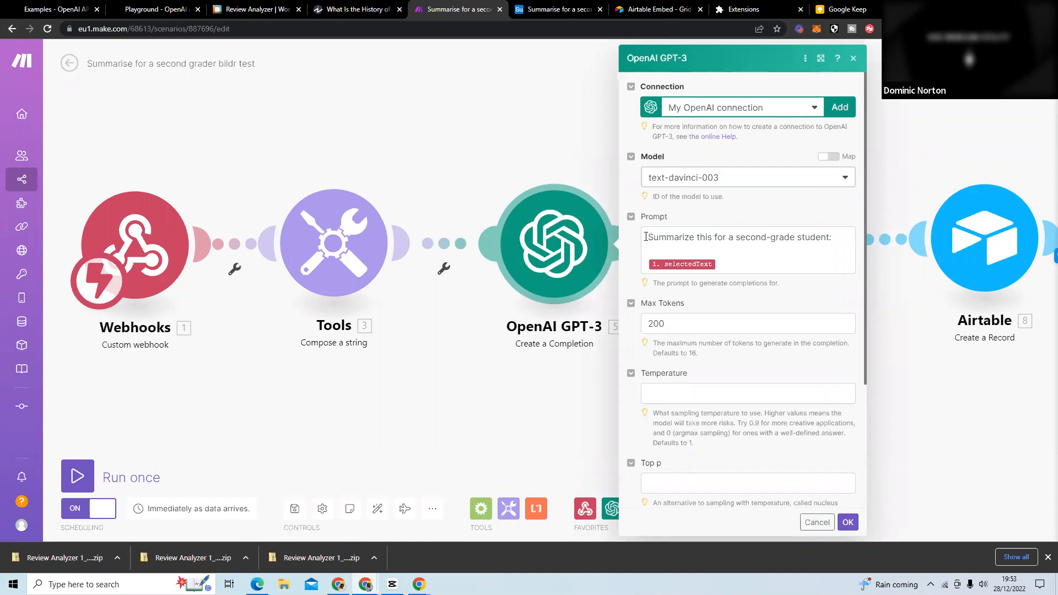
{"action": "left_click_drag", "start_coordinate": [646, 237], "coordinate": [850, 241]}
{"action": "left_click", "coordinate": [779, 265]}
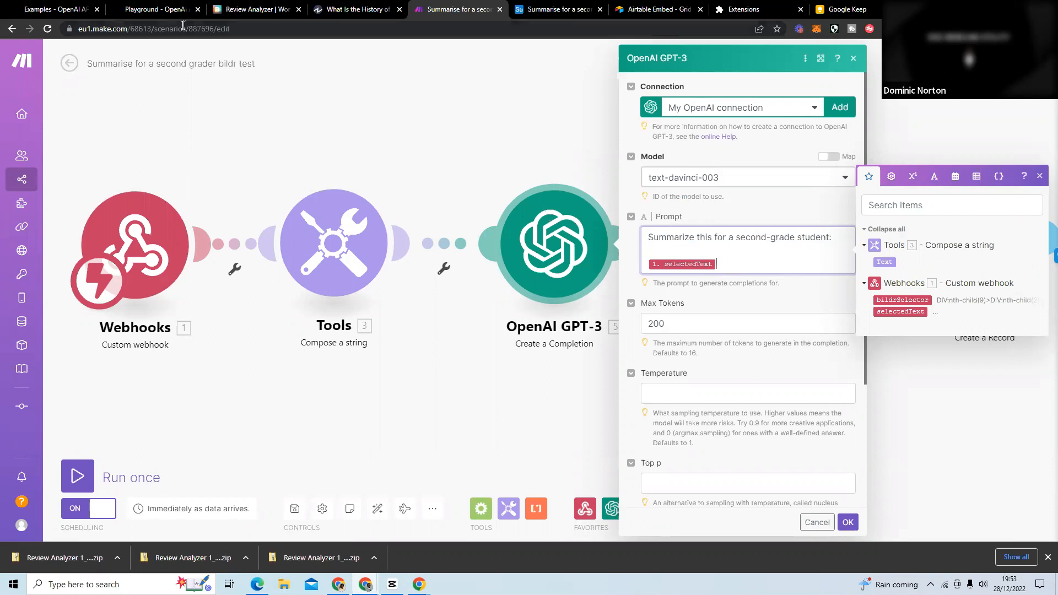
{"action": "left_click", "coordinate": [334, 11]}
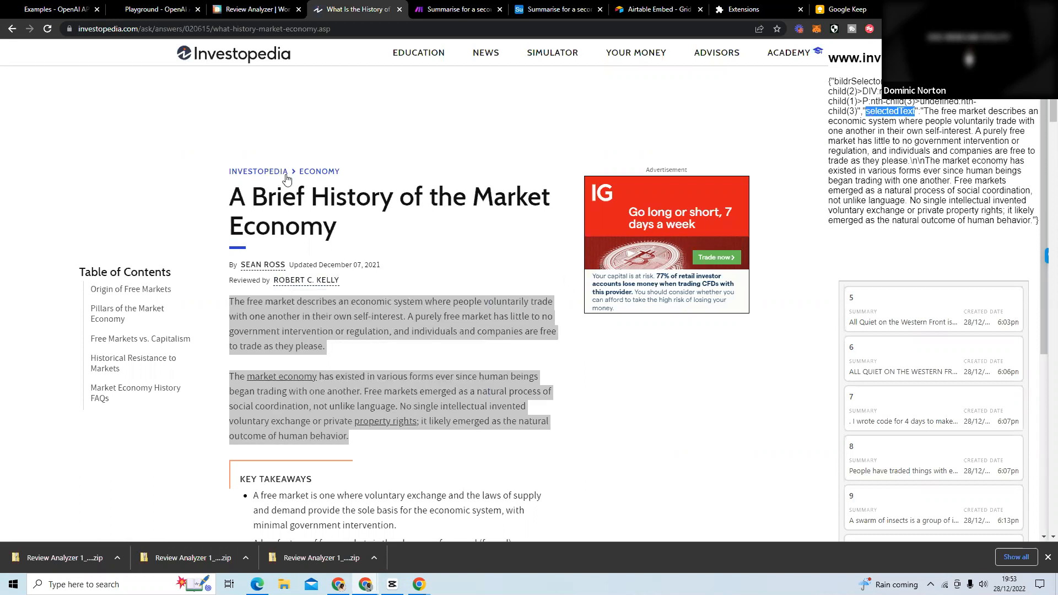
{"action": "left_click", "coordinate": [461, 10]}
{"action": "left_click", "coordinate": [718, 359]}
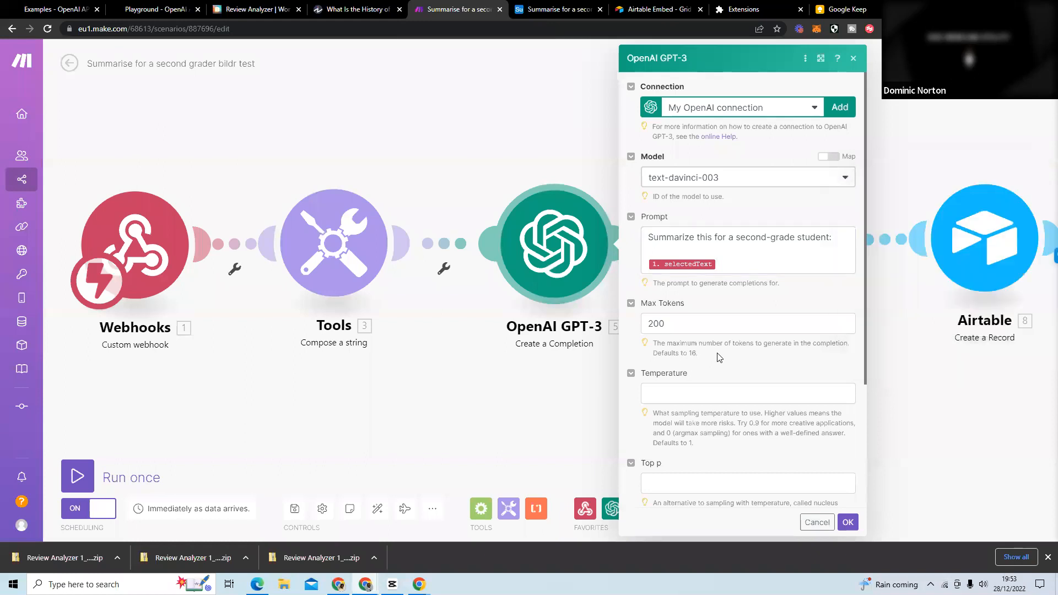
{"action": "scroll", "coordinate": [717, 353], "scroll_direction": "down", "scroll_amount": 3}
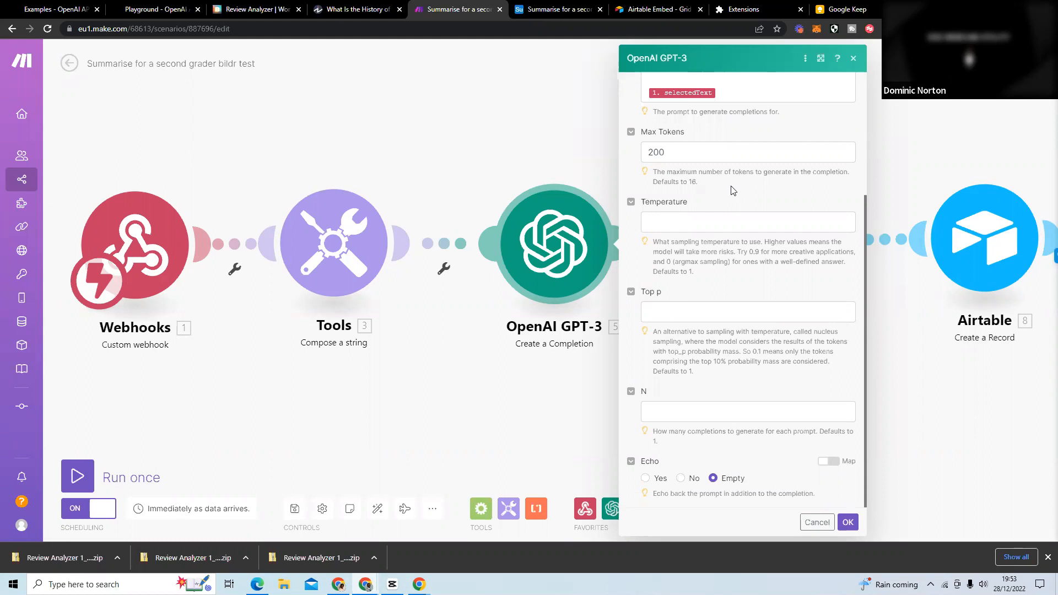
{"action": "left_click", "coordinate": [848, 522]}
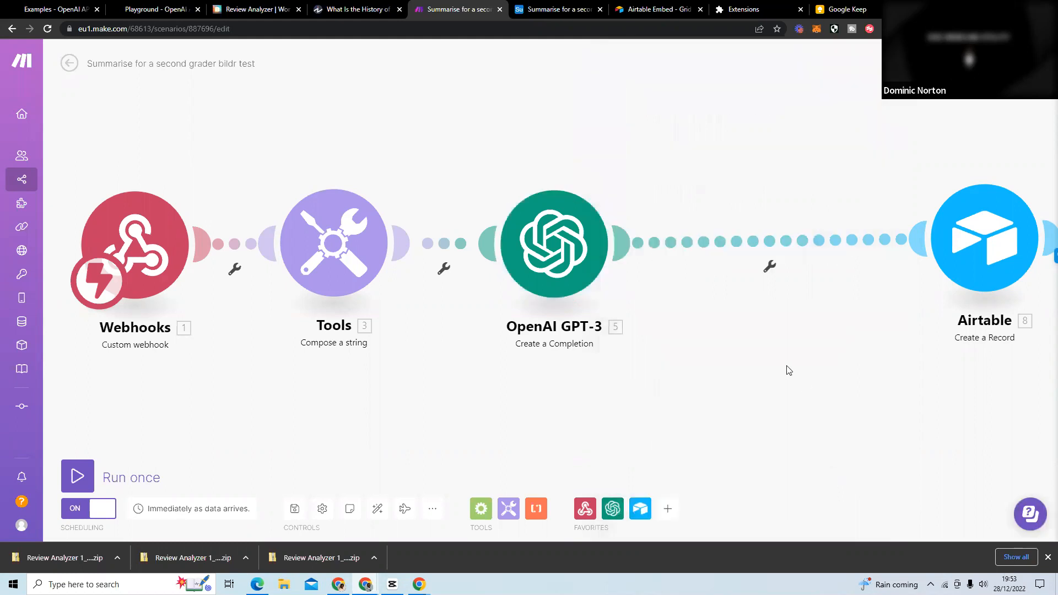
Switch to the Airtable Embed page to view the embed preview of the summary records.
{"action": "left_click_drag", "start_coordinate": [788, 369], "coordinate": [699, 338]}
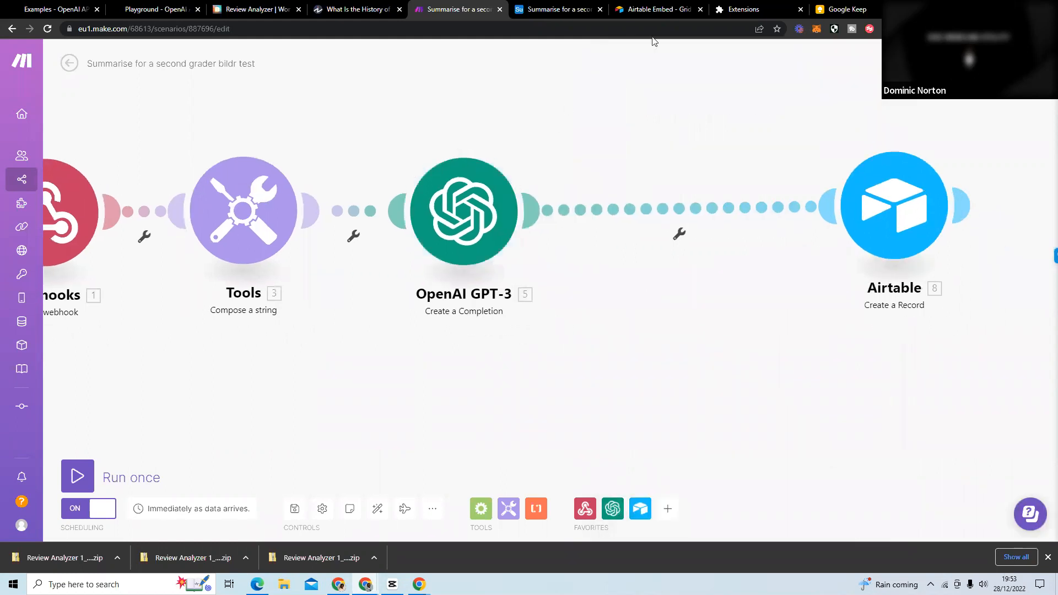
{"action": "left_click", "coordinate": [655, 11]}
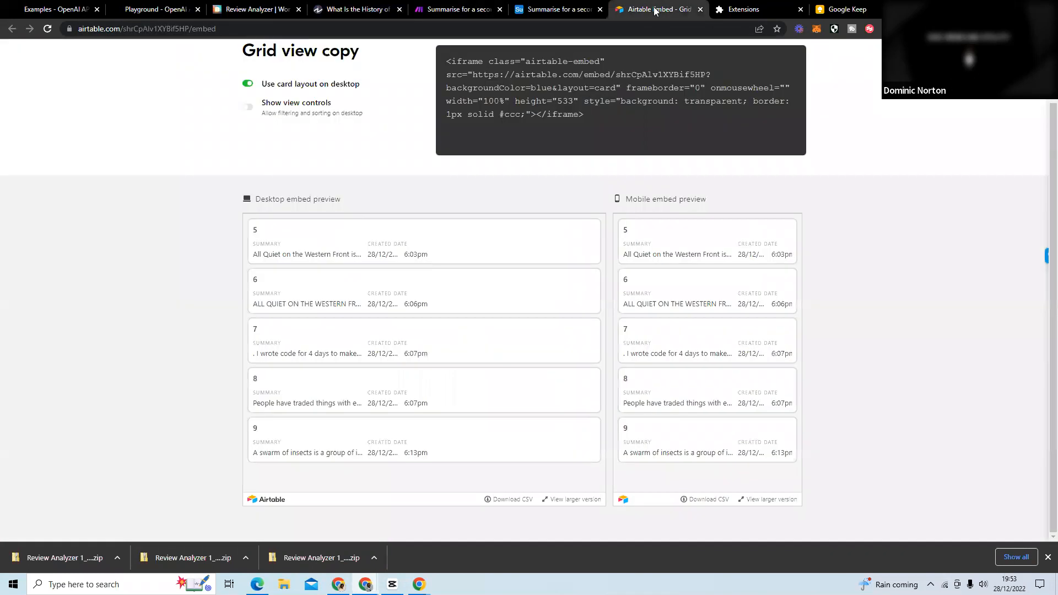
Go to the Airtable home page and open the base Summarise for a second grader bildr test.
{"action": "scroll", "coordinate": [90, 116], "scroll_direction": "up", "scroll_amount": 2}
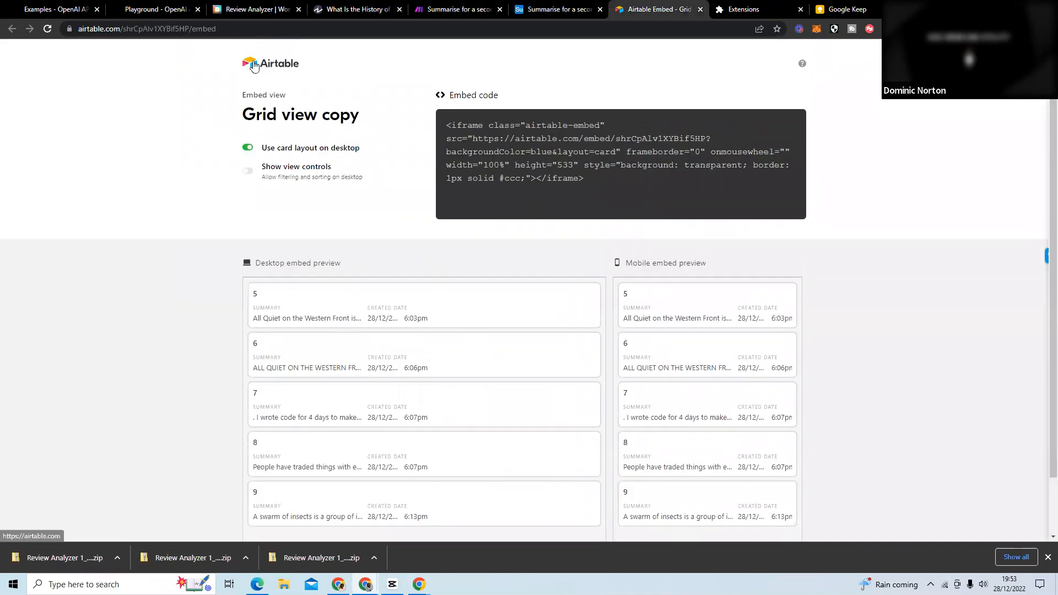
{"action": "left_click", "coordinate": [254, 66]}
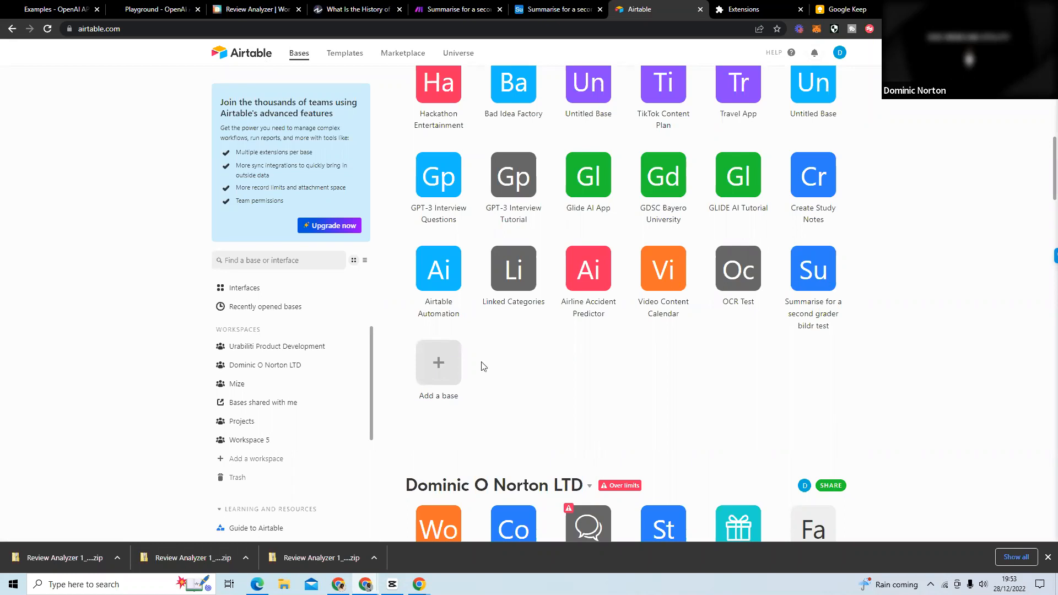
{"action": "left_click", "coordinate": [805, 265]}
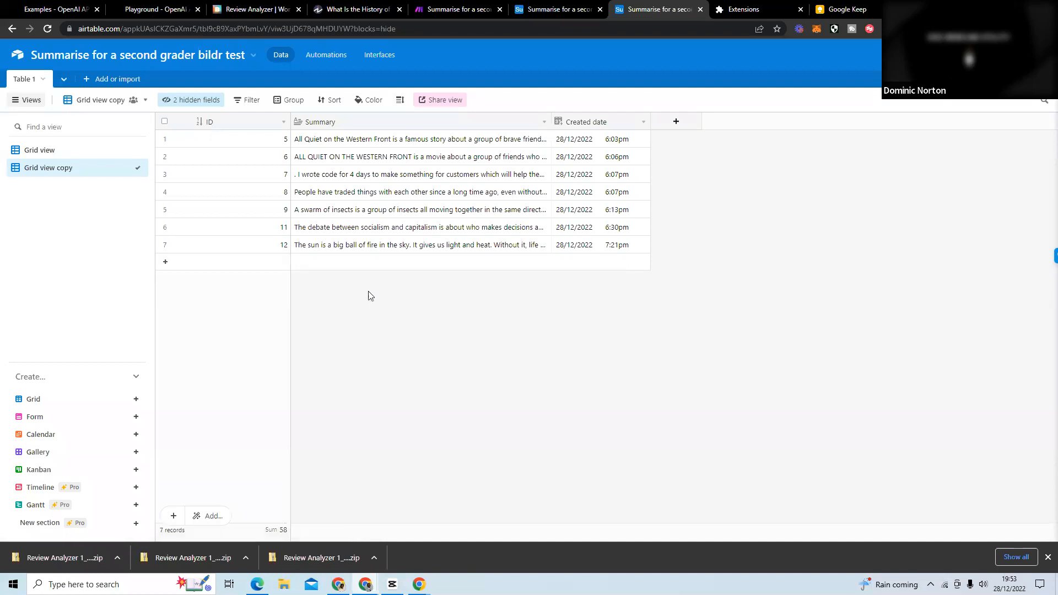
Compare the Grid view with the Grid view copy in Table 1 and delete the Created time field.
{"action": "left_click", "coordinate": [50, 149]}
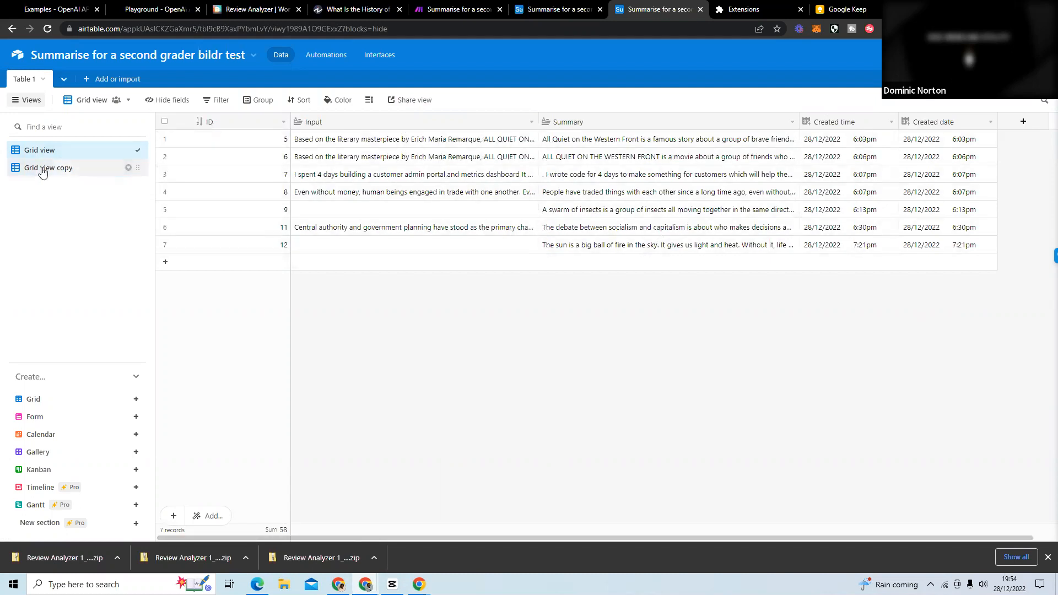
{"action": "left_click", "coordinate": [42, 171]}
{"action": "left_click", "coordinate": [73, 152]}
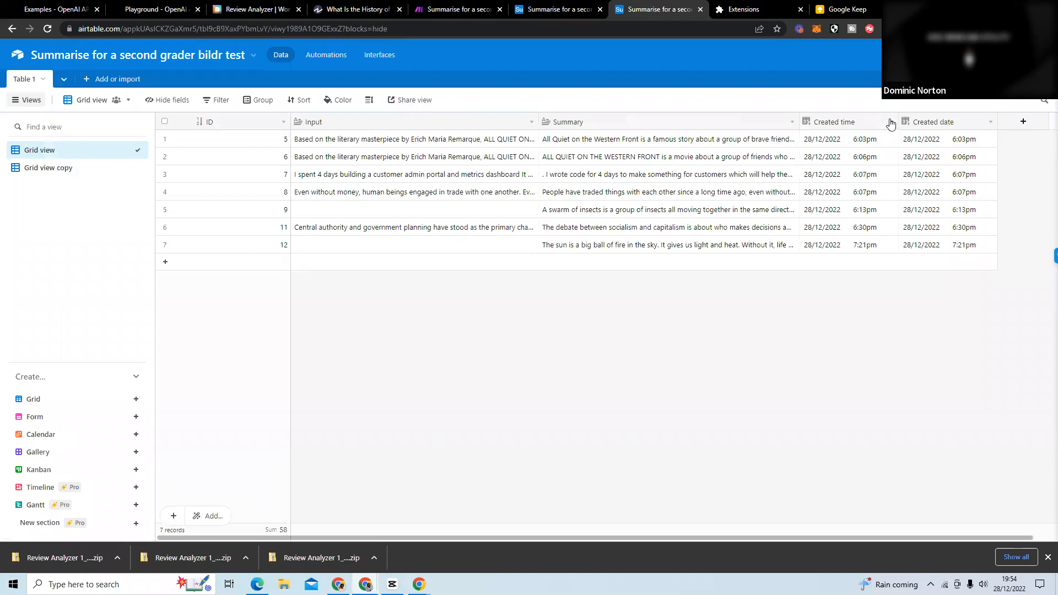
{"action": "left_click", "coordinate": [891, 124]}
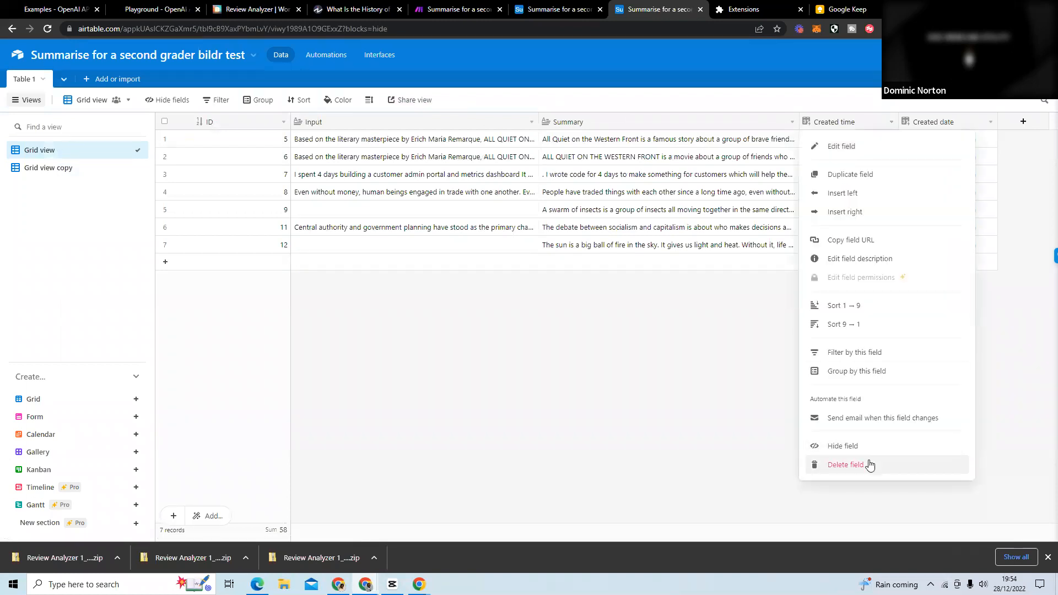
{"action": "left_click", "coordinate": [870, 465]}
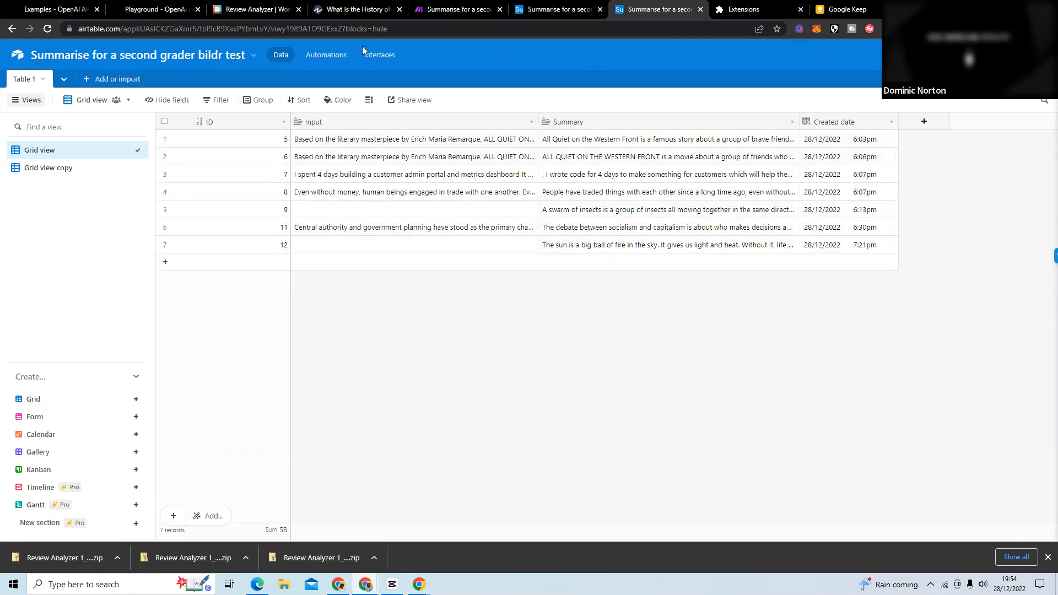
Switch to the Make scenario and move the Airtable module closer to the OpenAI GPT-3 module.
{"action": "left_click", "coordinate": [471, 12]}
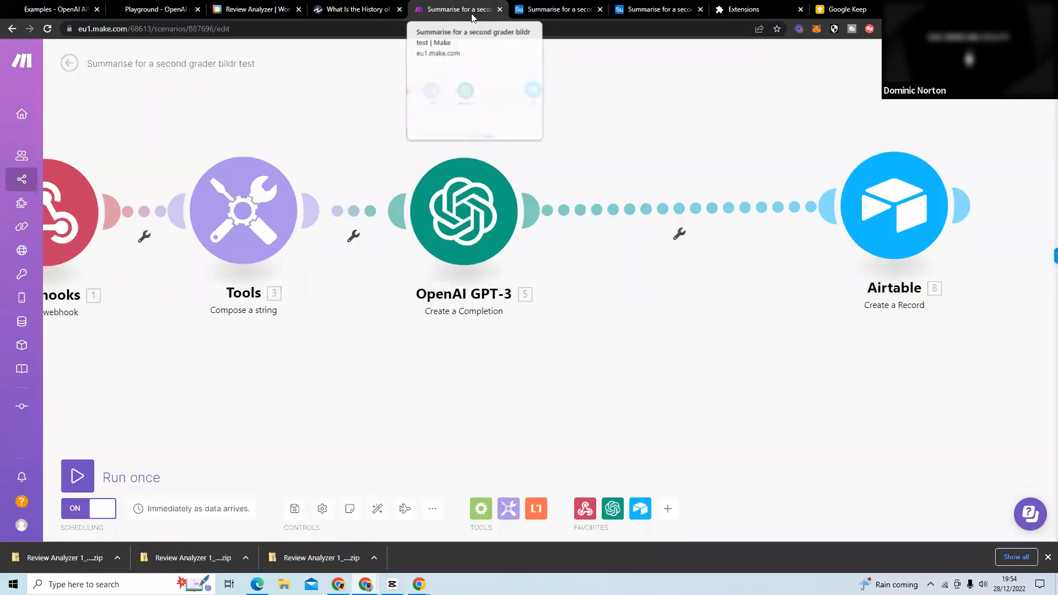
{"action": "left_click_drag", "start_coordinate": [746, 204], "coordinate": [728, 205]}
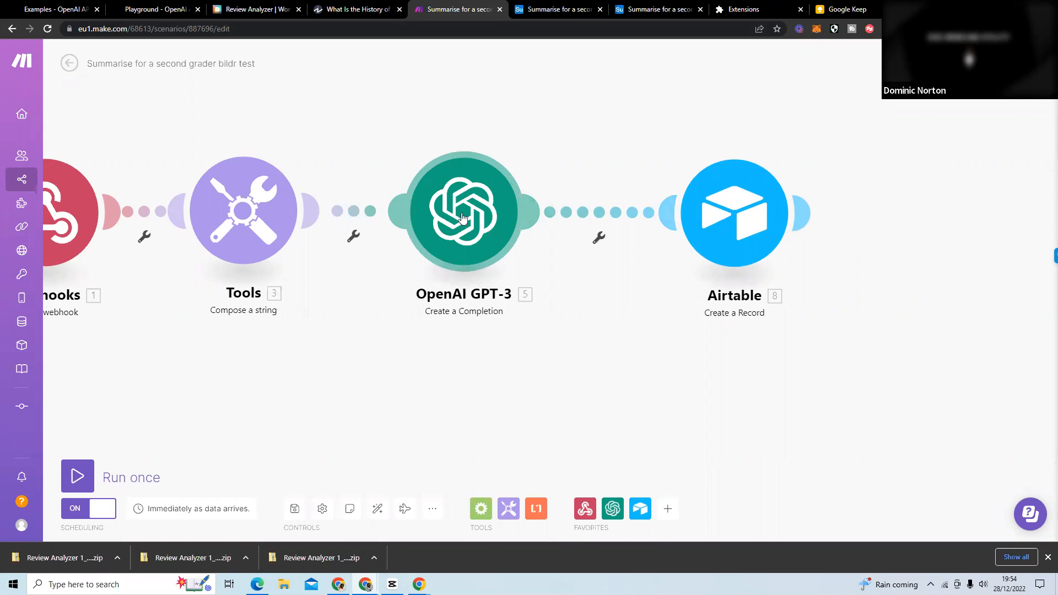
{"action": "left_click_drag", "start_coordinate": [729, 226], "coordinate": [727, 216]}
{"action": "left_click", "coordinate": [734, 220]}
{"action": "left_click", "coordinate": [635, 340]}
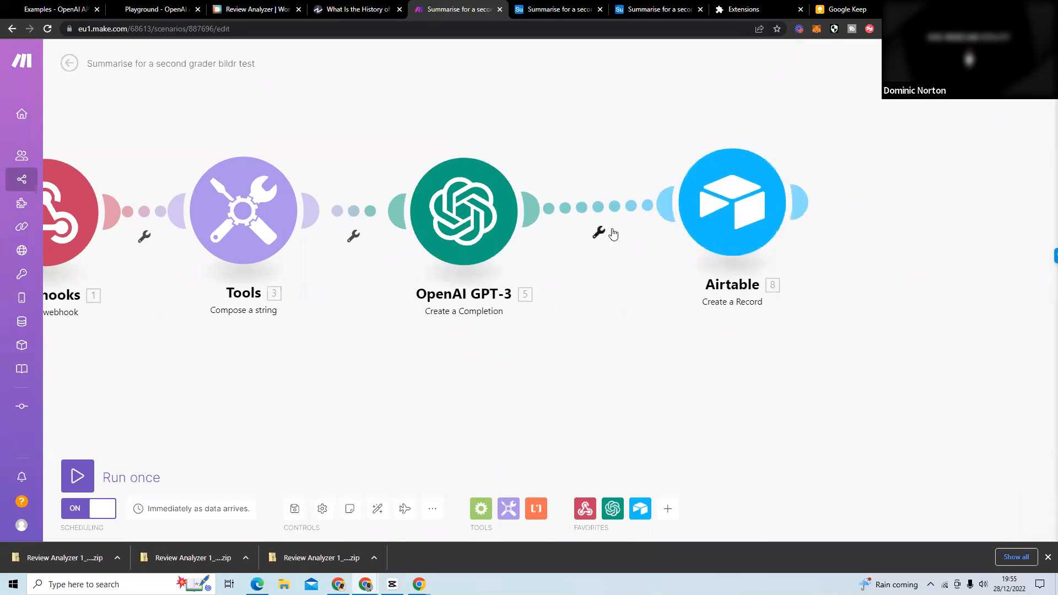
Insert an Airtable Create a Record module between the OpenAI GPT-3 module and the existing Airtable module.
{"action": "left_click", "coordinate": [600, 232]}
{"action": "left_click", "coordinate": [632, 280]}
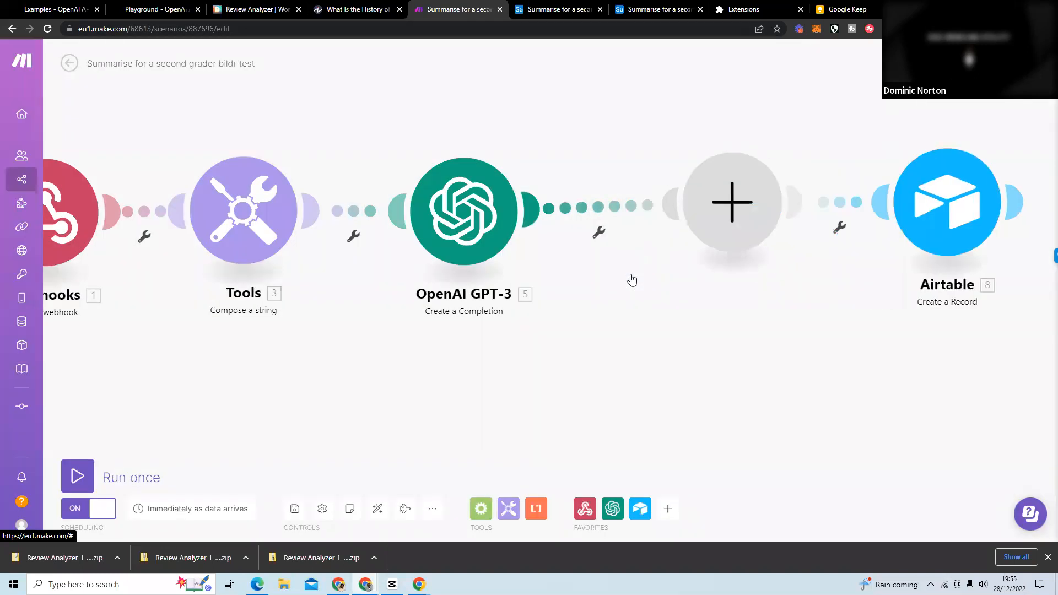
{"action": "left_click", "coordinate": [838, 203]}
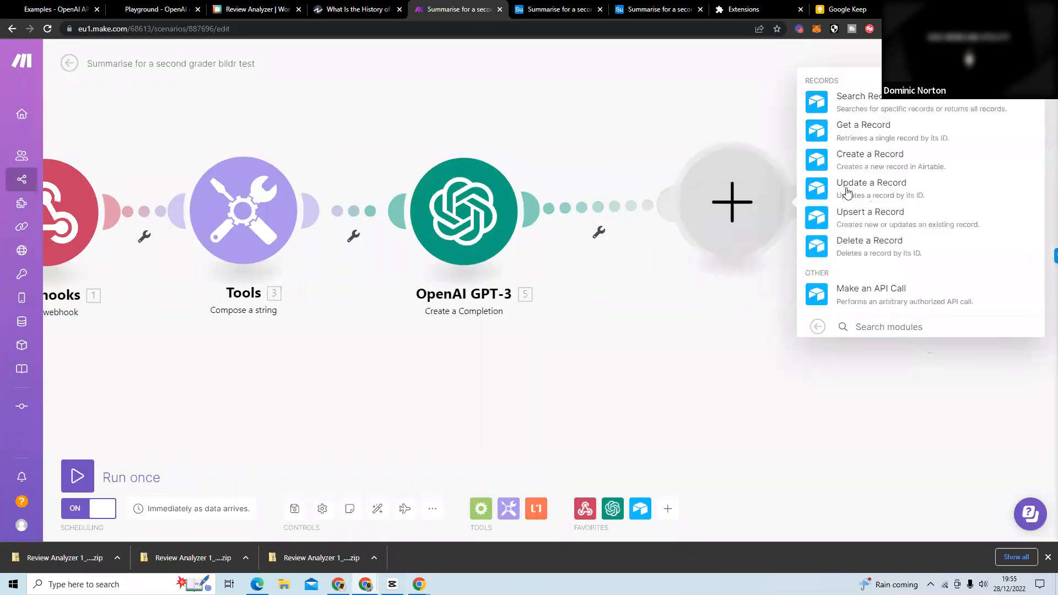
{"action": "left_click", "coordinate": [868, 159]}
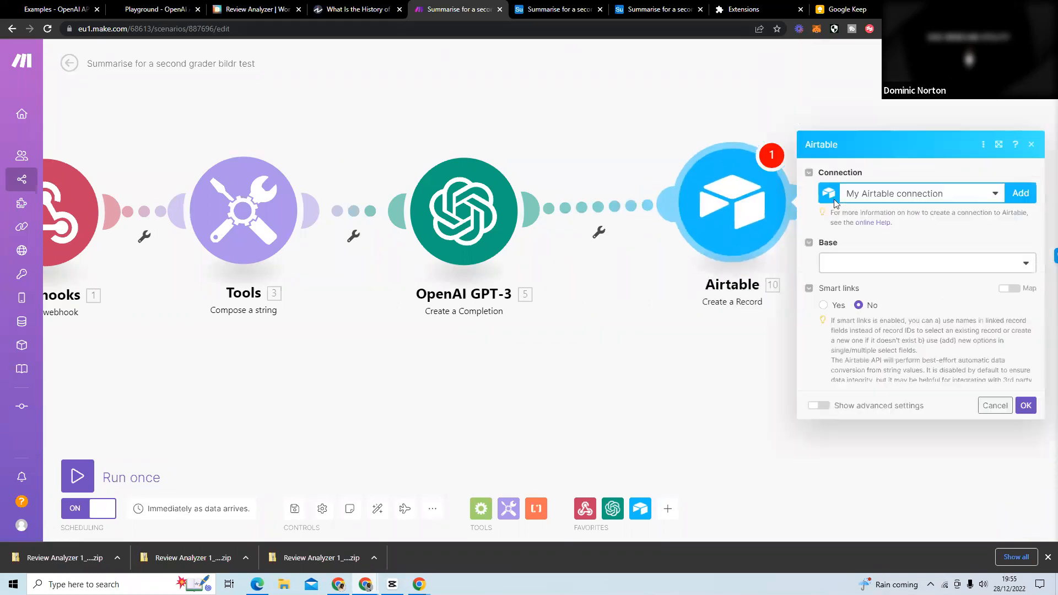
Set the inserted Airtable module's base to Summarise for a second grader bildr test and its table to Table 1.
{"action": "left_click", "coordinate": [869, 185]}
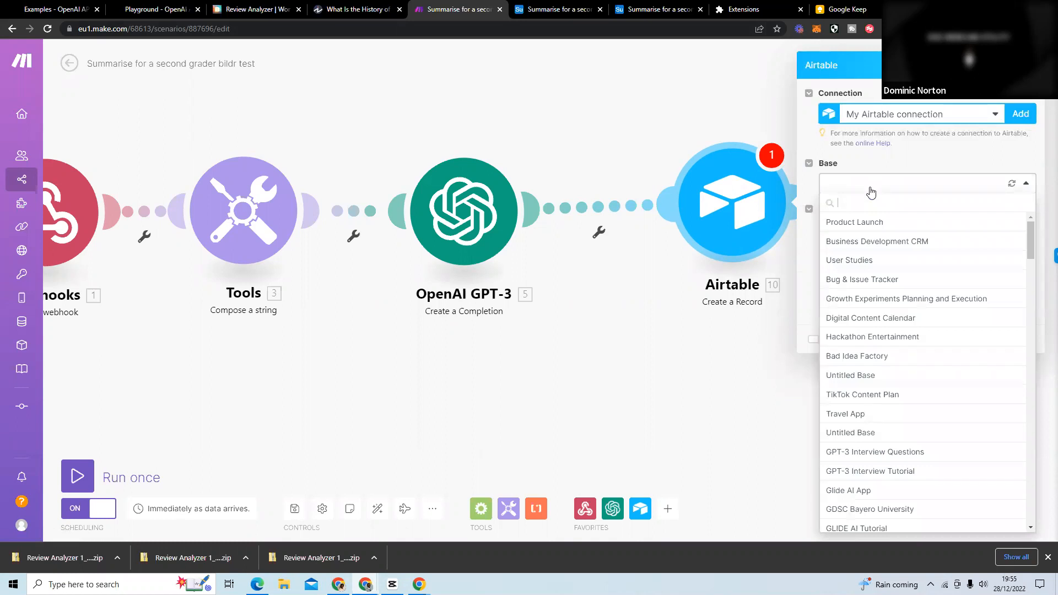
{"action": "type", "text": "summ"}
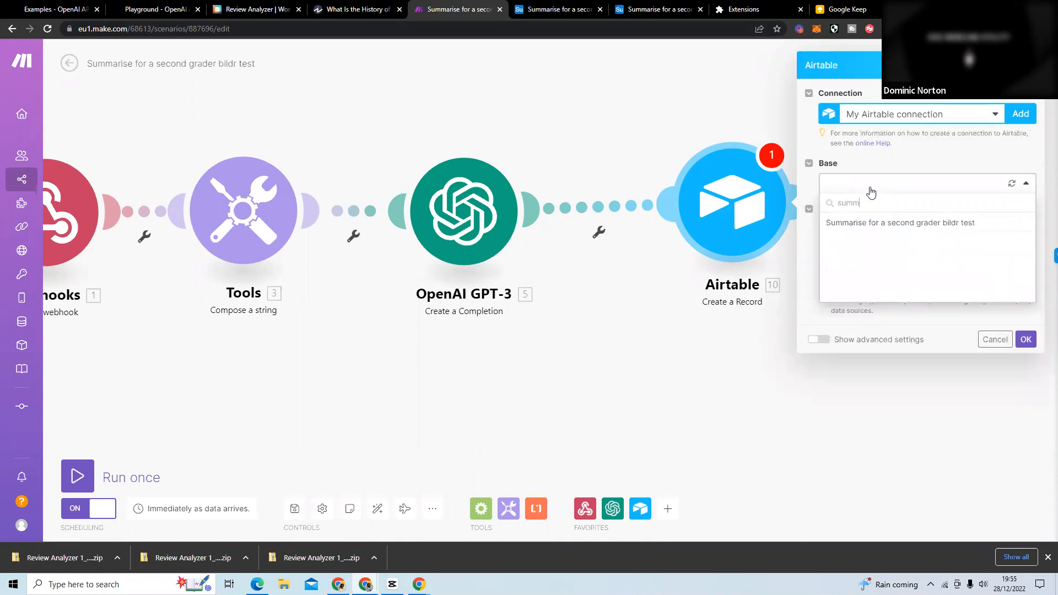
{"action": "left_click", "coordinate": [878, 223]}
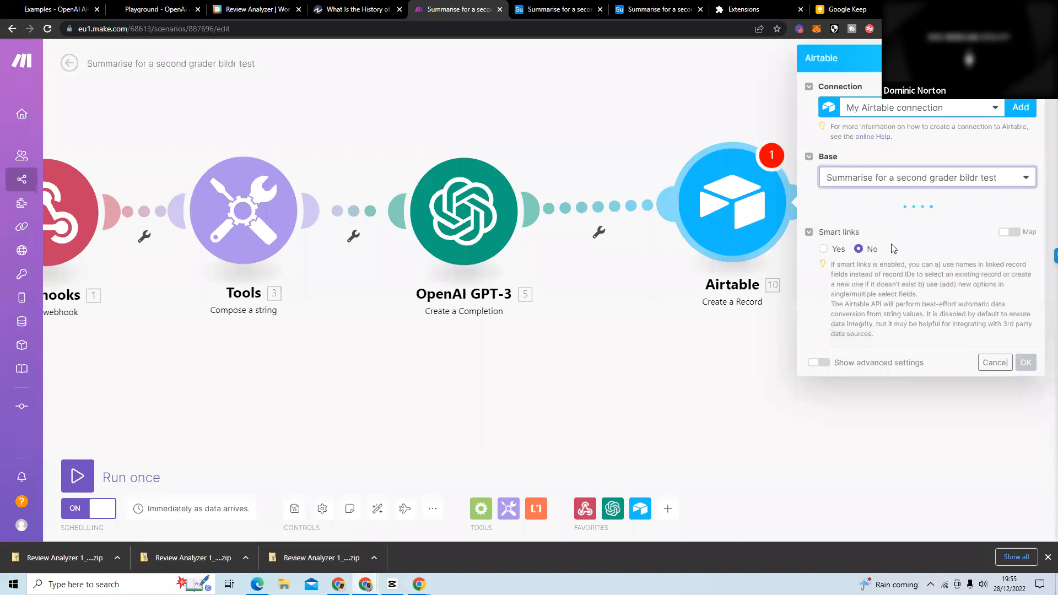
{"action": "left_click", "coordinate": [893, 227]}
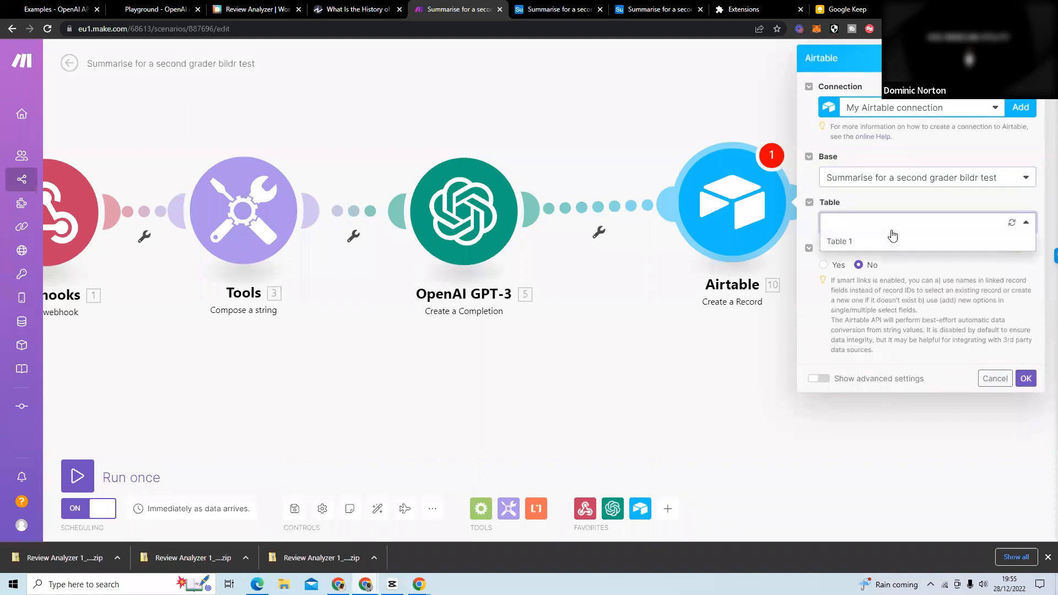
{"action": "left_click", "coordinate": [889, 246]}
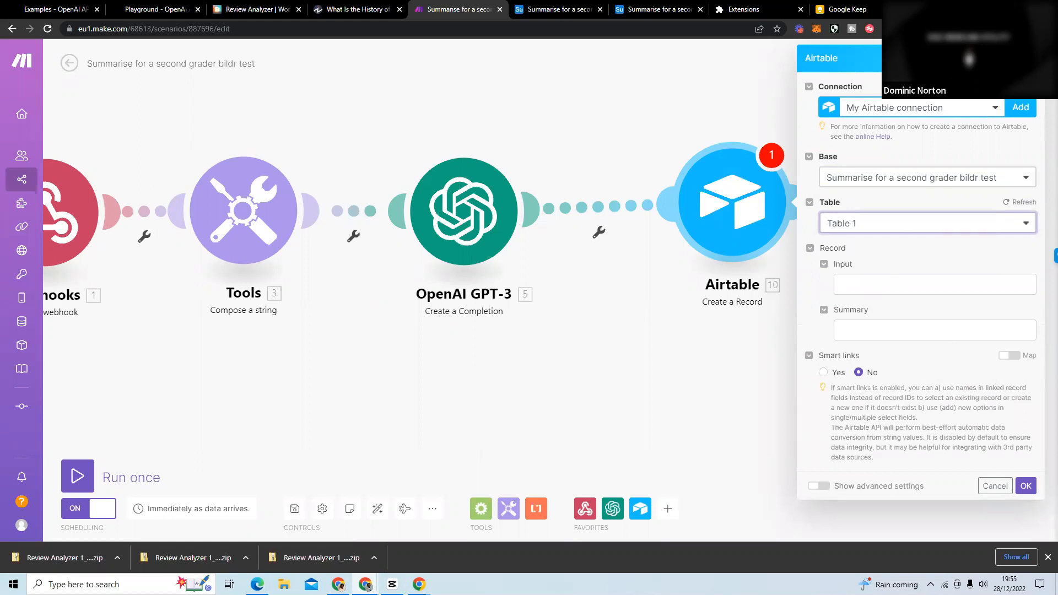
Delete the inserted Airtable module from the scenario.
{"action": "left_click", "coordinate": [716, 196]}
{"action": "right_click", "coordinate": [713, 202]}
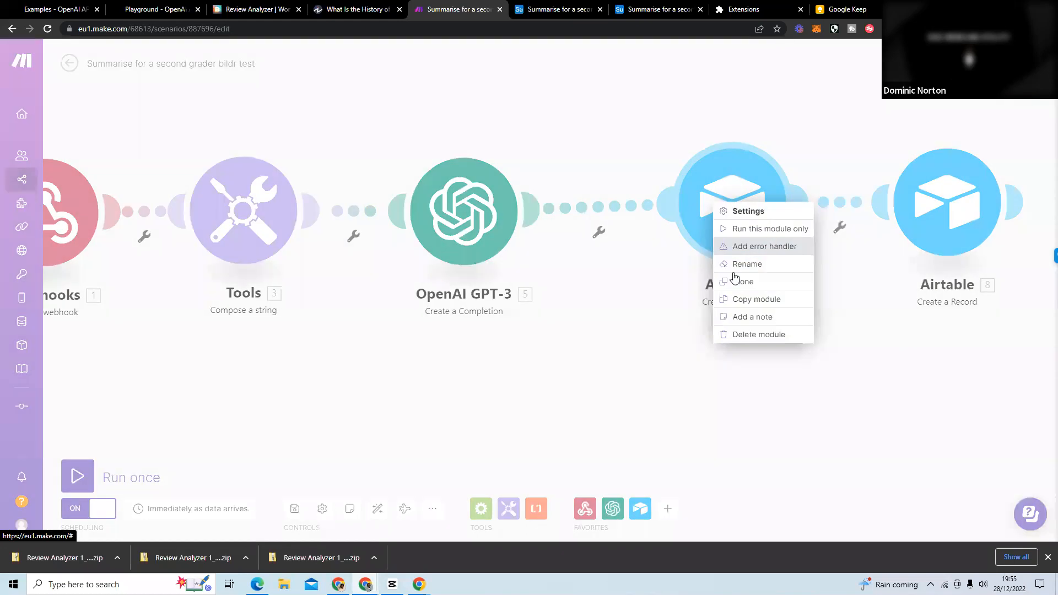
{"action": "left_click", "coordinate": [763, 335]}
Review the existing Airtable module's Input and Summary mappings, accept its settings, and move it closer to the OpenAI GPT-3 module.
{"action": "left_click", "coordinate": [783, 198]}
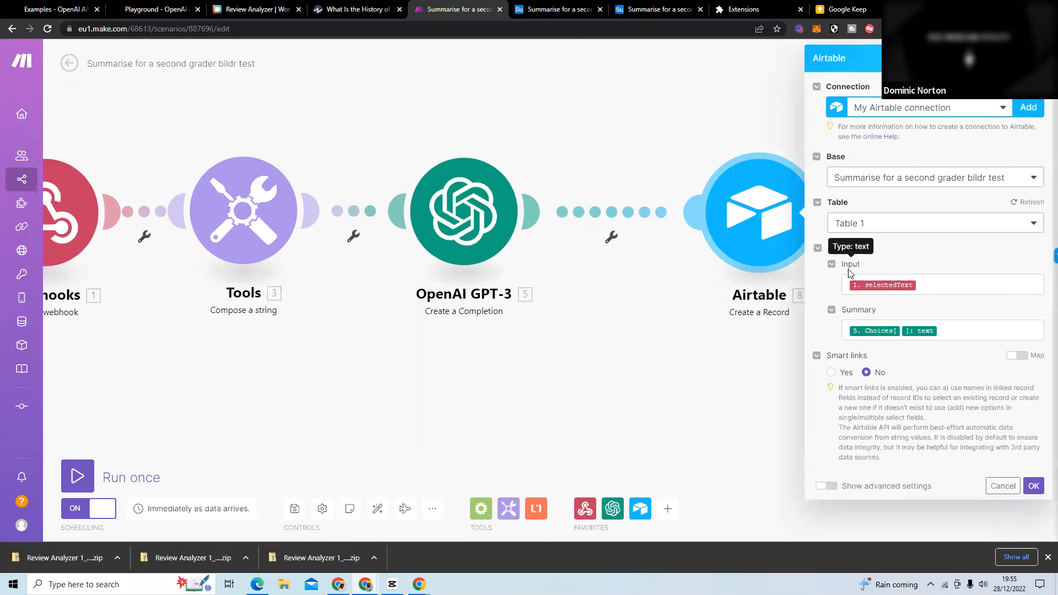
{"action": "left_click", "coordinate": [951, 291]}
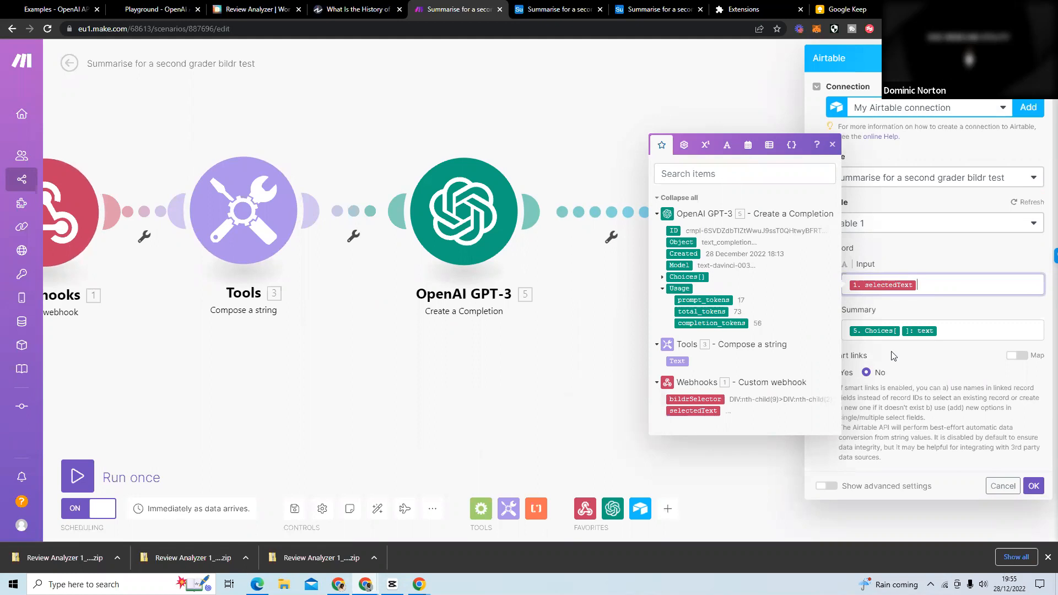
{"action": "left_click", "coordinate": [965, 313]}
{"action": "left_click", "coordinate": [948, 329]}
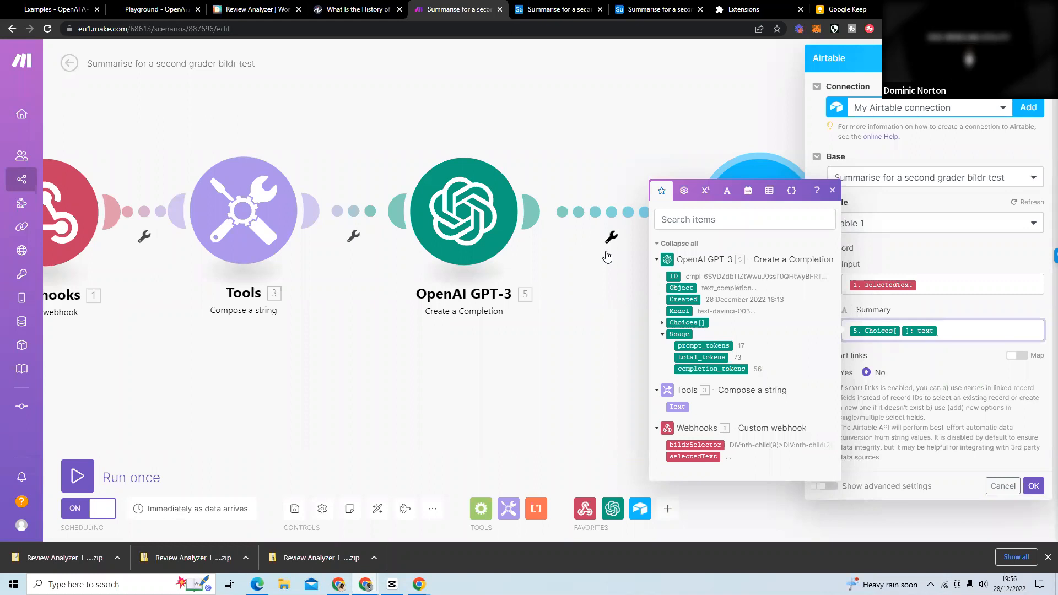
{"action": "left_click", "coordinate": [957, 315]}
{"action": "left_click", "coordinate": [1033, 485]}
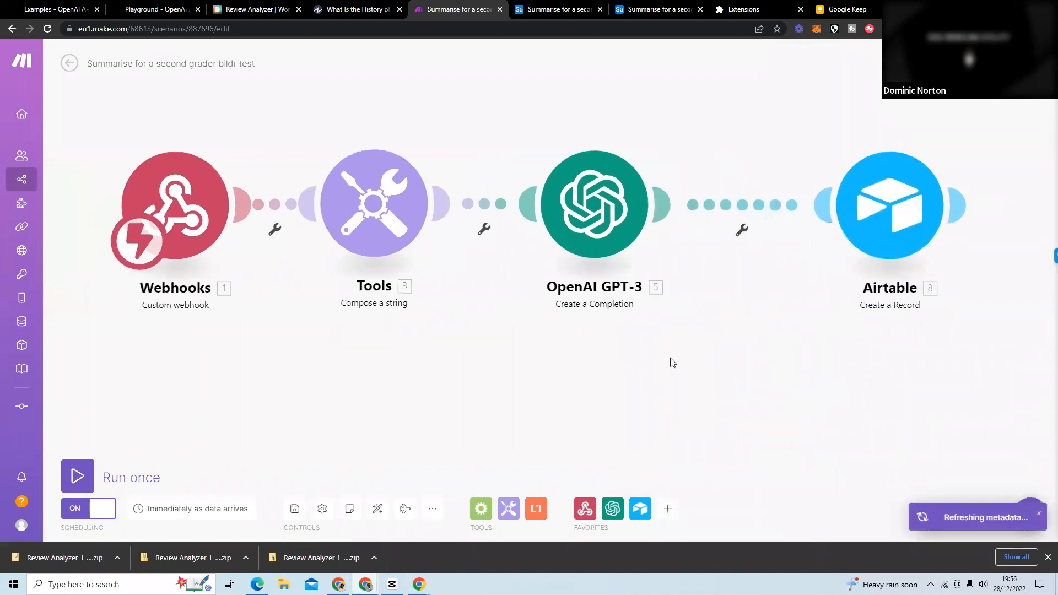
{"action": "left_click_drag", "start_coordinate": [870, 226], "coordinate": [783, 226]}
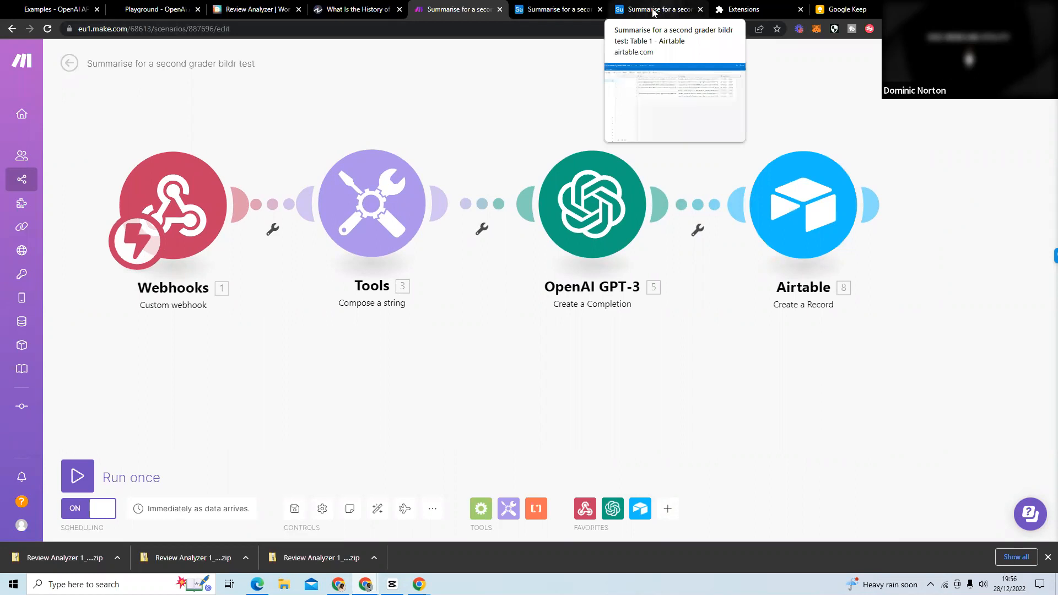
Switch to the Bildr Review Analyzer project and close the Chrome extension export settings to show the page canvas.
{"action": "left_click", "coordinate": [256, 10]}
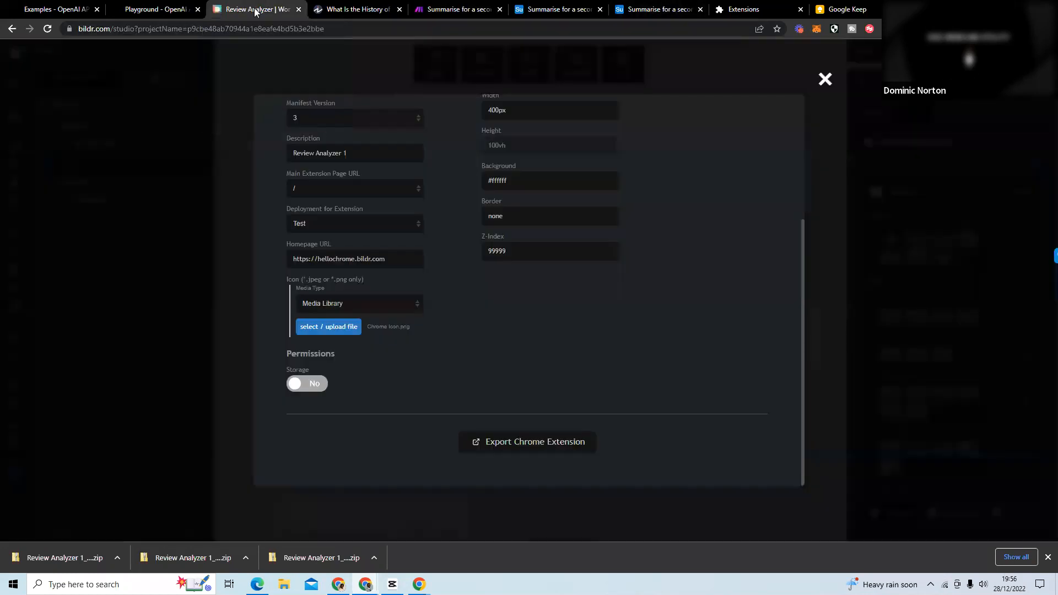
{"action": "left_click", "coordinate": [827, 81]}
{"action": "left_click", "coordinate": [558, 309]}
{"action": "left_click_drag", "start_coordinate": [520, 309], "coordinate": [556, 220]}
{"action": "left_click", "coordinate": [517, 169]}
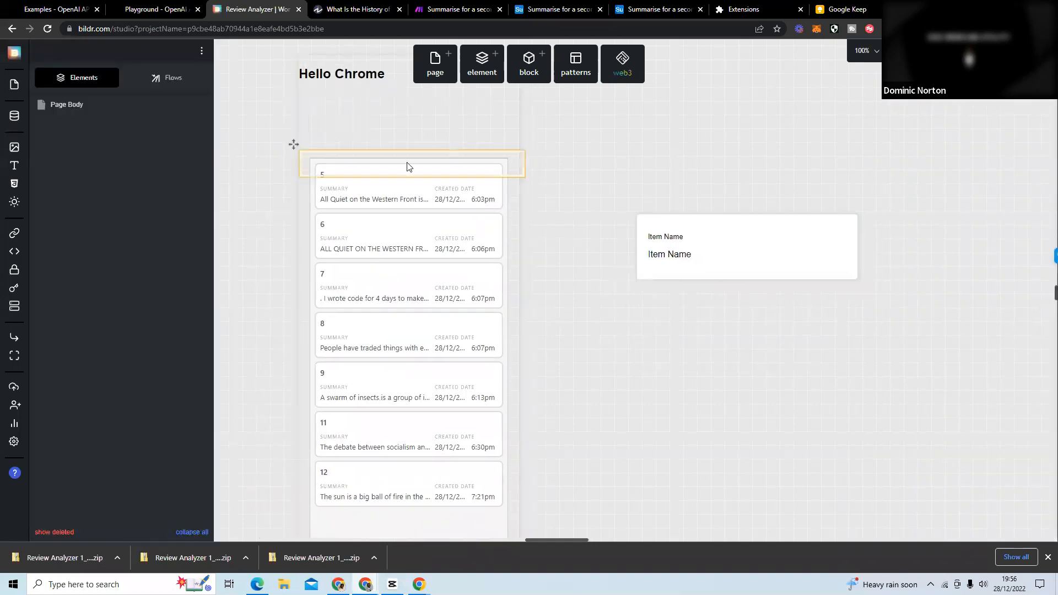
Move the empty page off the index page on the canvas and delete it.
{"action": "left_click_drag", "start_coordinate": [294, 144], "coordinate": [535, 120]}
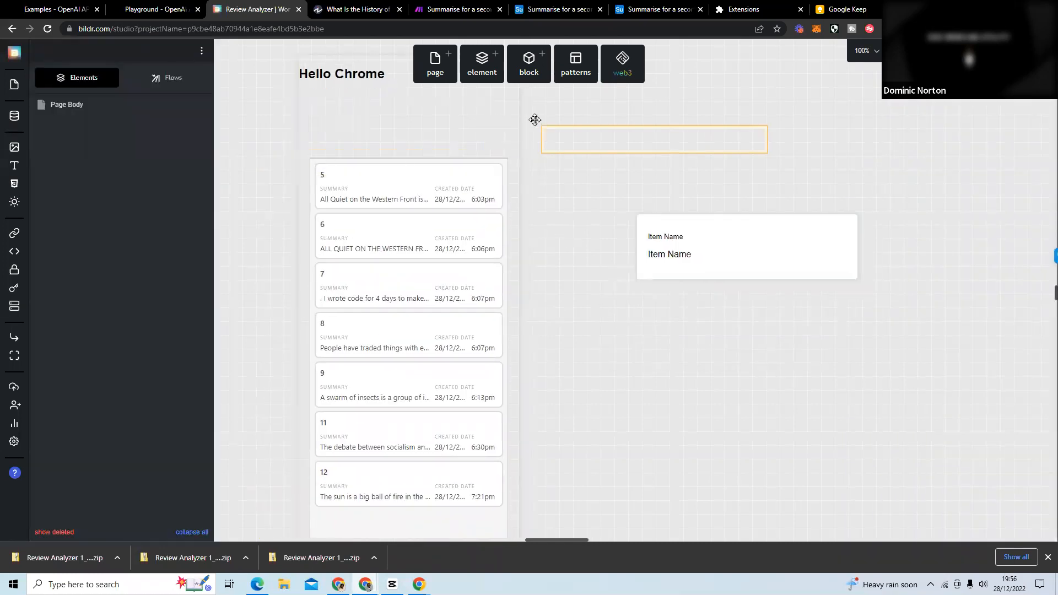
{"action": "left_click", "coordinate": [202, 51]}
{"action": "left_click", "coordinate": [267, 180]}
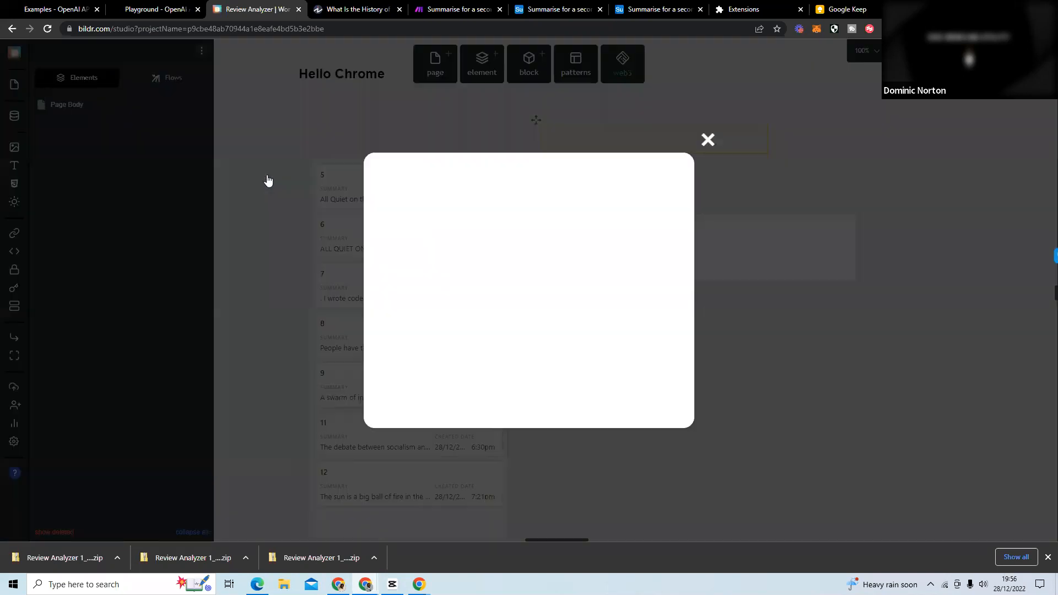
{"action": "left_click", "coordinate": [567, 236]}
{"action": "left_click_drag", "start_coordinate": [594, 326], "coordinate": [610, 223]}
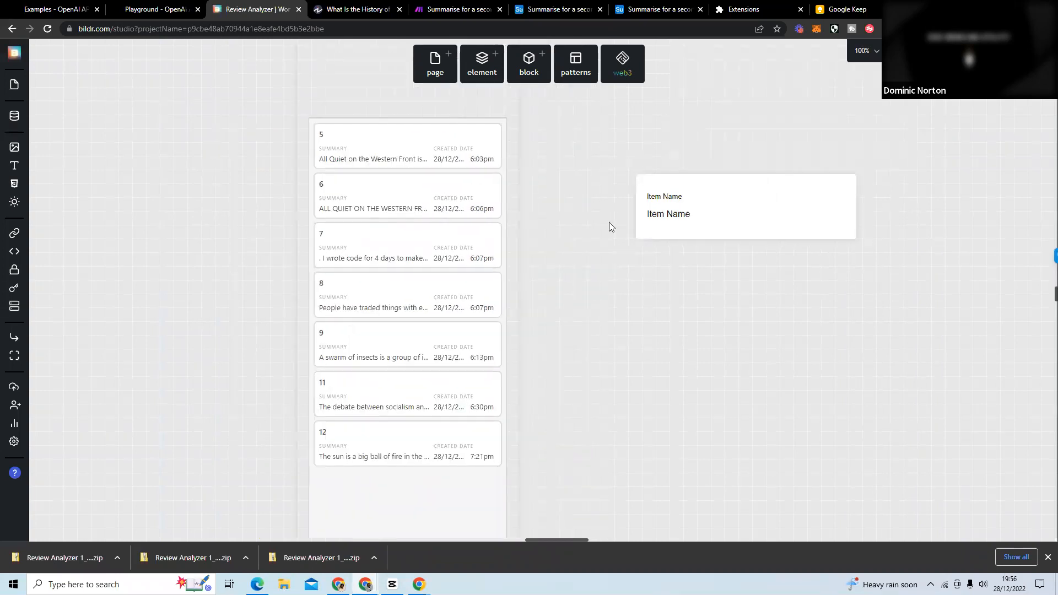
Delete the new page that holds the Item Name grid row.
{"action": "left_click", "coordinate": [667, 188]}
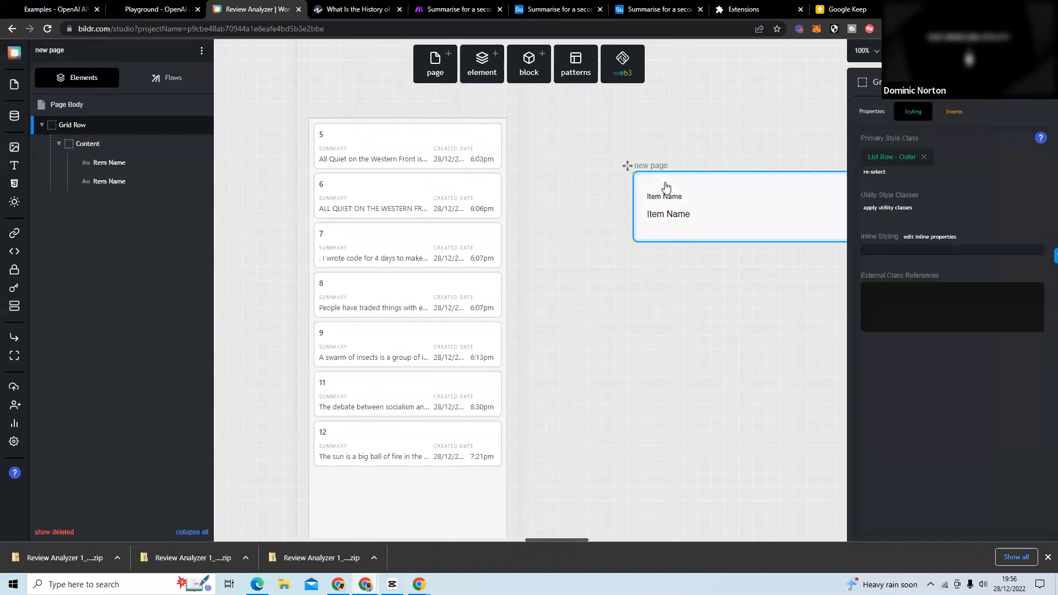
{"action": "left_click", "coordinate": [203, 52]}
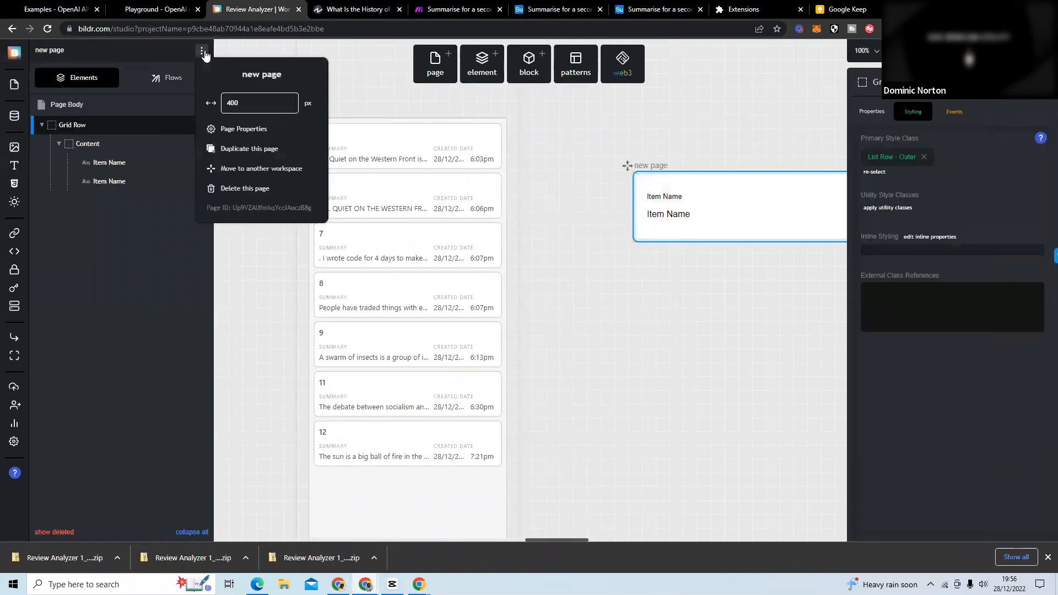
{"action": "left_click", "coordinate": [245, 188]}
{"action": "left_click", "coordinate": [543, 239]}
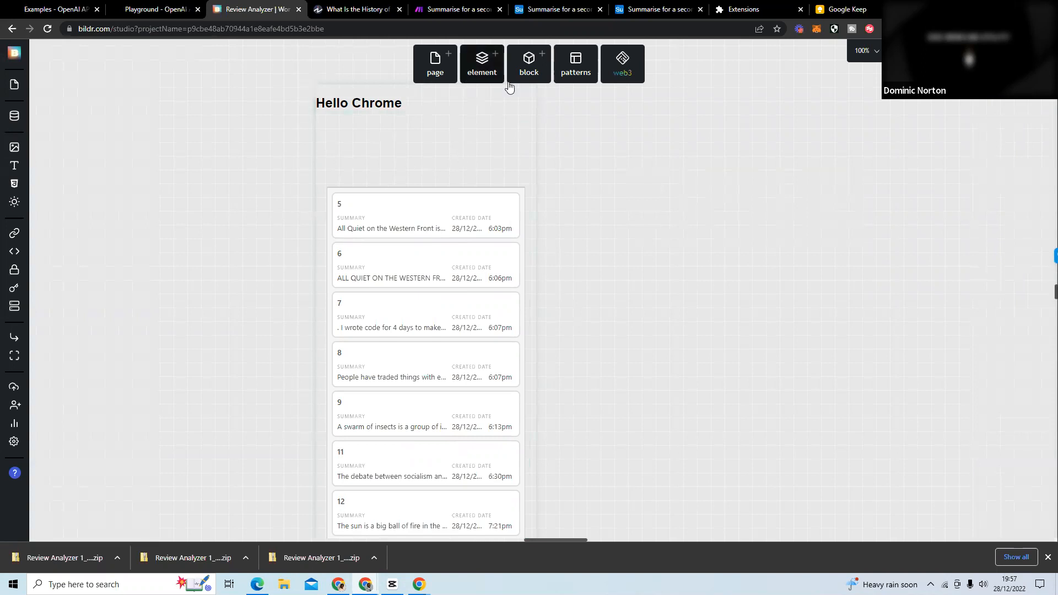
Search the element library for "code" to find the Code Block elements, and close the library.
{"action": "left_click", "coordinate": [481, 69]}
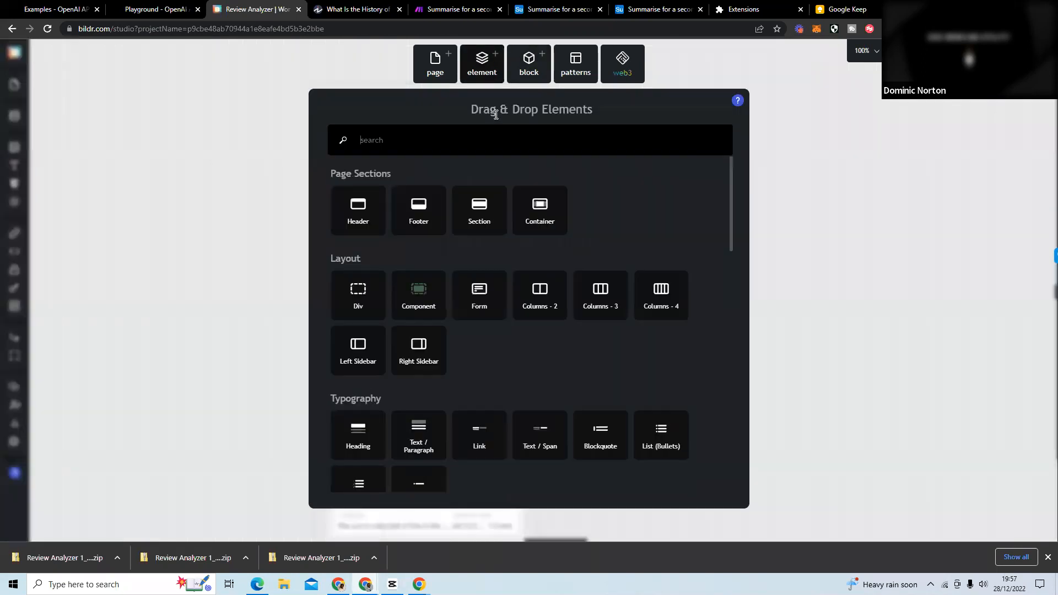
{"action": "type", "text": "code"}
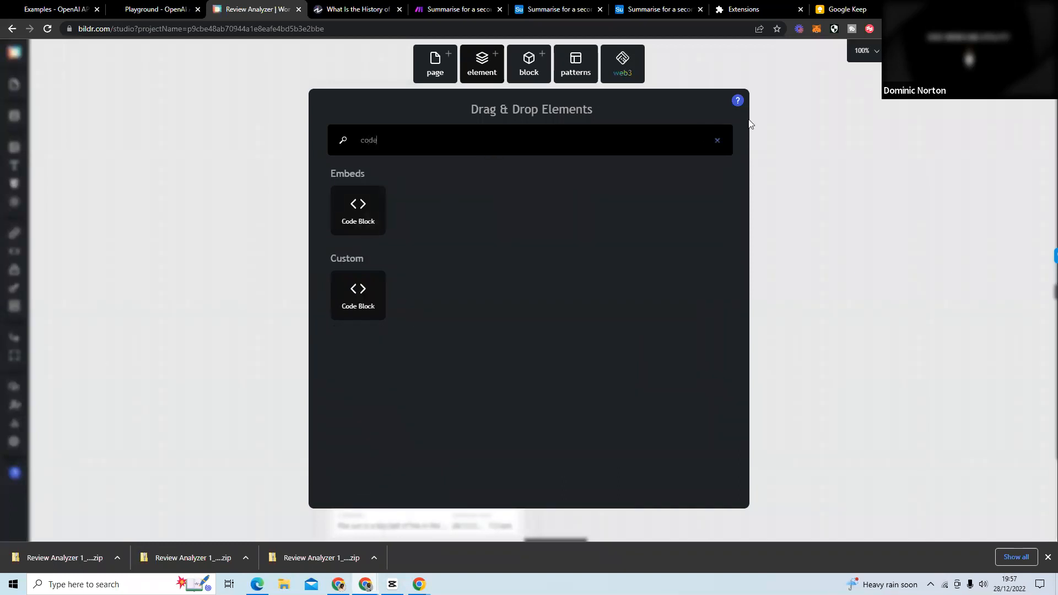
{"action": "left_click", "coordinate": [259, 210]}
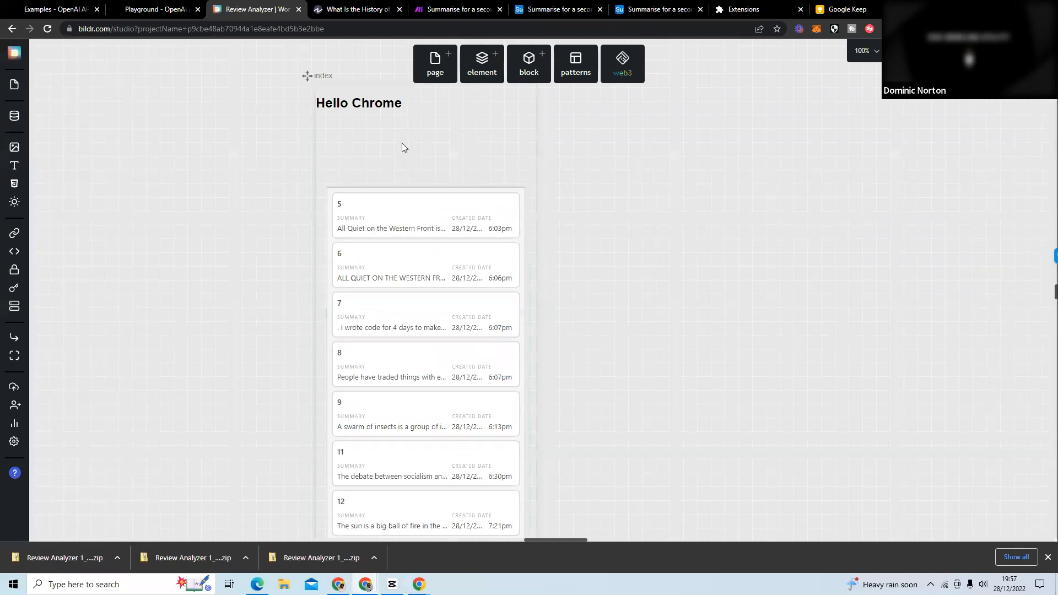
Set the top margin of the container holding the Code Block to 50px in its inline styling.
{"action": "left_click", "coordinate": [390, 118]}
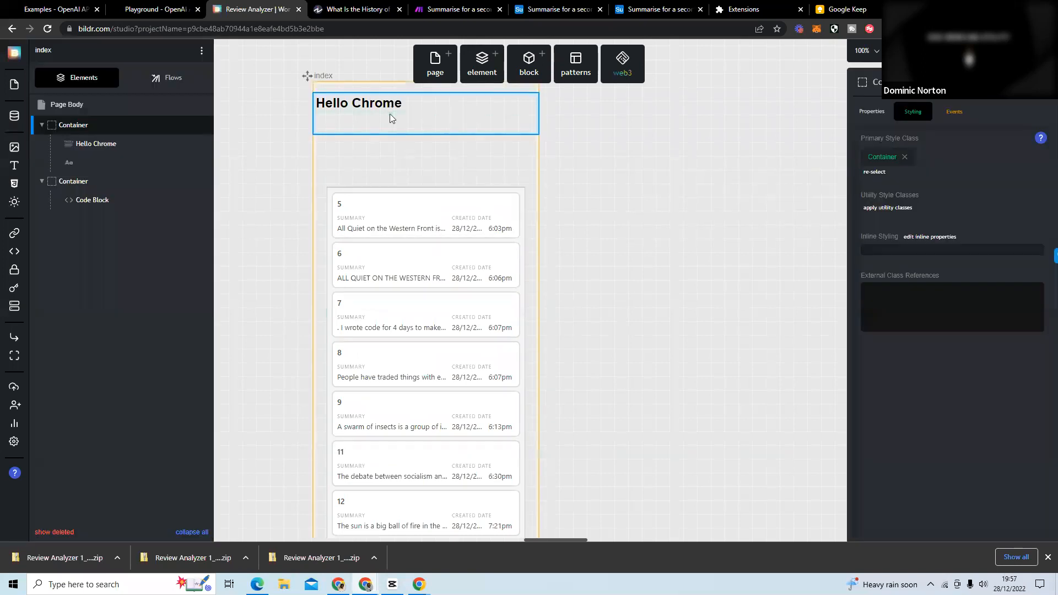
{"action": "left_click", "coordinate": [109, 186]}
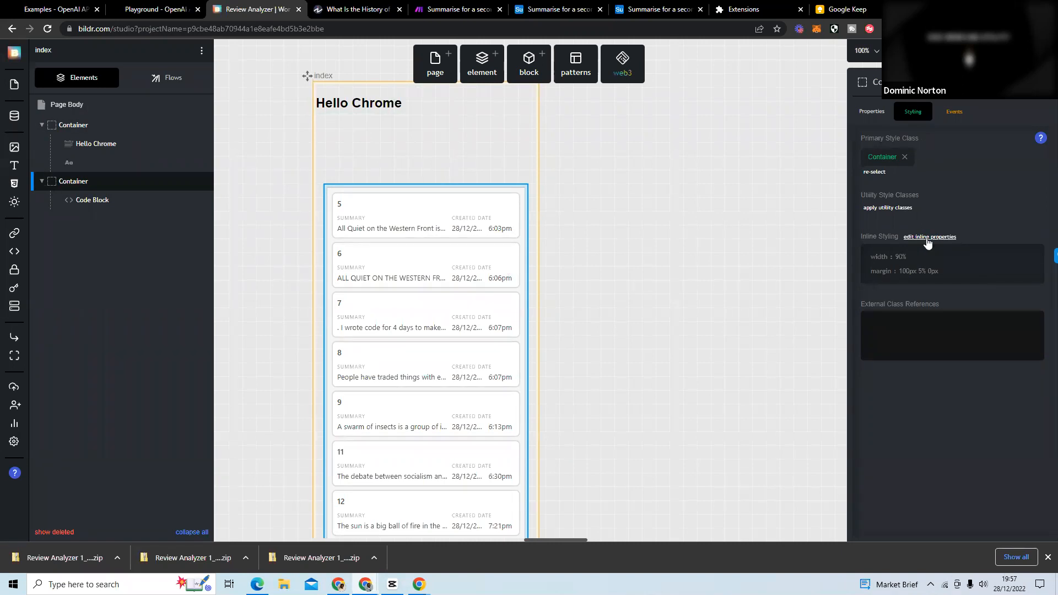
{"action": "left_click", "coordinate": [929, 238]}
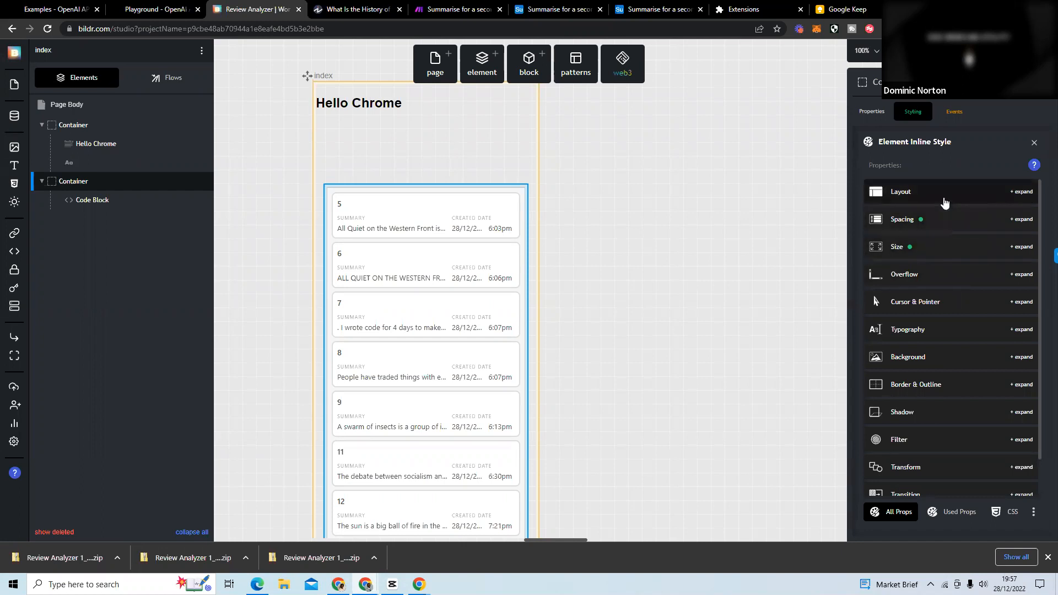
{"action": "left_click", "coordinate": [919, 248]}
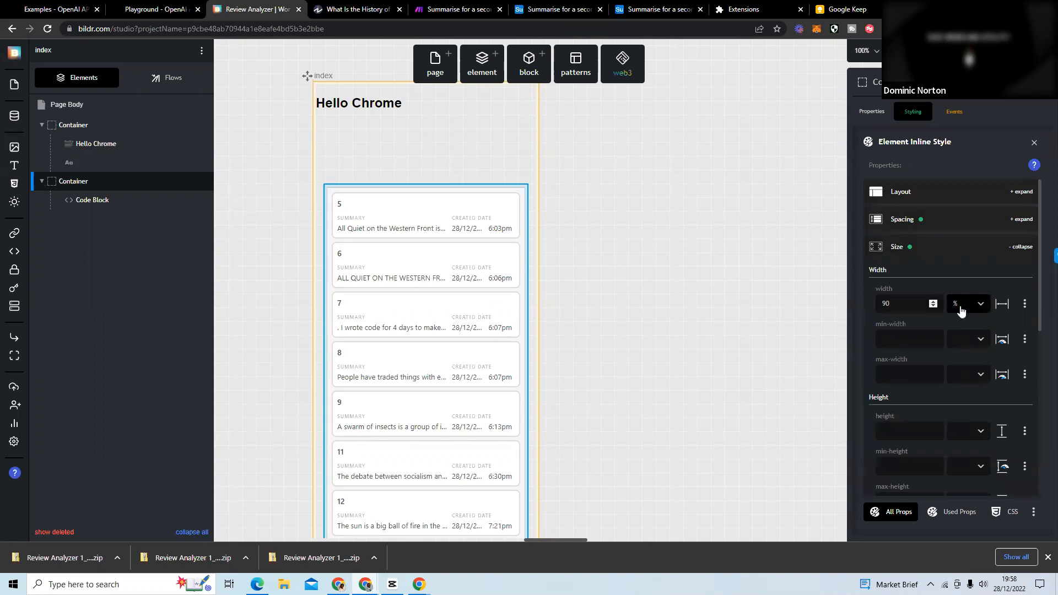
{"action": "left_click", "coordinate": [920, 223]}
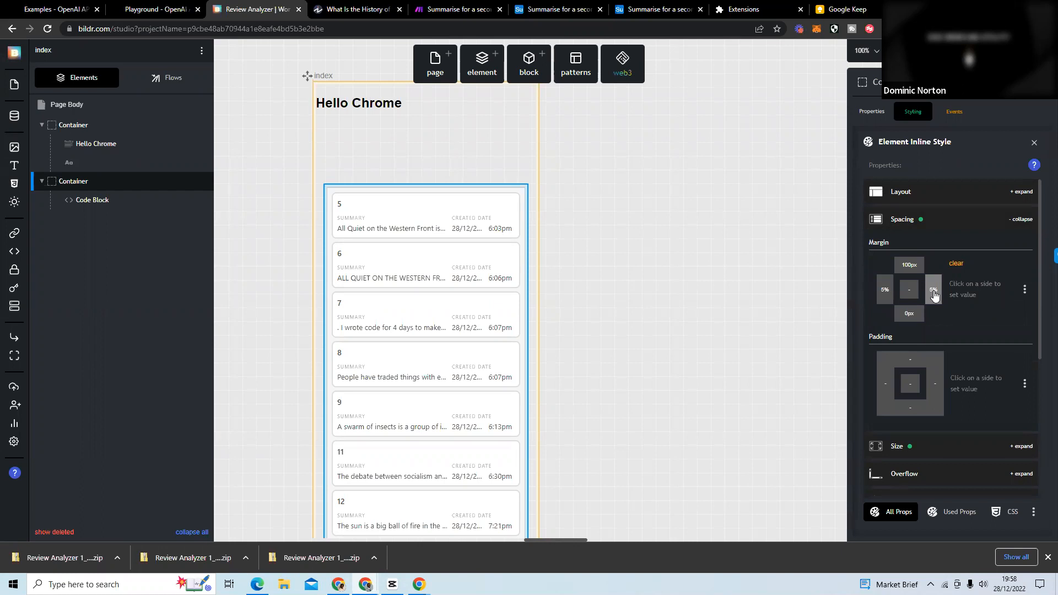
{"action": "left_click", "coordinate": [907, 265]}
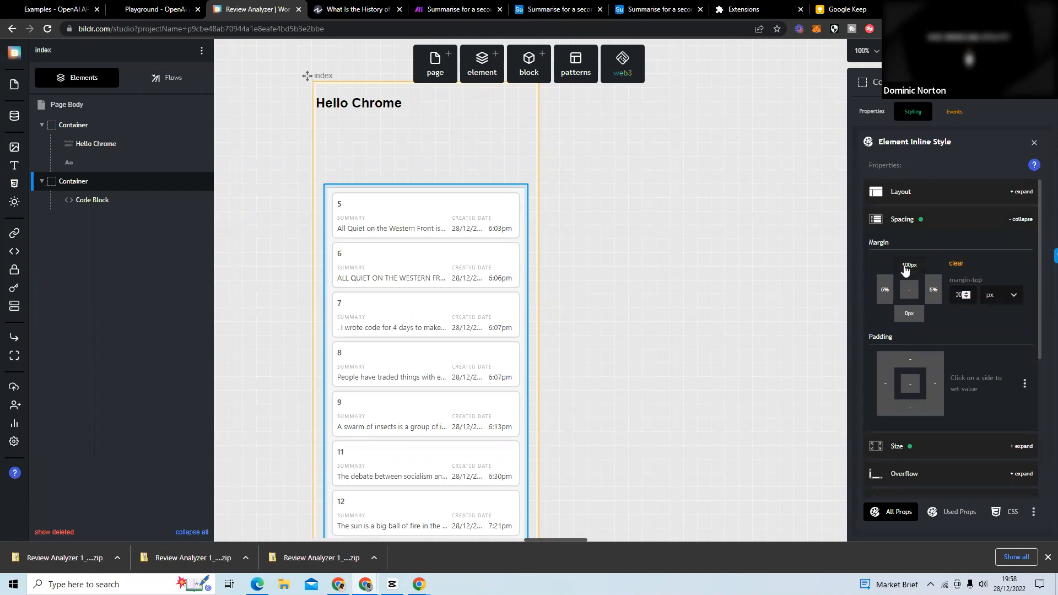
{"action": "double_click", "coordinate": [963, 296]}
{"action": "left_click", "coordinate": [975, 261]}
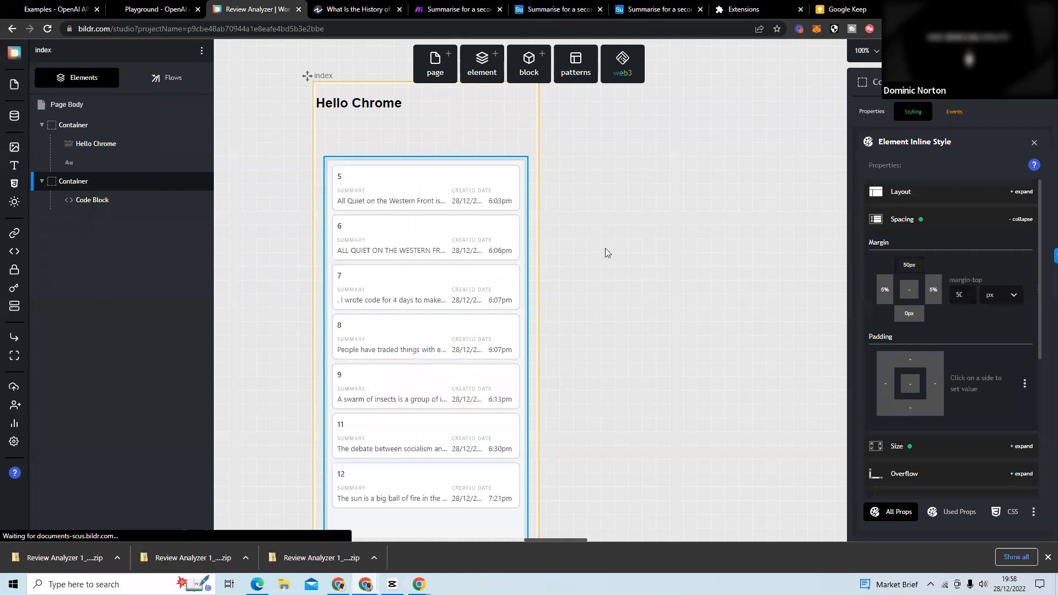
{"action": "left_click", "coordinate": [591, 315]}
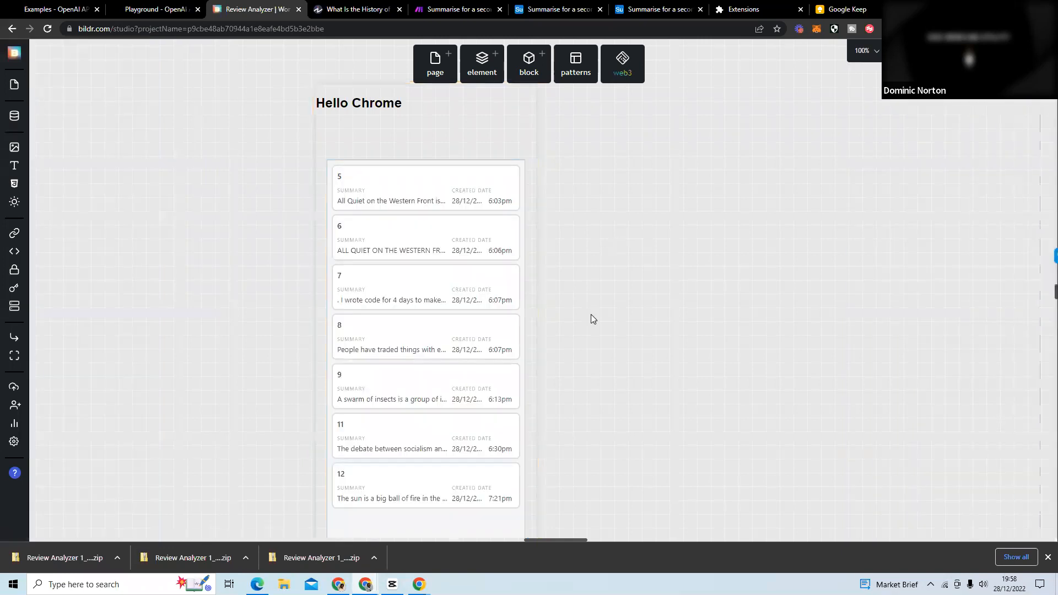
{"action": "scroll", "coordinate": [638, 198], "scroll_direction": "down", "scroll_amount": 5}
{"action": "scroll", "coordinate": [627, 221], "scroll_direction": "up", "scroll_amount": 2}
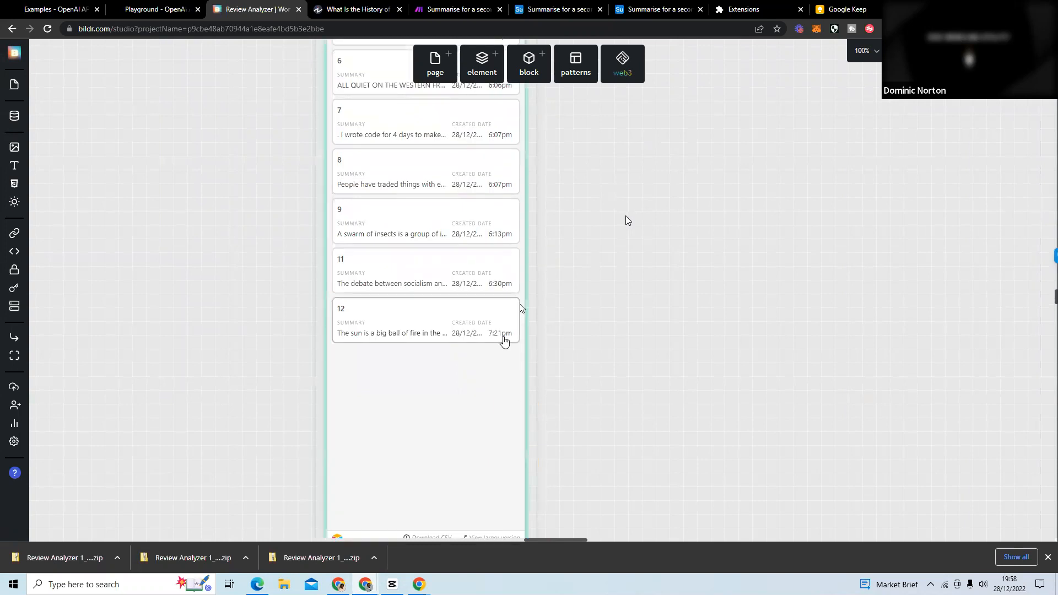
Switch to the Airtable base and compare the fields shown in Grid view and Grid view copy.
{"action": "left_click", "coordinate": [650, 13]}
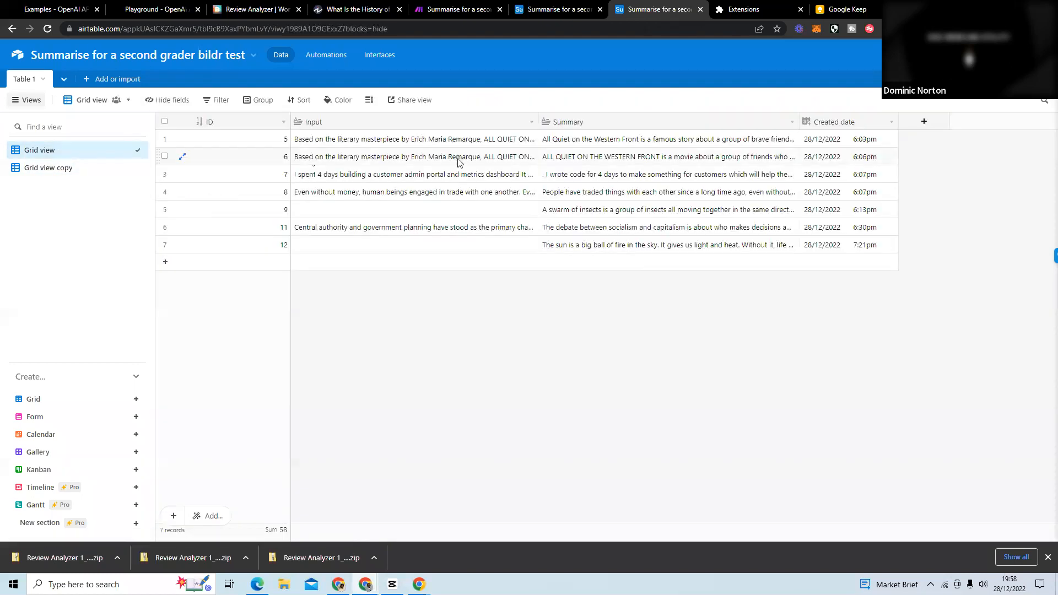
{"action": "right_click", "coordinate": [54, 150]}
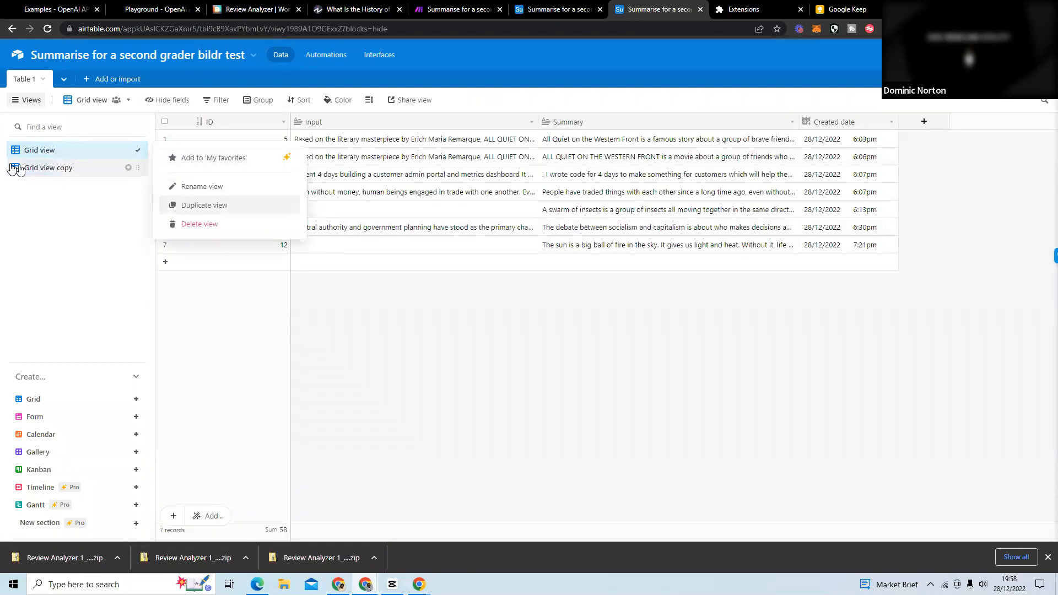
{"action": "left_click", "coordinate": [31, 173]}
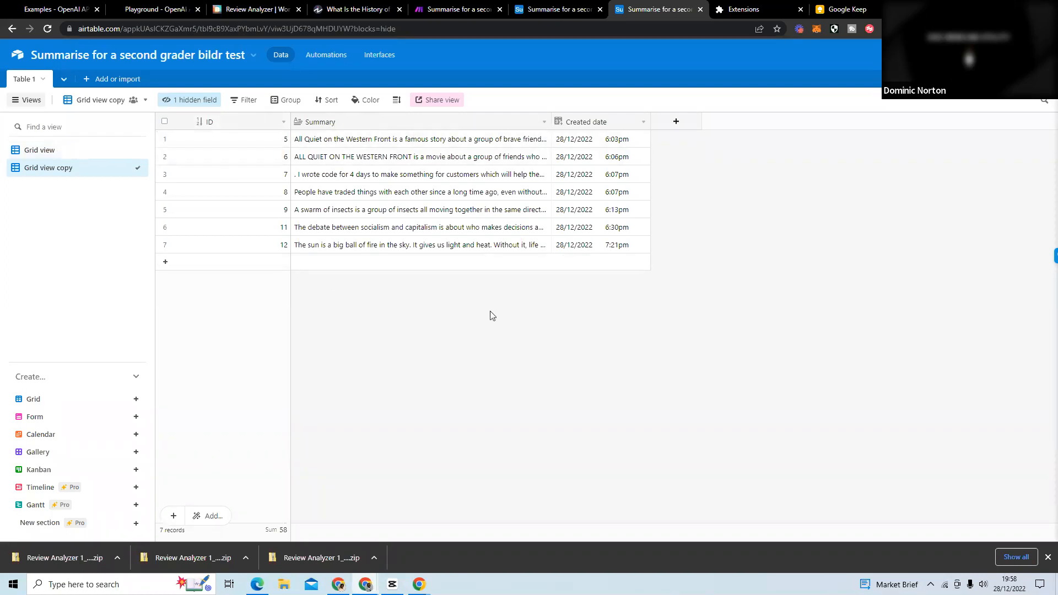
{"action": "left_click", "coordinate": [76, 150]}
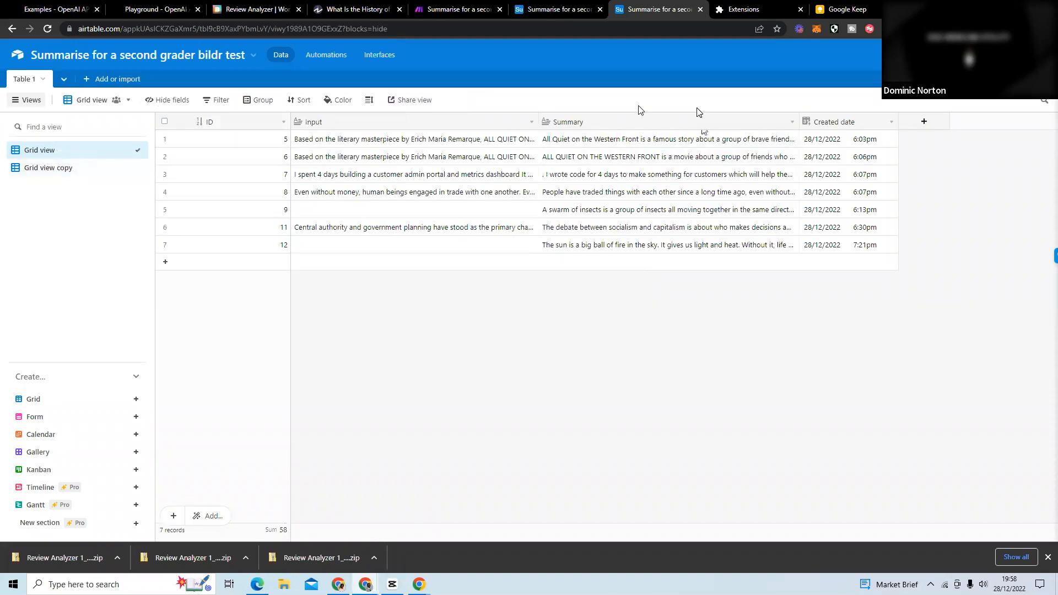
{"action": "left_click", "coordinate": [64, 168]}
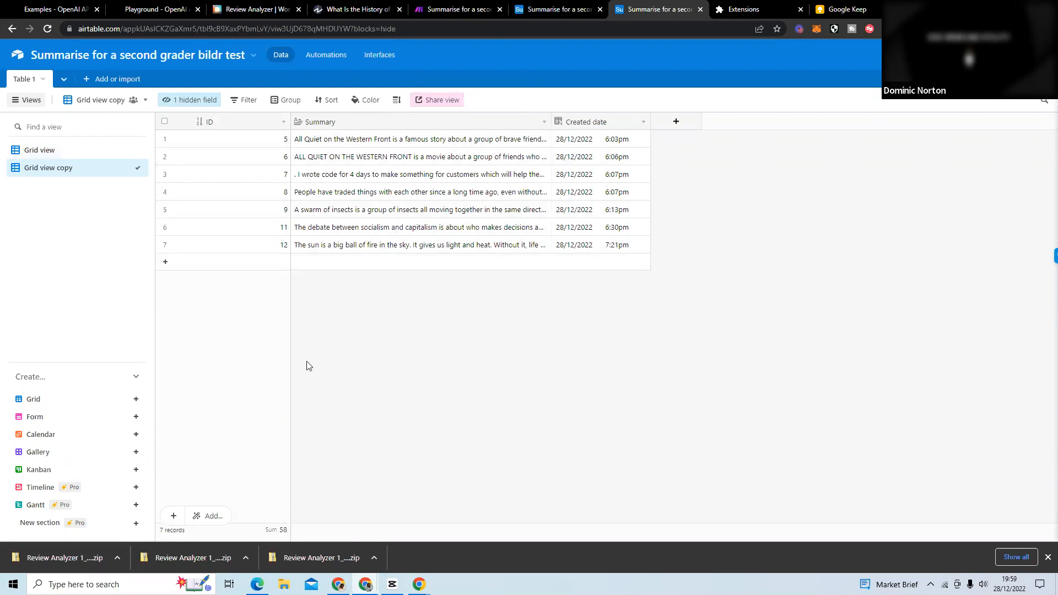
Open the website embed page for Grid view copy, enable card layout, and preview the embed without and with view controls.
{"action": "left_click", "coordinate": [435, 105]}
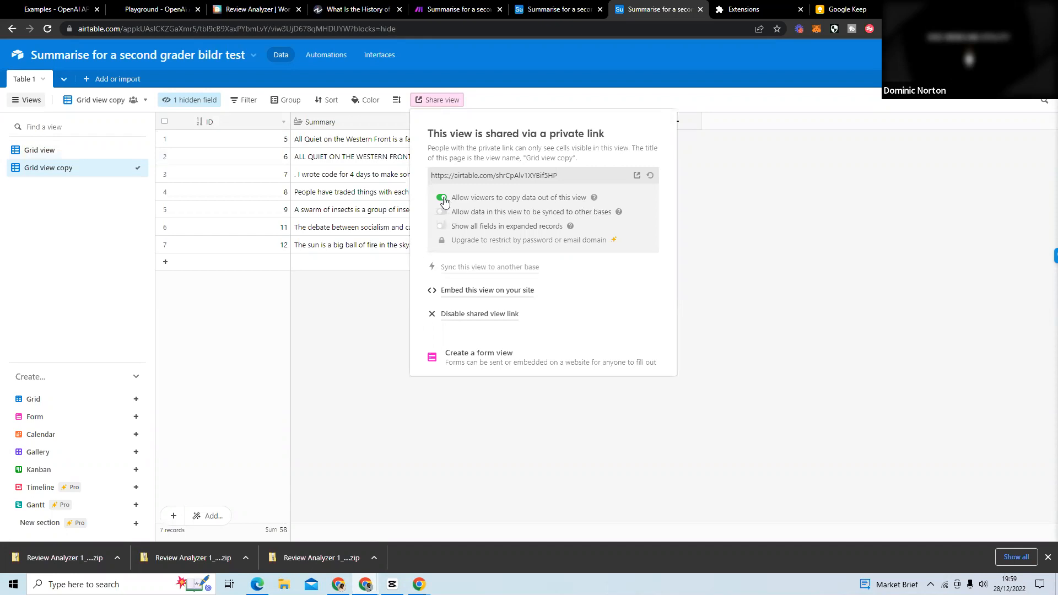
{"action": "left_click", "coordinate": [511, 292]}
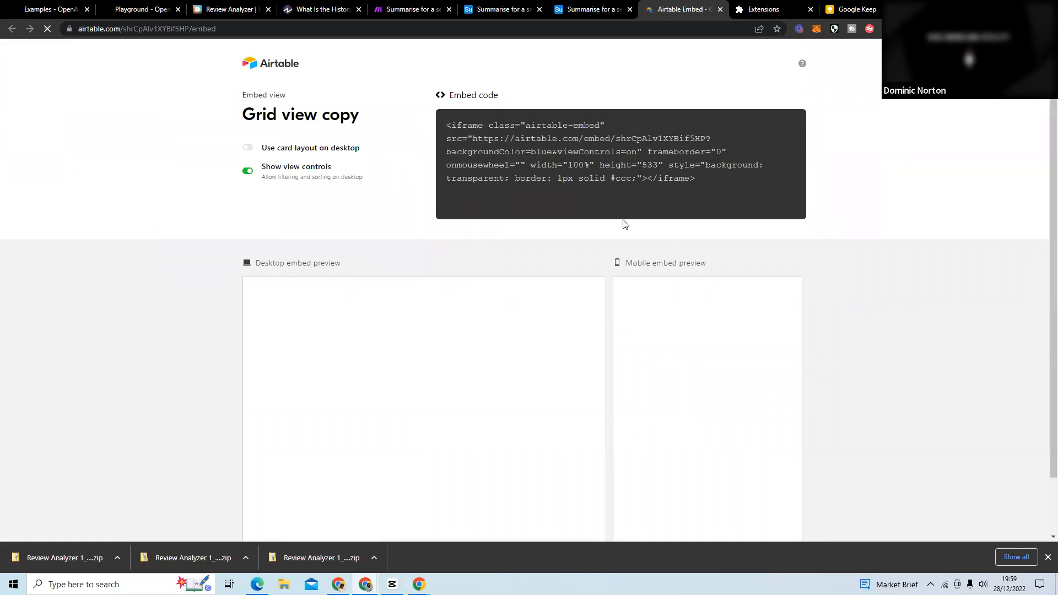
{"action": "left_click", "coordinate": [245, 152]}
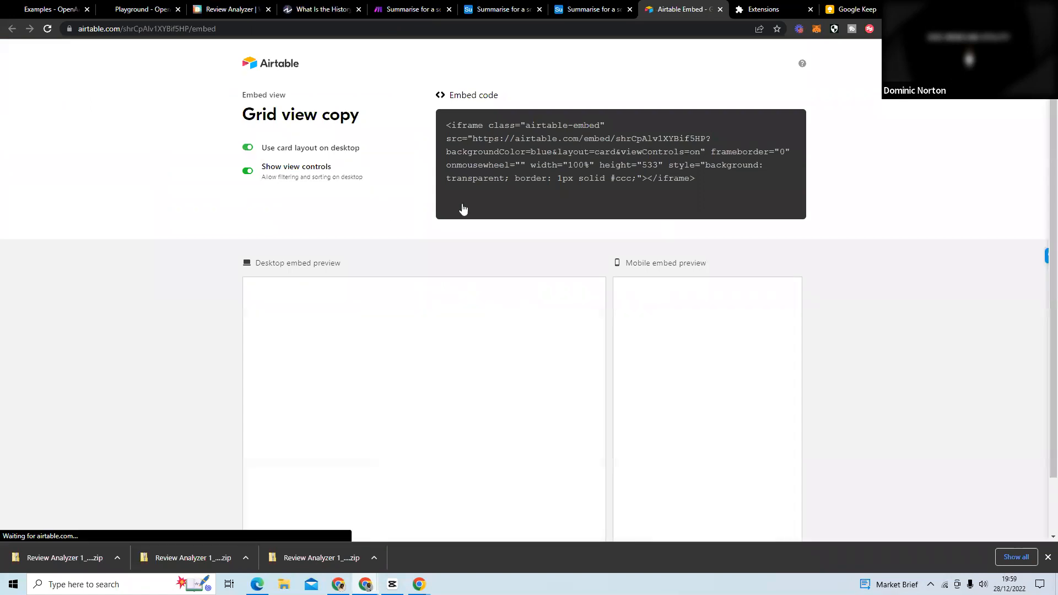
{"action": "scroll", "coordinate": [219, 357], "scroll_direction": "down", "scroll_amount": 1}
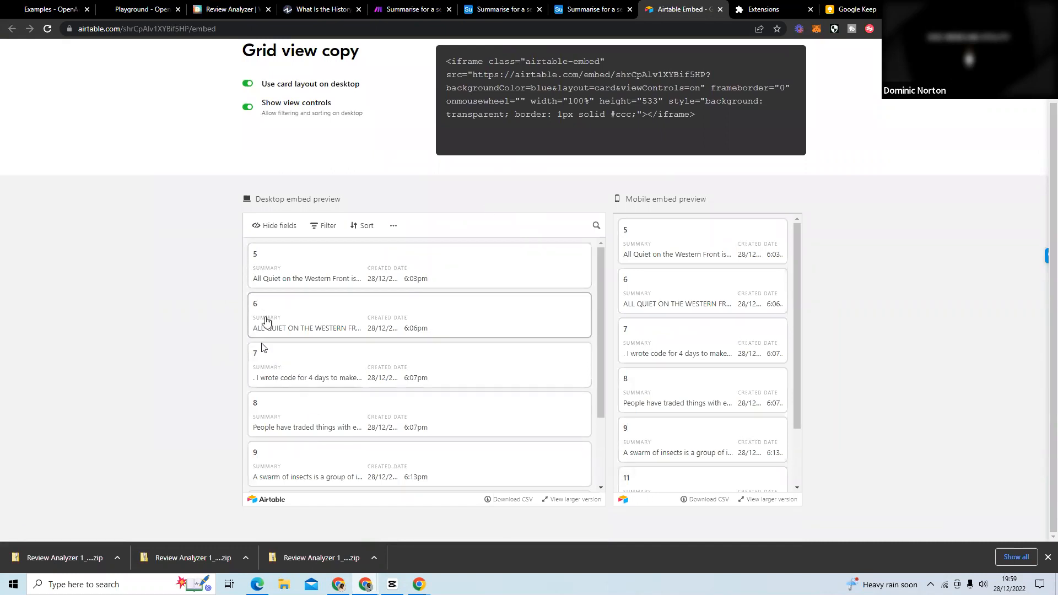
{"action": "left_click", "coordinate": [248, 109]}
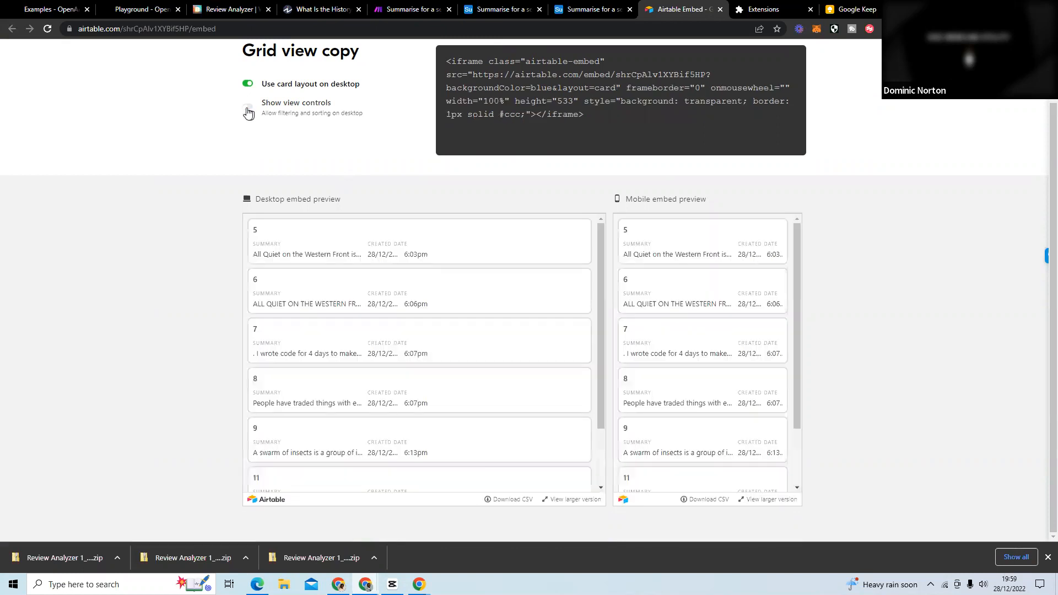
{"action": "left_click", "coordinate": [248, 111]}
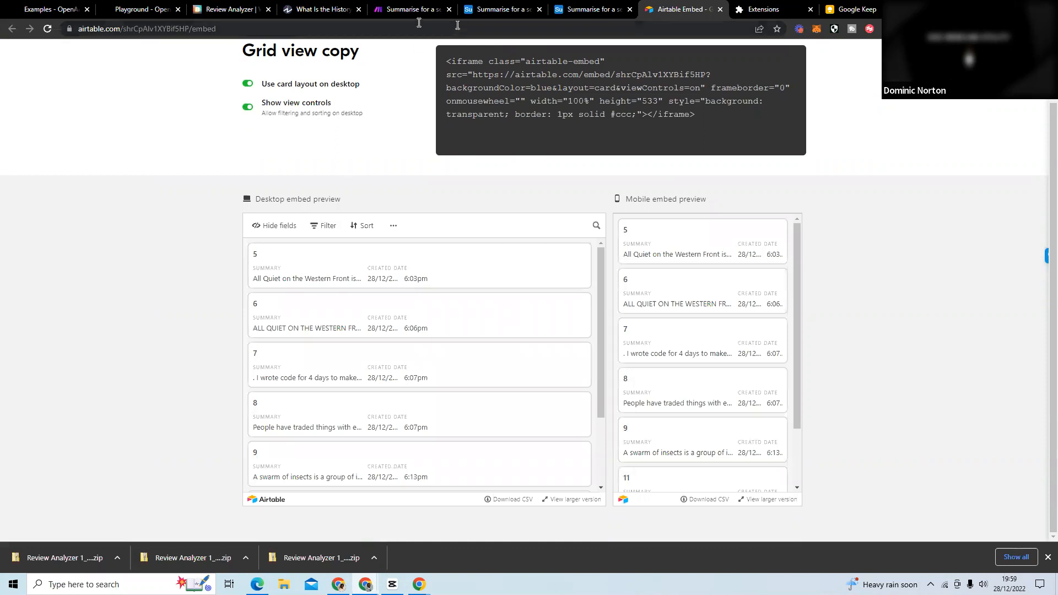
Switch back to the Bildr project, view record 6 in the embedded list, and inspect the Code Block's raw iframe code.
{"action": "left_click", "coordinate": [229, 10]}
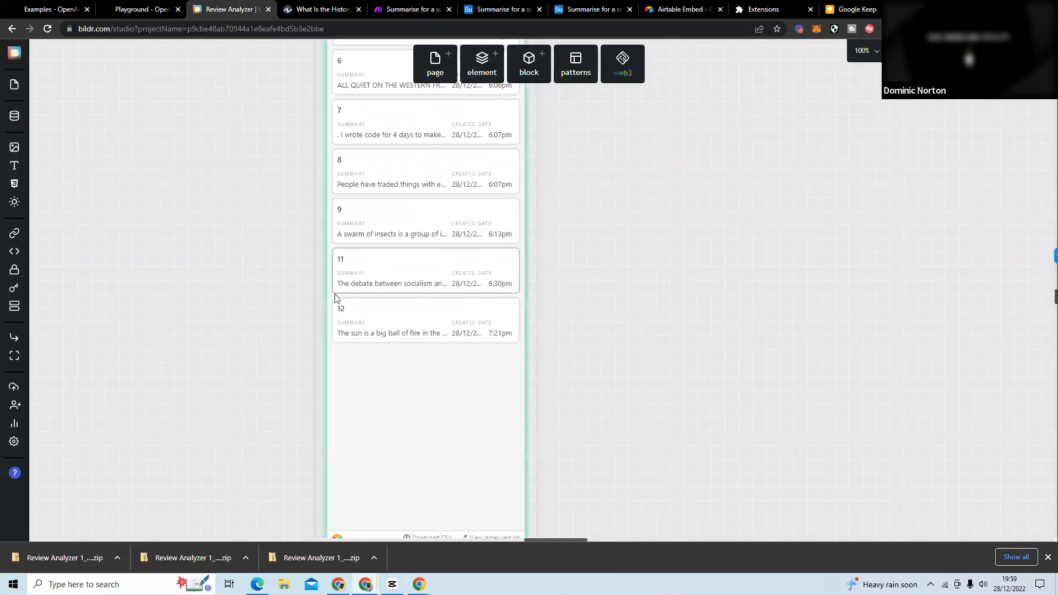
{"action": "scroll", "coordinate": [358, 254], "scroll_direction": "up", "scroll_amount": 3}
{"action": "left_click", "coordinate": [406, 241]}
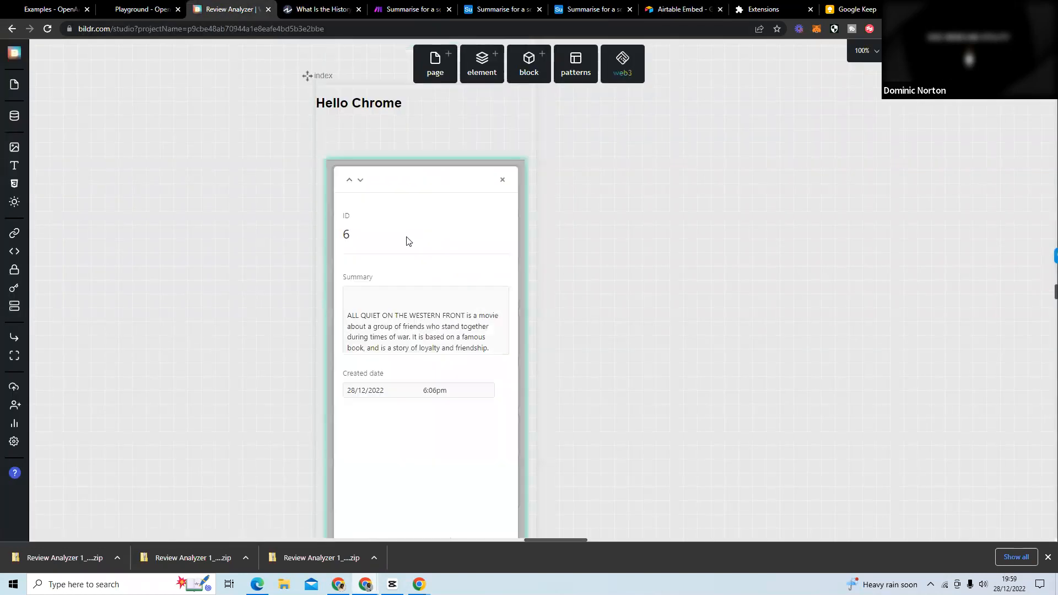
{"action": "left_click", "coordinate": [502, 190]}
{"action": "left_click", "coordinate": [470, 151]}
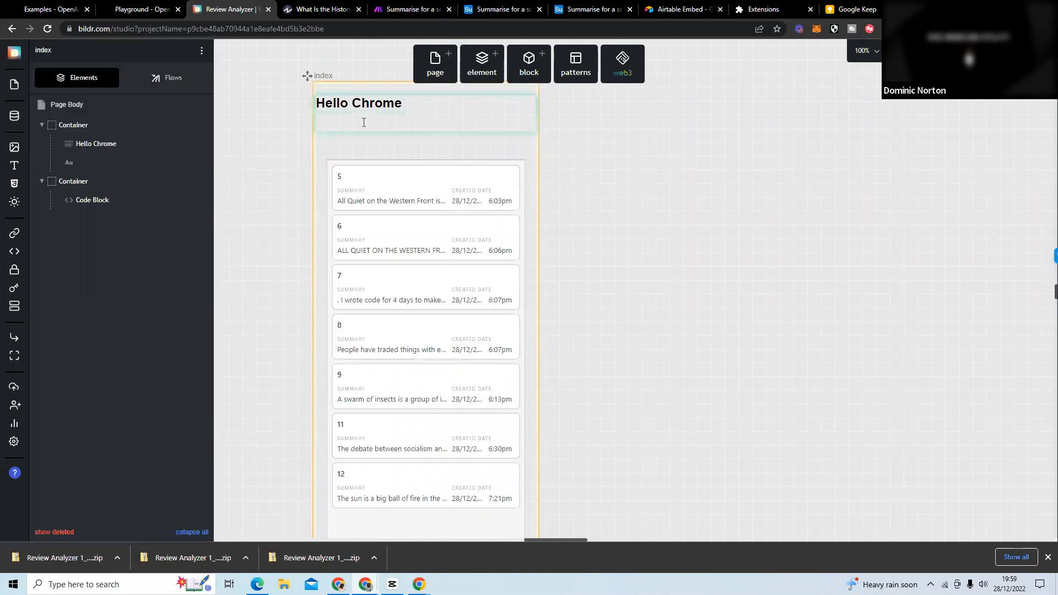
{"action": "left_click", "coordinate": [96, 204]}
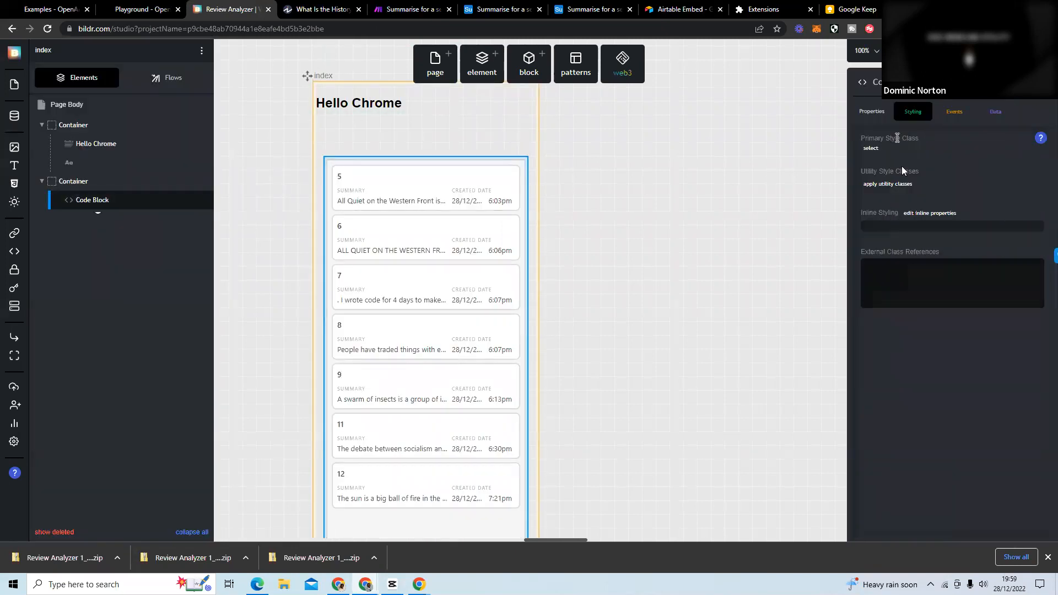
{"action": "left_click", "coordinate": [878, 112]}
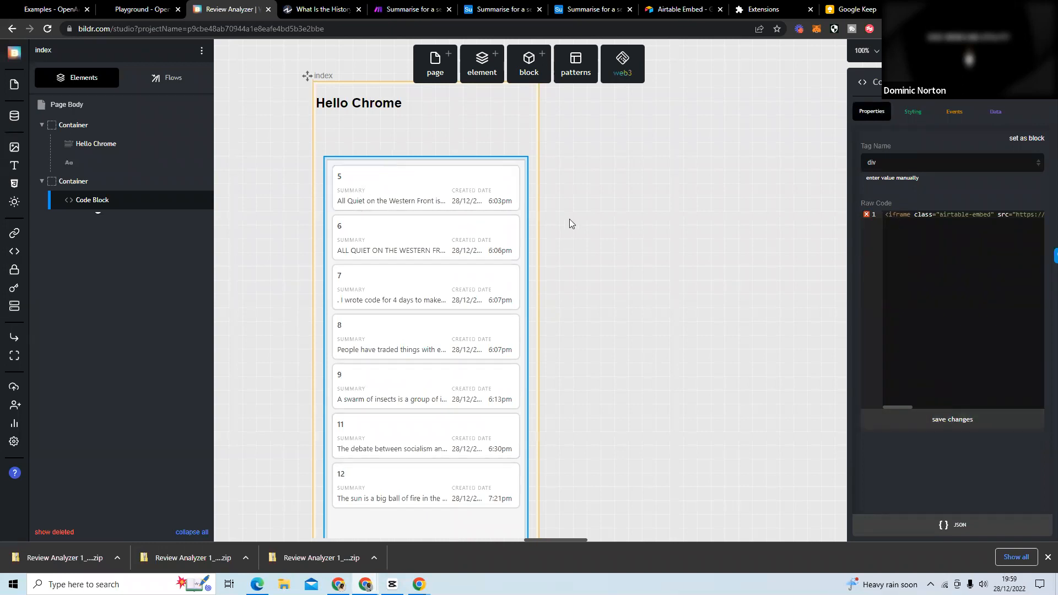
Publish the project from Development to the Test deployment.
{"action": "left_click", "coordinate": [938, 51]}
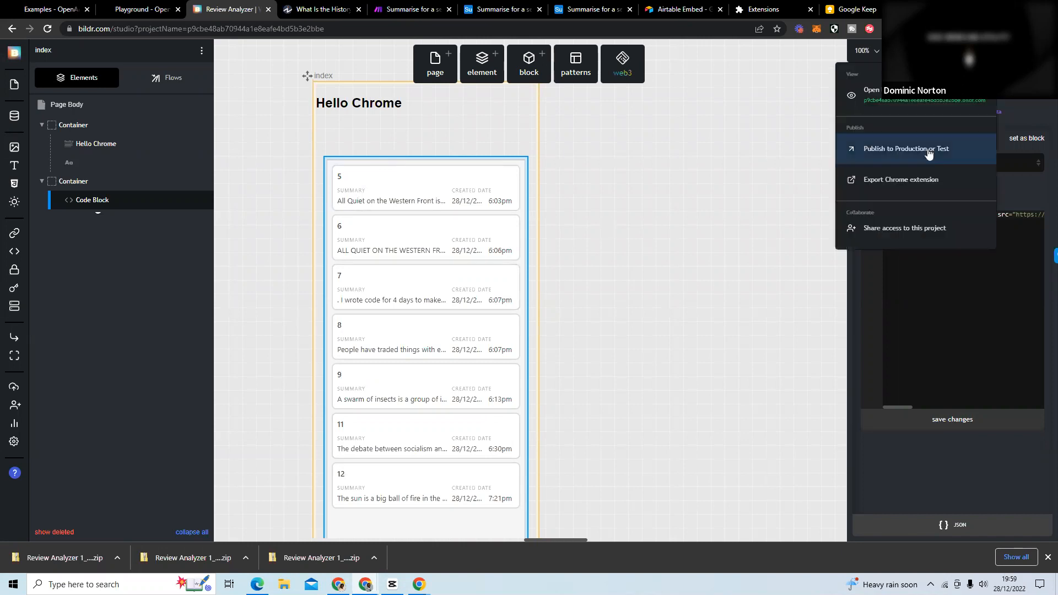
{"action": "left_click", "coordinate": [928, 154]}
{"action": "left_click", "coordinate": [540, 195]}
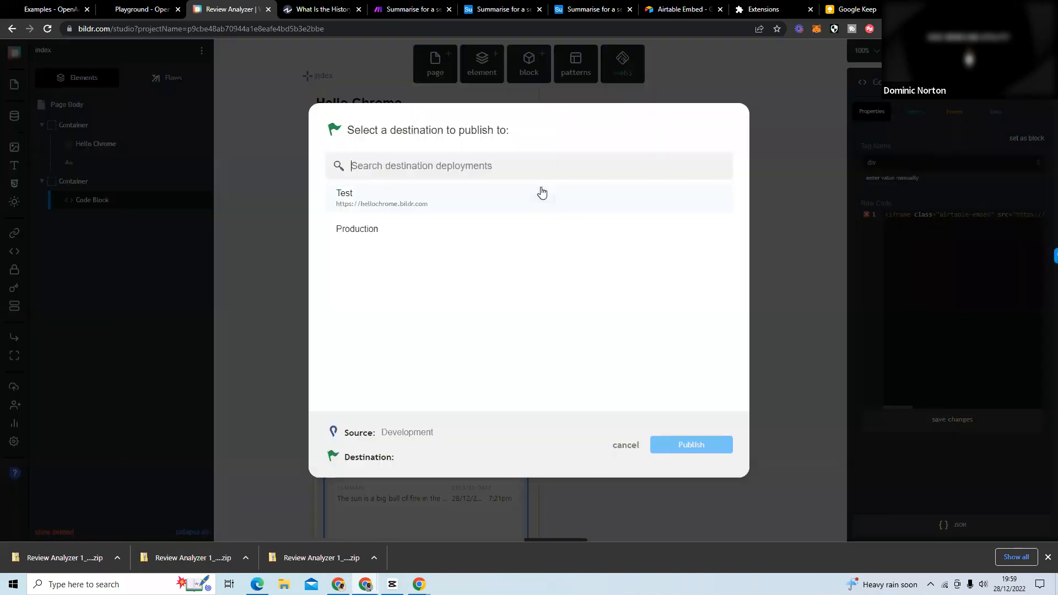
{"action": "left_click", "coordinate": [539, 199]}
{"action": "left_click", "coordinate": [689, 445]}
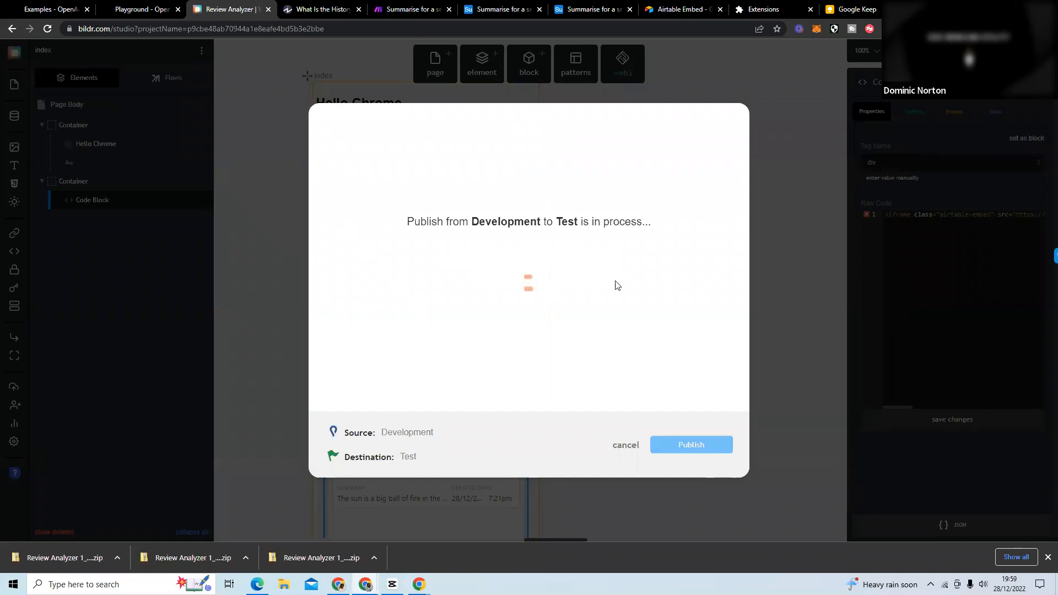
Switch to the Investopedia article, reload it to refresh the extension panel, and select the first two paragraphs of the text.
{"action": "left_click", "coordinate": [324, 10]}
{"action": "left_click", "coordinate": [888, 247]}
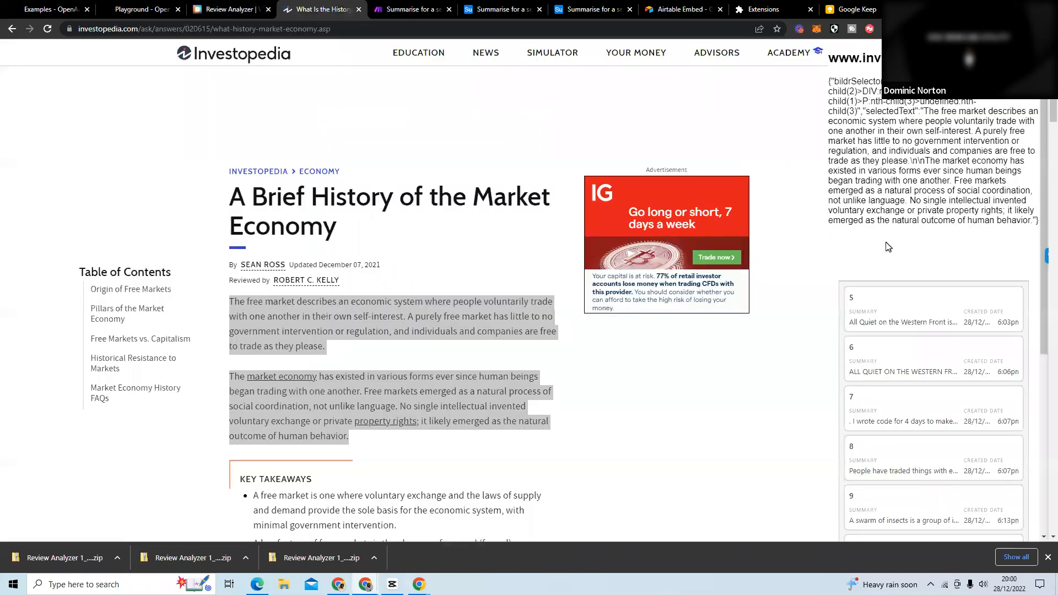
{"action": "scroll", "coordinate": [869, 221], "scroll_direction": "down", "scroll_amount": 4}
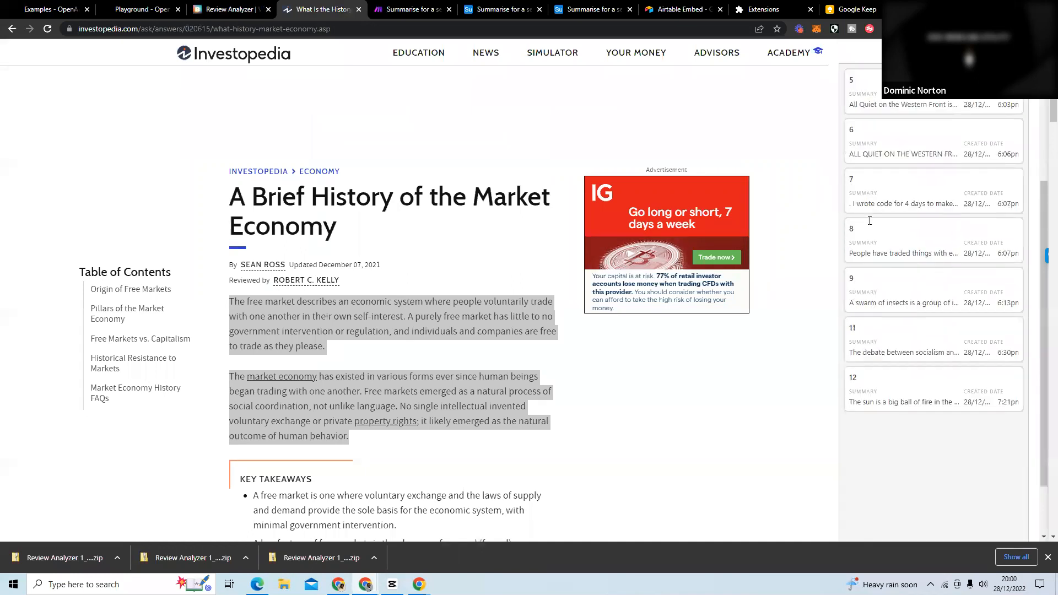
{"action": "scroll", "coordinate": [869, 221], "scroll_direction": "up", "scroll_amount": 4}
{"action": "left_click", "coordinate": [44, 32]}
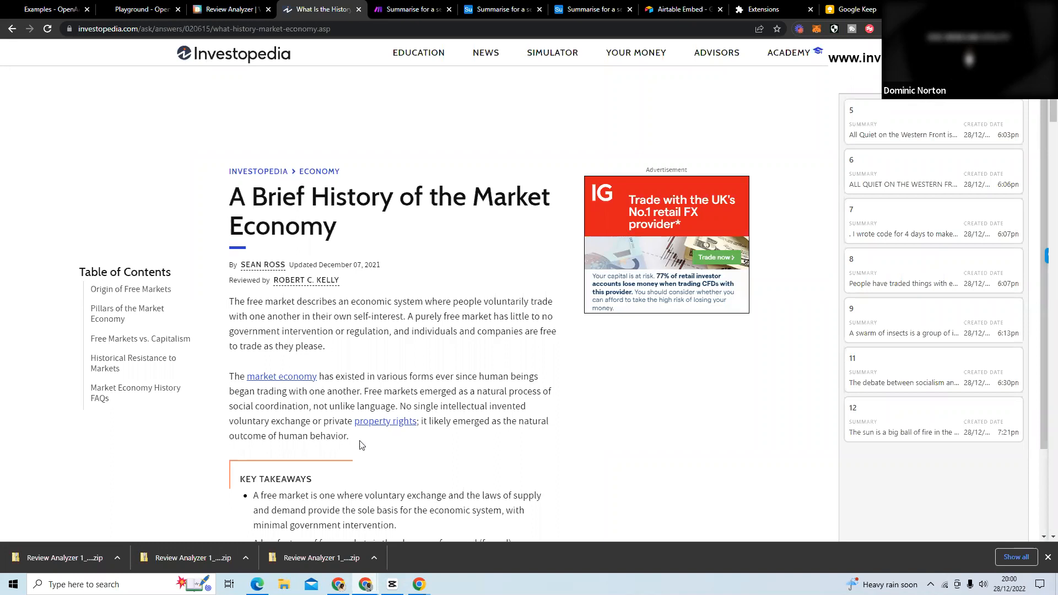
{"action": "left_click_drag", "start_coordinate": [351, 438], "coordinate": [231, 309]}
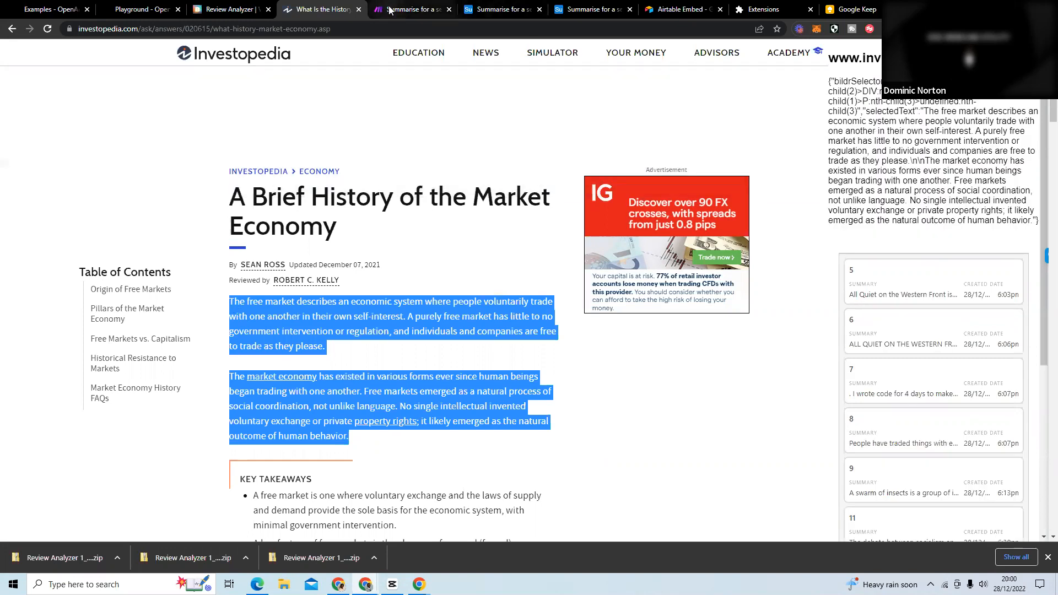
Switch to the Make scenario and run it once, processing the existing bundles in the queue.
{"action": "left_click", "coordinate": [409, 10]}
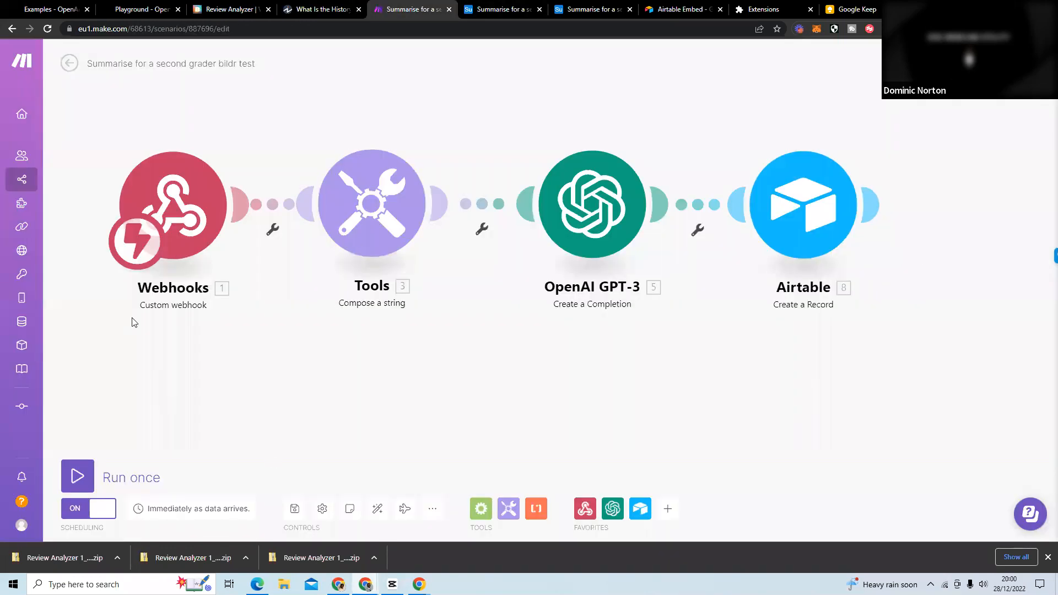
{"action": "left_click", "coordinate": [77, 474]}
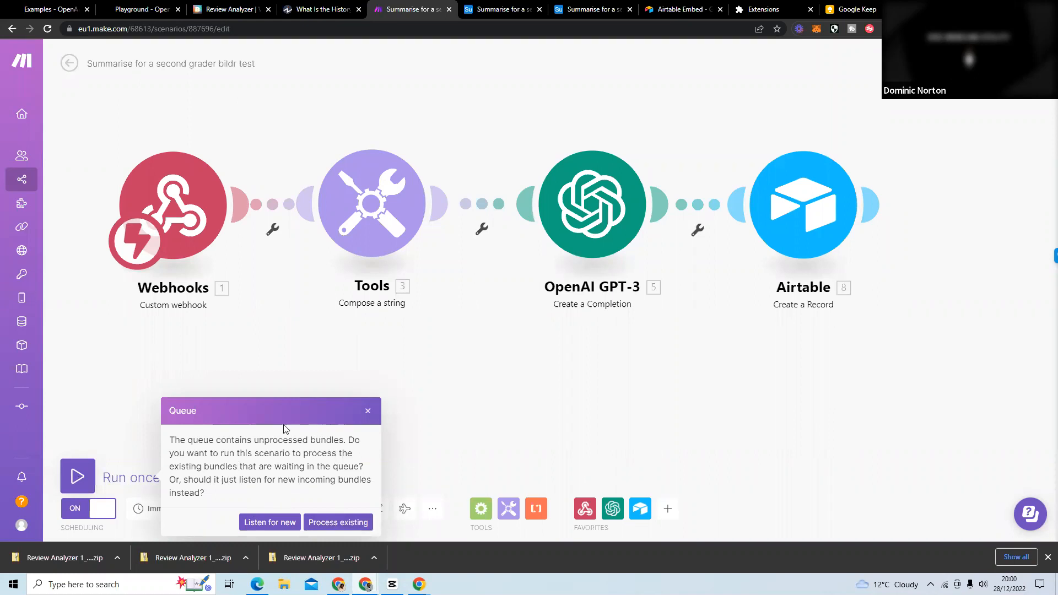
{"action": "left_click", "coordinate": [338, 522]}
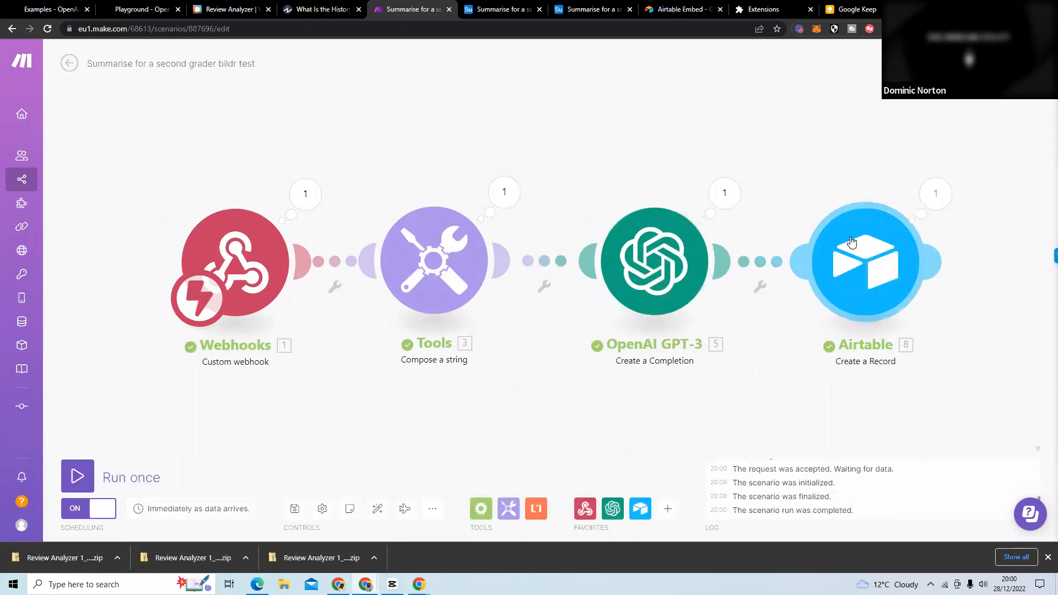
Switch to the Airtable base to check the newest summary record, and compare it with the embedded list on the Investopedia article.
{"action": "left_click", "coordinate": [519, 12]}
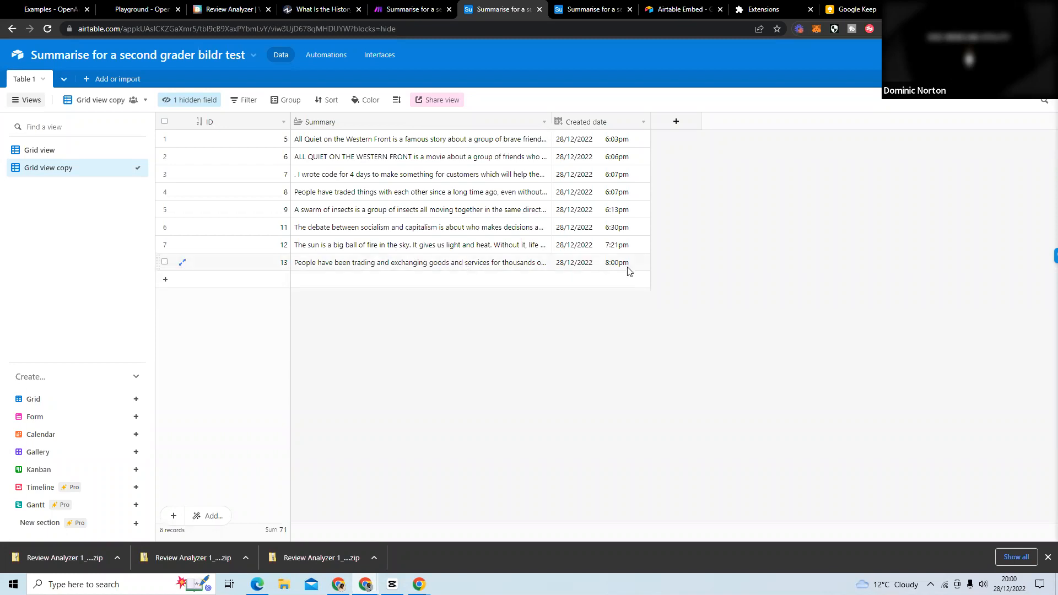
{"action": "left_click", "coordinate": [326, 11]}
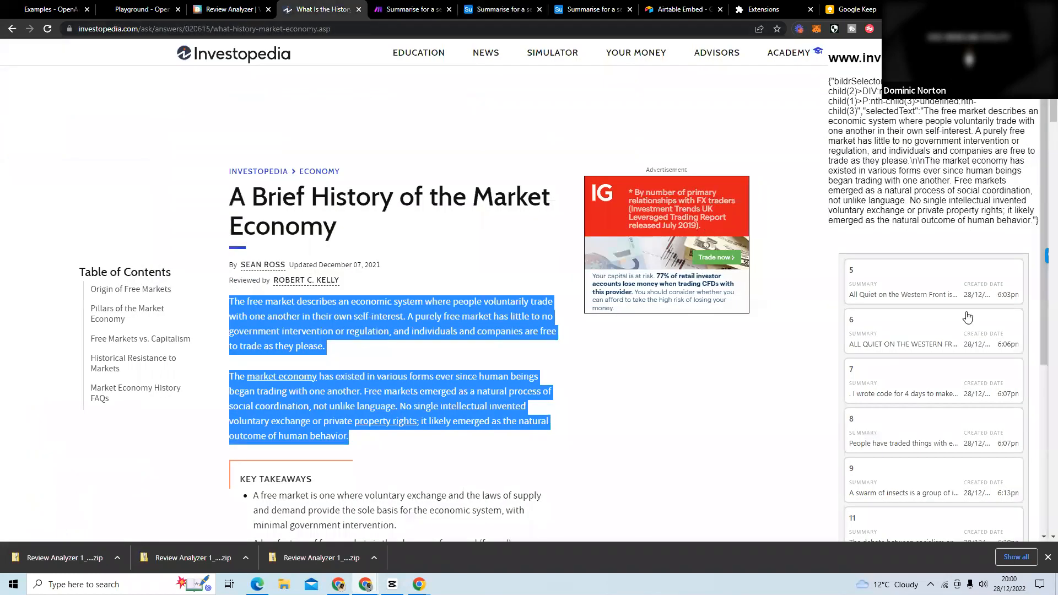
{"action": "scroll", "coordinate": [915, 300], "scroll_direction": "down", "scroll_amount": 4}
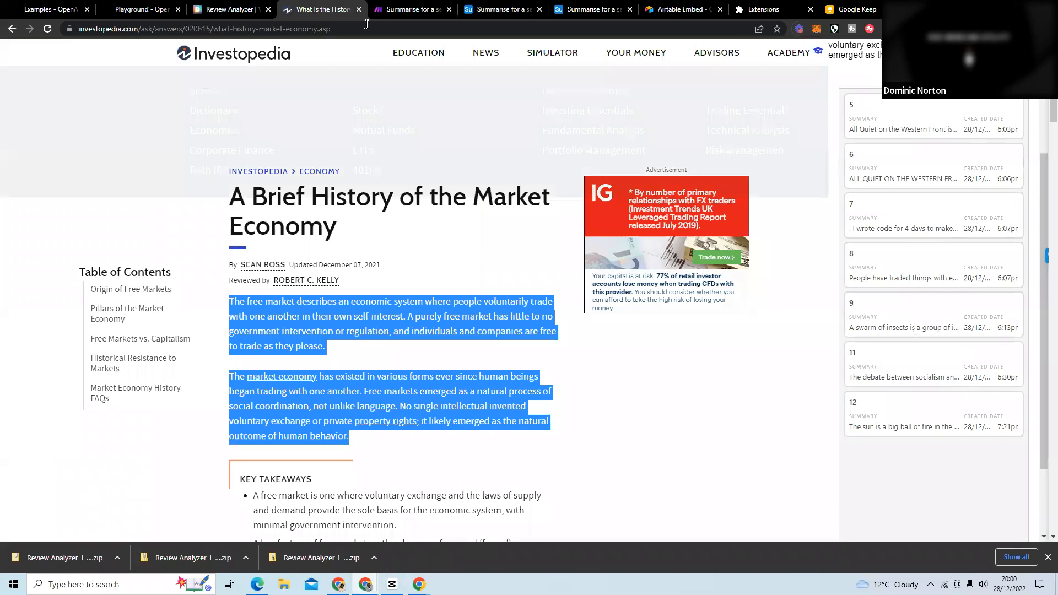
{"action": "left_click", "coordinate": [493, 9]}
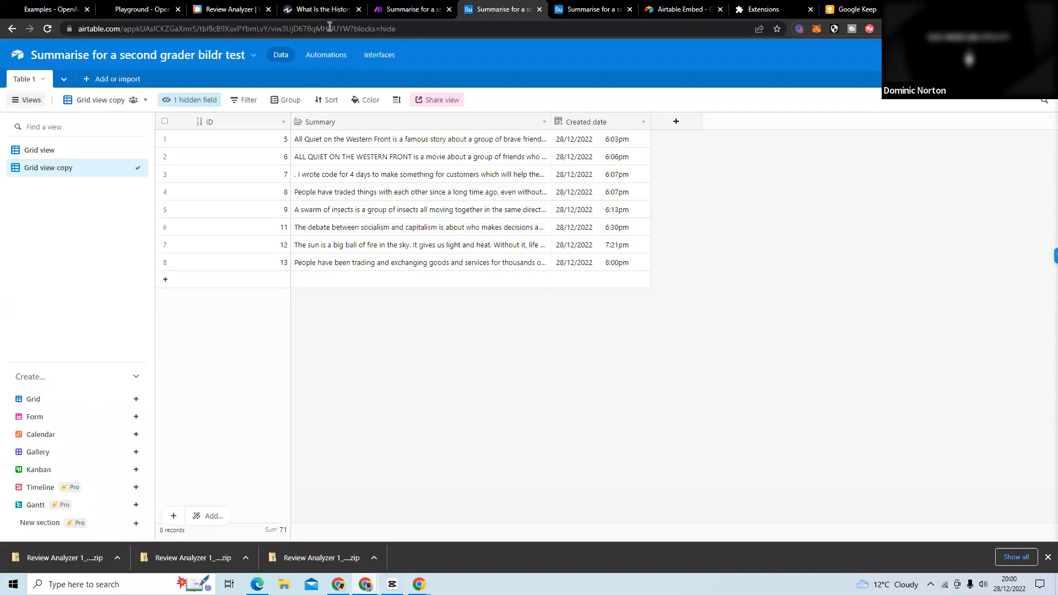
Reload the Investopedia article to refresh the embedded list, view record 13 in full, and close it.
{"action": "left_click", "coordinate": [323, 9]}
{"action": "left_click", "coordinate": [48, 29]}
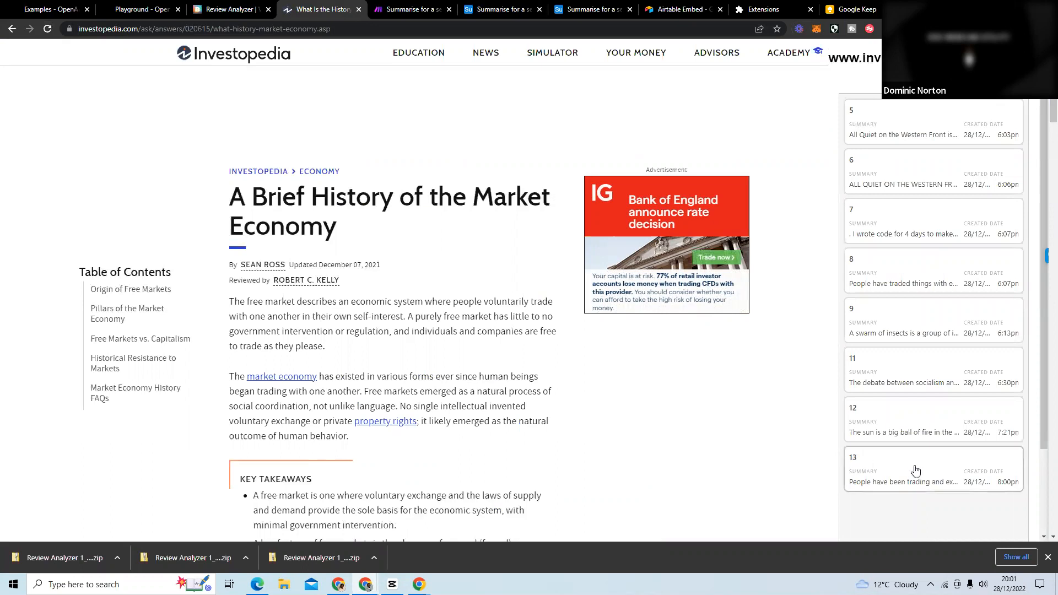
{"action": "left_click", "coordinate": [916, 470]}
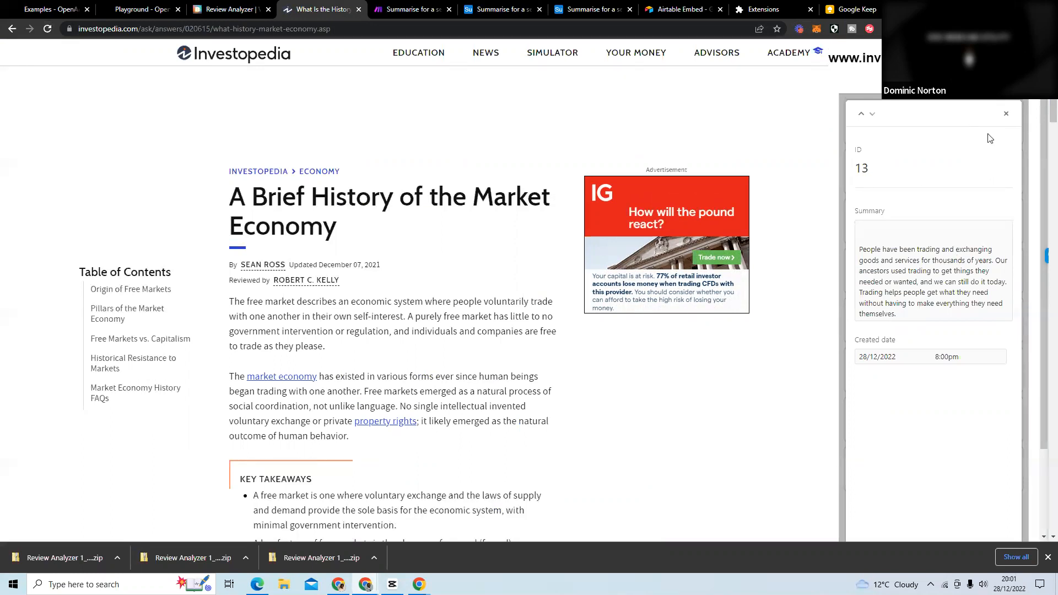
{"action": "left_click", "coordinate": [1006, 114]}
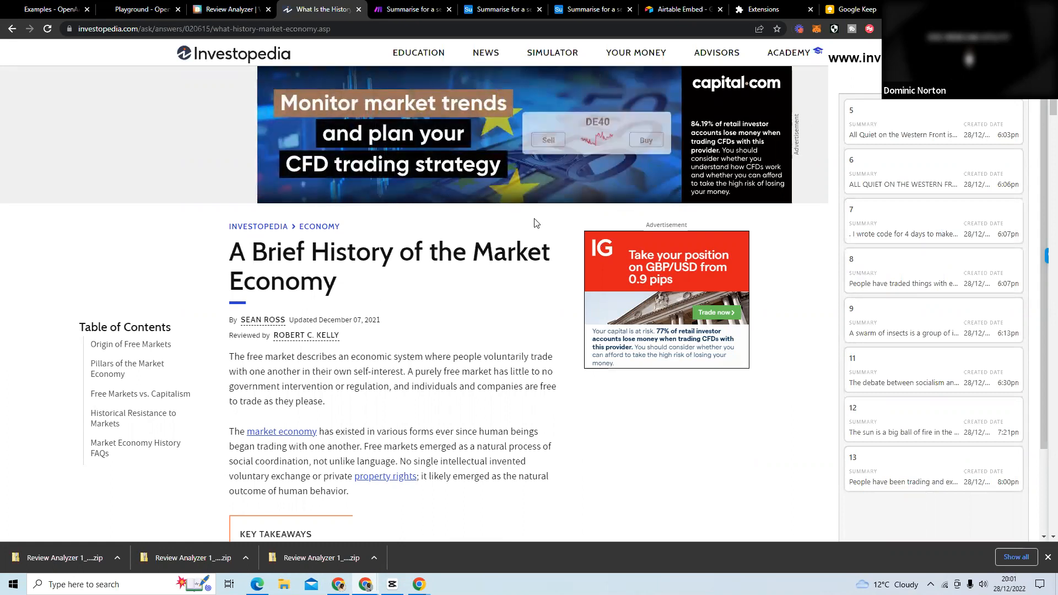
Review the Make scenario, the Bildr project, the OpenAI Playground and the embedded list on the Investopedia article.
{"action": "left_click", "coordinate": [387, 13]}
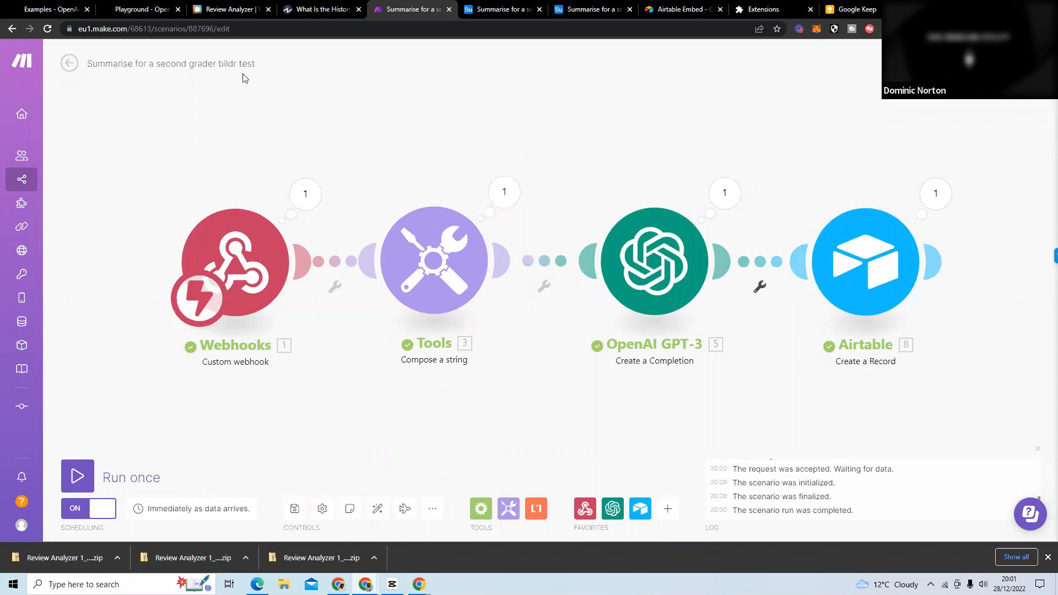
{"action": "left_click", "coordinate": [224, 11]}
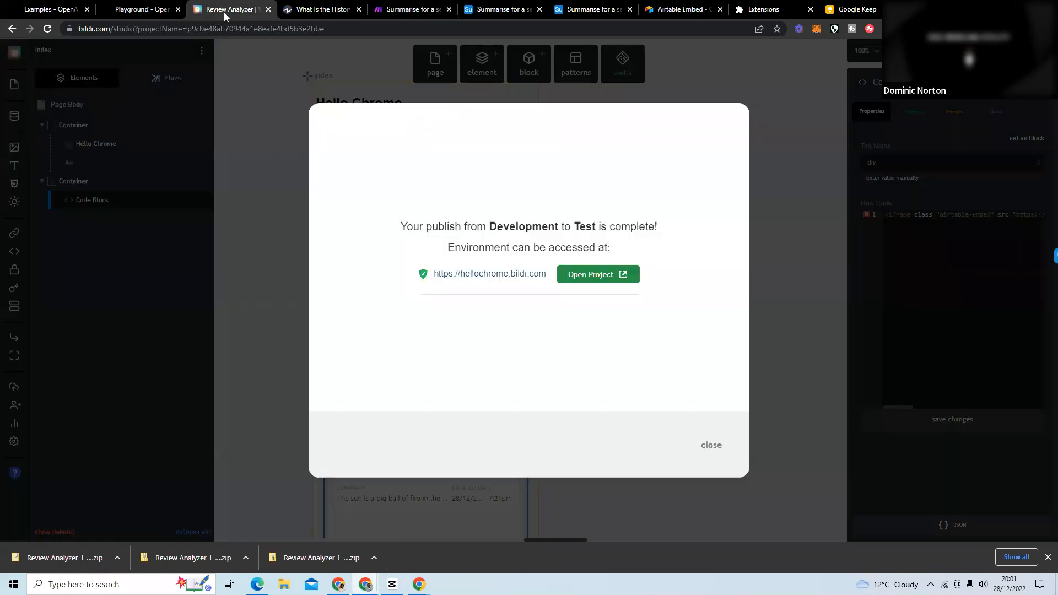
{"action": "left_click", "coordinate": [305, 13]}
{"action": "left_click", "coordinate": [119, 10]}
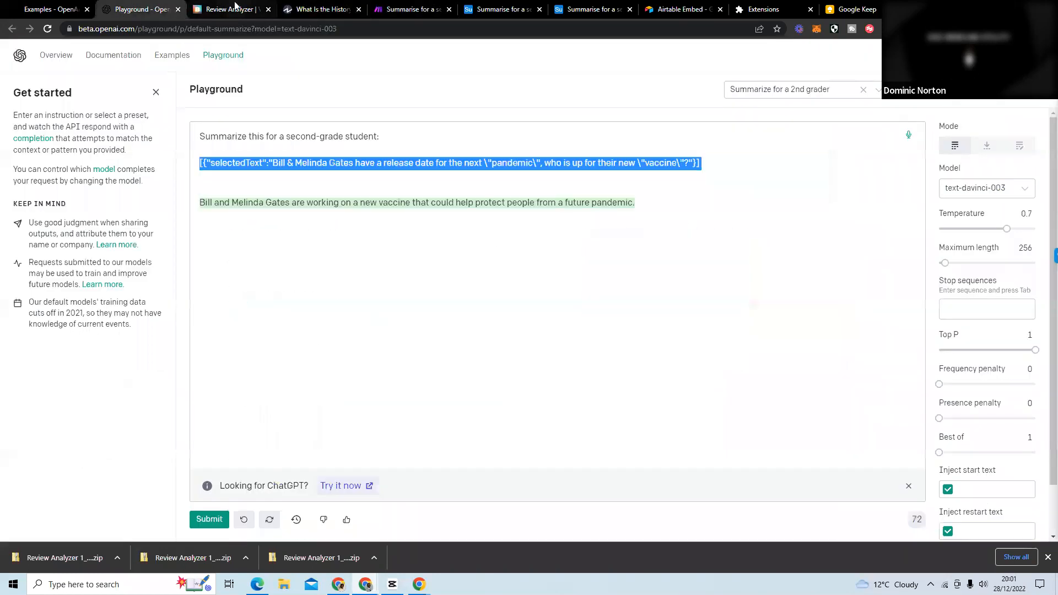
{"action": "left_click", "coordinate": [232, 10]}
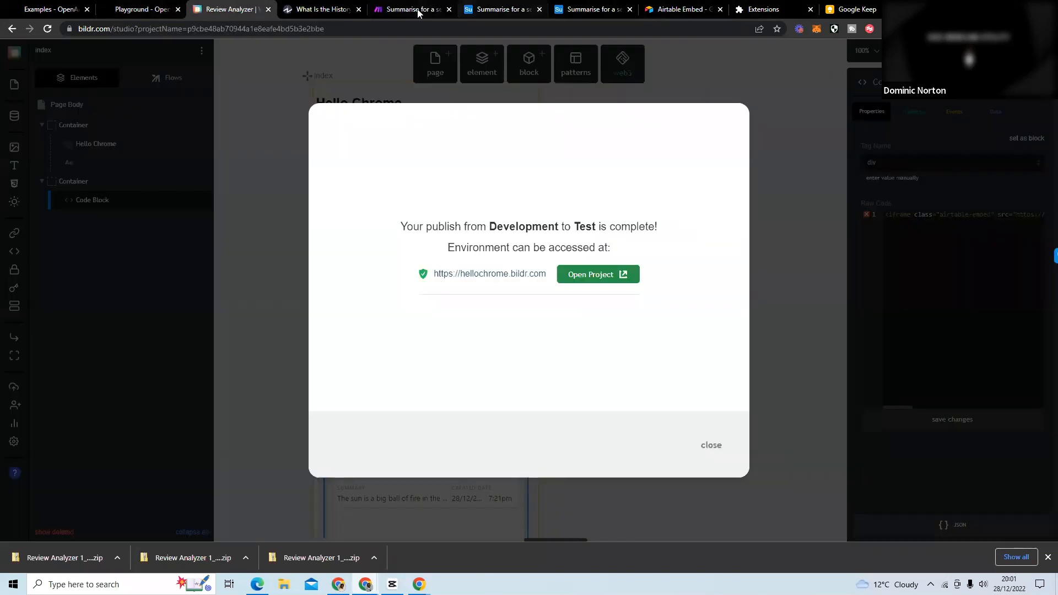
{"action": "left_click", "coordinate": [320, 9]}
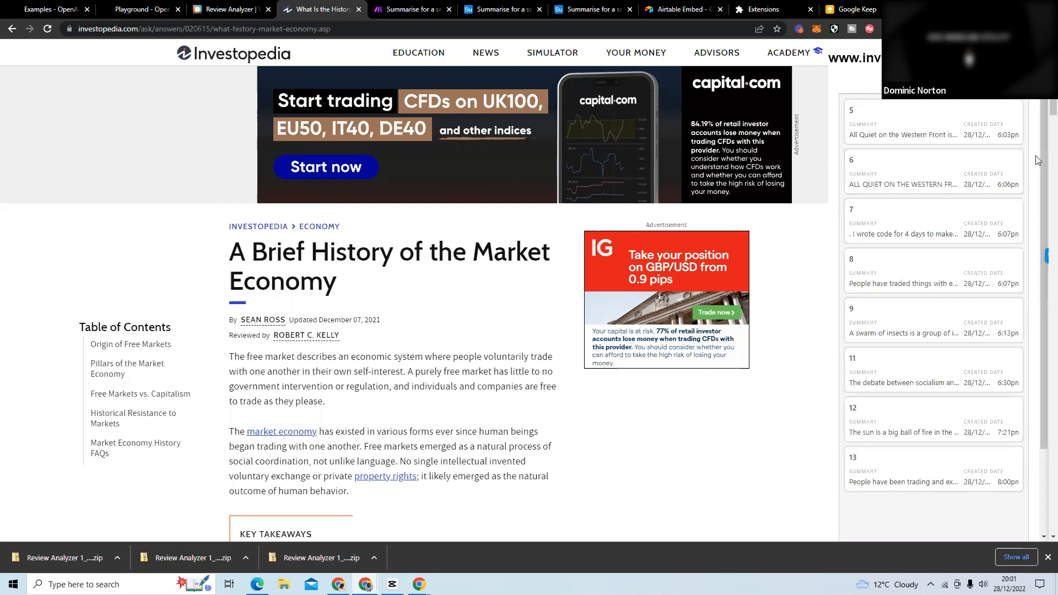
{"action": "scroll", "coordinate": [1037, 160], "scroll_direction": "down", "scroll_amount": 2}
{"action": "scroll", "coordinate": [1037, 160], "scroll_direction": "up", "scroll_amount": 2}
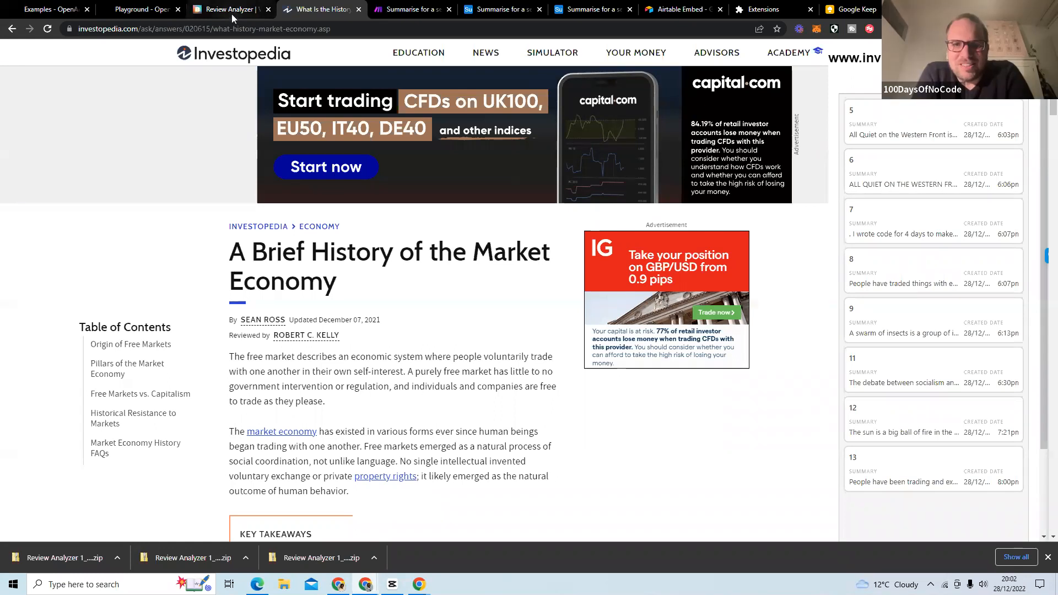
Switch to the Bildr project, dismiss the publish message, and hide the empty text paragraph through its inline display property.
{"action": "left_click", "coordinate": [233, 10]}
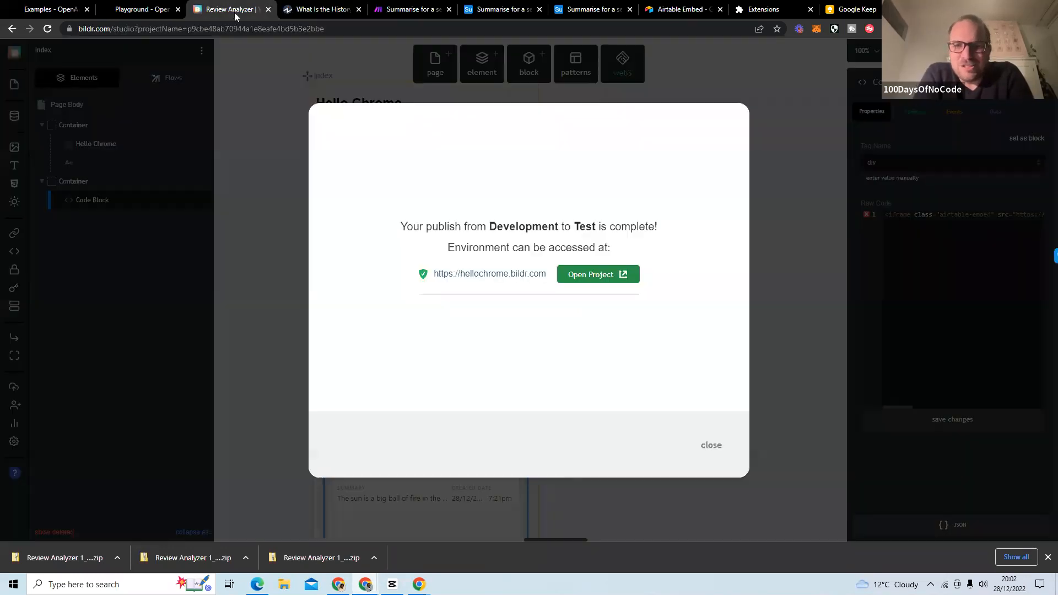
{"action": "left_click", "coordinate": [714, 445]}
{"action": "left_click", "coordinate": [364, 127]}
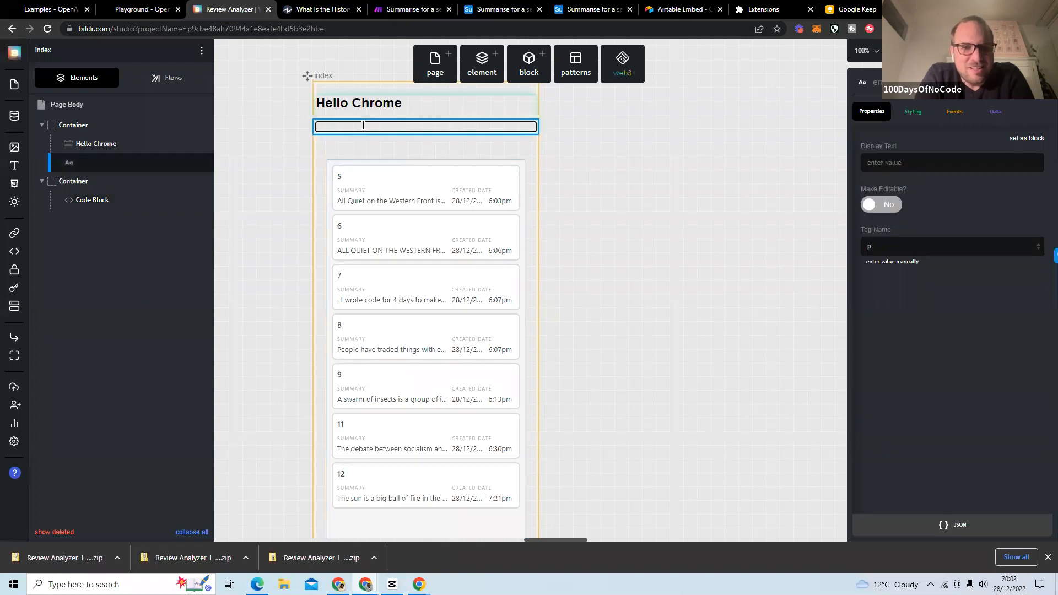
{"action": "left_click", "coordinate": [912, 116]}
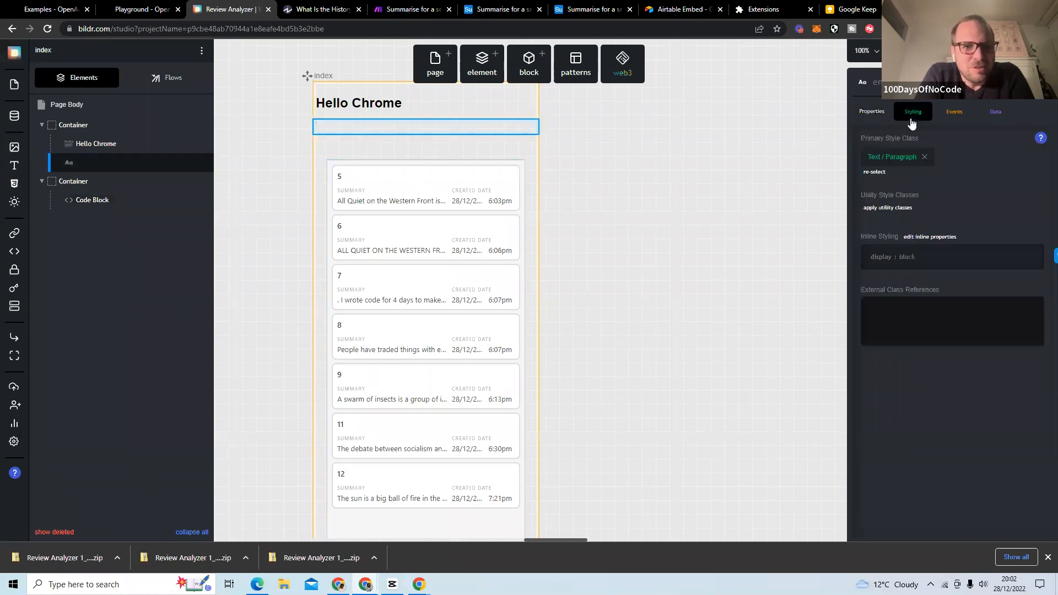
{"action": "left_click", "coordinate": [943, 238]}
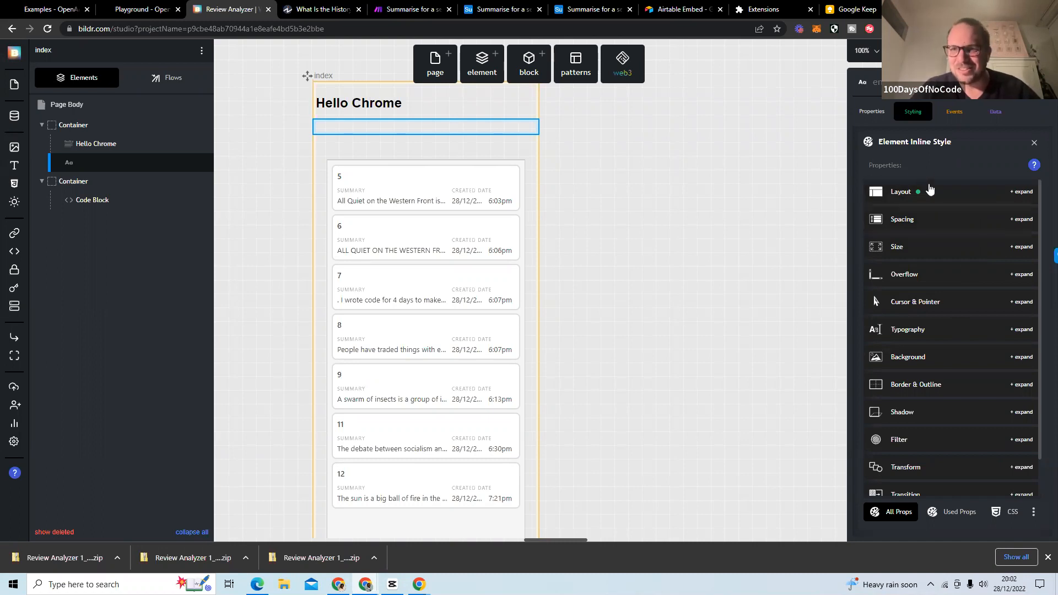
{"action": "left_click", "coordinate": [958, 200]}
{"action": "left_click", "coordinate": [942, 258]}
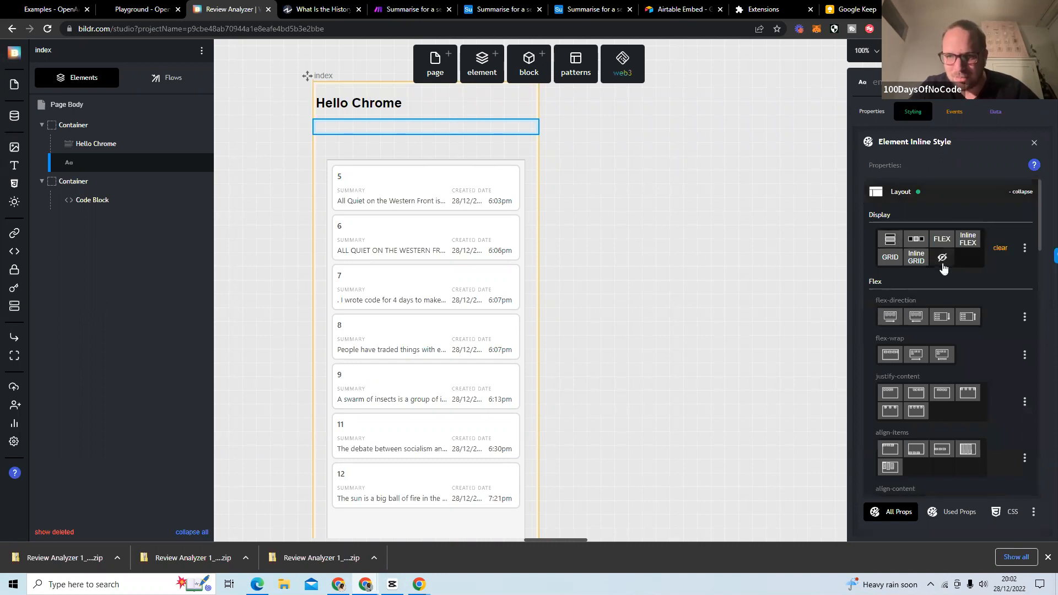
Hide the Hello Chrome heading by changing its inline layout display property.
{"action": "left_click", "coordinate": [437, 100]}
{"action": "left_click", "coordinate": [933, 238]}
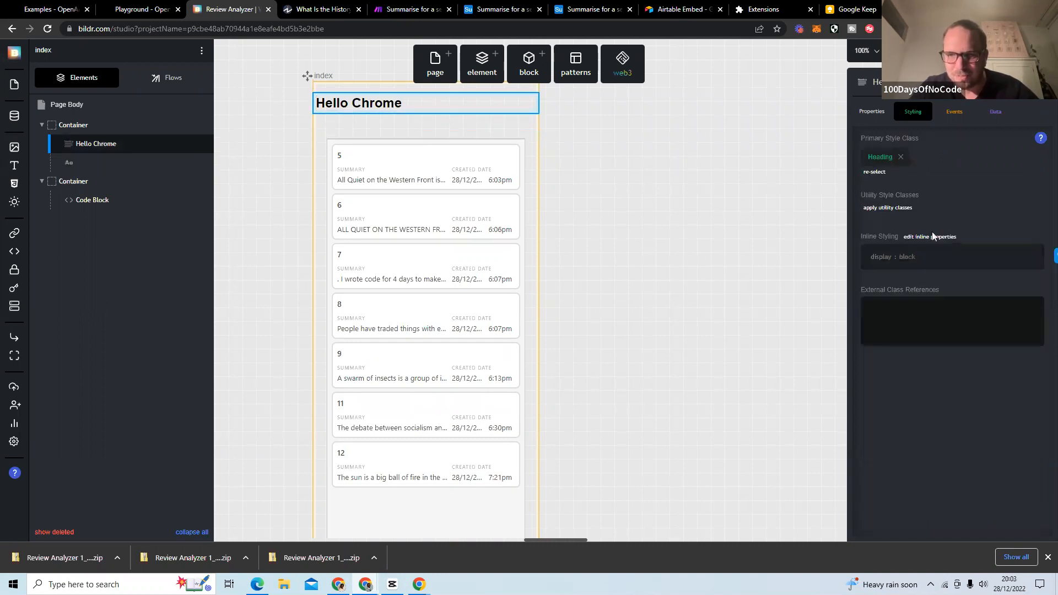
{"action": "left_click", "coordinate": [950, 201]}
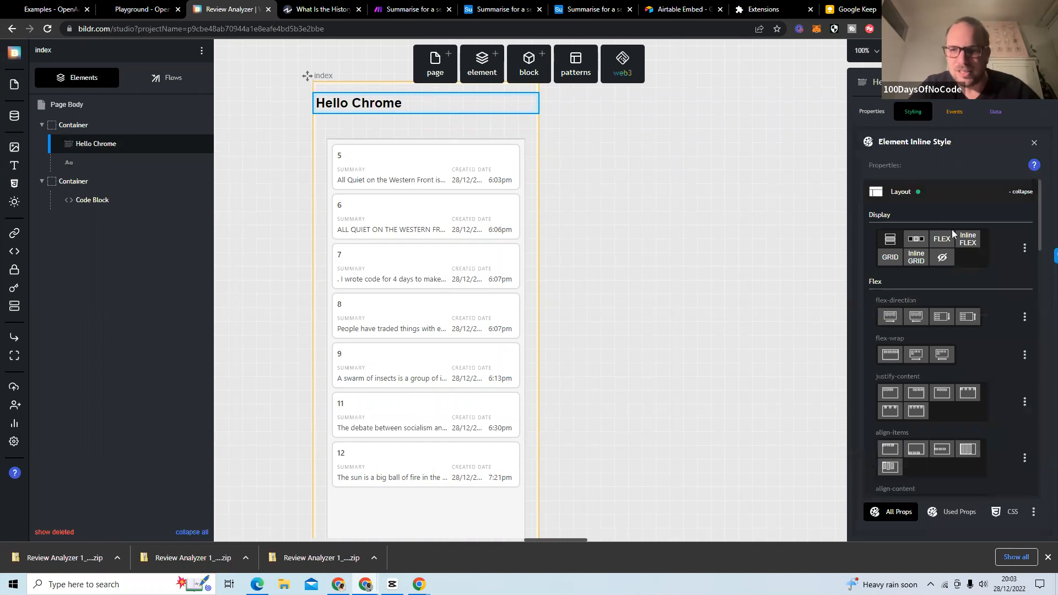
{"action": "left_click", "coordinate": [943, 258]}
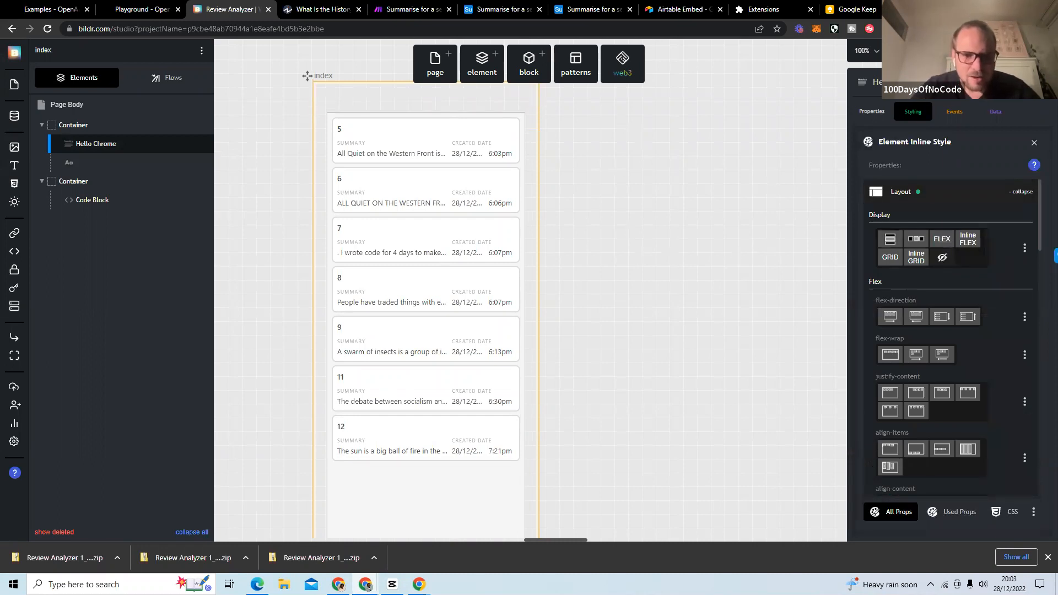
Publish the project from Development to the Test deployment, and reload the Investopedia article to refresh the extension panel.
{"action": "left_click", "coordinate": [915, 50]}
{"action": "left_click", "coordinate": [910, 146]}
{"action": "left_click", "coordinate": [515, 197]}
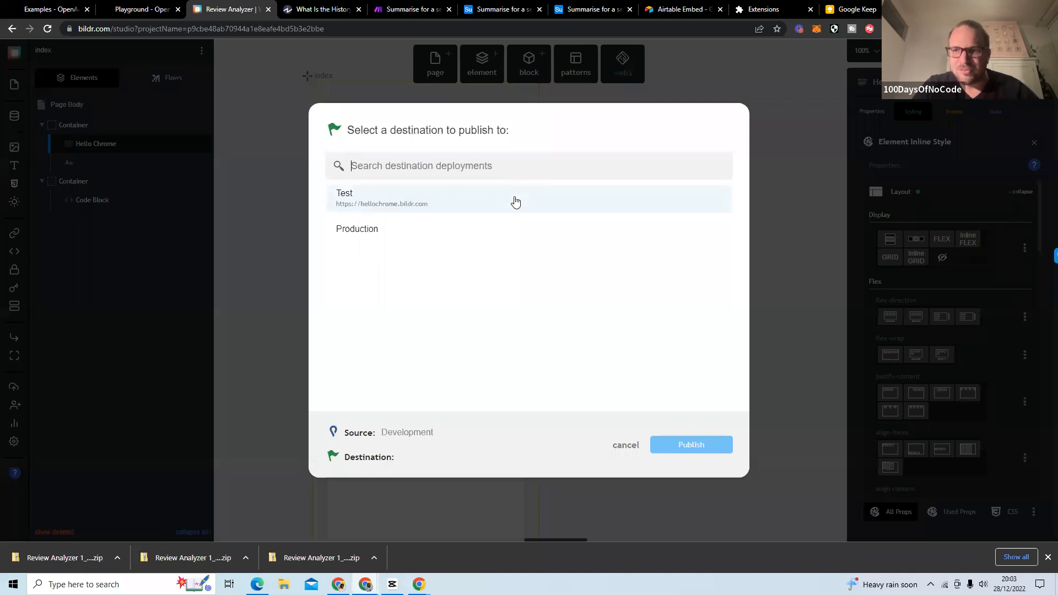
{"action": "left_click", "coordinate": [514, 202]}
{"action": "left_click", "coordinate": [715, 448]}
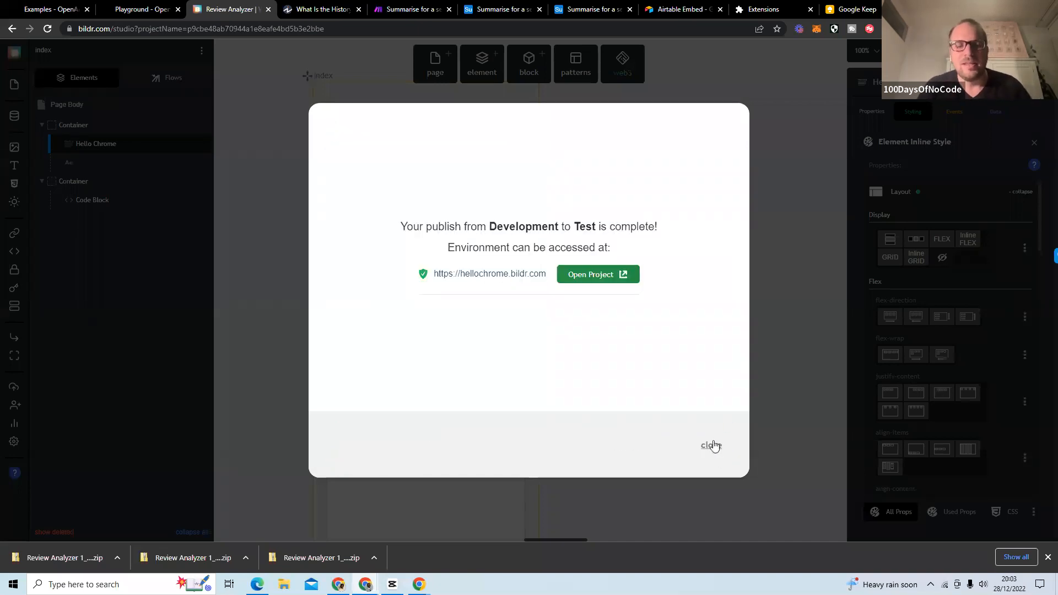
{"action": "left_click", "coordinate": [712, 445]}
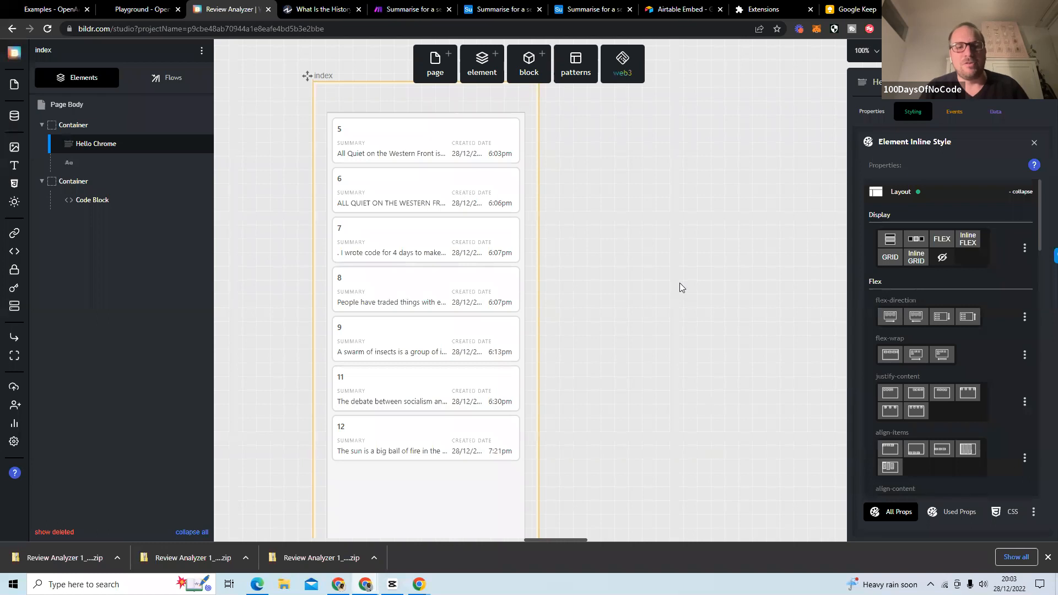
{"action": "left_click", "coordinate": [322, 12]}
{"action": "left_click", "coordinate": [48, 30]}
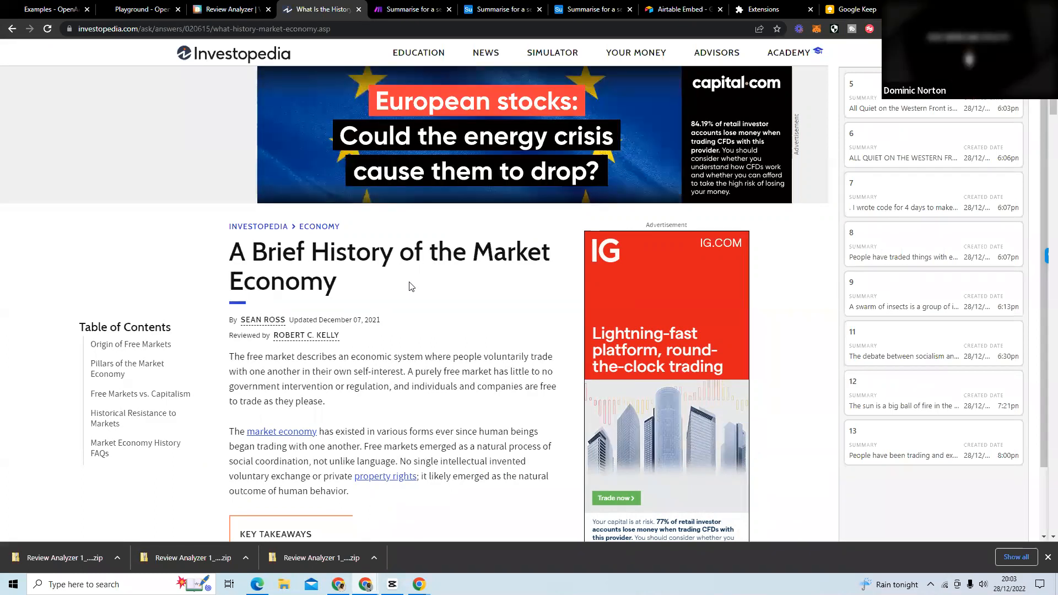
Switch to Make and open the organization dashboard to examine the subscription's operations usage.
{"action": "left_click", "coordinate": [236, 9]}
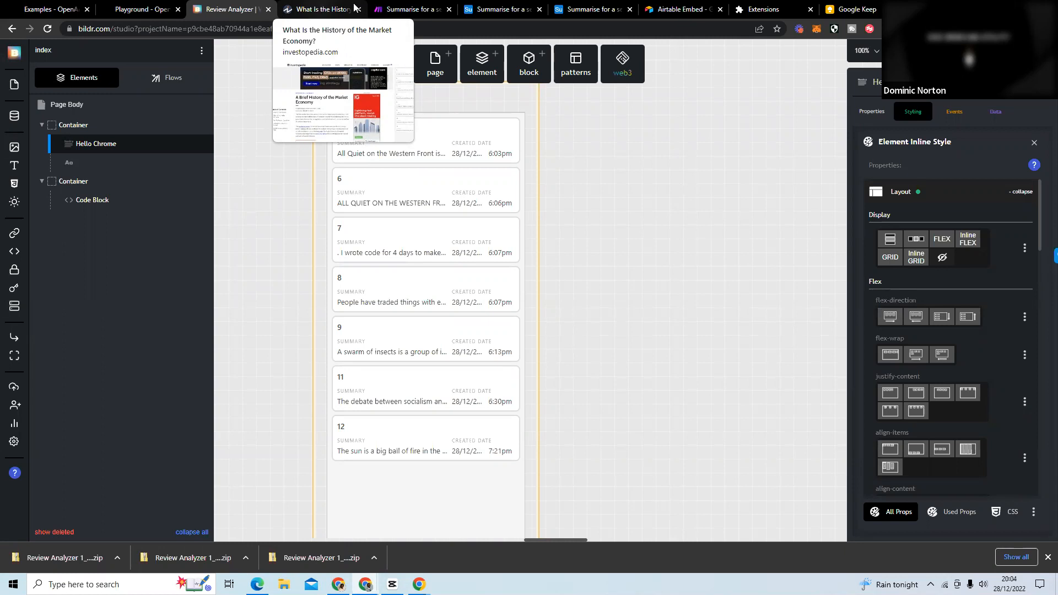
{"action": "left_click", "coordinate": [379, 14]}
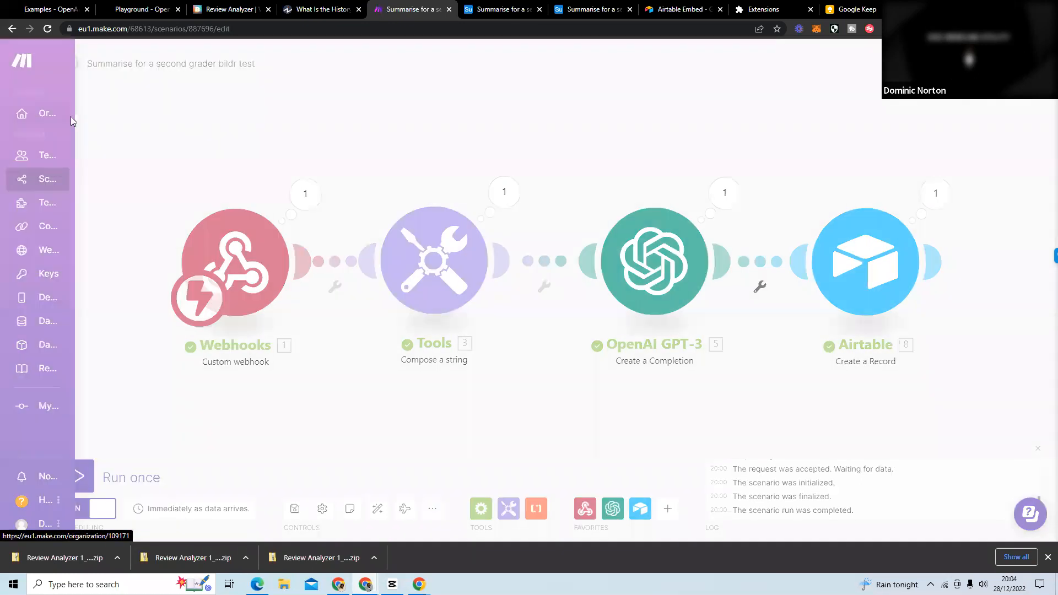
{"action": "left_click", "coordinate": [617, 144]}
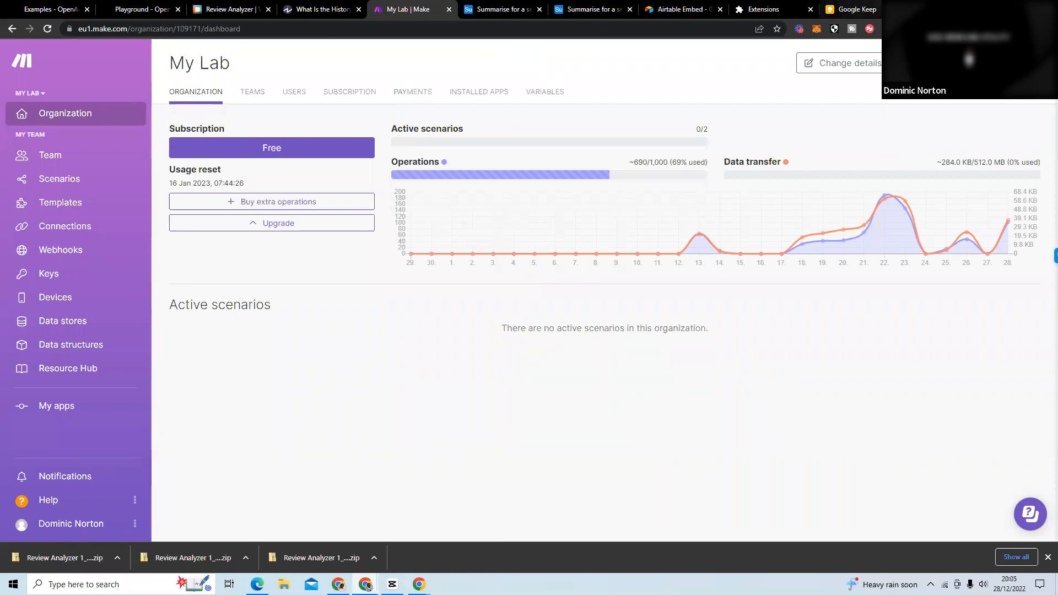
Search Google for "open ai pricing" in a new browser tab and open OpenAI's pricing page.
{"action": "key", "text": "ctrl+t"}
{"action": "type", "text": "g"}
{"action": "key", "text": "Return"}
{"action": "type", "text": "open ai pricing"}
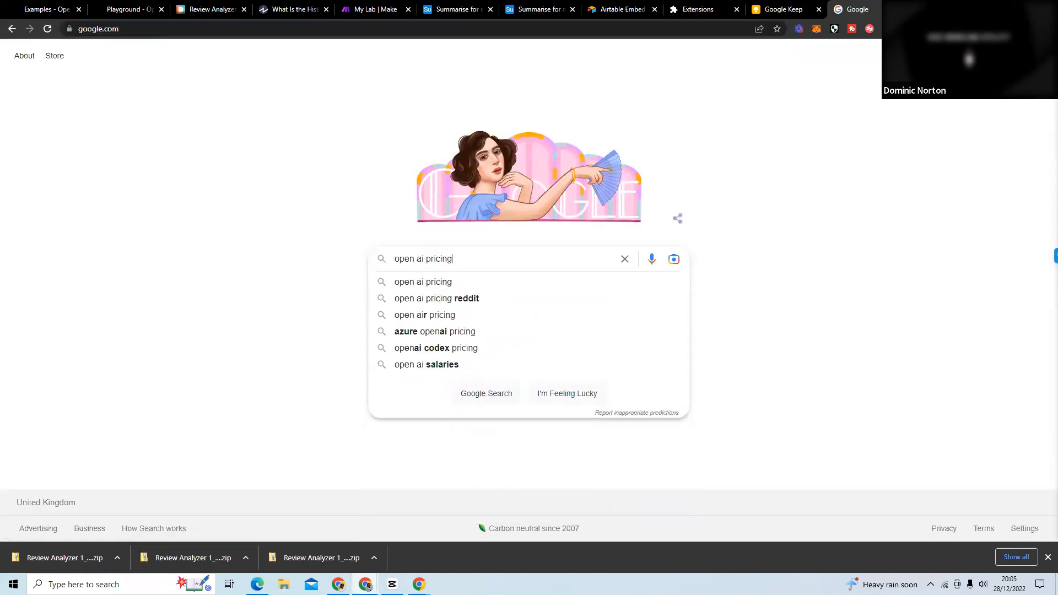
{"action": "key", "text": "Return"}
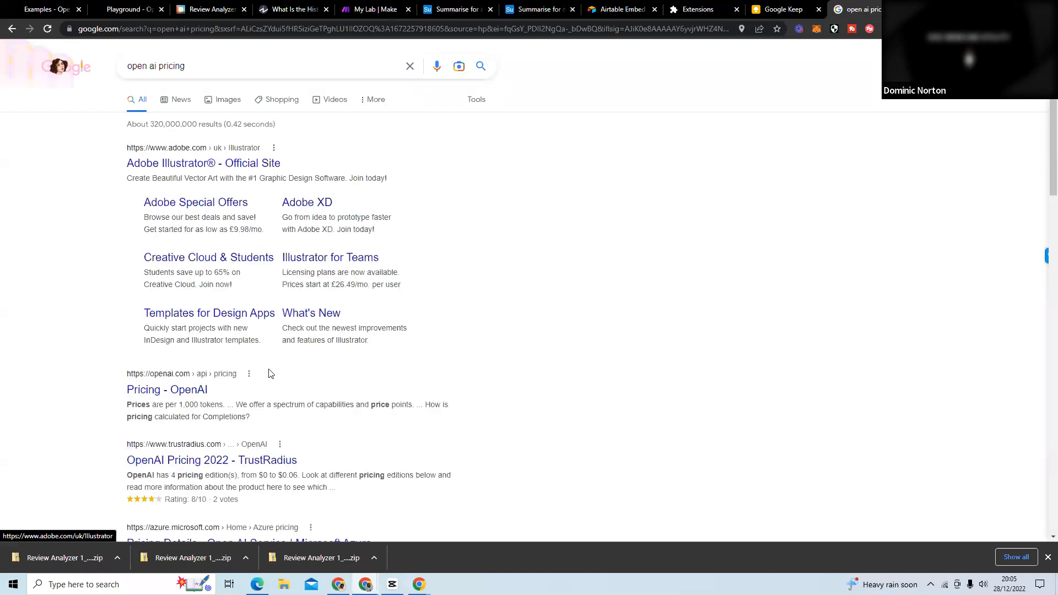
{"action": "left_click", "coordinate": [197, 390]}
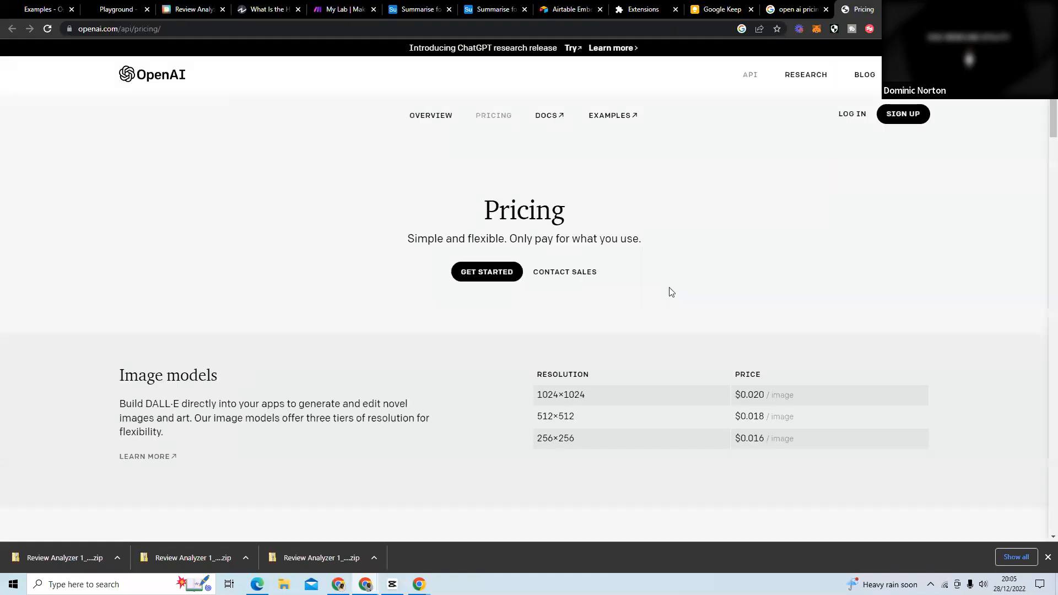
Examine the base language model prices on the pricing page, highlighting the Davinci price per 1K tokens.
{"action": "scroll", "coordinate": [703, 277], "scroll_direction": "down", "scroll_amount": 2}
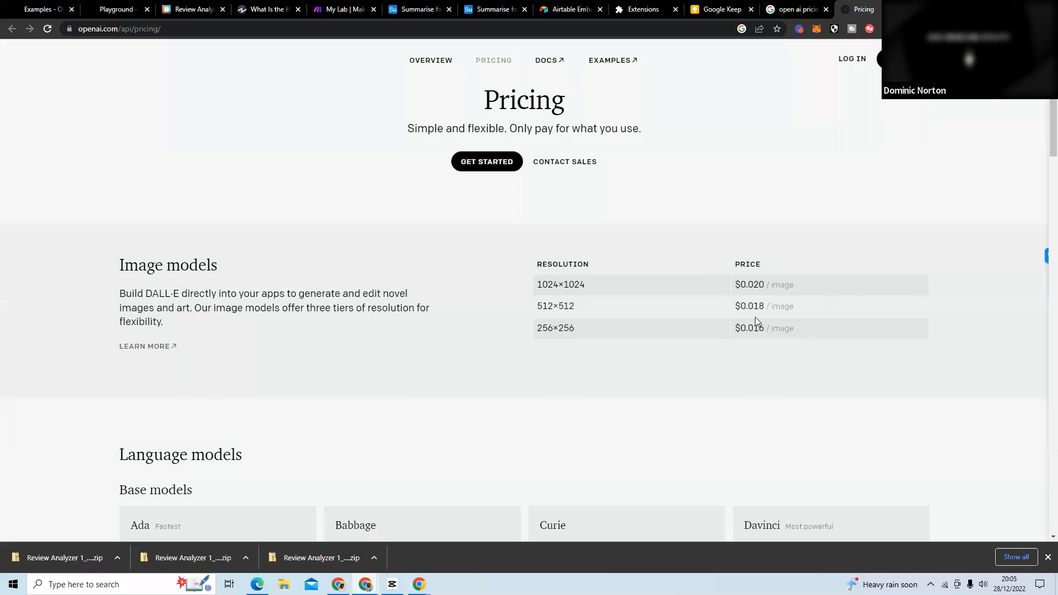
{"action": "scroll", "coordinate": [756, 318], "scroll_direction": "down", "scroll_amount": 4}
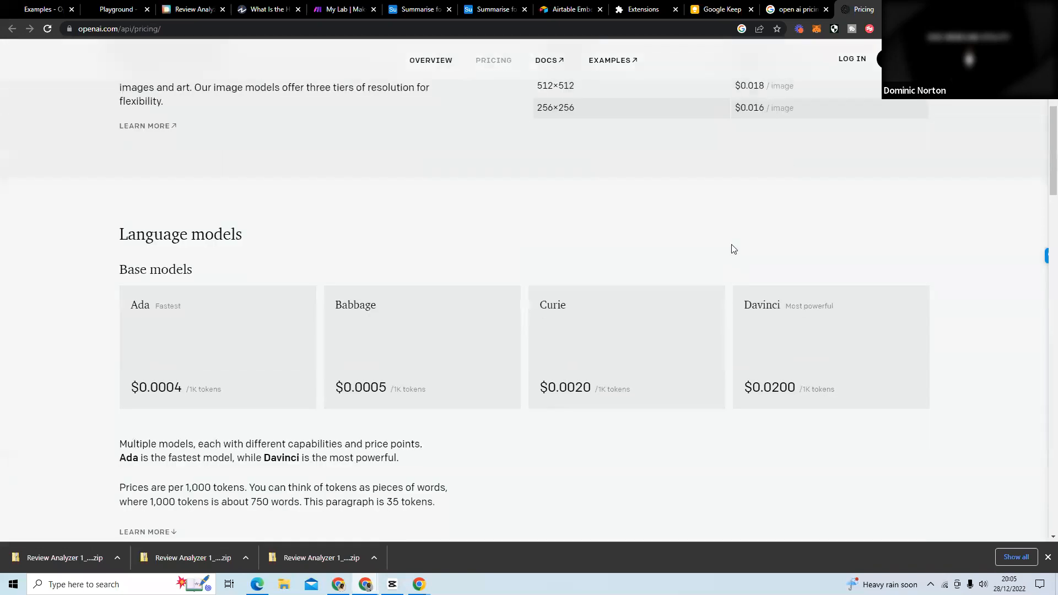
{"action": "left_click_drag", "start_coordinate": [846, 396], "coordinate": [743, 388]}
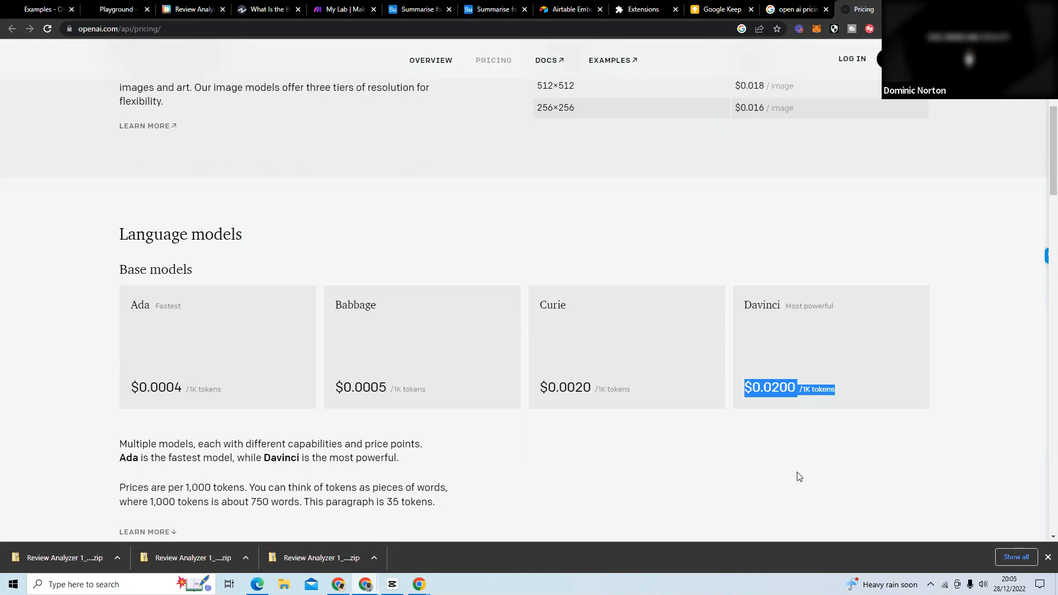
{"action": "scroll", "coordinate": [800, 476], "scroll_direction": "down", "scroll_amount": 3}
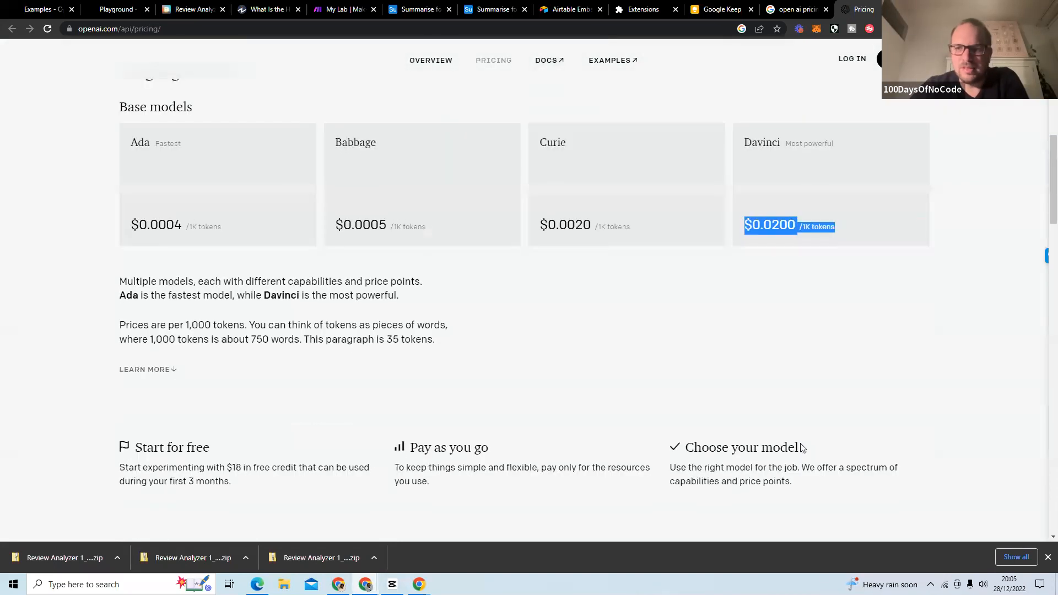
Close the OpenAI pricing page, return to Make and open the Semantic Search scenario from the Artificial Intelligence folder.
{"action": "scroll", "coordinate": [800, 447], "scroll_direction": "up", "scroll_amount": 5}
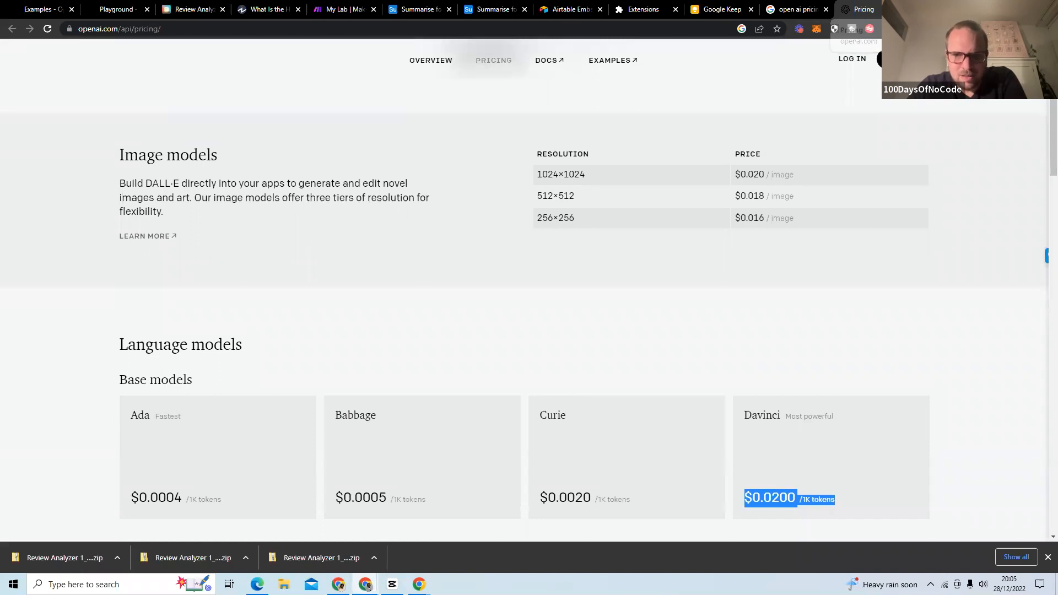
{"action": "key", "text": "ctrl+w"}
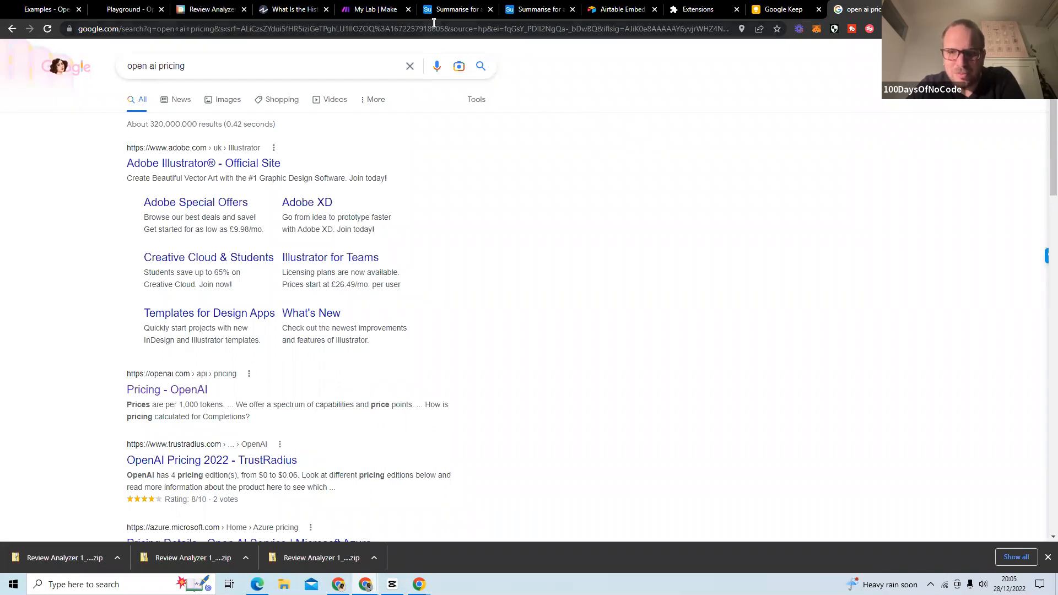
{"action": "left_click", "coordinate": [390, 13]}
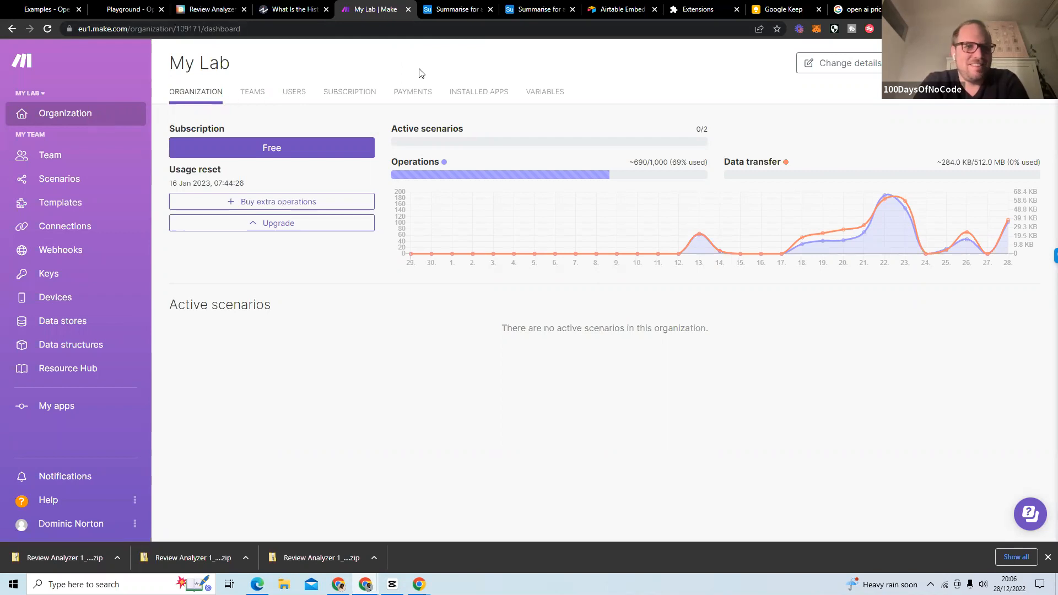
{"action": "left_click", "coordinate": [127, 185]}
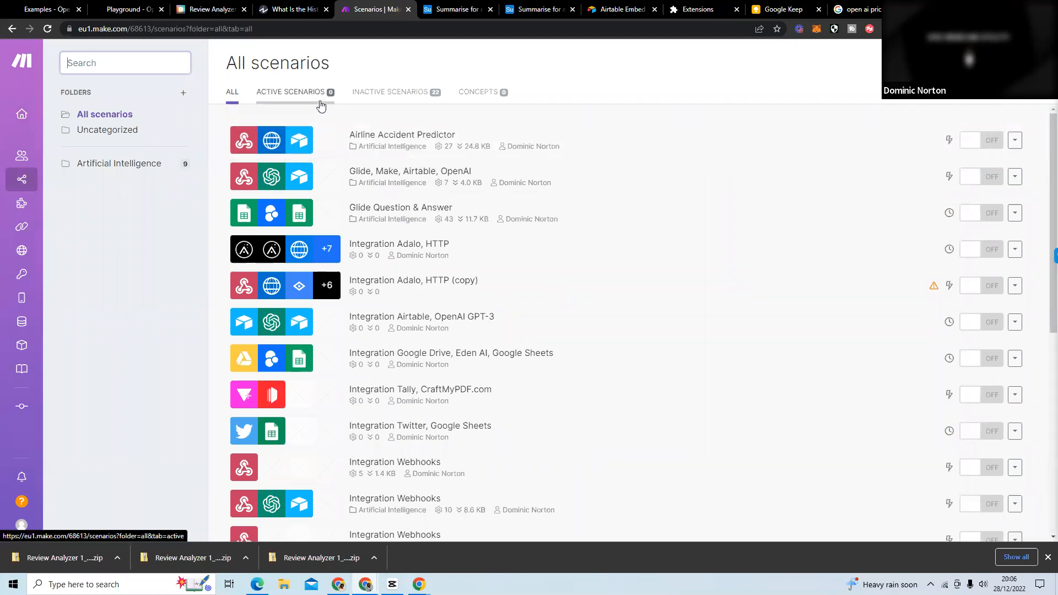
{"action": "left_click", "coordinate": [134, 168]}
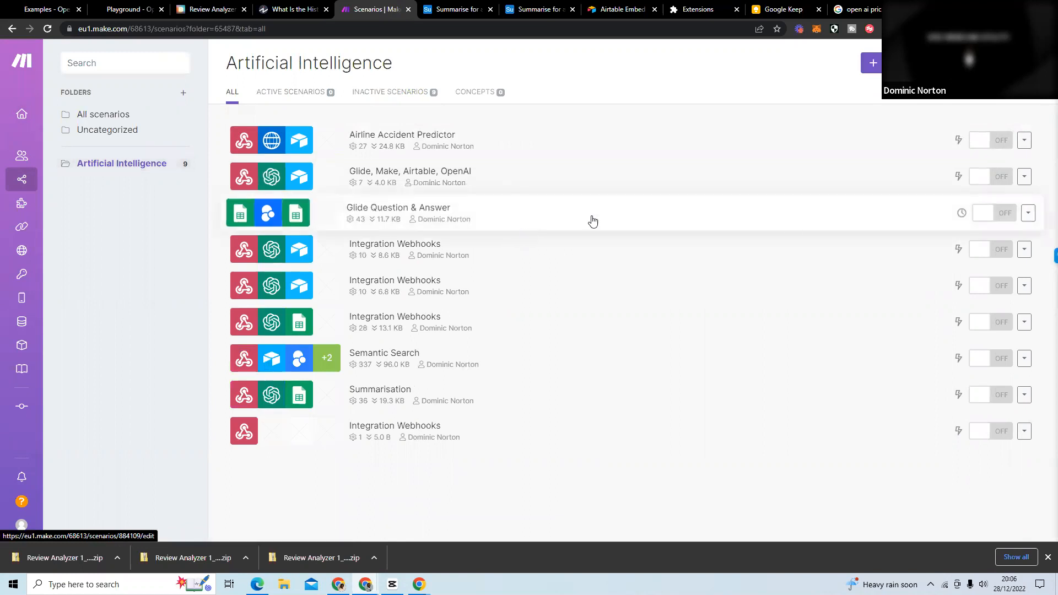
{"action": "left_click", "coordinate": [390, 352]}
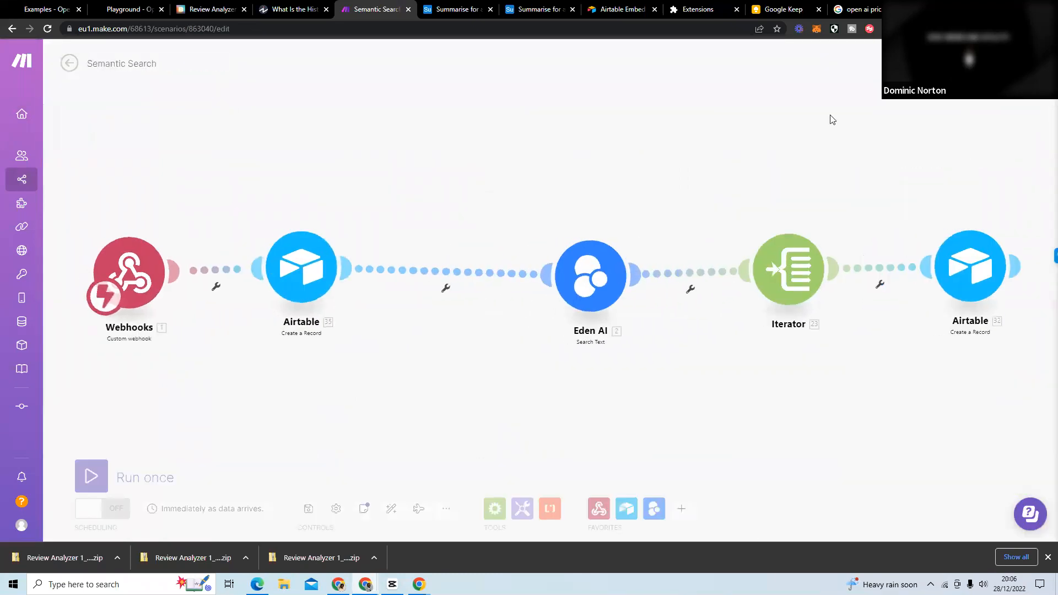
Move the Eden AI, Iterator and final Airtable modules closer to the start of the Semantic Search scenario to even out their spacing.
{"action": "left_click_drag", "start_coordinate": [593, 277], "coordinate": [462, 272]}
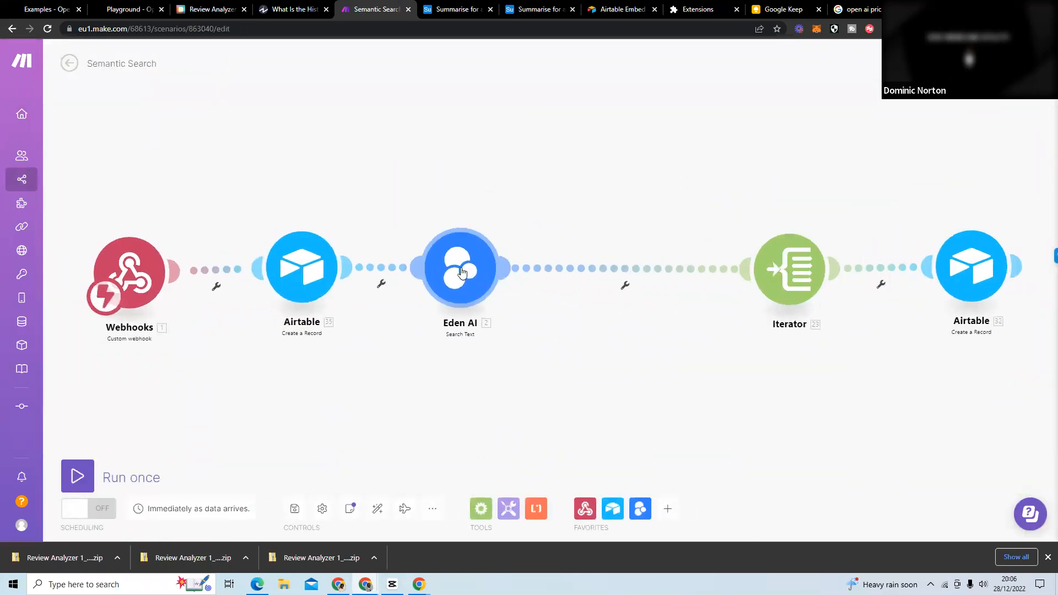
{"action": "left_click_drag", "start_coordinate": [789, 268], "coordinate": [641, 264]}
{"action": "left_click_drag", "start_coordinate": [958, 260], "coordinate": [809, 256]}
Replace the Google results for "open ai pricing" with the Eden AI website, edenai.co.
{"action": "left_click", "coordinate": [863, 10]}
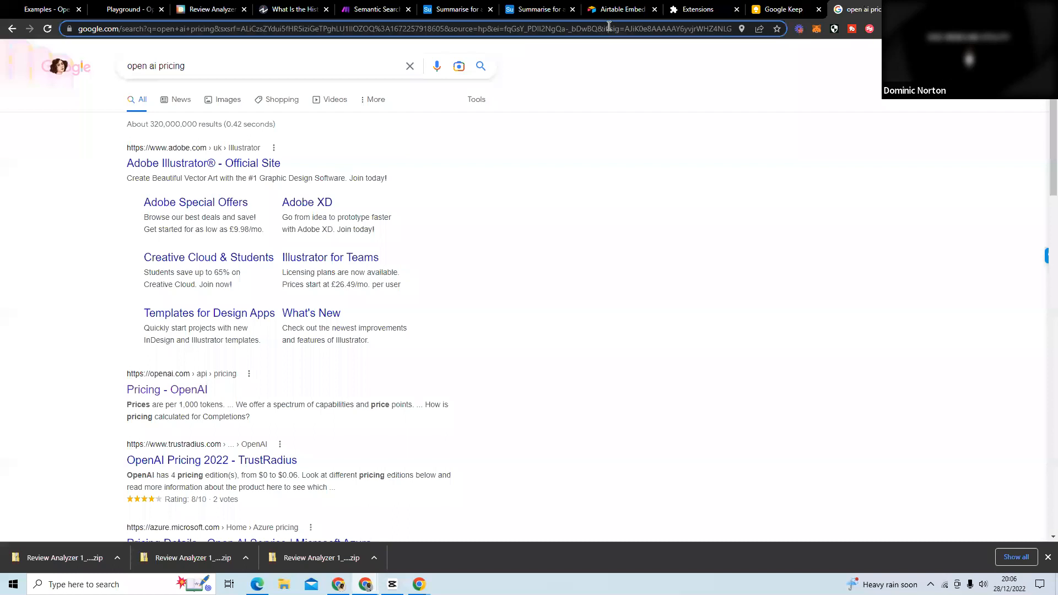
{"action": "type", "text": "eden"}
{"action": "key", "text": "Return"}
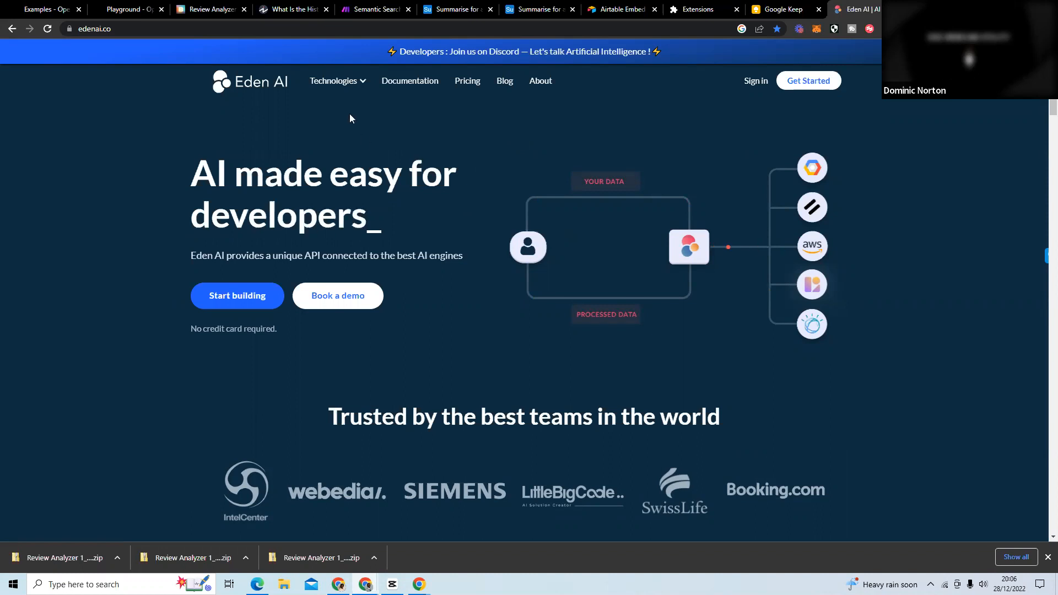
Open Eden AI's Text technologies page and examine the Semantic Search description.
{"action": "mouse_move", "coordinate": [330, 82]}
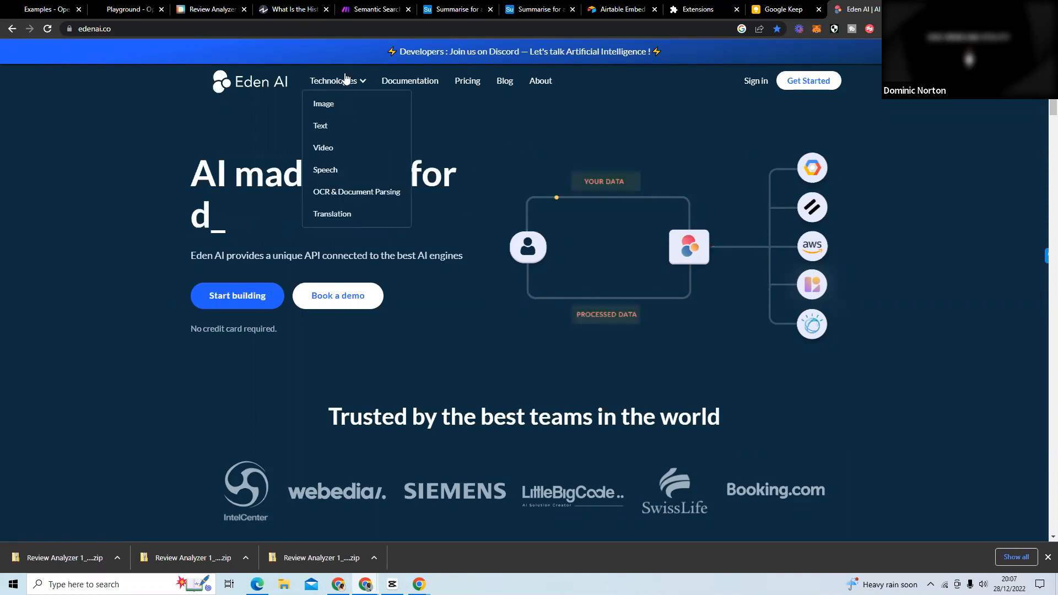
{"action": "left_click", "coordinate": [353, 126]}
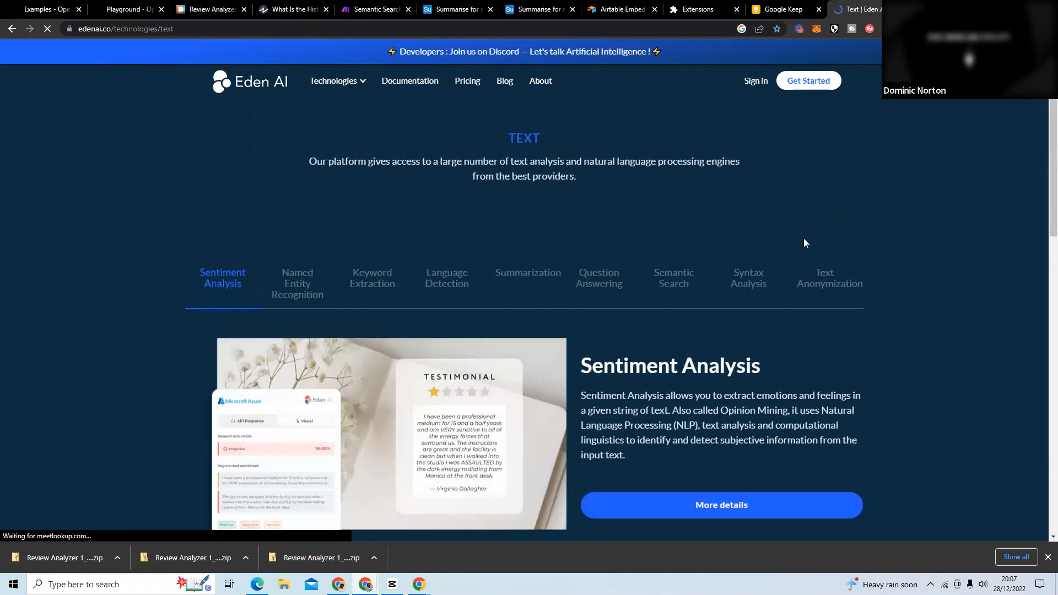
{"action": "left_click", "coordinate": [674, 411]}
{"action": "scroll", "coordinate": [851, 260], "scroll_direction": "down", "scroll_amount": 5}
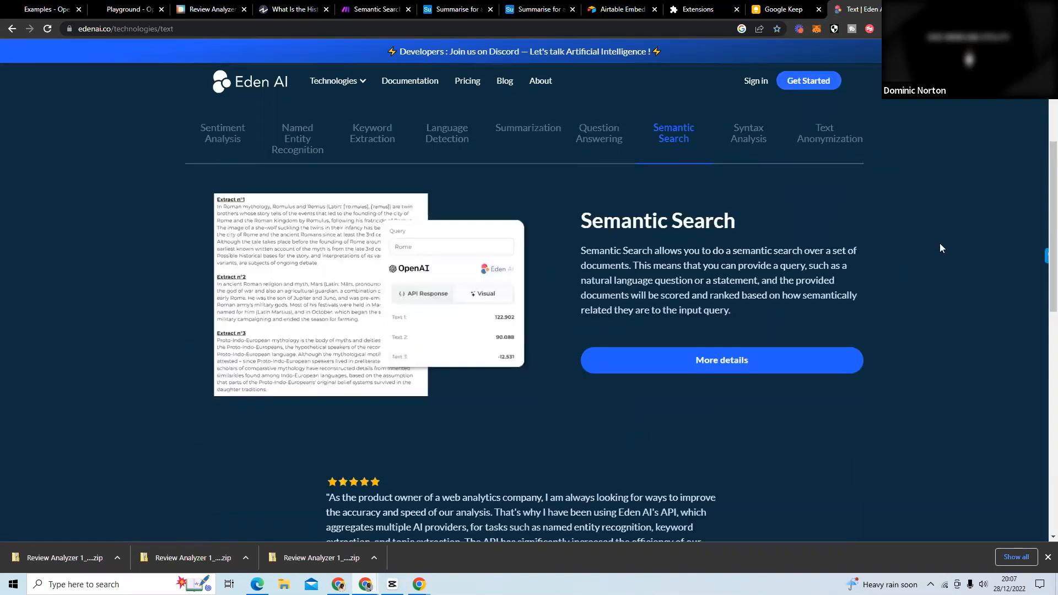
{"action": "scroll", "coordinate": [904, 267], "scroll_direction": "down", "scroll_amount": 2}
{"action": "scroll", "coordinate": [894, 257], "scroll_direction": "up", "scroll_amount": 1}
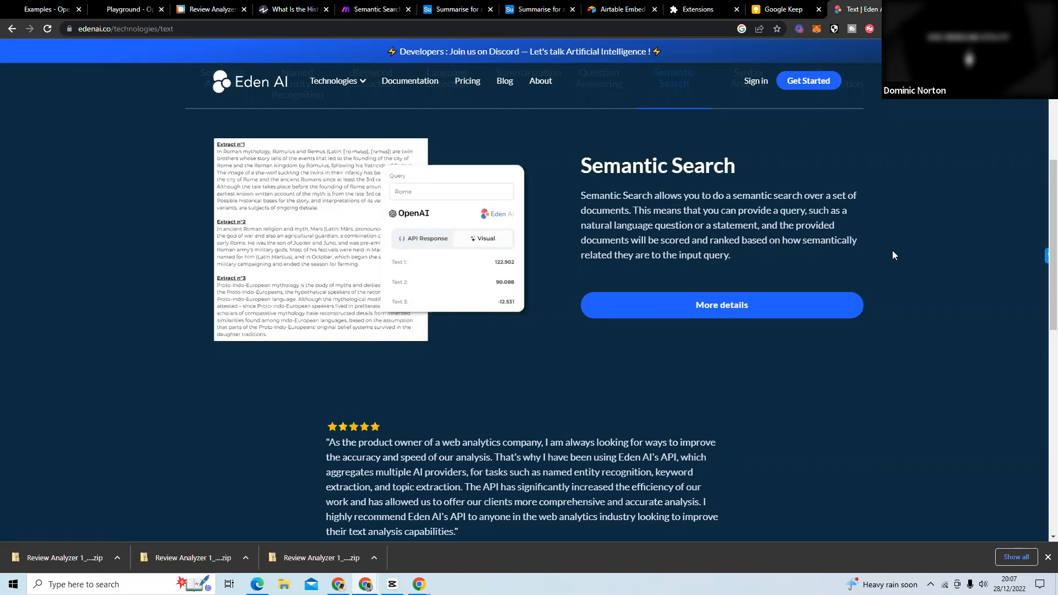
Return to the Semantic Search scenario in Make and examine the Eden AI query and provider settings and the Iterator's array mapping.
{"action": "left_click", "coordinate": [375, 14]}
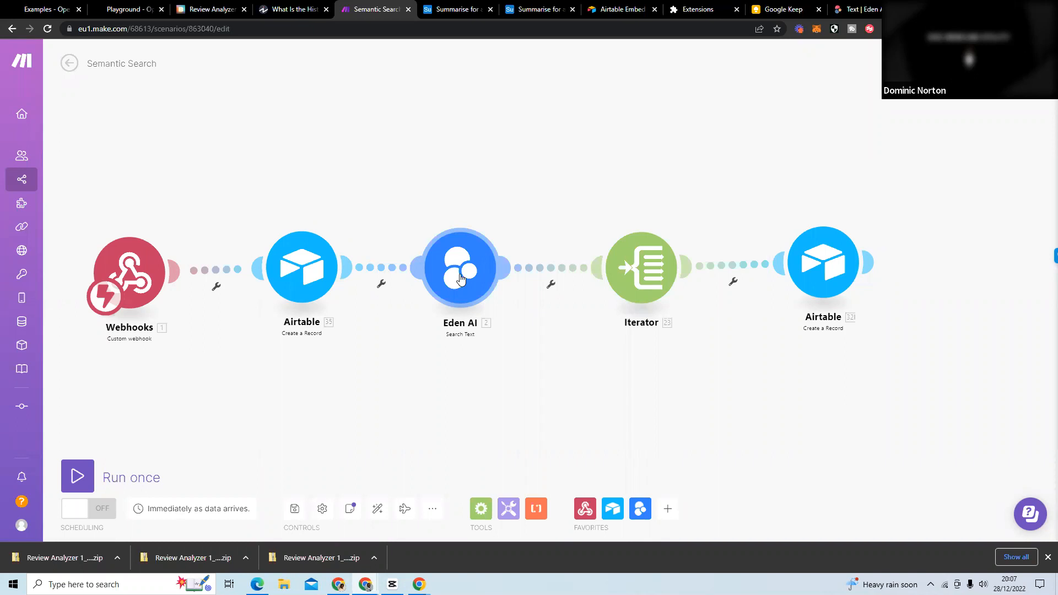
{"action": "left_click", "coordinate": [640, 258]}
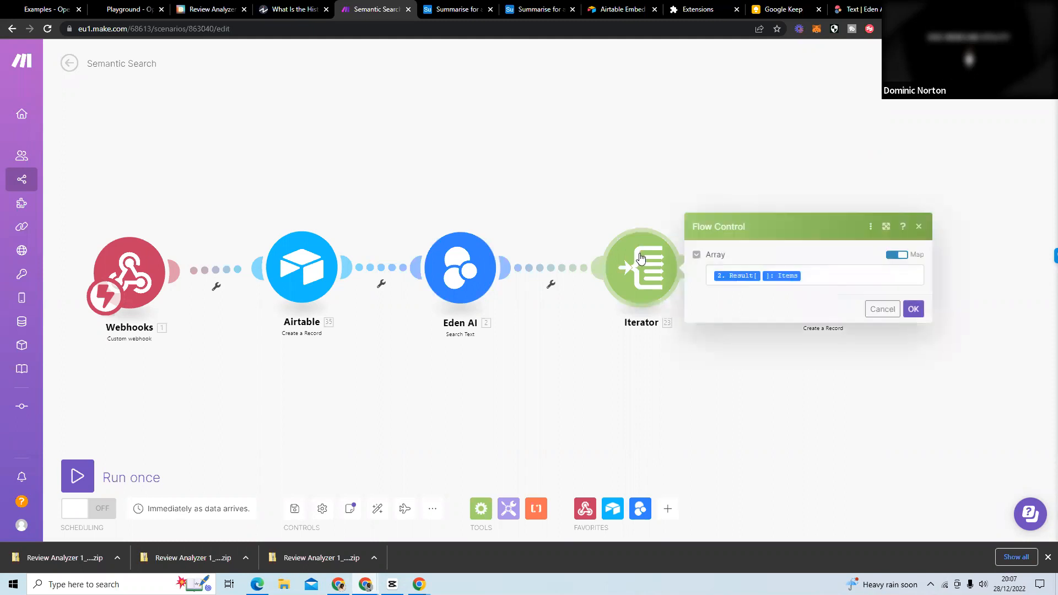
{"action": "left_click", "coordinate": [462, 267]}
{"action": "scroll", "coordinate": [533, 252], "scroll_direction": "down", "scroll_amount": 1}
{"action": "scroll", "coordinate": [534, 251], "scroll_direction": "down", "scroll_amount": 8}
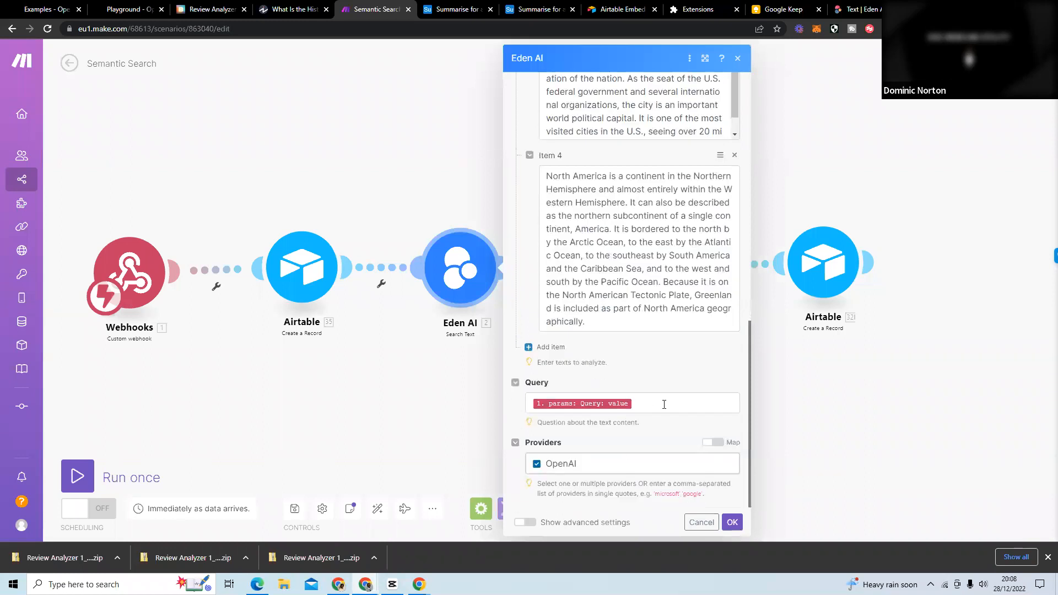
{"action": "key", "text": "Escape"}
{"action": "left_click", "coordinate": [652, 270]}
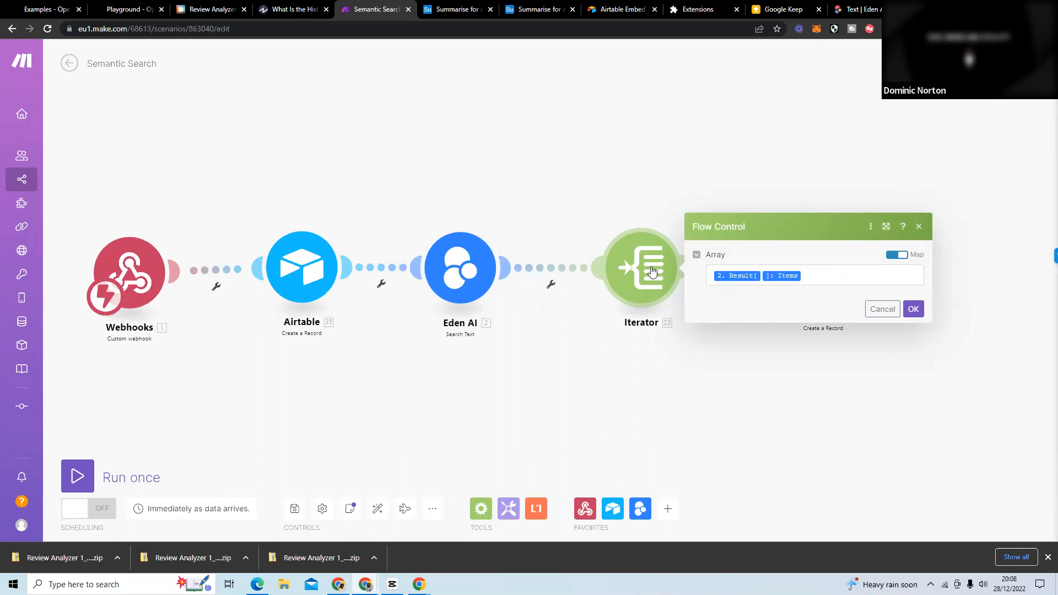
{"action": "left_click", "coordinate": [687, 180]}
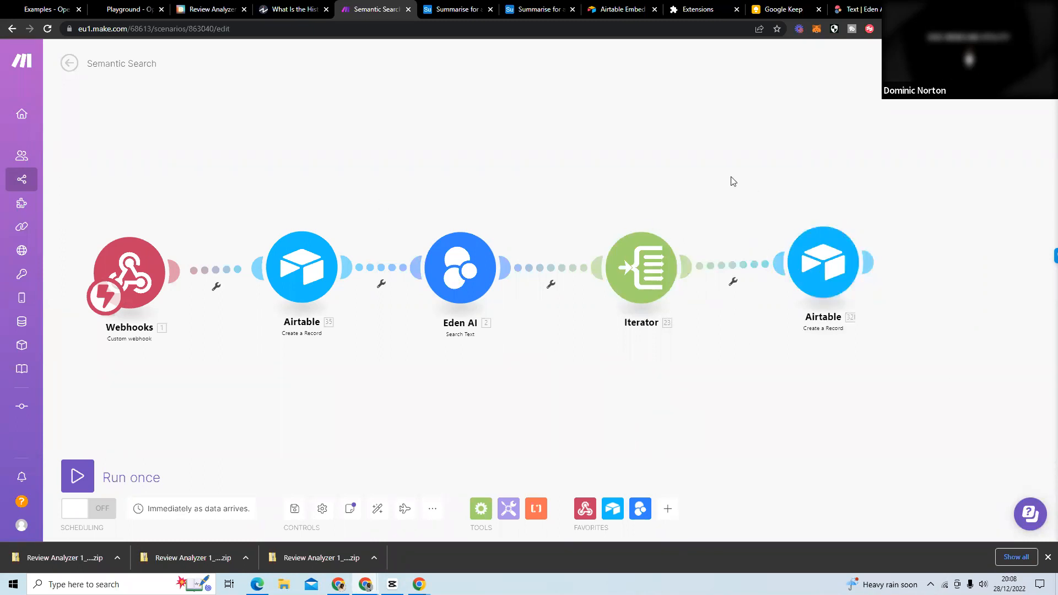
Leave the Semantic Search scenario without saving its changes and open the Glide Question & Answer scenario.
{"action": "left_click", "coordinate": [12, 29]}
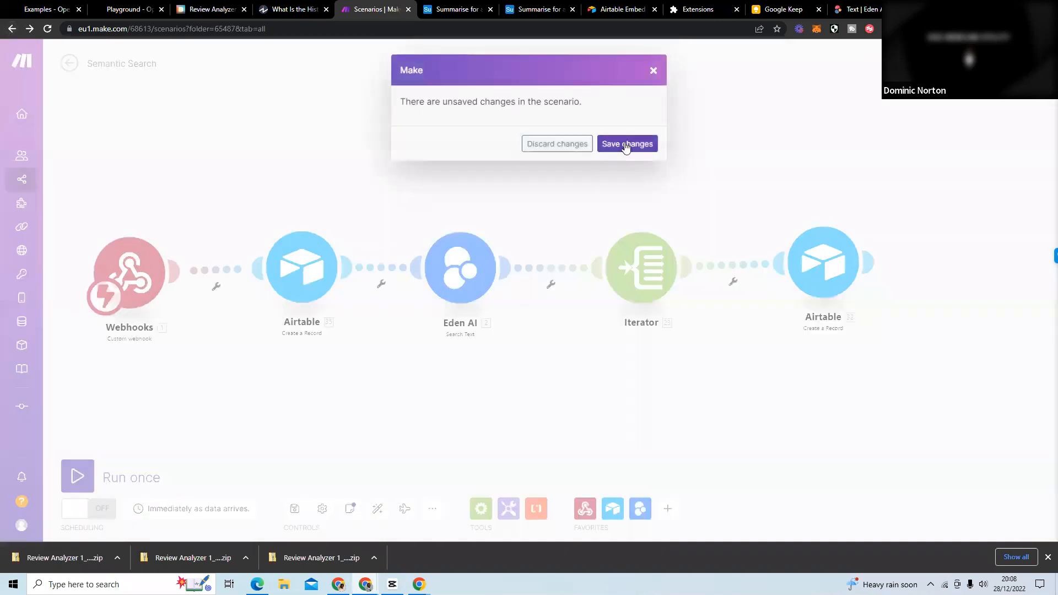
{"action": "left_click", "coordinate": [570, 144]}
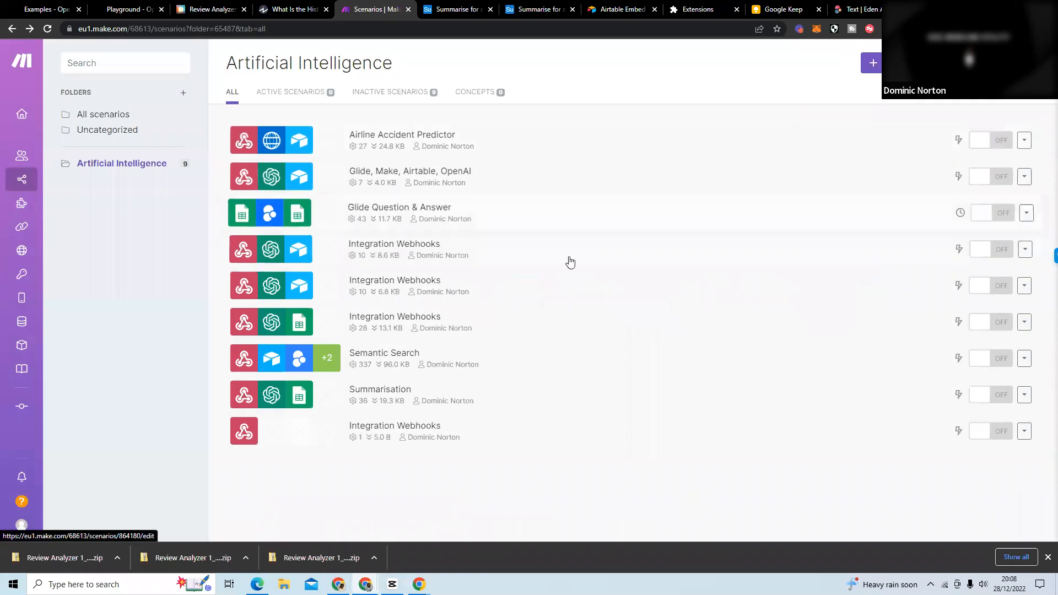
{"action": "left_click", "coordinate": [554, 226]}
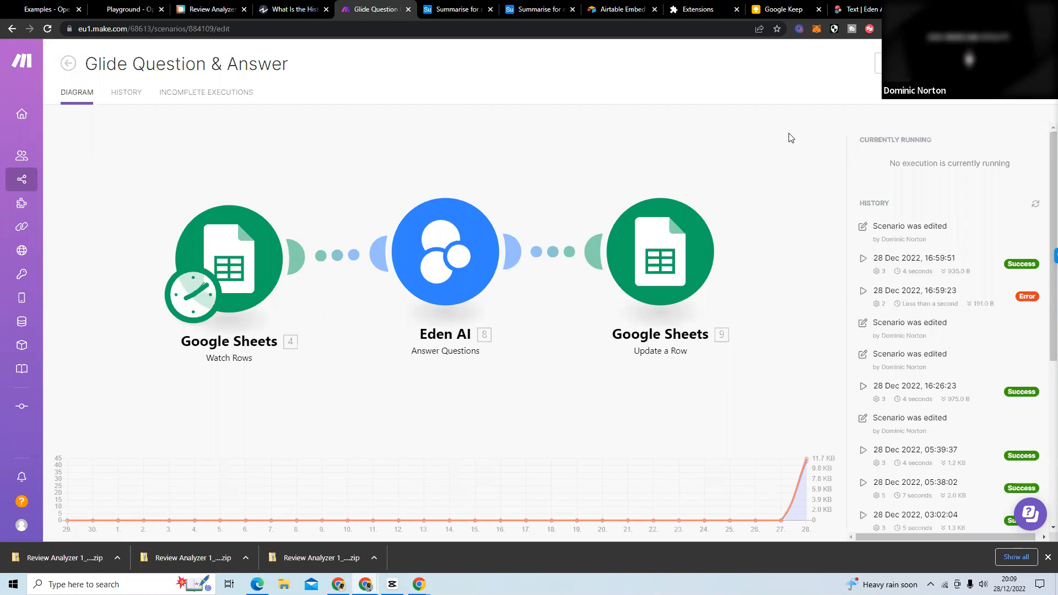
Open the Parabola website in a new browser tab and go to its sign-in page.
{"action": "key", "text": "ctrl+t"}
{"action": "type", "text": "parabola.io"}
{"action": "key", "text": "Return"}
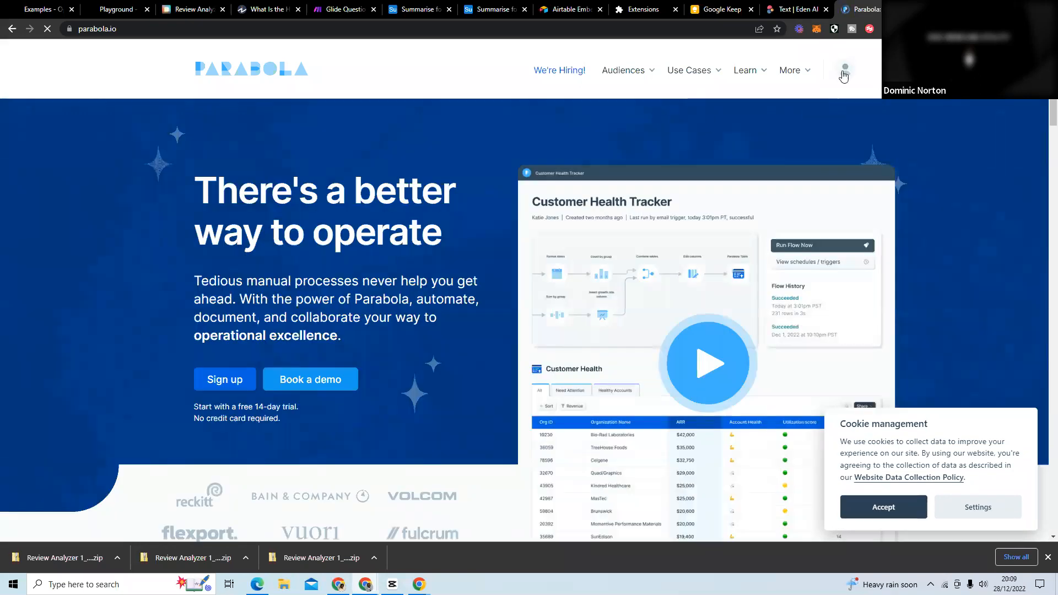
{"action": "left_click", "coordinate": [851, 70]}
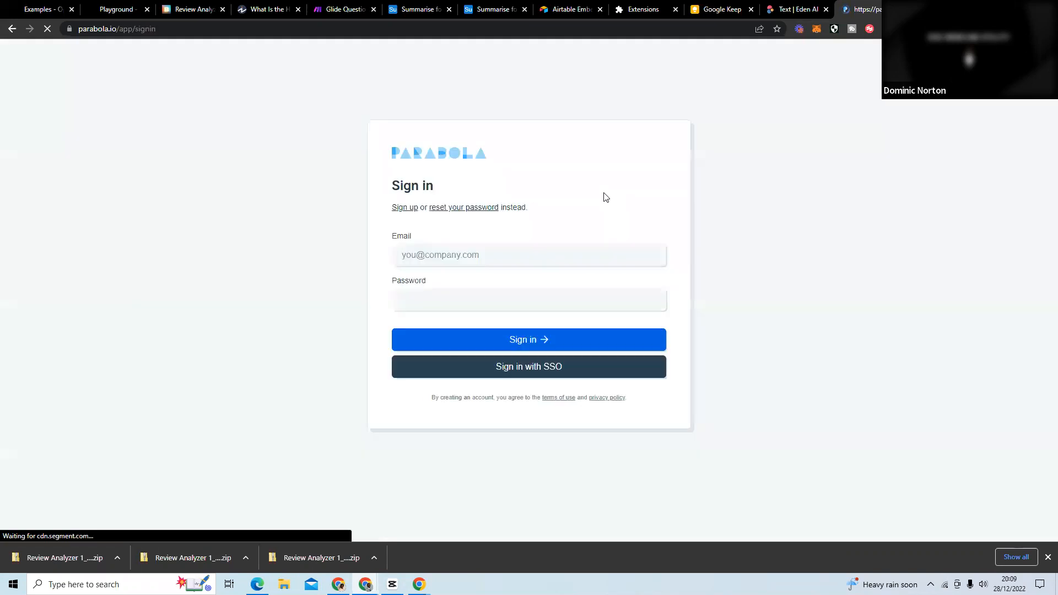
Sign in to Parabola by entering the account e-mail and password.
{"action": "left_click", "coordinate": [554, 264]}
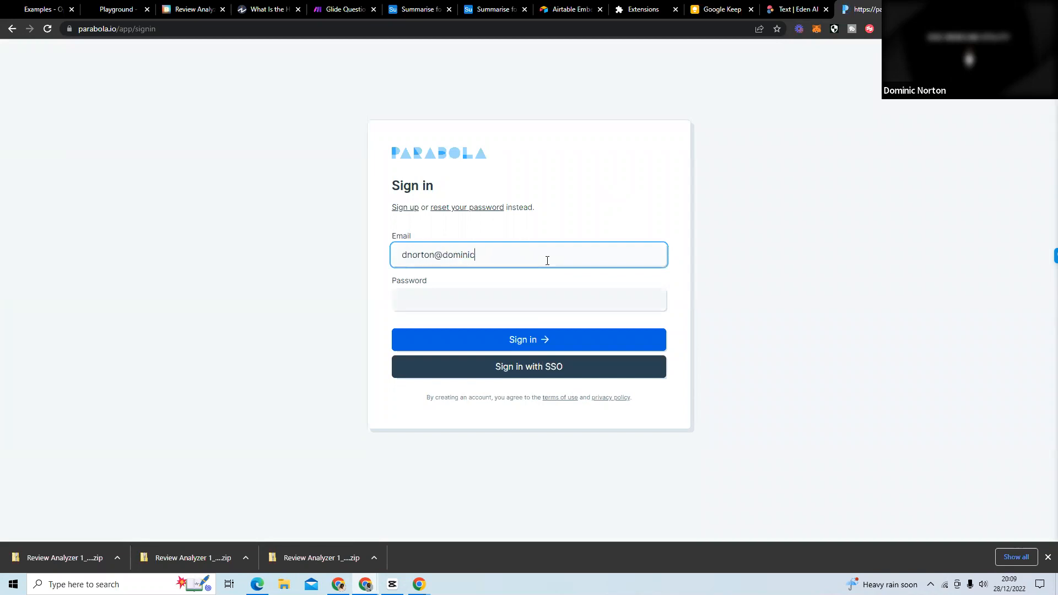
{"action": "key", "text": "Tab"}
{"action": "type", "text": "••••••••"}
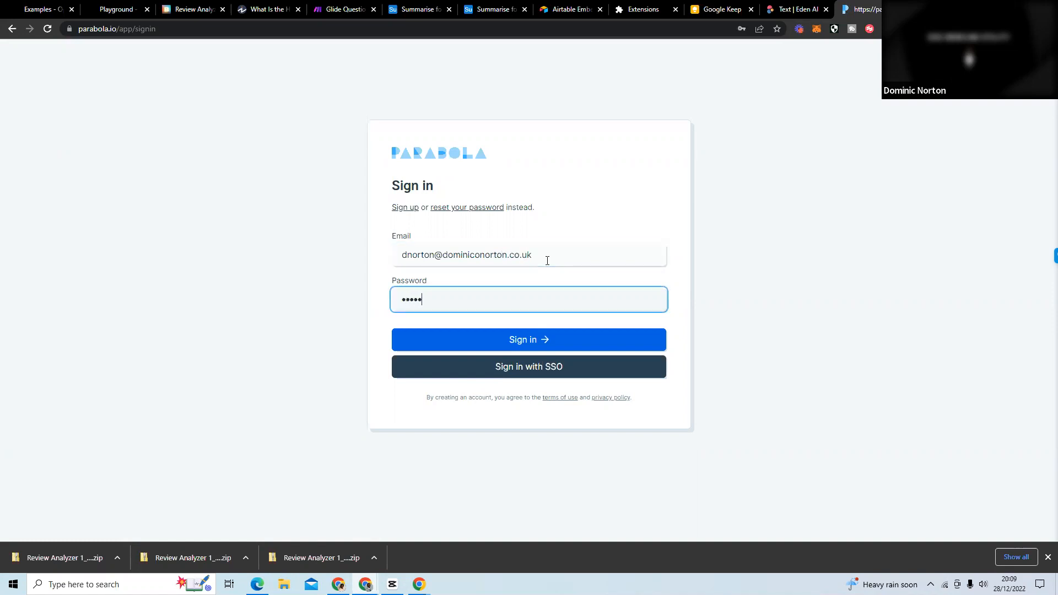
{"action": "type", "text": "•••"}
{"action": "key", "text": "Return"}
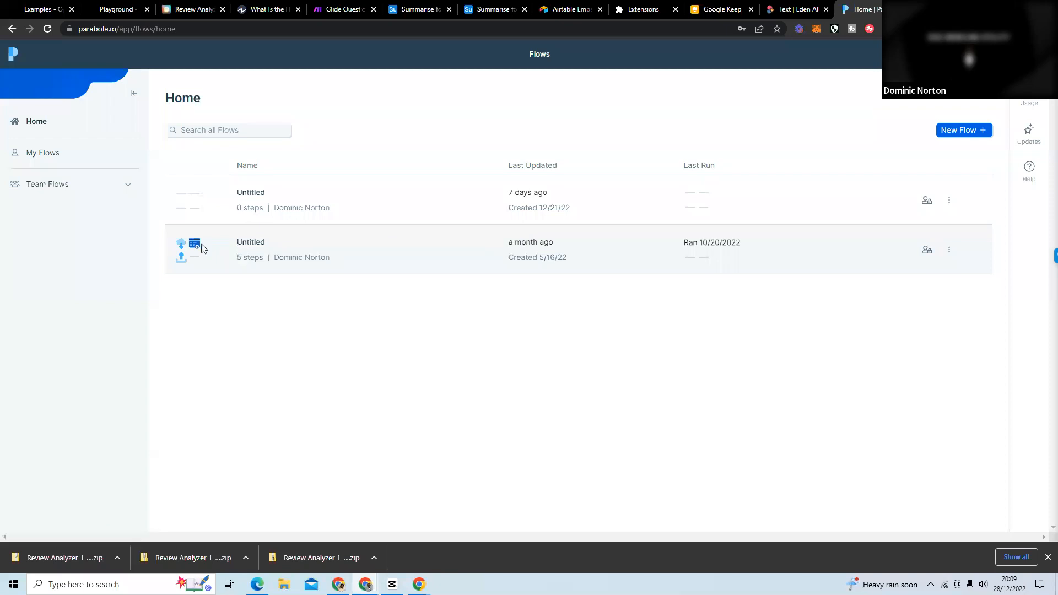
Open the untitled five-step flow, look over its live version and open its draft for editing.
{"action": "left_click", "coordinate": [241, 243]}
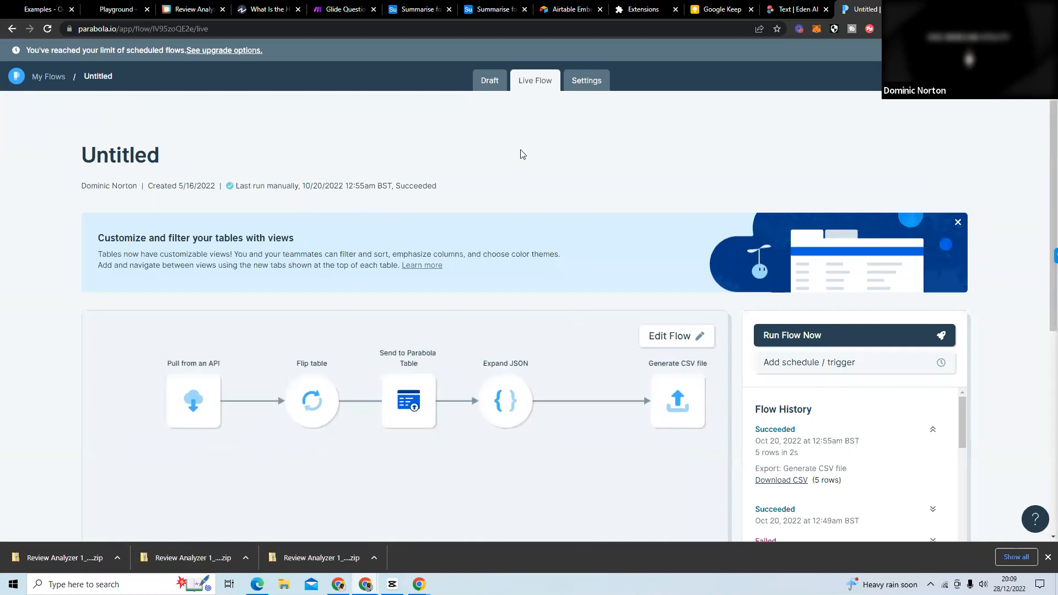
{"action": "scroll", "coordinate": [548, 168], "scroll_direction": "down", "scroll_amount": 4}
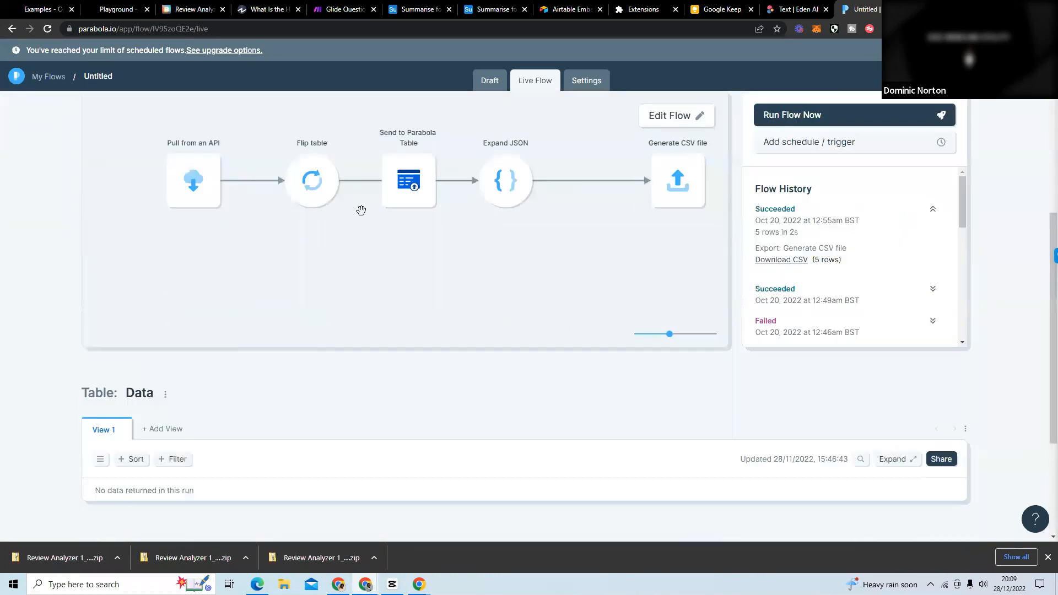
{"action": "scroll", "coordinate": [426, 219], "scroll_direction": "up", "scroll_amount": 2}
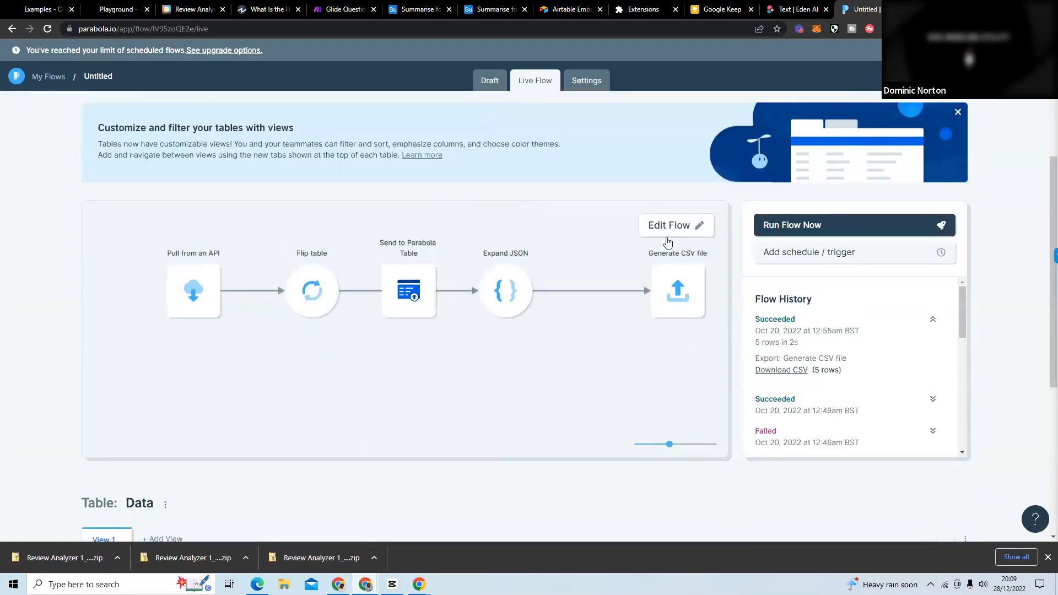
{"action": "left_click", "coordinate": [664, 226]}
{"action": "left_click", "coordinate": [587, 266]}
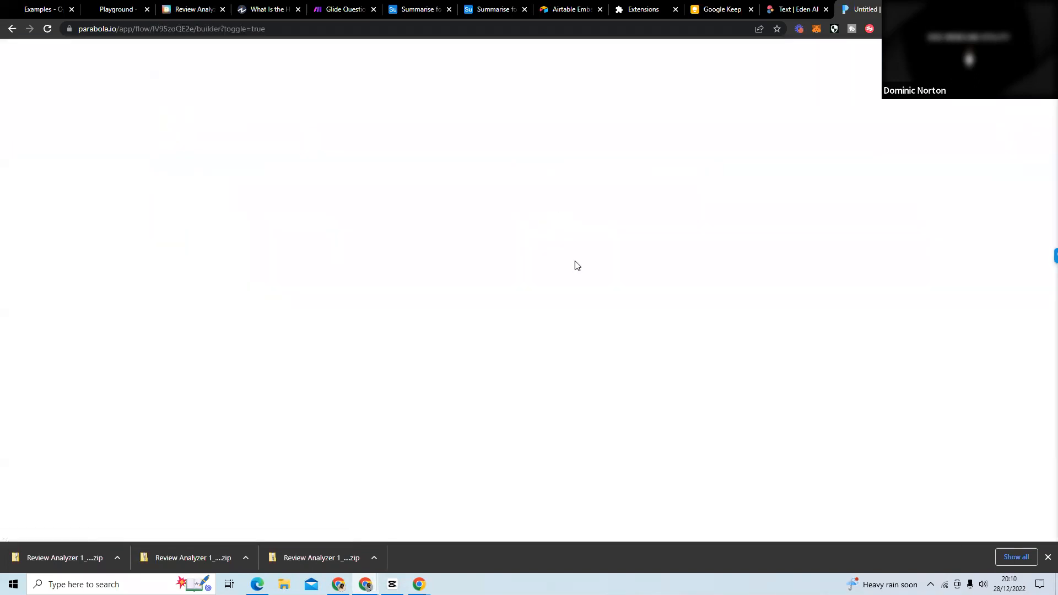
{"action": "left_click_drag", "start_coordinate": [399, 266], "coordinate": [408, 338]}
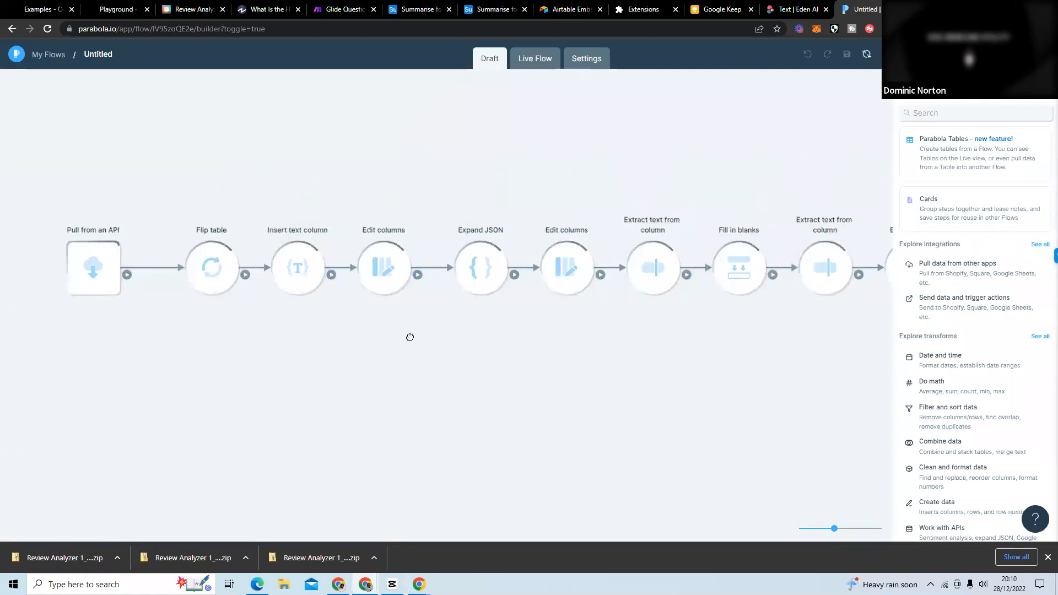
Review the settings and results of the draft's Pull from an API, Flip table and Insert text column steps.
{"action": "left_click", "coordinate": [94, 257]}
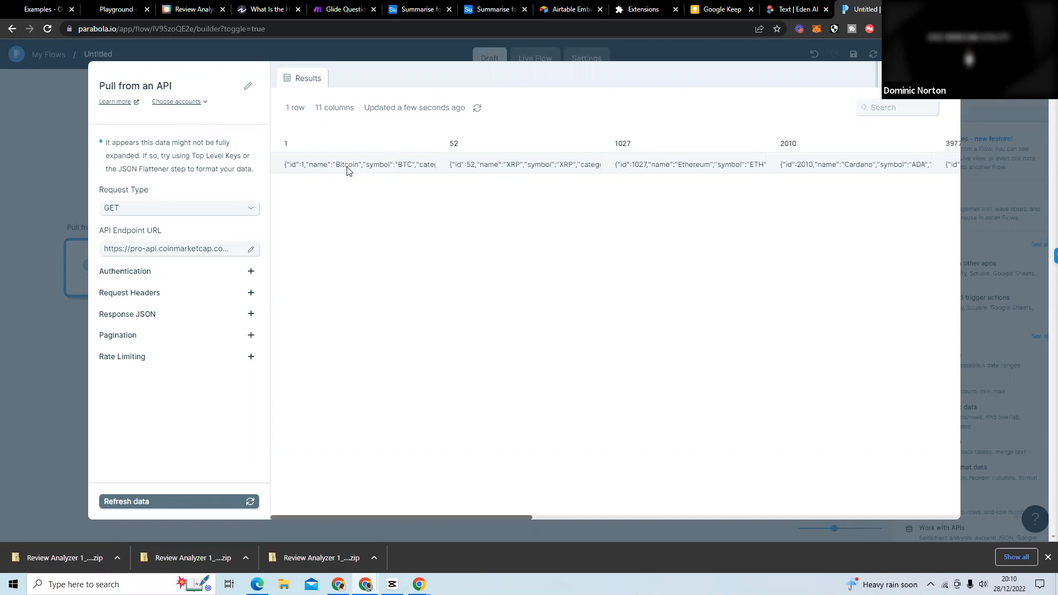
{"action": "left_click", "coordinate": [40, 167]}
{"action": "left_click", "coordinate": [201, 264]}
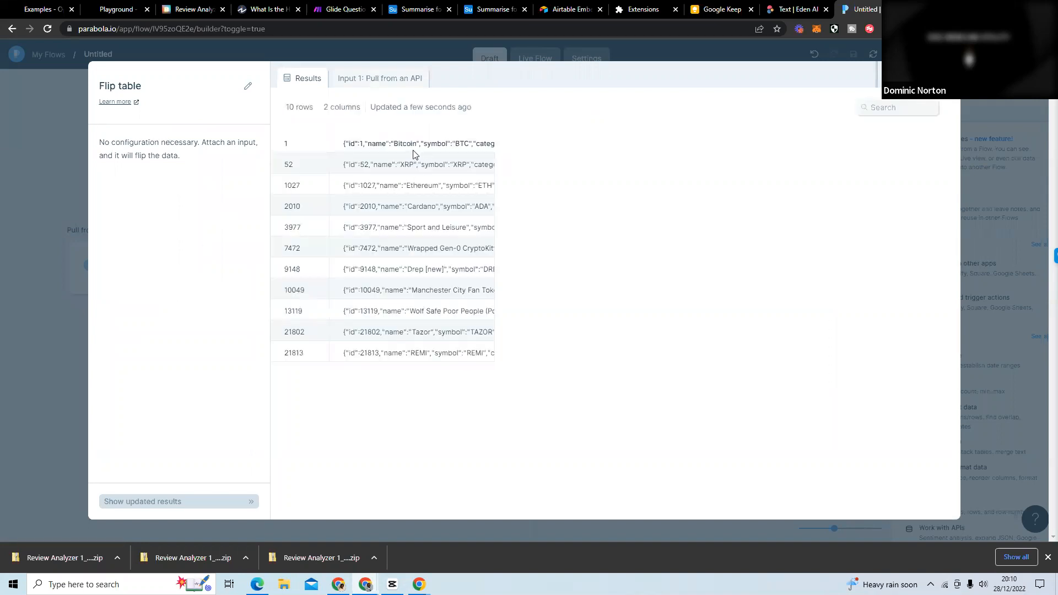
{"action": "left_click", "coordinate": [31, 161]}
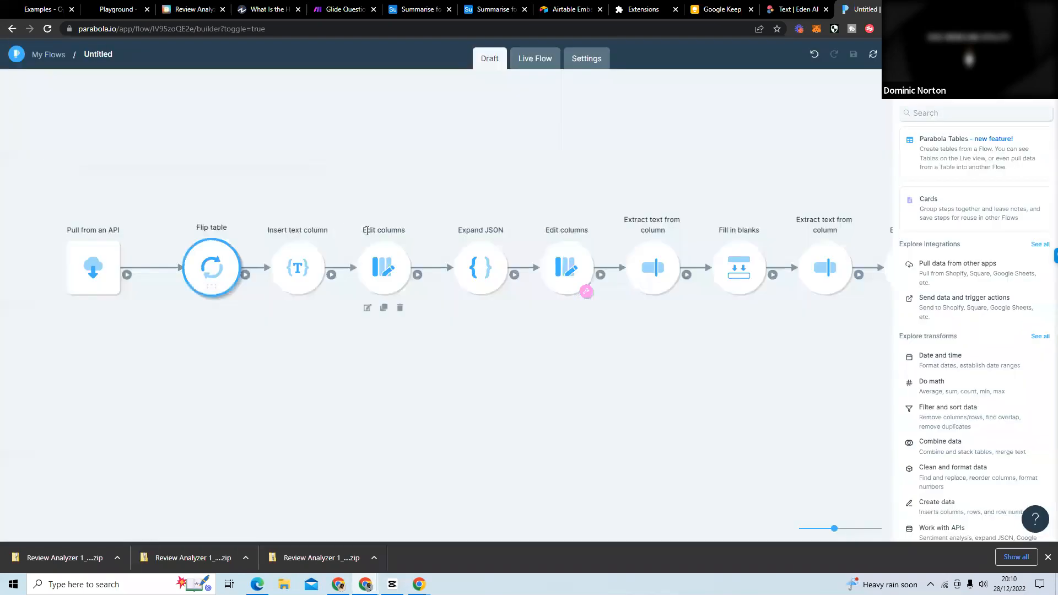
{"action": "left_click", "coordinate": [300, 264]}
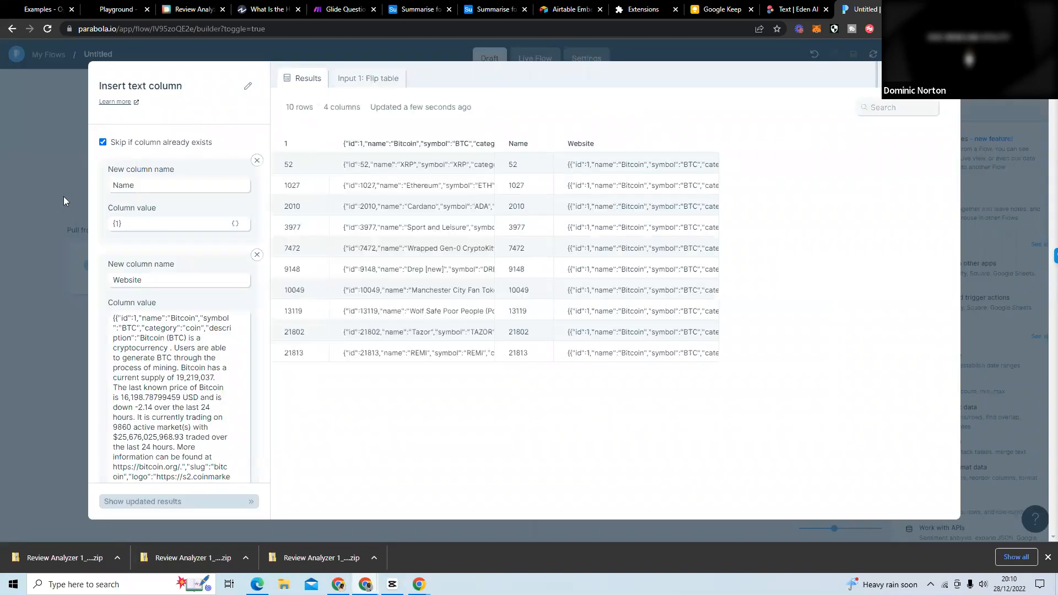
{"action": "left_click", "coordinate": [70, 184]}
Examine the two Edit columns steps, Expand JSON and the first Extract text from column step, then the rest of the flow.
{"action": "left_click", "coordinate": [387, 258]}
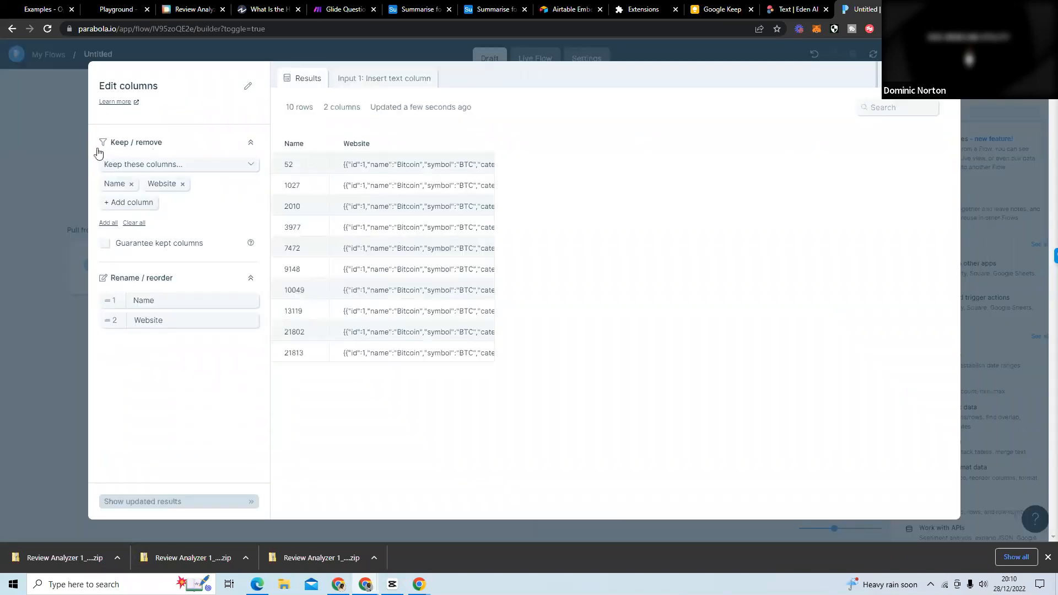
{"action": "left_click", "coordinate": [58, 157]}
{"action": "left_click", "coordinate": [487, 268]}
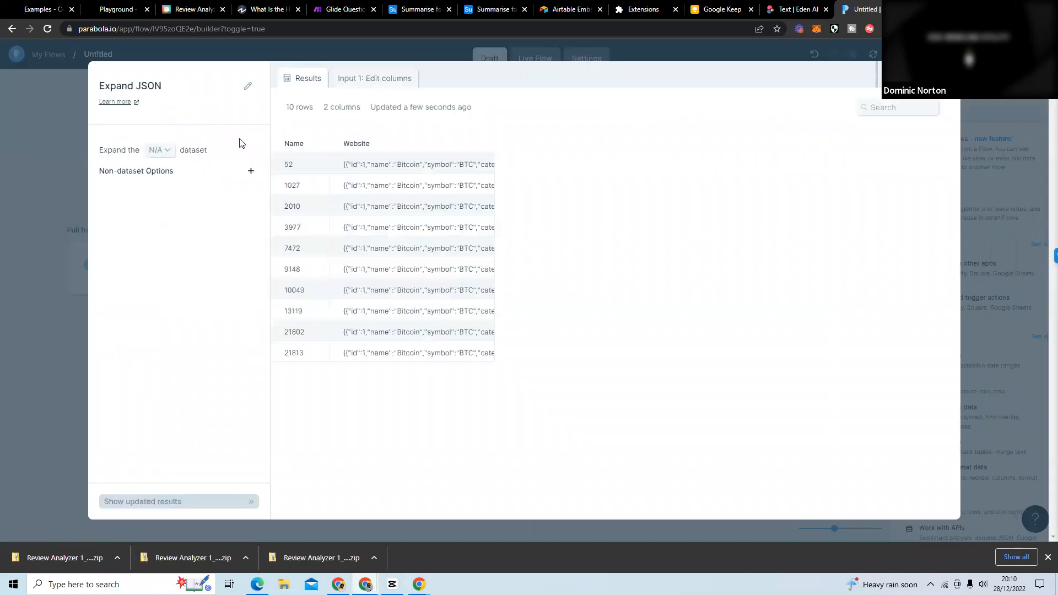
{"action": "left_click", "coordinate": [54, 143]}
{"action": "left_click", "coordinate": [573, 268]}
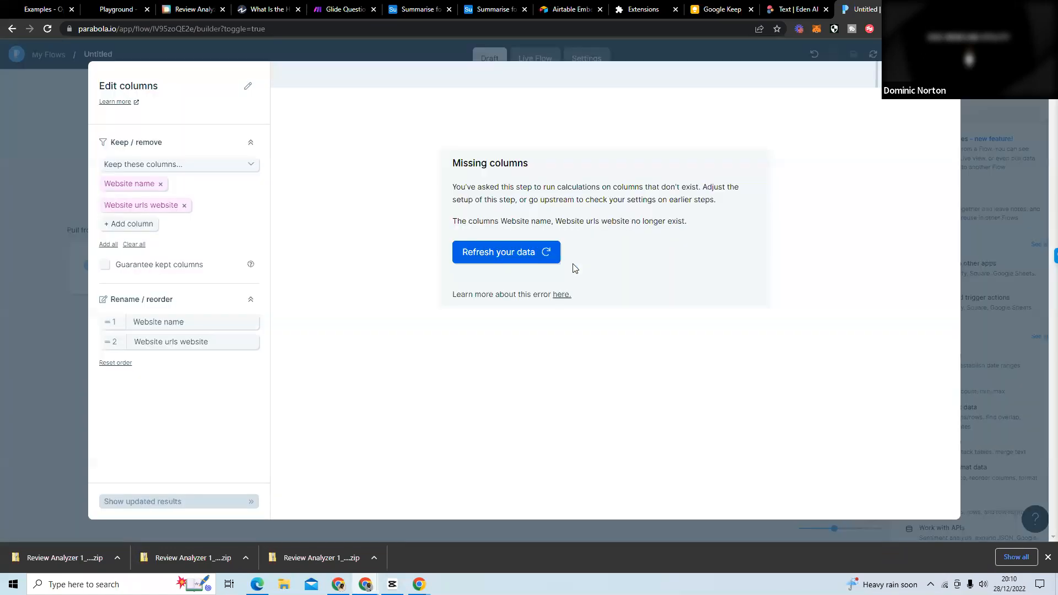
{"action": "left_click", "coordinate": [61, 132]}
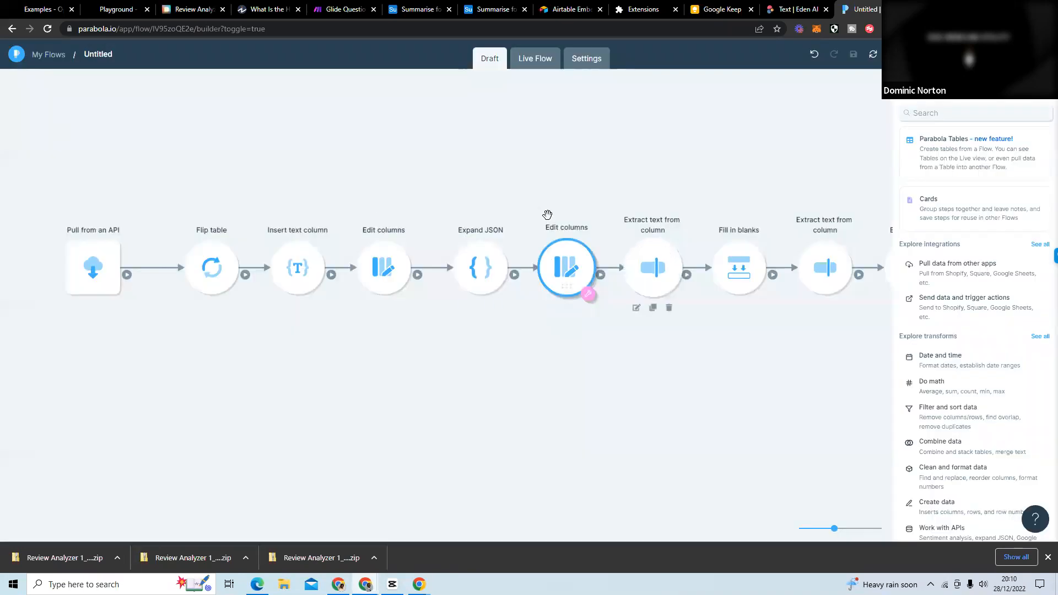
{"action": "left_click", "coordinate": [656, 258]}
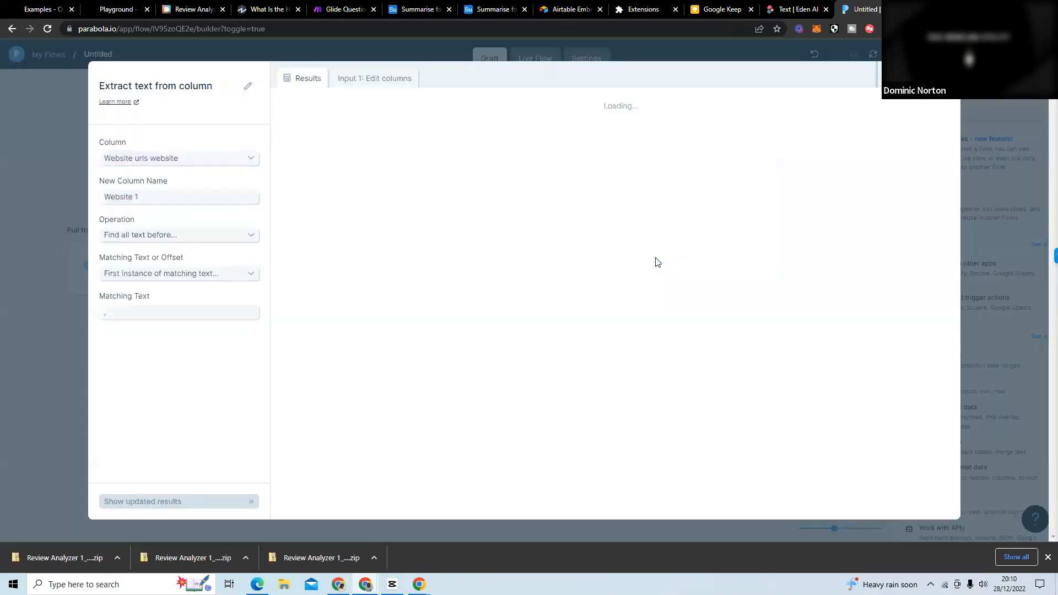
{"action": "left_click", "coordinate": [28, 116]}
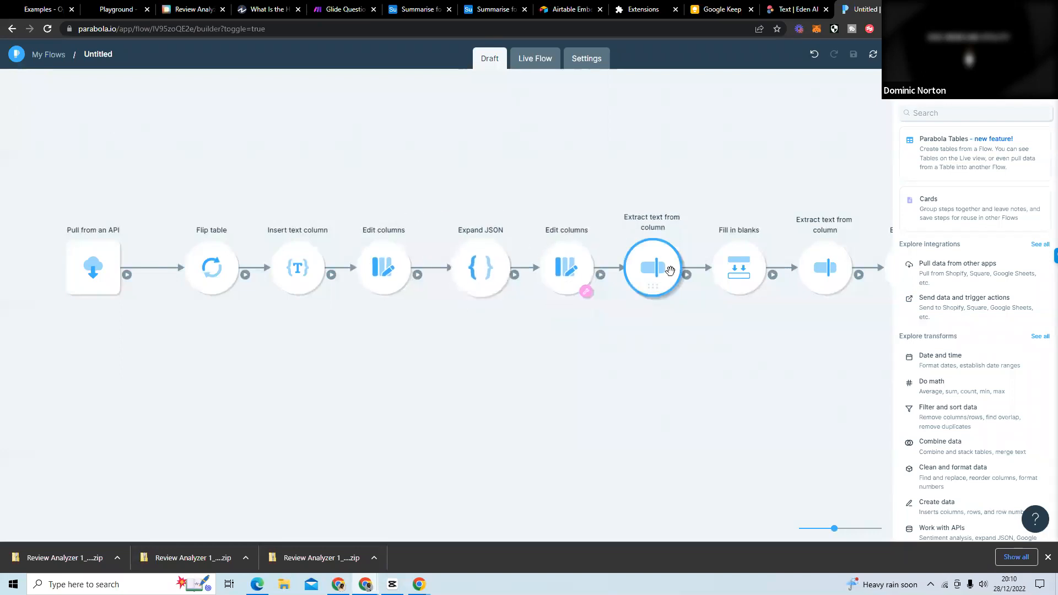
{"action": "left_click_drag", "start_coordinate": [671, 349], "coordinate": [617, 343]}
{"action": "left_click_drag", "start_coordinate": [631, 344], "coordinate": [632, 345]}
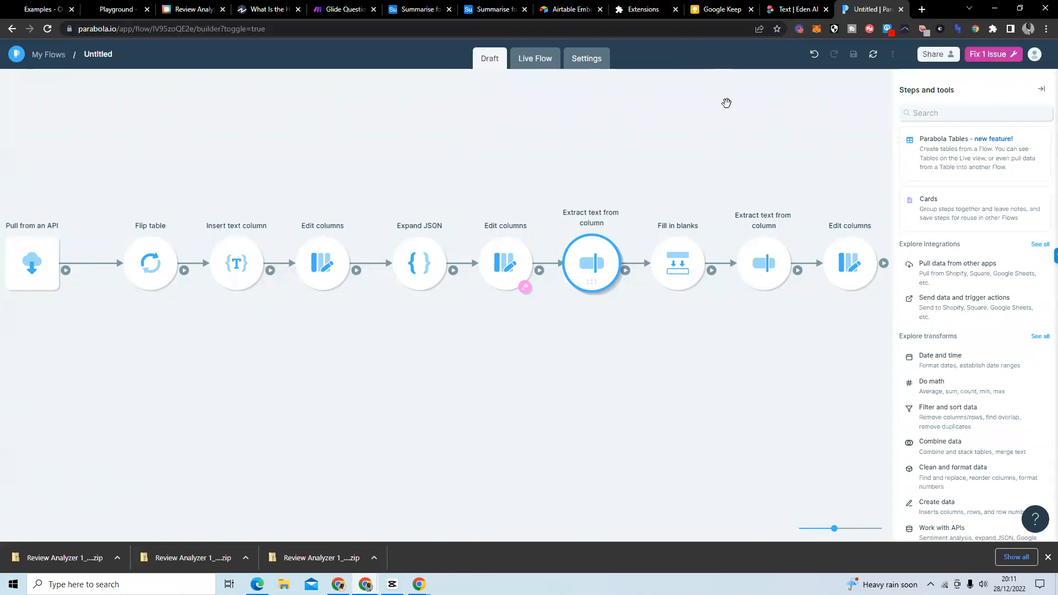
Close the Parabola flow's browser tab and go back to the Glide Question & Answer scenario in Make.
{"action": "left_click", "coordinate": [901, 9]}
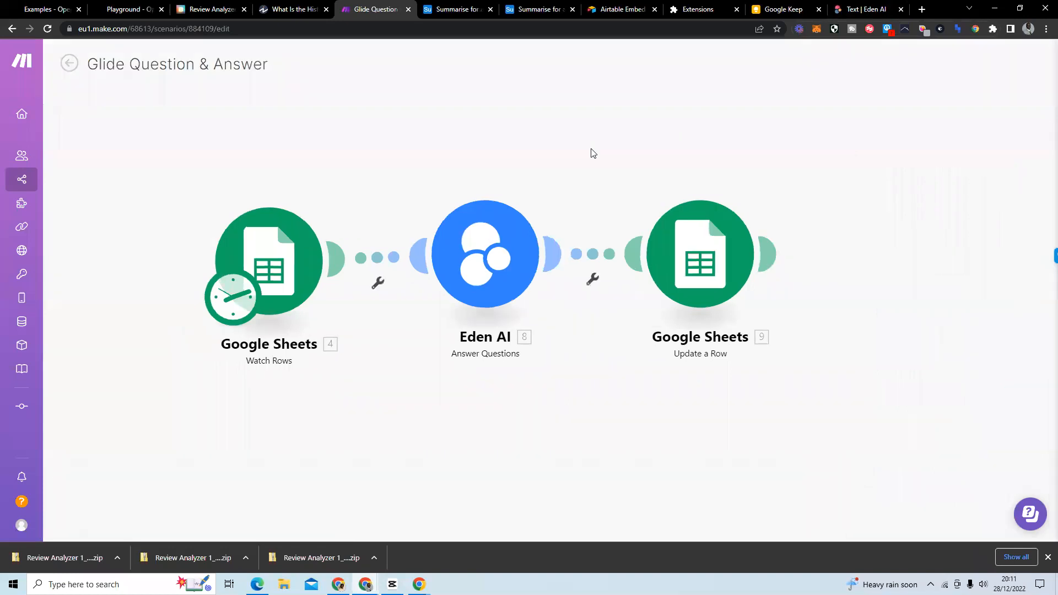
{"action": "left_click_drag", "start_coordinate": [643, 132], "coordinate": [635, 132]}
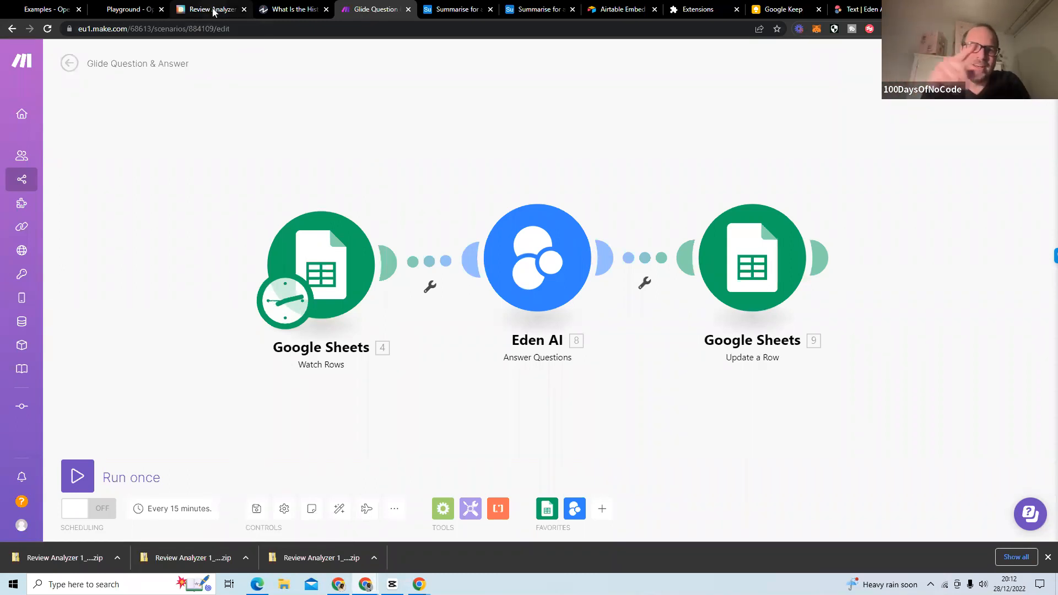
Switch to the Investopedia article on the history of the market economy and dismiss the browser's downloads bar.
{"action": "mouse_move", "coordinate": [219, 10]}
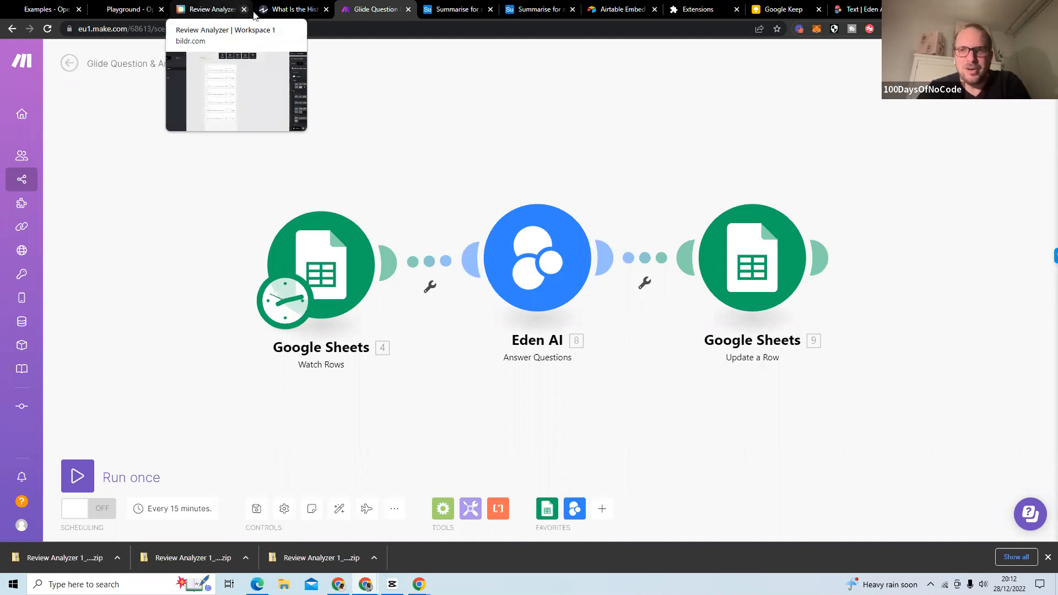
{"action": "left_click", "coordinate": [300, 10]}
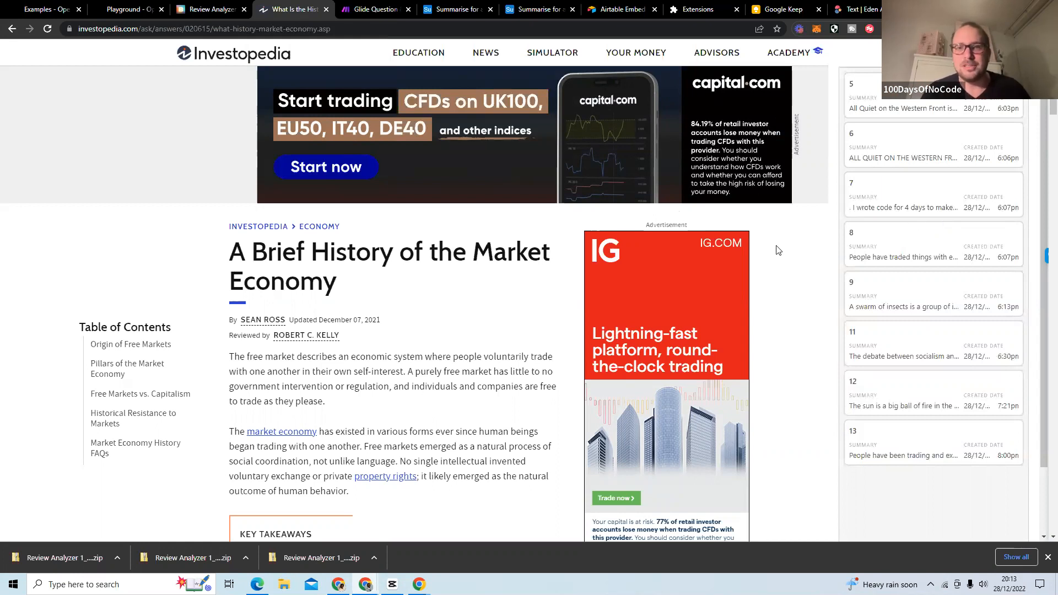
{"action": "left_click", "coordinate": [1048, 557]}
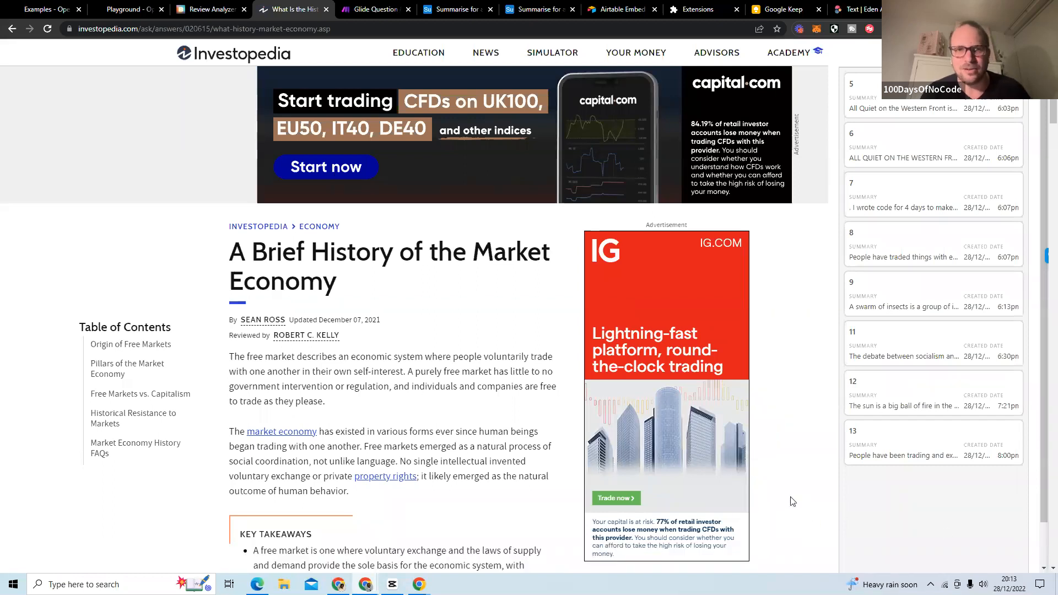